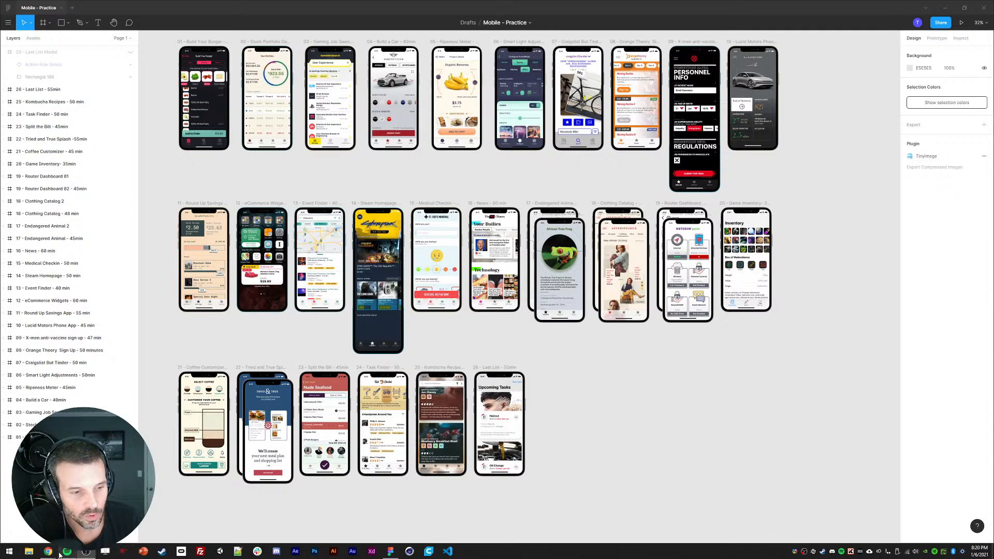
Step: Open the browser and search Google for new movies in a new tab
{"action": "left_click", "coordinate": [48, 552]}
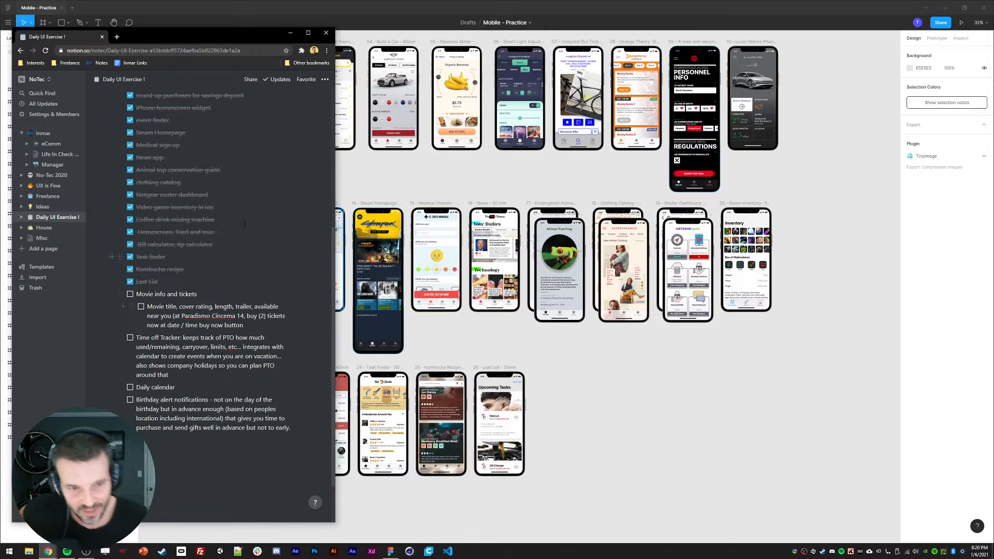
{"action": "left_click", "coordinate": [117, 37]}
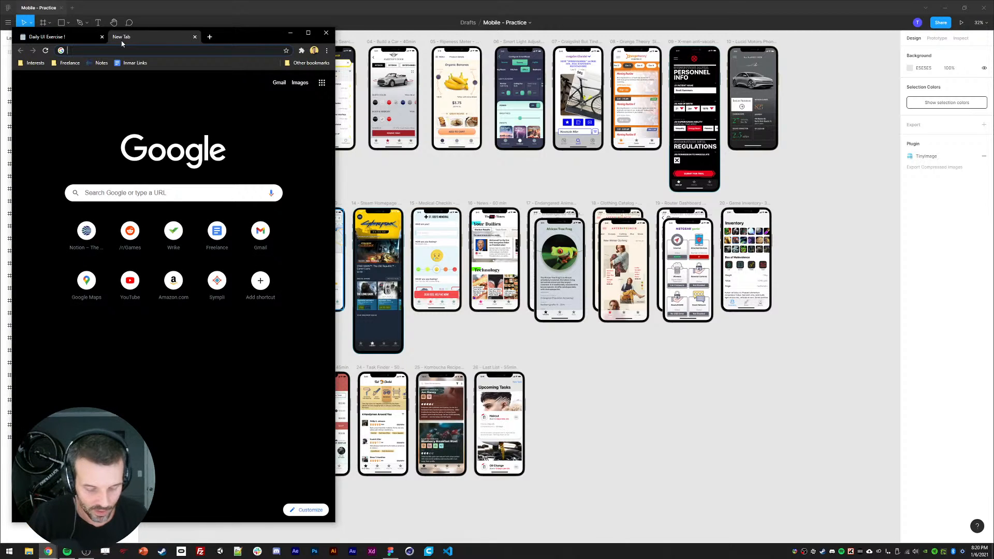
{"action": "type", "text": "new movies"}
{"action": "key", "text": "Return"}
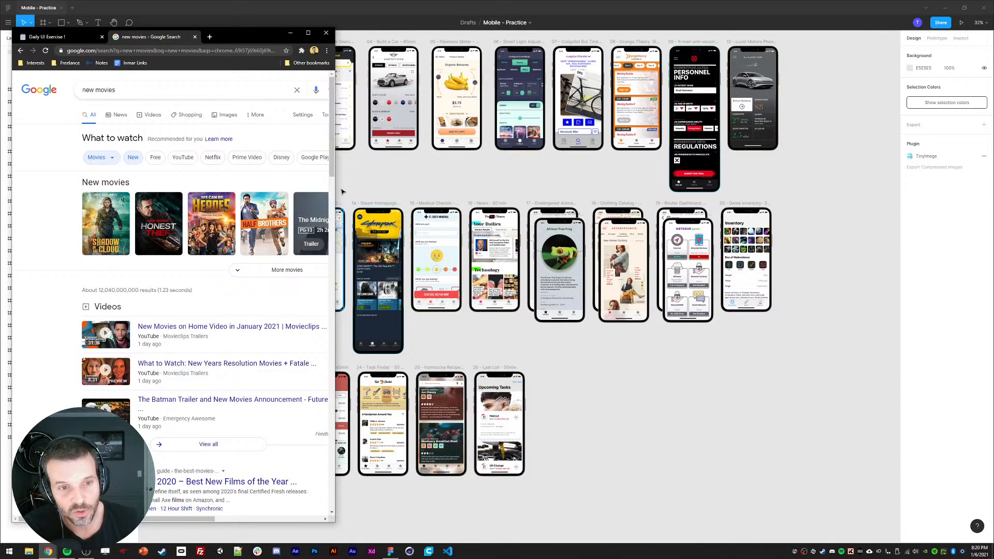
Step: Open the Soul movie result and search for the Soul movie poster
{"action": "left_click_drag", "start_coordinate": [335, 191], "coordinate": [586, 221]}
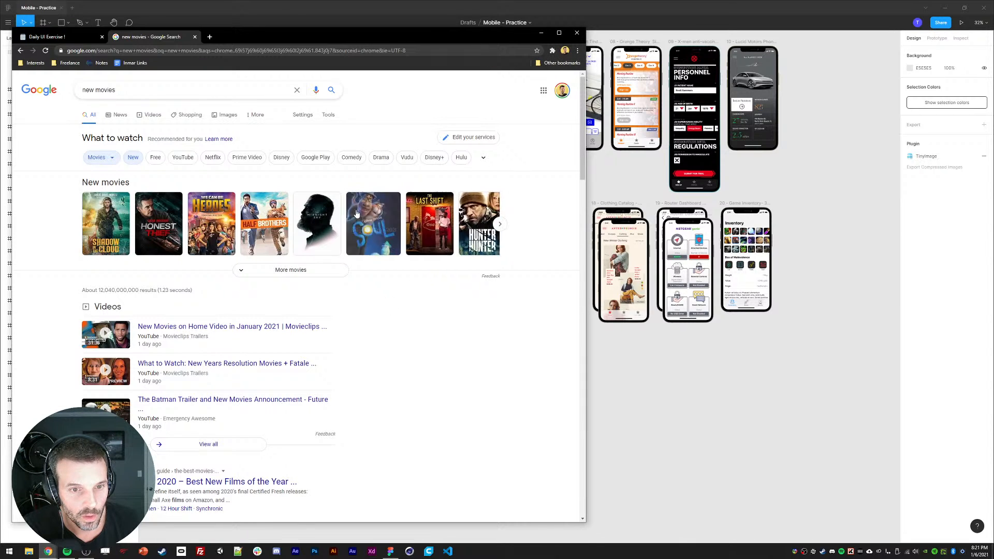
{"action": "left_click", "coordinate": [379, 216]}
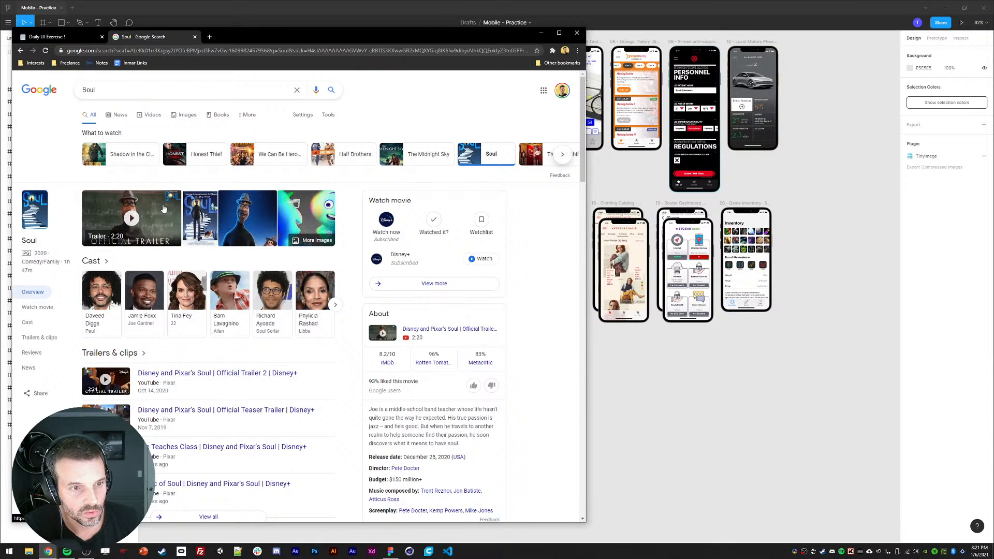
{"action": "left_click", "coordinate": [117, 89]}
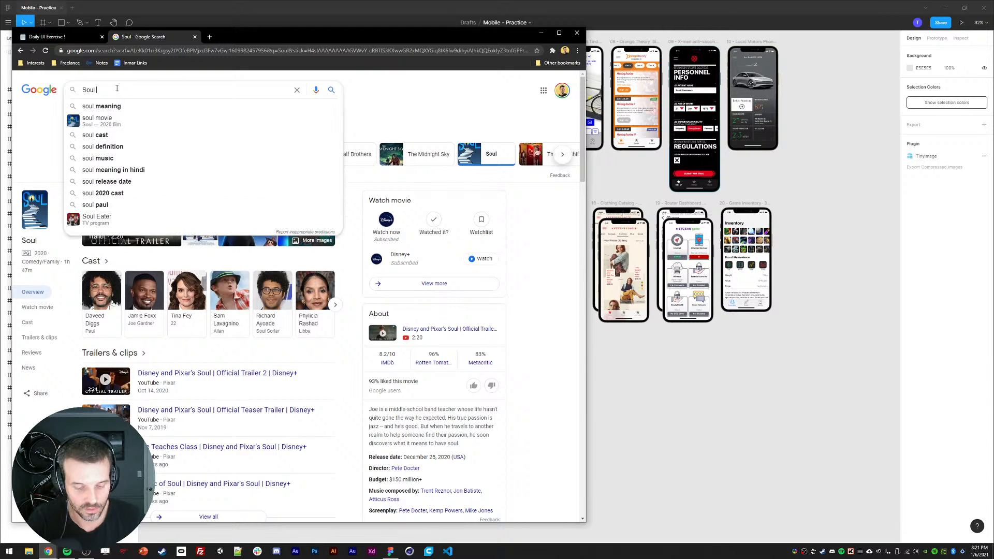
{"action": "type", "text": "movie poster"}
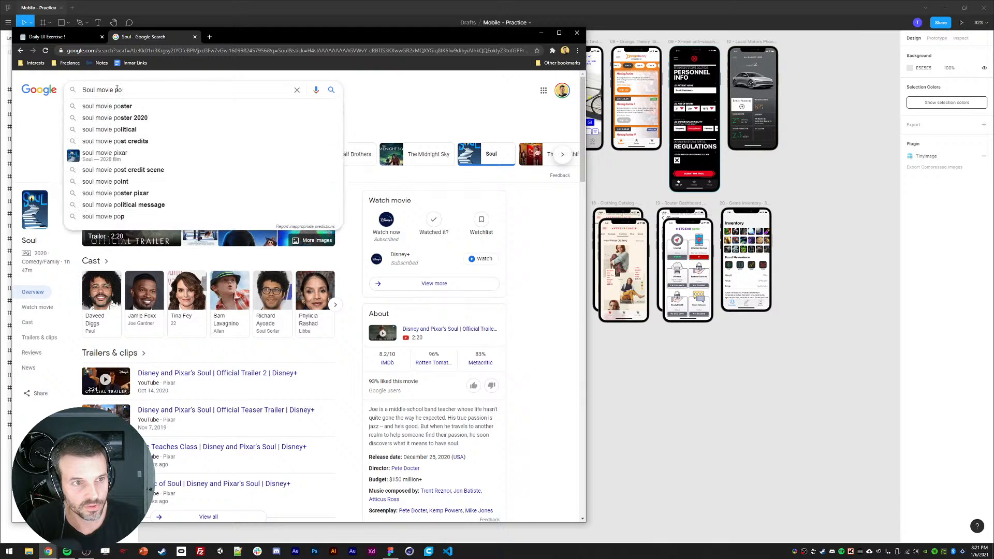
{"action": "key", "text": "Return"}
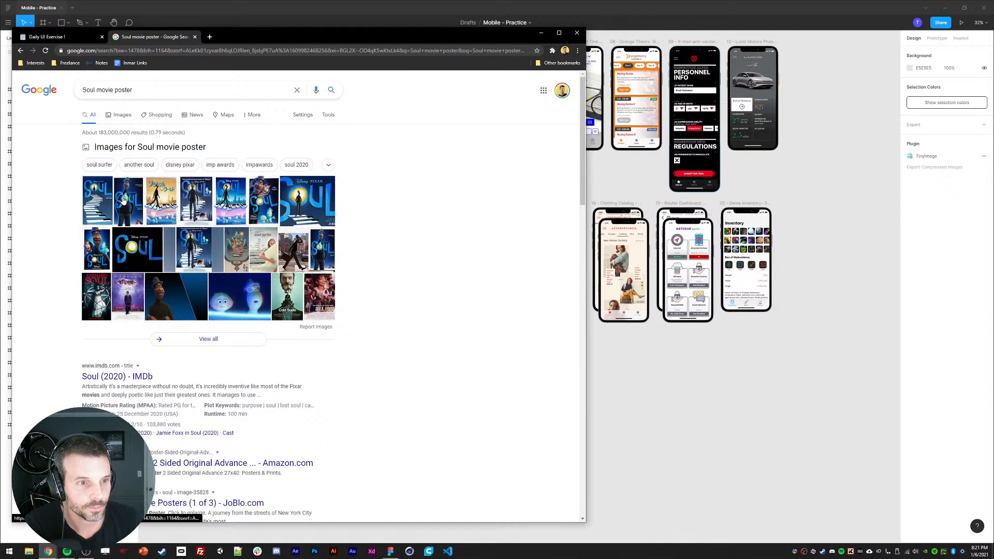
Step: Browse the Soul poster images and view the first poster at full size
{"action": "left_click", "coordinate": [135, 209]}
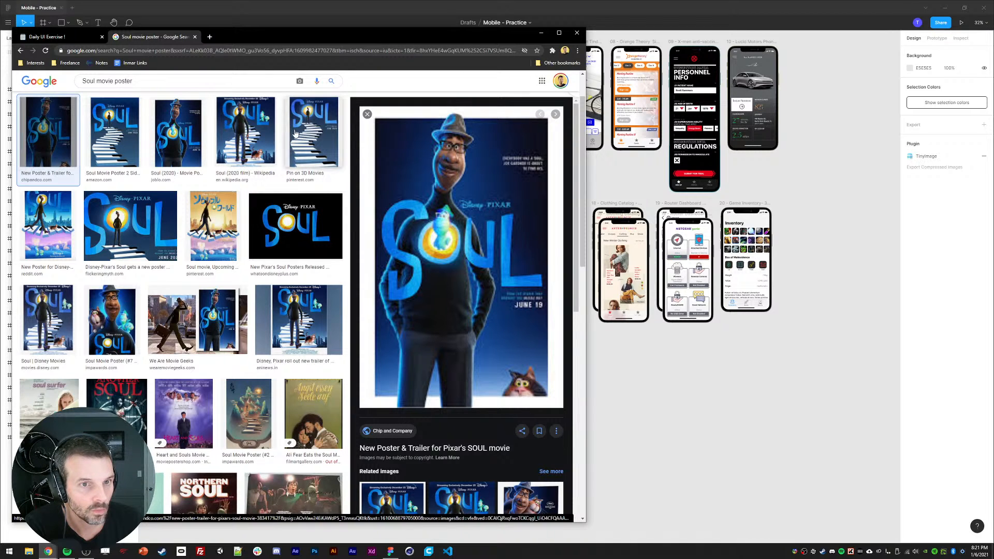
{"action": "left_click", "coordinate": [392, 432]}
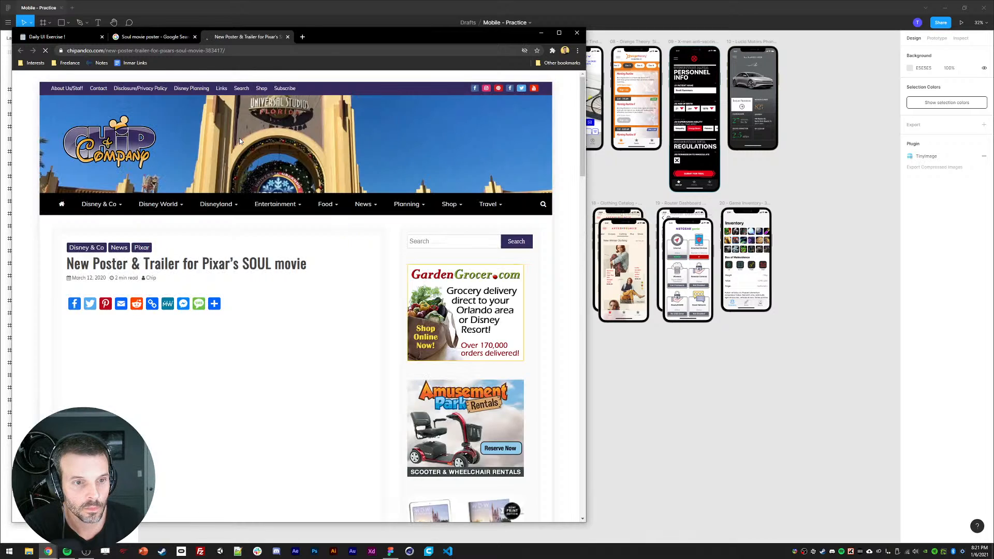
{"action": "scroll", "coordinate": [157, 259], "scroll_direction": "down", "scroll_amount": 3}
{"action": "left_click", "coordinate": [157, 271]}
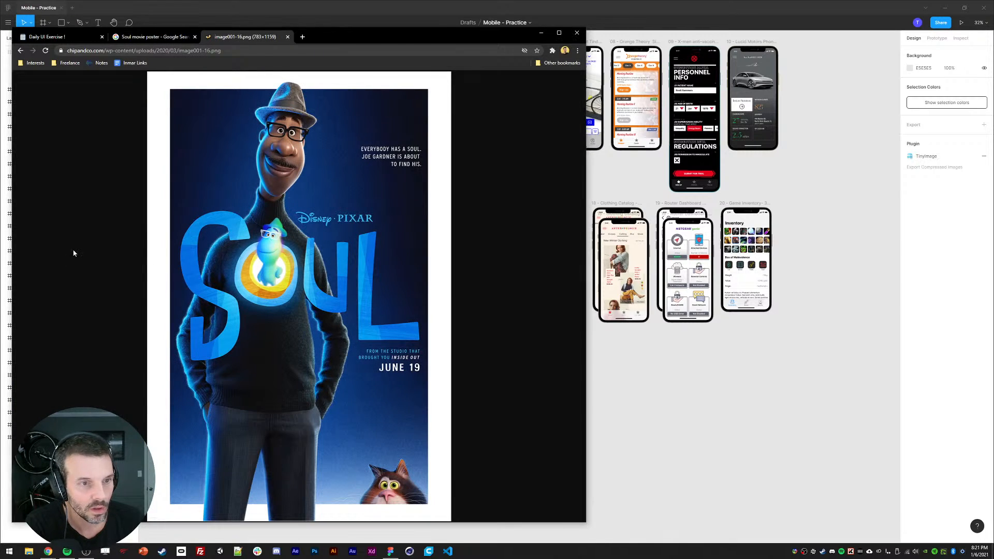
{"action": "key", "text": "ctrl+w"}
{"action": "key", "text": "ctrl+w"}
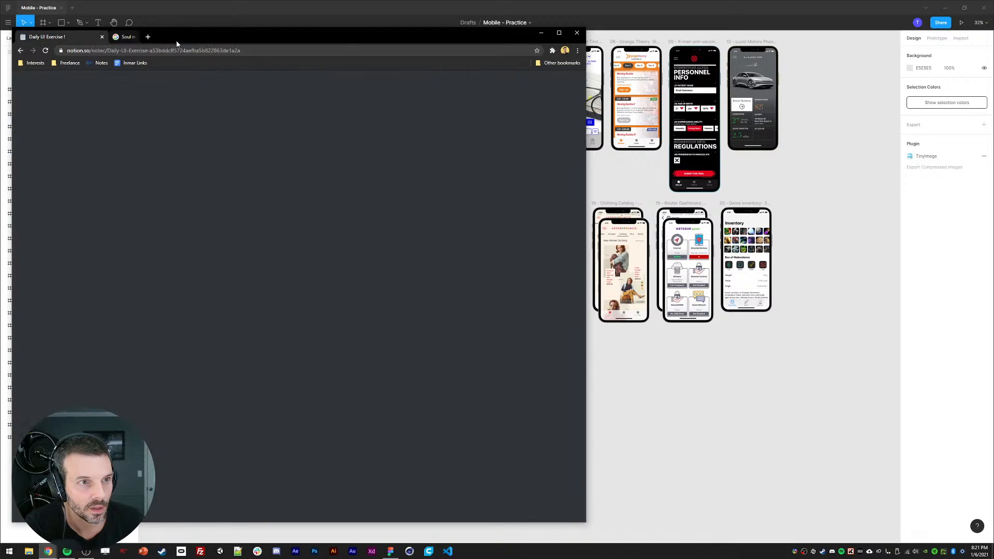
Step: Reopen the image results tab and search for Soul movie trailer images
{"action": "key", "text": "ctrl+shift+t"}
{"action": "left_click", "coordinate": [167, 82]}
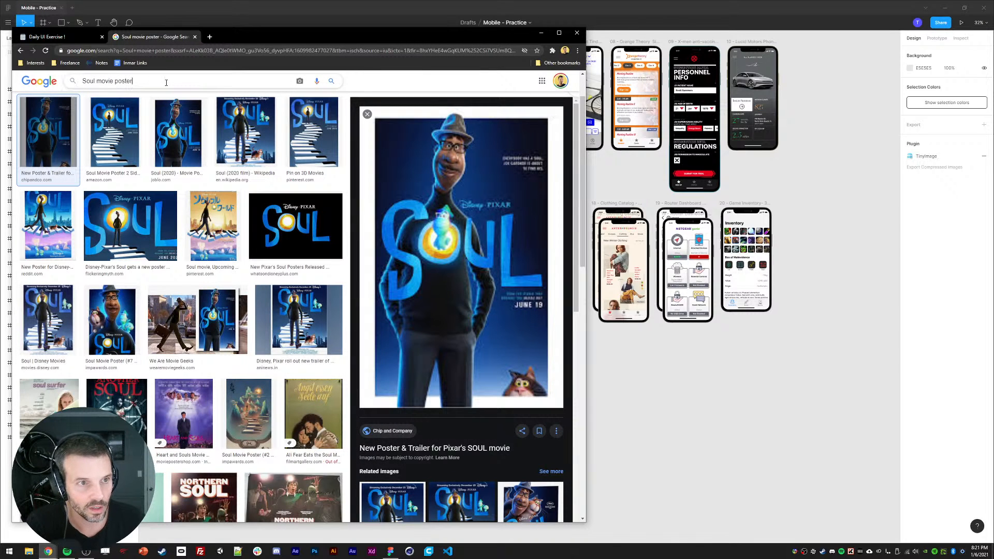
{"action": "key", "text": "BackSpace"}
{"action": "key", "text": "BackSpace"}
{"action": "key", "text": "BackSpace"}
{"action": "key", "text": "BackSpace"}
{"action": "key", "text": "BackSpace"}
{"action": "key", "text": "BackSpace"}
{"action": "type", "text": "trailer"}
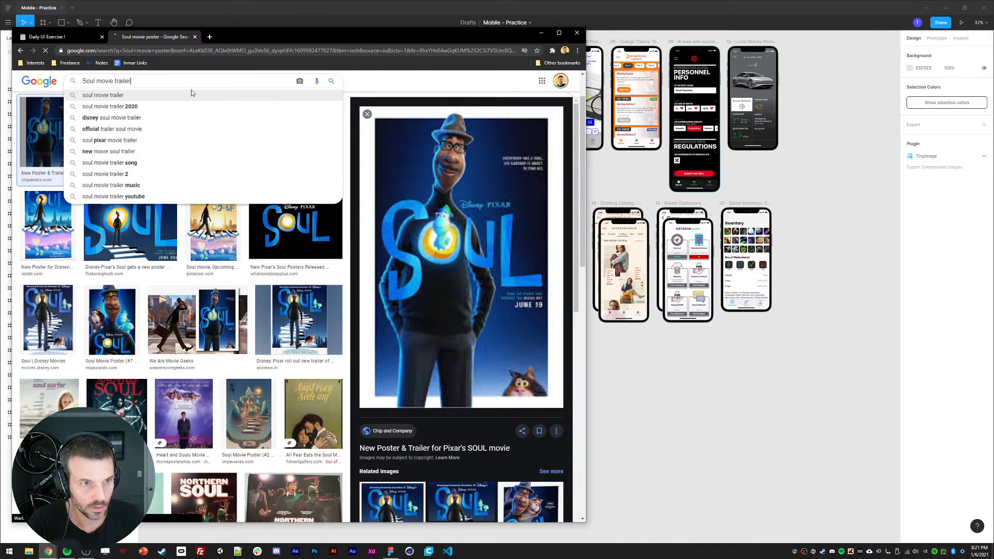
{"action": "key", "text": "Return"}
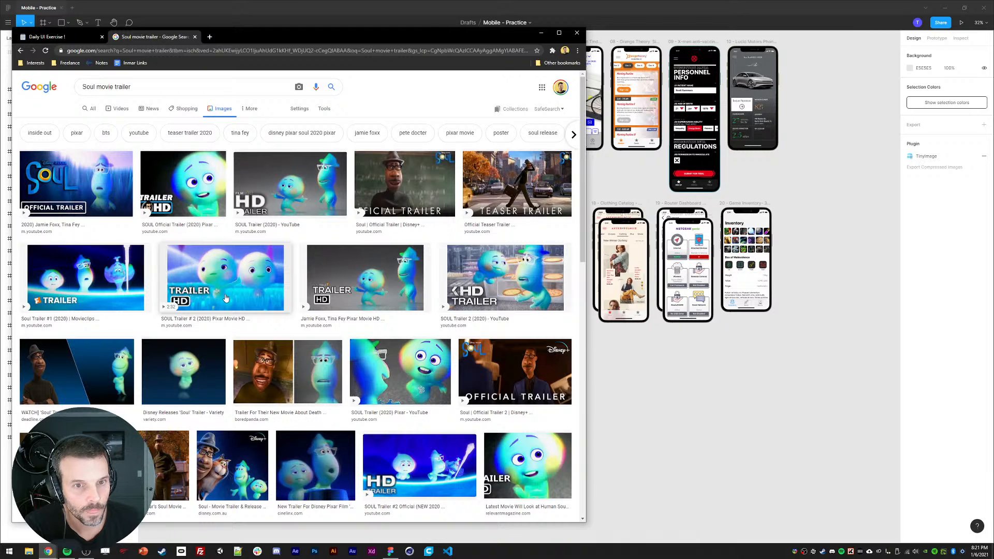
Step: View two Soul trailer stills at full size from the image results
{"action": "left_click", "coordinate": [412, 201]}
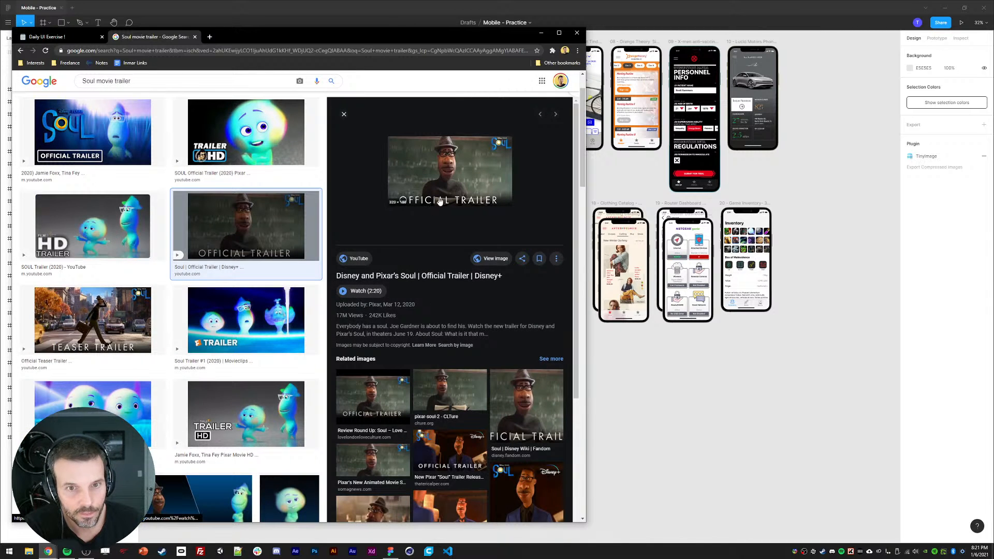
{"action": "left_click", "coordinate": [487, 260]}
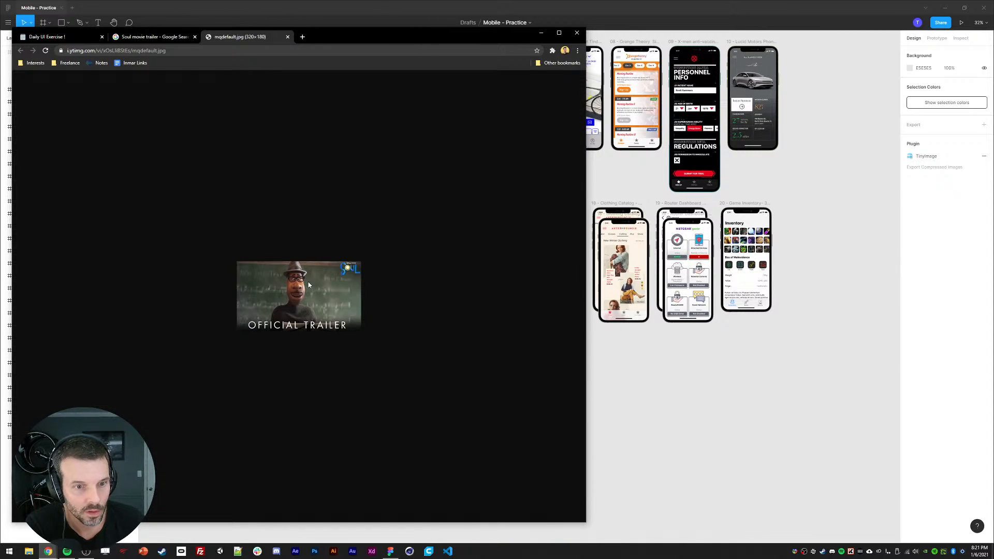
{"action": "key", "text": "ctrl+w"}
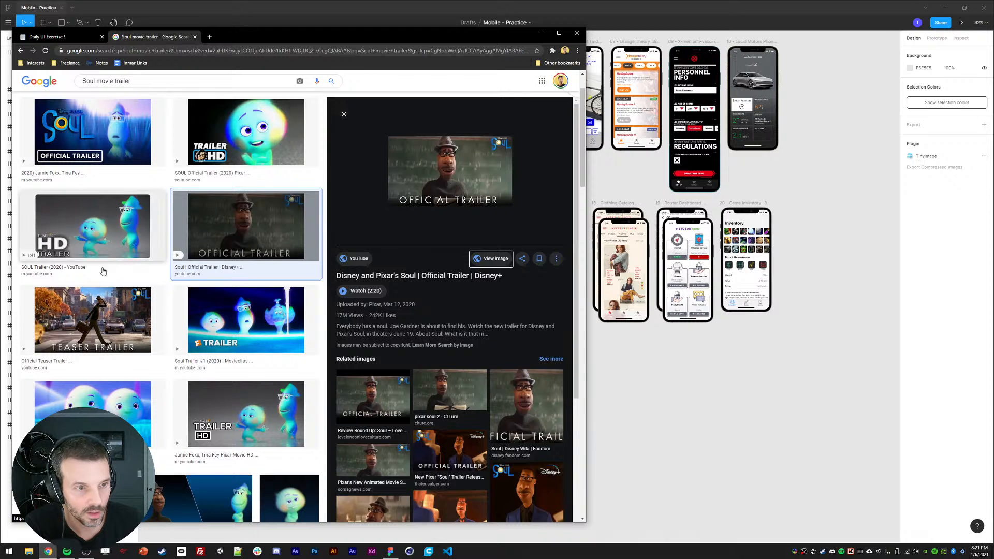
{"action": "left_click", "coordinate": [108, 320]}
{"action": "left_click", "coordinate": [495, 258]}
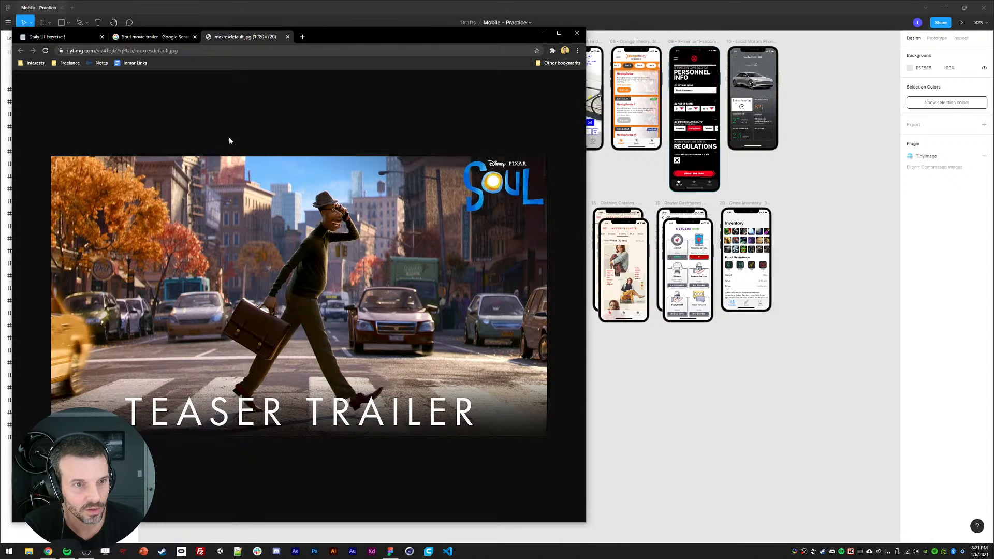
{"action": "key", "text": "ctrl+w"}
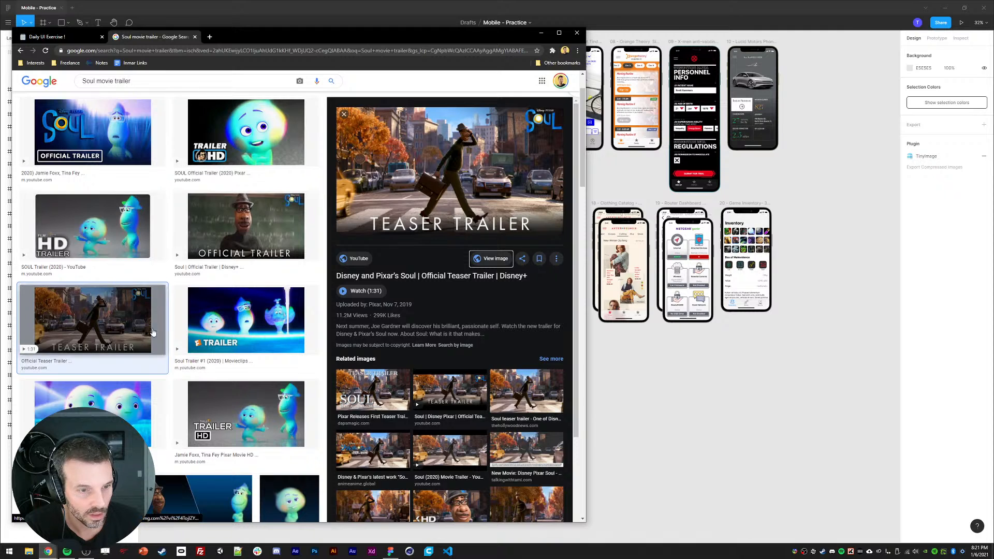
Step: Scroll further through the trailer images and view another Soul still at full size
{"action": "scroll", "coordinate": [259, 396], "scroll_direction": "down", "scroll_amount": 4}
{"action": "scroll", "coordinate": [258, 396], "scroll_direction": "down", "scroll_amount": 3}
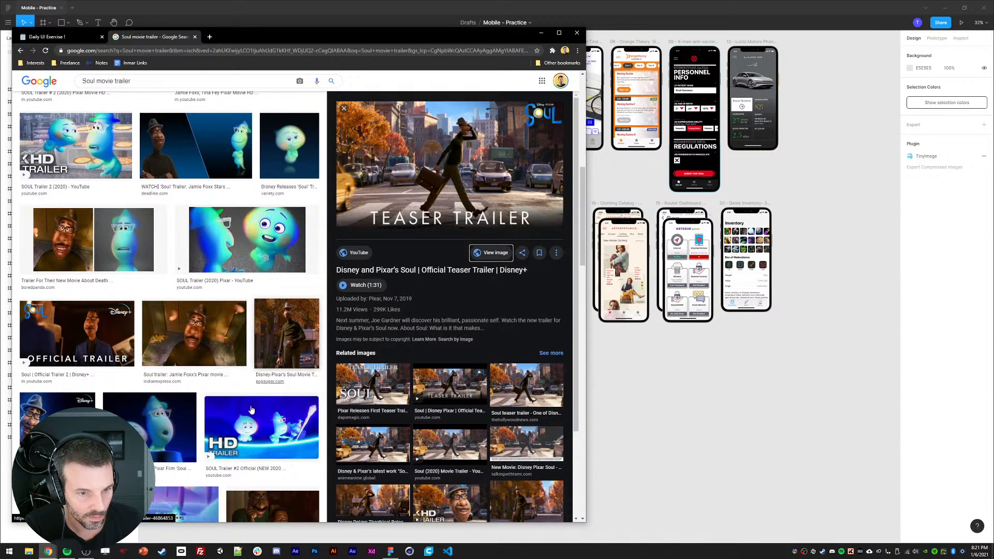
{"action": "scroll", "coordinate": [212, 326], "scroll_direction": "down", "scroll_amount": 5}
{"action": "scroll", "coordinate": [229, 310], "scroll_direction": "down", "scroll_amount": 3}
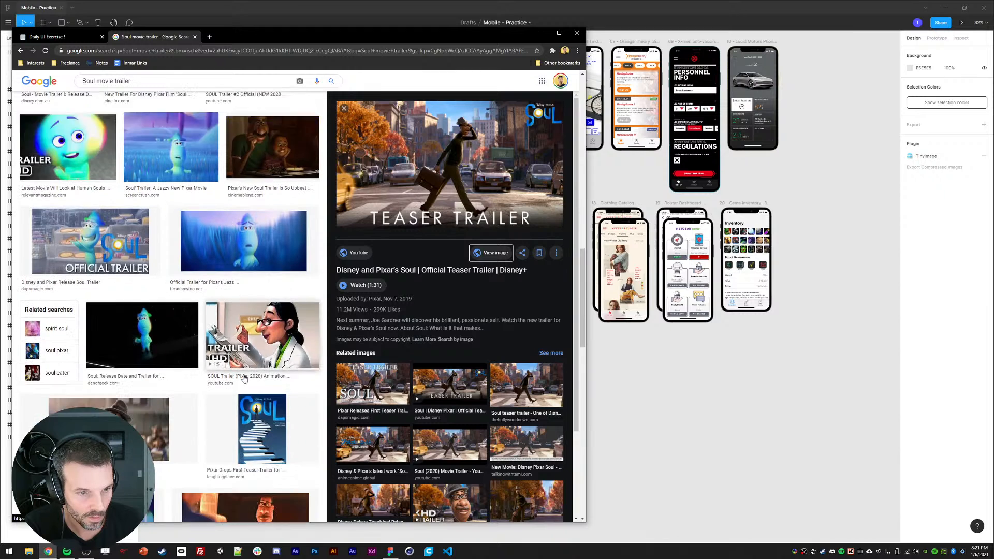
{"action": "left_click", "coordinate": [136, 369]}
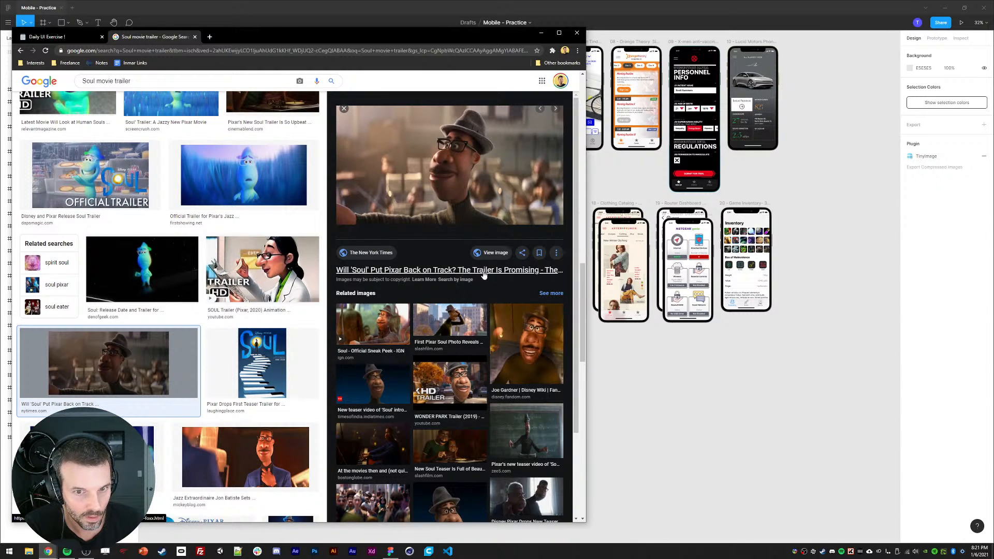
{"action": "left_click", "coordinate": [489, 252]}
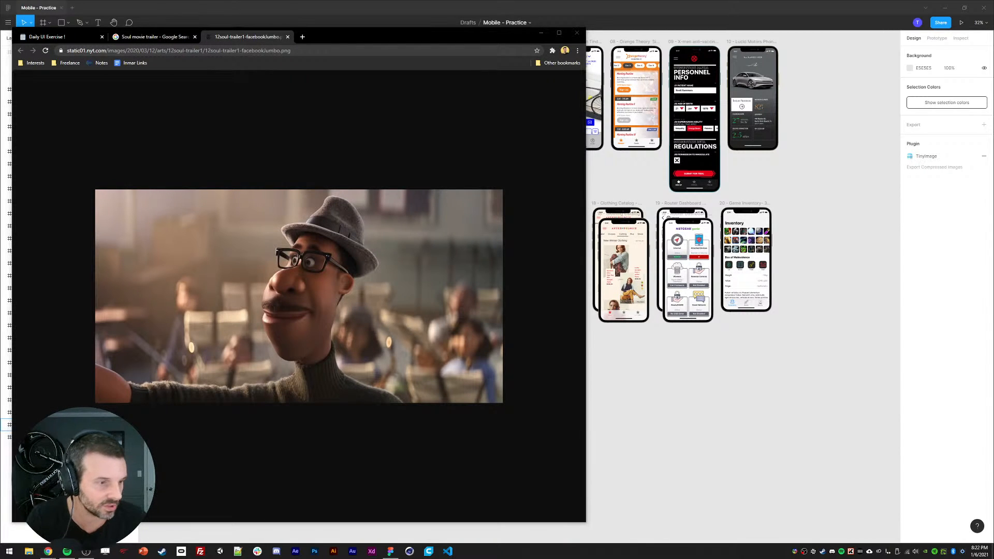
{"action": "left_click", "coordinate": [240, 157]}
{"action": "key", "text": "ctrl+w"}
{"action": "scroll", "coordinate": [242, 161], "scroll_direction": "up", "scroll_amount": 7}
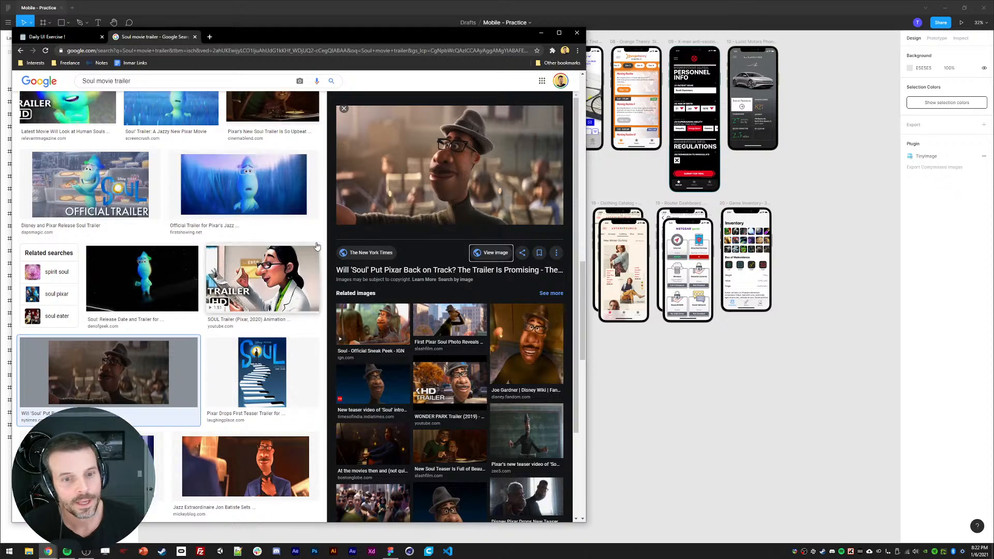
Step: Go back through the browser history to the Soul movie overview page and skim it
{"action": "left_click", "coordinate": [21, 50]}
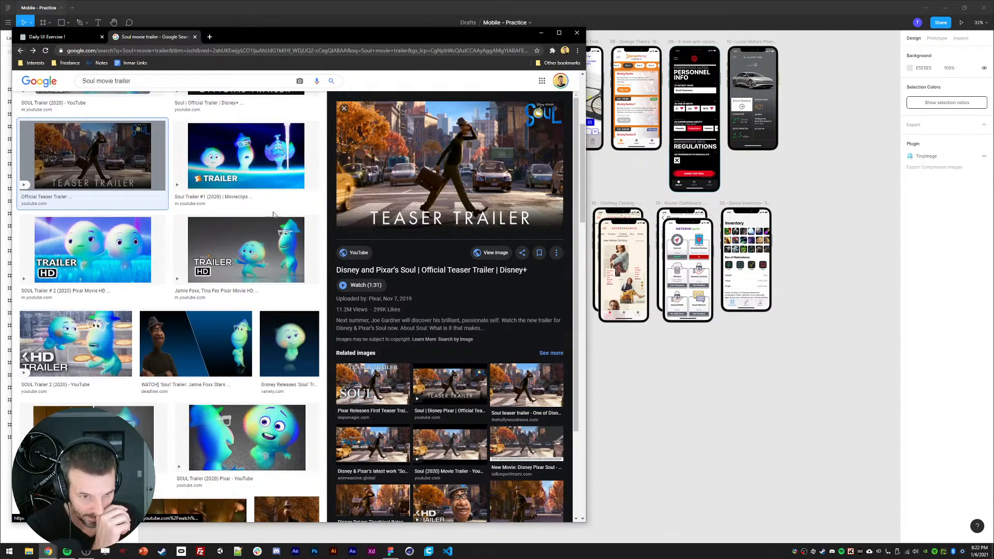
{"action": "left_click", "coordinate": [21, 51]}
{"action": "left_click", "coordinate": [21, 50]}
{"action": "left_click", "coordinate": [21, 50]}
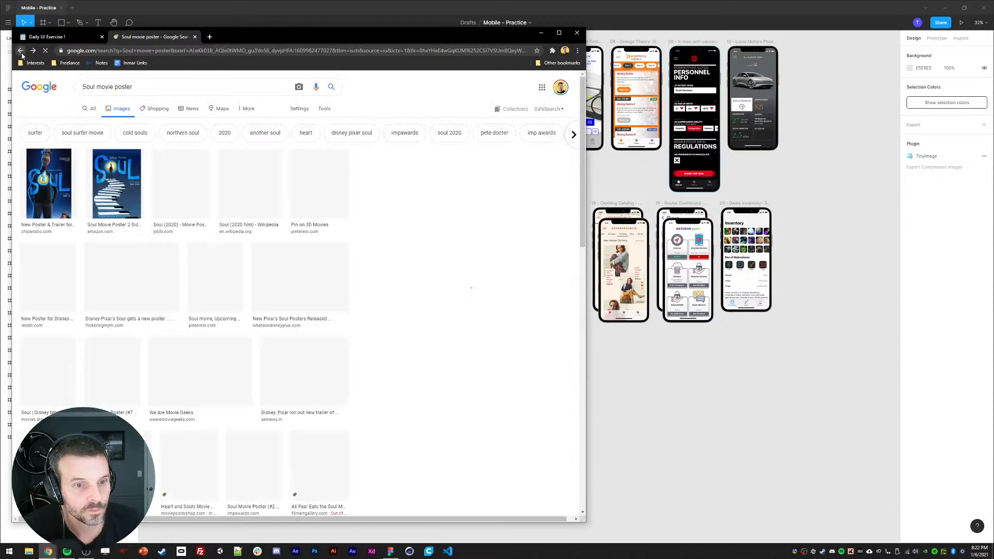
{"action": "left_click", "coordinate": [22, 50]}
{"action": "left_click", "coordinate": [21, 50]}
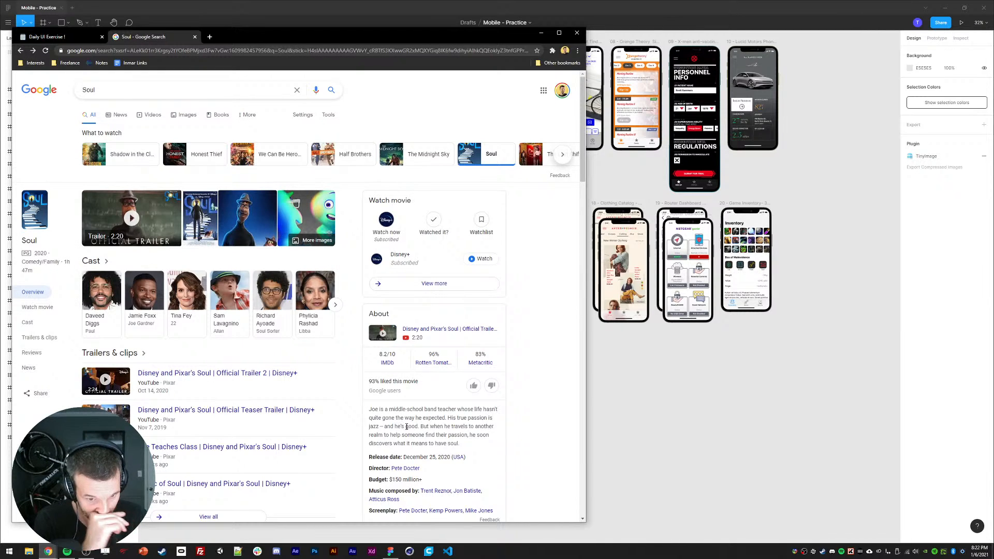
{"action": "scroll", "coordinate": [406, 427], "scroll_direction": "down", "scroll_amount": 2}
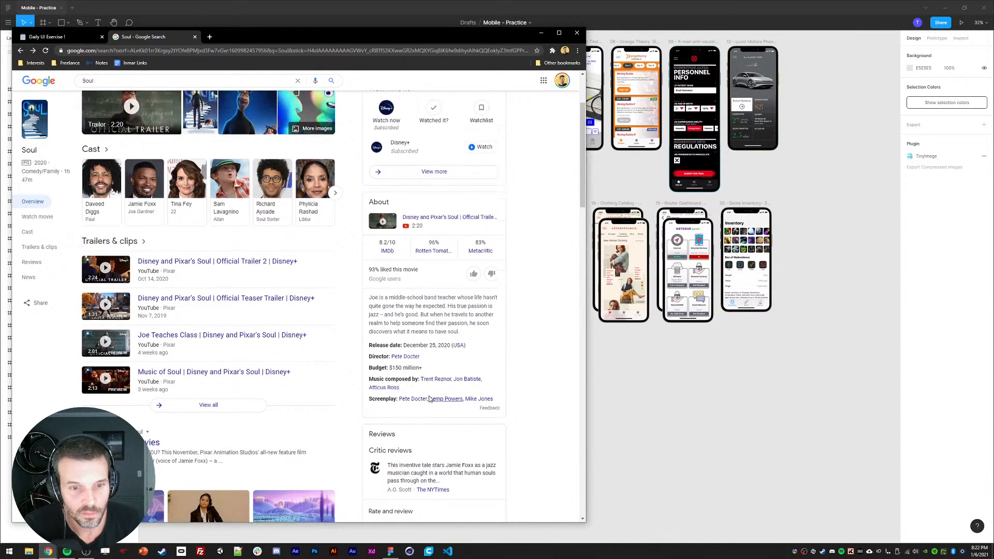
{"action": "scroll", "coordinate": [429, 399], "scroll_direction": "up", "scroll_amount": 2}
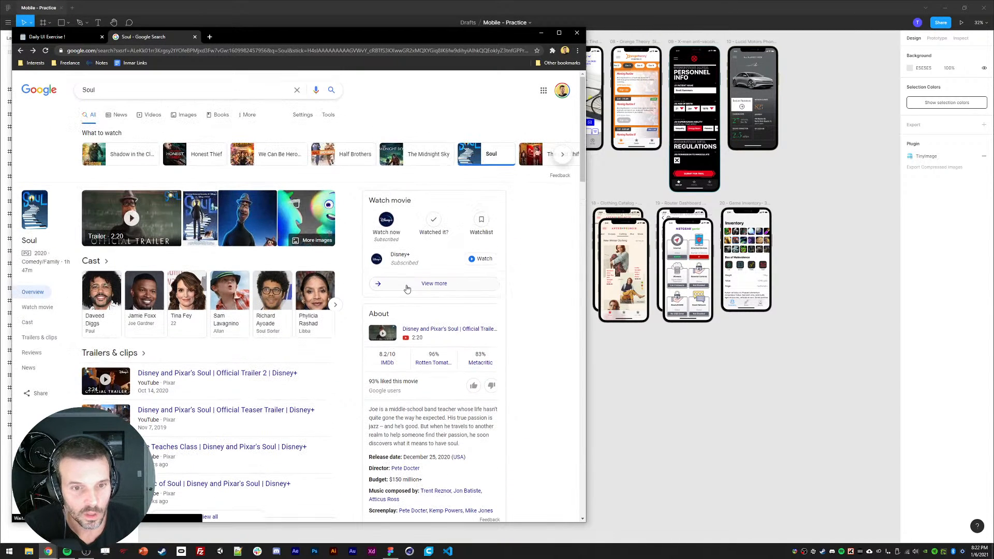
{"action": "left_click", "coordinate": [34, 39]}
{"action": "left_click", "coordinate": [21, 50]}
{"action": "left_click", "coordinate": [144, 37]}
{"action": "left_click", "coordinate": [21, 51]}
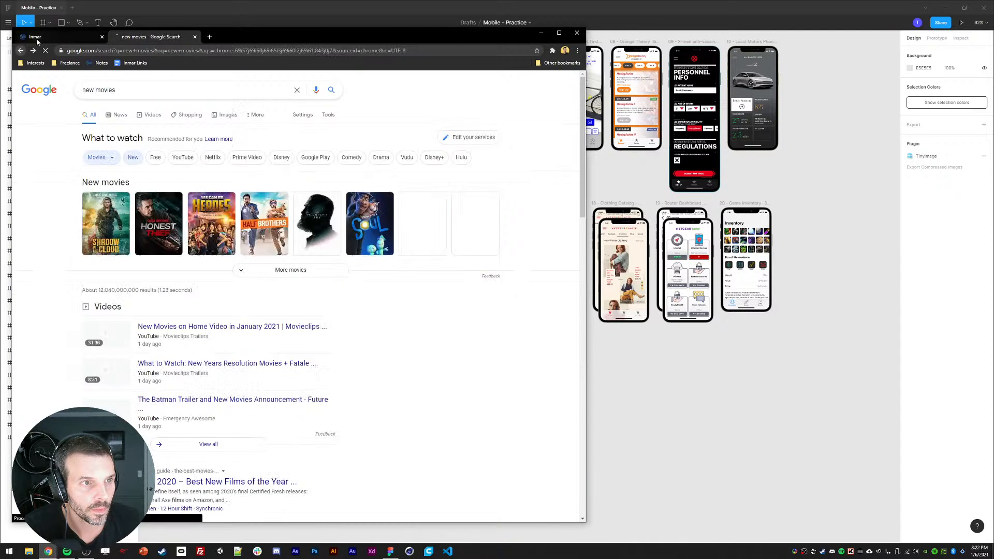
{"action": "left_click", "coordinate": [36, 40]}
{"action": "left_click", "coordinate": [127, 38]}
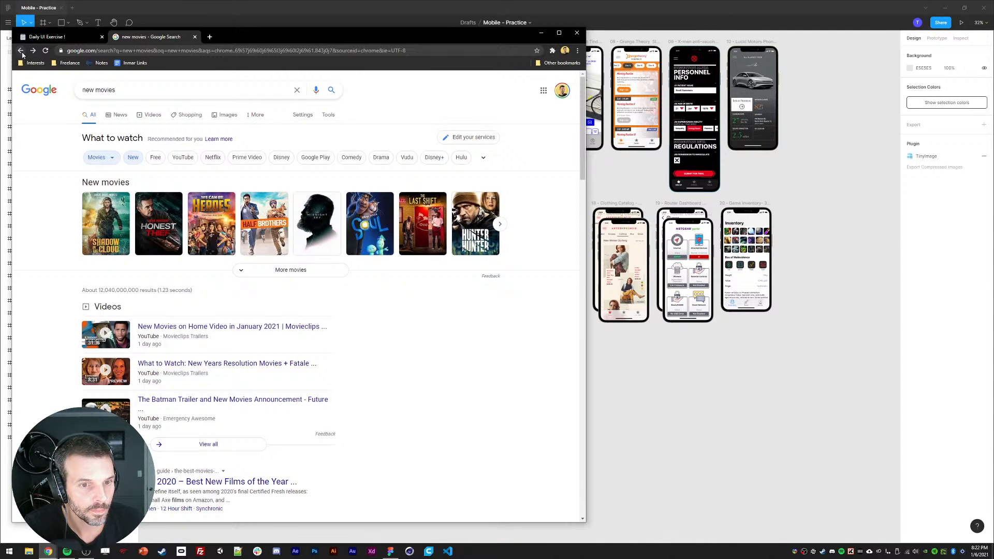
{"action": "left_click", "coordinate": [378, 215]}
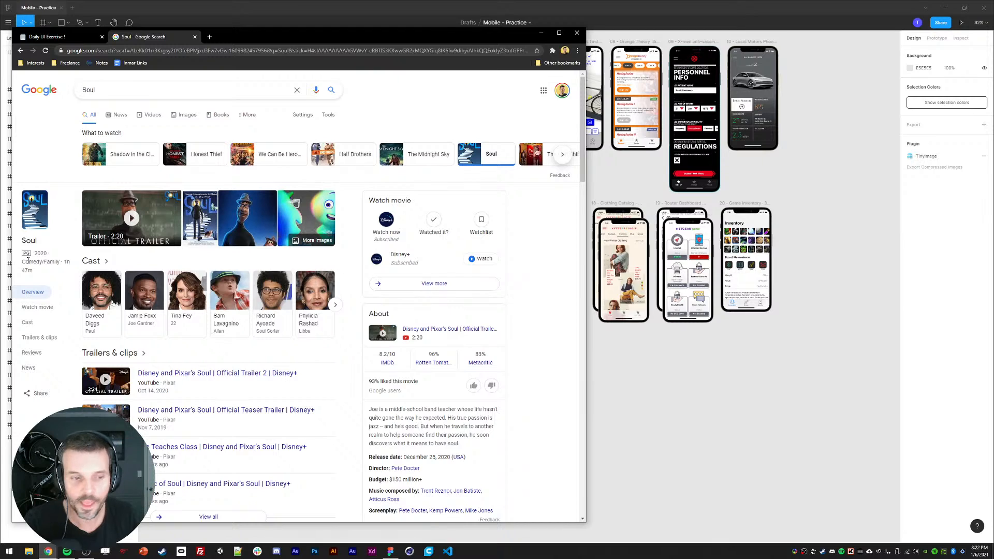
Step: Duplicate the 26 - Last List frame and move the copy to the top of the layer list
{"action": "left_click_drag", "start_coordinate": [663, 378], "coordinate": [588, 288]}
{"action": "left_click", "coordinate": [425, 276]}
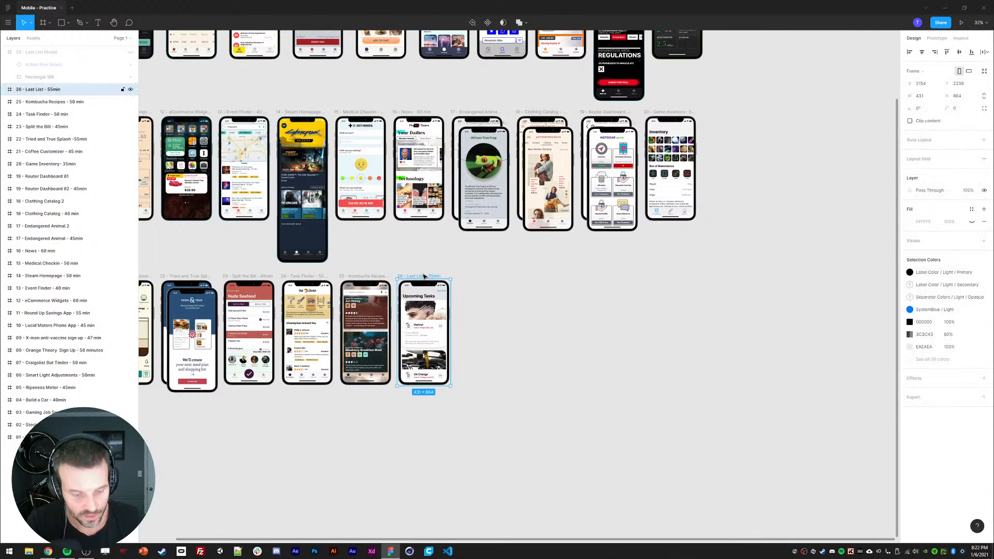
{"action": "key", "text": "ctrl+d"}
{"action": "left_click_drag", "start_coordinate": [38, 90], "coordinate": [34, 47]}
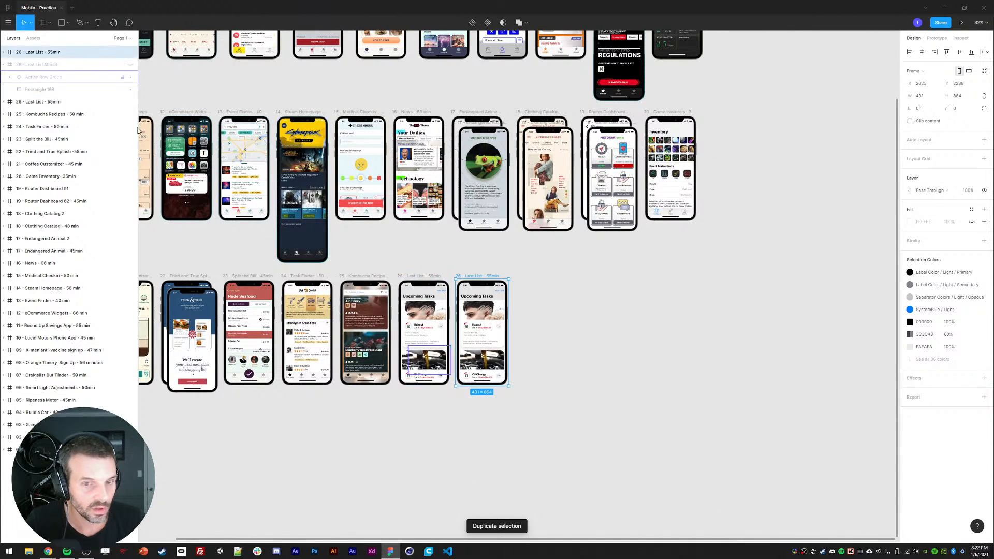
Step: Delete the task cards and the top navigation bar from the duplicated frame
{"action": "key", "text": "plus"}
{"action": "left_click_drag", "start_coordinate": [412, 237], "coordinate": [446, 215]}
{"action": "key", "text": "plus"}
{"action": "left_click_drag", "start_coordinate": [446, 251], "coordinate": [484, 173]}
{"action": "double_click", "coordinate": [465, 184]}
{"action": "left_click", "coordinate": [19, 76]}
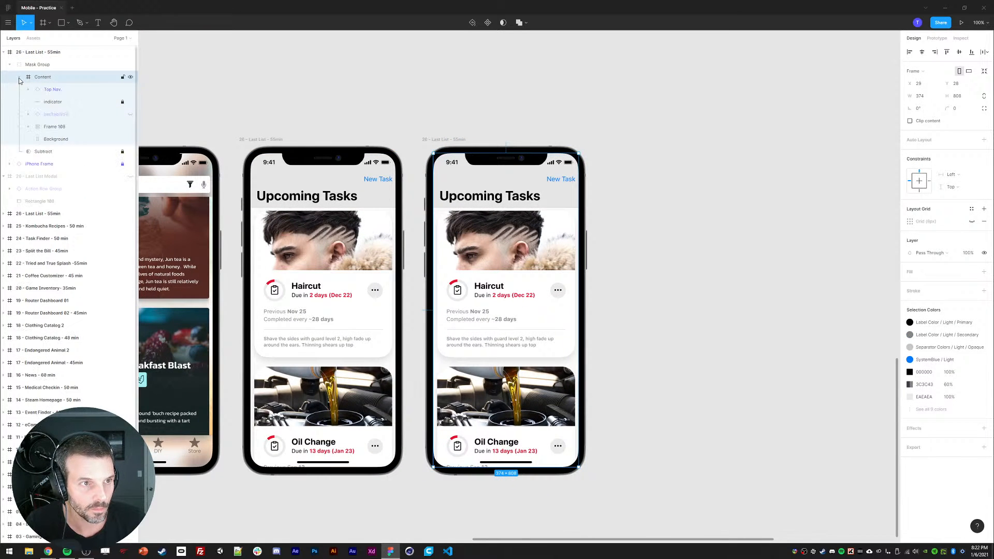
{"action": "left_click", "coordinate": [55, 129]}
{"action": "left_click", "coordinate": [54, 119], "text": "shift"}
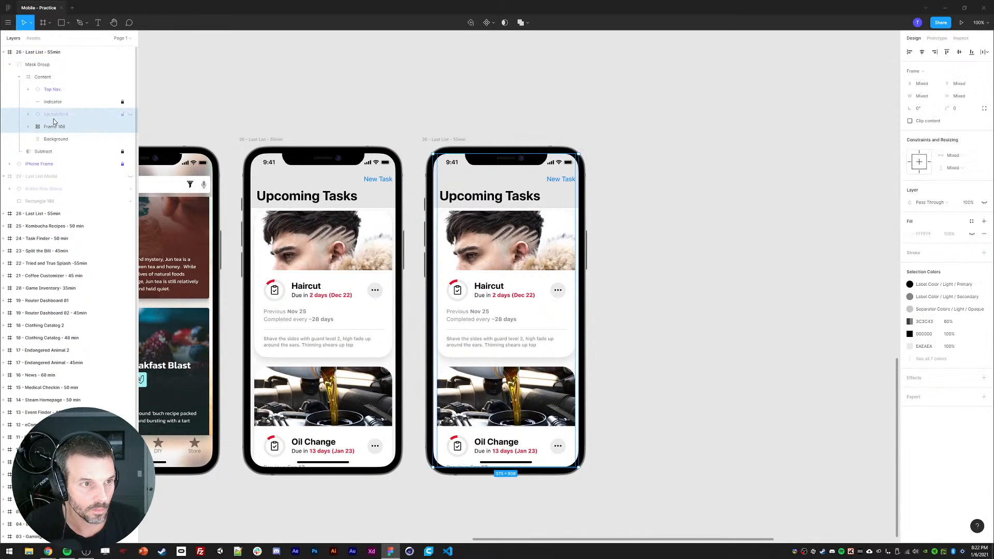
{"action": "left_click", "coordinate": [54, 128]}
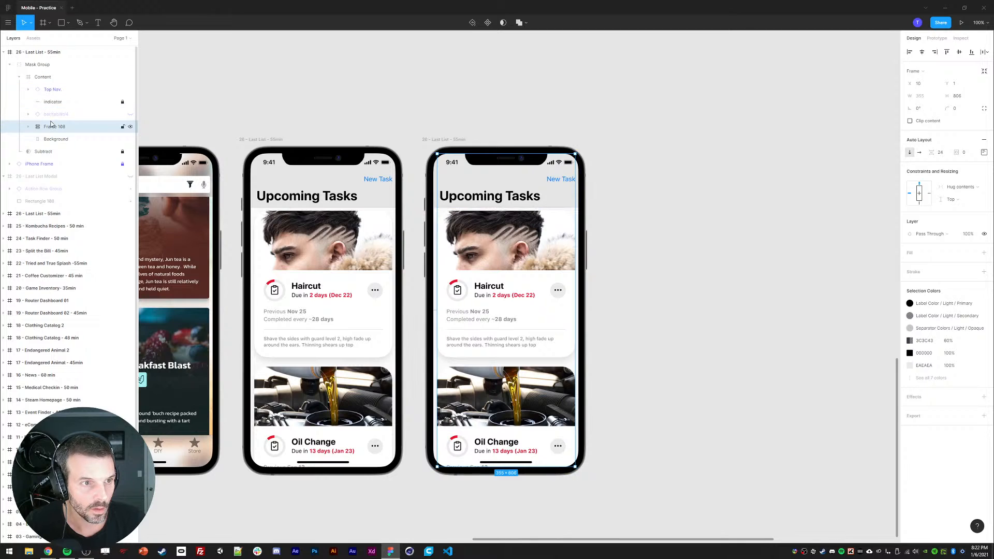
{"action": "key", "text": "Delete"}
{"action": "left_click", "coordinate": [460, 199]}
{"action": "key", "text": "Delete"}
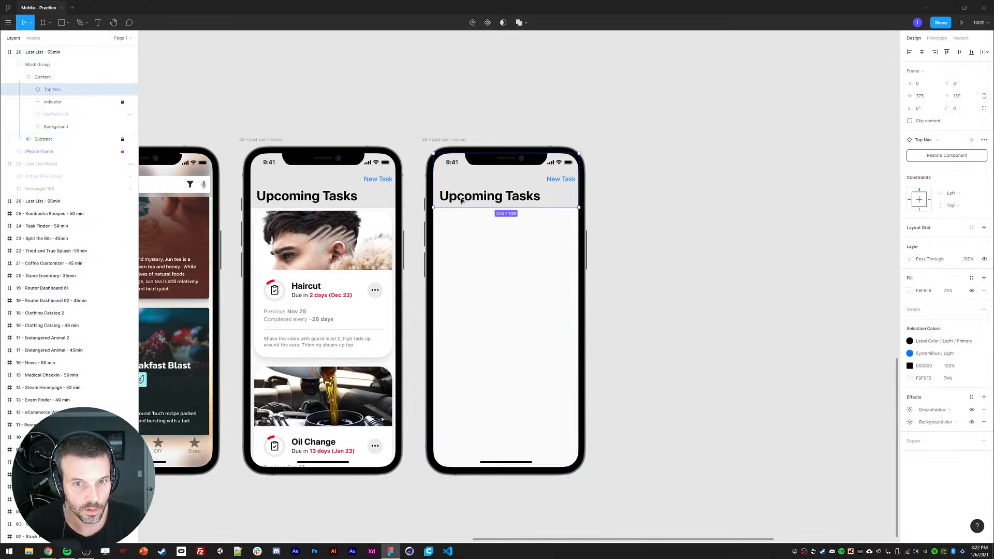
Step: Select the status bar and tab bar layers in the Task Finder screen to copy them
{"action": "scroll", "coordinate": [306, 117], "scroll_direction": "left", "scroll_amount": 5}
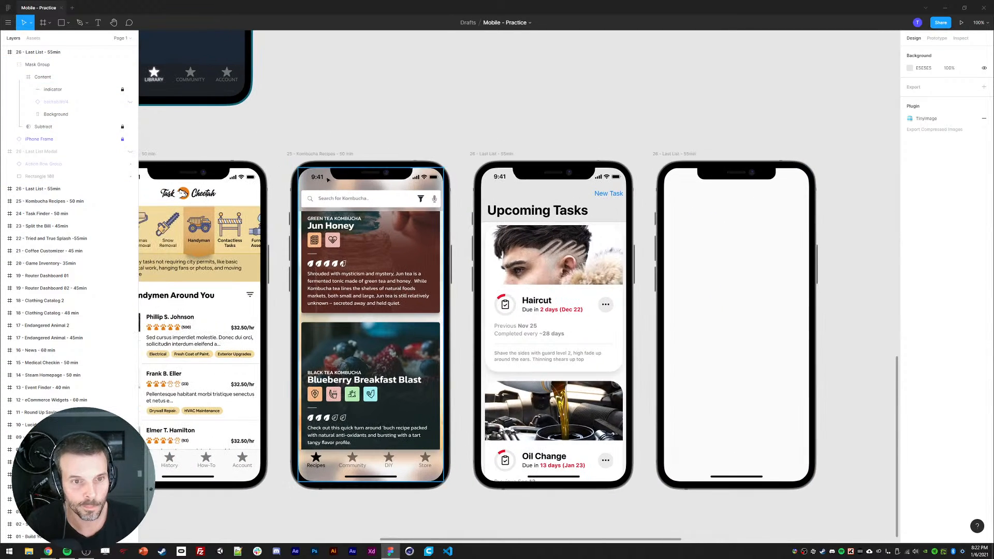
{"action": "scroll", "coordinate": [302, 138], "scroll_direction": "left", "scroll_amount": 5}
{"action": "double_click", "coordinate": [343, 187]}
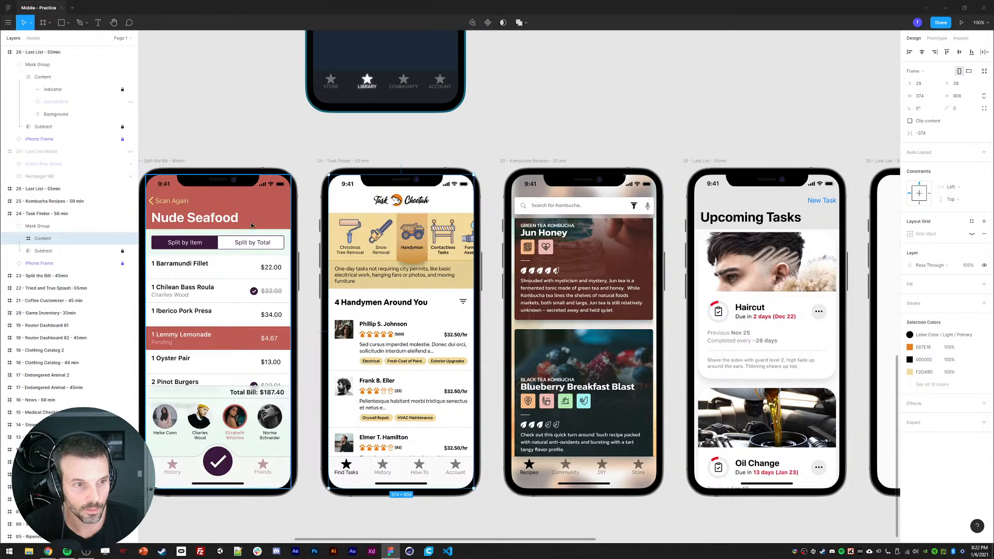
{"action": "left_click", "coordinate": [19, 238]}
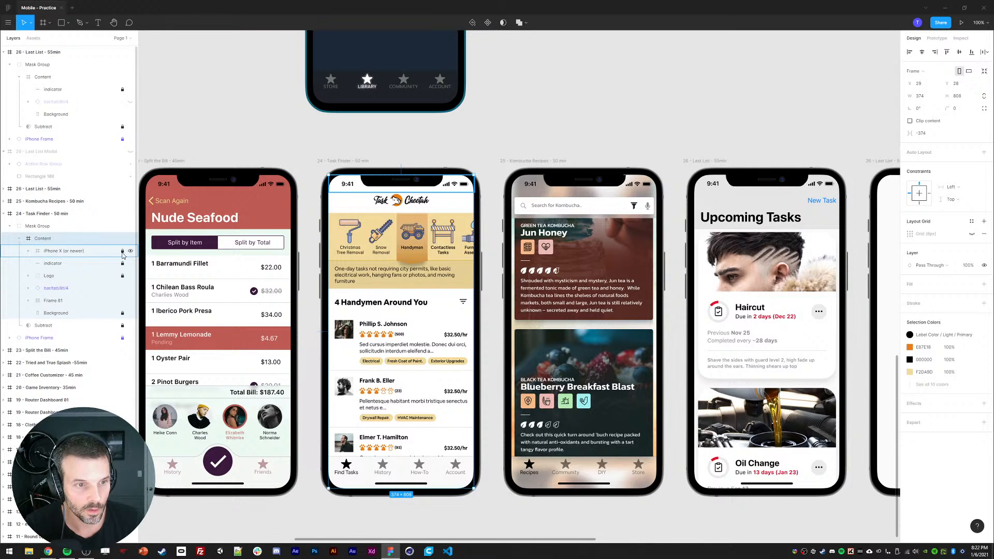
{"action": "left_click", "coordinate": [60, 251]}
{"action": "left_click", "coordinate": [60, 263], "text": "shift"}
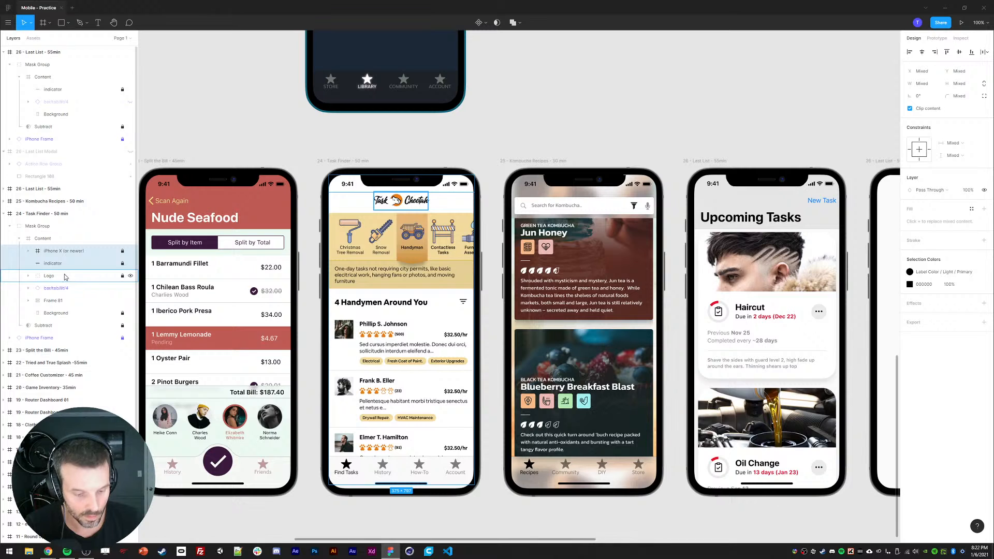
{"action": "left_click", "coordinate": [56, 288], "text": "shift"}
Step: Paste the copied layers into the new frame and undo the paste
{"action": "scroll", "coordinate": [297, 230], "scroll_direction": "right", "scroll_amount": 5}
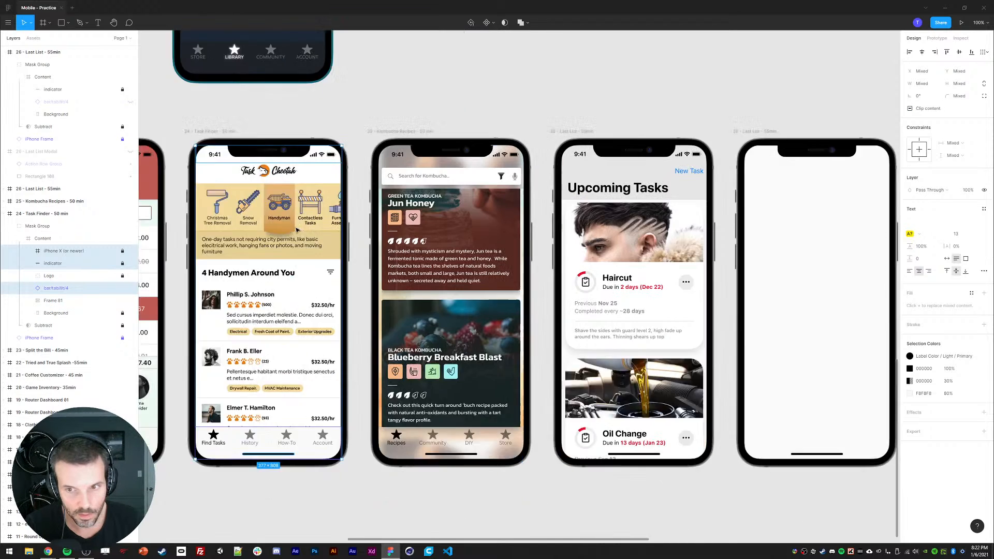
{"action": "scroll", "coordinate": [297, 230], "scroll_direction": "right", "scroll_amount": 8}
{"action": "left_click", "coordinate": [553, 111]}
{"action": "key", "text": "ctrl+v"}
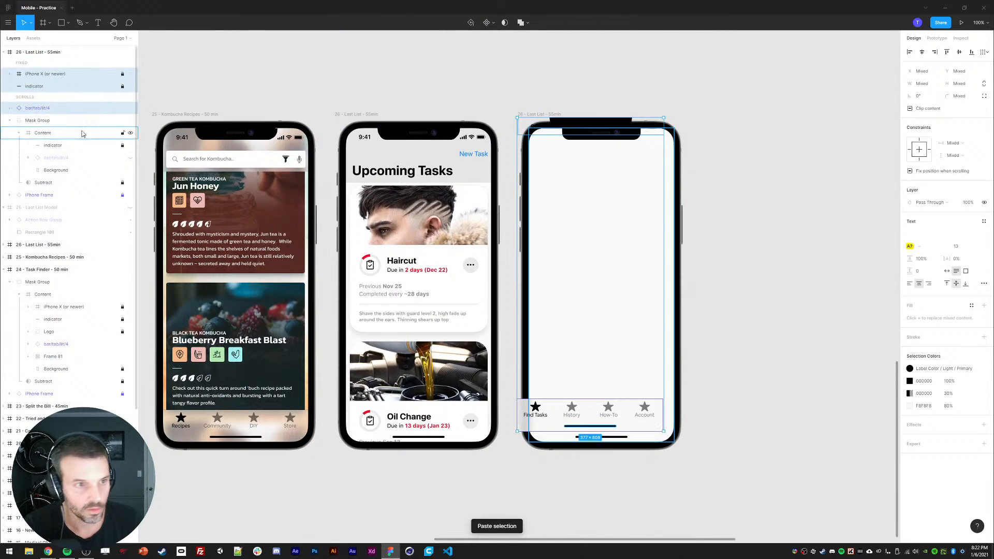
{"action": "key", "text": "ctrl+z"}
Step: Unhide the new frame's own tab bar, paste the copied layers again and delete the pasted tab bar
{"action": "left_click", "coordinate": [50, 93]}
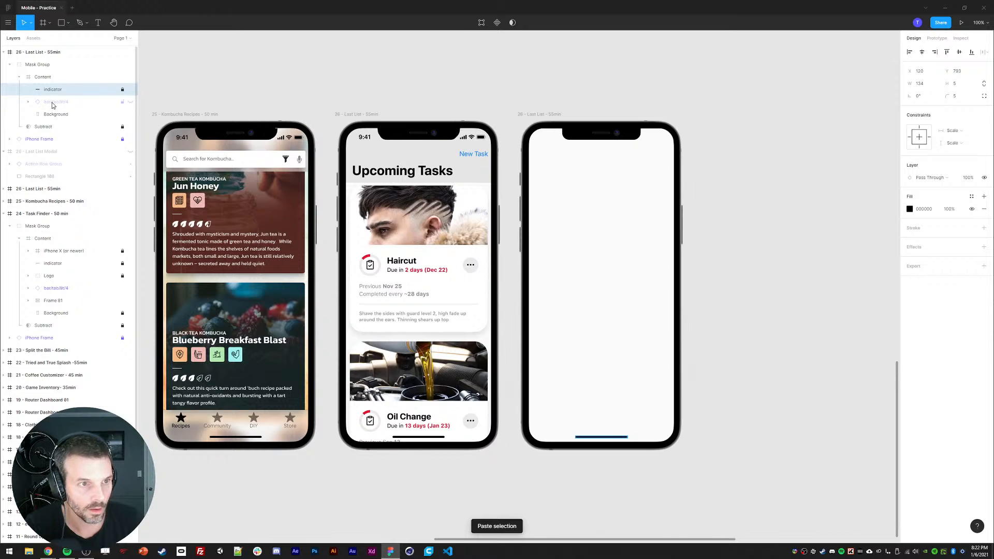
{"action": "left_click", "coordinate": [130, 102]}
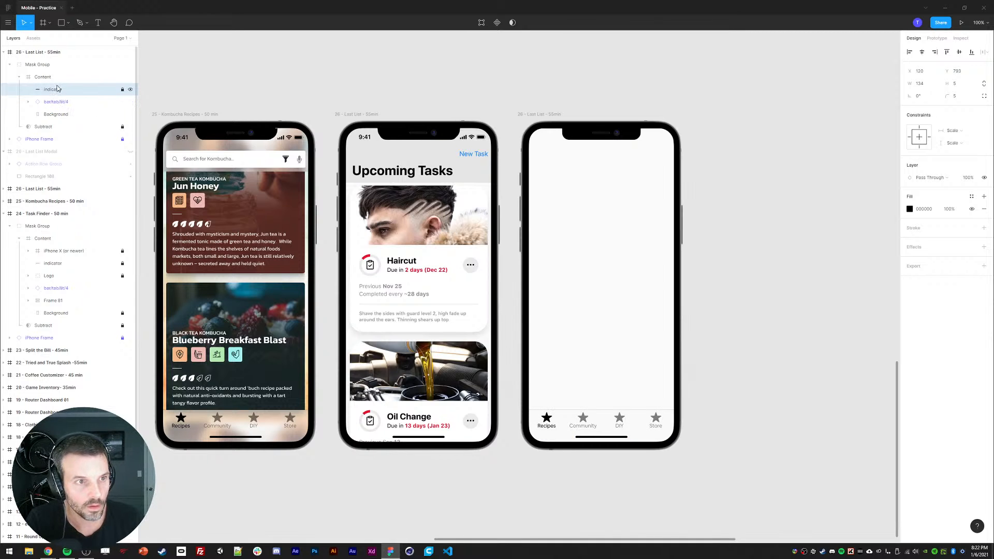
{"action": "key", "text": "ctrl+v"}
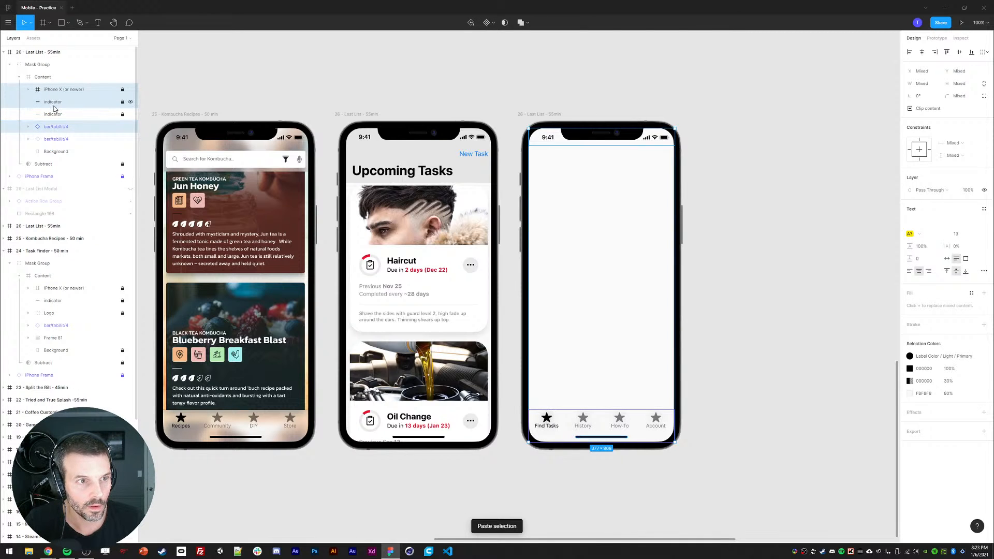
{"action": "left_click", "coordinate": [53, 106]}
{"action": "left_click", "coordinate": [58, 128], "text": "ctrl"}
{"action": "key", "text": "Delete"}
Step: Rename the new frame to 27 - Movie Info
{"action": "left_click_drag", "start_coordinate": [505, 99], "coordinate": [485, 89]}
{"action": "double_click", "coordinate": [57, 53]}
{"action": "left_click", "coordinate": [46, 53]}
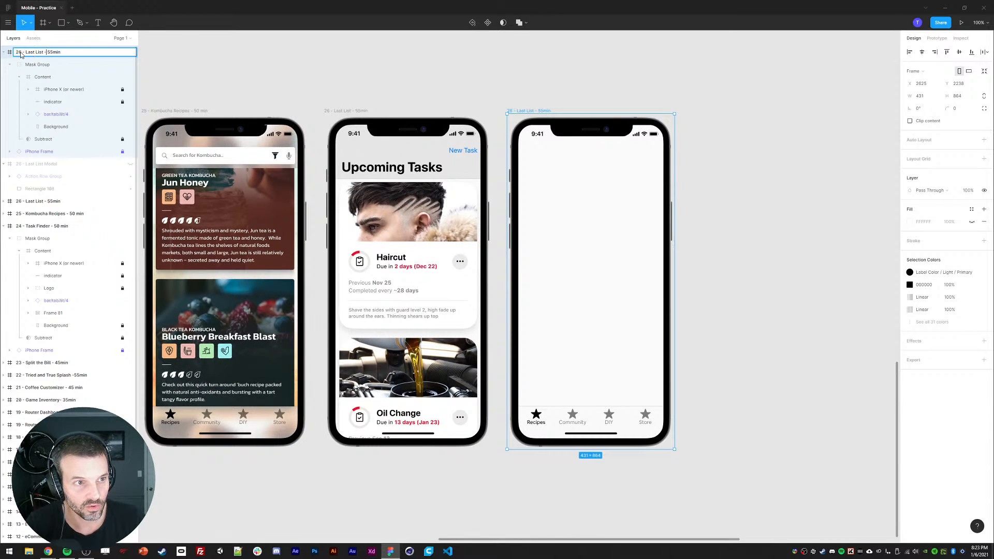
{"action": "key", "text": "ctrl+a"}
{"action": "type", "text": "2"}
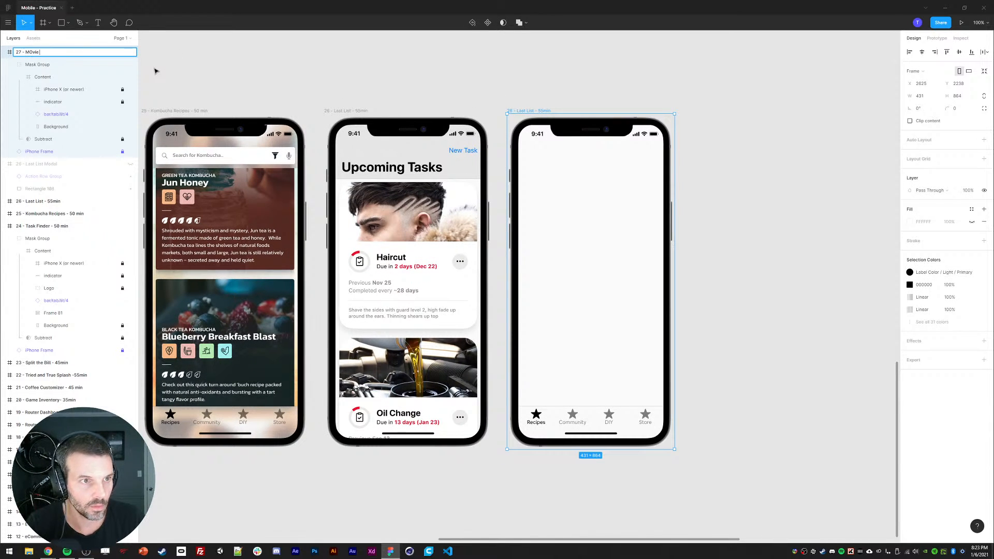
{"action": "type", "text": "7 - Movie Info"}
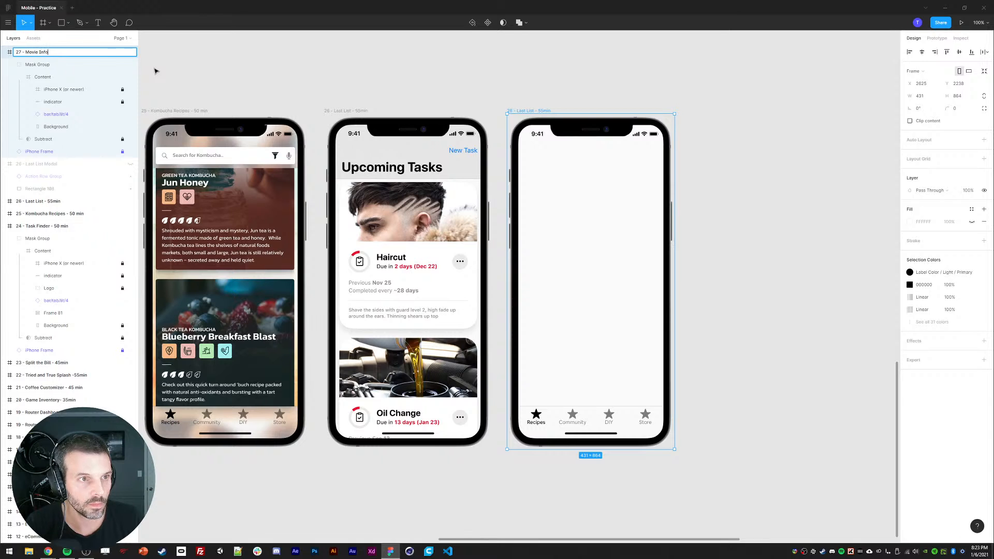
{"action": "key", "text": "Return"}
Step: Import the Soul movie poster image onto the canvas beside the new frame
{"action": "scroll", "coordinate": [640, 95], "scroll_direction": "down", "scroll_amount": 1}
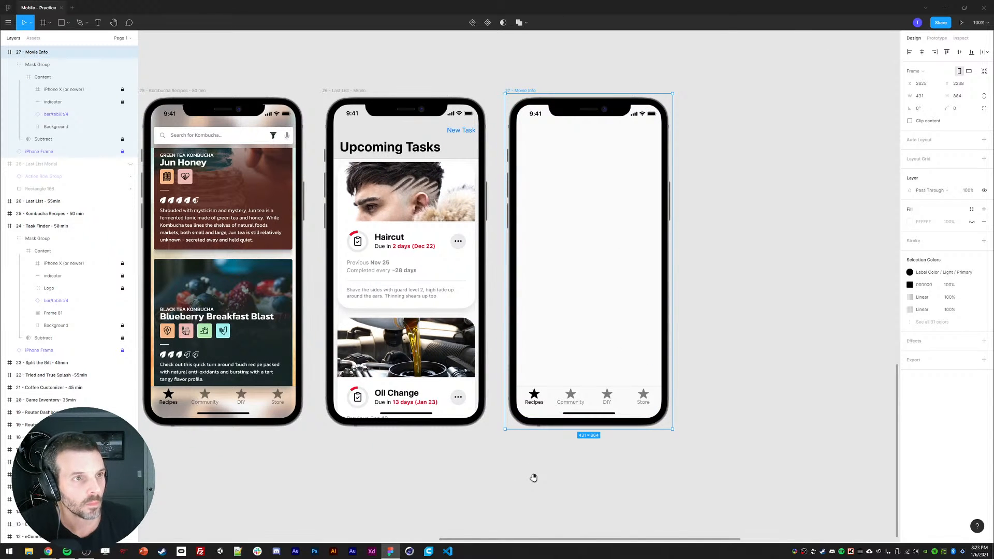
{"action": "left_click_drag", "start_coordinate": [275, 477], "coordinate": [292, 476]}
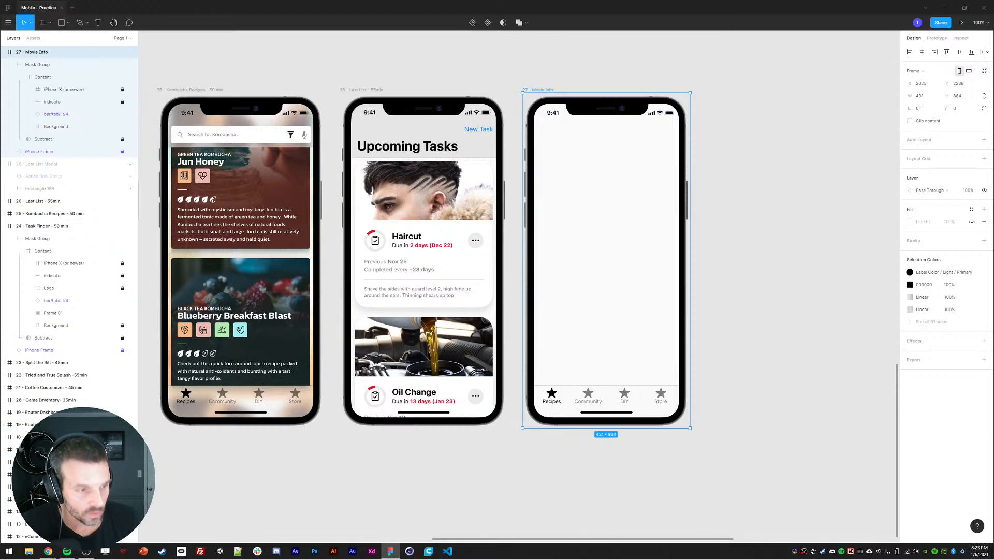
{"action": "left_click_drag", "start_coordinate": [640, 229], "coordinate": [691, 261]}
{"action": "left_click_drag", "start_coordinate": [1, 399], "coordinate": [637, 97]}
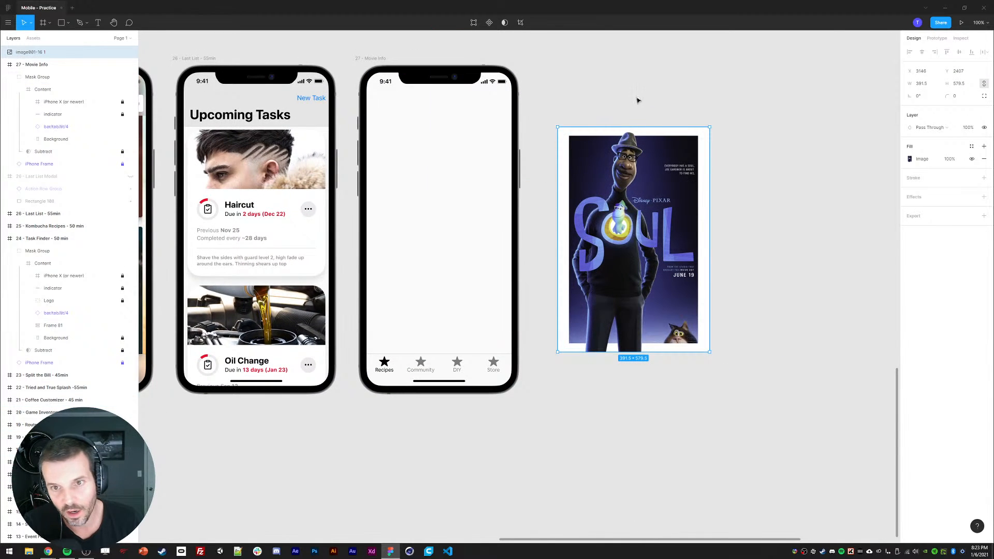
Step: Import the Soul trailer still, place it at the top of the Movie Info frame and set its width to 374
{"action": "left_click_drag", "start_coordinate": [612, 165], "coordinate": [621, 129]}
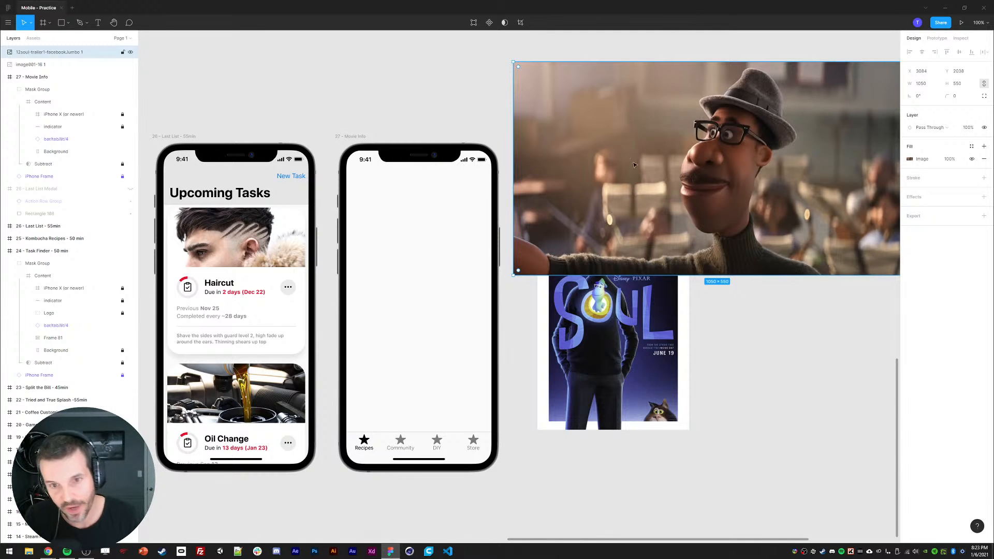
{"action": "left_click_drag", "start_coordinate": [598, 171], "coordinate": [450, 261]}
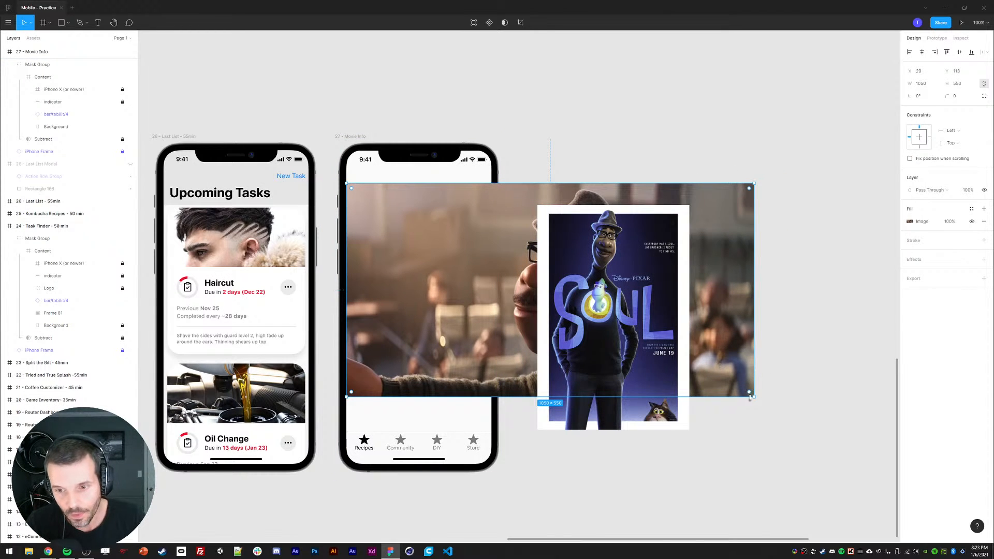
{"action": "left_click_drag", "start_coordinate": [751, 397], "coordinate": [491, 259]}
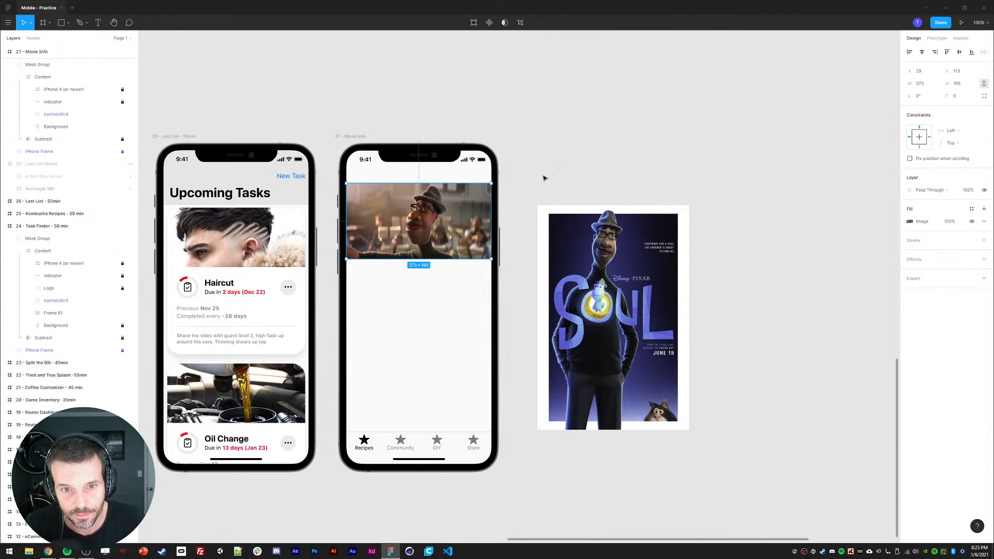
{"action": "left_click_drag", "start_coordinate": [545, 178], "coordinate": [605, 169]}
{"action": "left_click", "coordinate": [596, 175]}
{"action": "left_click", "coordinate": [491, 205]}
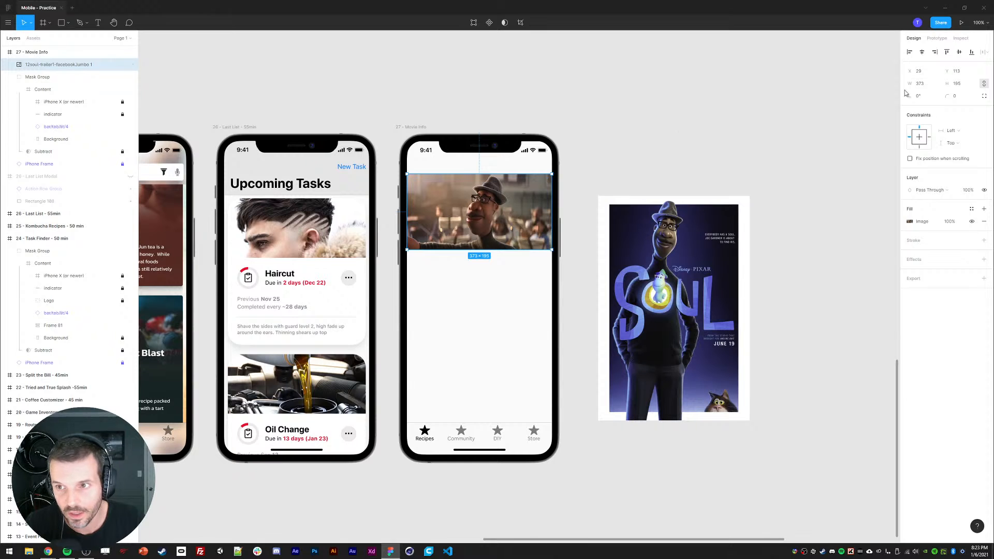
{"action": "left_click", "coordinate": [920, 84]}
{"action": "key", "text": "Up"}
{"action": "left_click", "coordinate": [777, 88]}
{"action": "left_click", "coordinate": [498, 202]}
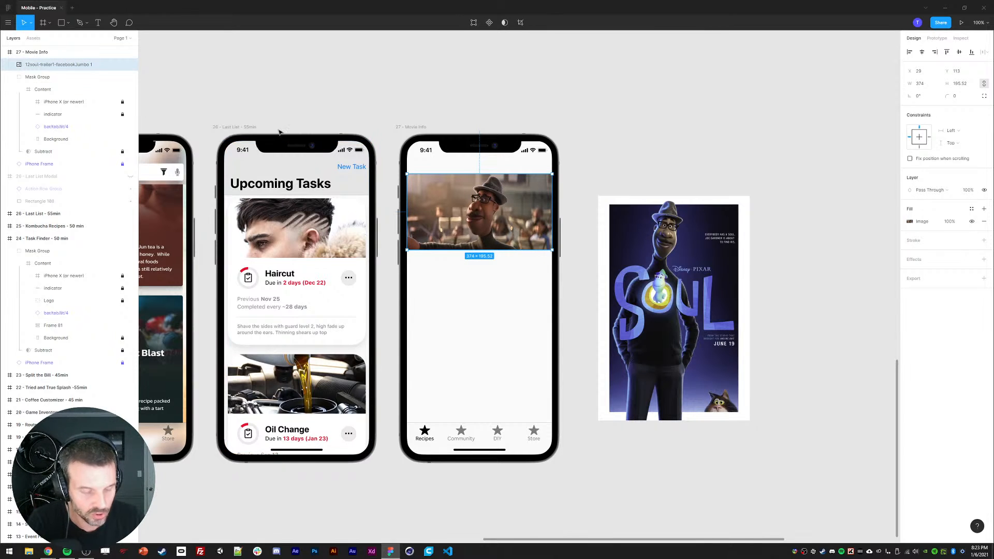
Step: Move the trailer still layer into the frame's Content group
{"action": "scroll", "coordinate": [32, 70], "scroll_direction": "up", "scroll_amount": 1}
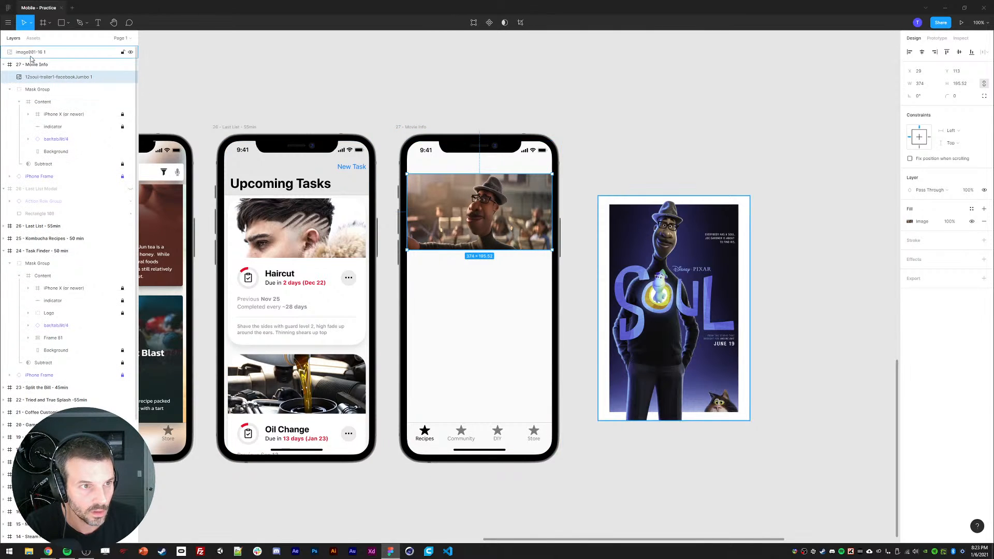
{"action": "left_click", "coordinate": [30, 56], "text": "ctrl"}
{"action": "left_click_drag", "start_coordinate": [37, 79], "coordinate": [48, 108]}
{"action": "left_click", "coordinate": [375, 103]}
{"action": "left_click", "coordinate": [483, 219], "text": "ctrl"}
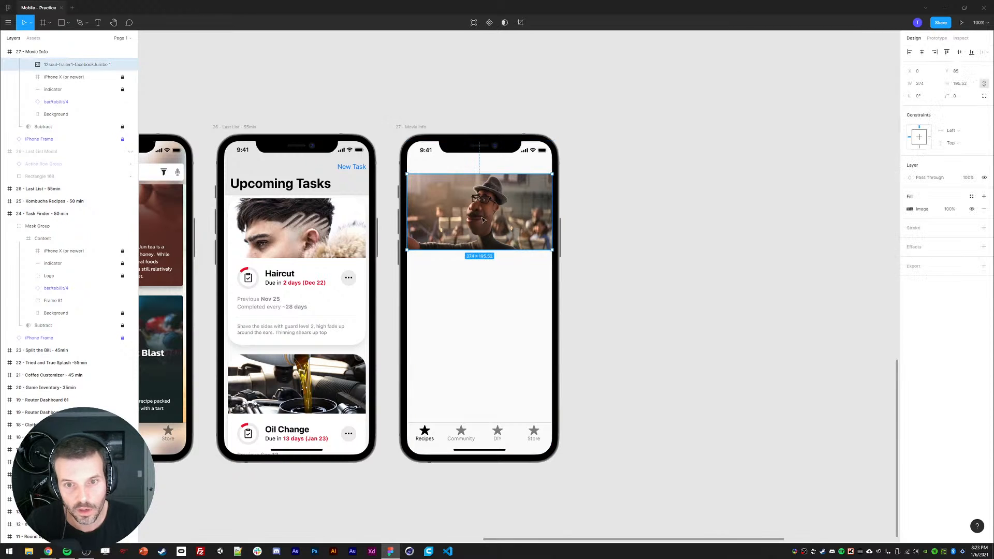
{"action": "left_click", "coordinate": [630, 281]}
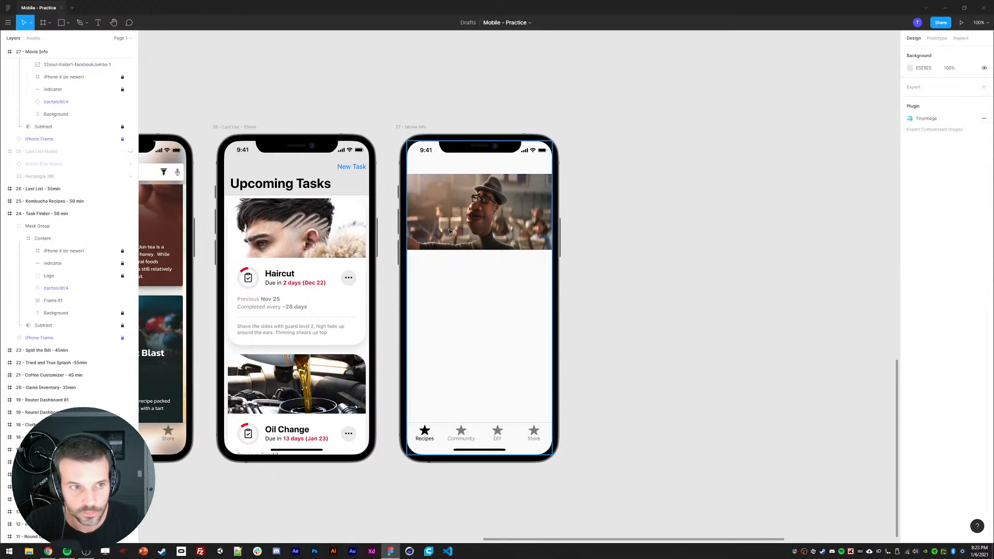
Step: Place the poster inside the frame below the still and scale it down to about 114 × 169
{"action": "scroll", "coordinate": [52, 71], "scroll_direction": "up", "scroll_amount": 3}
{"action": "left_click", "coordinate": [57, 89]}
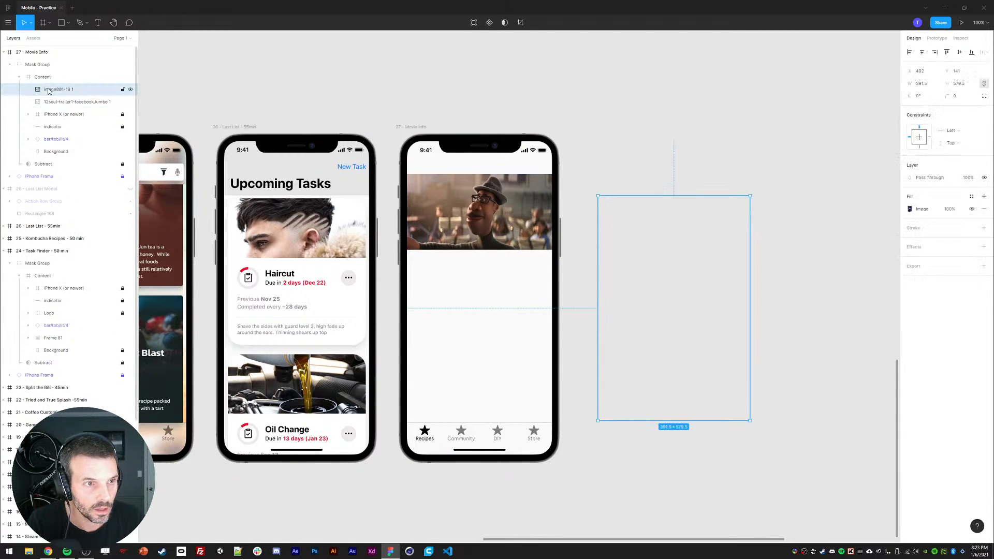
{"action": "left_click_drag", "start_coordinate": [657, 262], "coordinate": [541, 371]}
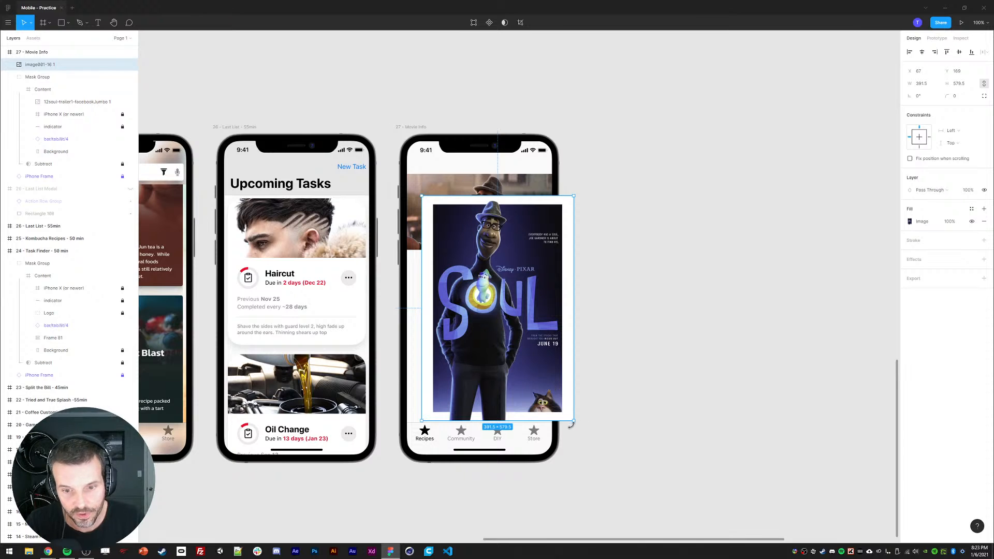
{"action": "left_click_drag", "start_coordinate": [574, 421], "coordinate": [488, 308]}
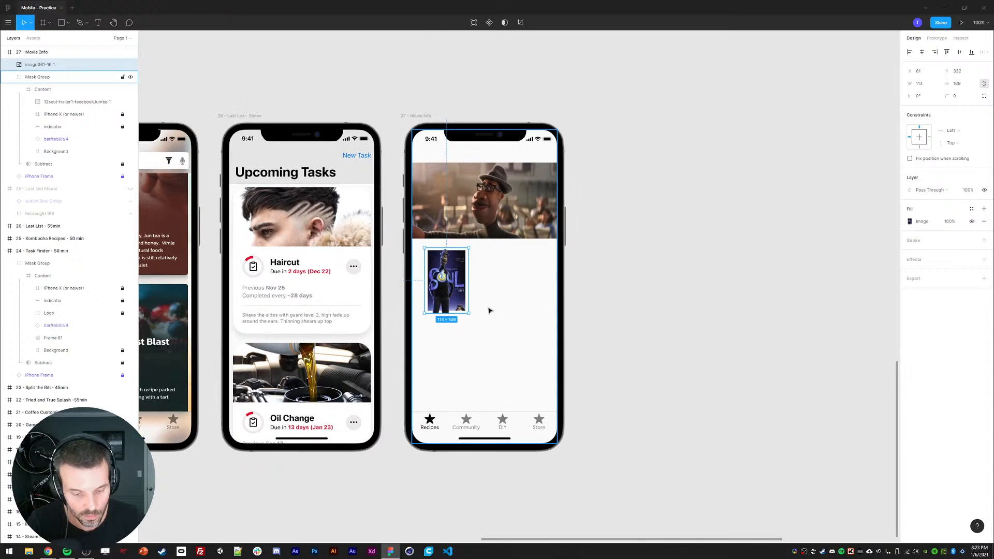
Step: Add a "Soul" title text at size 40 beside the poster
{"action": "key", "text": "t"}
{"action": "left_click", "coordinate": [496, 288]}
{"action": "type", "text": "Soul"}
{"action": "key", "text": "Escape"}
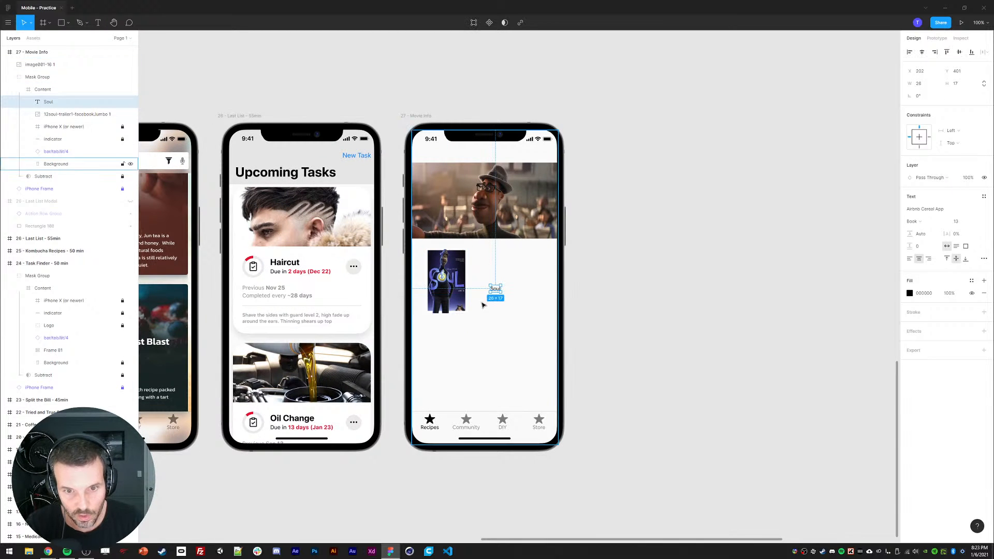
{"action": "left_click", "coordinate": [956, 221]}
{"action": "type", "text": "40"}
{"action": "key", "text": "Return"}
{"action": "left_click_drag", "start_coordinate": [507, 292], "coordinate": [500, 256]}
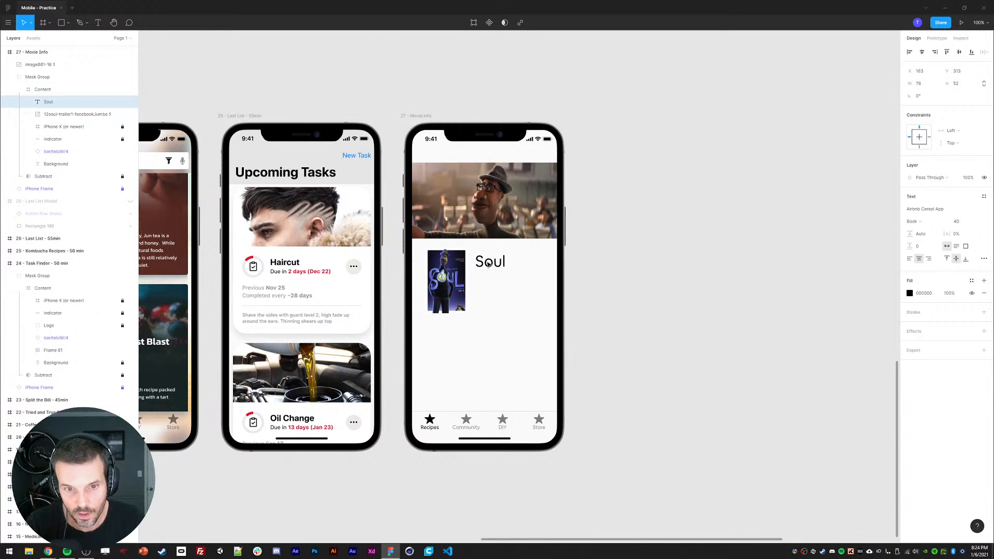
Step: Switch to the browser, open fonts.google.com in a new tab and sort the fonts by Most popular
{"action": "key", "text": "alt+Tab"}
{"action": "key", "text": "ctrl+t"}
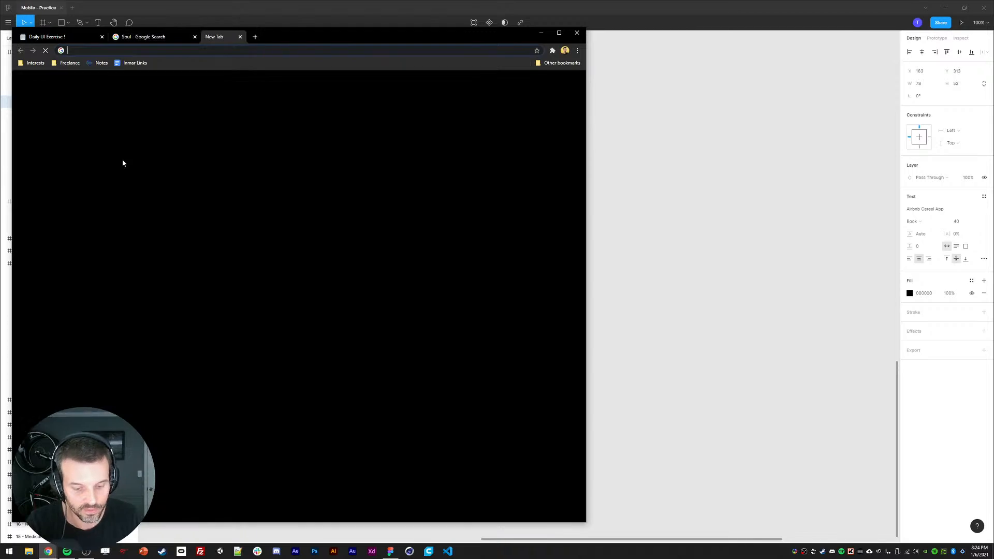
{"action": "type", "text": "fonts.google.com"}
{"action": "key", "text": "Return"}
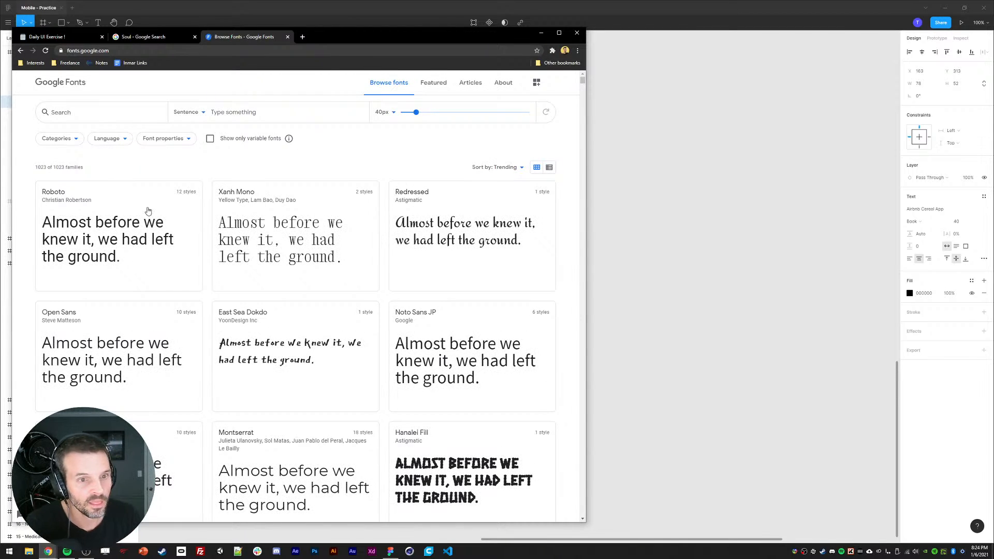
{"action": "scroll", "coordinate": [398, 341], "scroll_direction": "down", "scroll_amount": 6}
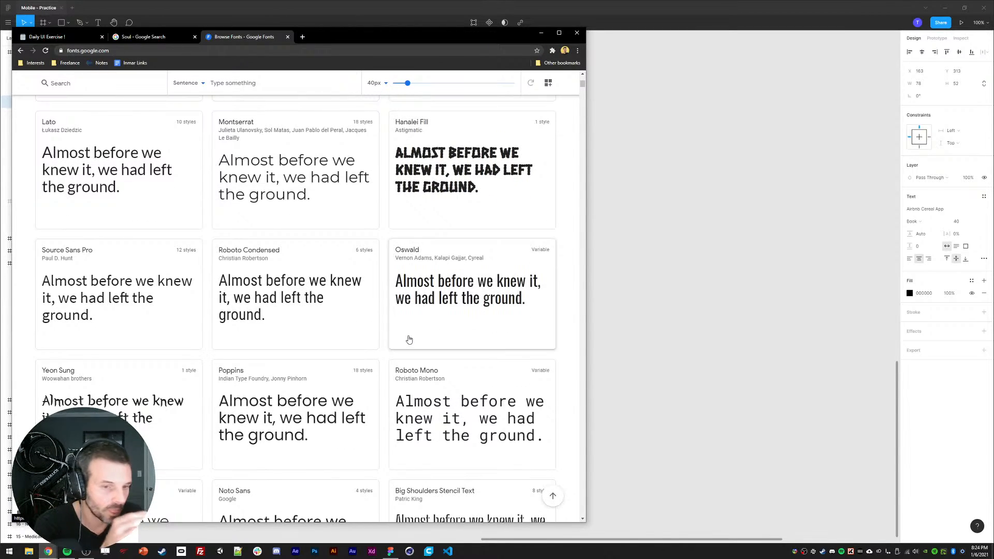
{"action": "scroll", "coordinate": [408, 327], "scroll_direction": "up", "scroll_amount": 6}
{"action": "left_click", "coordinate": [494, 167]}
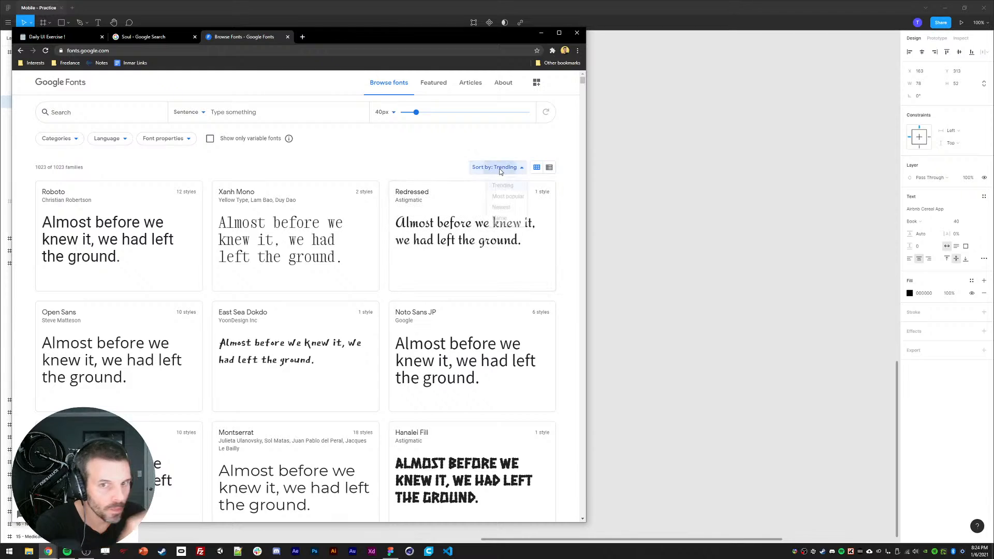
{"action": "left_click", "coordinate": [495, 199]}
Step: Browse the most popular Google Fonts for a suitable title typeface
{"action": "scroll", "coordinate": [446, 302], "scroll_direction": "down", "scroll_amount": 8}
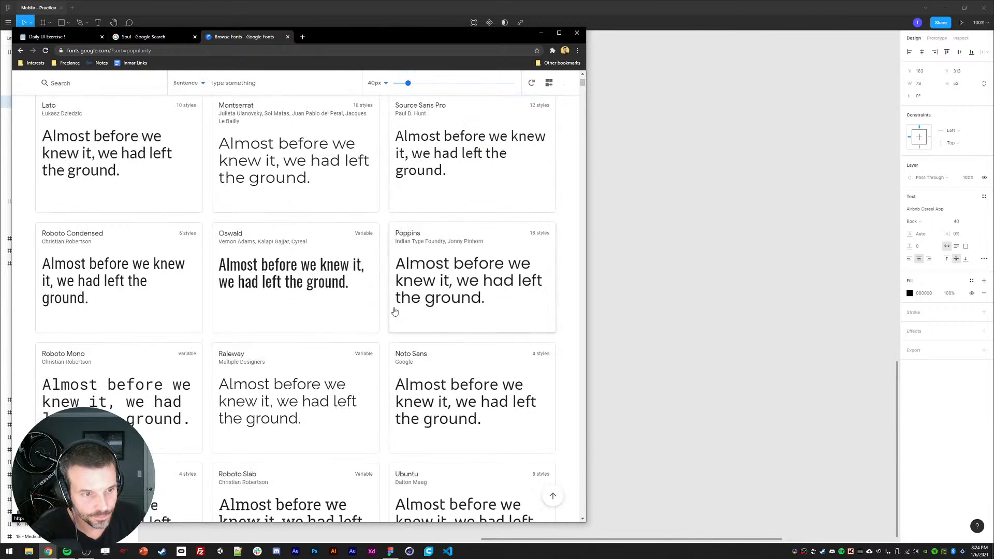
{"action": "scroll", "coordinate": [393, 310], "scroll_direction": "up", "scroll_amount": 3}
{"action": "scroll", "coordinate": [390, 310], "scroll_direction": "down", "scroll_amount": 4}
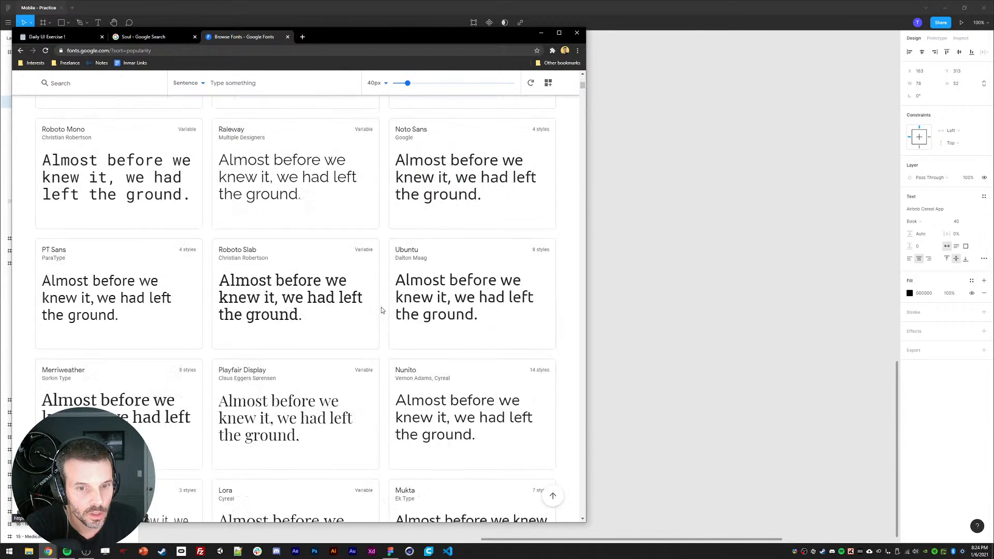
{"action": "left_click_drag", "start_coordinate": [385, 29], "coordinate": [385, 20]}
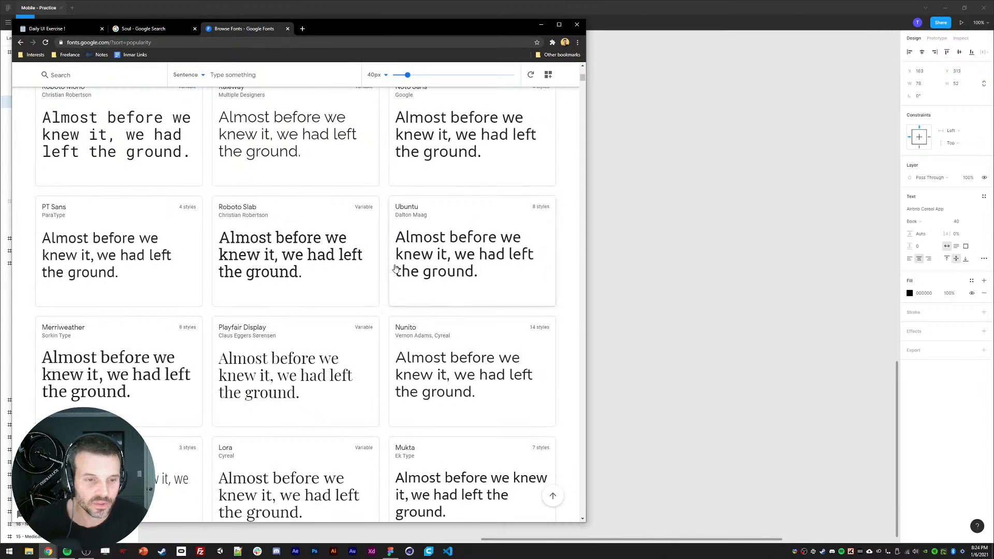
{"action": "scroll", "coordinate": [373, 308], "scroll_direction": "down", "scroll_amount": 3}
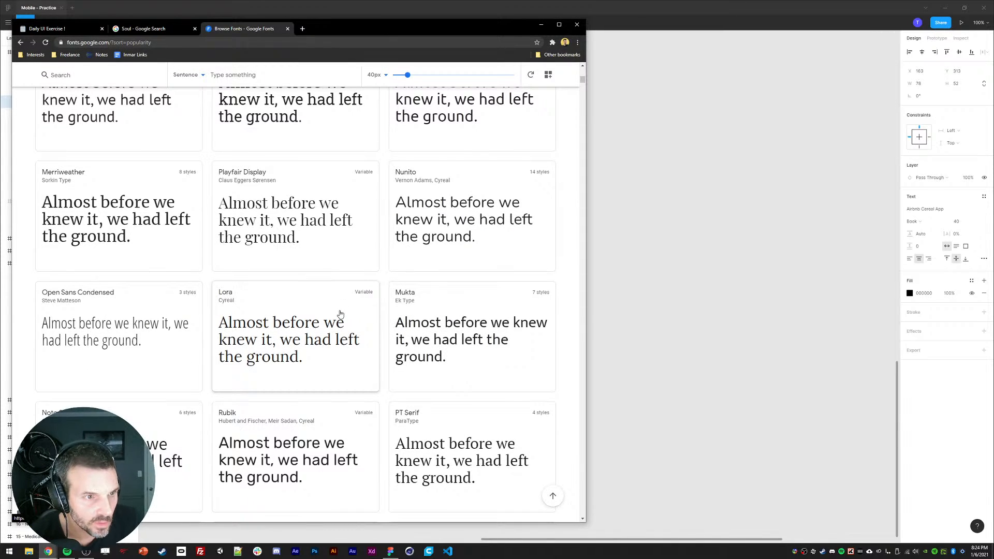
{"action": "scroll", "coordinate": [340, 315], "scroll_direction": "down", "scroll_amount": 3}
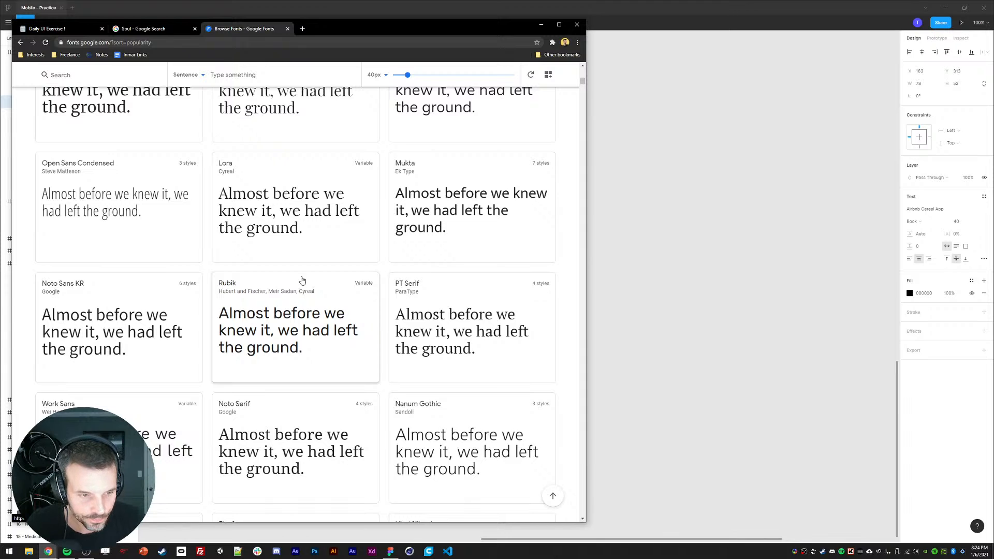
{"action": "scroll", "coordinate": [302, 280], "scroll_direction": "down", "scroll_amount": 6}
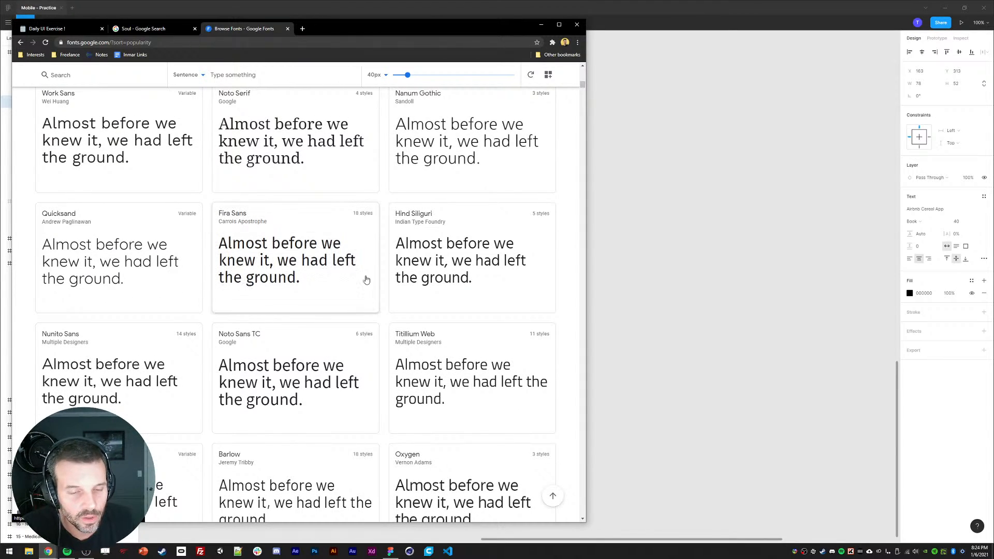
{"action": "scroll", "coordinate": [420, 337], "scroll_direction": "down", "scroll_amount": 3}
{"action": "scroll", "coordinate": [417, 336], "scroll_direction": "down", "scroll_amount": 5}
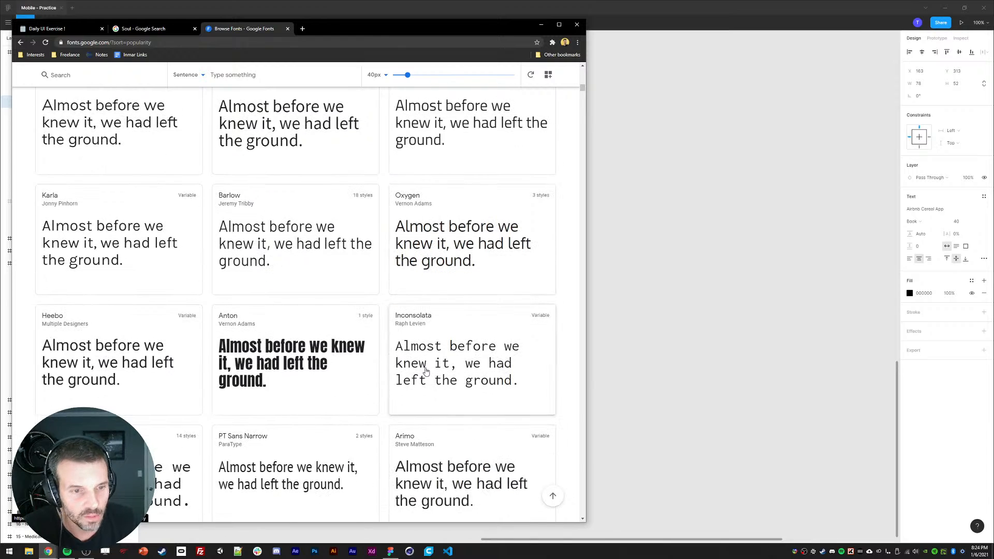
{"action": "scroll", "coordinate": [426, 372], "scroll_direction": "down", "scroll_amount": 7}
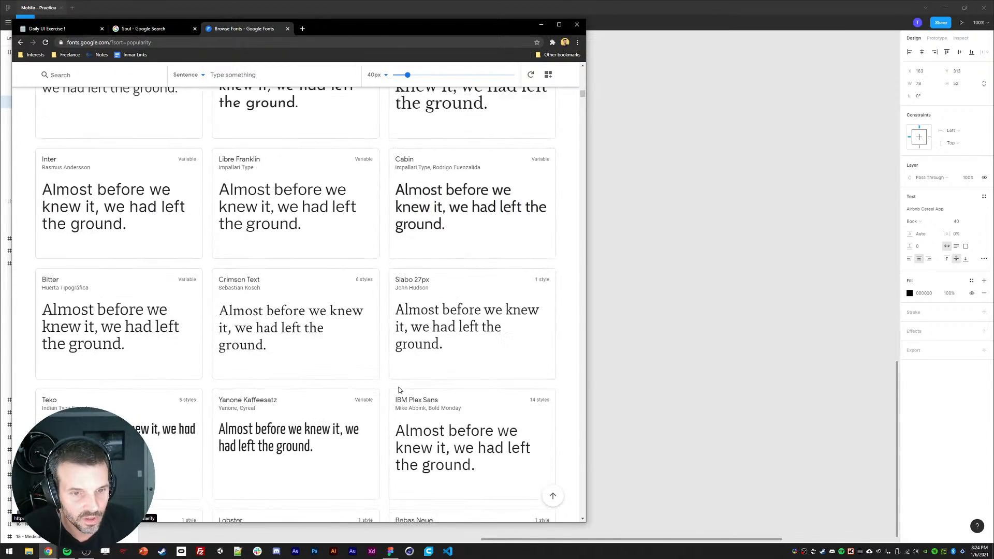
{"action": "scroll", "coordinate": [398, 357], "scroll_direction": "down", "scroll_amount": 4}
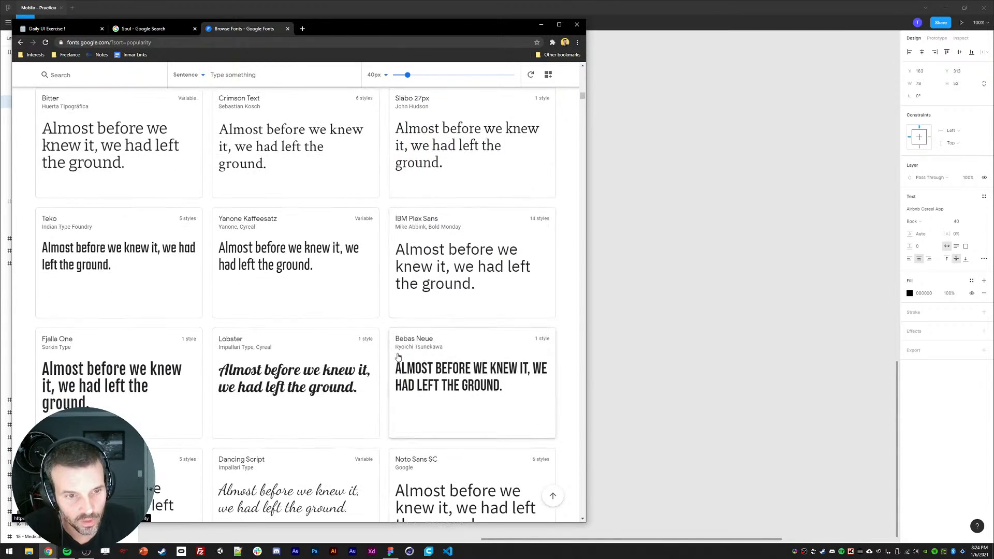
{"action": "scroll", "coordinate": [396, 350], "scroll_direction": "down", "scroll_amount": 4}
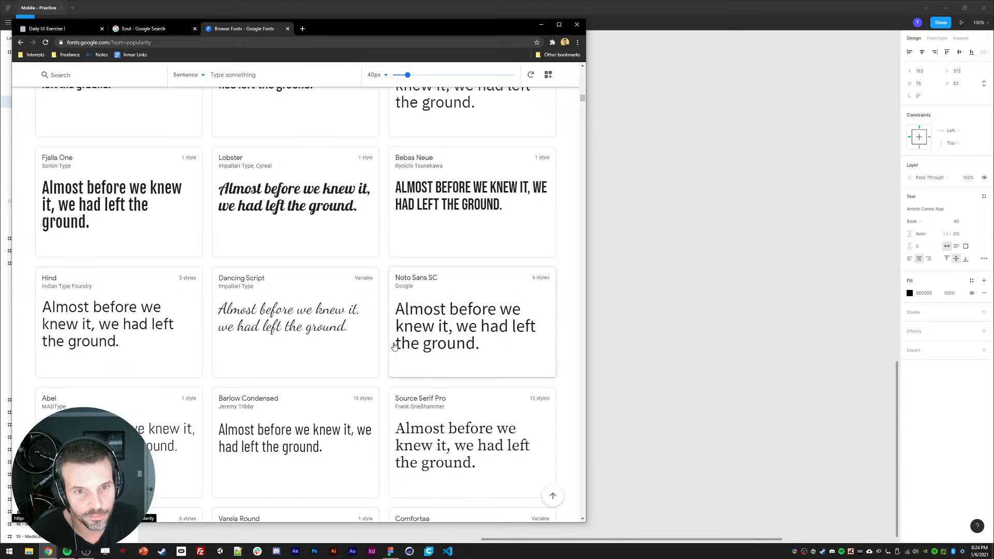
{"action": "scroll", "coordinate": [394, 345], "scroll_direction": "up", "scroll_amount": 12}
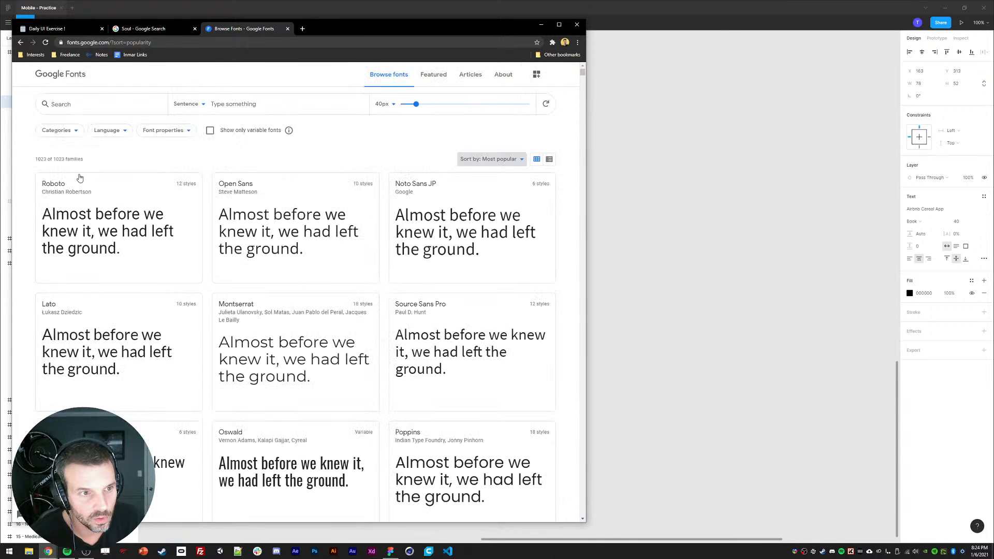
Step: Filter the Google Fonts categories to show only Serif fonts
{"action": "left_click", "coordinate": [55, 131]}
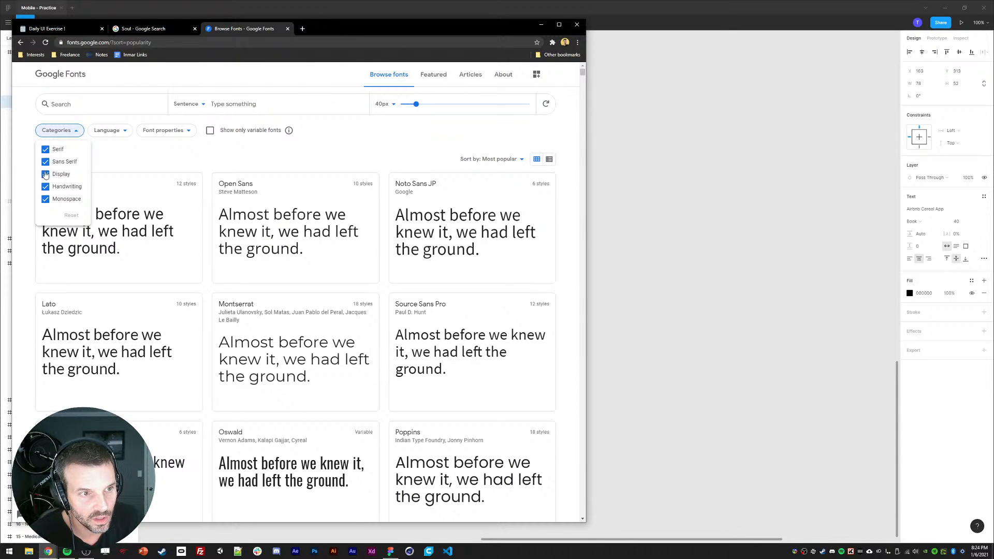
{"action": "left_click", "coordinate": [45, 174]}
{"action": "left_click", "coordinate": [45, 162]}
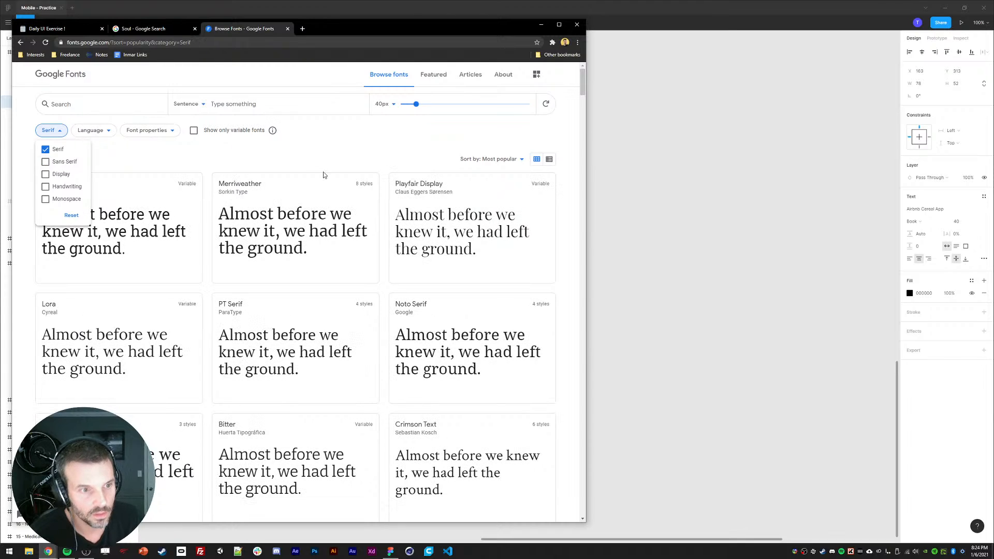
{"action": "left_click", "coordinate": [363, 145]}
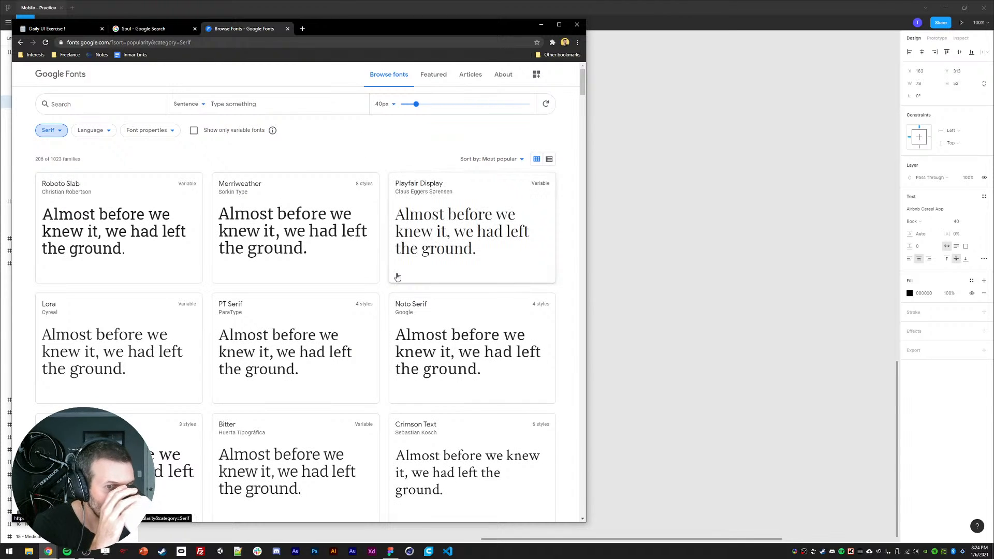
Step: Browse the serif font list for a title typeface
{"action": "scroll", "coordinate": [377, 271], "scroll_direction": "down", "scroll_amount": 3}
{"action": "scroll", "coordinate": [362, 277], "scroll_direction": "down", "scroll_amount": 4}
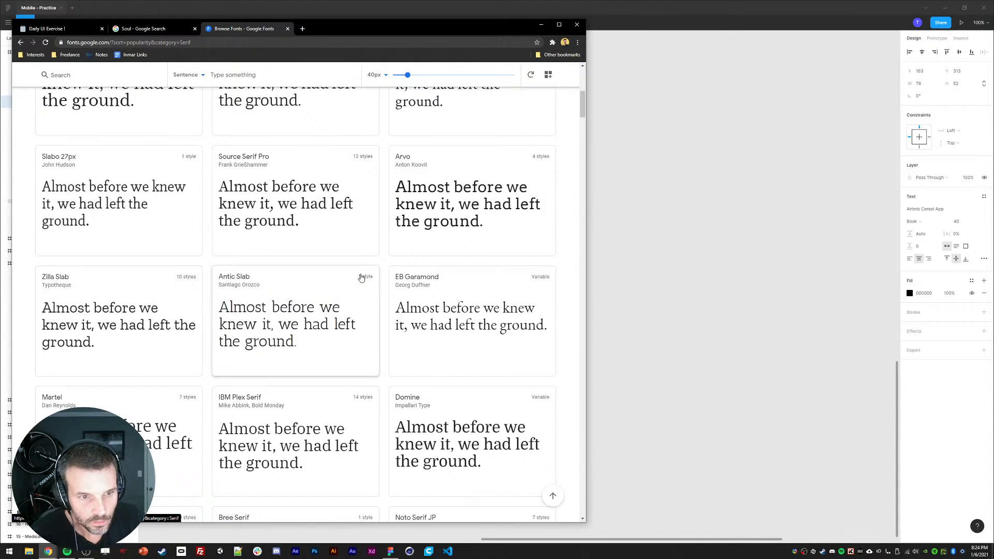
{"action": "scroll", "coordinate": [345, 290], "scroll_direction": "down", "scroll_amount": 3}
{"action": "scroll", "coordinate": [341, 313], "scroll_direction": "down", "scroll_amount": 3}
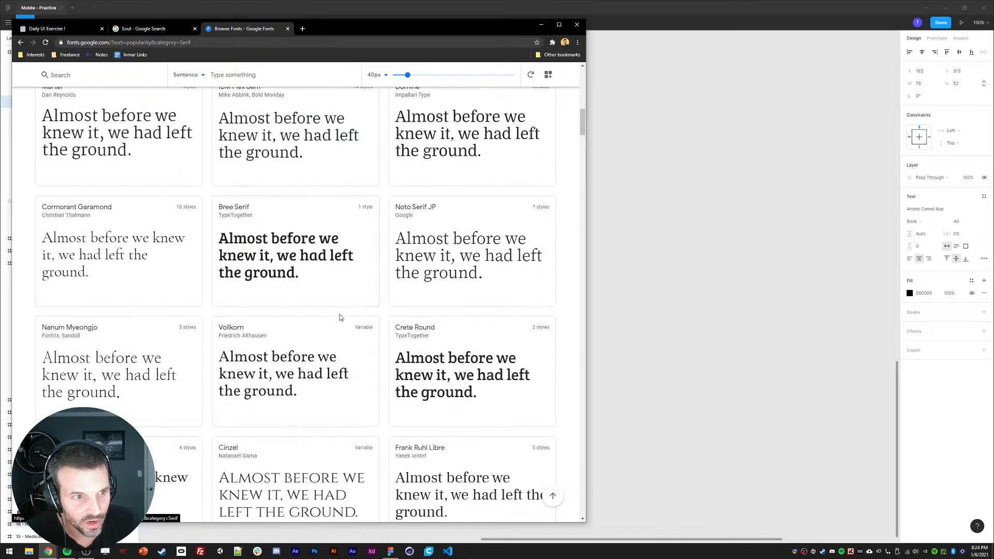
{"action": "scroll", "coordinate": [322, 297], "scroll_direction": "down", "scroll_amount": 3}
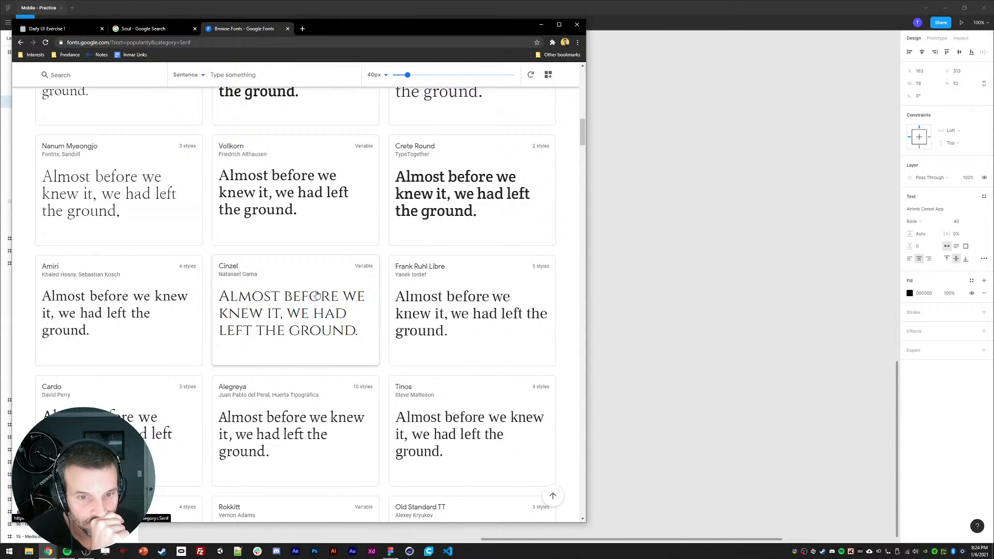
{"action": "scroll", "coordinate": [318, 306], "scroll_direction": "down", "scroll_amount": 2}
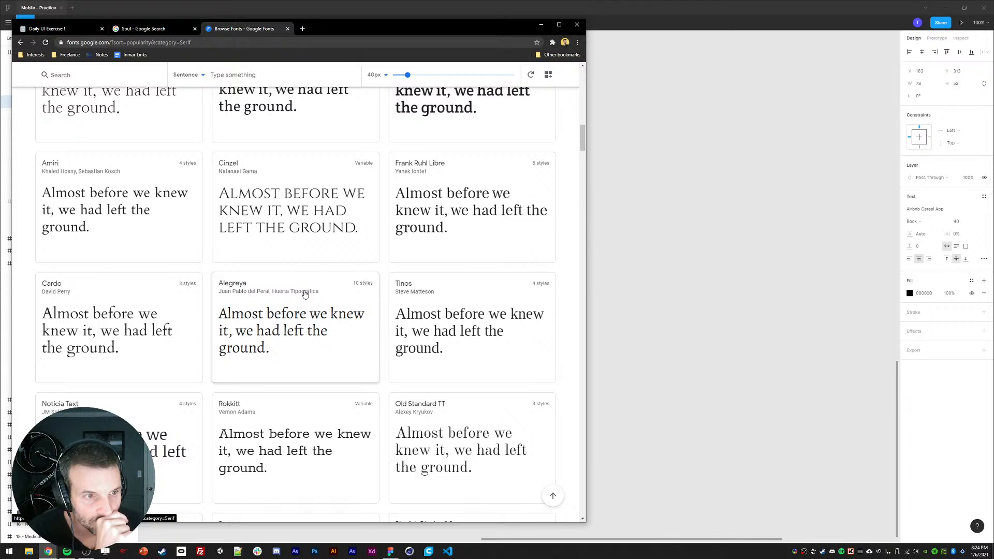
{"action": "scroll", "coordinate": [305, 296], "scroll_direction": "down", "scroll_amount": 3}
{"action": "scroll", "coordinate": [311, 308], "scroll_direction": "down", "scroll_amount": 3}
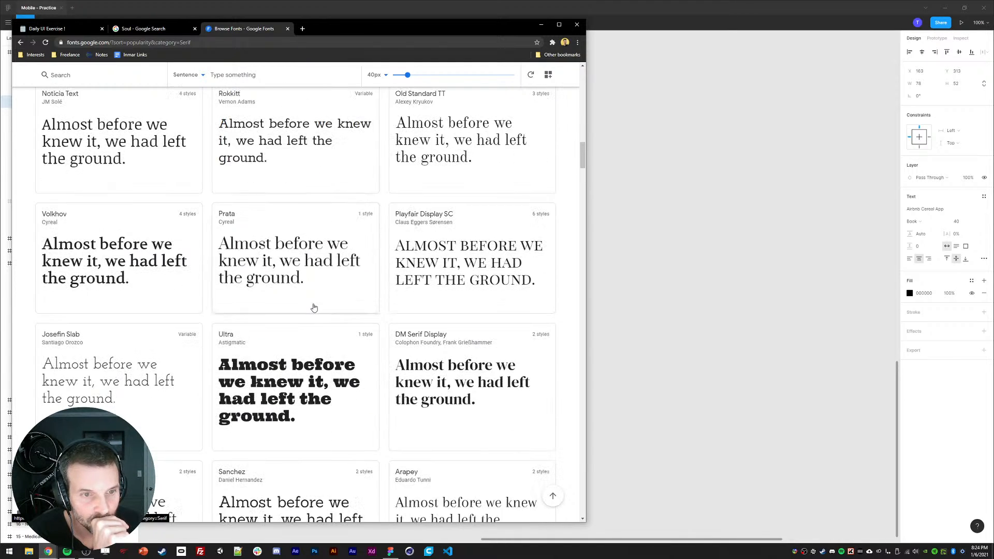
{"action": "scroll", "coordinate": [314, 307], "scroll_direction": "up", "scroll_amount": 1}
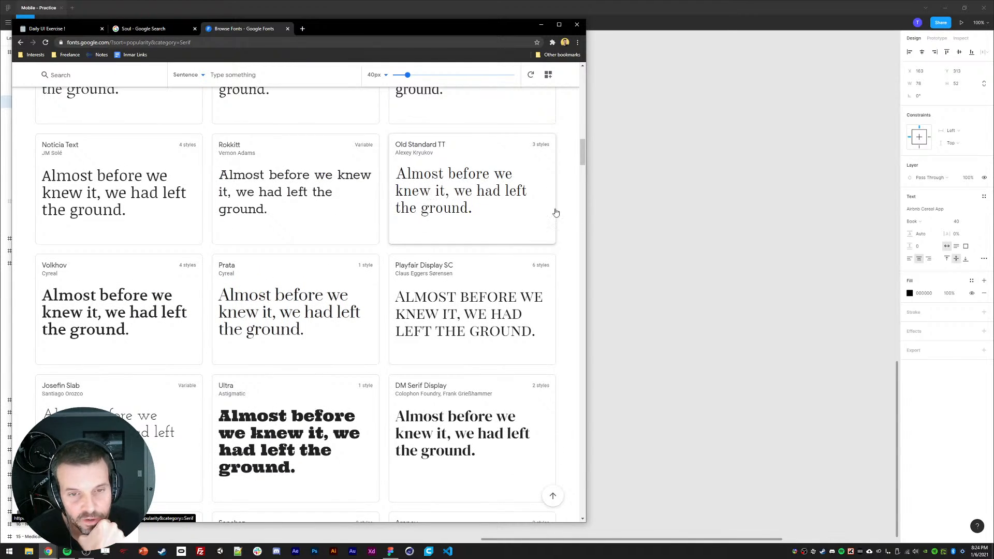
Step: Back in the design, set the Soul title's font to Old Standard TT
{"action": "left_click", "coordinate": [644, 205]}
{"action": "left_click", "coordinate": [501, 267], "text": "ctrl"}
{"action": "left_click", "coordinate": [929, 211]}
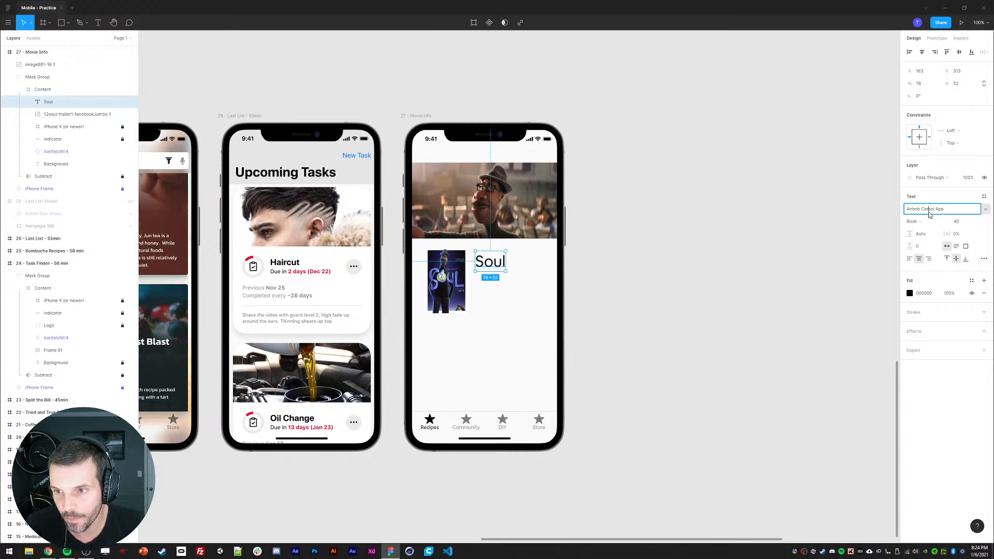
{"action": "type", "text": "Old Standard TT"}
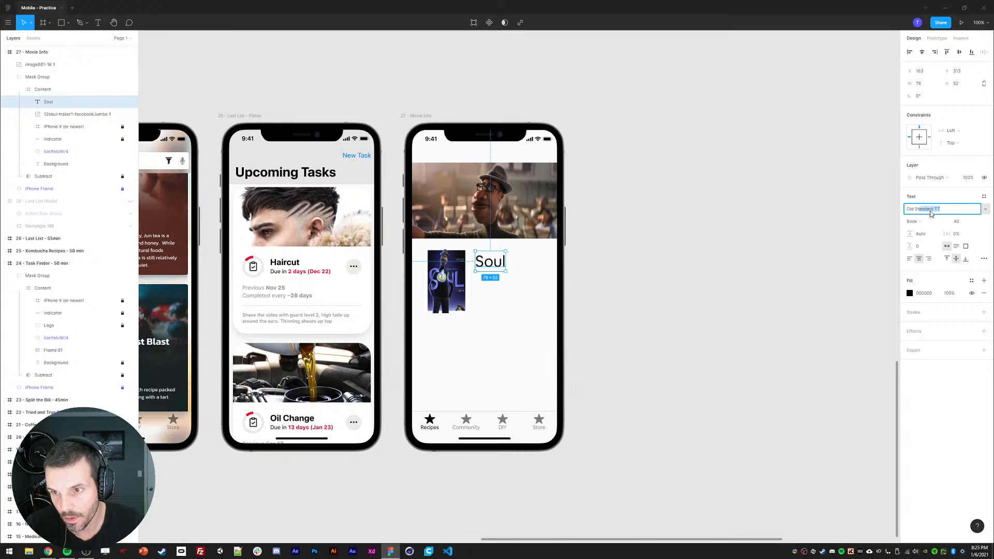
{"action": "key", "text": "Return"}
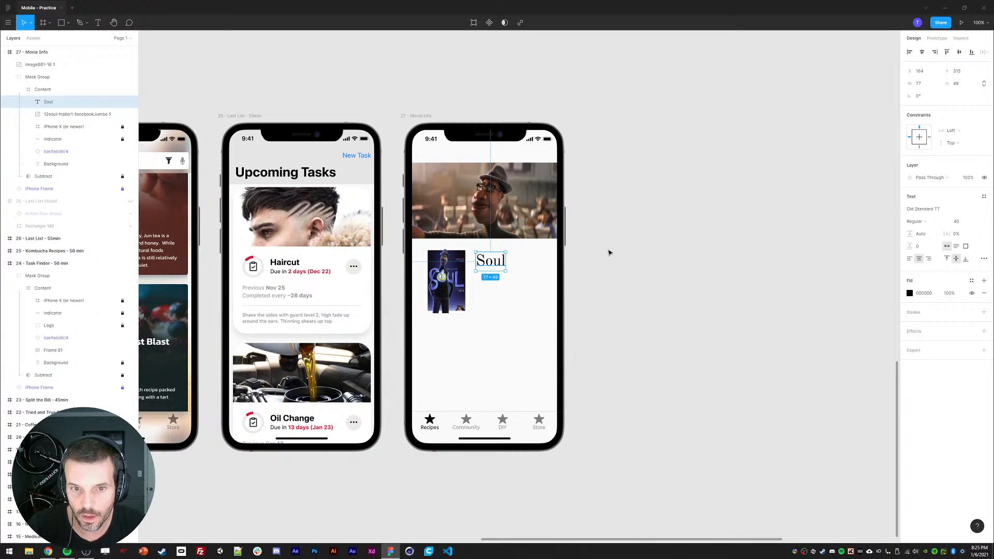
Step: Set the Soul title's font weight to Bold
{"action": "left_click", "coordinate": [451, 283]}
{"action": "left_click", "coordinate": [519, 268]}
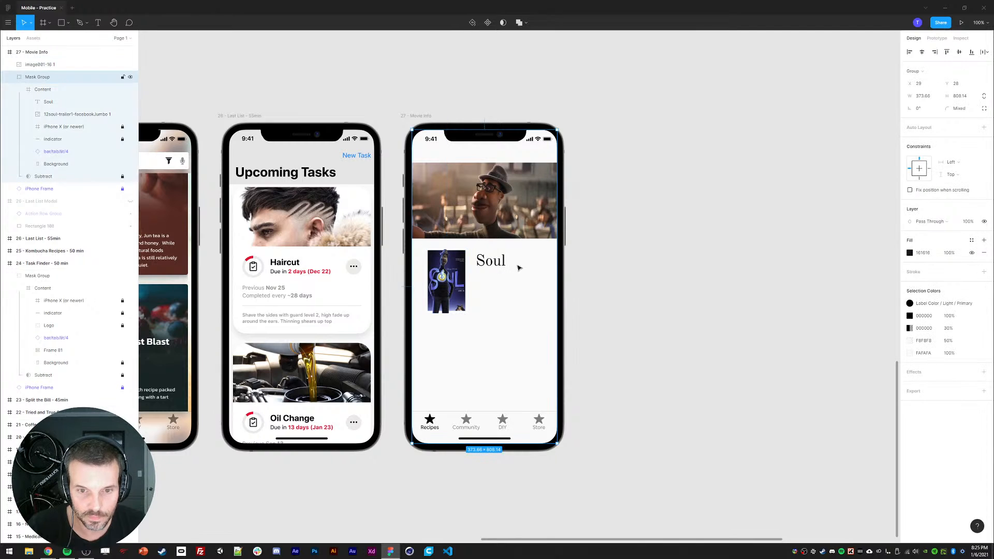
{"action": "left_click", "coordinate": [505, 261]}
{"action": "left_click", "coordinate": [922, 224]}
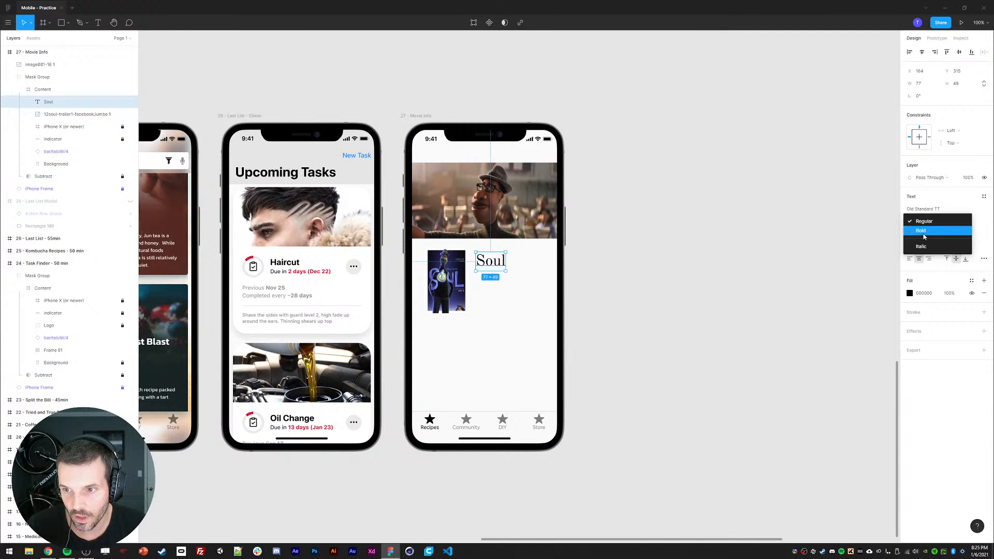
{"action": "left_click", "coordinate": [926, 236]}
{"action": "left_click", "coordinate": [660, 289]}
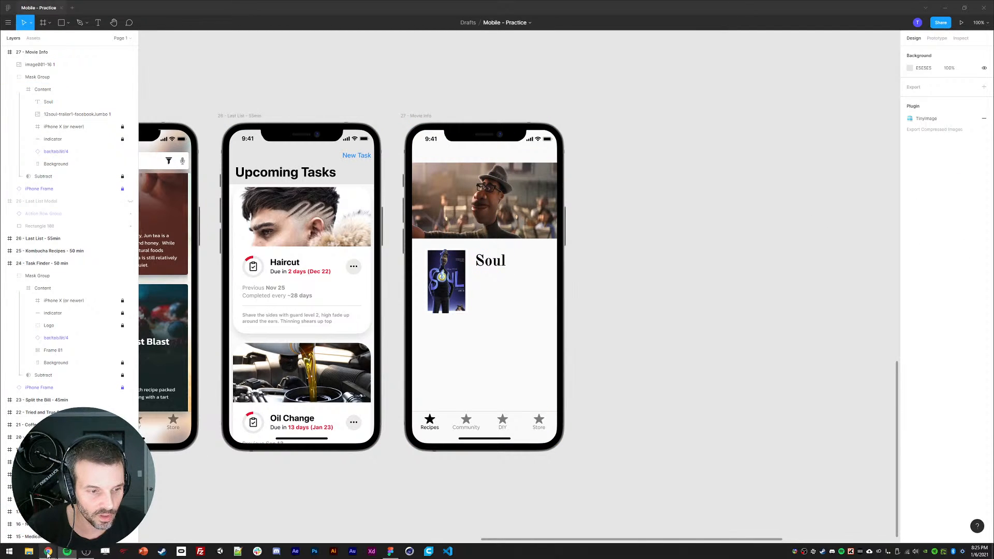
Step: Switch to the browser and browse further down the serif font list
{"action": "left_click", "coordinate": [47, 551]}
{"action": "scroll", "coordinate": [261, 351], "scroll_direction": "down", "scroll_amount": 2}
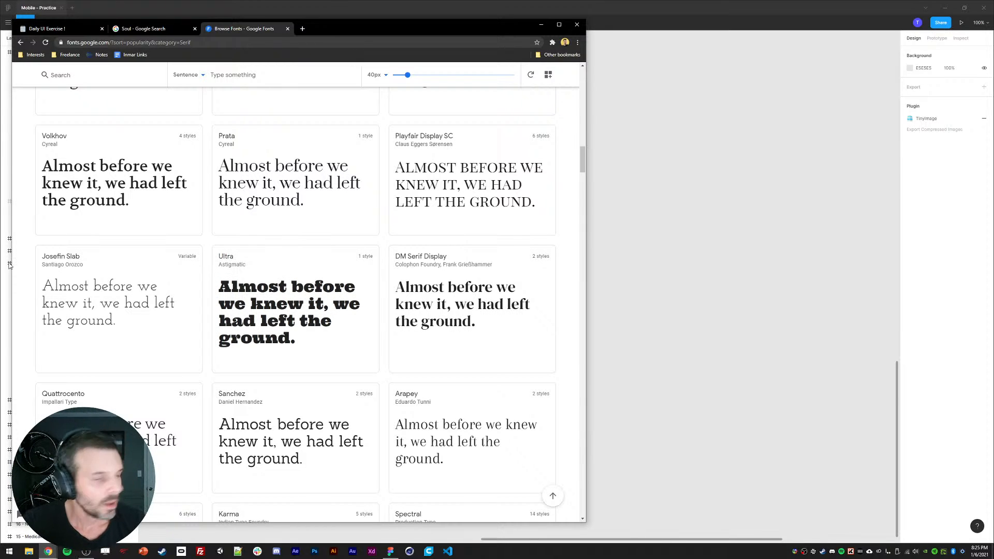
{"action": "scroll", "coordinate": [371, 352], "scroll_direction": "down", "scroll_amount": 3}
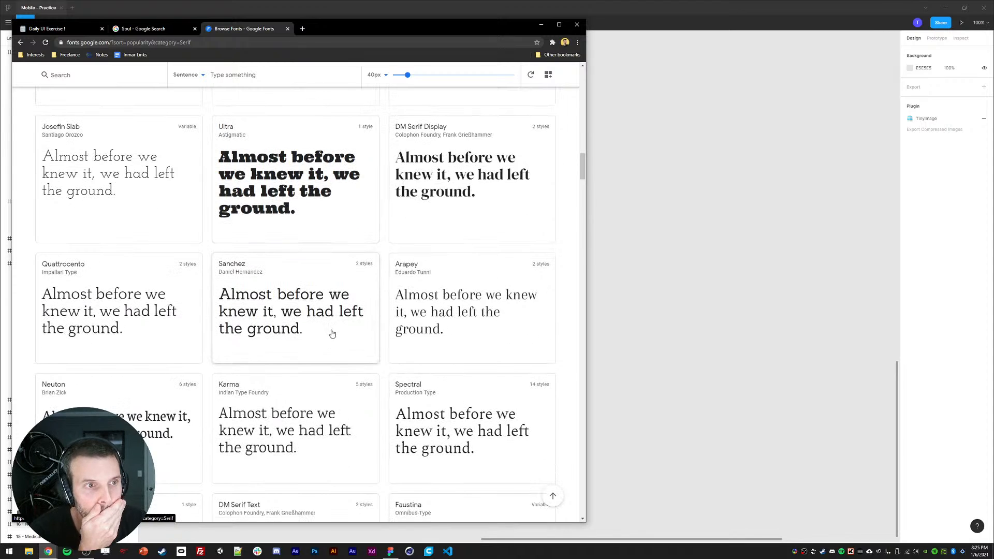
{"action": "scroll", "coordinate": [336, 279], "scroll_direction": "down", "scroll_amount": 3}
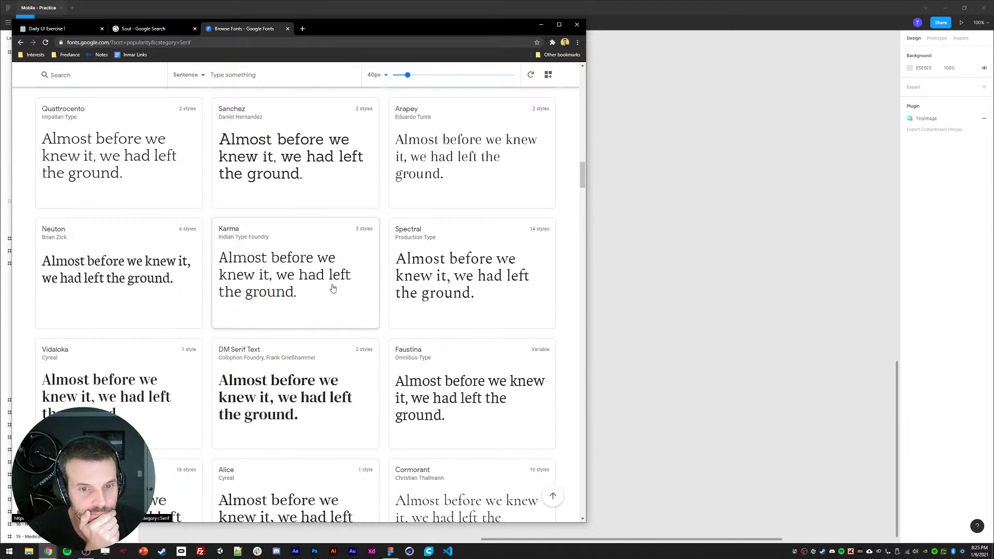
Step: Back in the design, set the Soul title's font to Spectral
{"action": "left_click", "coordinate": [704, 275]}
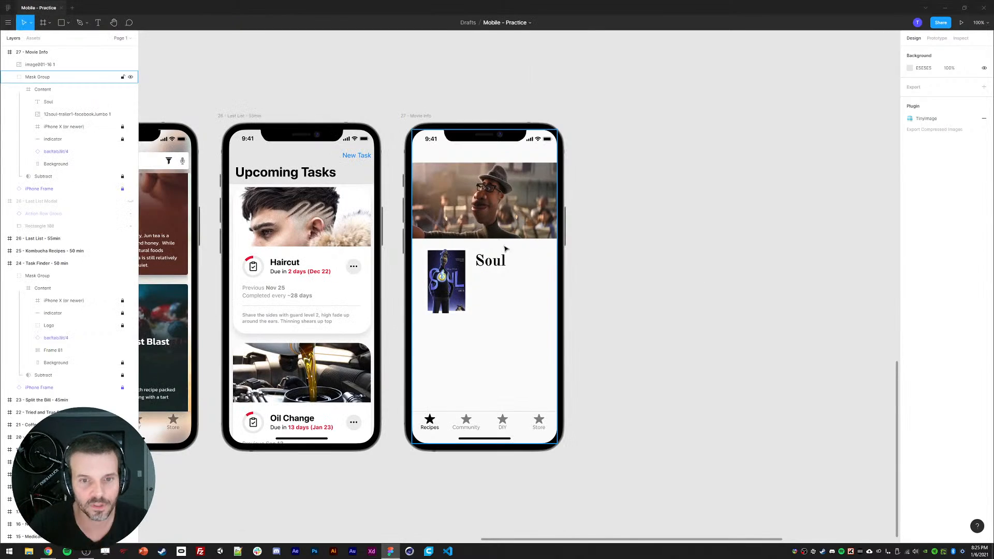
{"action": "left_click", "coordinate": [496, 262]}
{"action": "left_click", "coordinate": [915, 208]}
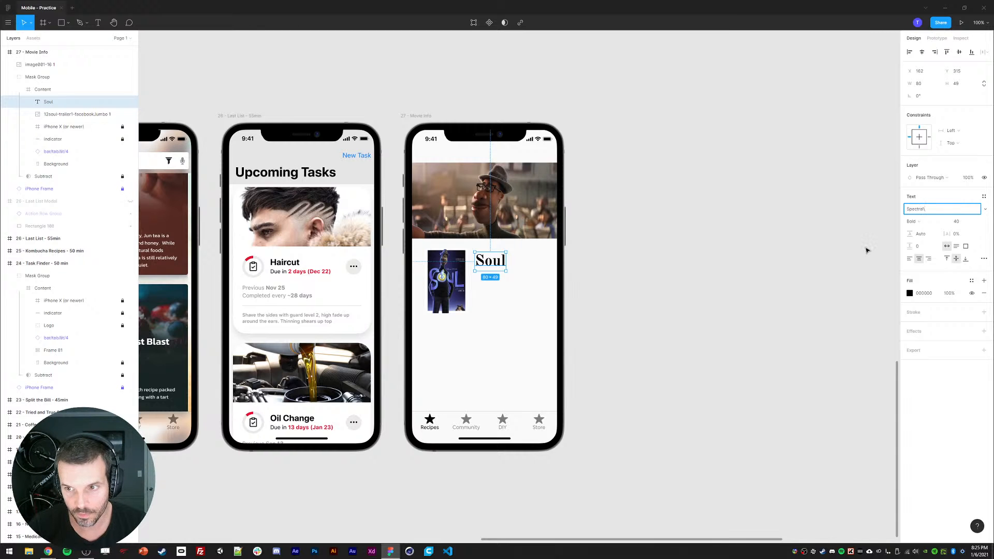
{"action": "key", "text": "Return"}
{"action": "left_click", "coordinate": [722, 298]}
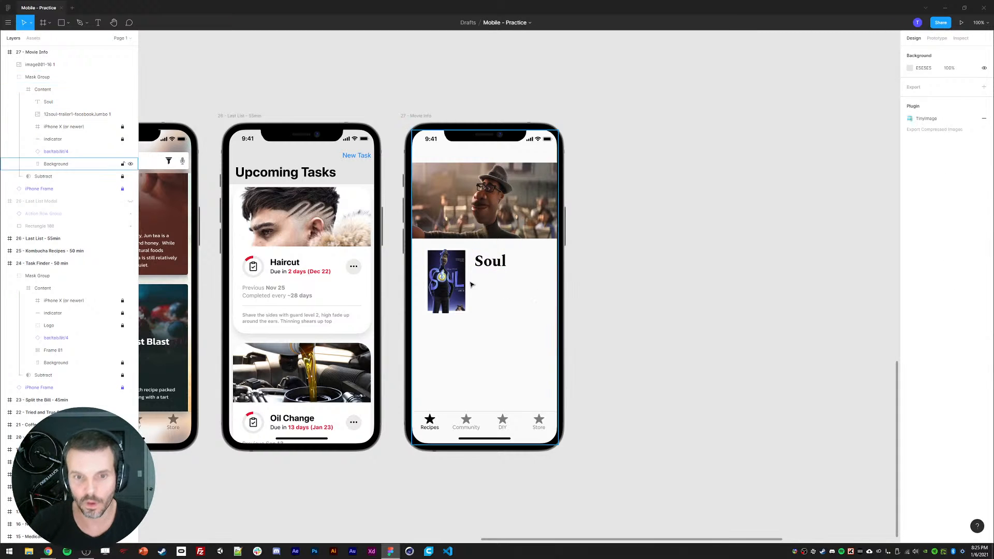
Step: Copy the film's year, genre and running time from the Google result and paste them into the movie screen
{"action": "left_click", "coordinate": [452, 281]}
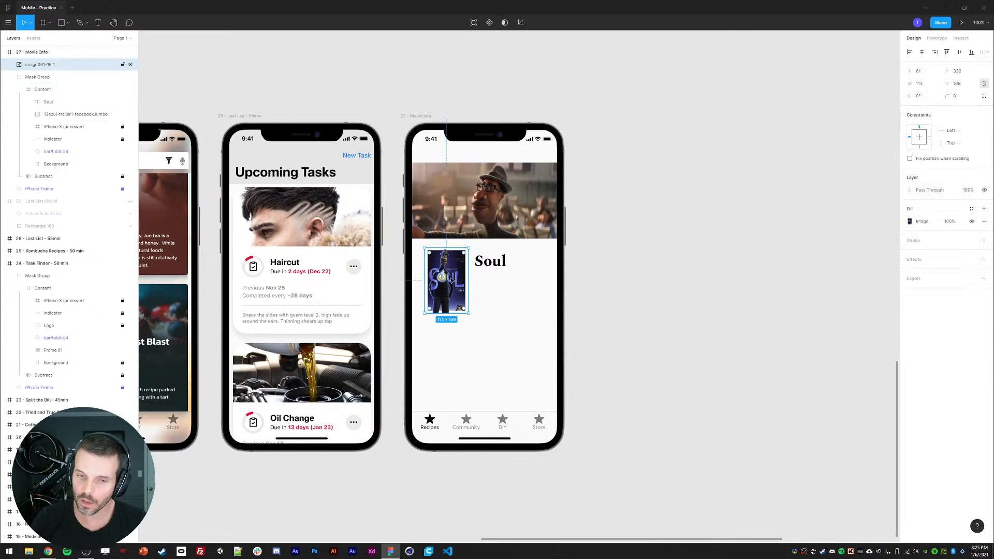
{"action": "left_click", "coordinate": [491, 264]}
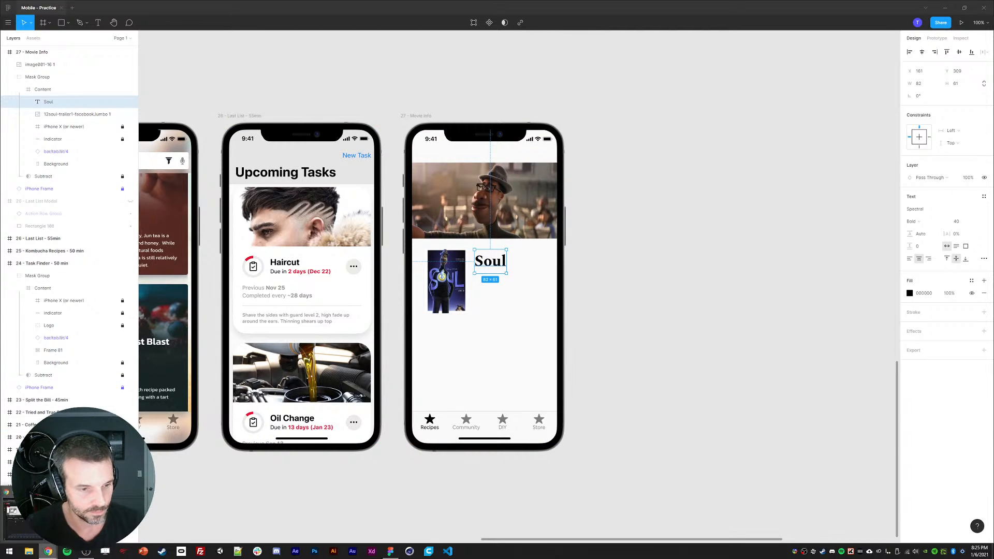
{"action": "key", "text": "alt+Tab"}
{"action": "left_click", "coordinate": [142, 29]}
{"action": "left_click", "coordinate": [71, 30]}
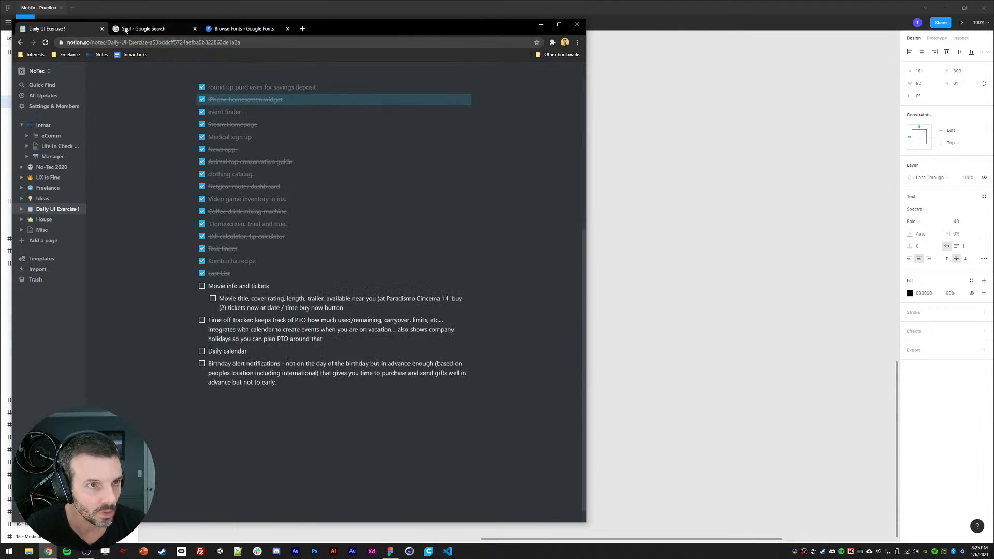
{"action": "left_click", "coordinate": [128, 29]}
{"action": "left_click_drag", "start_coordinate": [33, 262], "coordinate": [35, 245]}
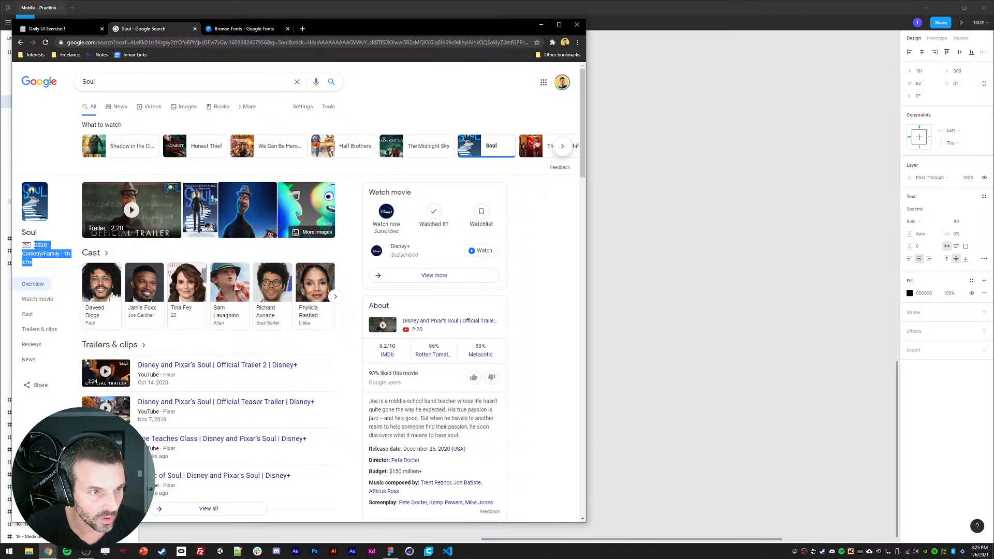
{"action": "key", "text": "ctrl+c"}
{"action": "key", "text": "alt+Tab"}
{"action": "key", "text": "ctrl+v"}
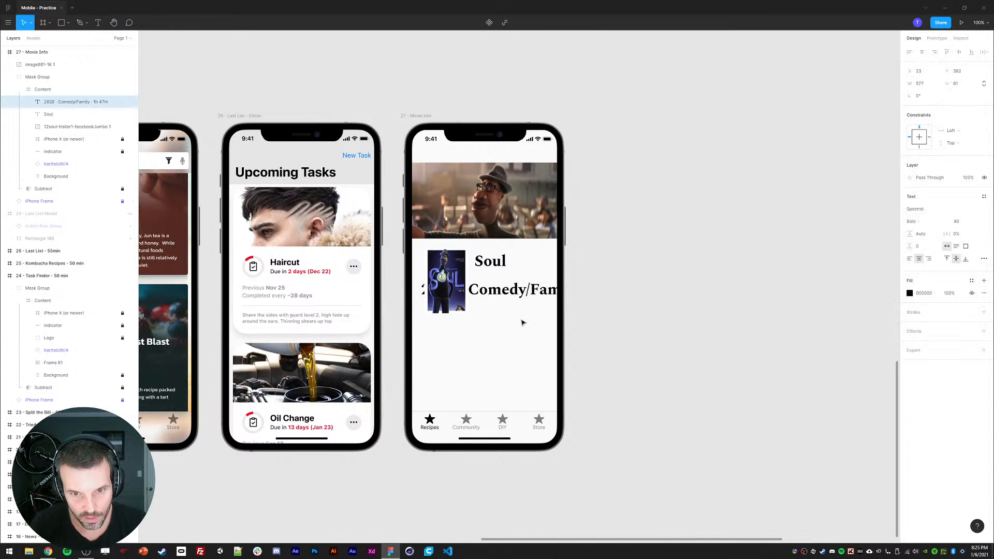
Step: Set the pasted info text to Medium weight at size 20 and move it below the poster
{"action": "left_click", "coordinate": [912, 224]}
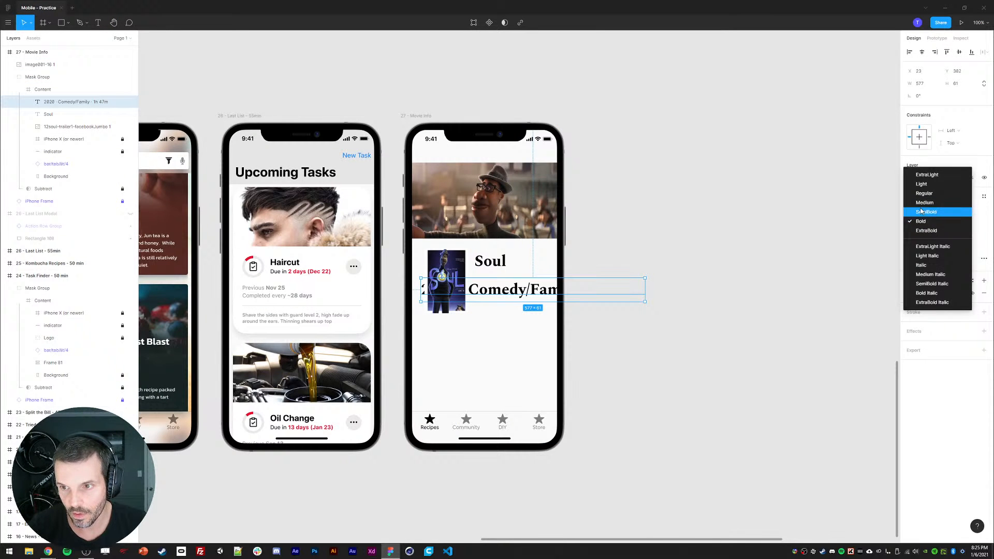
{"action": "left_click", "coordinate": [927, 203]}
{"action": "left_click", "coordinate": [958, 223]}
{"action": "type", "text": "20"}
{"action": "key", "text": "Return"}
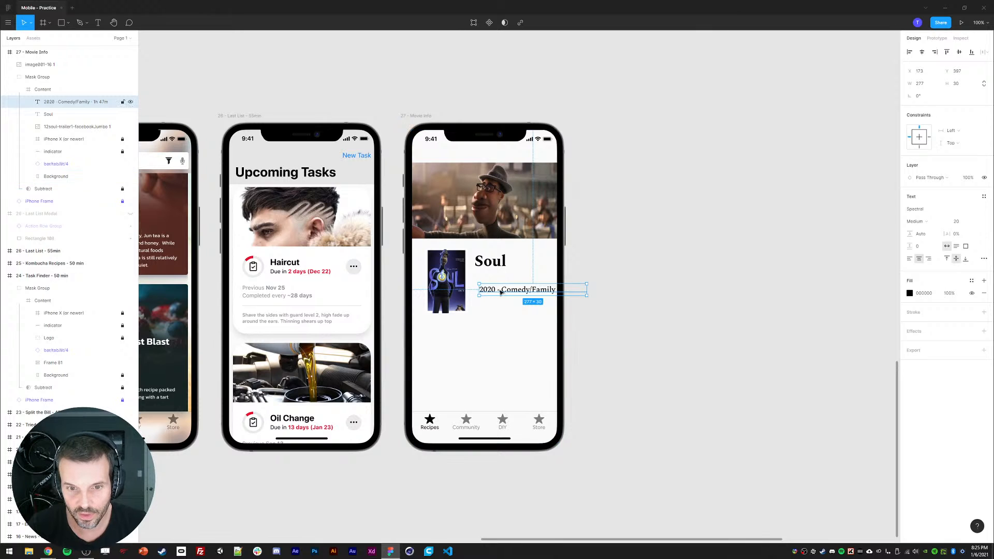
{"action": "left_click_drag", "start_coordinate": [496, 290], "coordinate": [457, 349]}
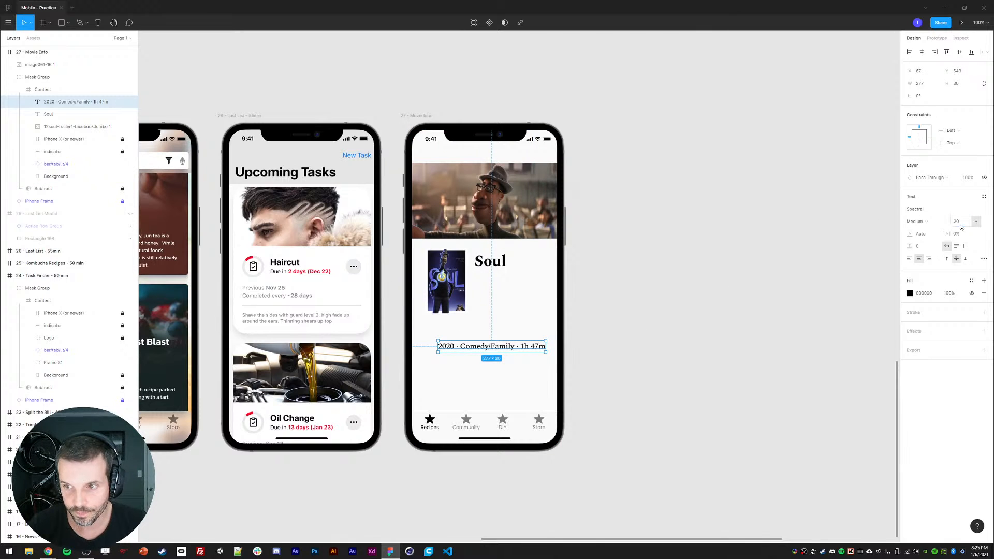
{"action": "left_click", "coordinate": [795, 282]}
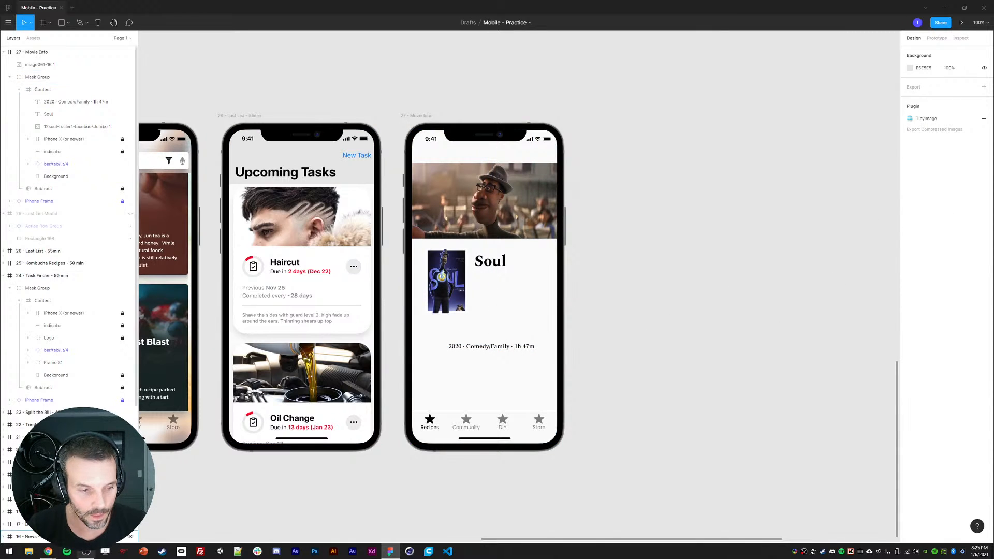
Step: Search the web for images of a PG rating logo
{"action": "left_click", "coordinate": [47, 552]}
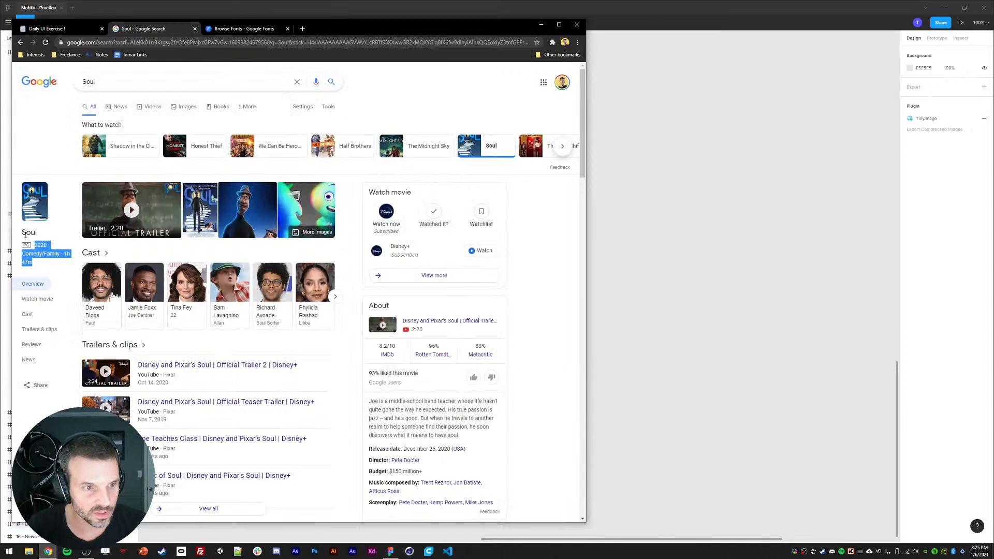
{"action": "left_click", "coordinate": [151, 79]}
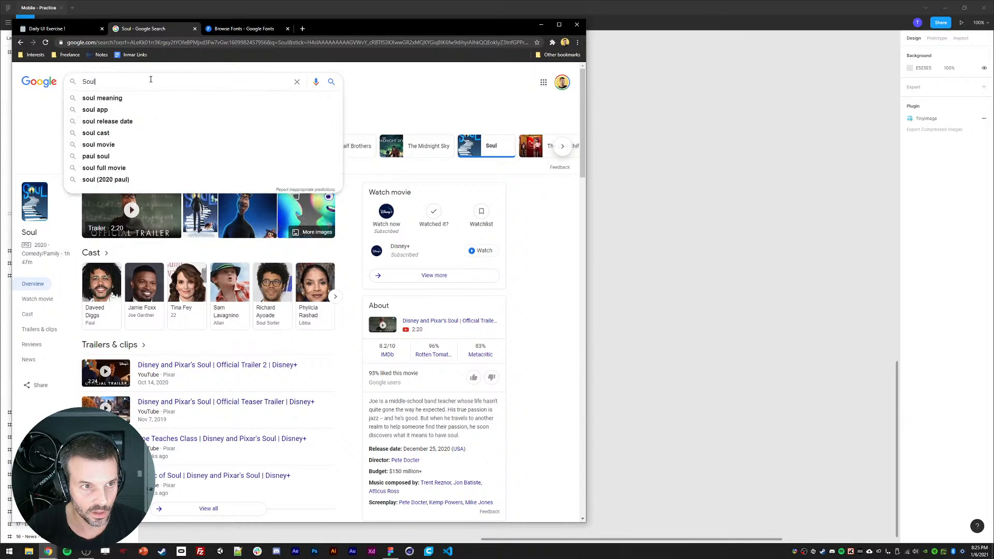
{"action": "key", "text": "ctrl+t"}
{"action": "type", "text": "ra"}
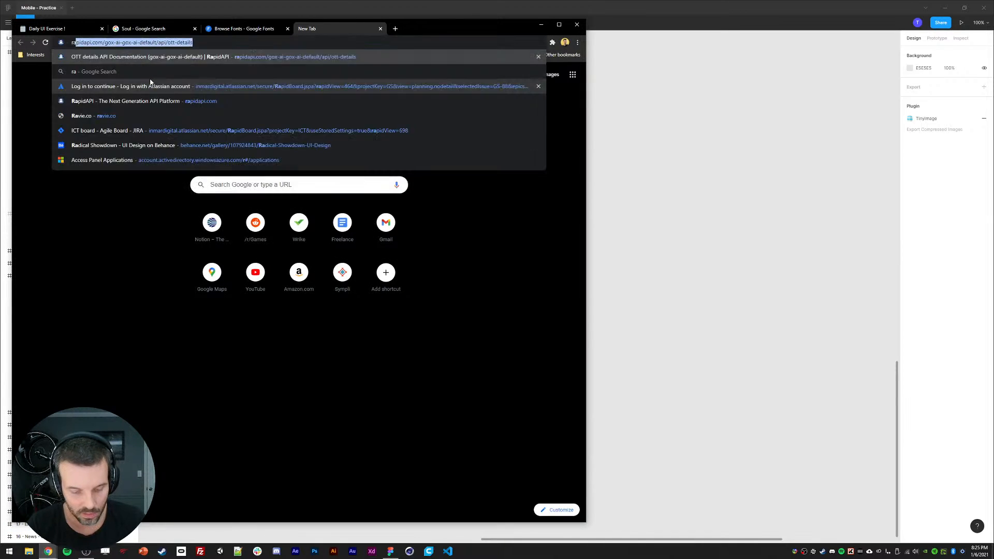
{"action": "type", "text": "ting pgl"}
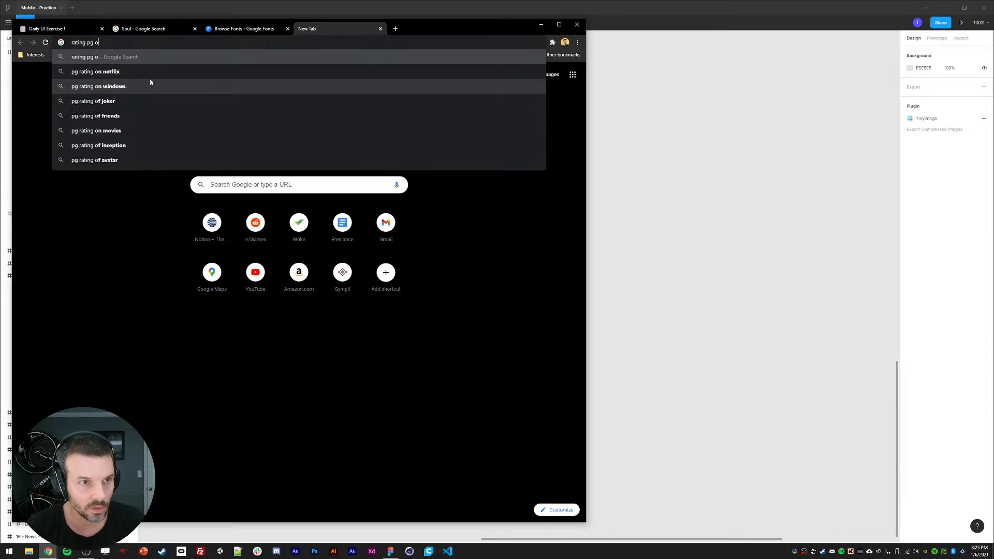
{"action": "key", "text": "BackSpace"}
{"action": "type", "text": "logo"}
{"action": "key", "text": "Return"}
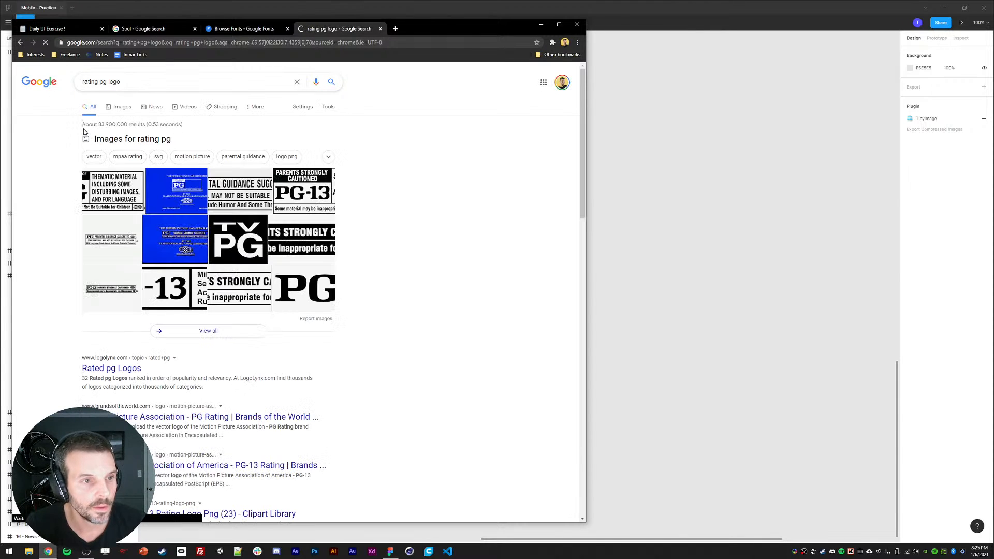
{"action": "left_click", "coordinate": [155, 111]}
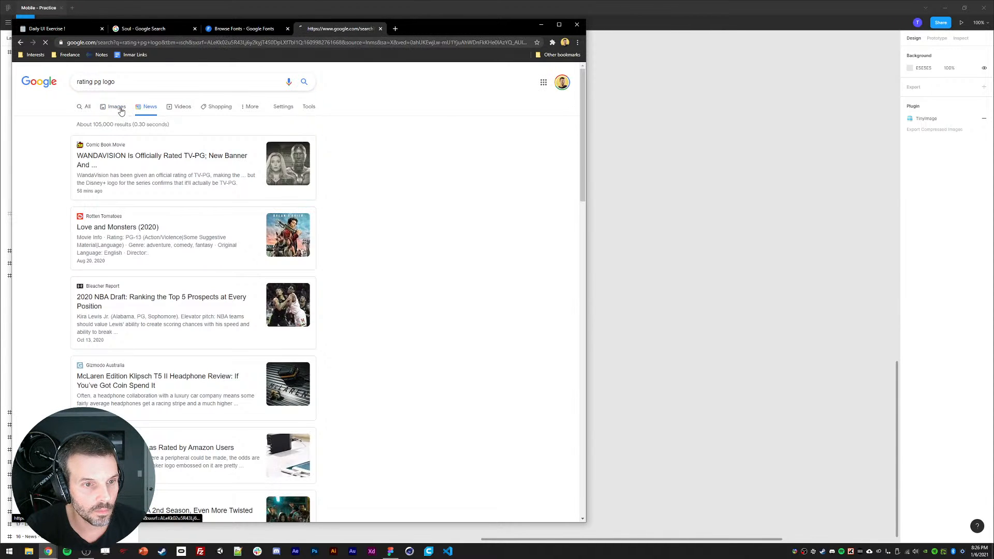
{"action": "left_click", "coordinate": [120, 107]}
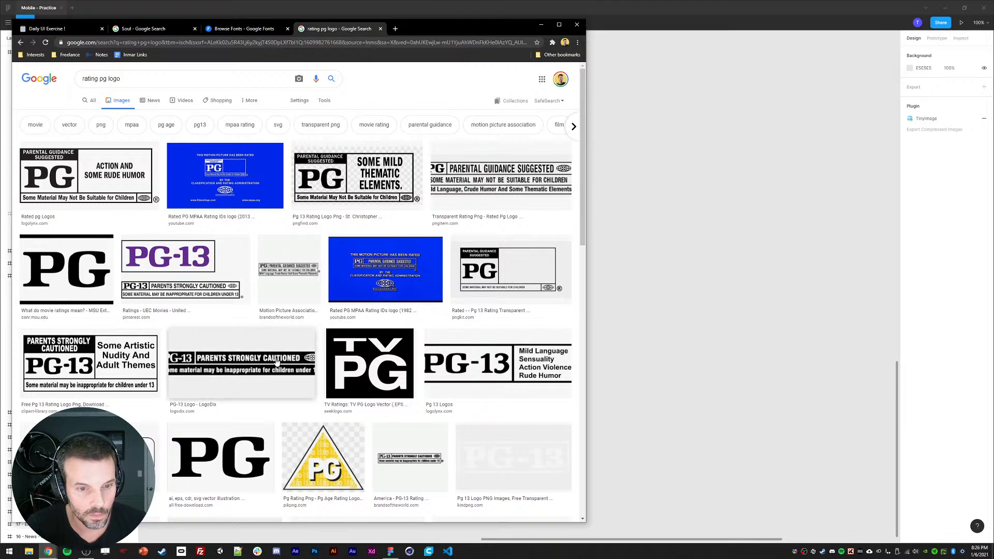
Step: Copy a black-and-white PG rating logo image and paste it under the Soul title
{"action": "scroll", "coordinate": [259, 352], "scroll_direction": "down", "scroll_amount": 2}
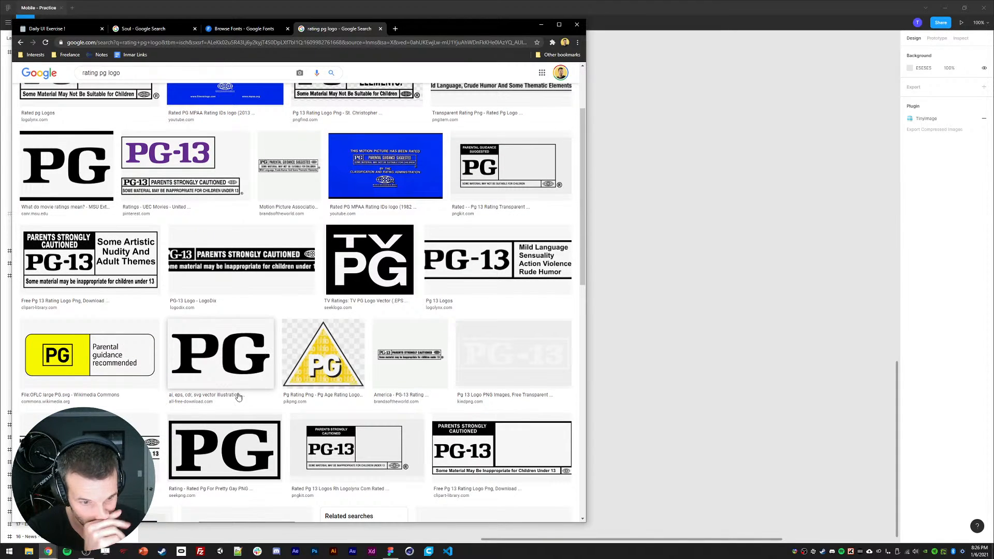
{"action": "left_click", "coordinate": [225, 448]}
{"action": "left_click", "coordinate": [342, 202]}
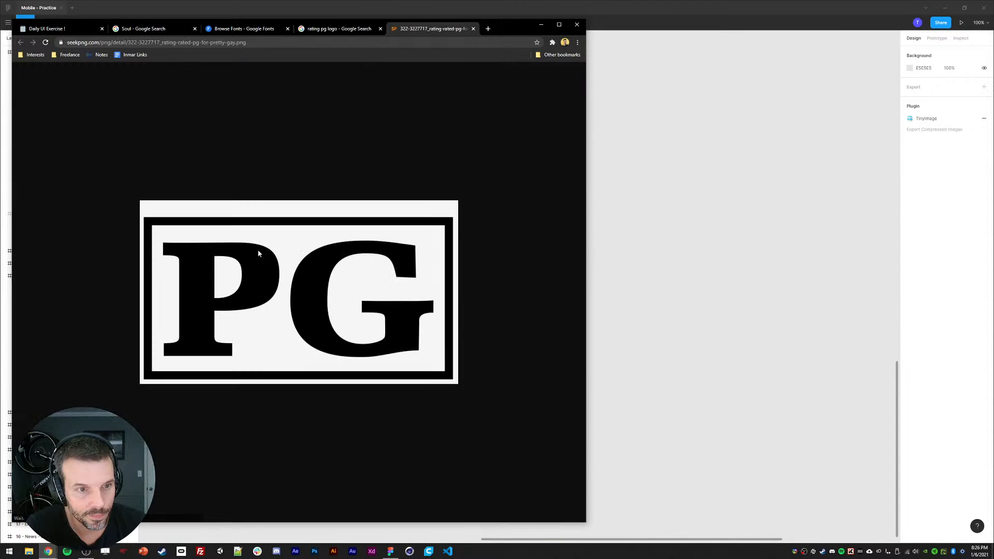
{"action": "right_click", "coordinate": [268, 243]}
{"action": "left_click", "coordinate": [306, 263]}
{"action": "key", "text": "alt+Tab"}
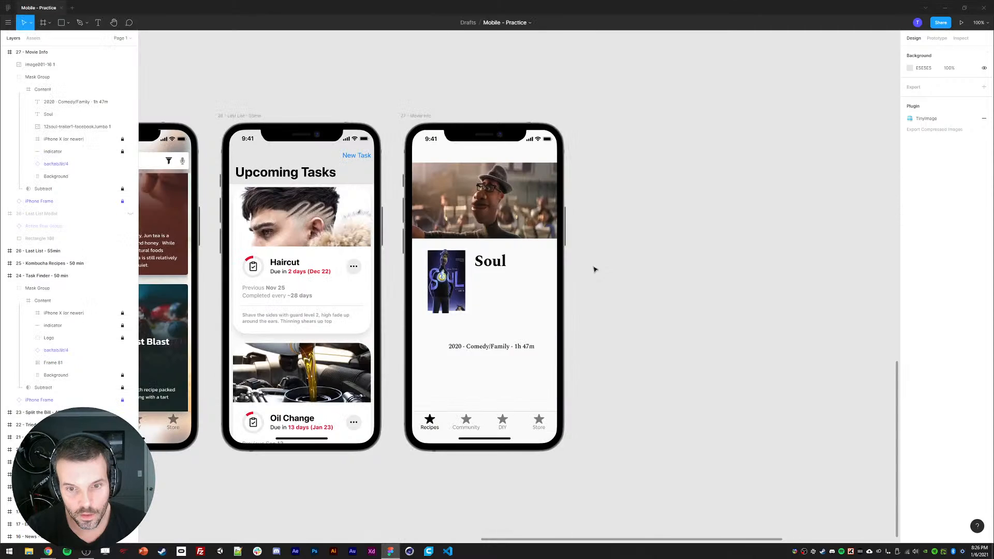
{"action": "key", "text": "ctrl+v"}
{"action": "left_click_drag", "start_coordinate": [680, 379], "coordinate": [482, 276]}
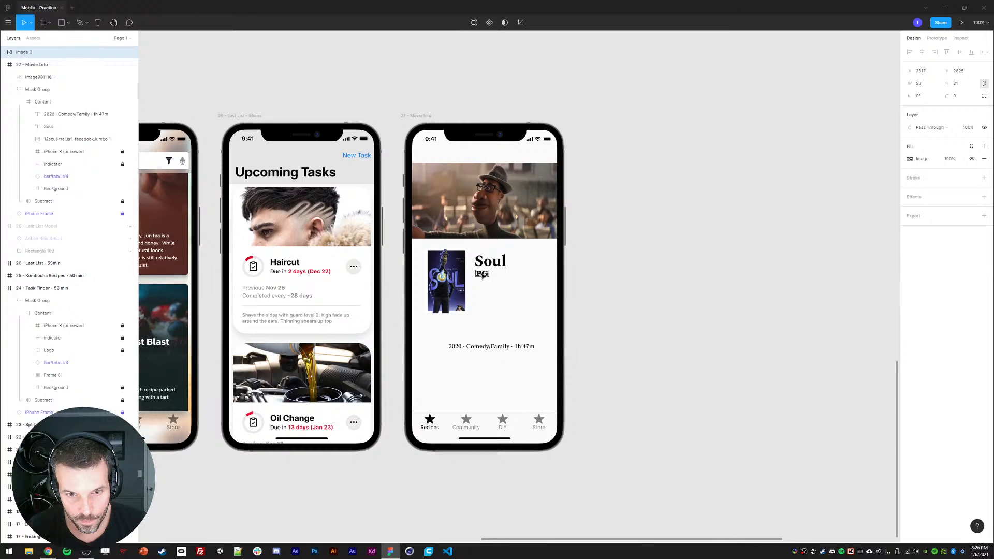
Step: Duplicate the info line and edit the copy to read Comedy/Family
{"action": "left_click", "coordinate": [506, 317]}
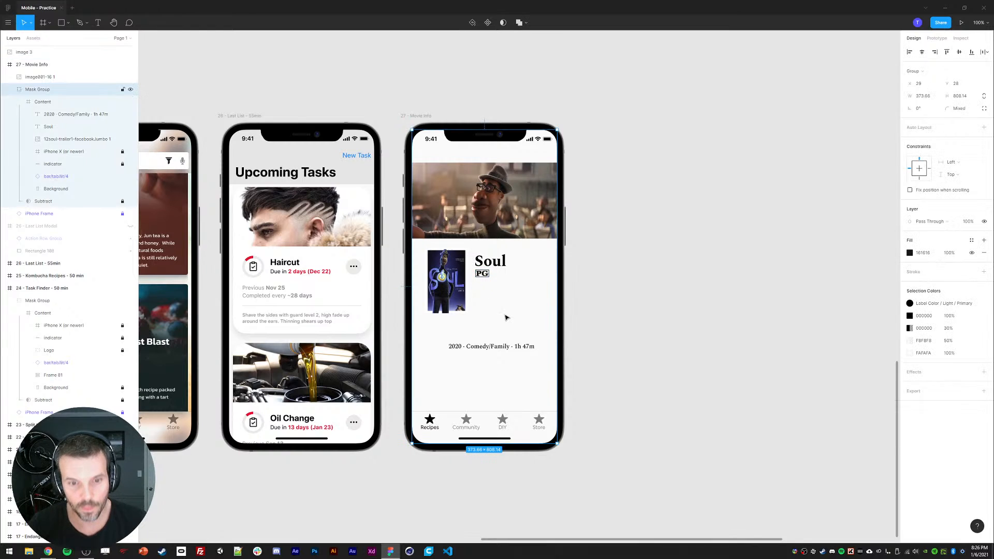
{"action": "left_click", "coordinate": [490, 347], "text": "ctrl"}
{"action": "left_click", "coordinate": [569, 328]}
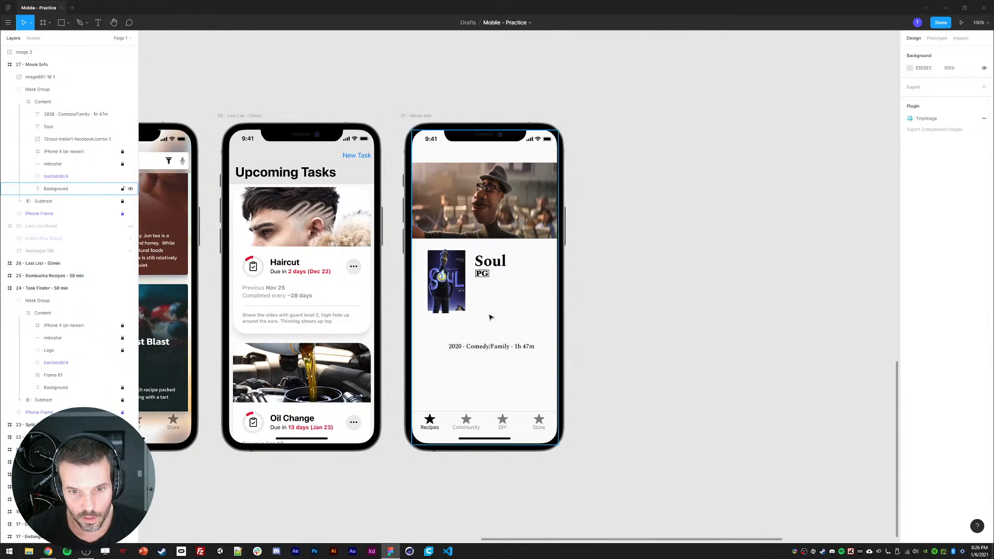
{"action": "left_click", "coordinate": [477, 349], "text": "ctrl"}
{"action": "key", "text": "ctrl+d"}
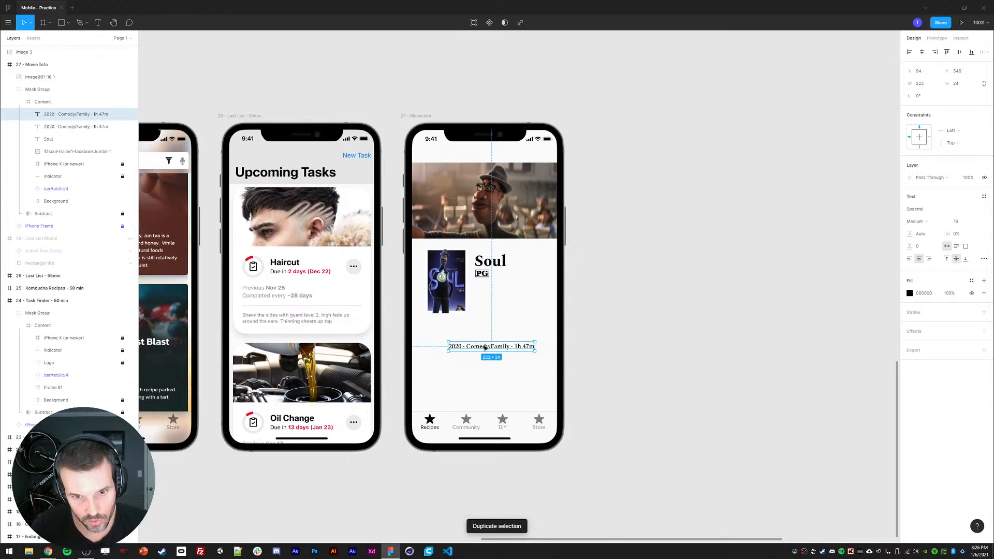
{"action": "left_click_drag", "start_coordinate": [480, 343], "coordinate": [425, 343]}
{"action": "key", "text": "BackSpace"}
{"action": "left_click_drag", "start_coordinate": [501, 333], "coordinate": [533, 334]}
{"action": "key", "text": "BackSpace"}
{"action": "key", "text": "Escape"}
Step: Edit the original info line to read 2020 · 1h 47m
{"action": "left_click", "coordinate": [485, 349]}
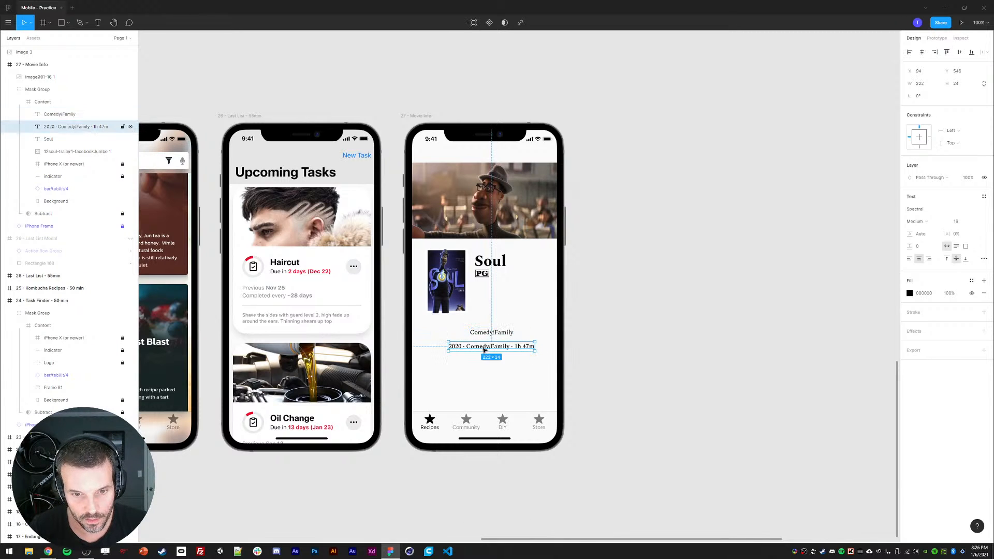
{"action": "double_click", "coordinate": [485, 350]}
{"action": "left_click_drag", "start_coordinate": [462, 346], "coordinate": [512, 346]}
{"action": "key", "text": "BackSpace"}
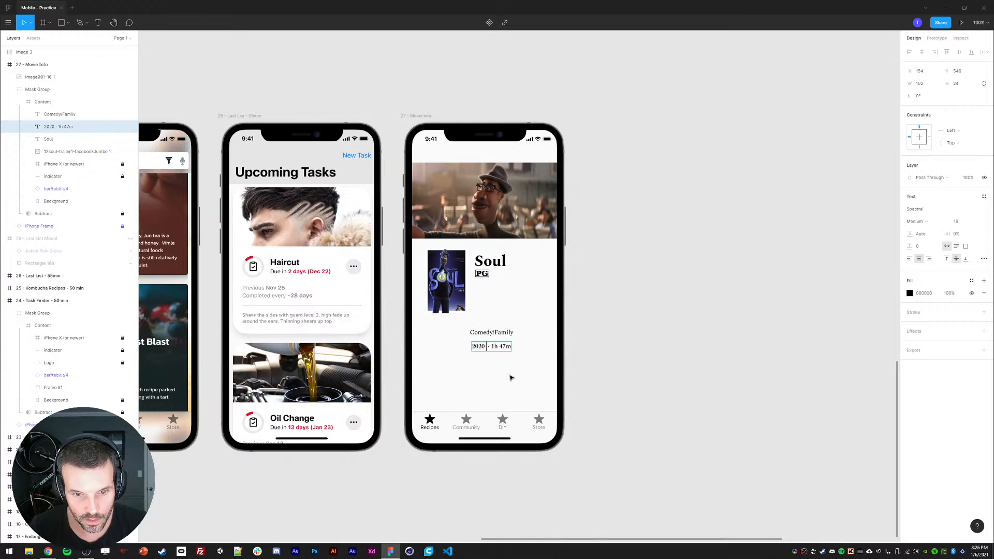
{"action": "key", "text": "Escape"}
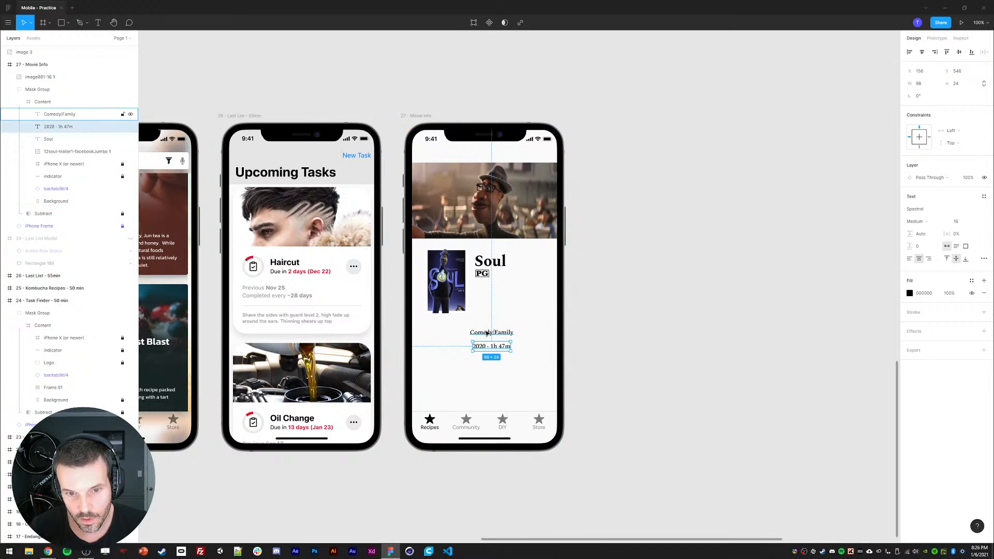
Step: Left-align the Soul title, PG logo and genre line
{"action": "left_click", "coordinate": [489, 334], "text": "shift"}
{"action": "left_click", "coordinate": [482, 274], "text": "shift"}
{"action": "left_click", "coordinate": [490, 261], "text": "shift"}
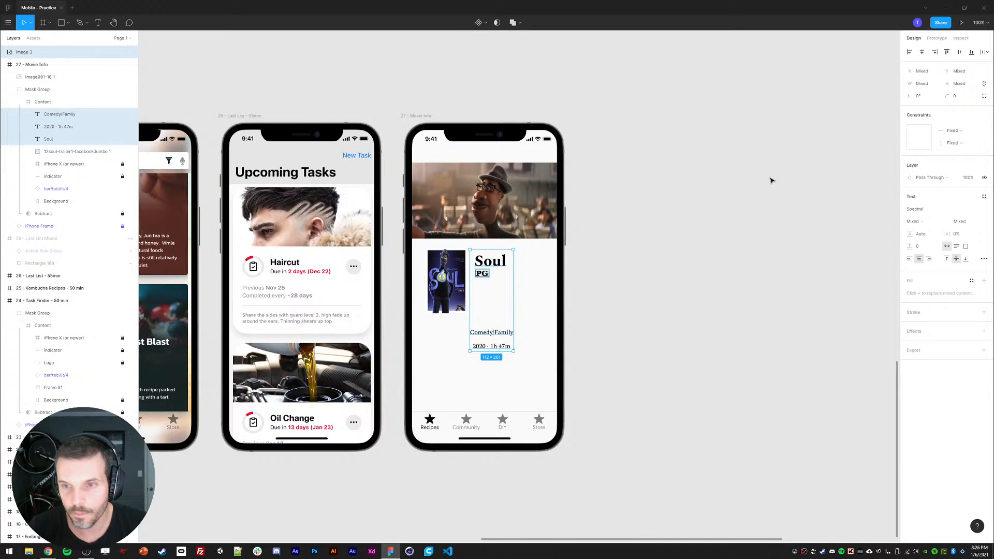
{"action": "left_click", "coordinate": [910, 52]}
{"action": "left_click", "coordinate": [828, 191]}
Step: Place the year and runtime line directly under the genre line
{"action": "left_click", "coordinate": [489, 333]}
{"action": "left_click", "coordinate": [482, 348]}
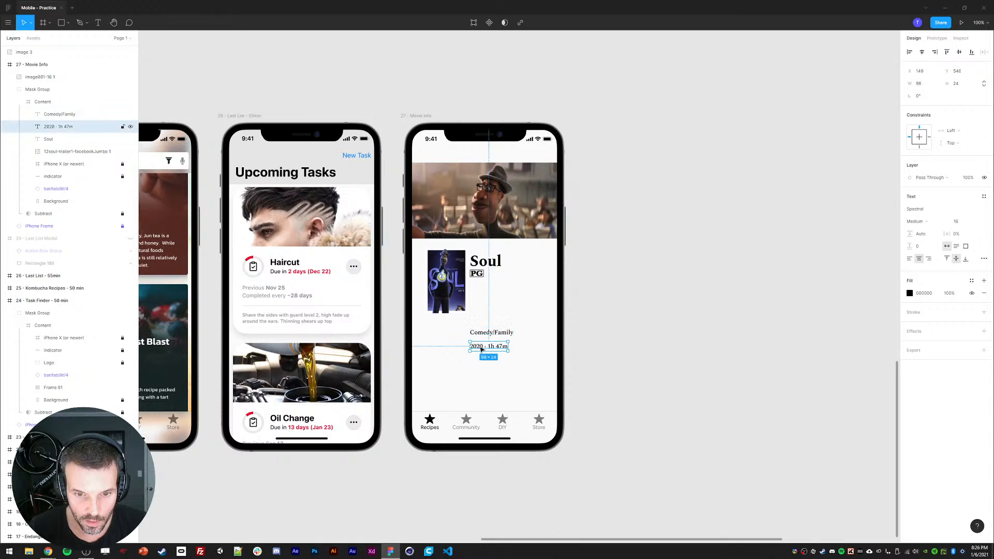
{"action": "left_click_drag", "start_coordinate": [482, 349], "coordinate": [486, 337]}
Step: Nudge the genre and year lines up to sit just beneath the PG logo
{"action": "left_click", "coordinate": [489, 327], "text": "shift"}
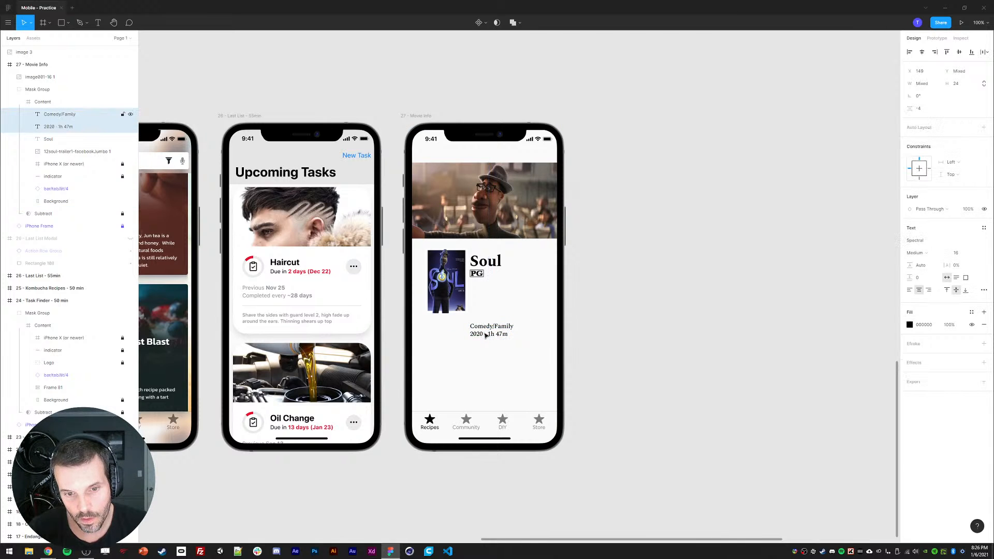
{"action": "key", "text": "shift+Up"}
{"action": "key", "text": "shift+Up"}
{"action": "key", "text": "shift+Up"}
{"action": "key", "text": "shift+Up"}
{"action": "key", "text": "shift+Up"}
{"action": "key", "text": "shift+Up"}
{"action": "key", "text": "Up"}
{"action": "key", "text": "Up"}
{"action": "key", "text": "Up"}
{"action": "key", "text": "Up"}
{"action": "key", "text": "Up"}
{"action": "key", "text": "Up"}
{"action": "key", "text": "Up"}
{"action": "key", "text": "Up"}
{"action": "key", "text": "Up"}
{"action": "key", "text": "Up"}
{"action": "key", "text": "Up"}
{"action": "key", "text": "Up"}
{"action": "key", "text": "Up"}
{"action": "key", "text": "Up"}
{"action": "key", "text": "Up"}
{"action": "key", "text": "Up"}
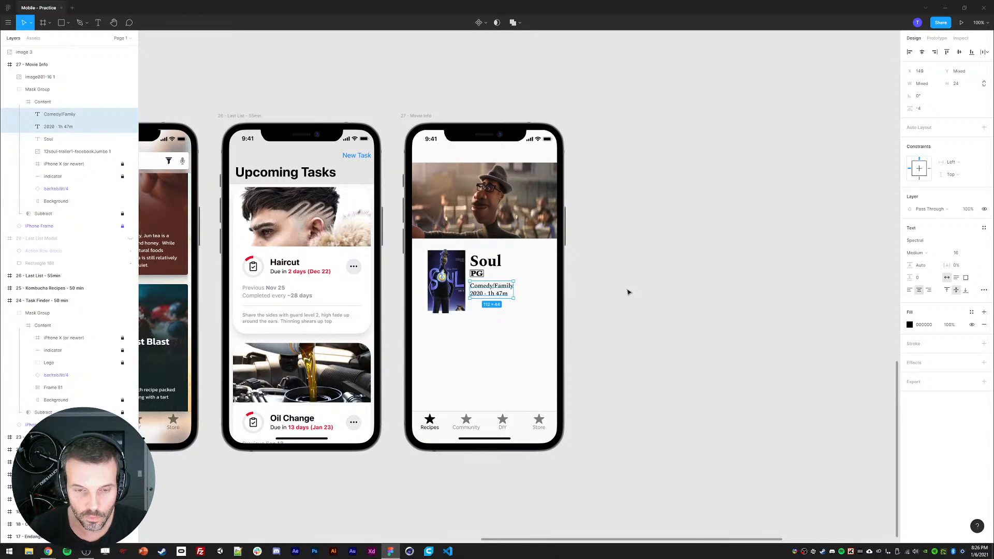
{"action": "left_click", "coordinate": [628, 292]}
{"action": "left_click", "coordinate": [479, 273], "text": "ctrl"}
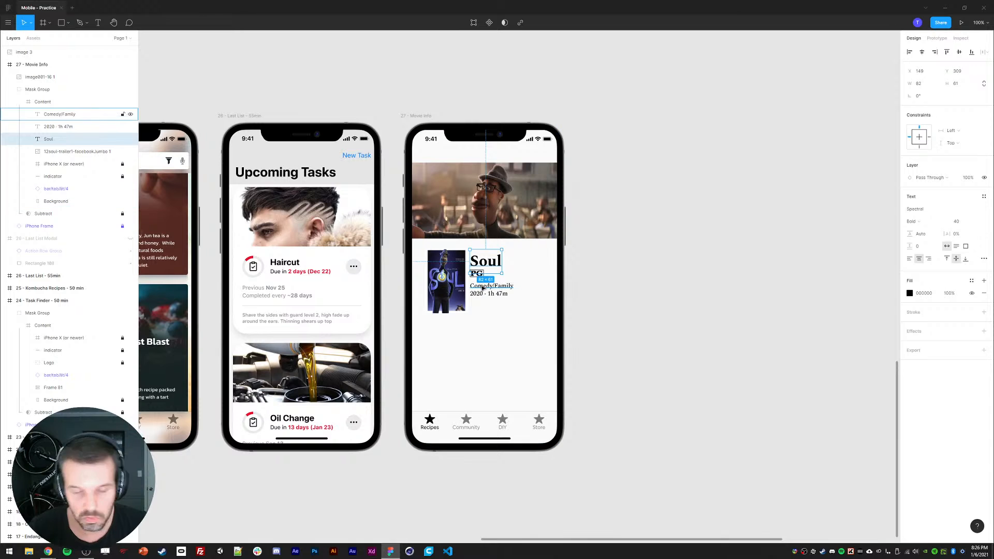
{"action": "left_click", "coordinate": [489, 286], "text": "ctrl"}
{"action": "left_click", "coordinate": [488, 294], "text": "ctrl"}
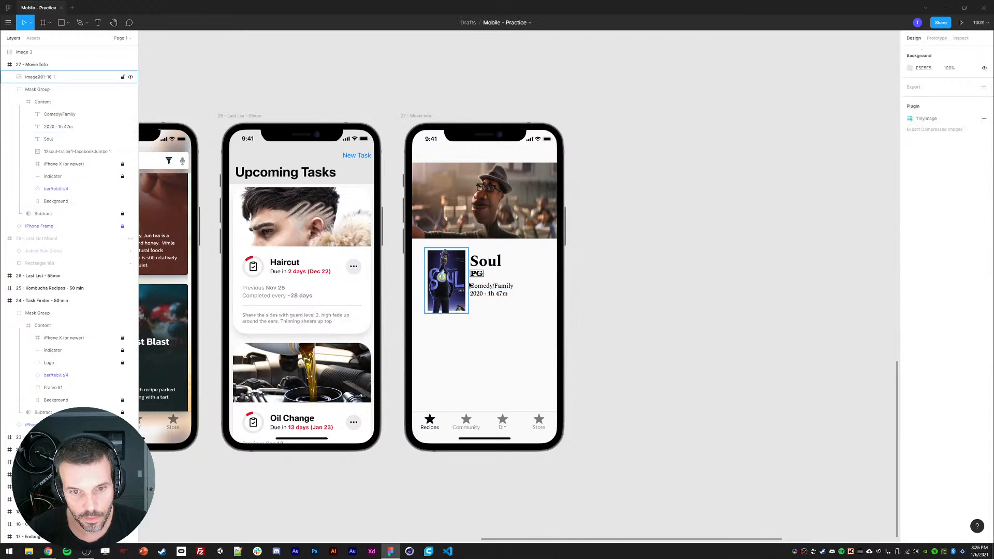
Step: Move the poster image layer into the Content group inside the Movie Info mask group
{"action": "left_click", "coordinate": [477, 273]}
{"action": "left_click", "coordinate": [486, 263], "text": "ctrl+shift"}
{"action": "left_click", "coordinate": [628, 305]}
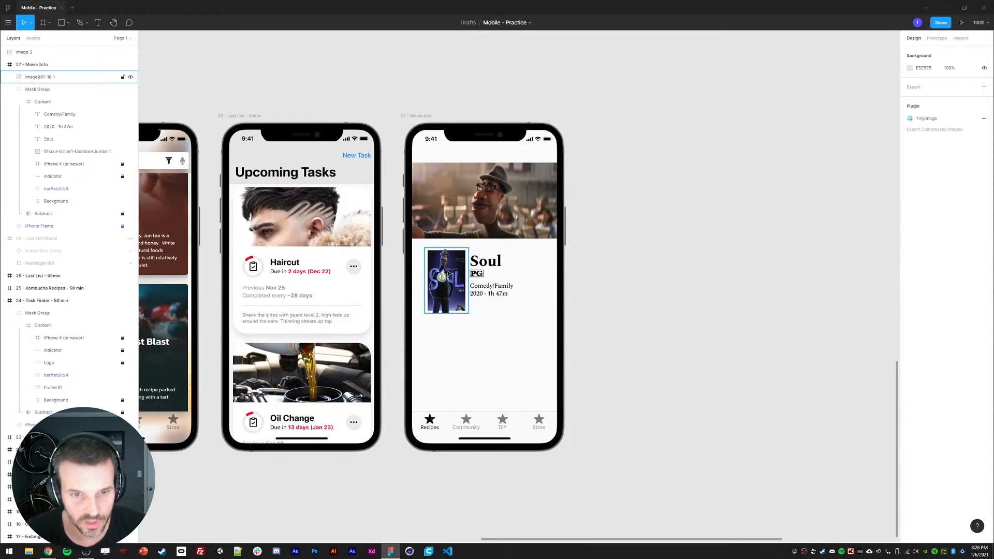
{"action": "left_click", "coordinate": [463, 279]}
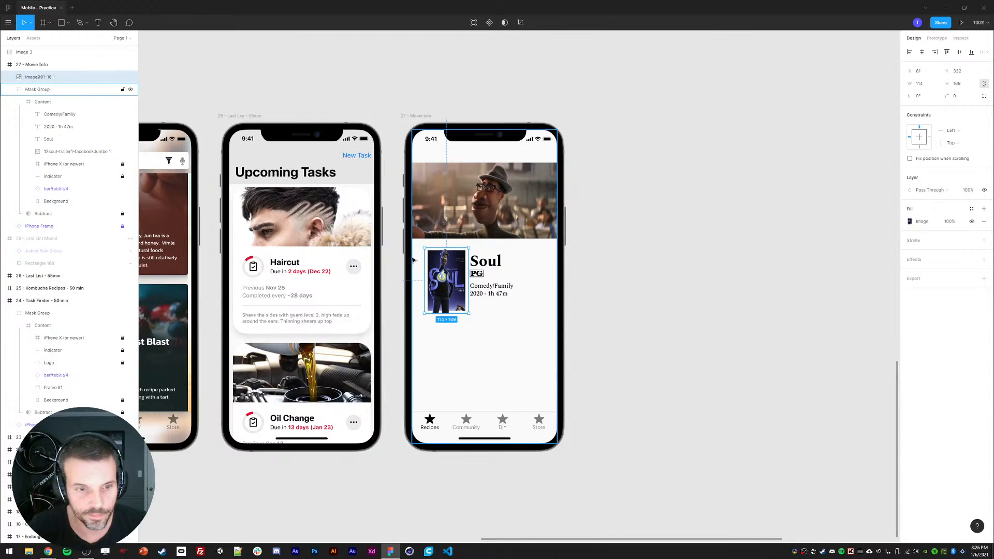
{"action": "scroll", "coordinate": [503, 222], "scroll_direction": "left", "scroll_amount": 8}
{"action": "scroll", "coordinate": [503, 221], "scroll_direction": "down", "scroll_amount": 2}
{"action": "scroll", "coordinate": [503, 221], "scroll_direction": "left", "scroll_amount": 10}
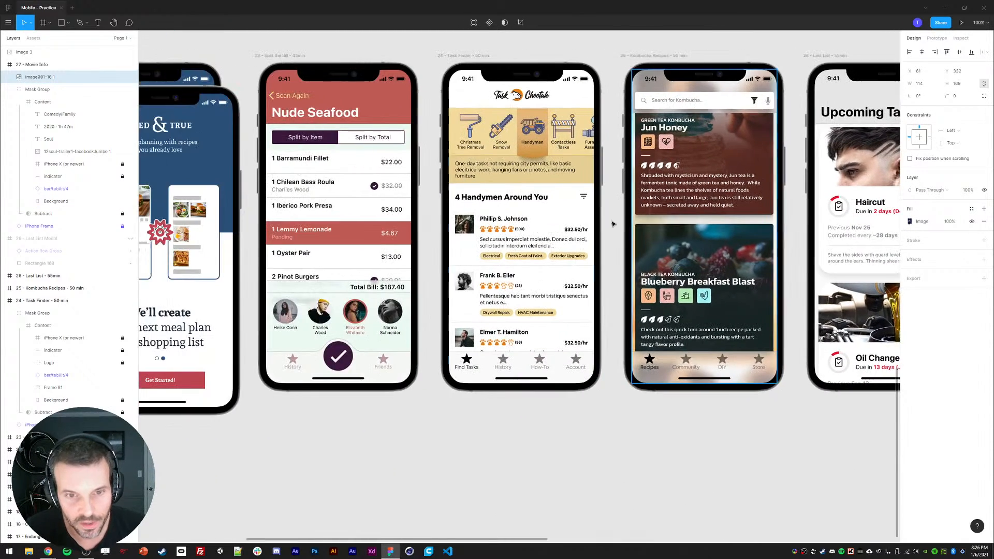
{"action": "scroll", "coordinate": [510, 210], "scroll_direction": "right", "scroll_amount": 5}
{"action": "scroll", "coordinate": [519, 199], "scroll_direction": "left", "scroll_amount": 5}
{"action": "scroll", "coordinate": [519, 199], "scroll_direction": "left", "scroll_amount": 8}
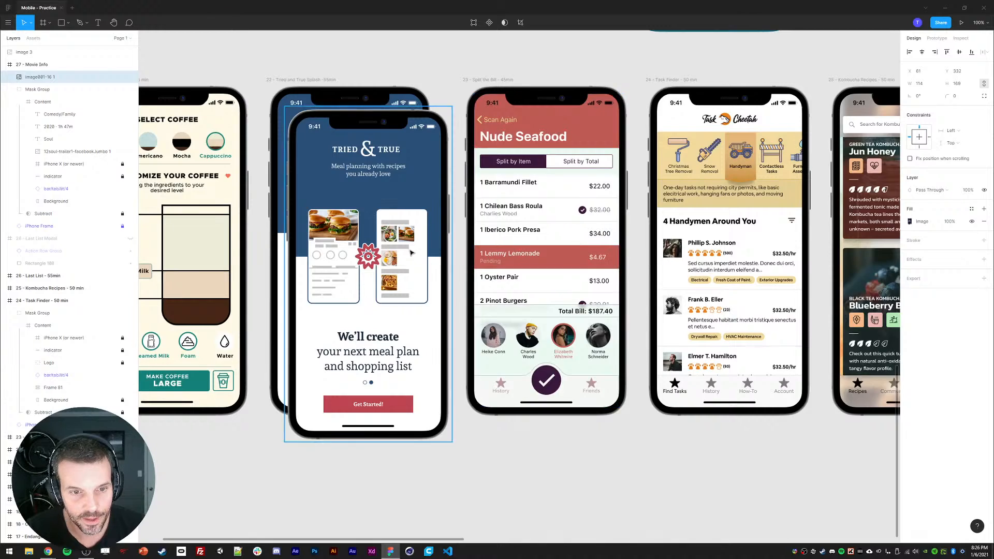
{"action": "scroll", "coordinate": [286, 235], "scroll_direction": "right", "scroll_amount": 10}
{"action": "scroll", "coordinate": [285, 235], "scroll_direction": "down", "scroll_amount": 1}
{"action": "scroll", "coordinate": [285, 236], "scroll_direction": "right", "scroll_amount": 12}
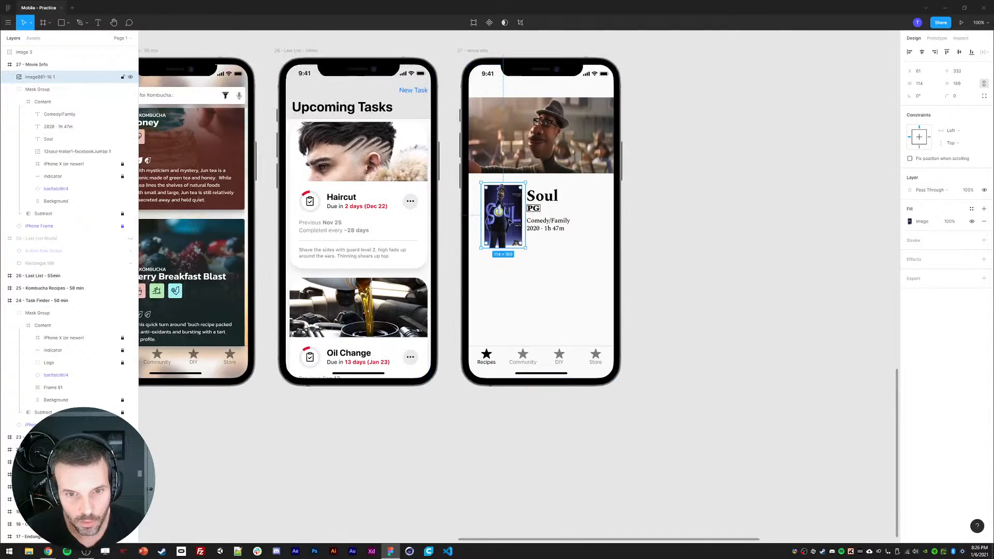
{"action": "left_click_drag", "start_coordinate": [20, 80], "coordinate": [54, 103]}
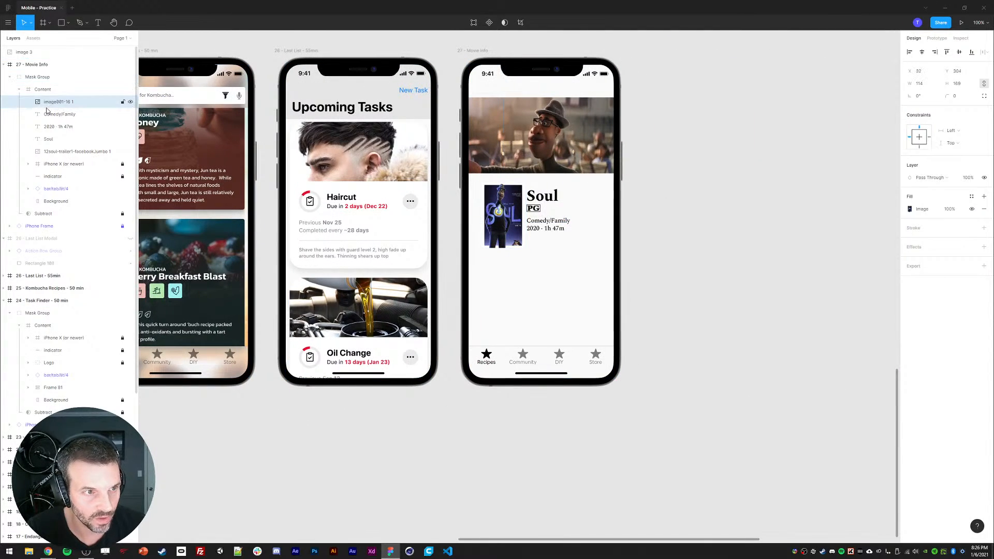
Step: Duplicate the poster image and shrink the copy to about 92 × 137
{"action": "key", "text": "ctrl+d"}
{"action": "left_click", "coordinate": [54, 114]}
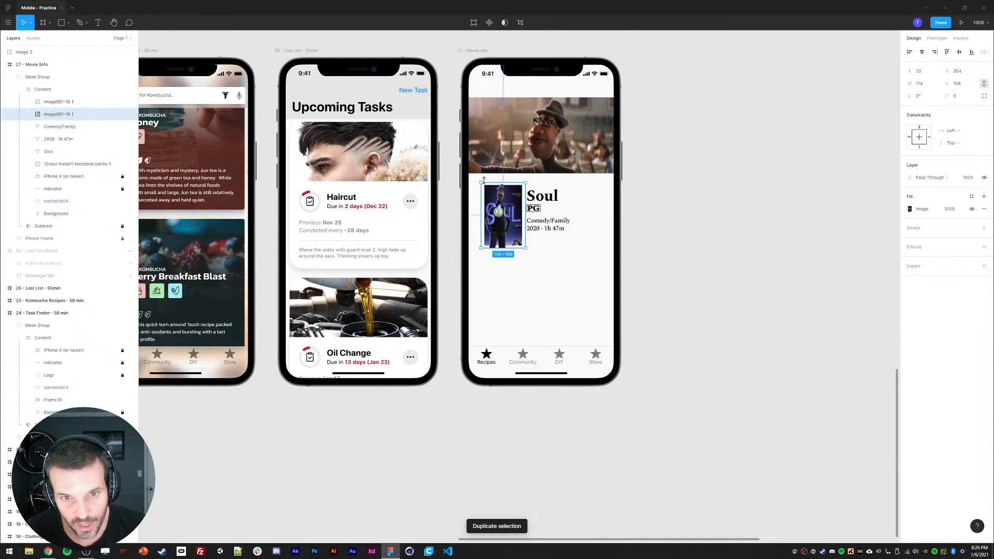
{"action": "left_click_drag", "start_coordinate": [481, 185], "coordinate": [485, 191]}
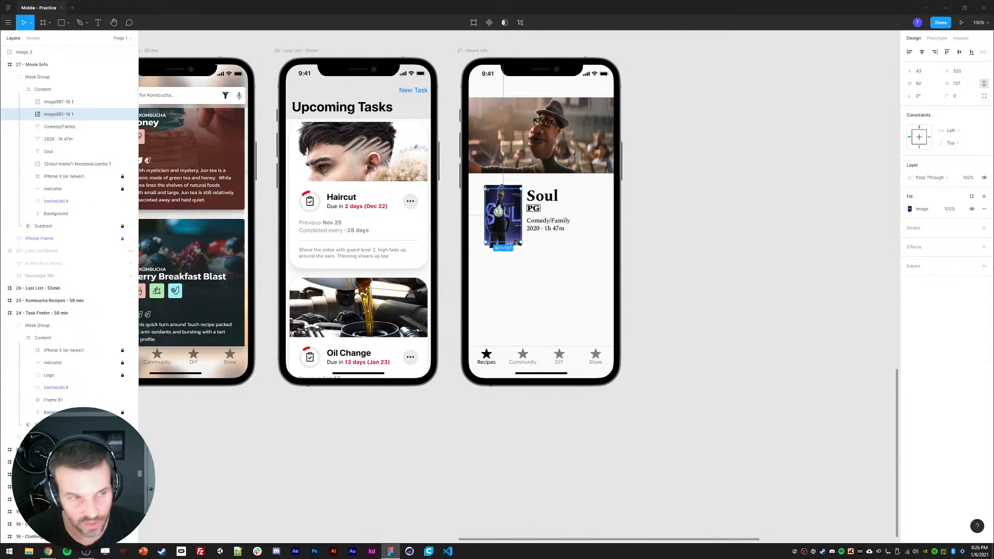
Step: Add a drop shadow to the poster copy with a Y offset of 20 and blur of 20
{"action": "left_click", "coordinate": [985, 247]}
{"action": "left_click", "coordinate": [911, 260]}
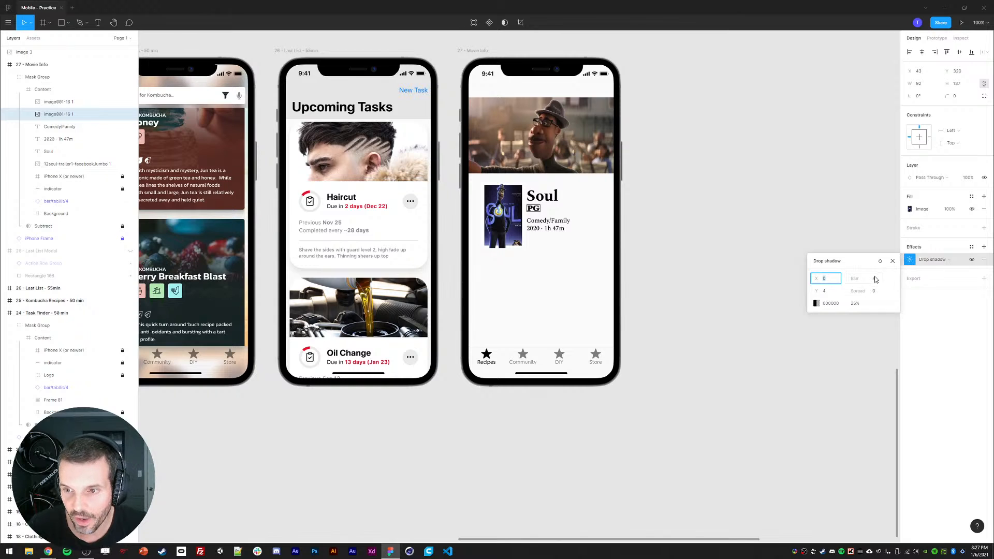
{"action": "key", "text": "Tab"}
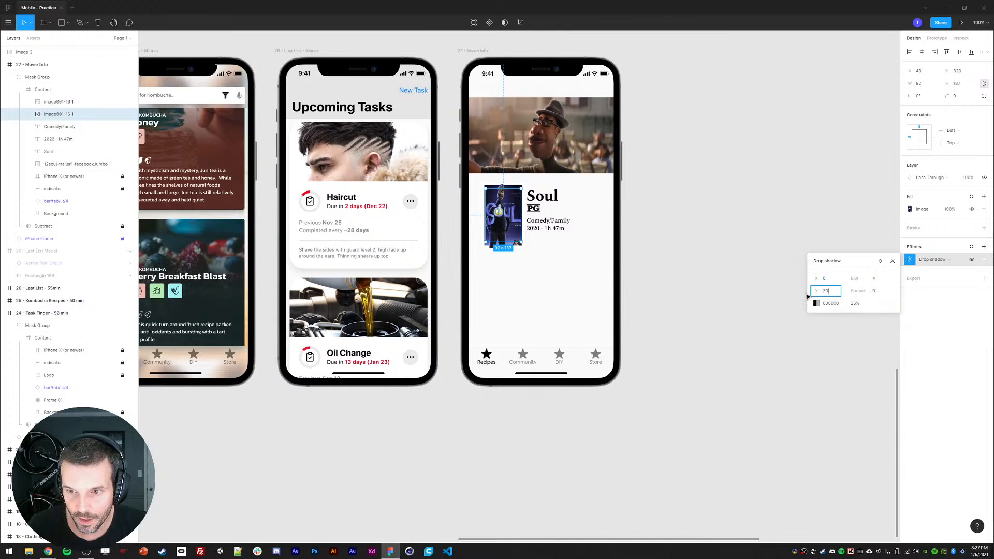
{"action": "type", "text": "20"}
{"action": "key", "text": "Return"}
{"action": "left_click", "coordinate": [873, 278]}
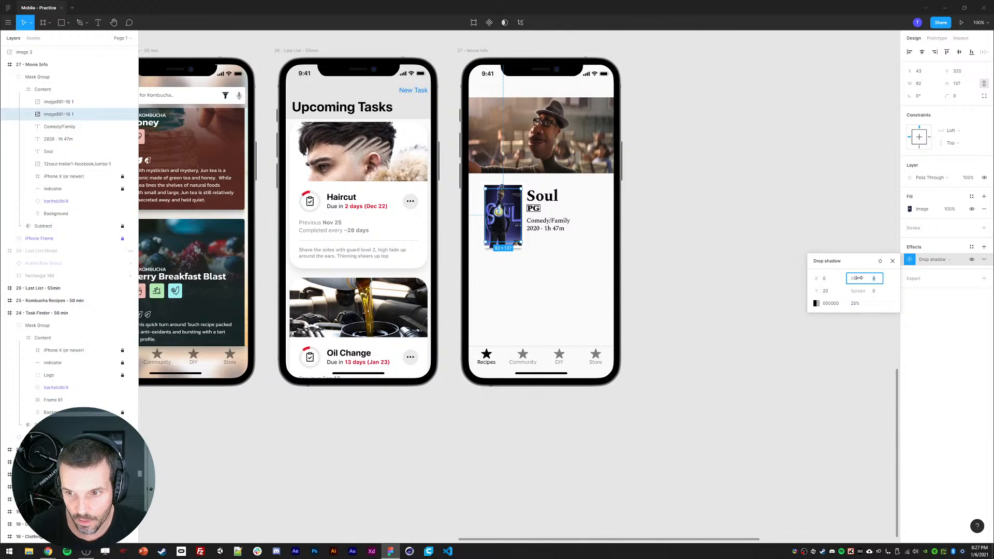
{"action": "type", "text": "20"}
{"action": "key", "text": "Return"}
Step: Nudge the poster copy down by 10 px
{"action": "left_click", "coordinate": [699, 272]}
{"action": "key", "text": "ctrl+plus"}
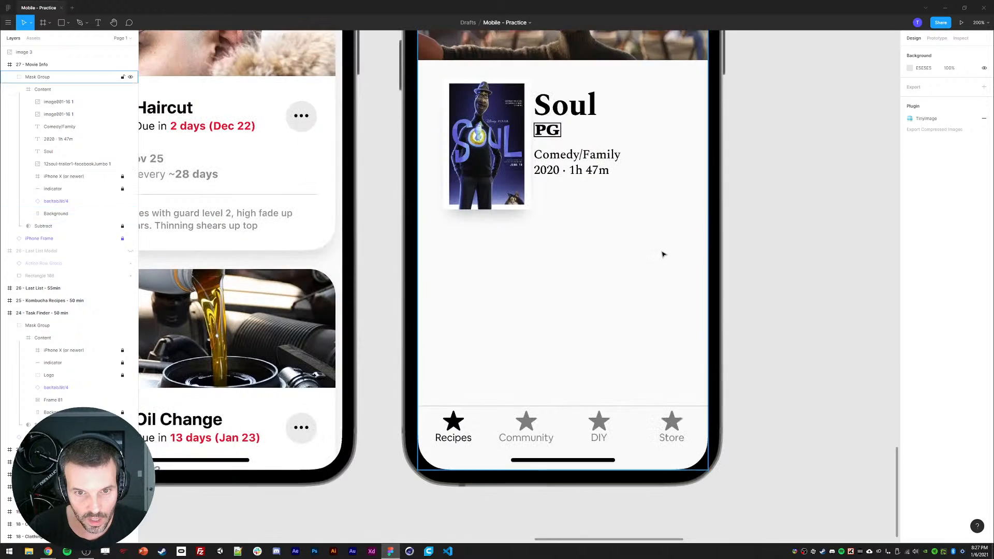
{"action": "scroll", "coordinate": [661, 251], "scroll_direction": "up", "scroll_amount": 2}
{"action": "left_click", "coordinate": [61, 116]}
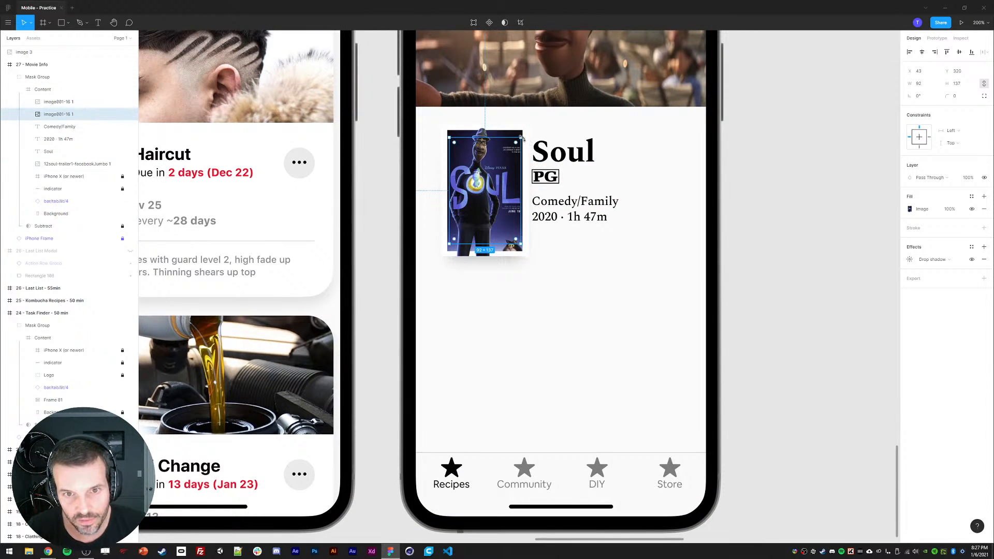
{"action": "key", "text": "shift+Down"}
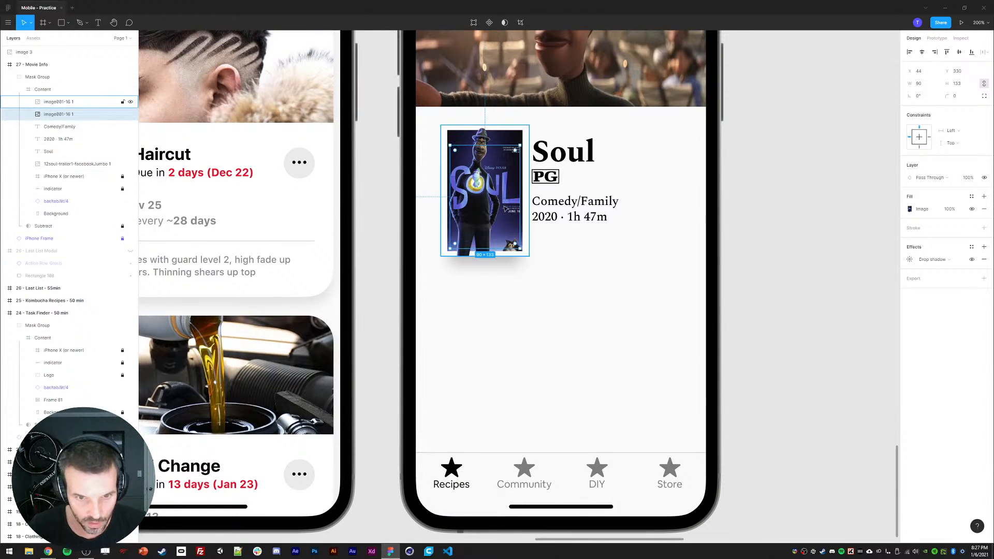
Step: Reduce the poster copy's drop shadow blur to 15
{"action": "left_click", "coordinate": [913, 259]}
{"action": "left_click", "coordinate": [871, 282]}
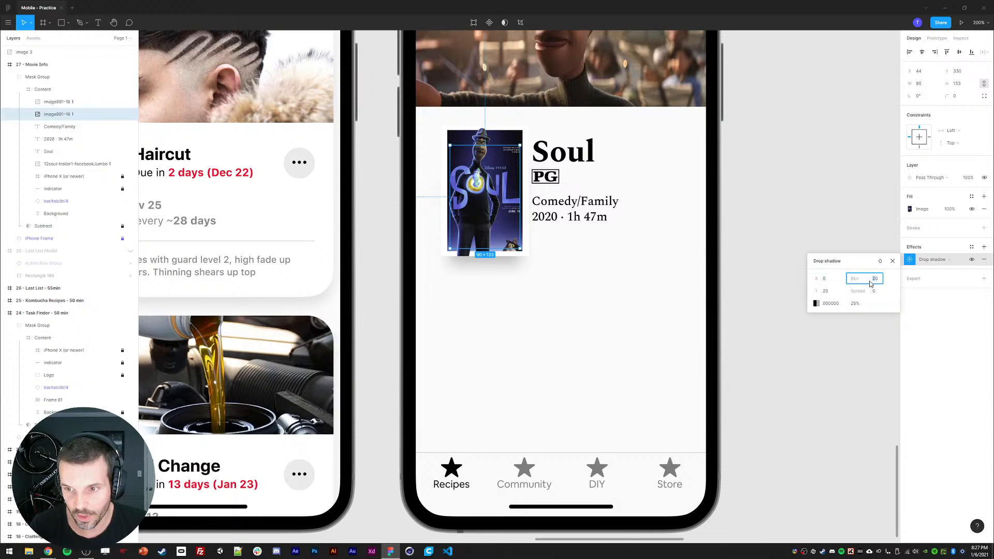
{"action": "key", "text": "Return"}
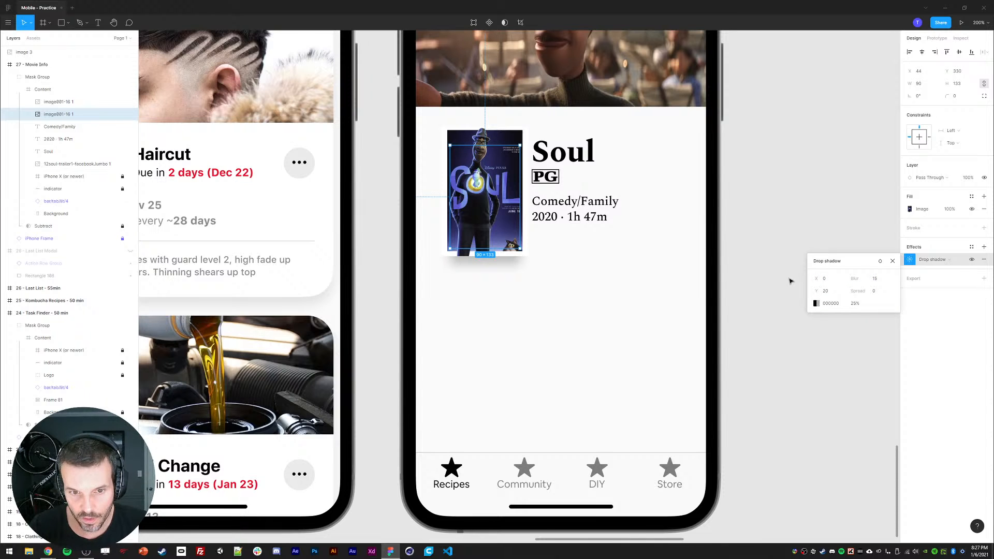
Step: Add a drop shadow with a Y offset of 2 to the original, larger poster image
{"action": "left_click", "coordinate": [762, 251]}
{"action": "key", "text": "shift+0"}
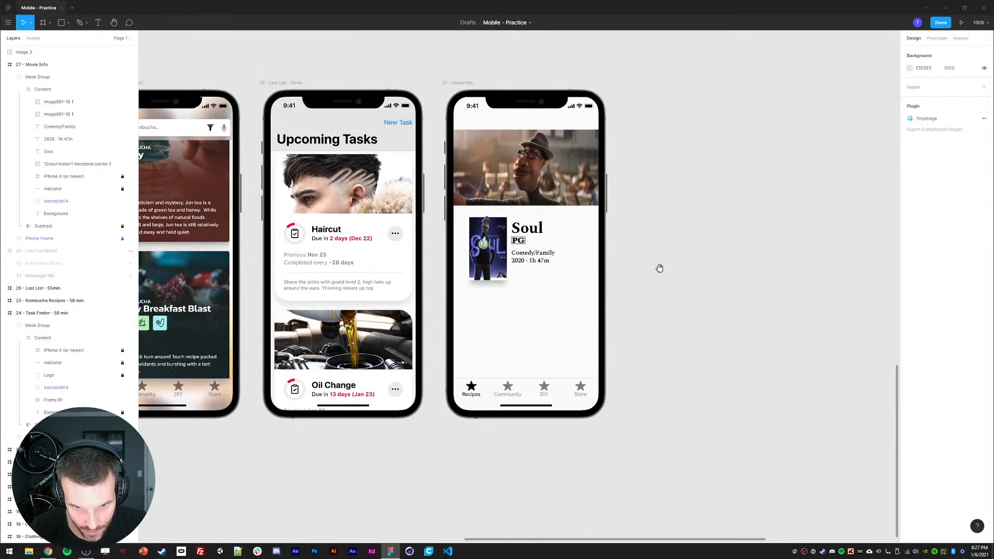
{"action": "left_click", "coordinate": [60, 101]}
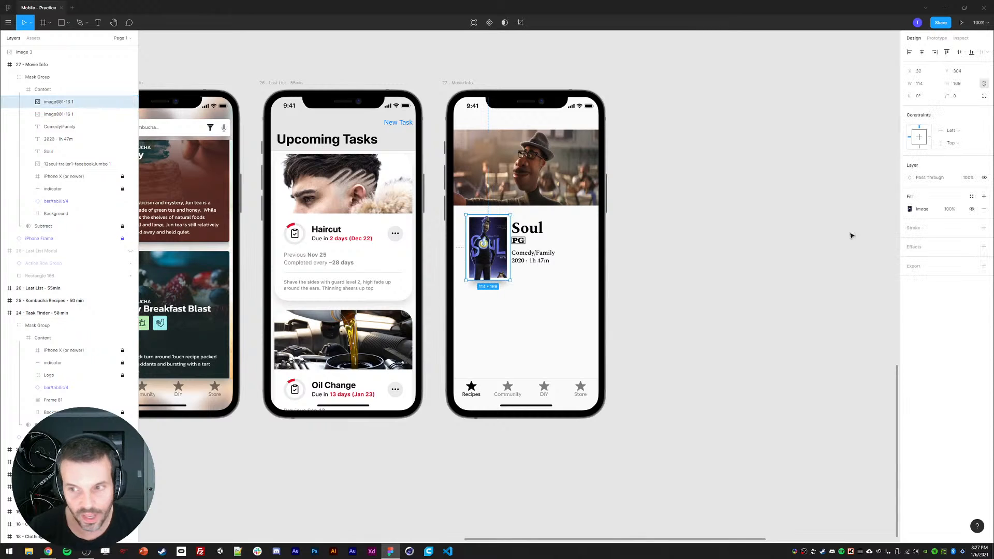
{"action": "left_click", "coordinate": [982, 247]}
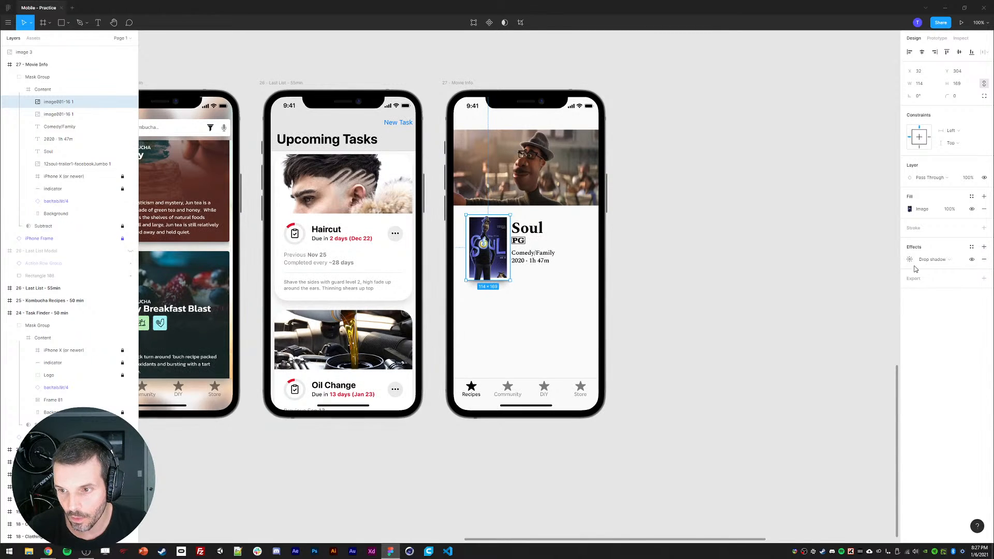
{"action": "left_click", "coordinate": [910, 260]}
{"action": "left_click", "coordinate": [815, 294]}
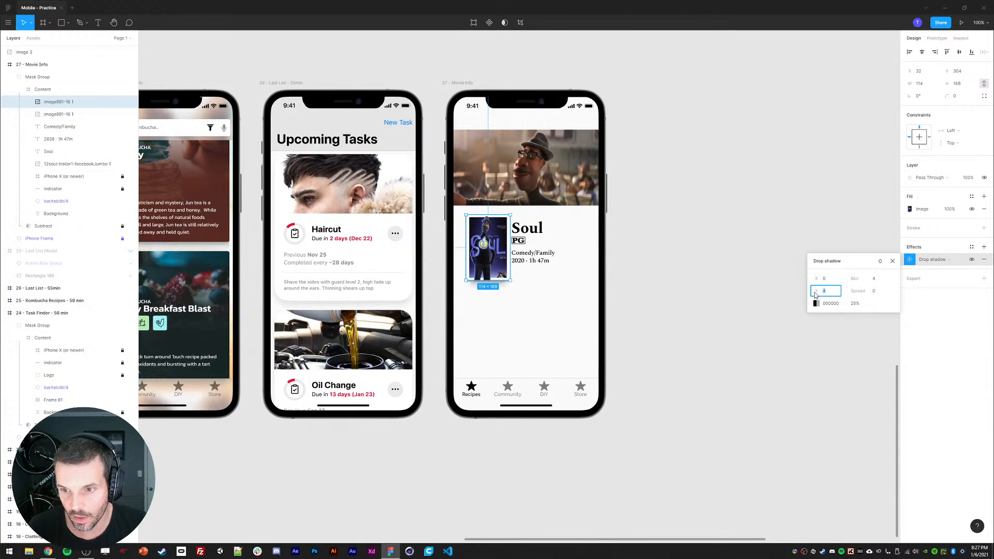
{"action": "type", "text": "2"}
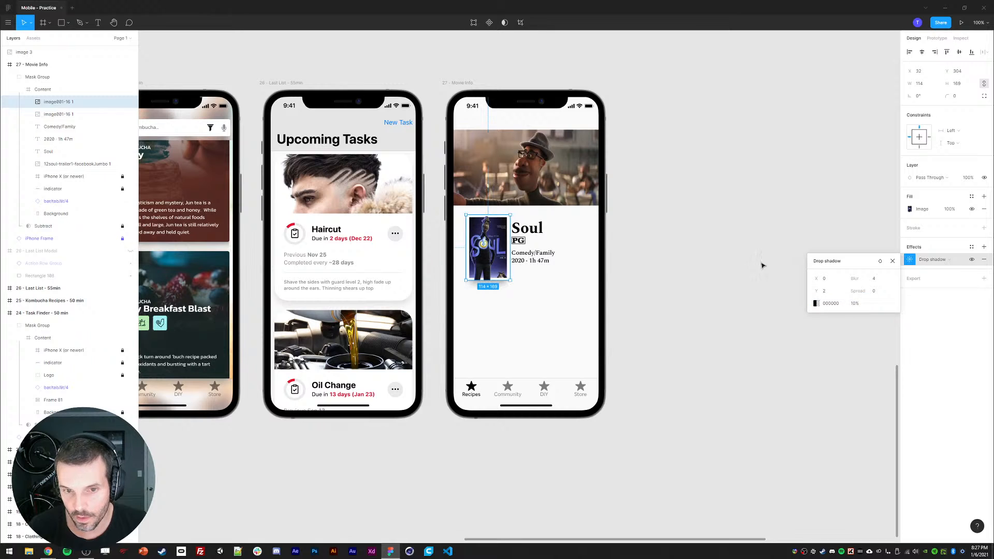
{"action": "left_click", "coordinate": [762, 263]}
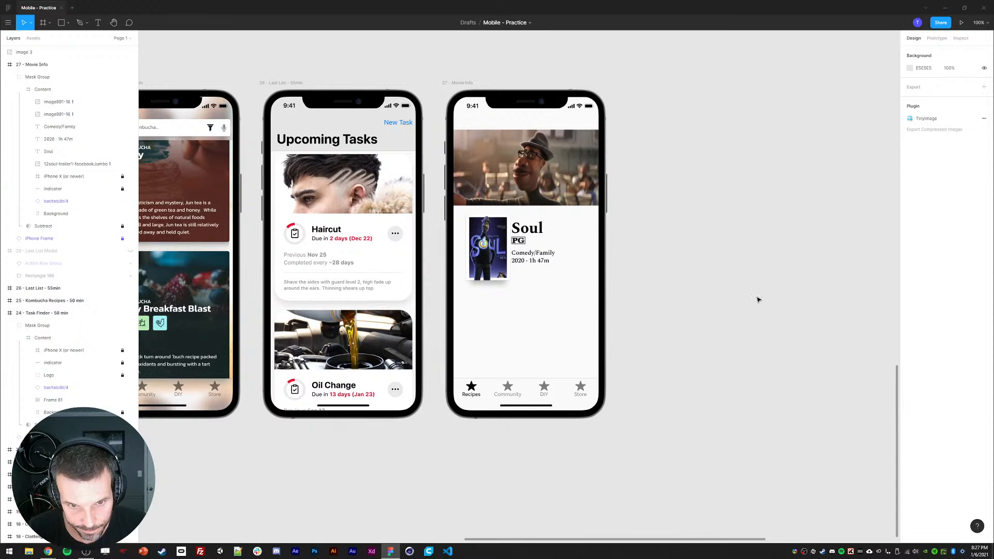
Step: Add a second drop shadow to the poster copy with a Y offset of 12 and blur of 12
{"action": "left_click", "coordinate": [488, 268], "text": "ctrl"}
{"action": "left_click", "coordinate": [92, 115]}
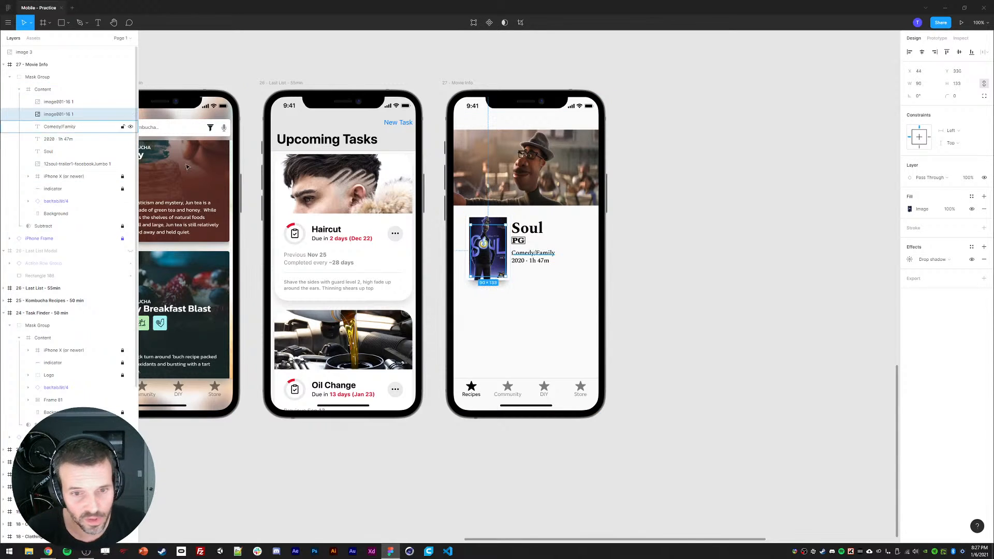
{"action": "key", "text": "ctrl+equal"}
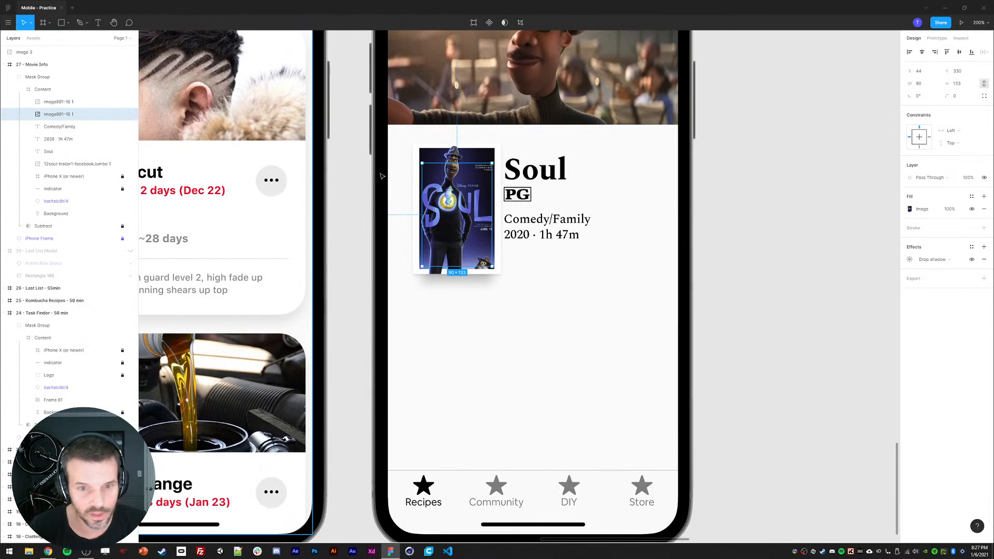
{"action": "left_click", "coordinate": [984, 247]}
{"action": "left_click", "coordinate": [911, 262]}
{"action": "left_click", "coordinate": [829, 292]}
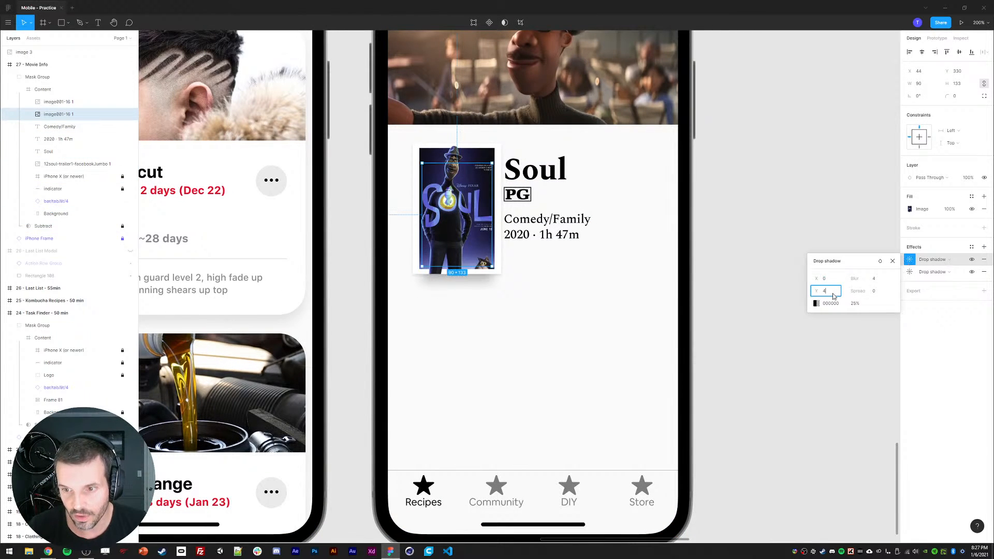
{"action": "key", "text": "Up"}
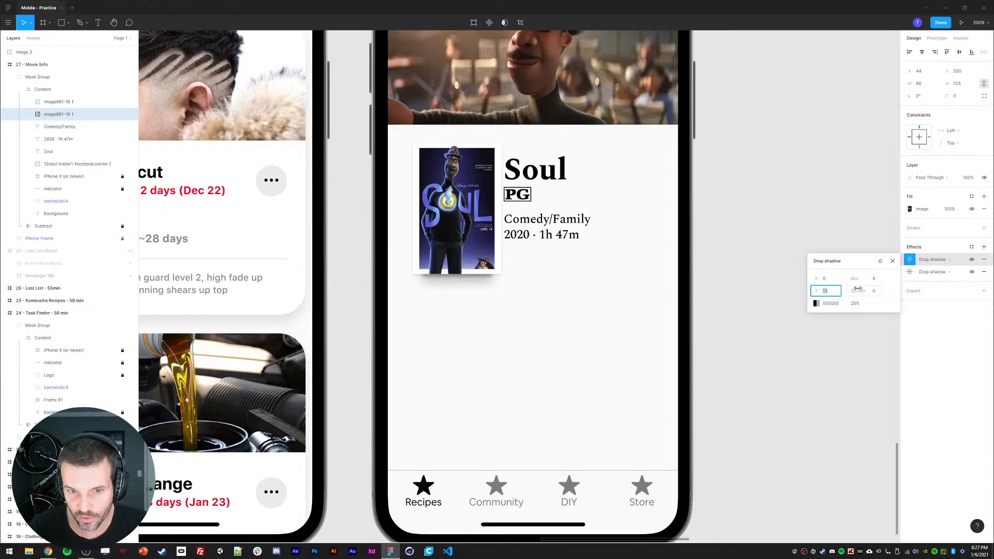
{"action": "left_click", "coordinate": [875, 280]}
{"action": "type", "text": "12"}
{"action": "key", "text": "Return"}
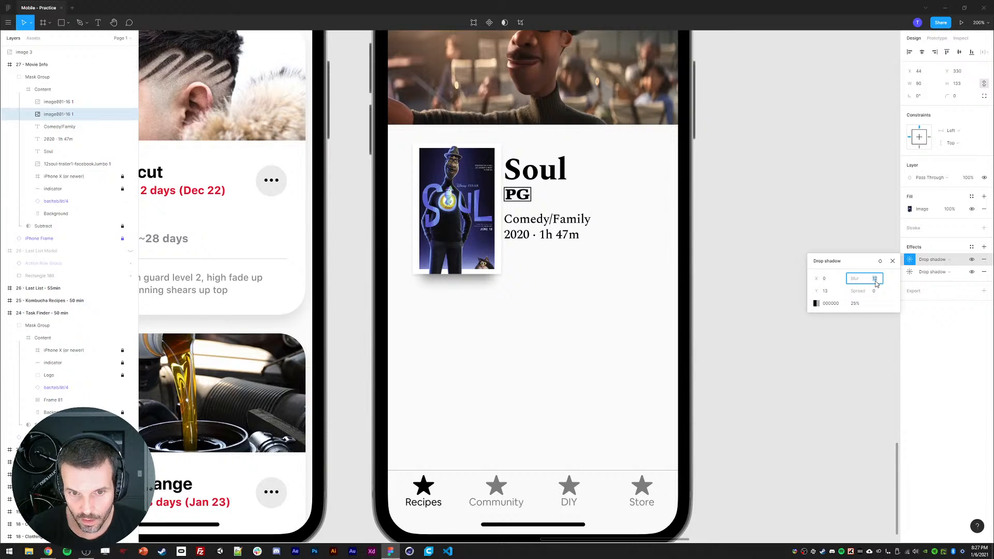
{"action": "left_click", "coordinate": [779, 202]}
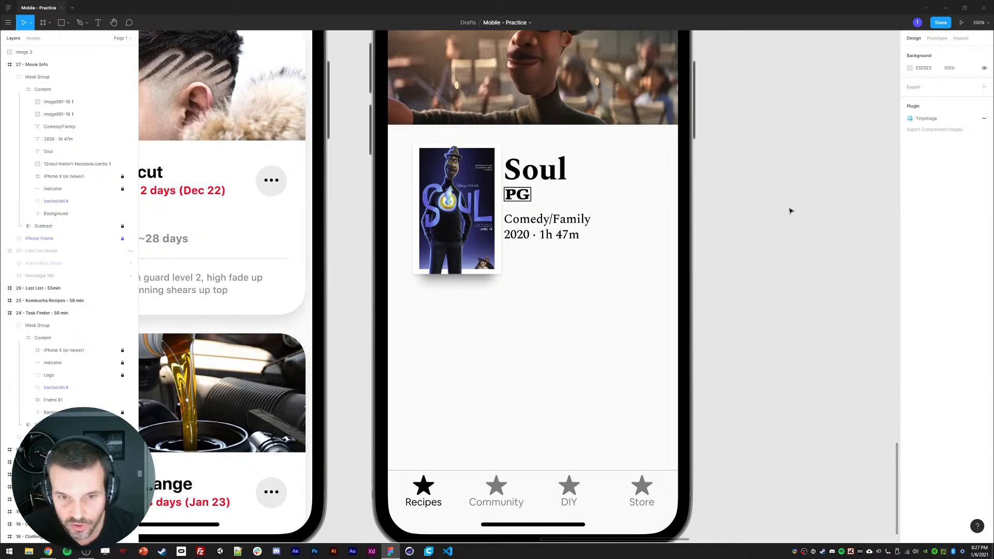
Step: Set the poster copy's first shadow color to 6977D9, sampled from the poster, at 100% opacity
{"action": "left_click", "coordinate": [480, 273]}
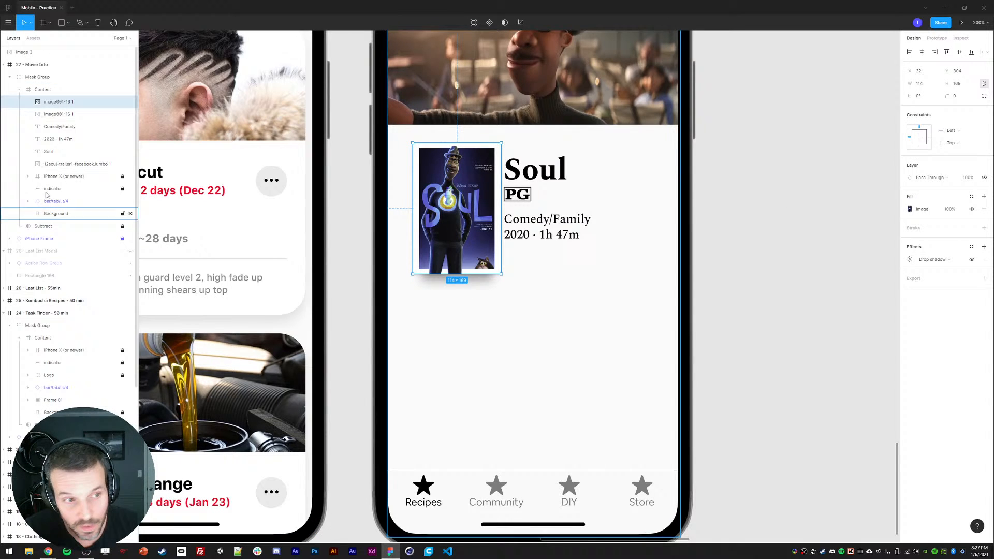
{"action": "left_click", "coordinate": [53, 115]}
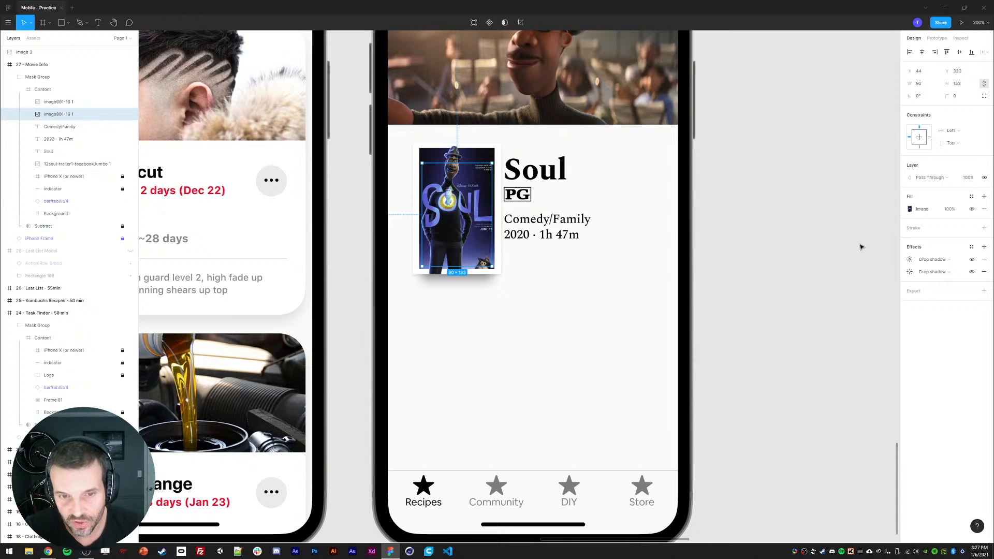
{"action": "left_click", "coordinate": [910, 259]}
{"action": "left_click", "coordinate": [817, 303]}
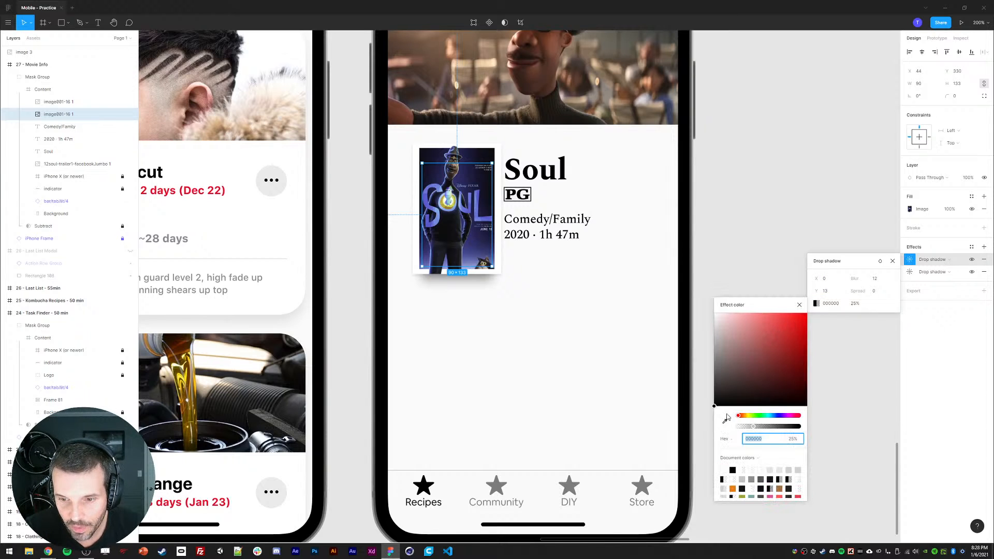
{"action": "left_click", "coordinate": [725, 420]}
{"action": "left_click", "coordinate": [477, 212]}
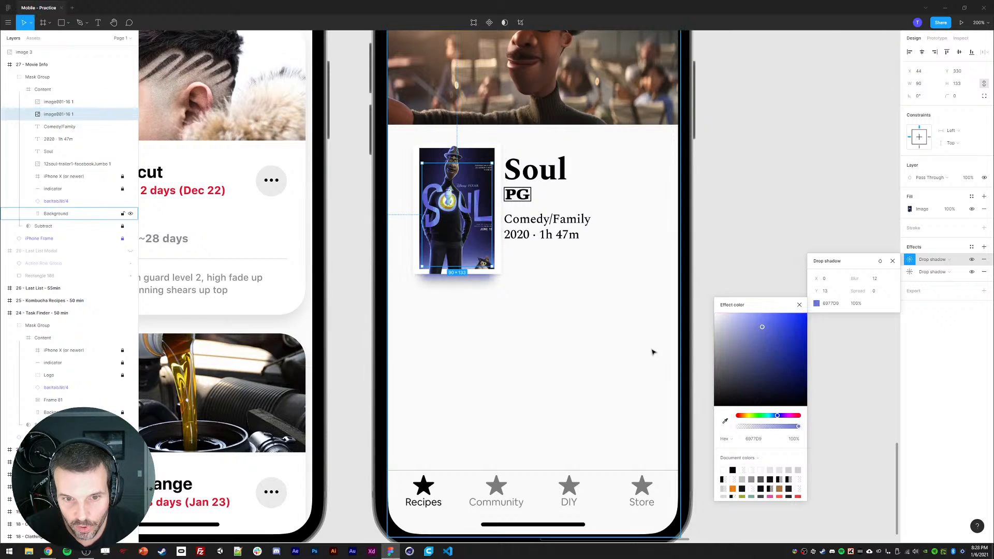
{"action": "left_click", "coordinate": [856, 305]}
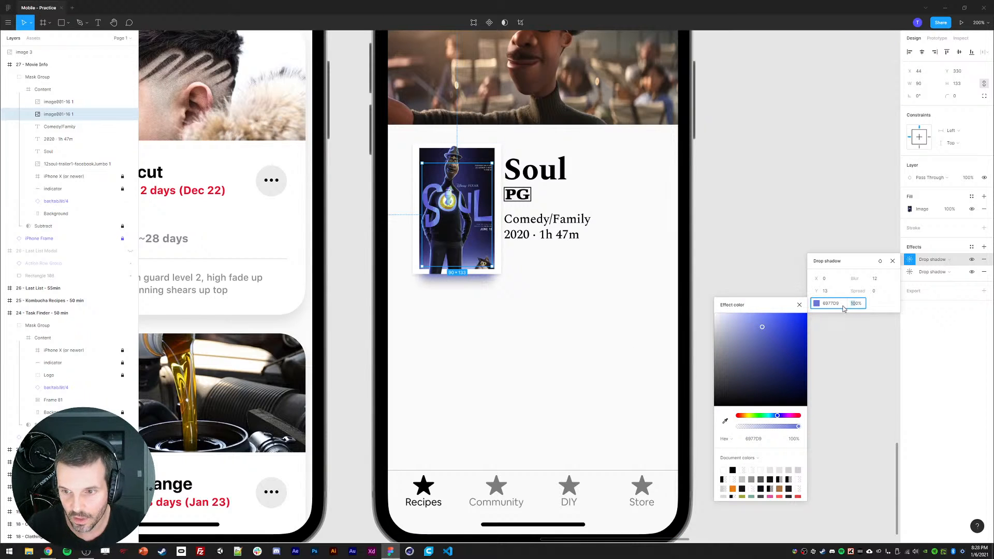
{"action": "key", "text": "Return"}
{"action": "left_click", "coordinate": [706, 300]}
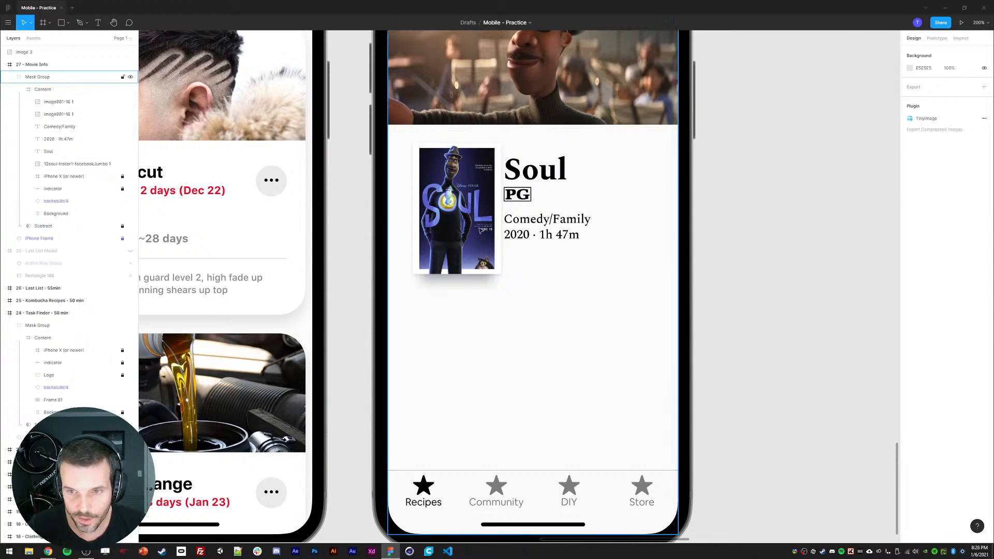
Step: Set the poster copy's second shadow color to 5A59CB, sampled from the poster, at 29% opacity
{"action": "left_click", "coordinate": [457, 222], "text": "ctrl"}
{"action": "left_click", "coordinate": [112, 116]}
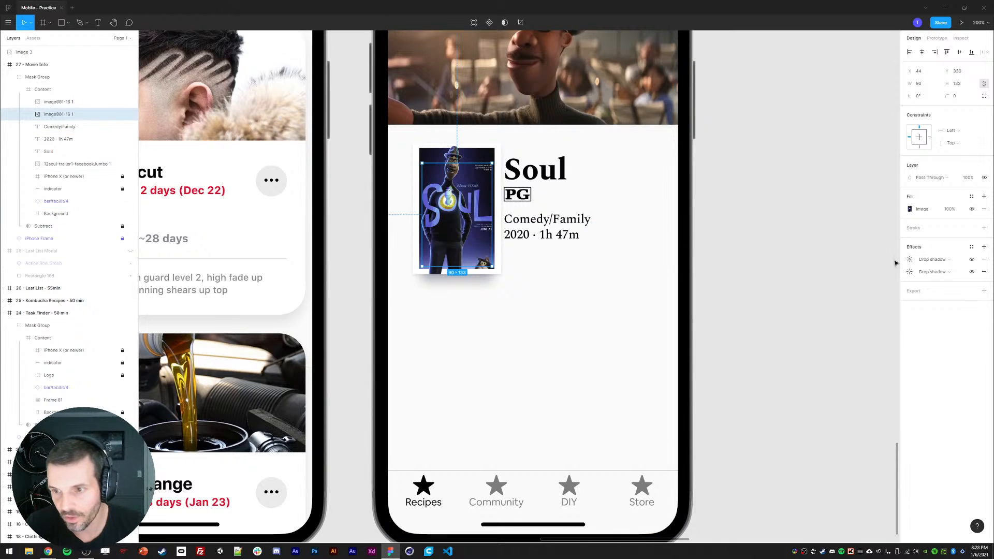
{"action": "left_click", "coordinate": [909, 273]}
{"action": "left_click", "coordinate": [816, 316]}
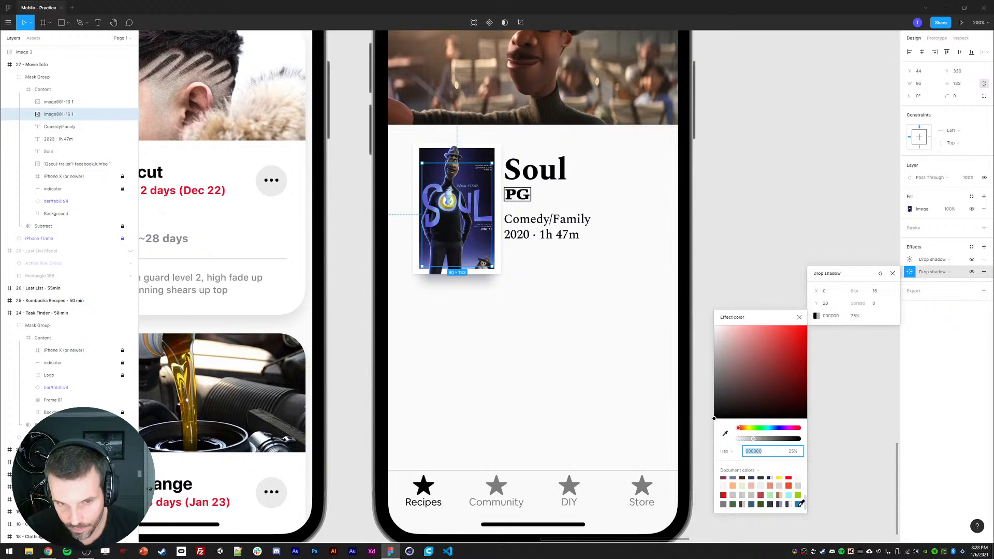
{"action": "left_click", "coordinate": [799, 505]}
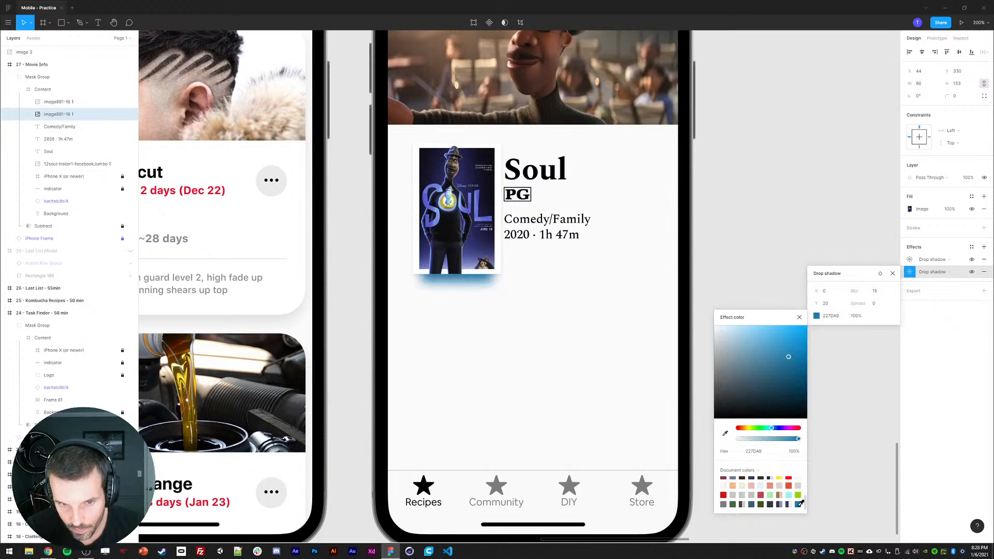
{"action": "left_click", "coordinate": [747, 439]}
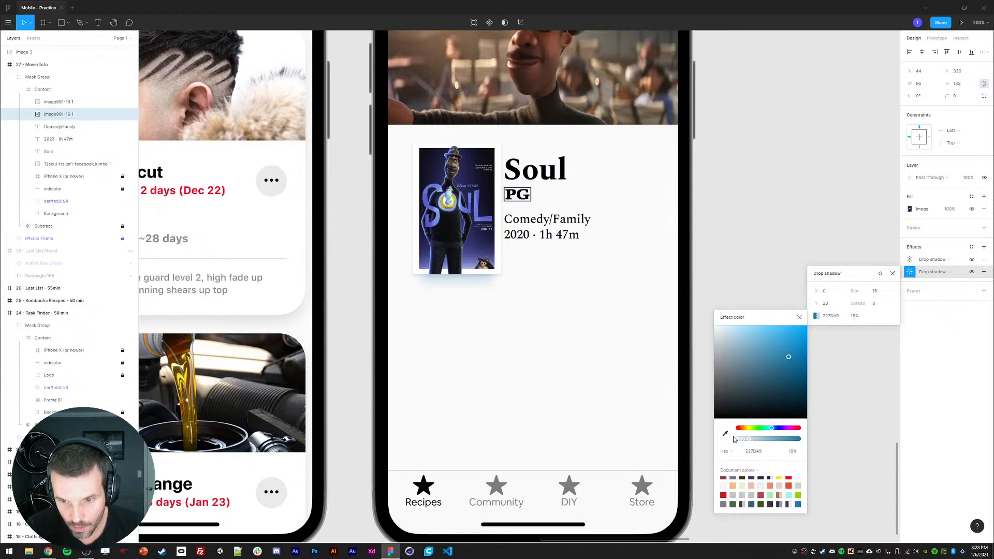
{"action": "left_click", "coordinate": [725, 433]}
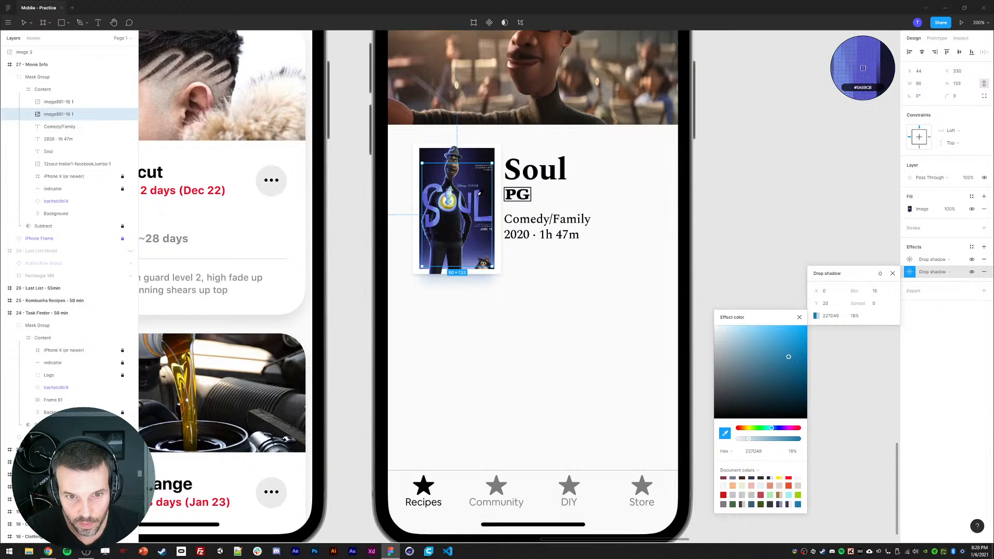
{"action": "left_click", "coordinate": [863, 68]}
{"action": "left_click", "coordinate": [747, 439]}
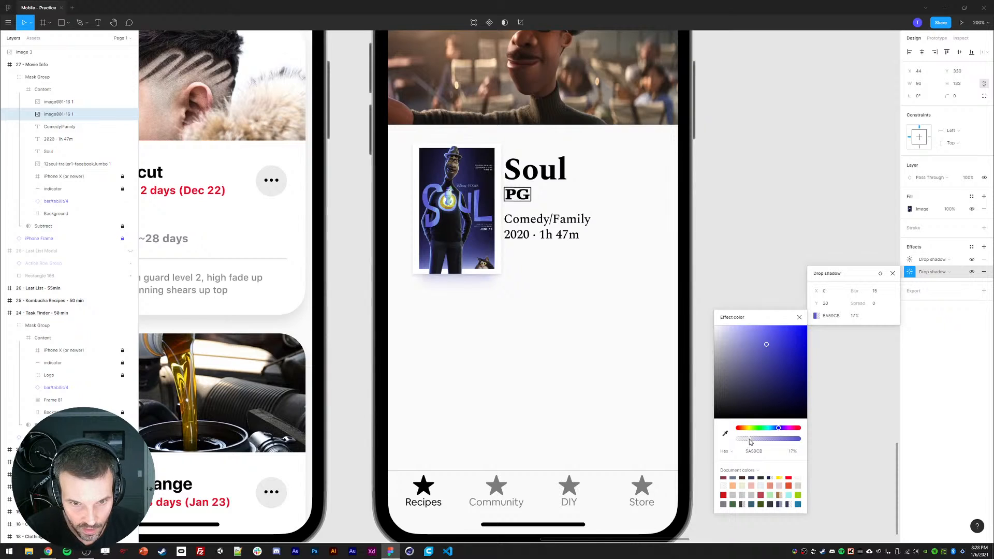
{"action": "left_click_drag", "start_coordinate": [750, 441], "coordinate": [761, 440]}
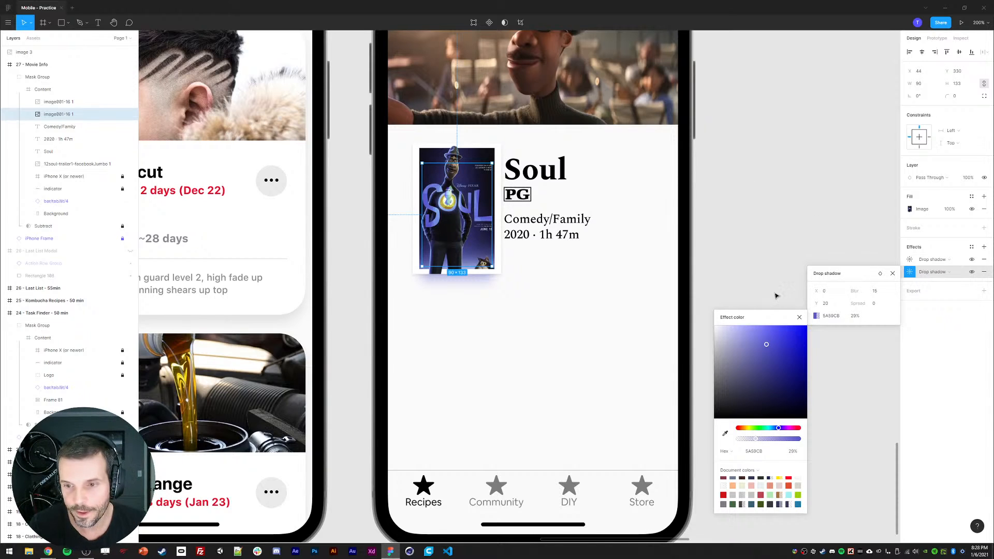
{"action": "left_click", "coordinate": [770, 275]}
{"action": "key", "text": "shift+0"}
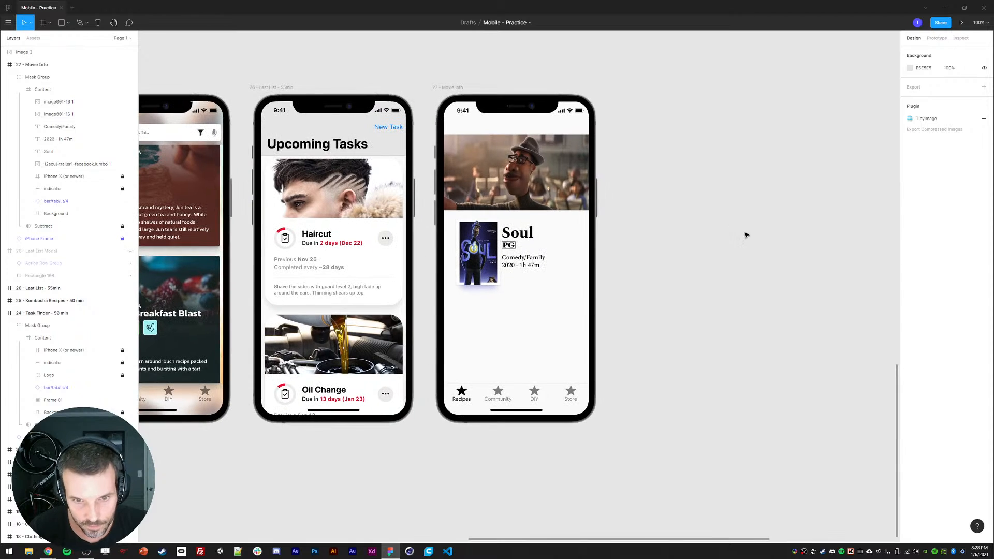
Step: Group the two poster images and move the group left and up so it overlaps the banner's bottom edge
{"action": "left_click", "coordinate": [72, 101]}
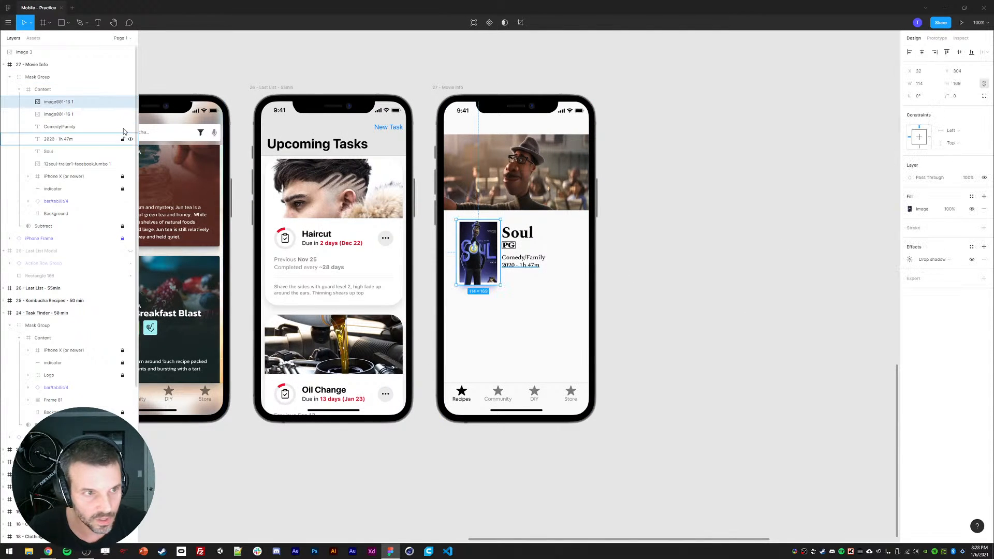
{"action": "left_click", "coordinate": [72, 114], "text": "shift"}
{"action": "key", "text": "ctrl+g"}
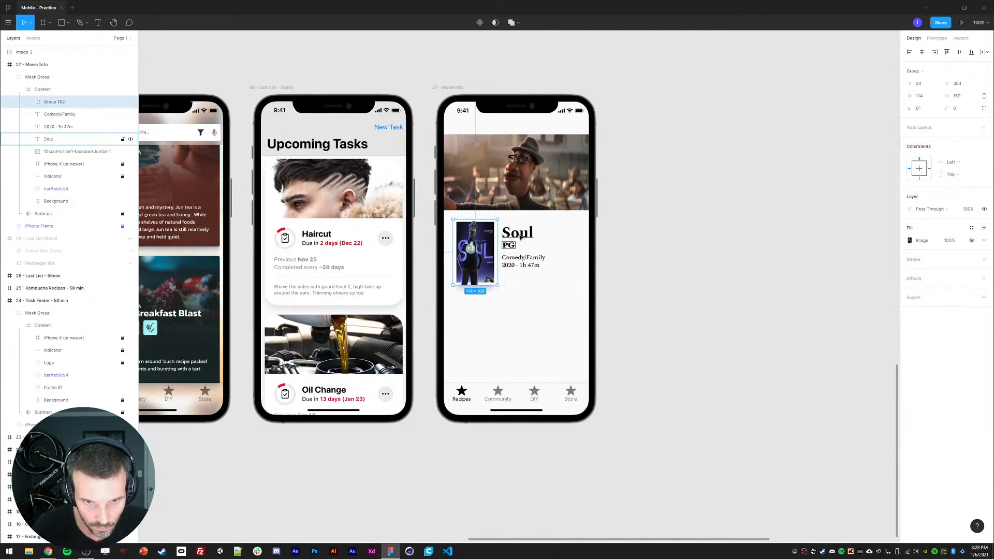
{"action": "left_click_drag", "start_coordinate": [468, 246], "coordinate": [459, 237]}
{"action": "key", "text": "shift+Right"}
{"action": "key", "text": "Right"}
{"action": "key", "text": "Right"}
{"action": "key", "text": "Right"}
{"action": "key", "text": "Right"}
{"action": "key", "text": "Right"}
{"action": "key", "text": "Right"}
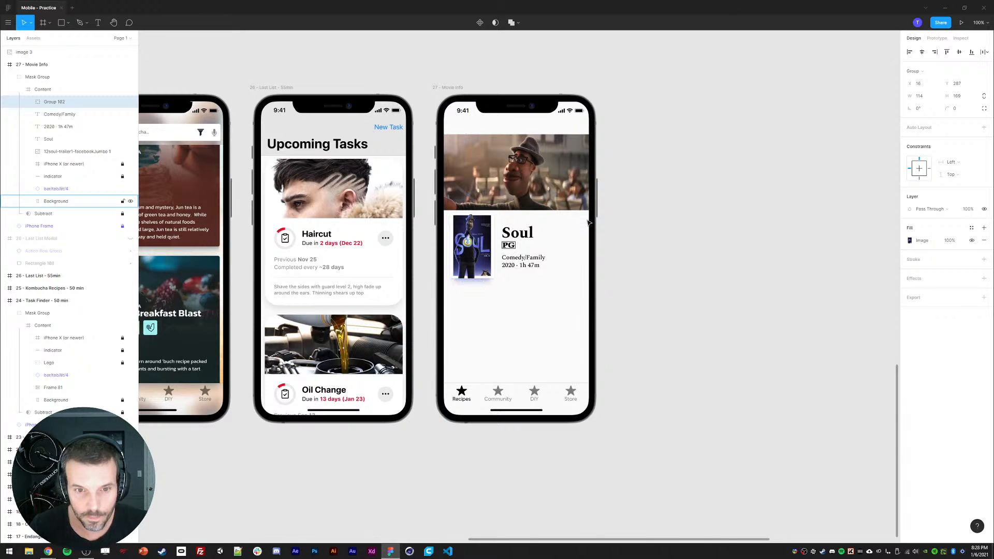
{"action": "key", "text": "Up"}
{"action": "key", "text": "Up"}
{"action": "key", "text": "Up"}
{"action": "key", "text": "Up"}
{"action": "key", "text": "Up"}
{"action": "key", "text": "Up"}
{"action": "key", "text": "Up"}
{"action": "key", "text": "shift+Up"}
{"action": "key", "text": "shift+Up"}
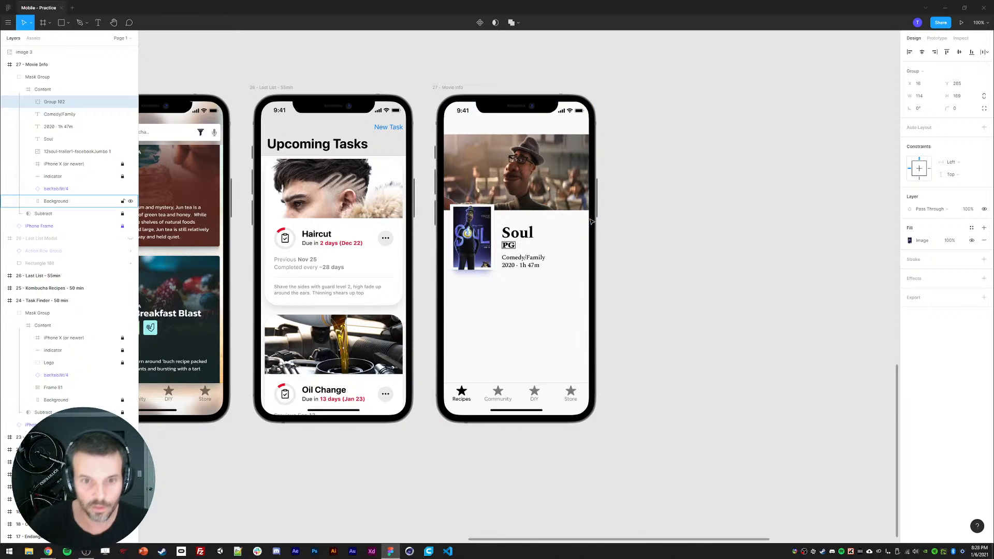
{"action": "left_click", "coordinate": [641, 214]}
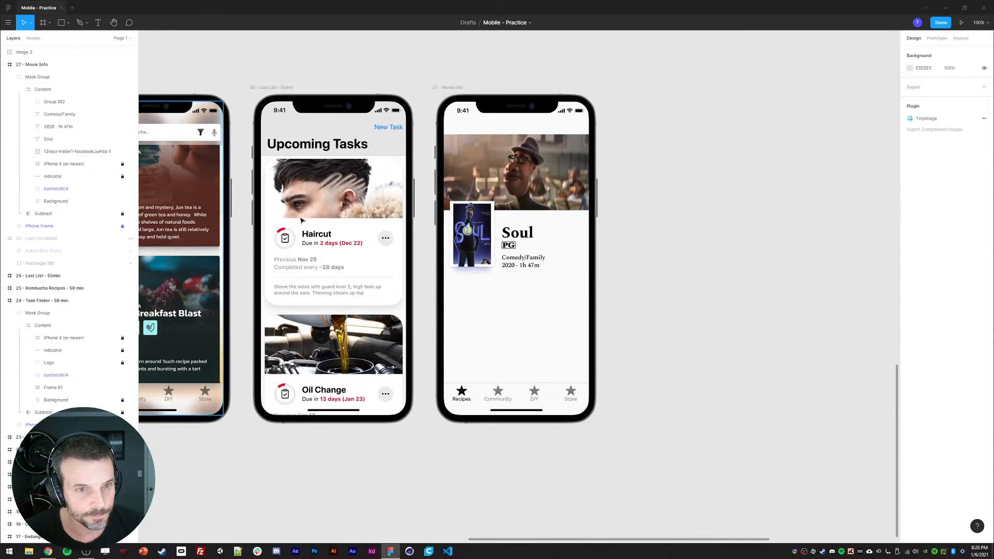
Step: Add a second drop shadow to the larger poster image and set its first shadow's Y offset to -4
{"action": "double_click", "coordinate": [476, 220]}
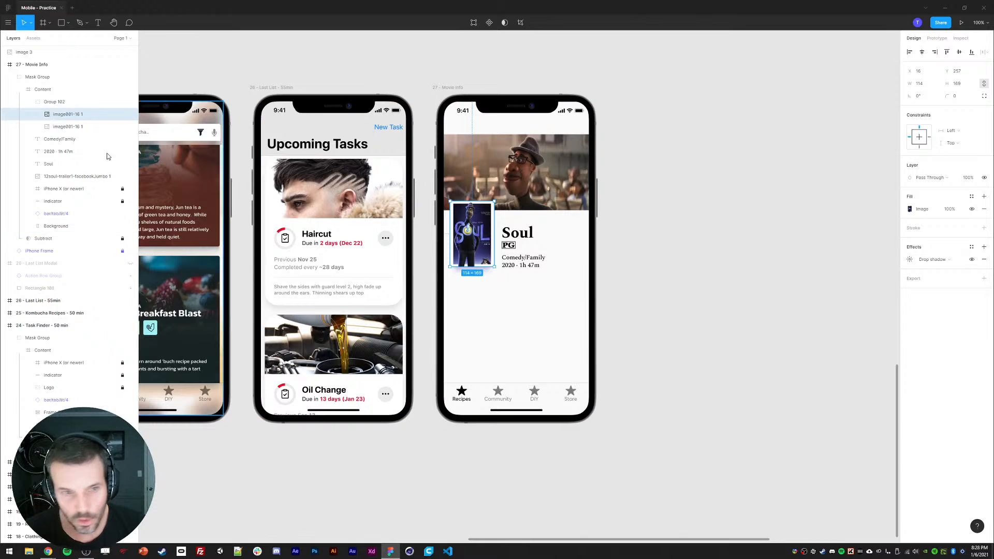
{"action": "left_click", "coordinate": [983, 250]}
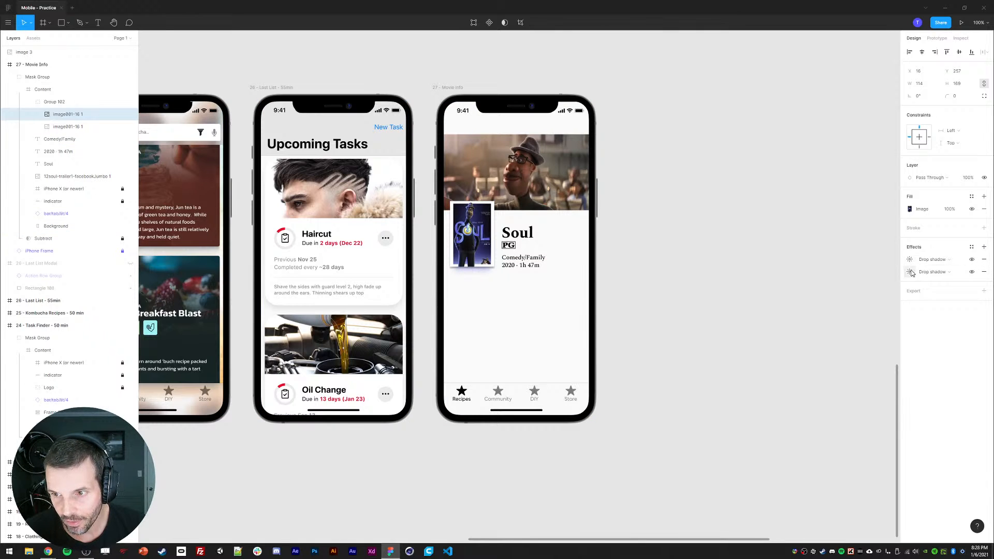
{"action": "left_click", "coordinate": [910, 259]}
{"action": "left_click", "coordinate": [864, 280]}
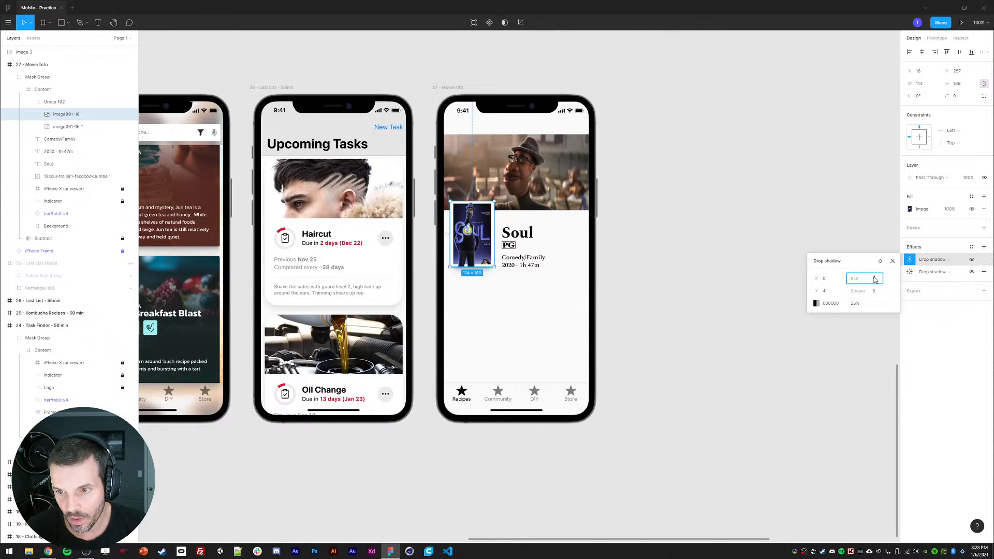
{"action": "left_click", "coordinate": [825, 292]}
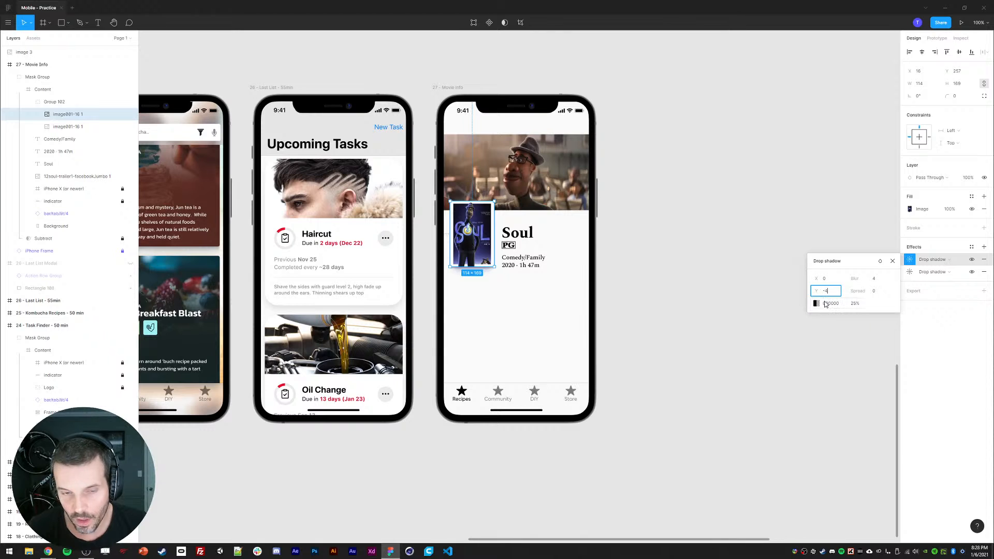
{"action": "type", "text": "-4"}
{"action": "key", "text": "Return"}
Step: Change the larger poster's first shadow to a Y offset of -12, adjust its blur, and set opacity to 55%
{"action": "left_click", "coordinate": [874, 280]}
{"action": "type", "text": "12"}
{"action": "key", "text": "Return"}
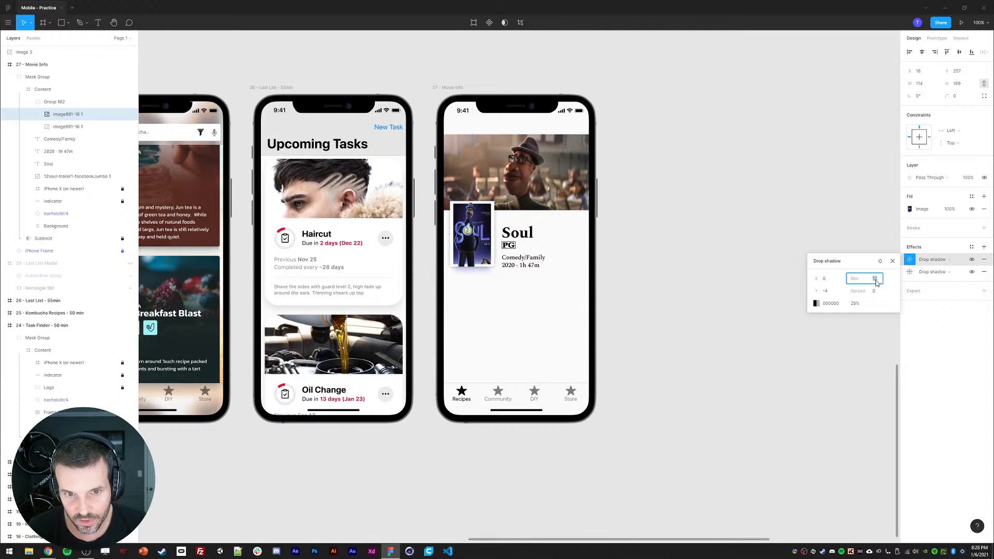
{"action": "left_click", "coordinate": [826, 292]}
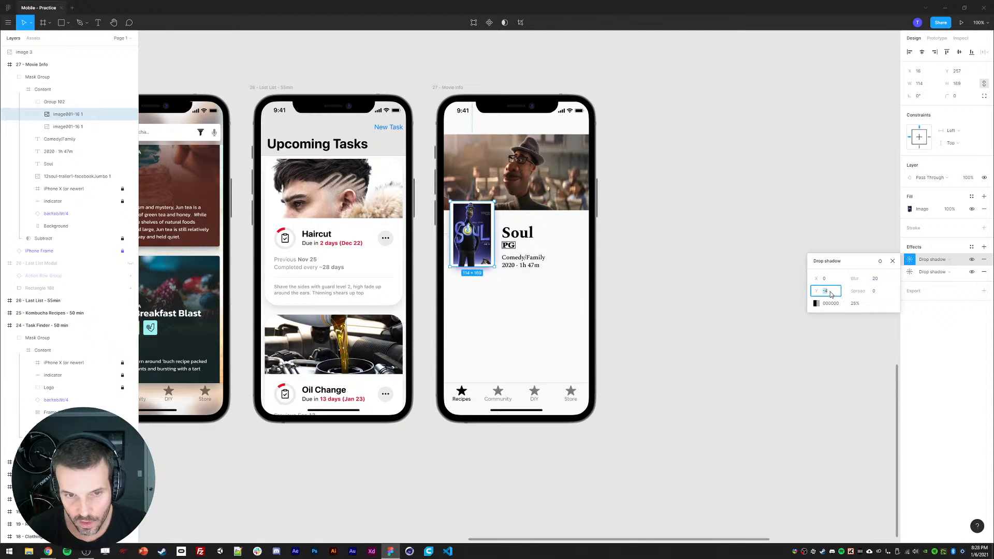
{"action": "type", "text": "-12"}
{"action": "key", "text": "Return"}
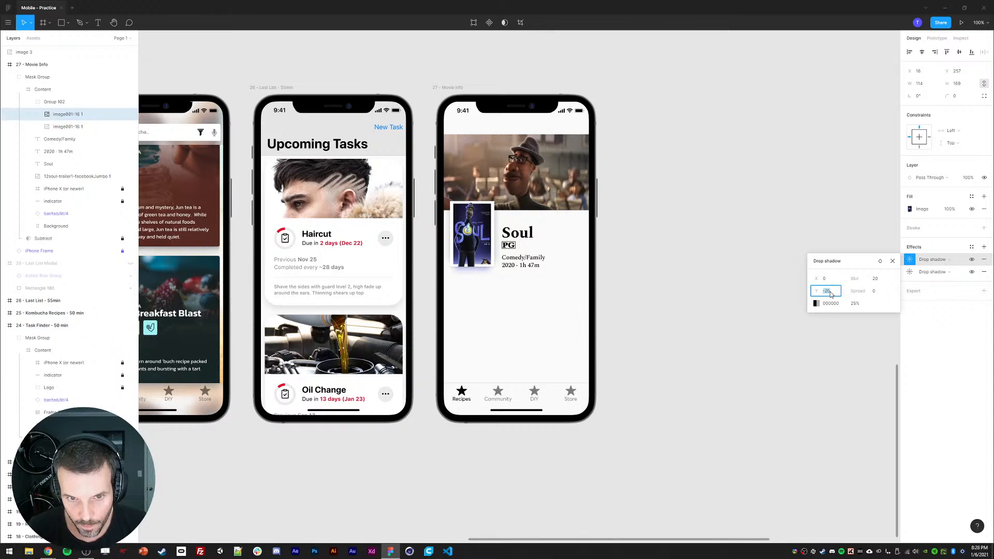
{"action": "left_click", "coordinate": [857, 278]}
{"action": "type", "text": "12"}
{"action": "key", "text": "Return"}
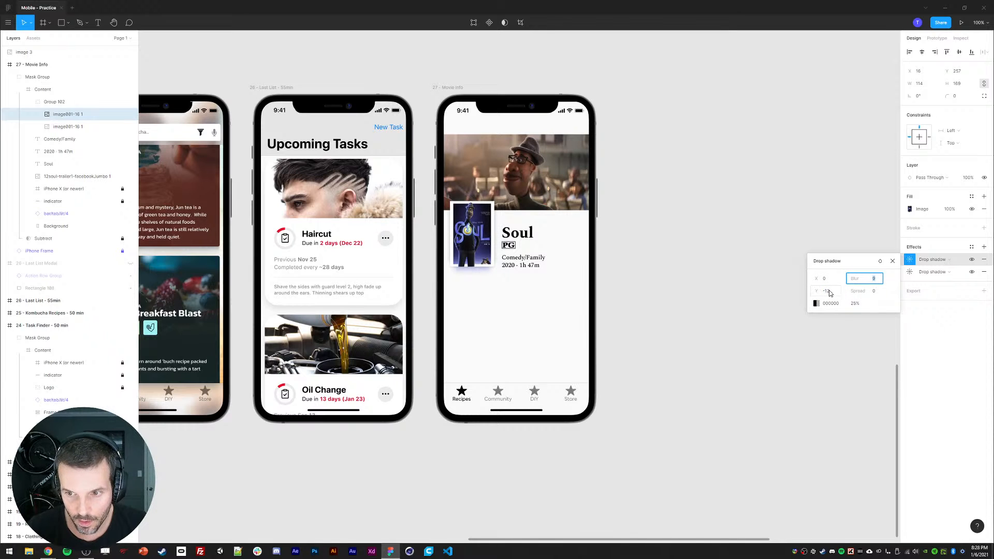
{"action": "left_click", "coordinate": [829, 293]}
{"action": "left_click", "coordinate": [853, 306]}
{"action": "type", "text": "35"}
{"action": "key", "text": "Return"}
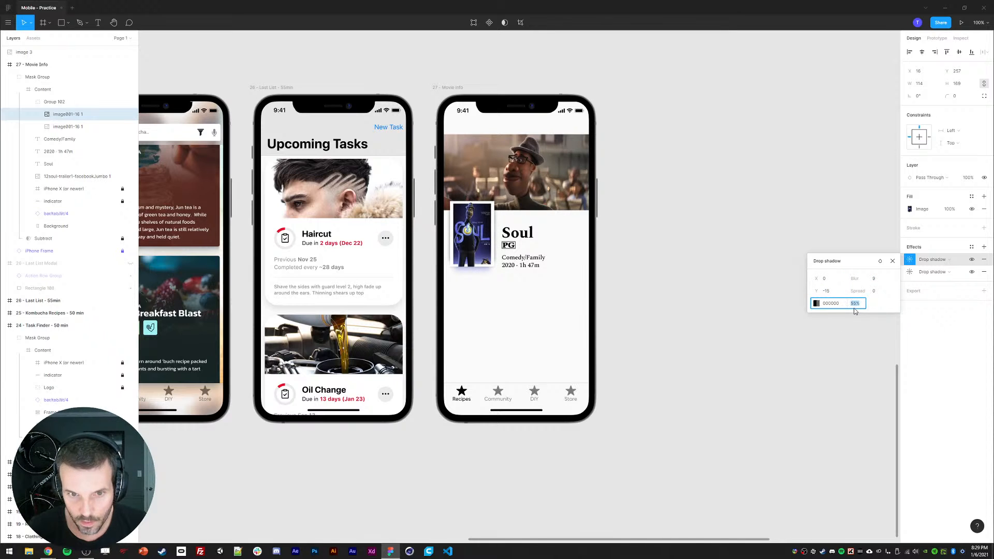
Step: Fine-tune the first shadow's negative Y offset and set its blur to 17
{"action": "left_click", "coordinate": [829, 293]}
{"action": "key", "text": "Down"}
{"action": "key", "text": "Down"}
{"action": "key", "text": "Up"}
{"action": "key", "text": "Up"}
{"action": "key", "text": "shift+Up"}
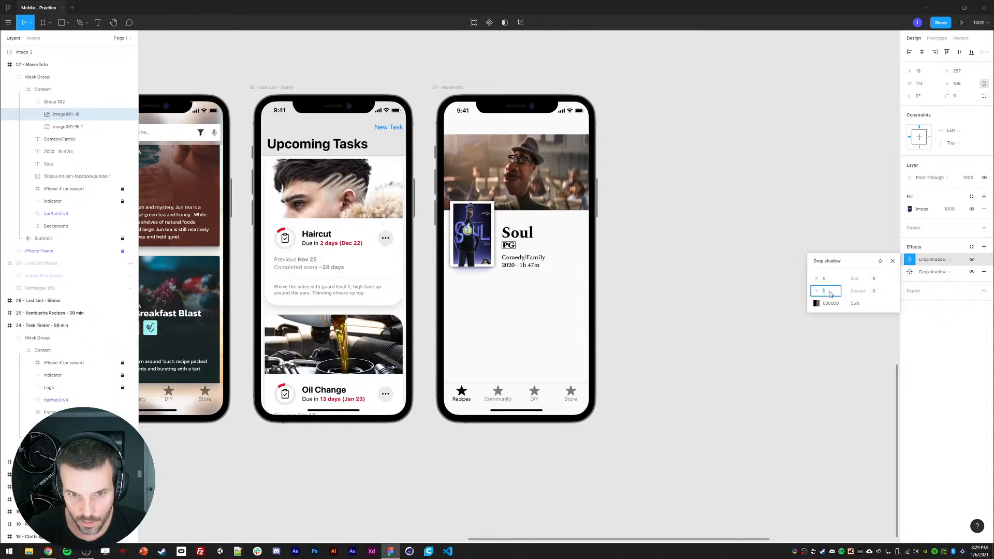
{"action": "key", "text": "Down"}
{"action": "key", "text": "Down"}
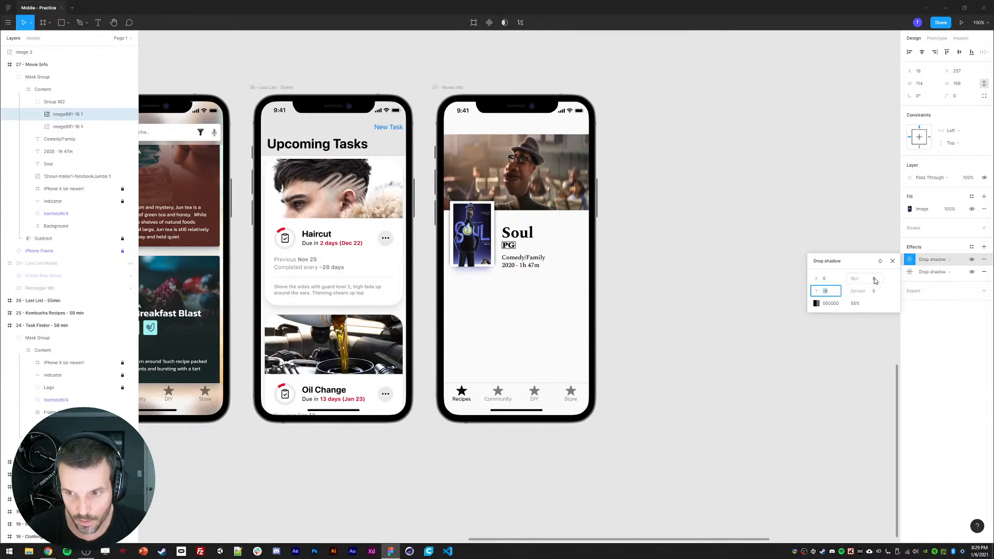
{"action": "left_click", "coordinate": [875, 280]}
{"action": "left_click", "coordinate": [829, 295]}
{"action": "key", "text": "shift+Down"}
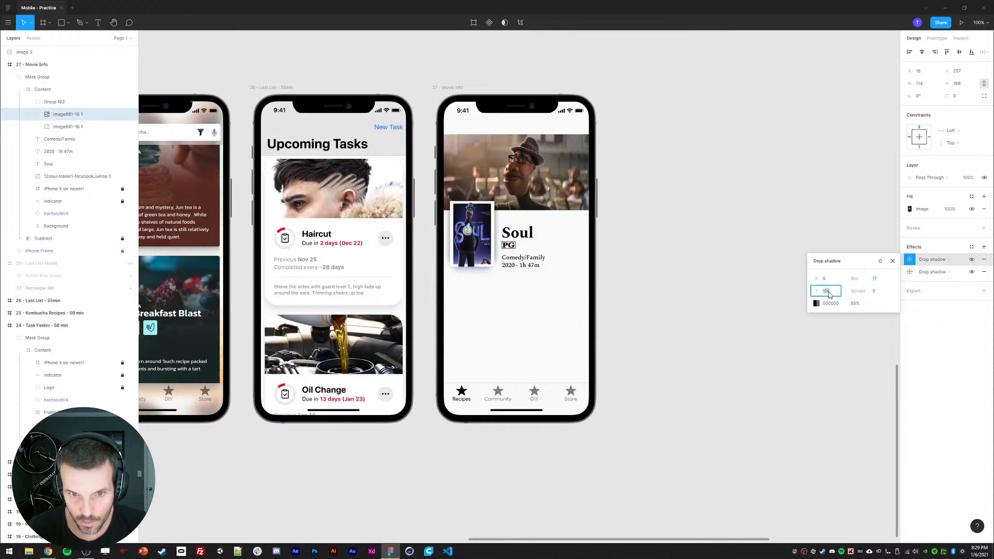
{"action": "key", "text": "shift+Up"}
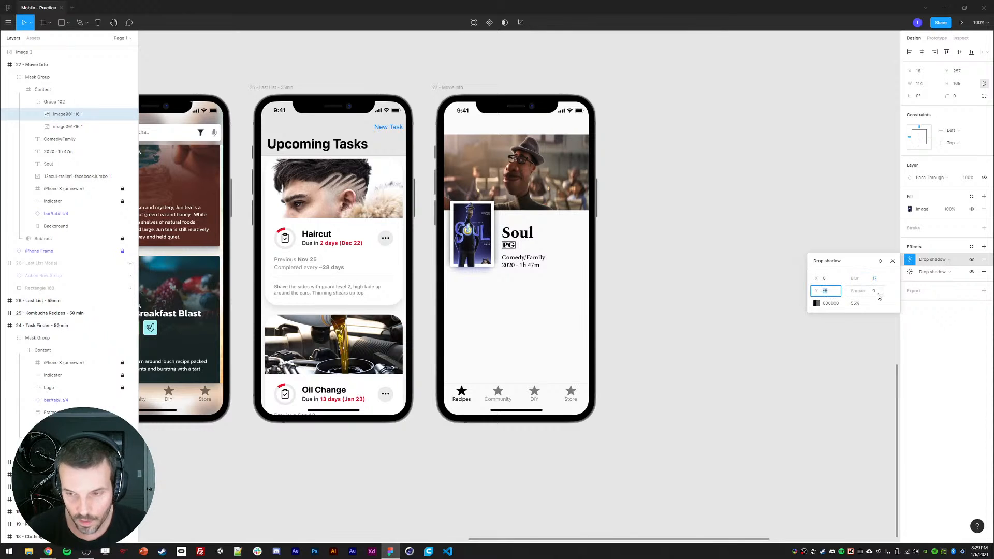
{"action": "left_click", "coordinate": [894, 261]}
Step: Set the Soul title's font size to 30
{"action": "left_click", "coordinate": [793, 218]}
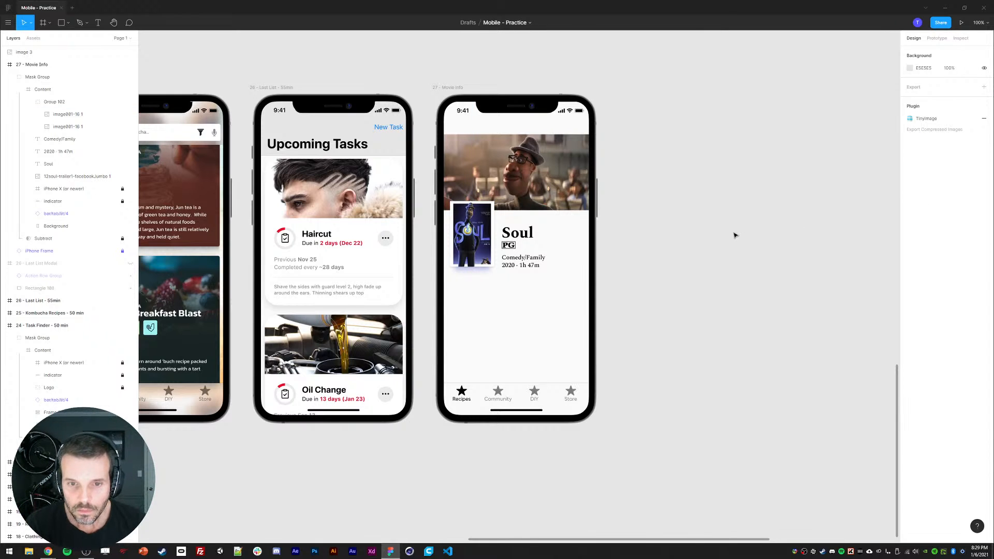
{"action": "left_click", "coordinate": [524, 233]}
{"action": "left_click", "coordinate": [961, 221]}
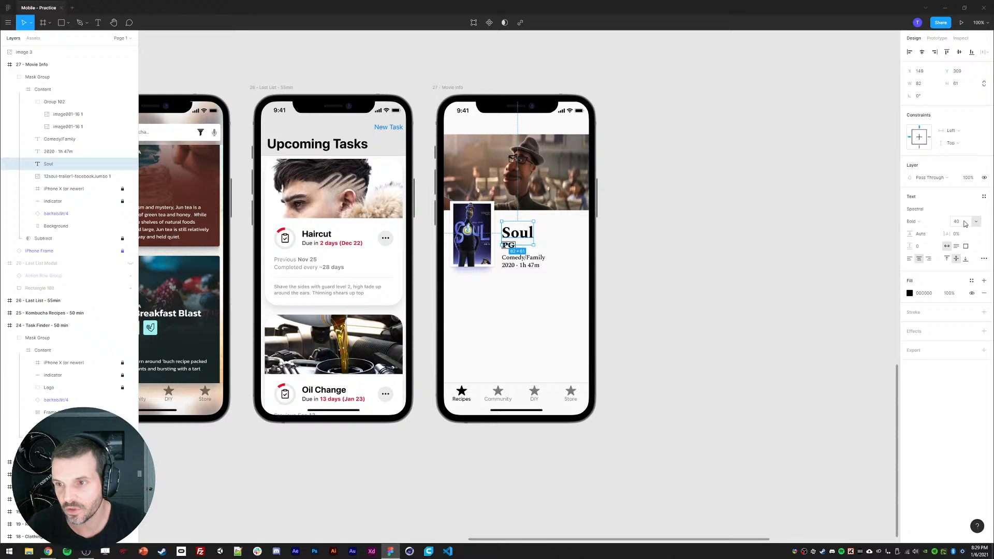
{"action": "key", "text": "Return"}
{"action": "left_click", "coordinate": [824, 221]}
Step: Left-align the title, genre and year text layers with each other
{"action": "left_click", "coordinate": [517, 233], "text": "ctrl"}
{"action": "left_click", "coordinate": [511, 258], "text": "shift"}
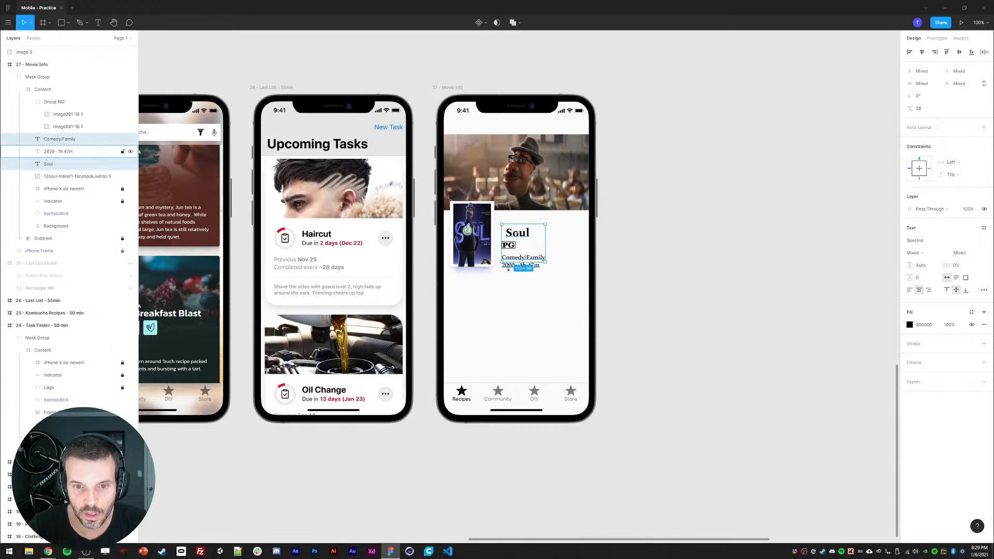
{"action": "left_click", "coordinate": [508, 267], "text": "shift"}
{"action": "left_click", "coordinate": [910, 259]}
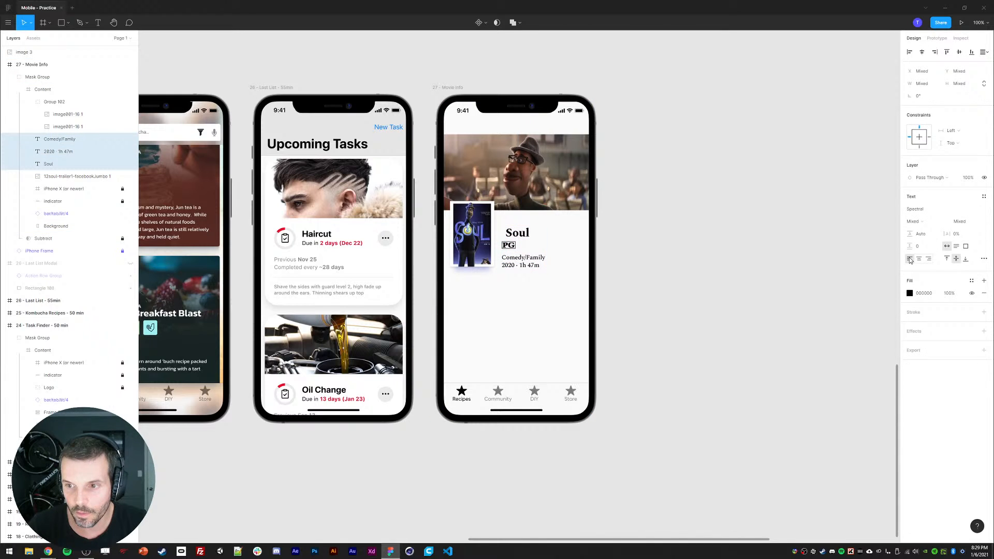
{"action": "left_click", "coordinate": [910, 52]}
{"action": "left_click", "coordinate": [815, 154]}
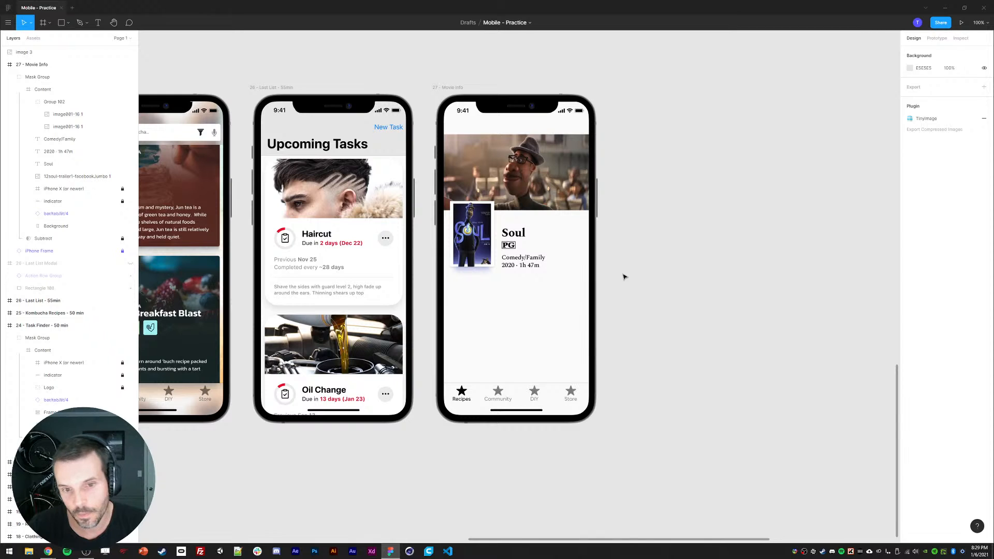
Step: Nudge the PG rating badge up 3 pixels
{"action": "left_click", "coordinate": [513, 238]}
{"action": "left_click", "coordinate": [510, 248], "text": "shift"}
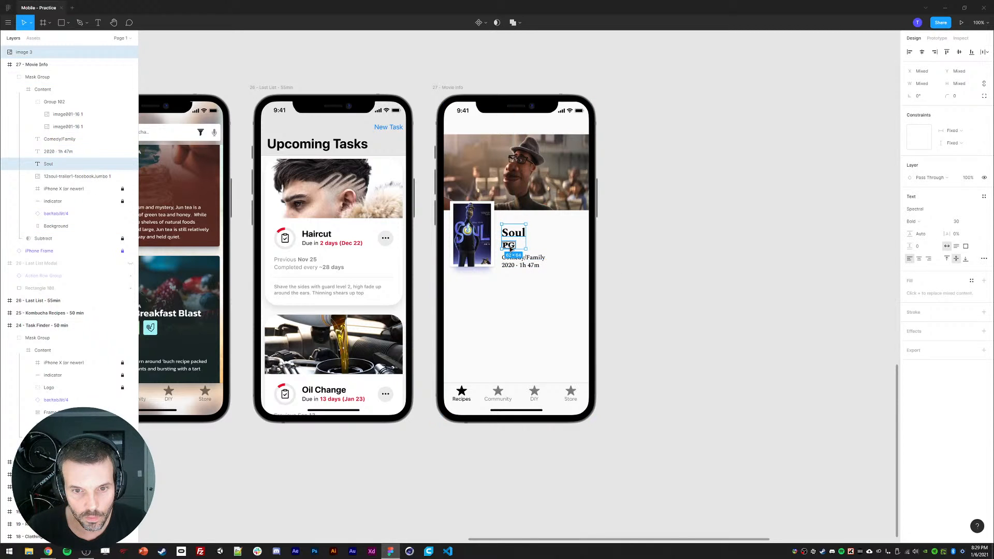
{"action": "left_click", "coordinate": [576, 238]}
{"action": "left_click", "coordinate": [510, 246]}
{"action": "key", "text": "Up"}
{"action": "key", "text": "Up"}
{"action": "key", "text": "Up"}
{"action": "left_click", "coordinate": [611, 241]}
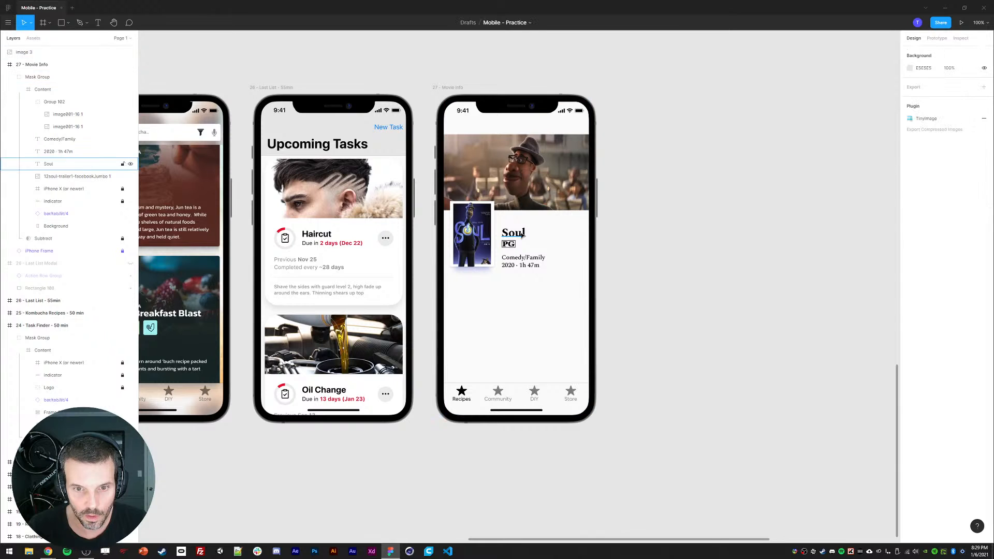
Step: Nudge the genre and year lines up 4 pixels together
{"action": "left_click", "coordinate": [514, 233]}
{"action": "left_click", "coordinate": [525, 258]}
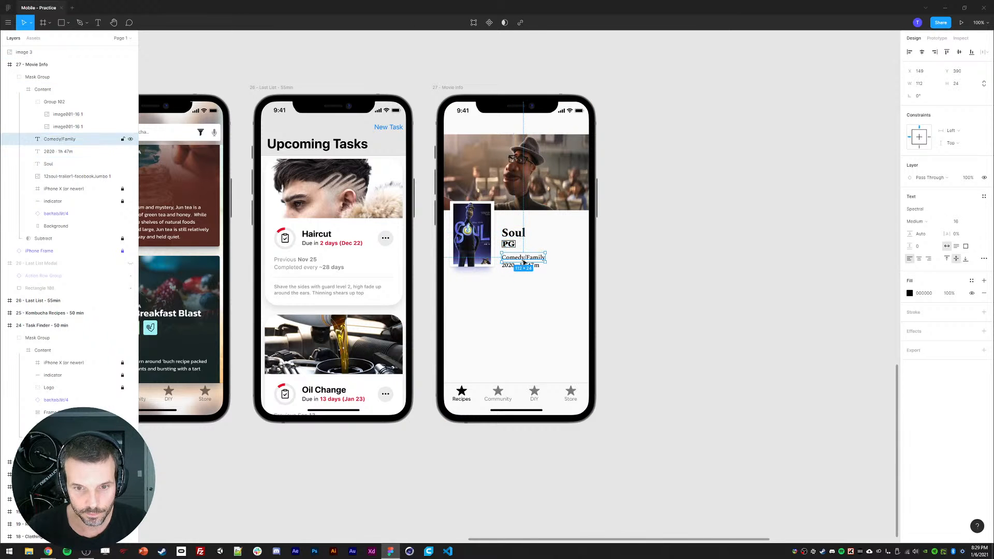
{"action": "left_click", "coordinate": [510, 265], "text": "shift"}
{"action": "key", "text": "Up"}
{"action": "key", "text": "Up"}
{"action": "key", "text": "Up"}
{"action": "key", "text": "Up"}
{"action": "key", "text": "Up"}
{"action": "key", "text": "Up"}
{"action": "key", "text": "Up"}
{"action": "key", "text": "Up"}
{"action": "key", "text": "Up"}
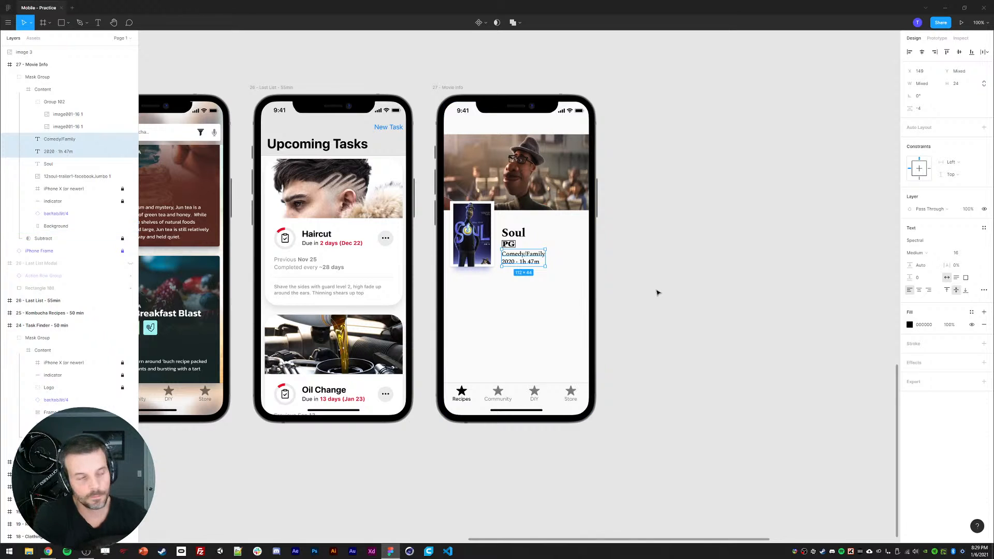
Step: Switch to the browser, search Google Fonts for Spectral and review its suggested font pairings
{"action": "left_click", "coordinate": [48, 551]}
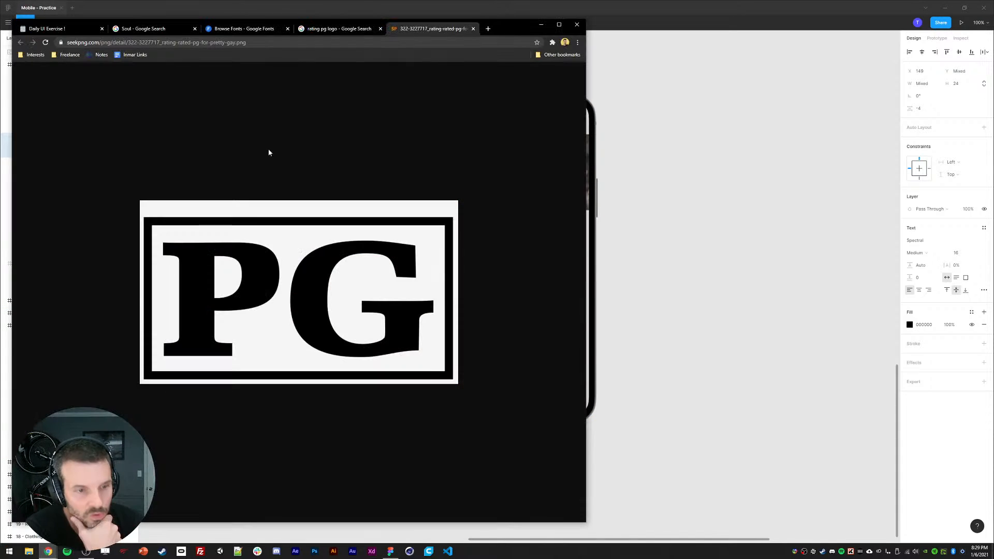
{"action": "key", "text": "ctrl+w"}
{"action": "key", "text": "ctrl+w"}
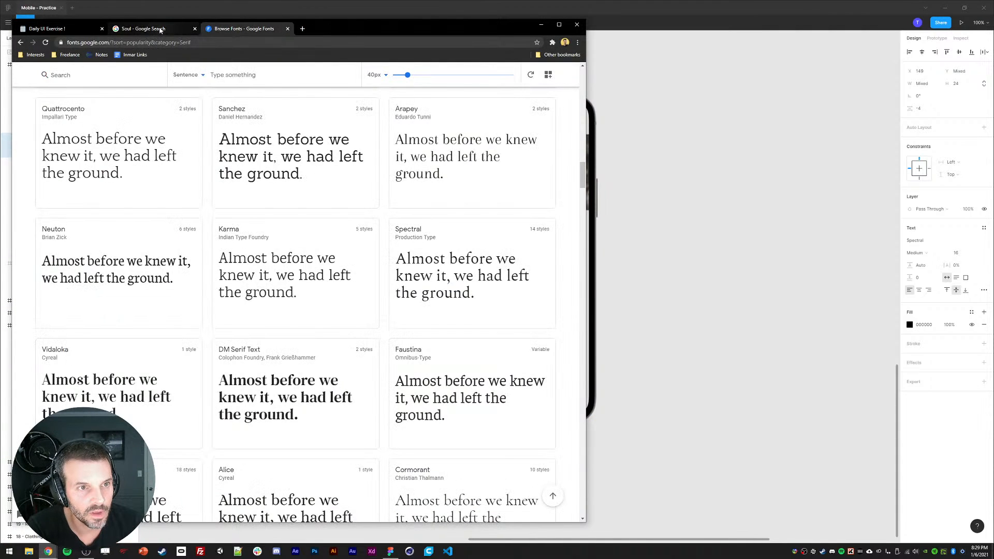
{"action": "key", "text": "ctrl+w"}
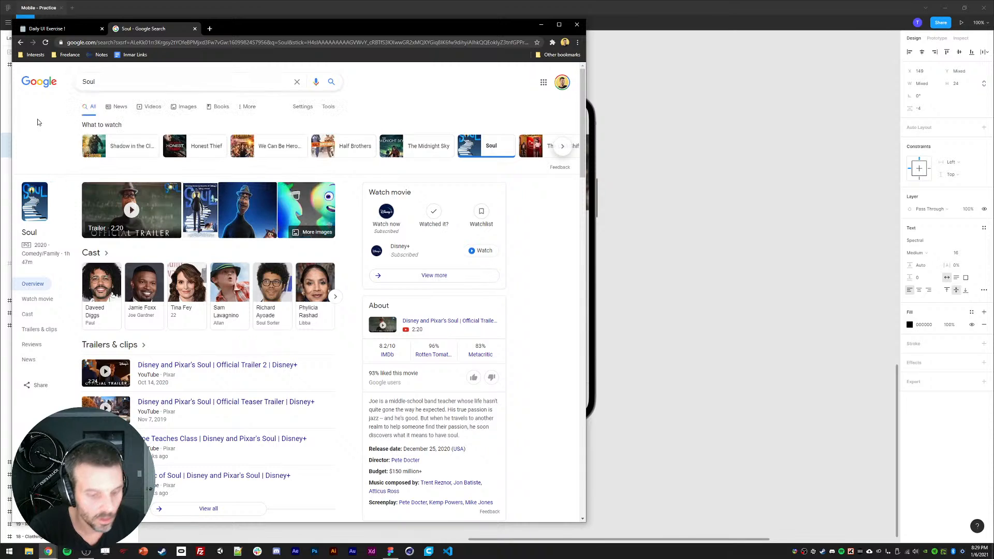
{"action": "key", "text": "ctrl+shift+t"}
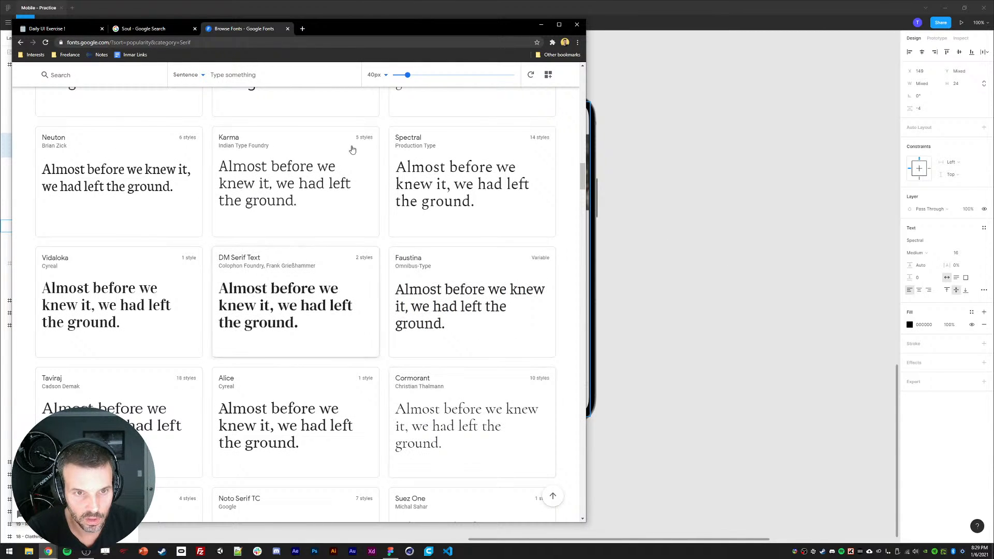
{"action": "key", "text": "ctrl+f"}
{"action": "type", "text": "s"}
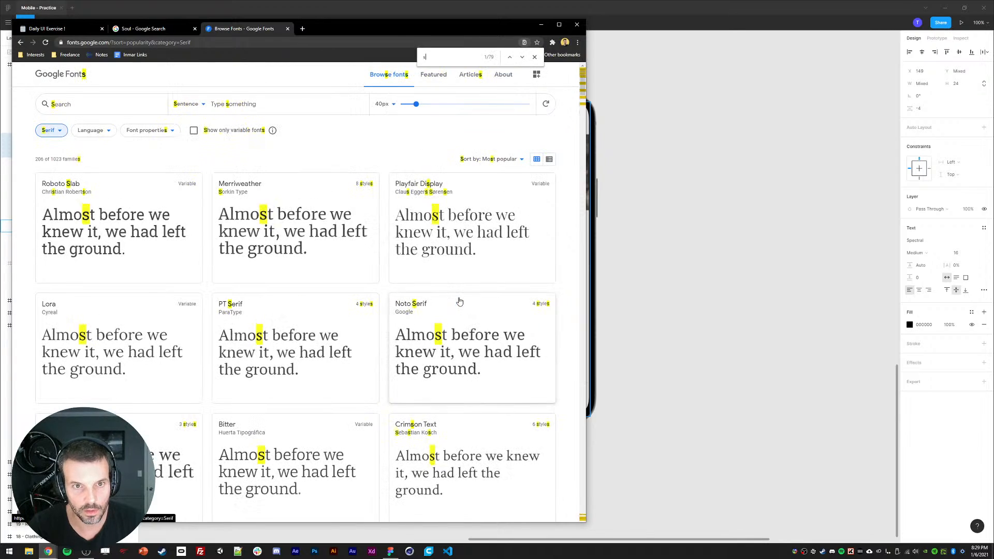
{"action": "type", "text": "pect"}
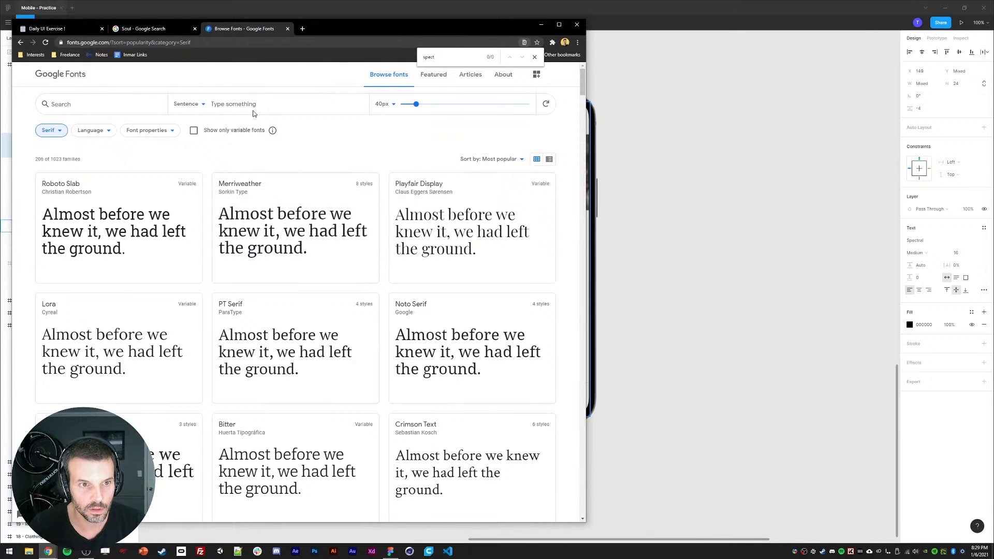
{"action": "type", "text": "spectral"}
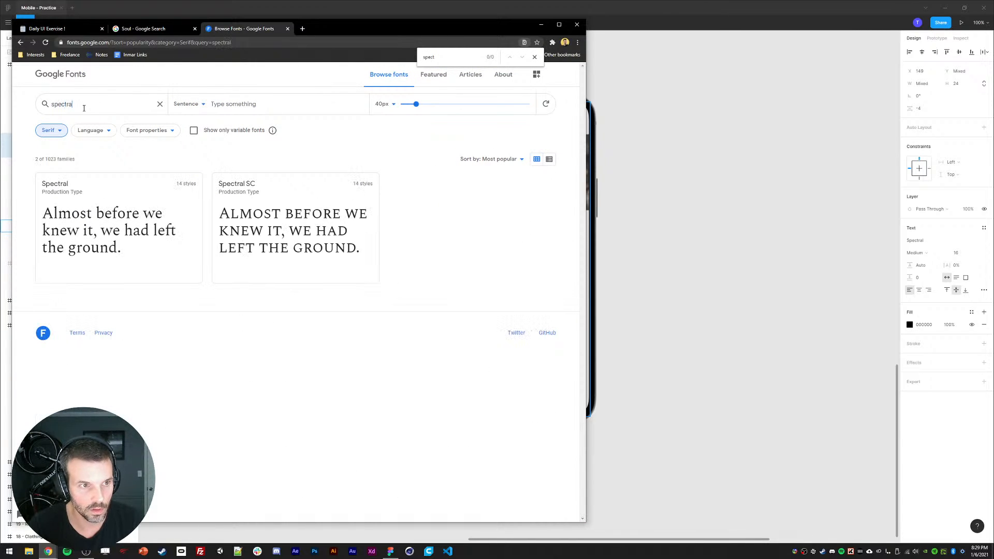
{"action": "left_click", "coordinate": [63, 187]}
{"action": "scroll", "coordinate": [179, 264], "scroll_direction": "down", "scroll_amount": 15}
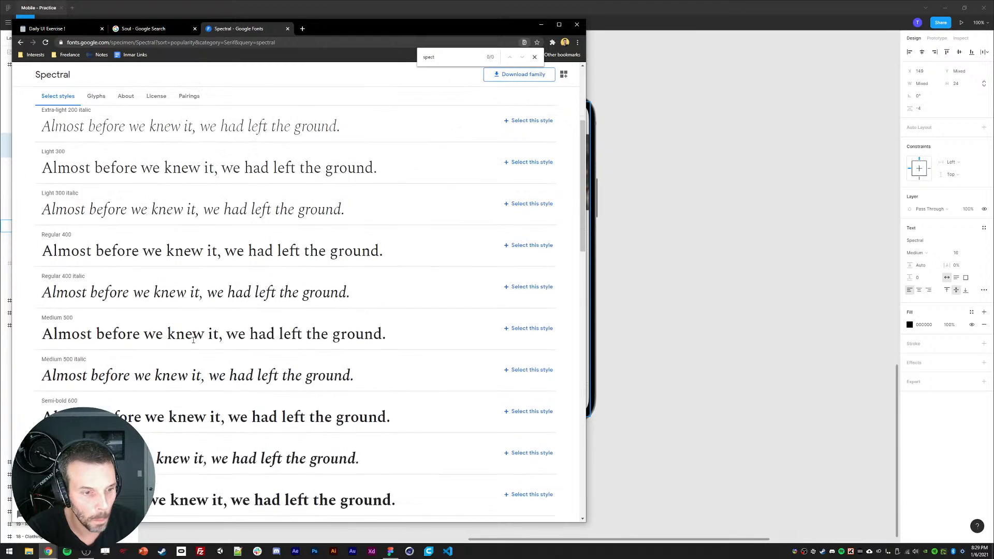
{"action": "scroll", "coordinate": [190, 347], "scroll_direction": "down", "scroll_amount": 10}
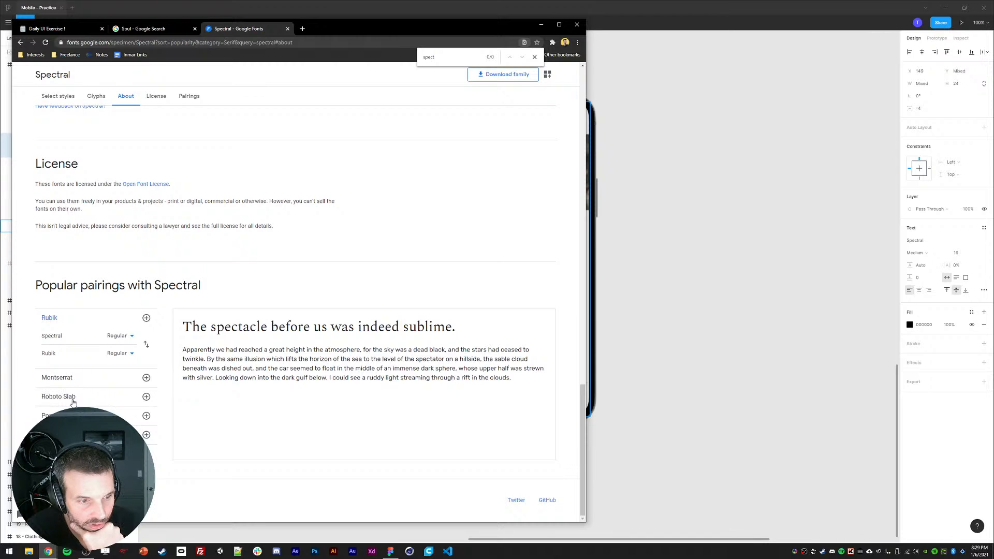
{"action": "left_click", "coordinate": [68, 435]}
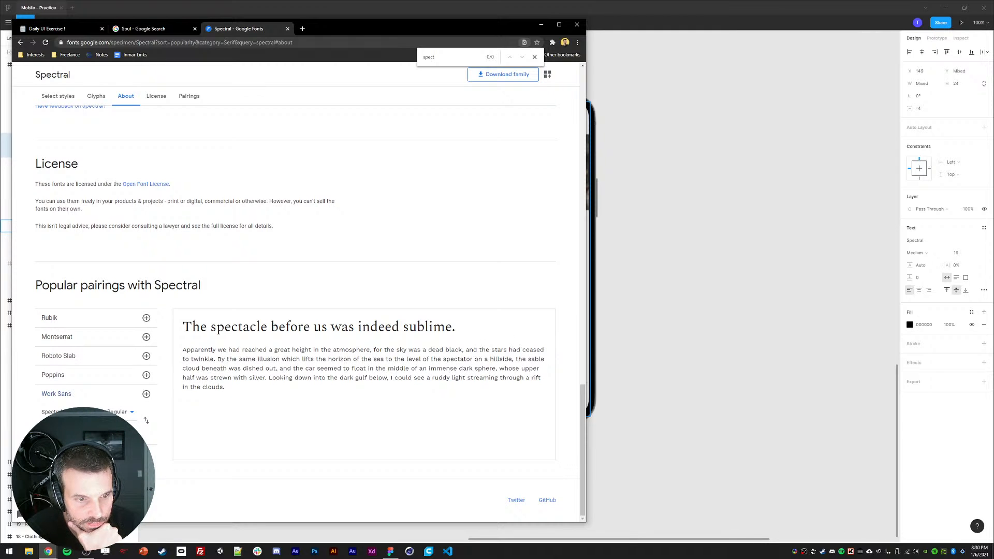
{"action": "left_click", "coordinate": [82, 325]}
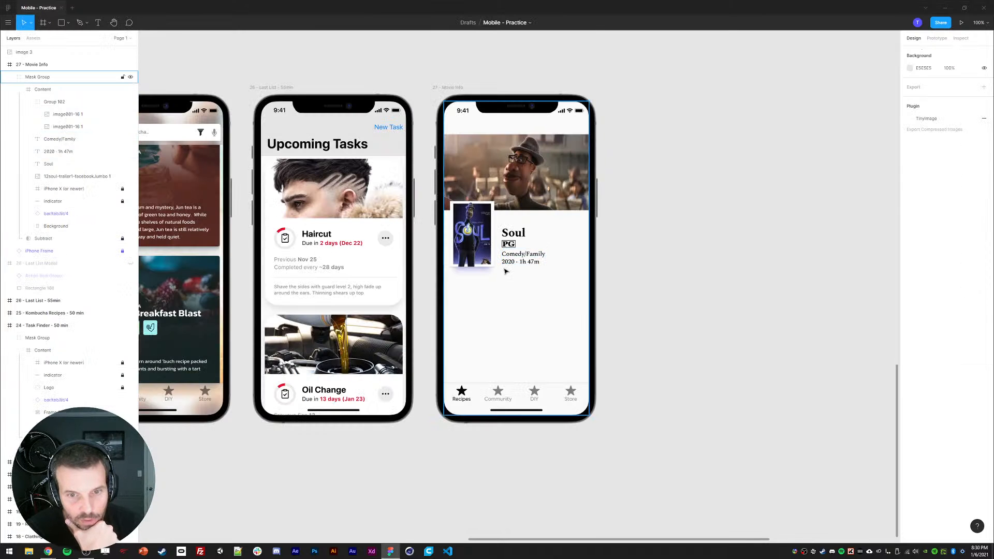
Step: Change the genre and year text layers' font to Rubik Regular
{"action": "key", "text": "alt+Tab"}
{"action": "left_click", "coordinate": [512, 255]}
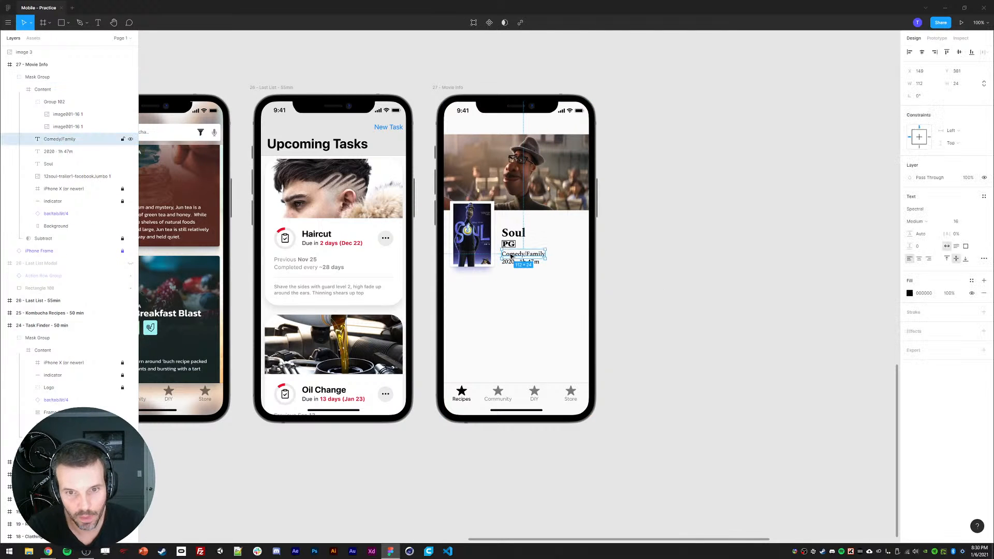
{"action": "left_click", "coordinate": [512, 261], "text": "shift"}
{"action": "left_click", "coordinate": [915, 240]}
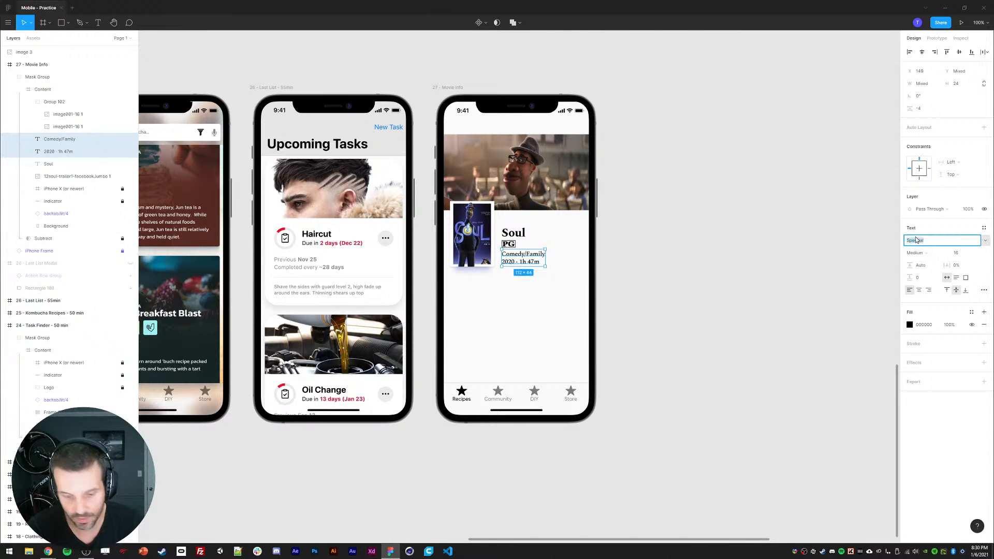
{"action": "type", "text": "Rubik"}
{"action": "key", "text": "Return"}
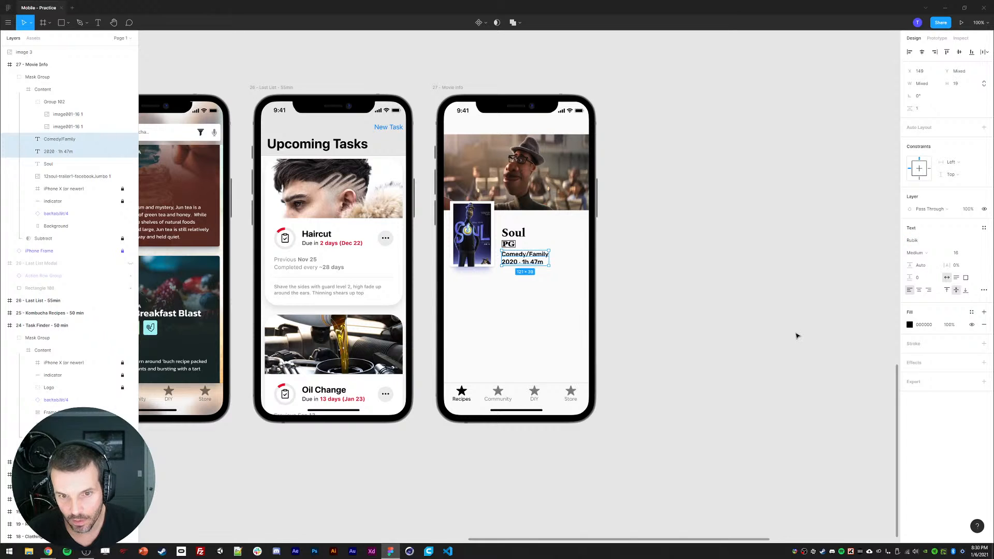
{"action": "left_click", "coordinate": [917, 253]}
{"action": "left_click", "coordinate": [913, 241]}
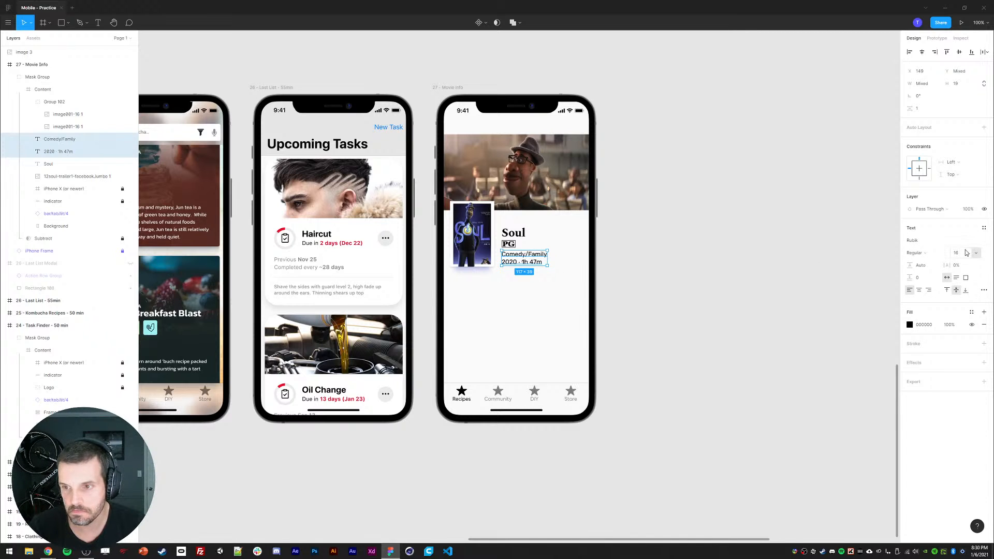
{"action": "left_click", "coordinate": [760, 283]}
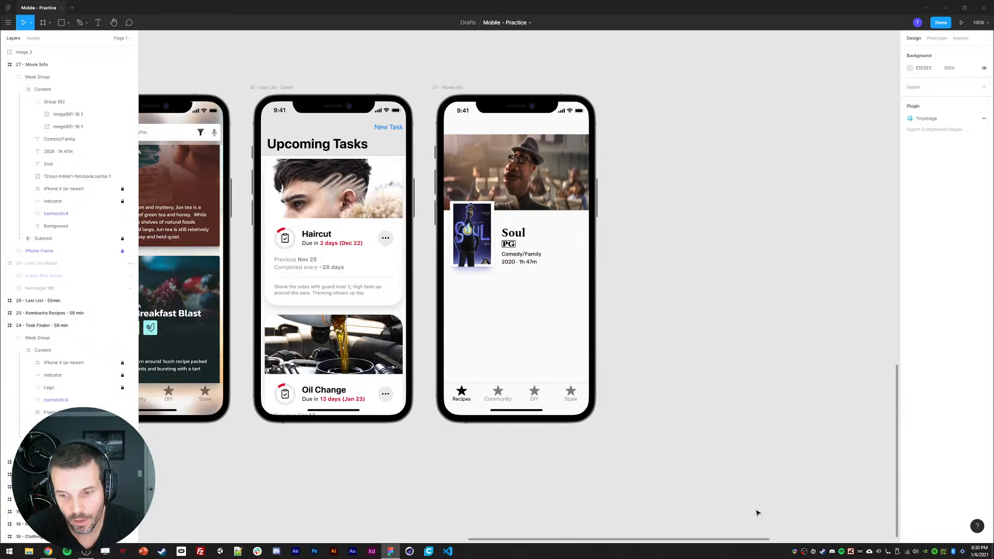
Step: Nudge the Soul title up 10 pixels
{"action": "scroll", "coordinate": [691, 273], "scroll_direction": "left", "scroll_amount": 1}
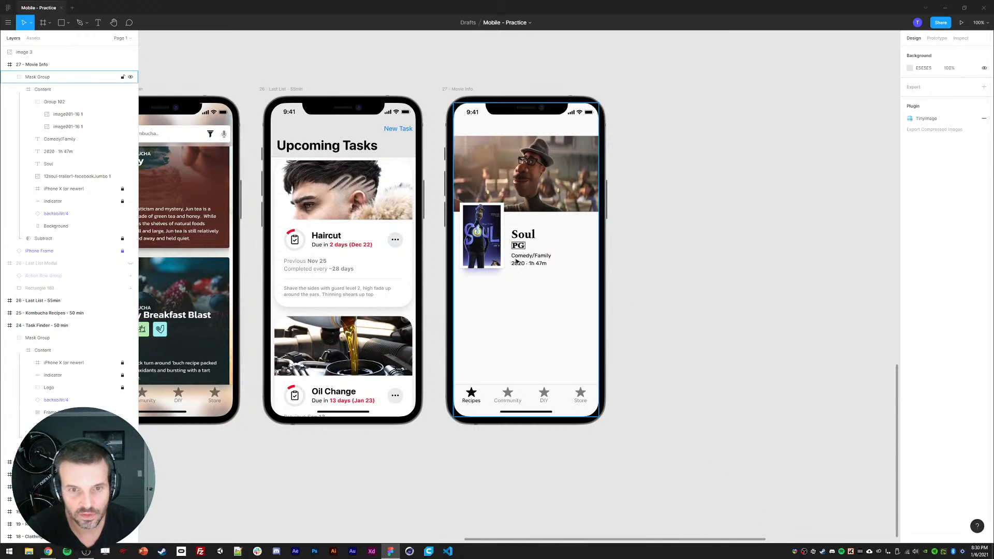
{"action": "left_click", "coordinate": [522, 239], "text": "ctrl"}
{"action": "key", "text": "shift+Up"}
{"action": "left_click", "coordinate": [672, 253]}
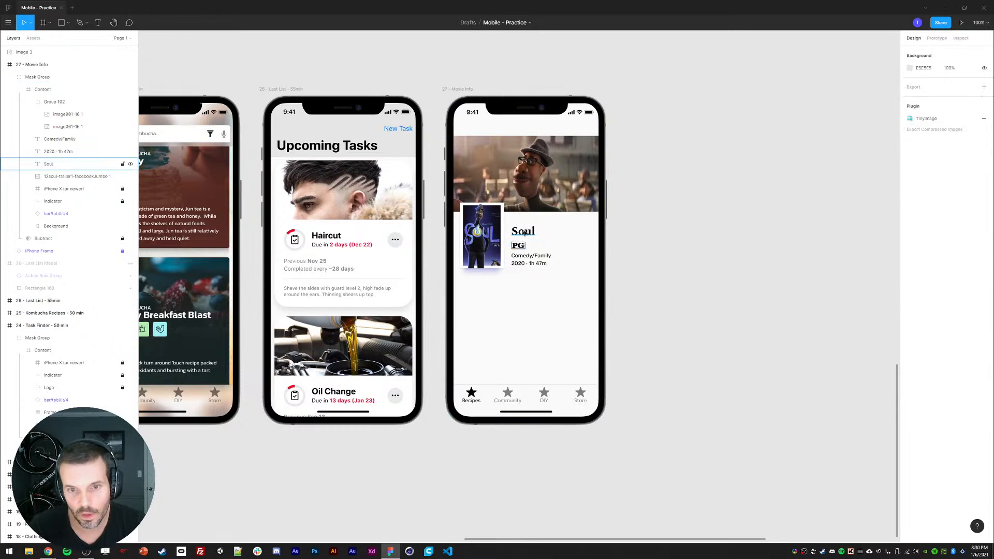
Step: Set the Soul title's box height to 56 and move it higher above the PG badge
{"action": "left_click", "coordinate": [528, 234], "text": "ctrl"}
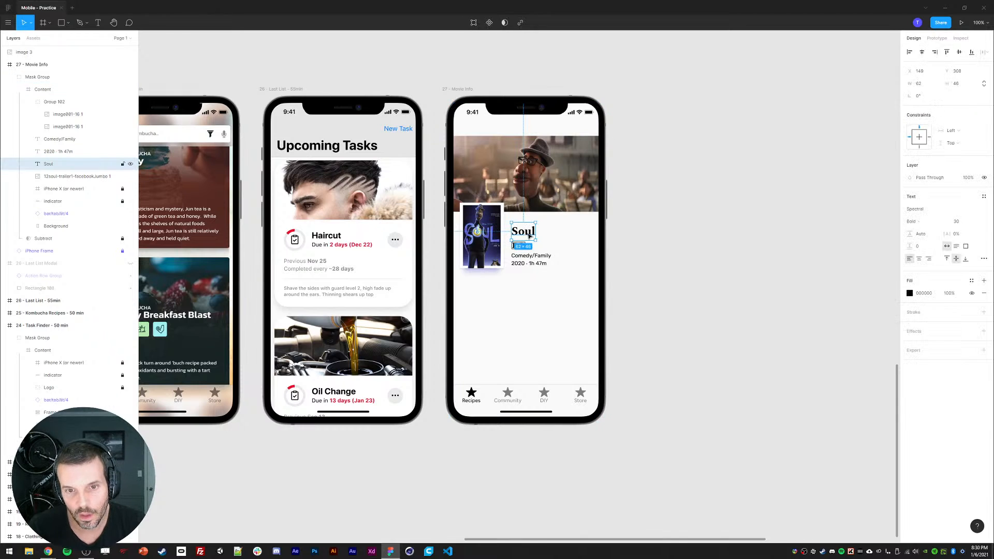
{"action": "left_click", "coordinate": [960, 85]}
{"action": "type", "text": "56"}
{"action": "key", "text": "Return"}
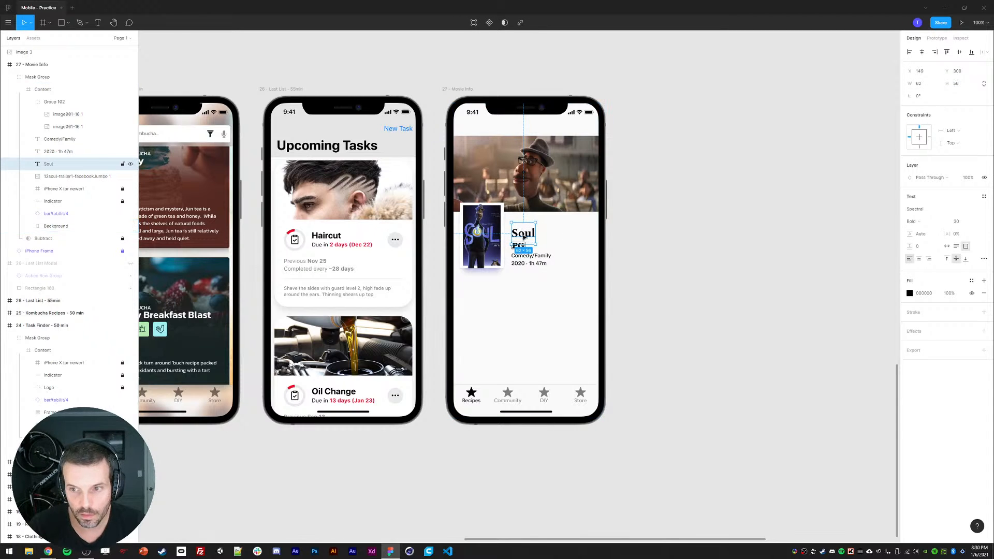
{"action": "left_click_drag", "start_coordinate": [524, 238], "coordinate": [527, 227]}
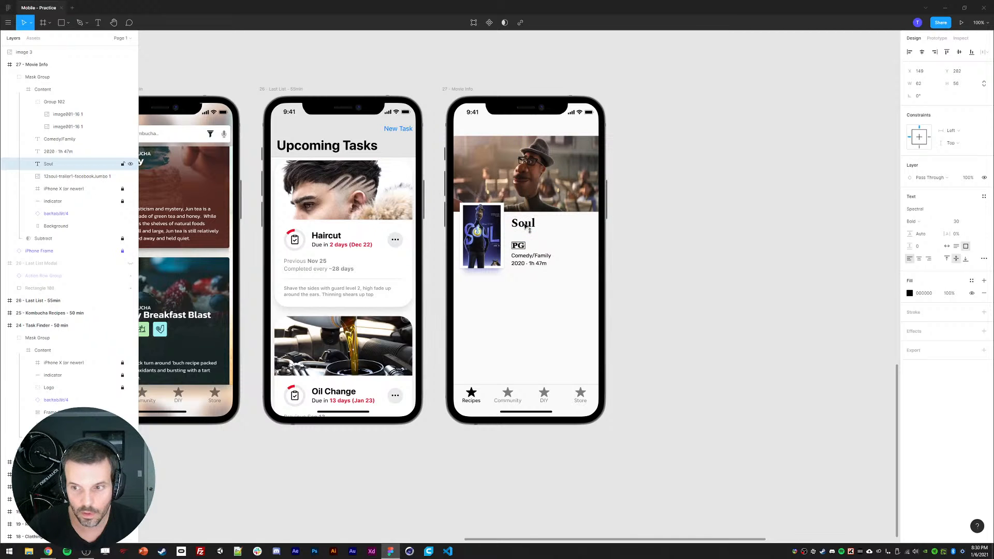
{"action": "key", "text": "Up"}
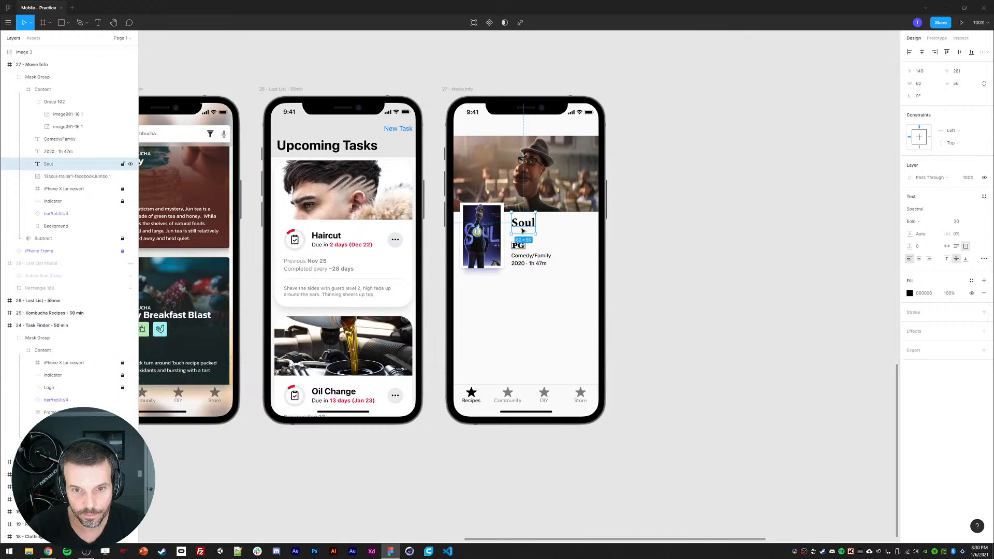
Step: Move the PG badge, genre and year lines up 10 pixels together
{"action": "left_click", "coordinate": [520, 248]}
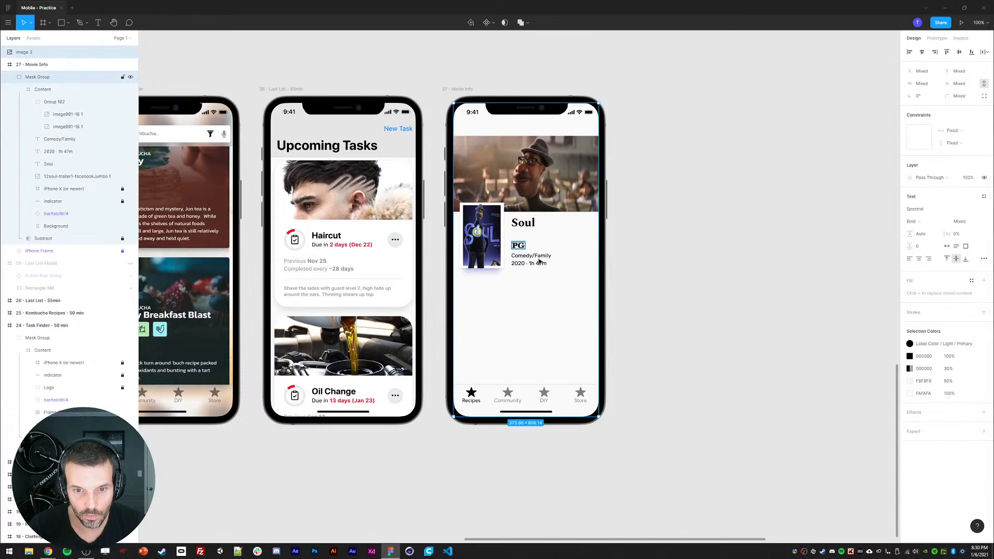
{"action": "left_click", "coordinate": [613, 259]}
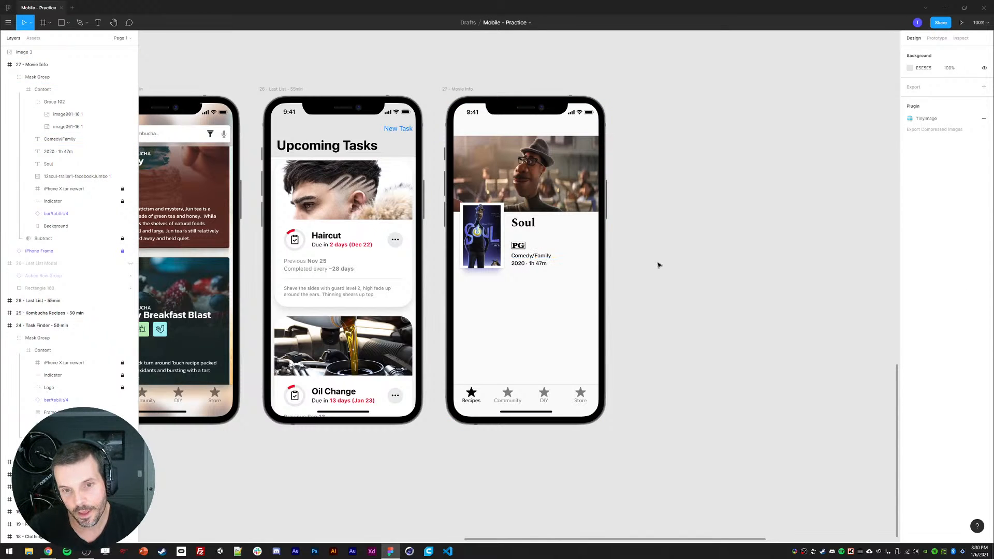
{"action": "left_click", "coordinate": [519, 246]}
{"action": "left_click", "coordinate": [544, 256], "text": "shift"}
{"action": "left_click", "coordinate": [542, 264], "text": "shift"}
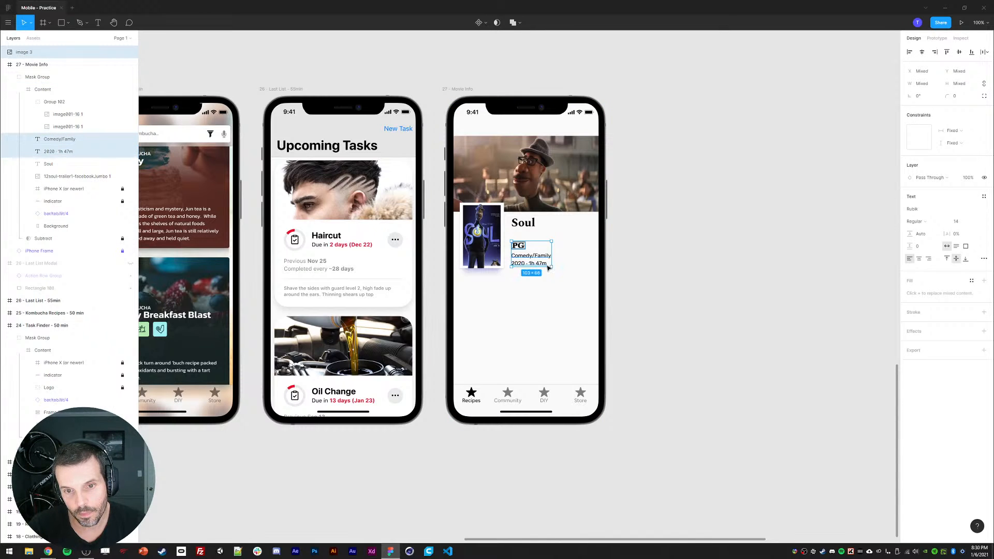
{"action": "key", "text": "shift+Up"}
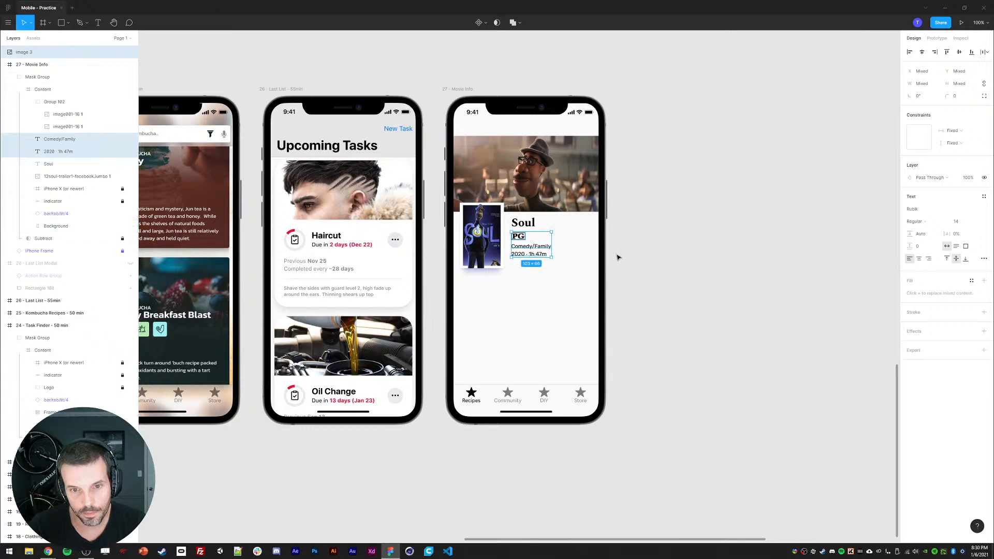
{"action": "left_click", "coordinate": [674, 269]}
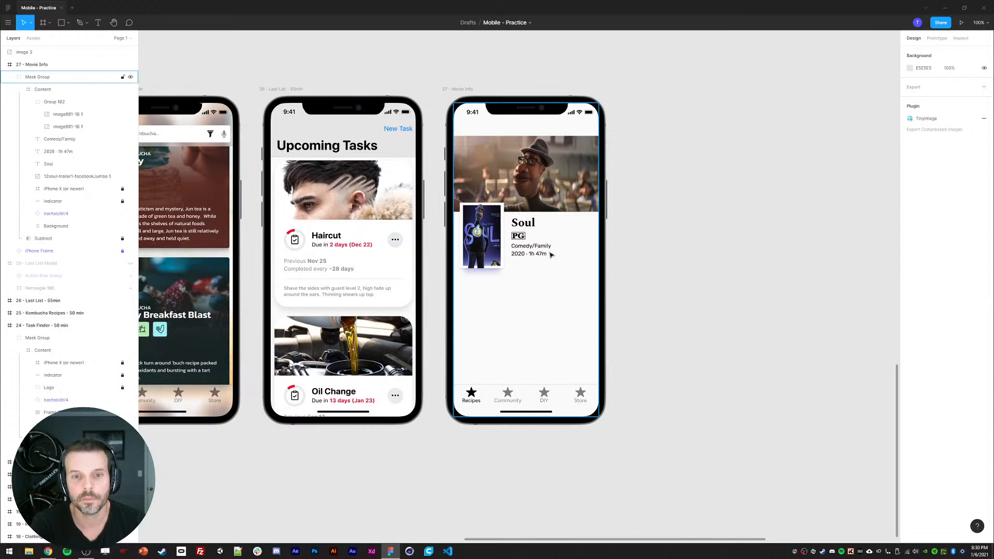
Step: Try to divide the poster group's width by 8
{"action": "left_click", "coordinate": [487, 242], "text": "ctrl"}
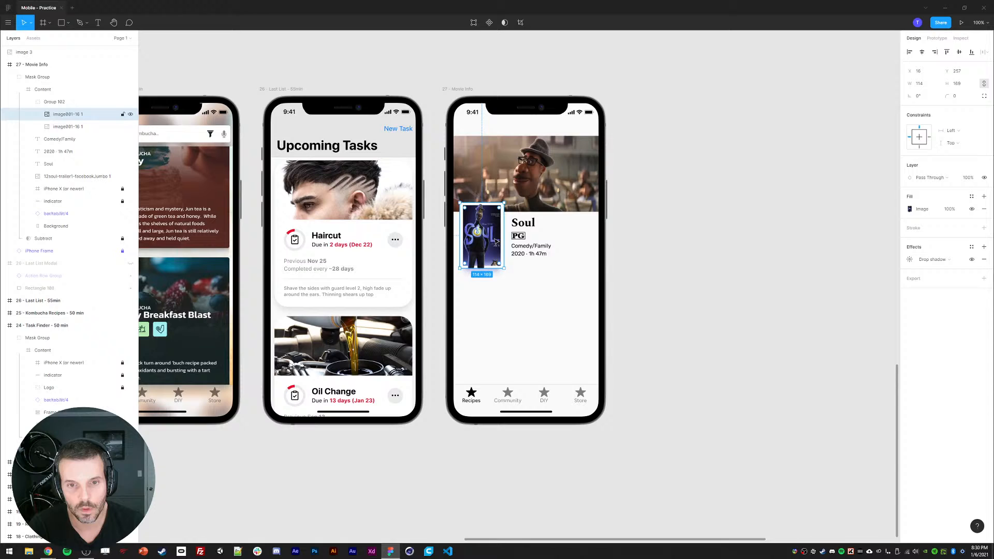
{"action": "left_click", "coordinate": [58, 103]}
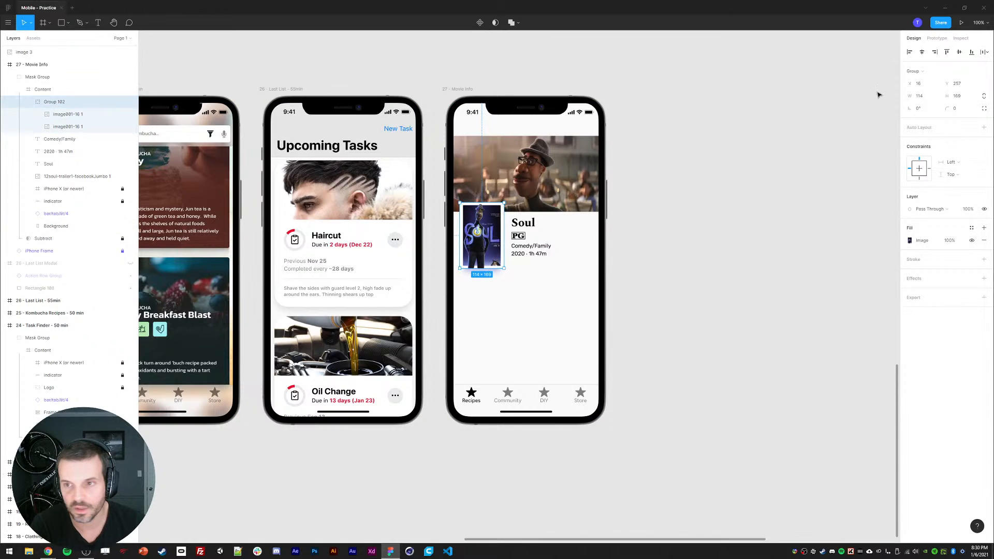
{"action": "left_click", "coordinate": [932, 100]}
{"action": "type", "text": "/8"}
{"action": "key", "text": "Return"}
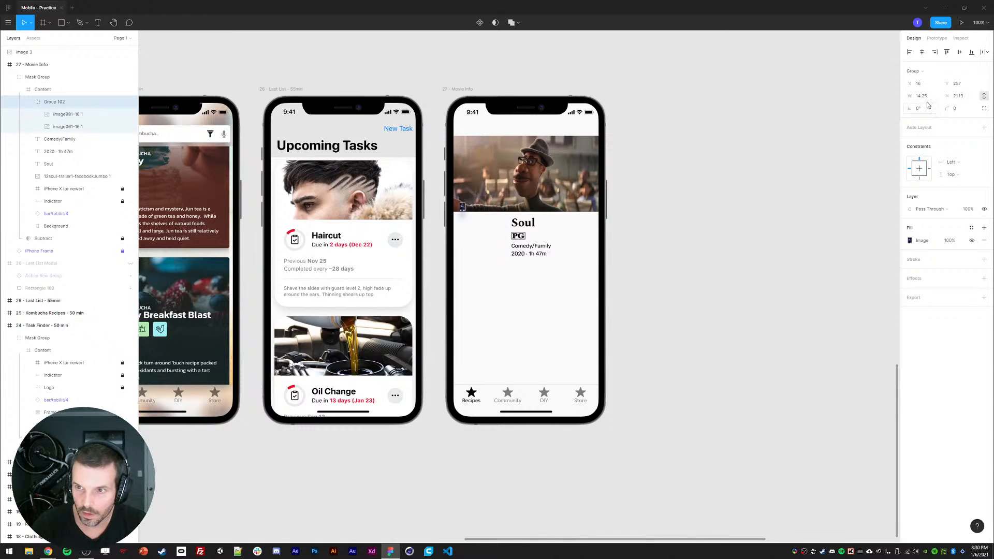
Step: Set the poster group's width to 112
{"action": "left_click", "coordinate": [912, 96]}
{"action": "type", "text": "14*"}
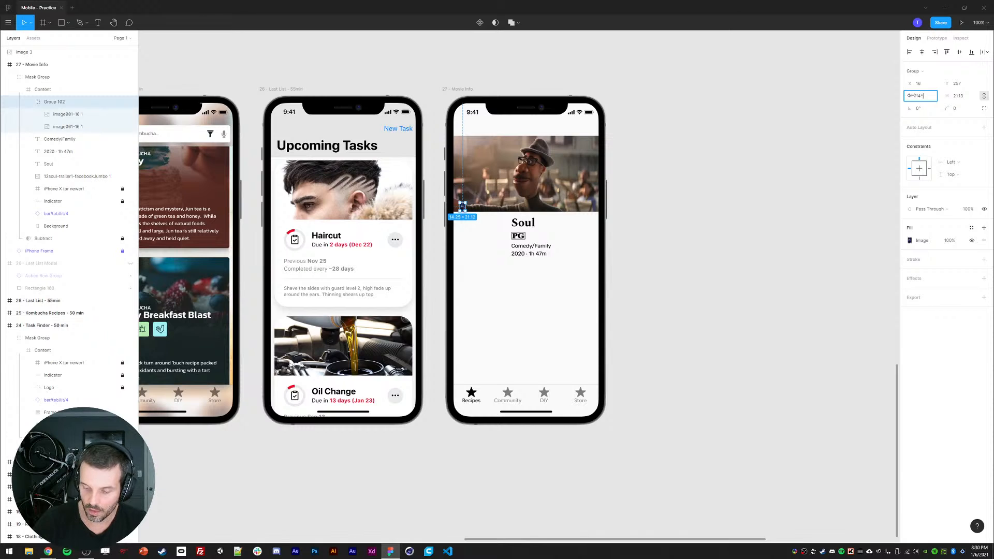
{"action": "type", "text": "8"}
{"action": "key", "text": "Return"}
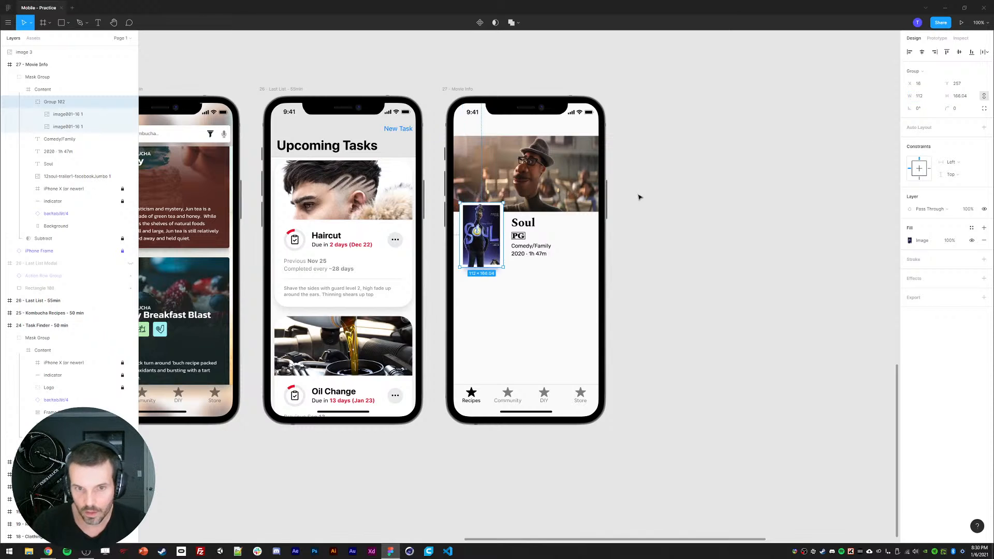
Step: Group the Soul title, PG badge, genre and year text layers together
{"action": "left_click", "coordinate": [520, 225]}
{"action": "left_click", "coordinate": [59, 138], "text": "shift"}
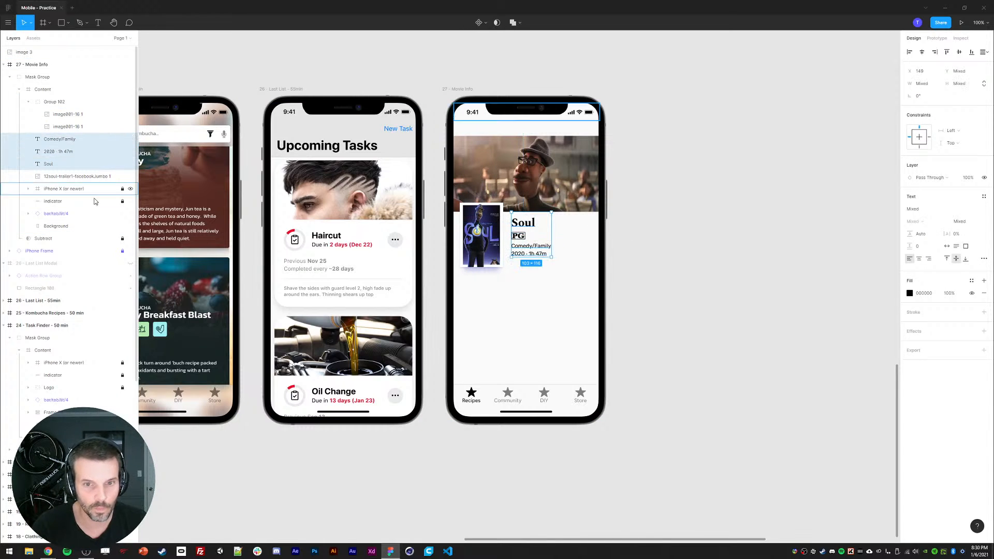
{"action": "key", "text": "ctrl+g"}
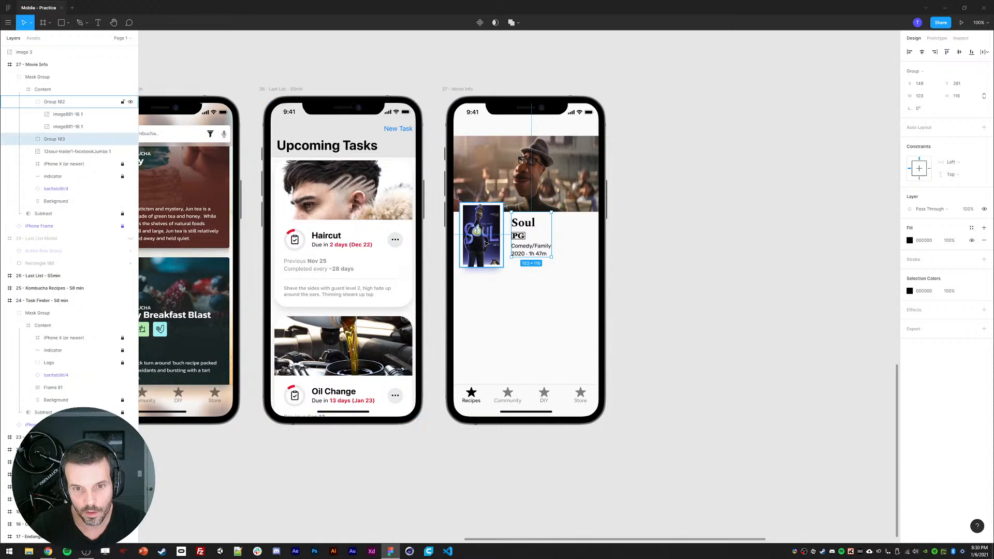
Step: Select the poster and text groups together and increase the spacing between them by 3
{"action": "left_click", "coordinate": [485, 244], "text": "shift"}
{"action": "left_click", "coordinate": [920, 122]}
{"action": "key", "text": "Up"}
{"action": "key", "text": "Up"}
{"action": "key", "text": "Up"}
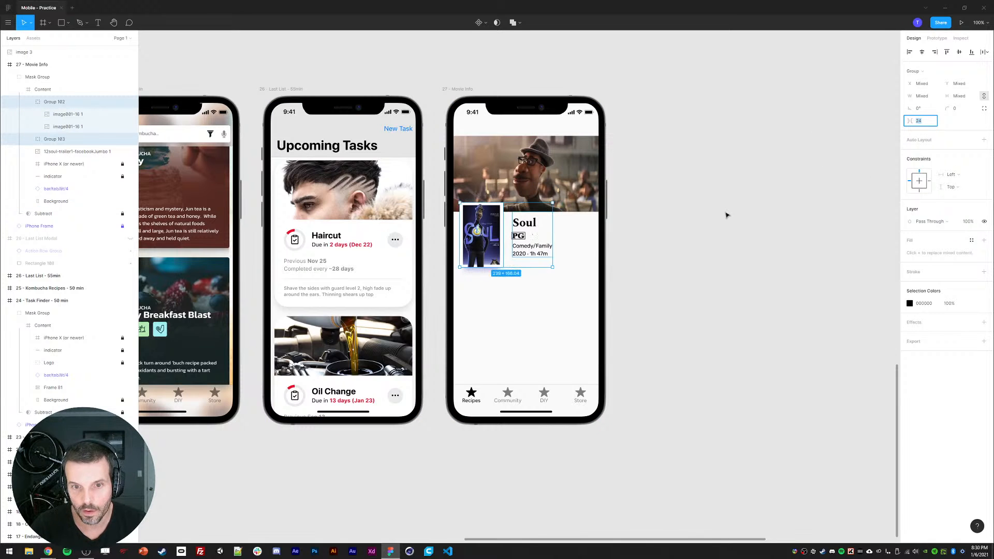
Step: Decrease the spacing between the poster and text groups by three steps, then deselect
{"action": "key", "text": "Down"}
{"action": "key", "text": "Down"}
{"action": "key", "text": "Down"}
{"action": "key", "text": "Down"}
{"action": "key", "text": "Down"}
{"action": "key", "text": "Down"}
{"action": "left_click", "coordinate": [697, 228]}
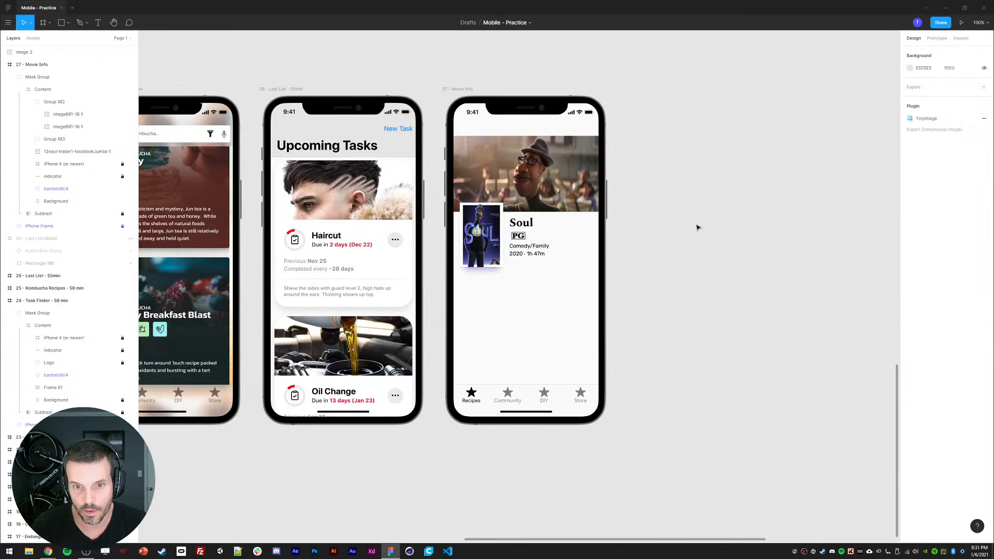
Step: Move the PG badge image layer into the group holding the title, genre and year text
{"action": "left_click", "coordinate": [518, 236]}
{"action": "left_click", "coordinate": [516, 225], "text": "ctrl+shift"}
{"action": "left_click", "coordinate": [909, 55]}
{"action": "left_click", "coordinate": [763, 161]}
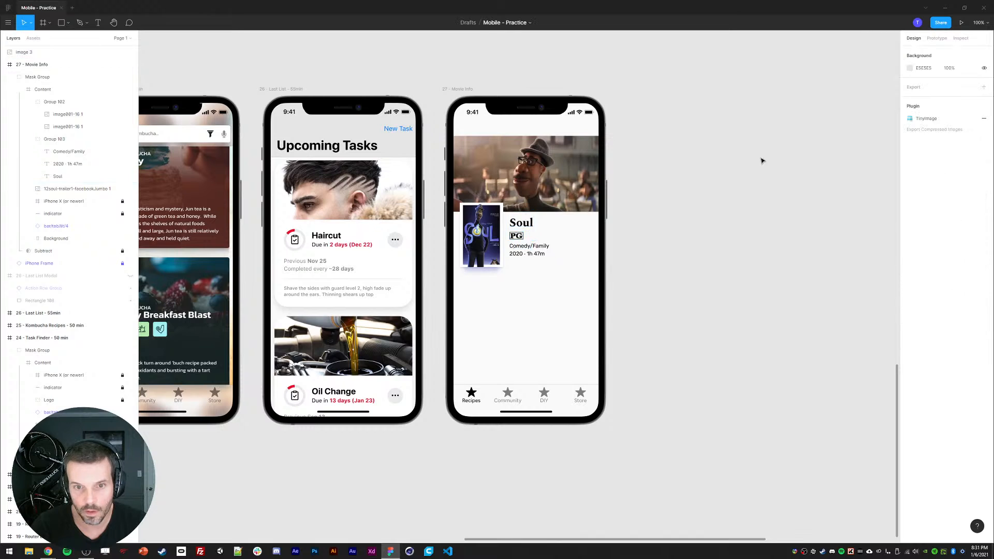
{"action": "left_click", "coordinate": [514, 237]}
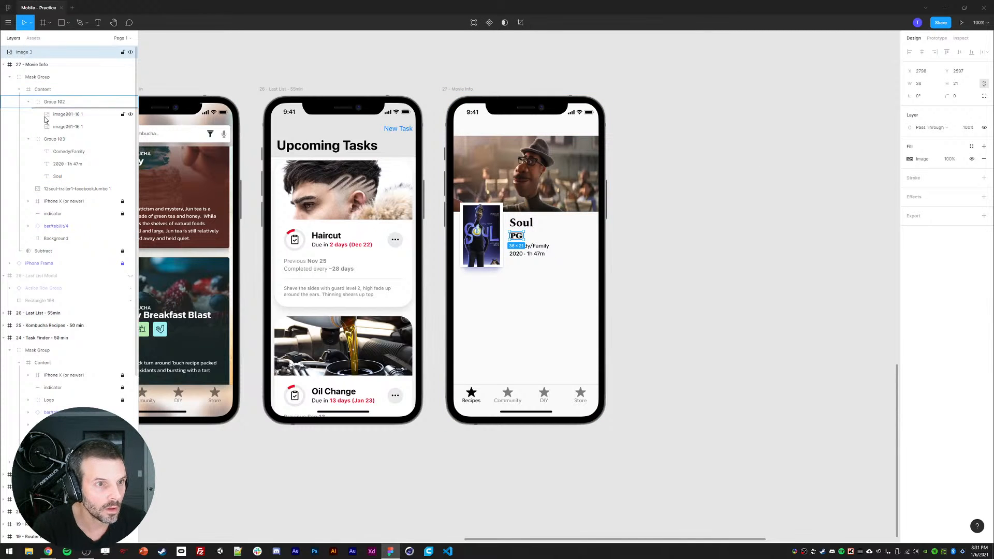
{"action": "left_click_drag", "start_coordinate": [44, 118], "coordinate": [56, 146]}
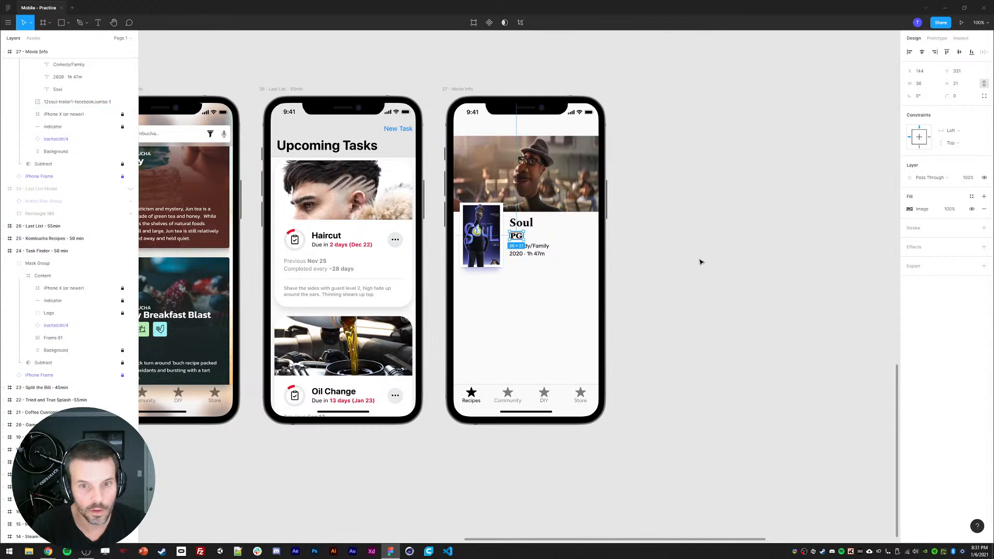
{"action": "left_click", "coordinate": [534, 255]}
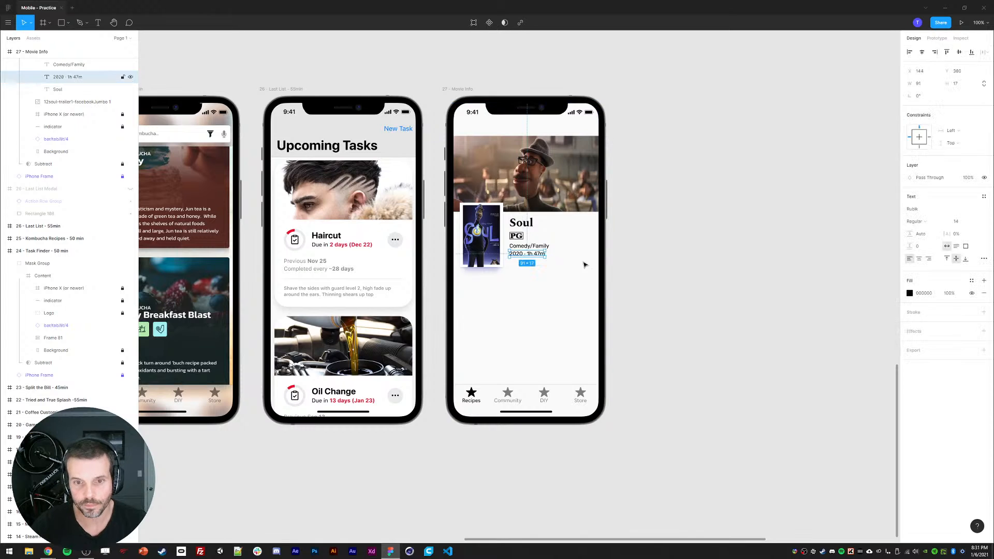
{"action": "left_click", "coordinate": [675, 262]}
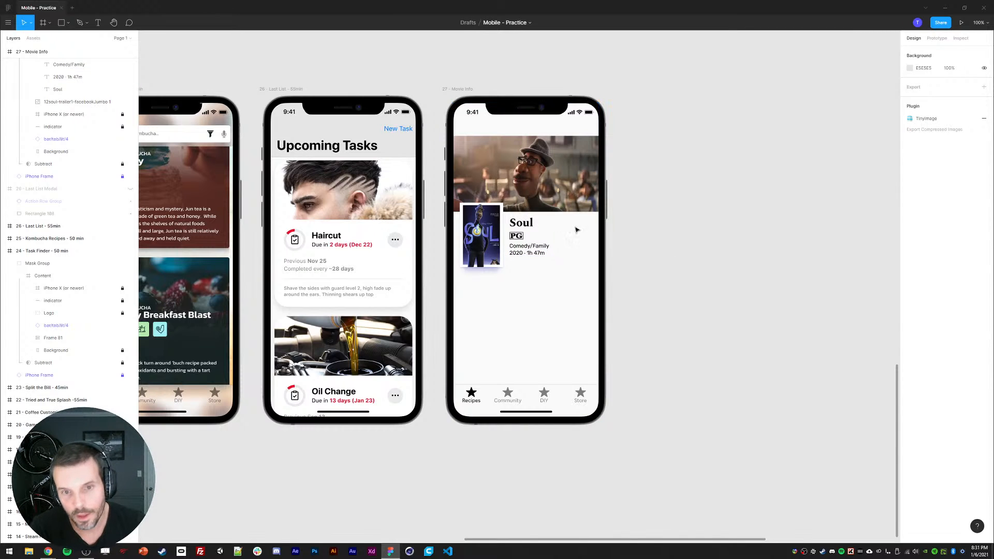
{"action": "left_click_drag", "start_coordinate": [695, 227], "coordinate": [696, 252]}
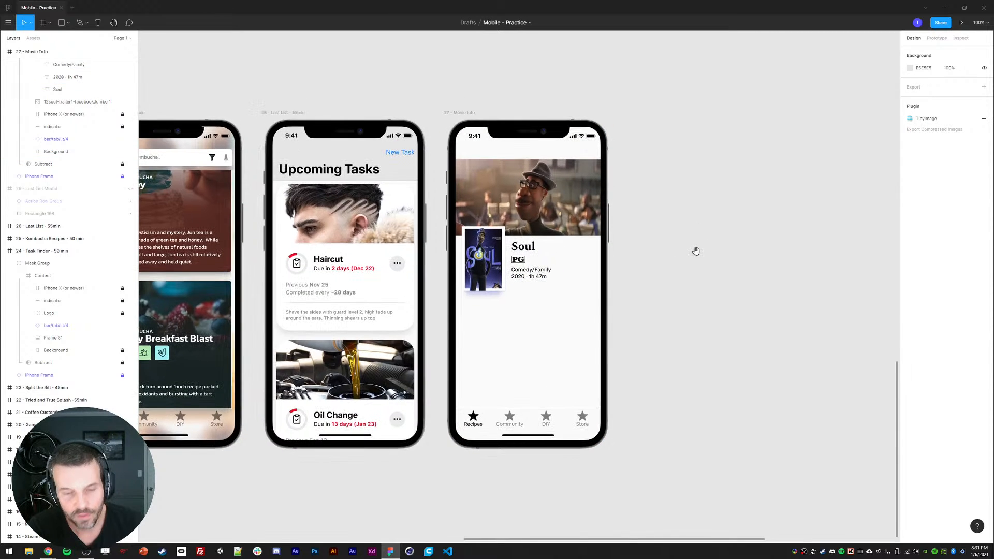
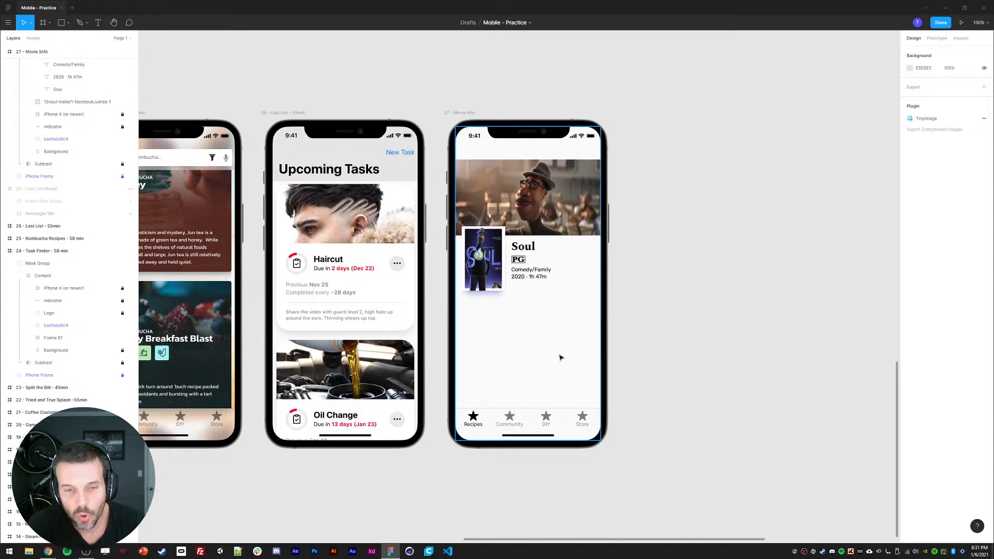
Step: Sample a colour from the poster with the eyedropper for the Soul title text
{"action": "left_click", "coordinate": [483, 269], "text": "ctrl"}
{"action": "left_click", "coordinate": [678, 284]}
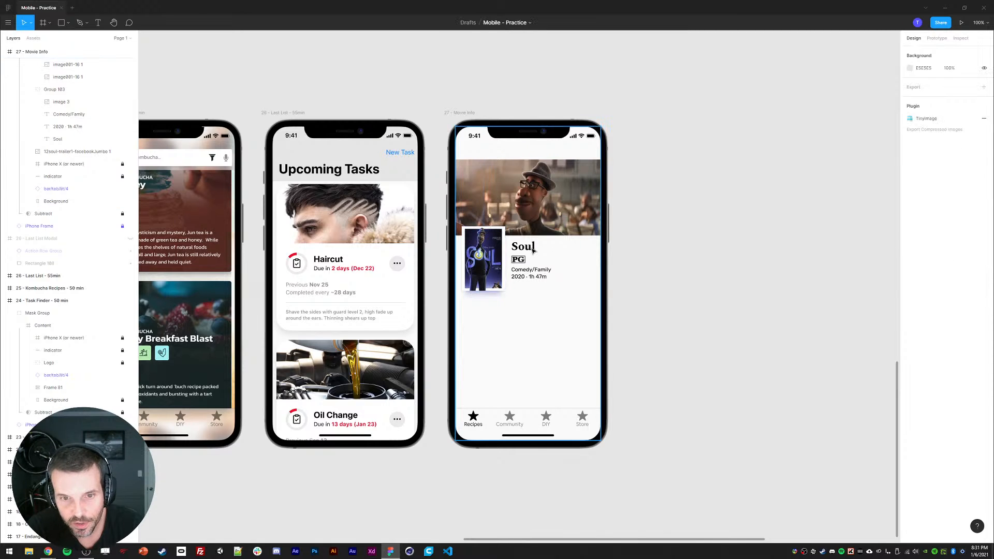
{"action": "left_click", "coordinate": [524, 248], "text": "ctrl"}
{"action": "key", "text": "i"}
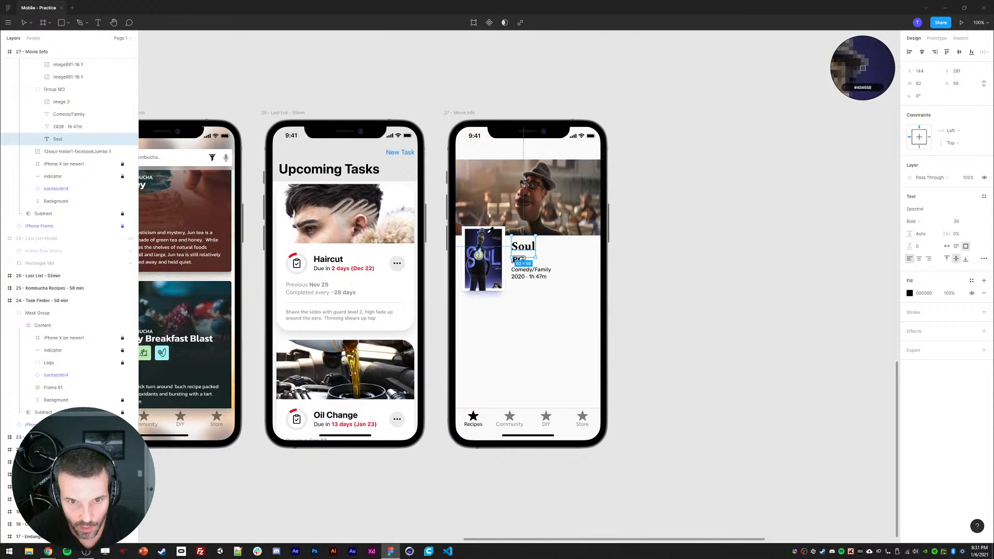
{"action": "left_click", "coordinate": [491, 232]}
Step: Select the Soul, genre and year text layers and color them with a dark blue sampled from the poster
{"action": "left_click", "coordinate": [541, 277]}
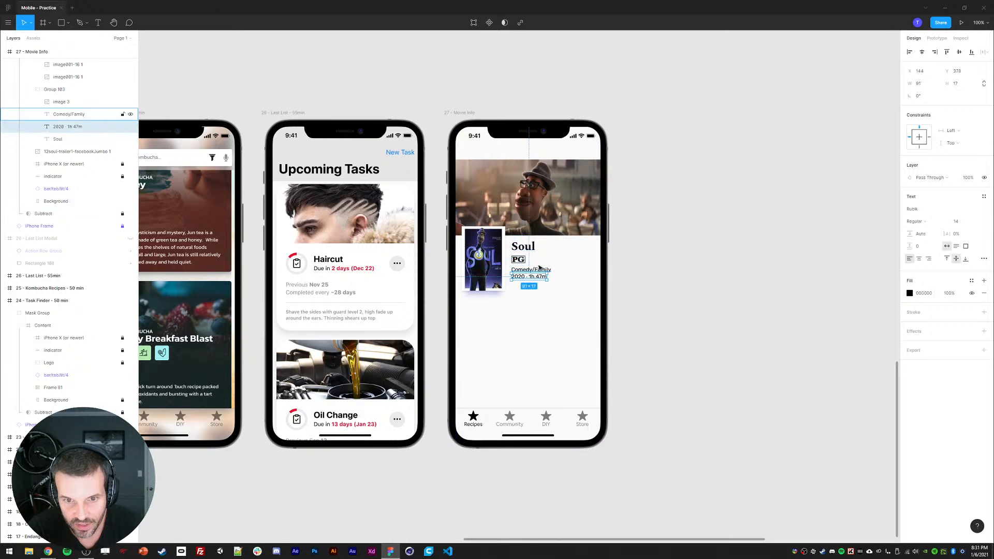
{"action": "left_click", "coordinate": [539, 268], "text": "shift"}
{"action": "left_click", "coordinate": [533, 250], "text": "shift"}
{"action": "key", "text": "i"}
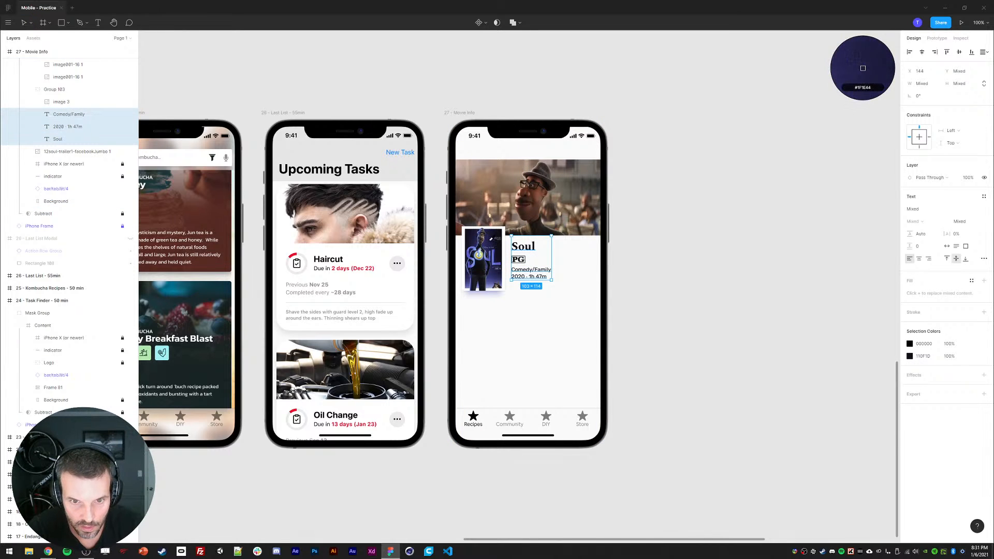
{"action": "left_click", "coordinate": [487, 240]}
{"action": "left_click", "coordinate": [687, 329]}
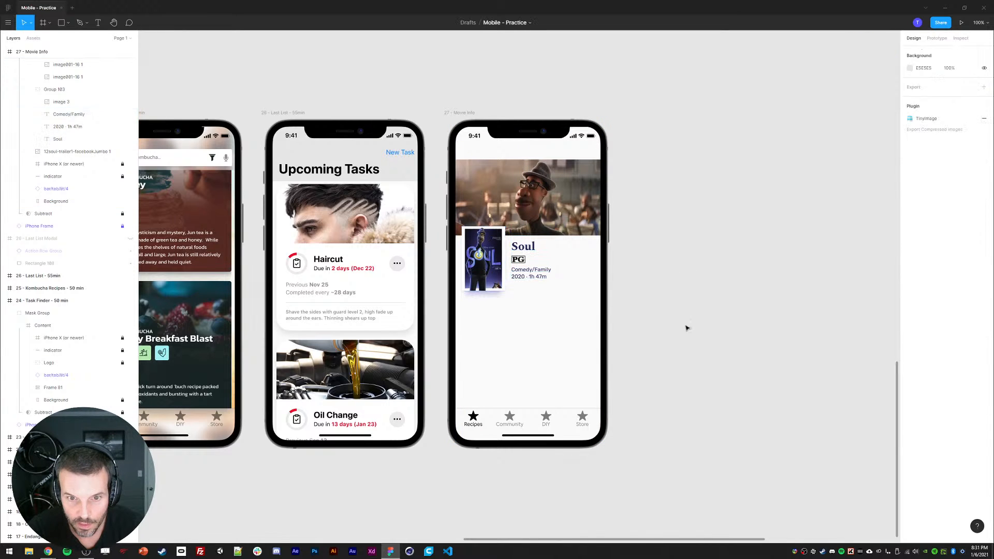
Step: Set the PG badge's opacity to 70%
{"action": "left_click", "coordinate": [524, 262]}
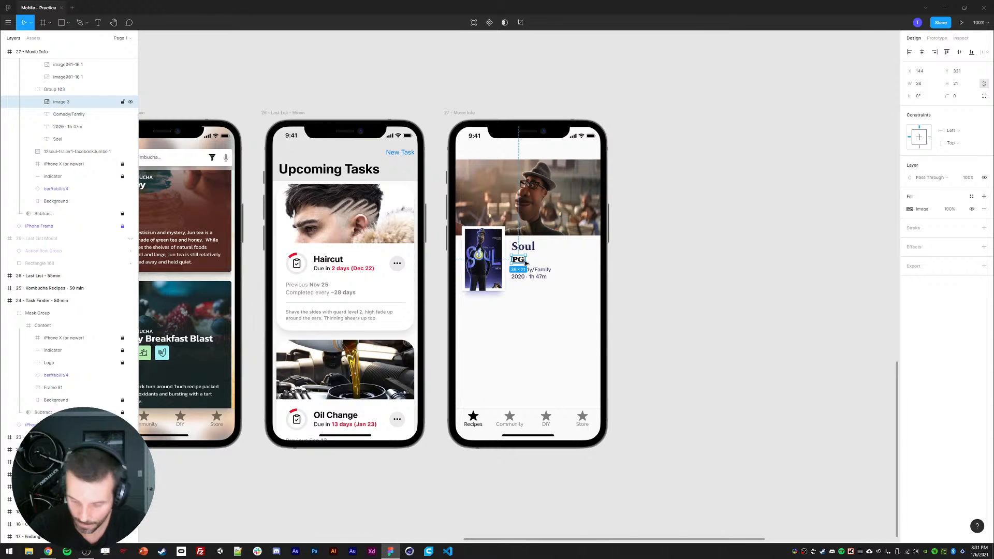
{"action": "key", "text": "7"}
{"action": "left_click", "coordinate": [727, 325]}
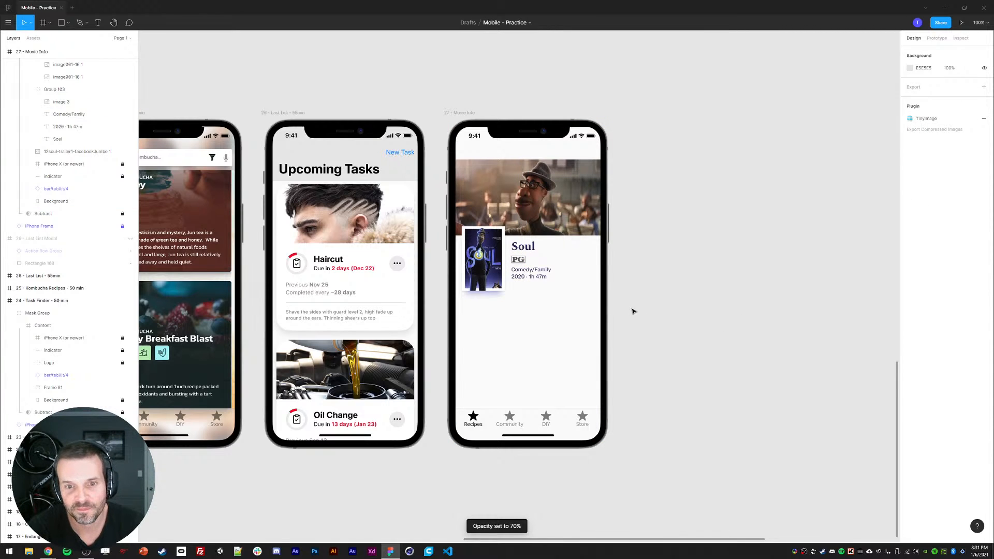
Step: Change the Soul title's fill colour to a darker navy, 22213A
{"action": "left_click", "coordinate": [521, 248]}
{"action": "left_click", "coordinate": [910, 293]}
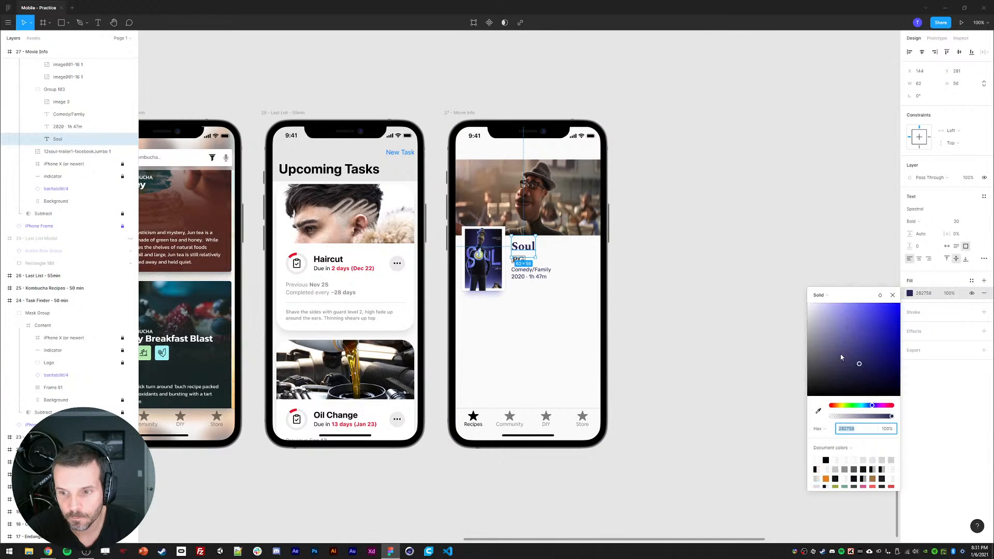
{"action": "left_click", "coordinate": [848, 375]}
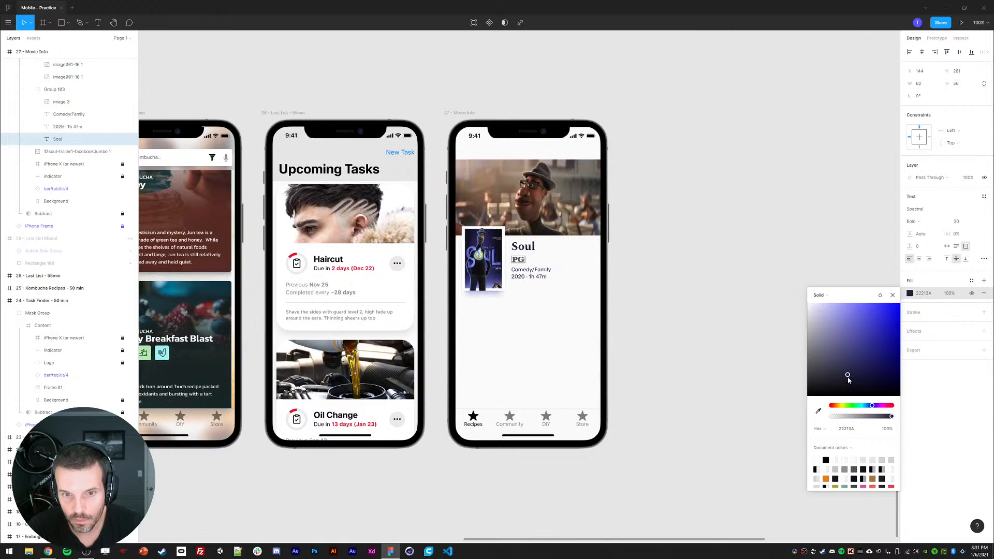
{"action": "left_click", "coordinate": [798, 324]}
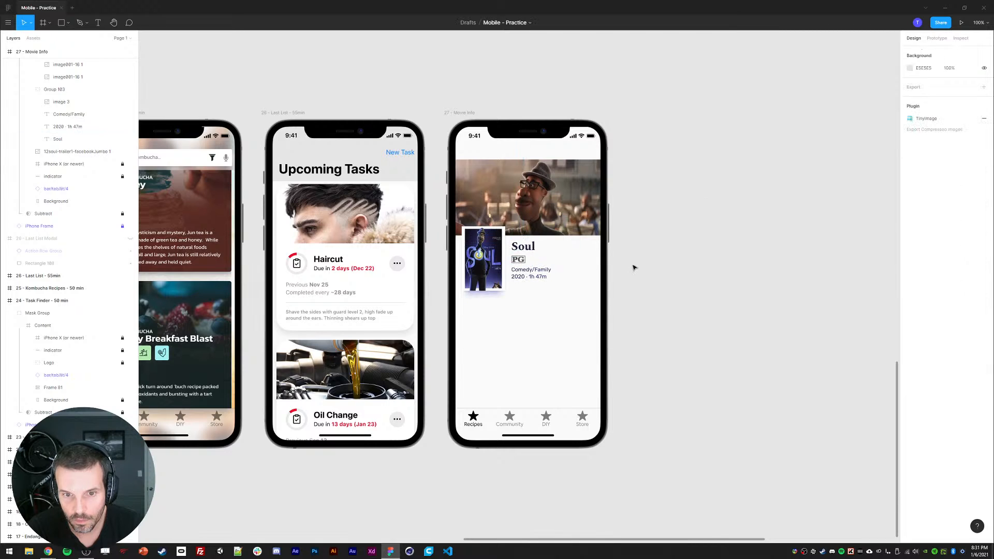
Step: Set the PG badge's opacity to 90%
{"action": "left_click", "coordinate": [518, 259]}
{"action": "key", "text": "9"}
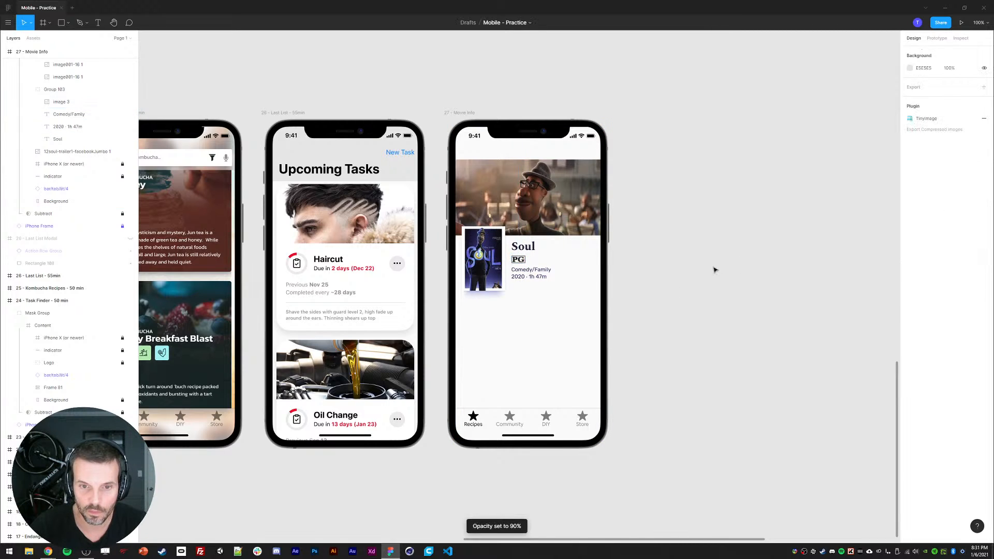
Step: Select the genre and year text and inspect their fill colour
{"action": "left_click", "coordinate": [530, 269]}
{"action": "left_click", "coordinate": [522, 278], "text": "shift"}
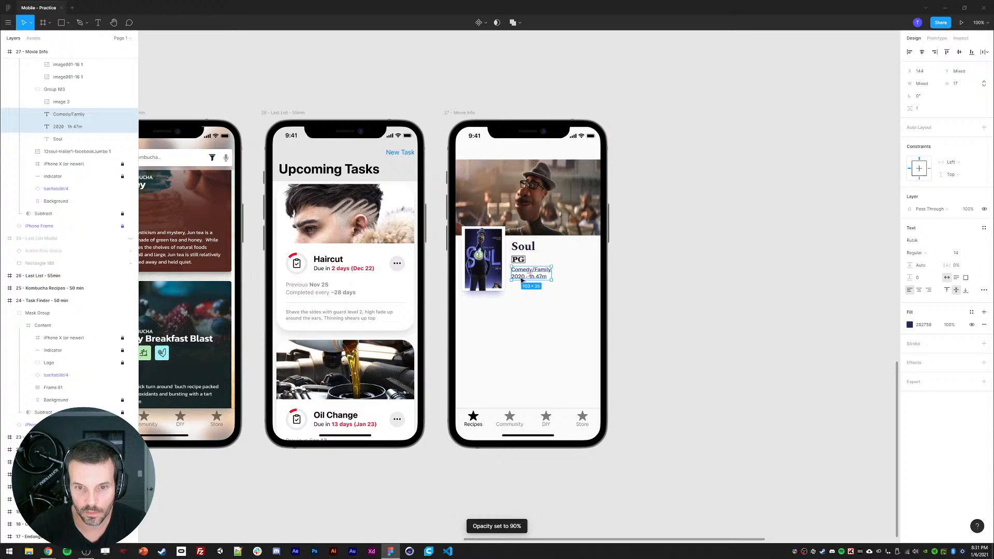
{"action": "left_click", "coordinate": [909, 325]}
{"action": "left_click", "coordinate": [755, 338]}
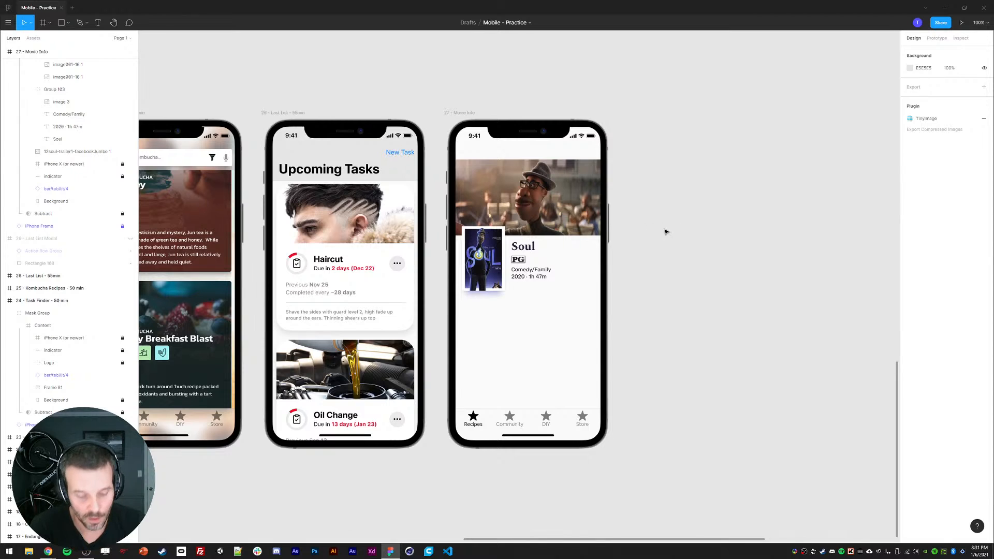
Step: Draw a circle over the trailer image and set its width and height to 80
{"action": "left_click", "coordinate": [98, 151]}
{"action": "scroll", "coordinate": [24, 130], "scroll_direction": "up", "scroll_amount": 2}
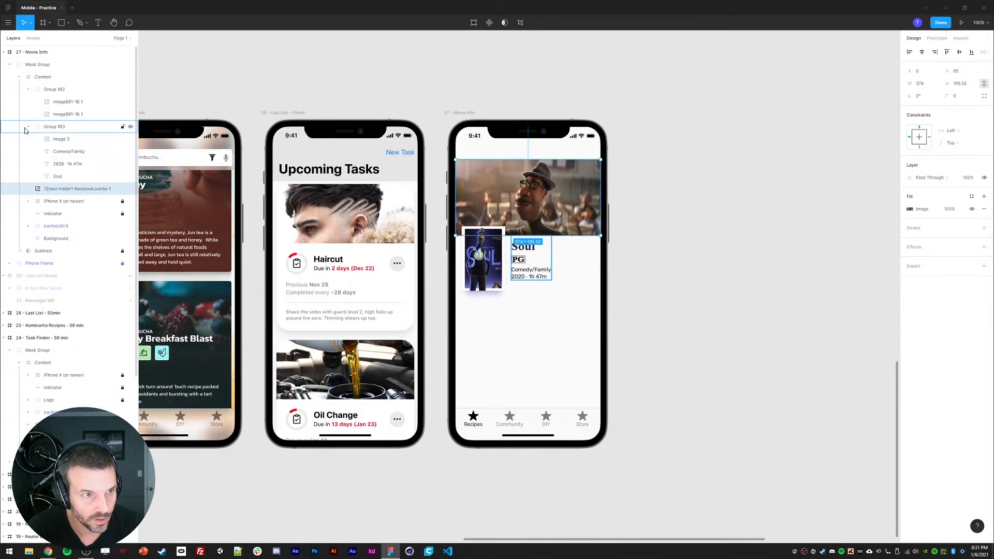
{"action": "left_click", "coordinate": [28, 127]}
{"action": "left_click", "coordinate": [28, 90]}
{"action": "key", "text": "t"}
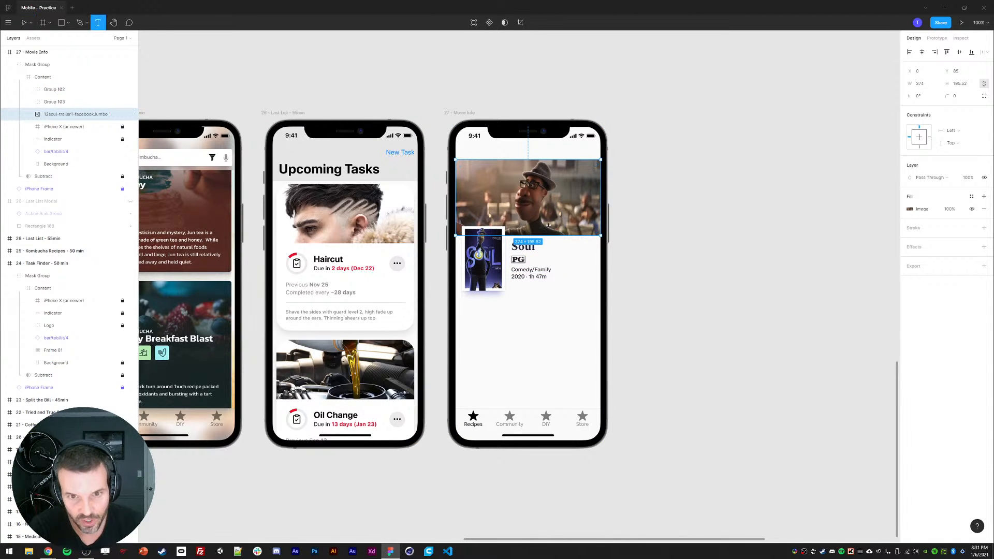
{"action": "key", "text": "o"}
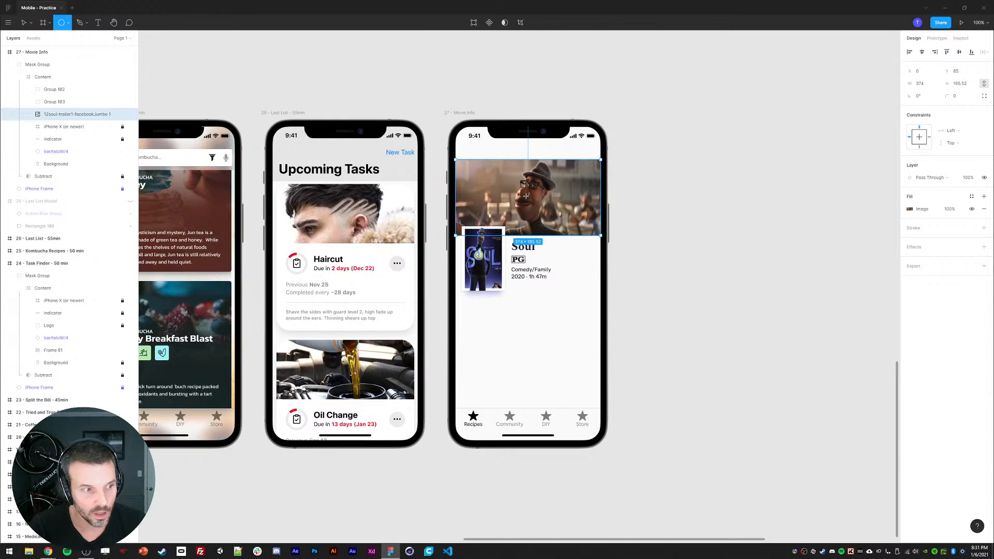
{"action": "left_click_drag", "start_coordinate": [525, 195], "coordinate": [543, 213]}
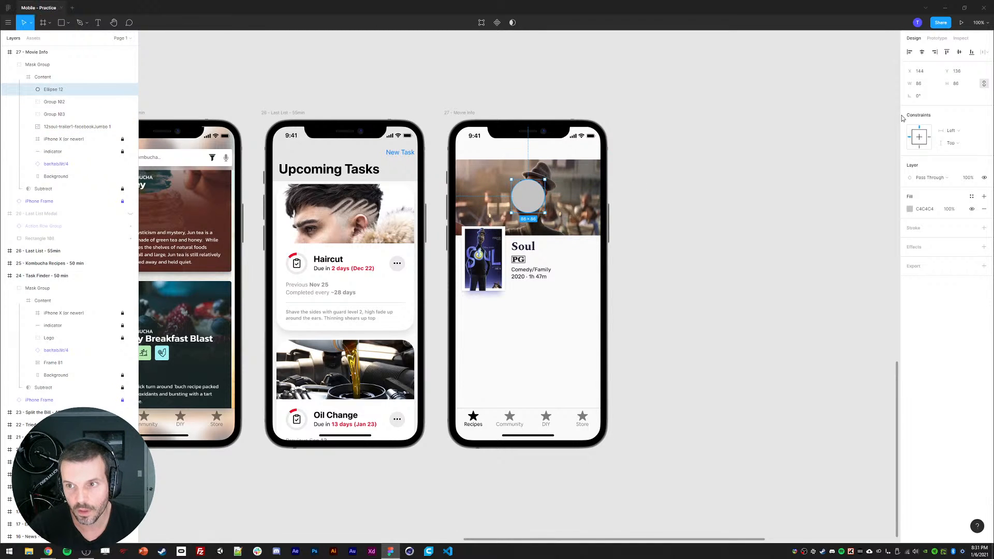
{"action": "left_click", "coordinate": [915, 83]}
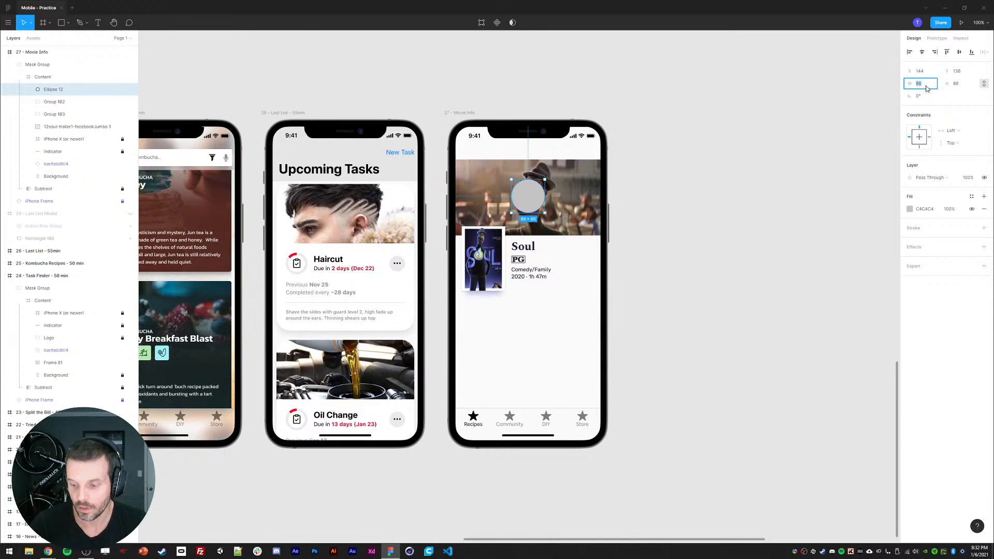
{"action": "type", "text": "80"}
{"action": "key", "text": "Return"}
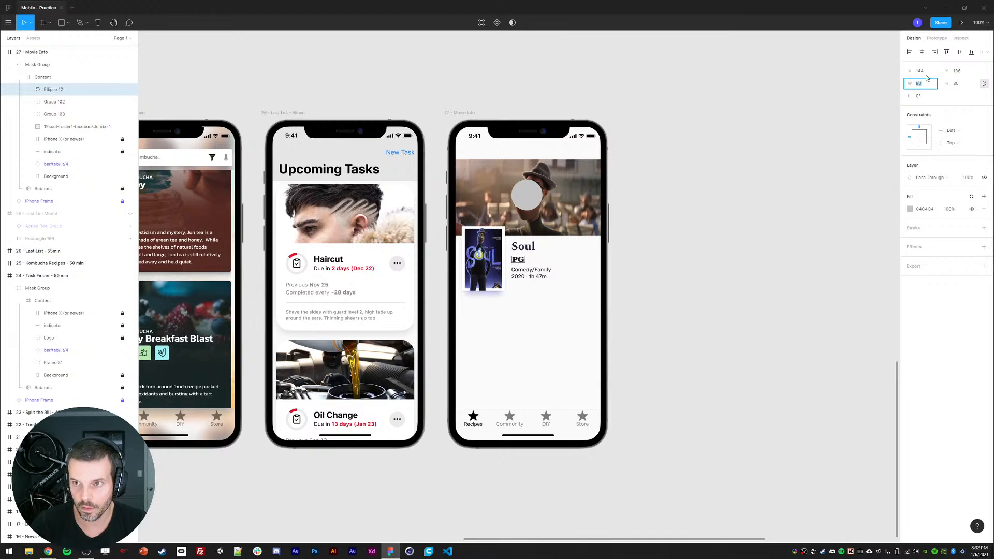
Step: Nudge the circle, remove its fill and give it a white stroke outline
{"action": "left_click_drag", "start_coordinate": [534, 203], "coordinate": [535, 203]}
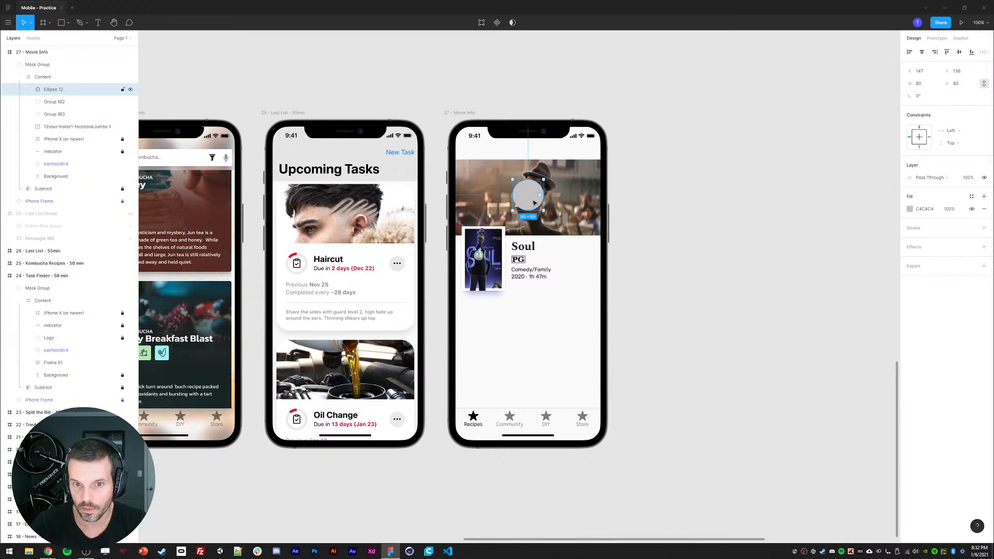
{"action": "left_click", "coordinate": [984, 209]}
{"action": "left_click", "coordinate": [985, 216]}
{"action": "left_click", "coordinate": [921, 240]}
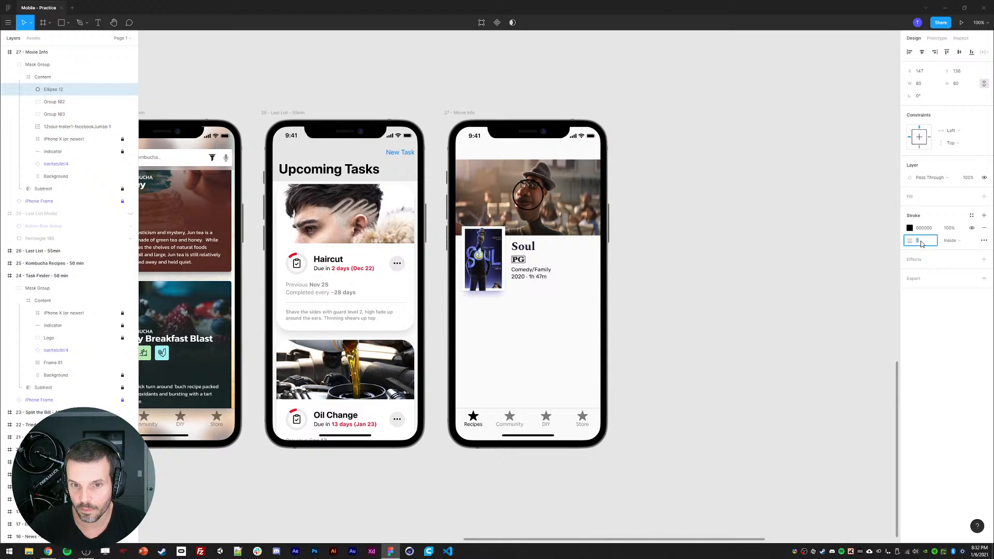
{"action": "left_click", "coordinate": [910, 228]}
{"action": "left_click_drag", "start_coordinate": [864, 282], "coordinate": [795, 206]}
{"action": "left_click", "coordinate": [802, 193]}
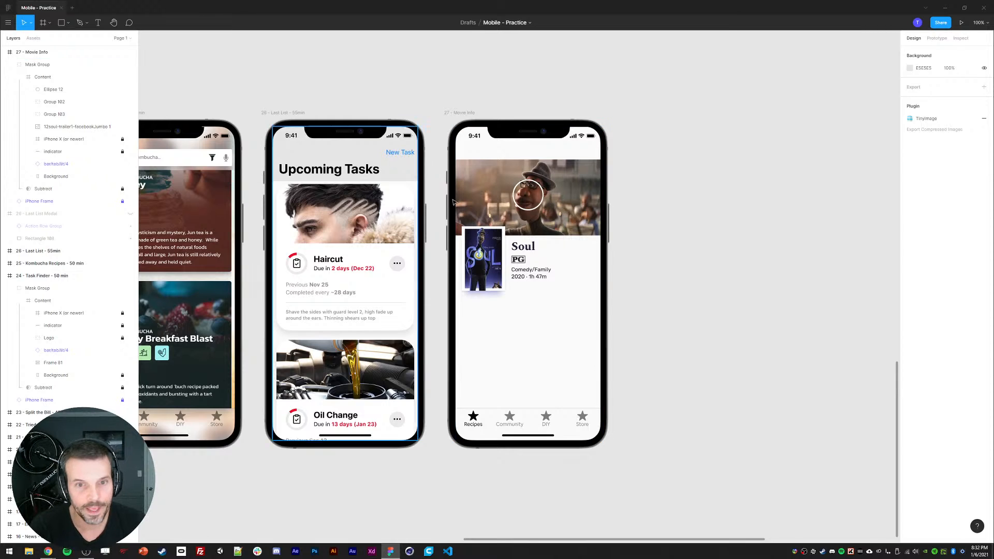
Step: Add a solid black fill at 33% opacity on top of the trailer image to darken it
{"action": "left_click", "coordinate": [564, 215]}
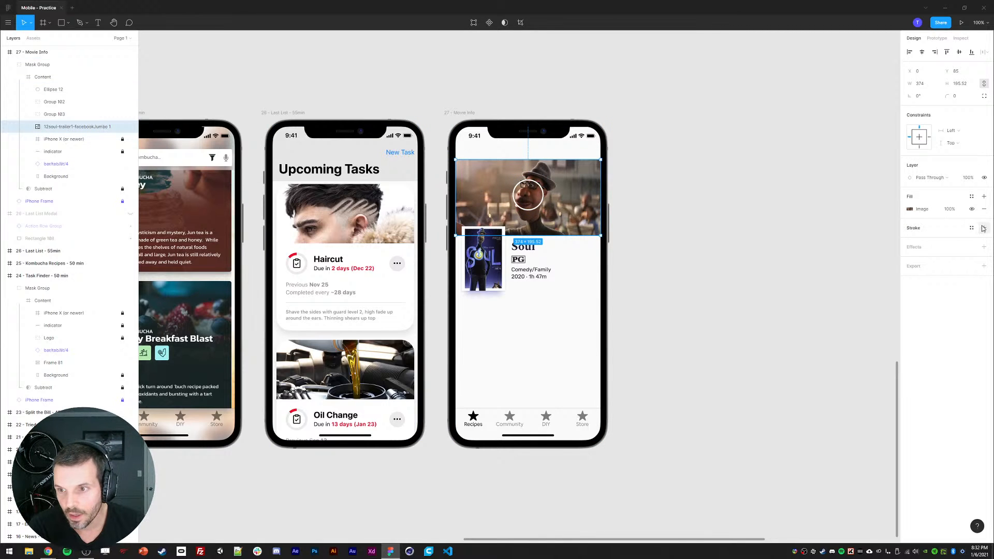
{"action": "left_click", "coordinate": [984, 197]}
{"action": "left_click", "coordinate": [910, 209]}
{"action": "left_click", "coordinate": [821, 210]}
{"action": "left_click", "coordinate": [826, 223]}
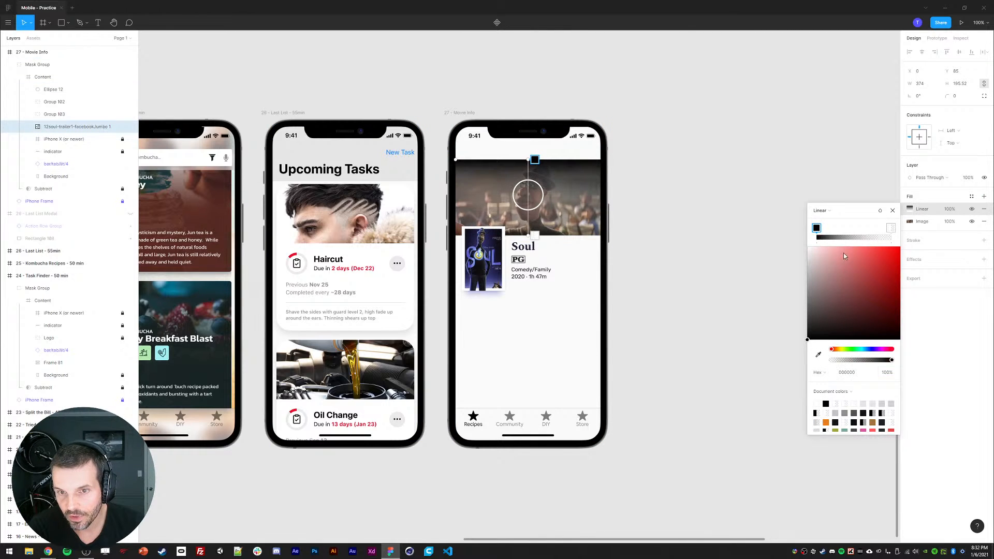
{"action": "left_click", "coordinate": [821, 211]}
{"action": "left_click", "coordinate": [824, 202]}
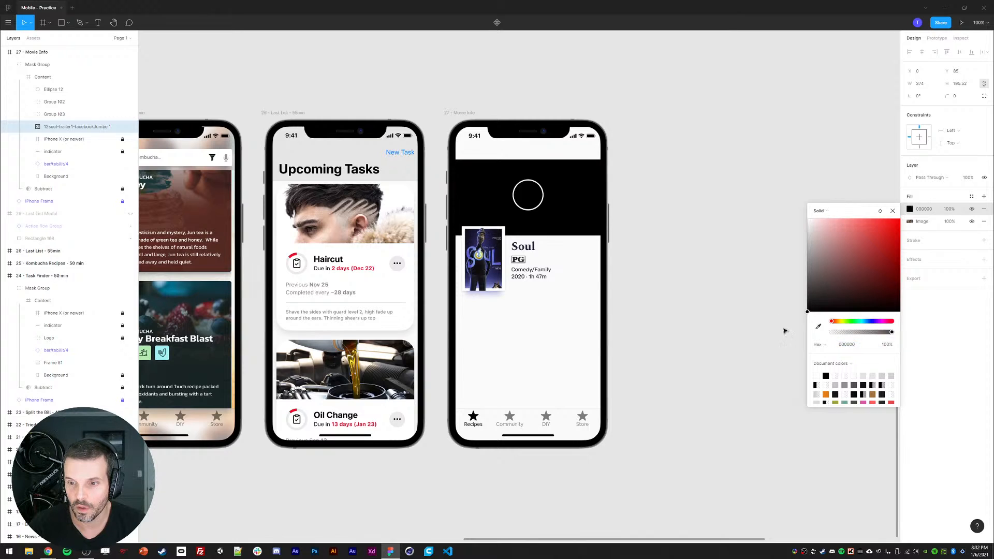
{"action": "left_click_drag", "start_coordinate": [855, 333], "coordinate": [852, 334]}
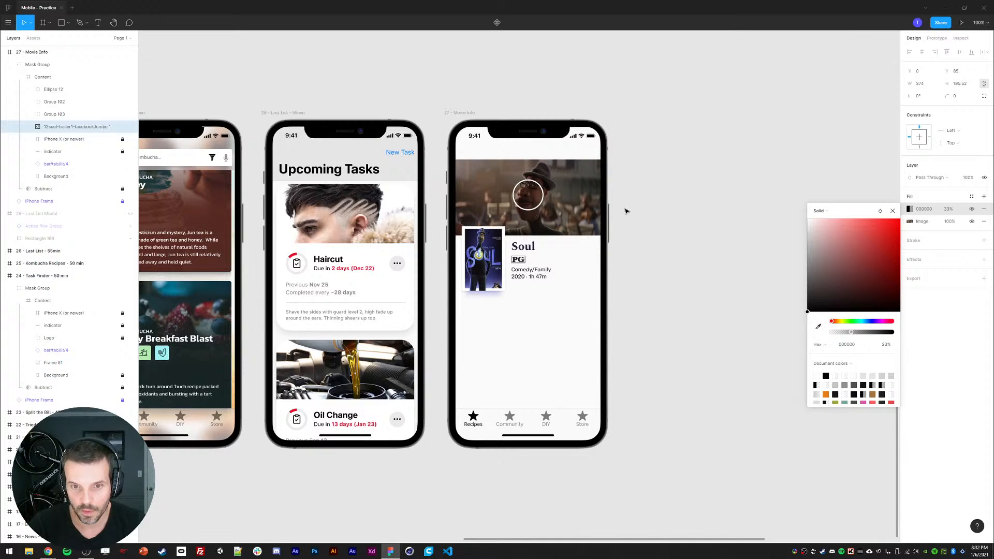
{"action": "left_click", "coordinate": [893, 211]}
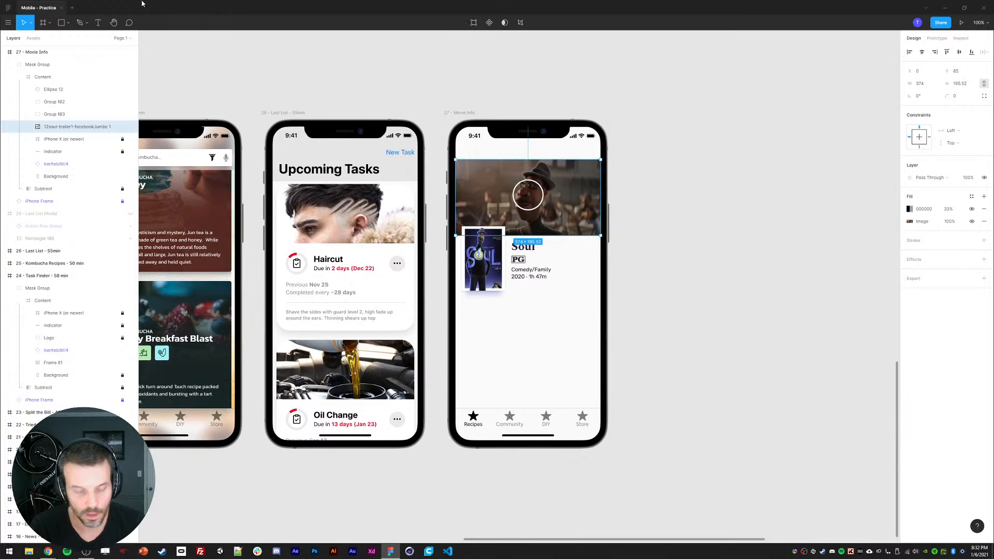
Step: Draw a white play triangle about 32 px inside the circle and nudge it left
{"action": "left_click", "coordinate": [68, 22]}
{"action": "left_click", "coordinate": [52, 77]}
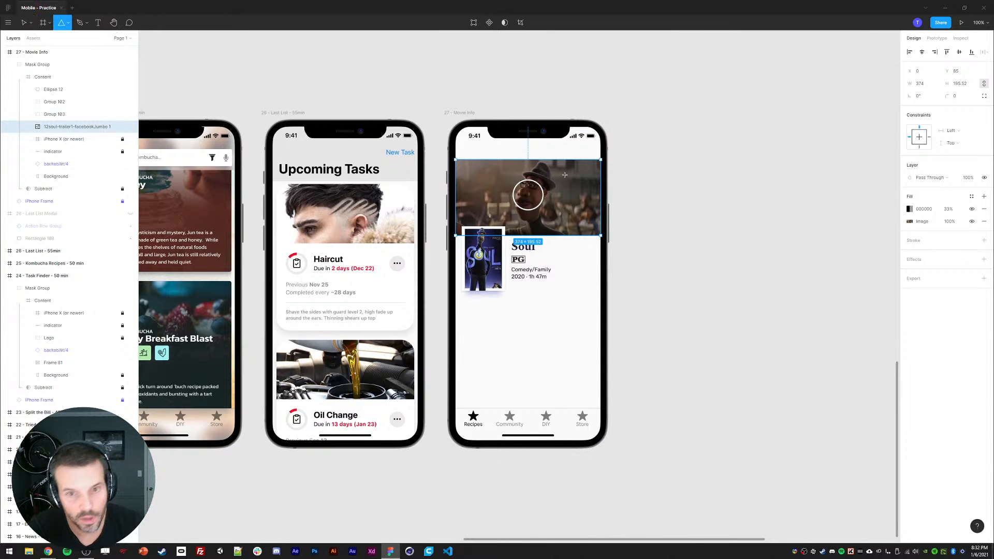
{"action": "mouse_move", "coordinate": [521, 188]}
{"action": "left_mouse_down"}
{"action": "mouse_move", "coordinate": [537, 208]}
{"action": "mouse_move", "coordinate": [520, 207]}
{"action": "left_mouse_up"}
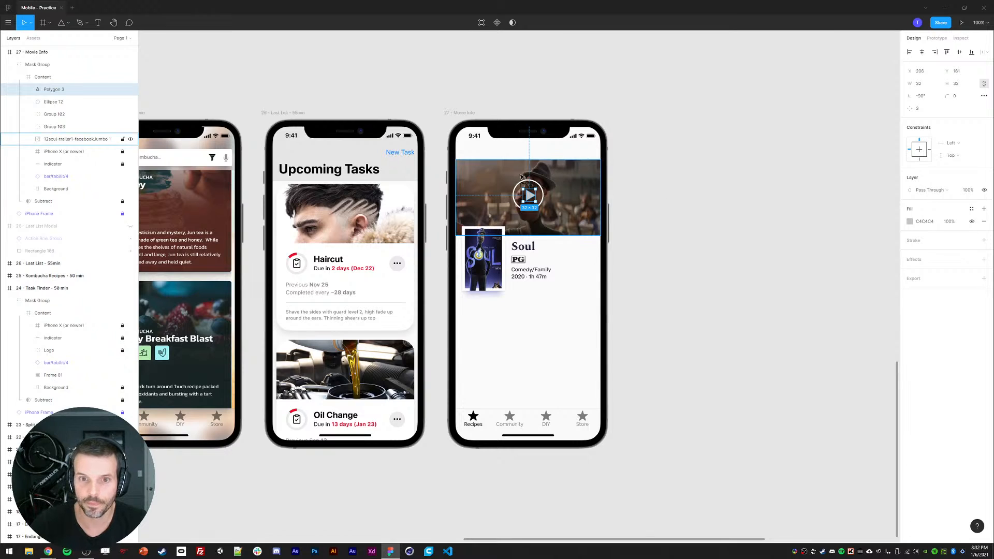
{"action": "key", "text": "Left"}
{"action": "key", "text": "Left"}
{"action": "key", "text": "Left"}
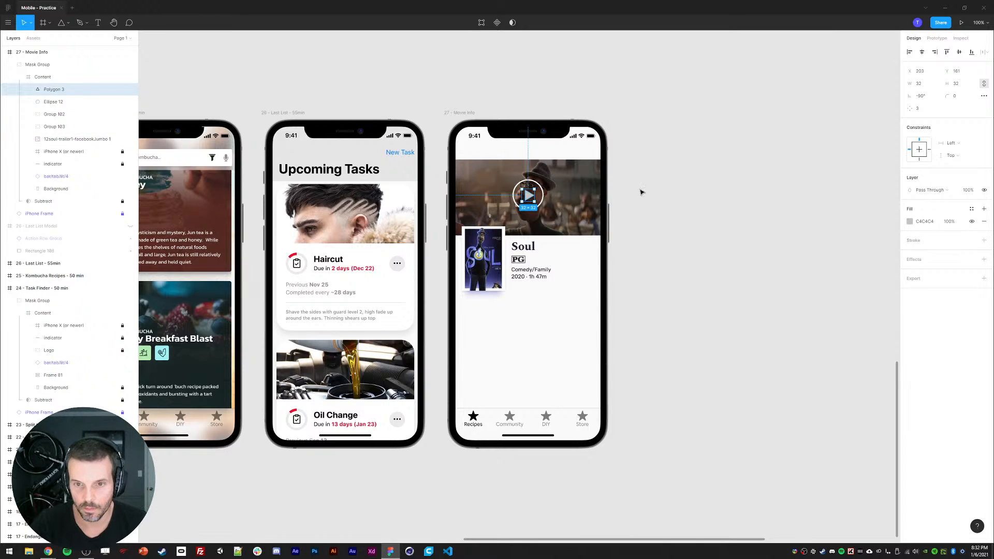
{"action": "left_click", "coordinate": [530, 183], "text": "shift"}
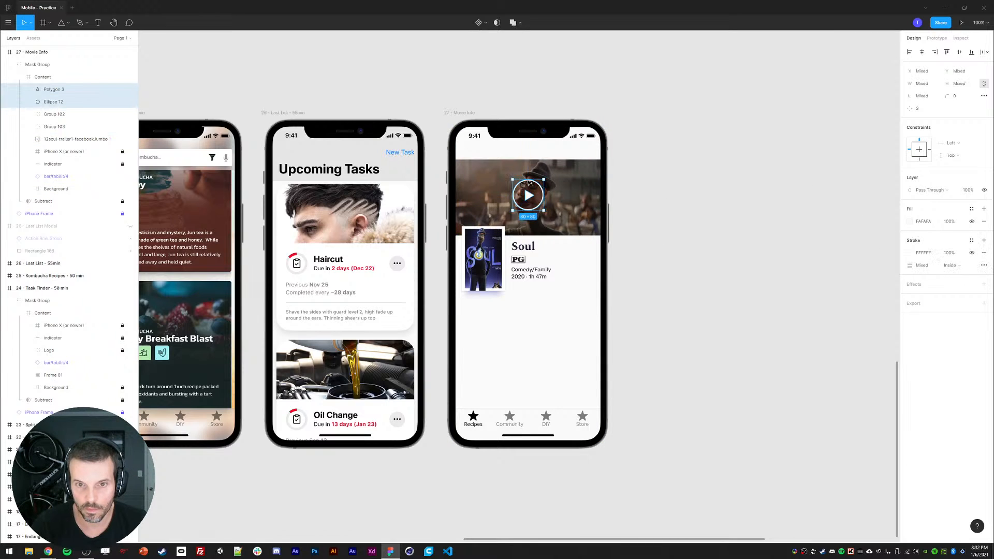
{"action": "left_click", "coordinate": [713, 247]}
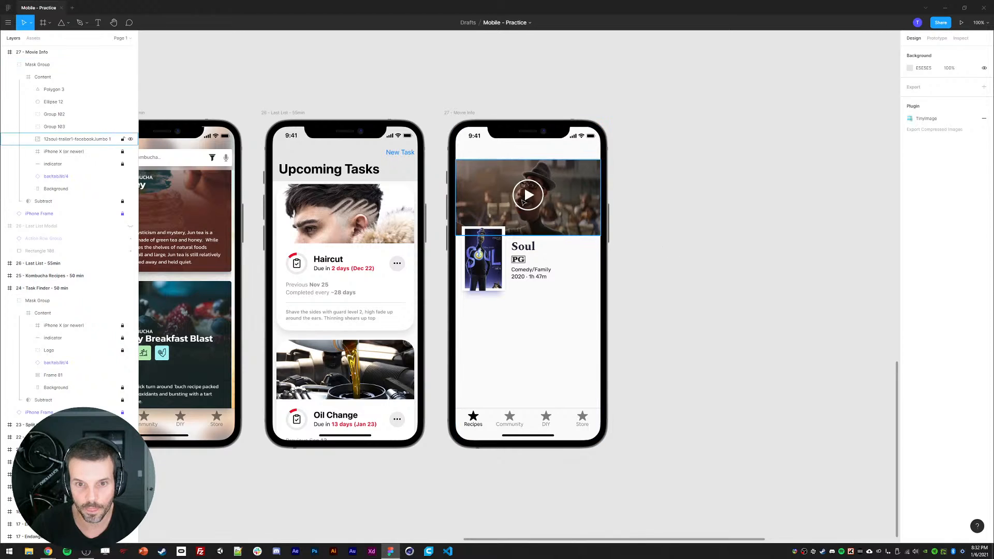
Step: Nudge the play triangle to center it within the circle
{"action": "left_click", "coordinate": [524, 201], "text": "ctrl"}
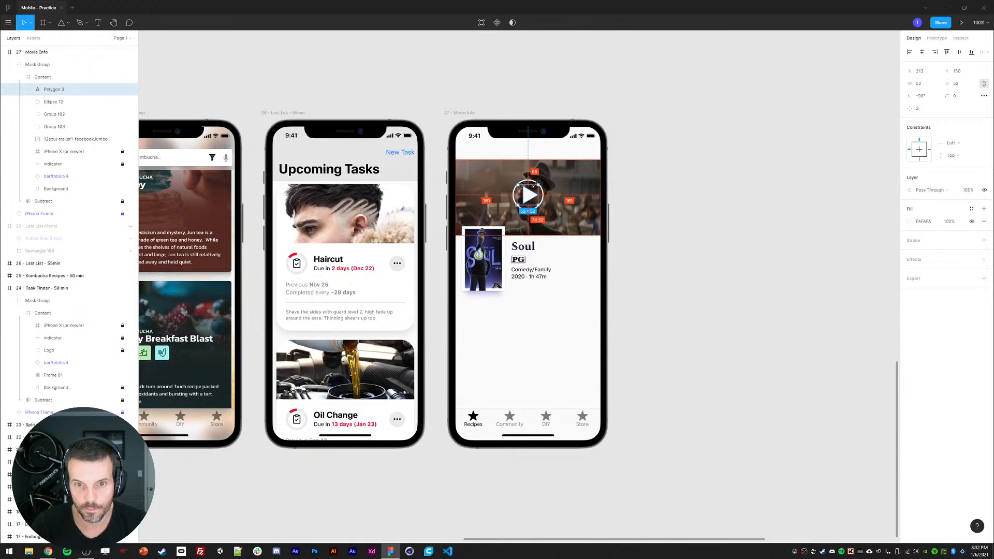
{"action": "left_click_drag", "start_coordinate": [533, 184], "coordinate": [532, 185]}
{"action": "left_click", "coordinate": [684, 213]}
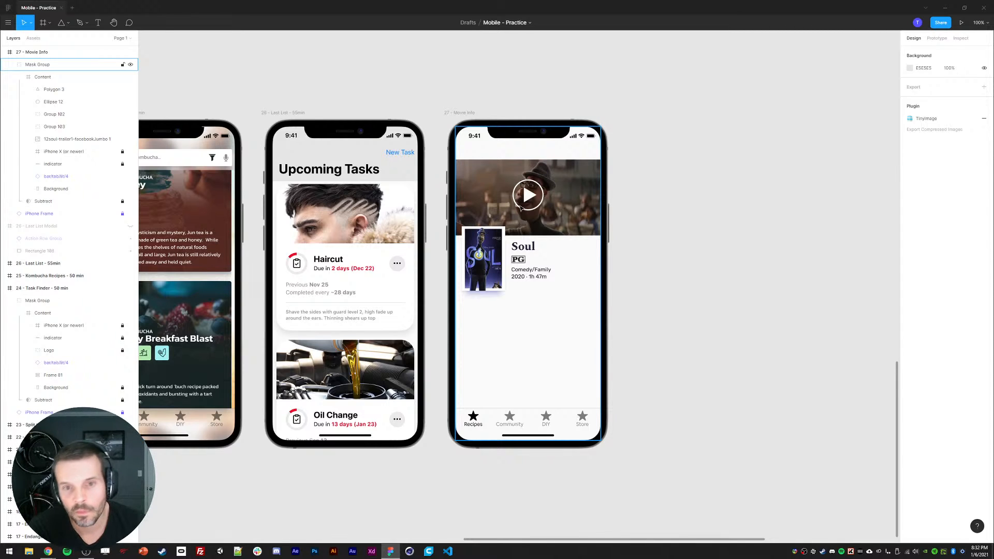
{"action": "left_click", "coordinate": [533, 183], "text": "ctrl"}
{"action": "left_click", "coordinate": [752, 209]}
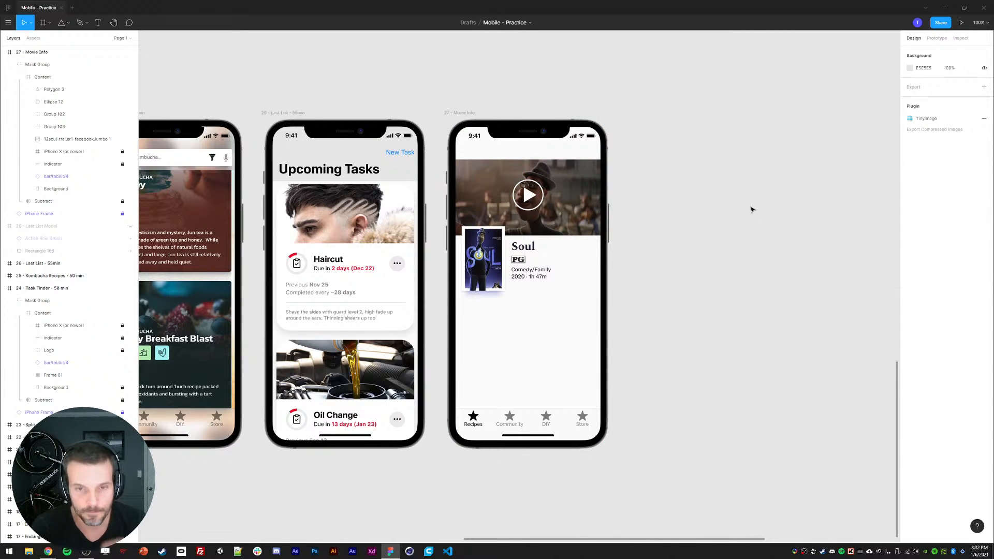
{"action": "left_click", "coordinate": [526, 197], "text": "ctrl"}
{"action": "left_click", "coordinate": [529, 182], "text": "ctrl+shift"}
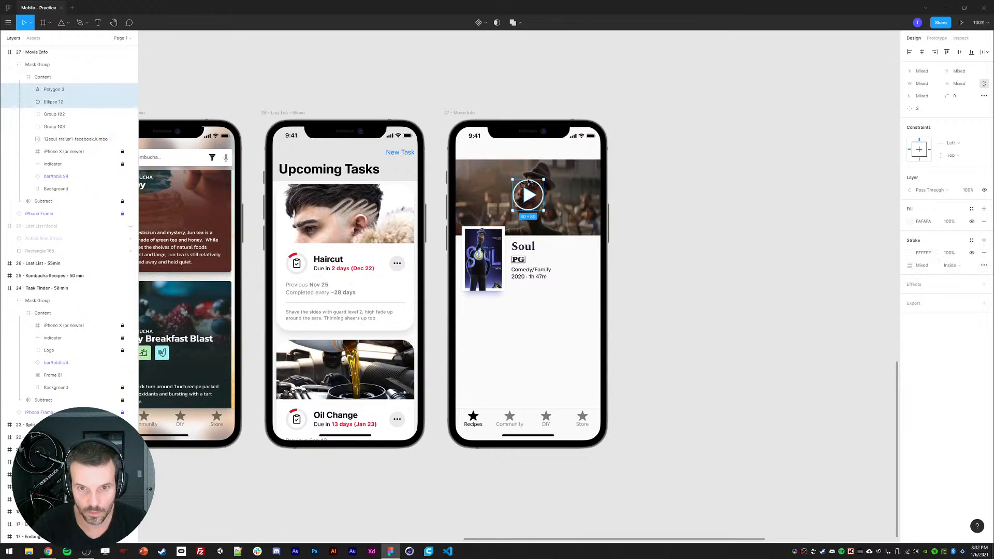
{"action": "left_click", "coordinate": [723, 254]}
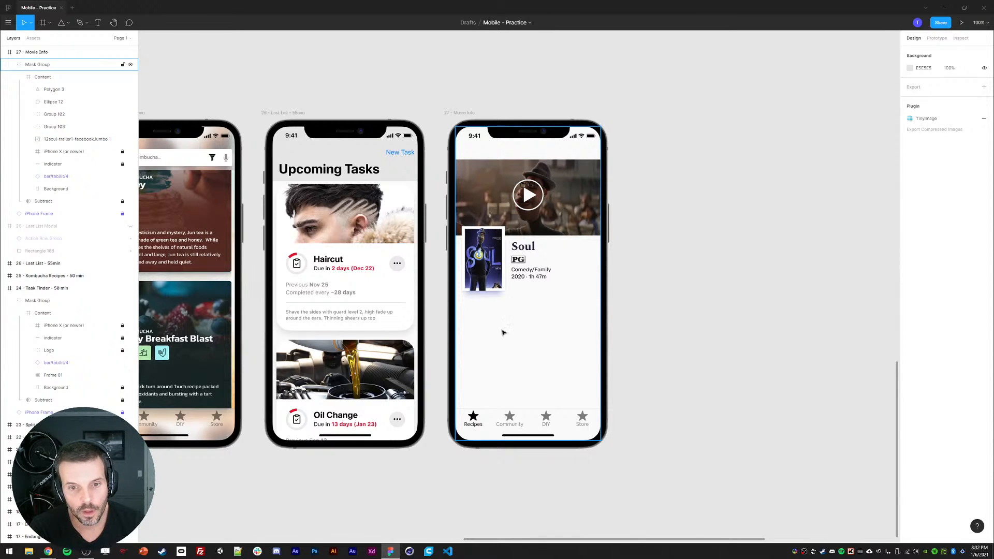
Step: Switch to the browser and select the movie synopsis text on the Soul Google search page
{"action": "left_click", "coordinate": [48, 551]}
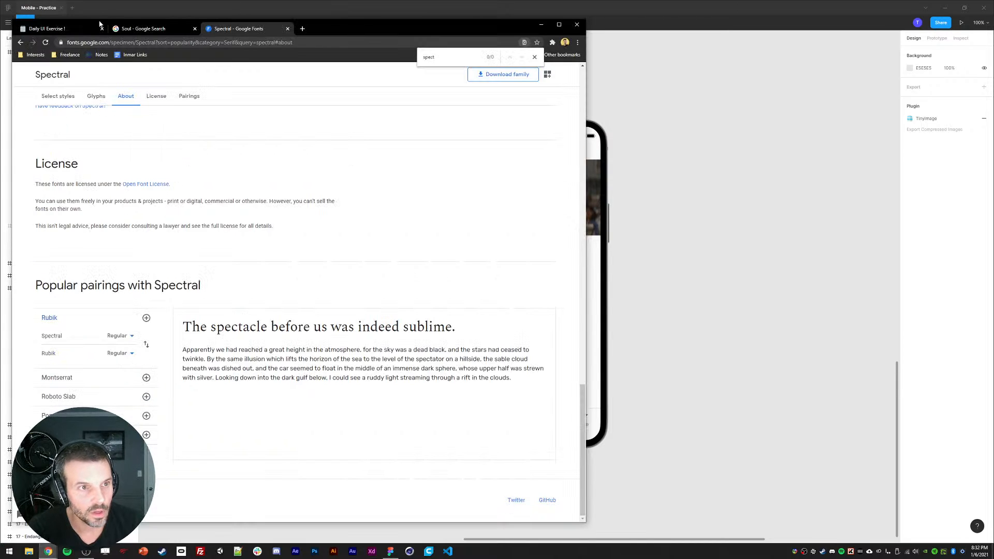
{"action": "left_click", "coordinate": [99, 24]}
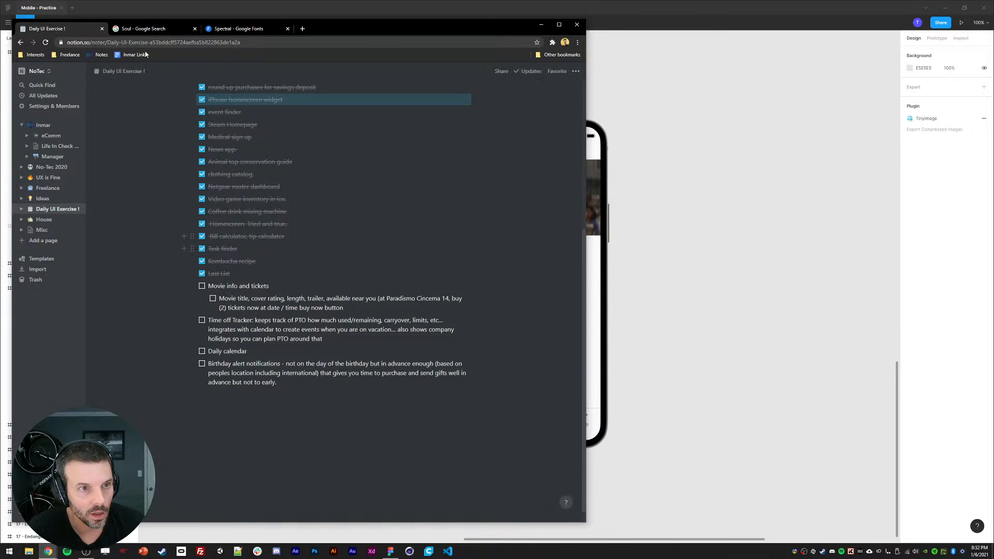
{"action": "left_click", "coordinate": [142, 29]}
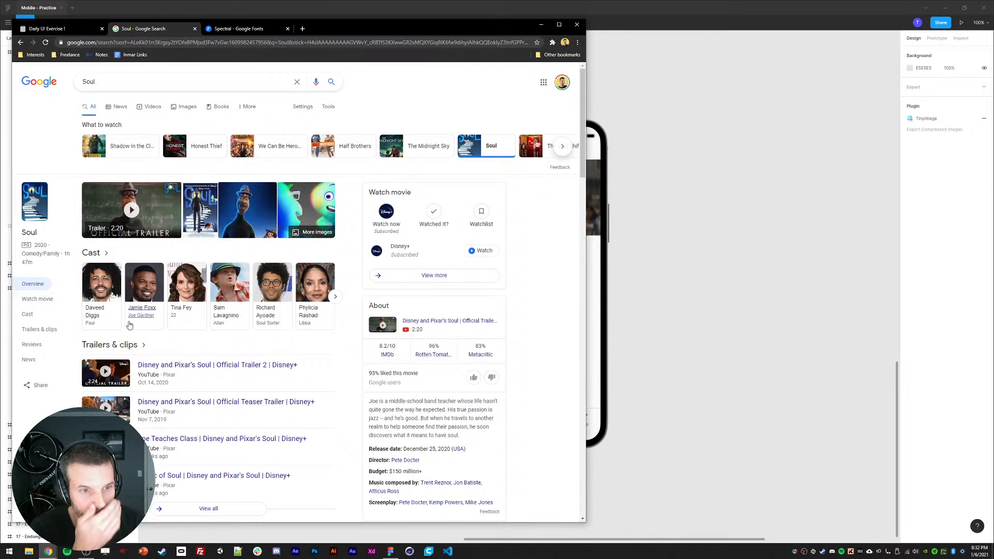
{"action": "scroll", "coordinate": [397, 410], "scroll_direction": "down", "scroll_amount": 1}
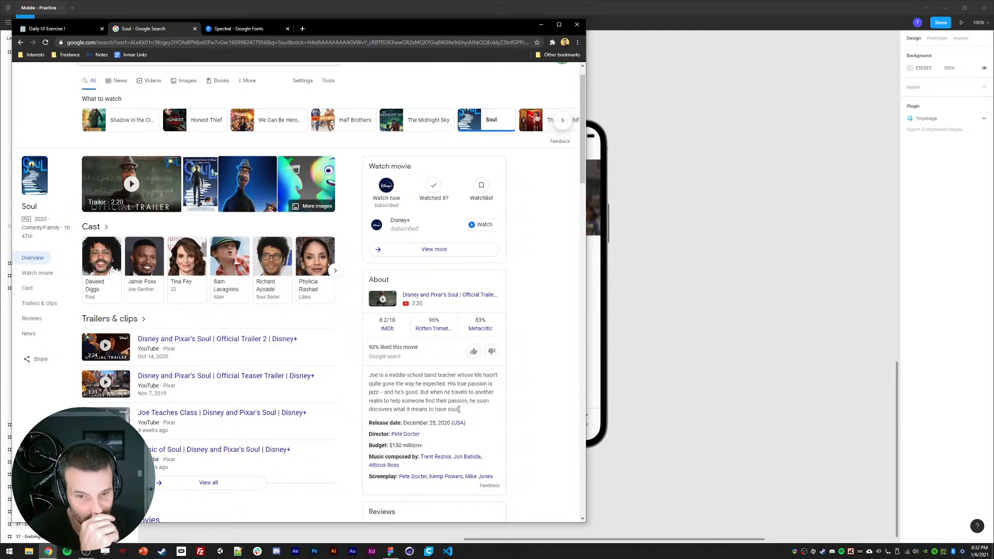
{"action": "left_click_drag", "start_coordinate": [461, 414], "coordinate": [370, 376]}
{"action": "key", "text": "ctrl+c"}
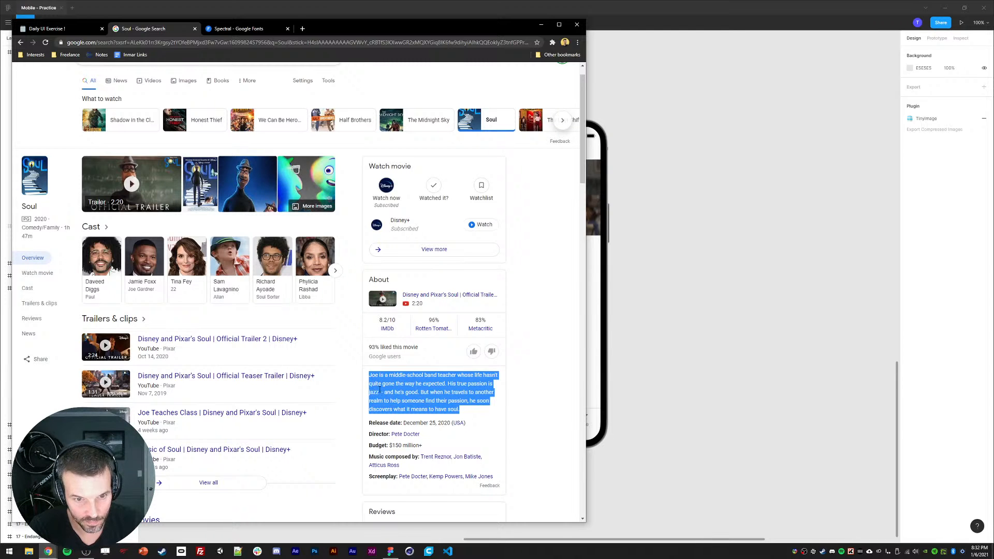
Step: Draw a text box below the poster and paste the Soul synopsis into it
{"action": "left_click", "coordinate": [735, 238]}
{"action": "key", "text": "t"}
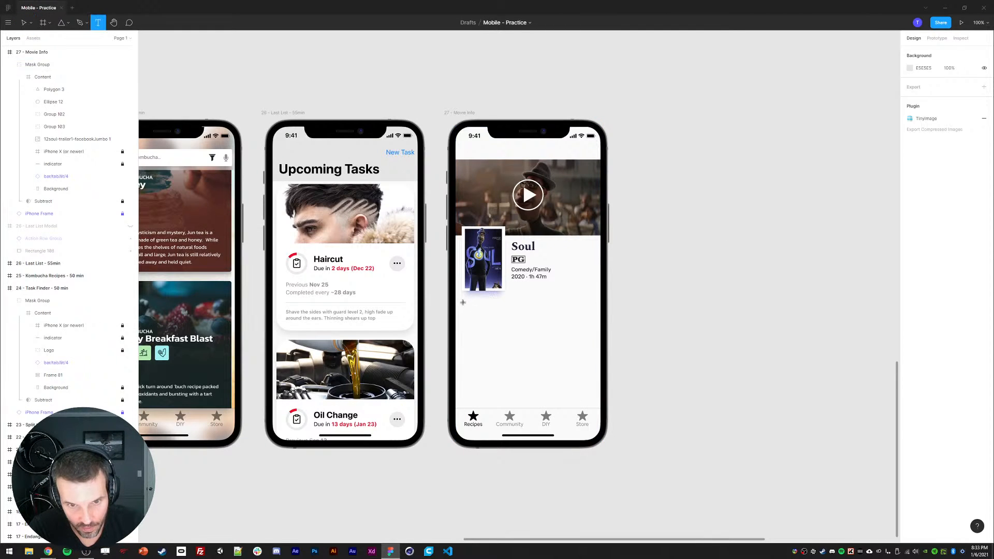
{"action": "left_click_drag", "start_coordinate": [463, 301], "coordinate": [590, 336]}
{"action": "key", "text": "ctrl+v"}
{"action": "key", "text": "Escape"}
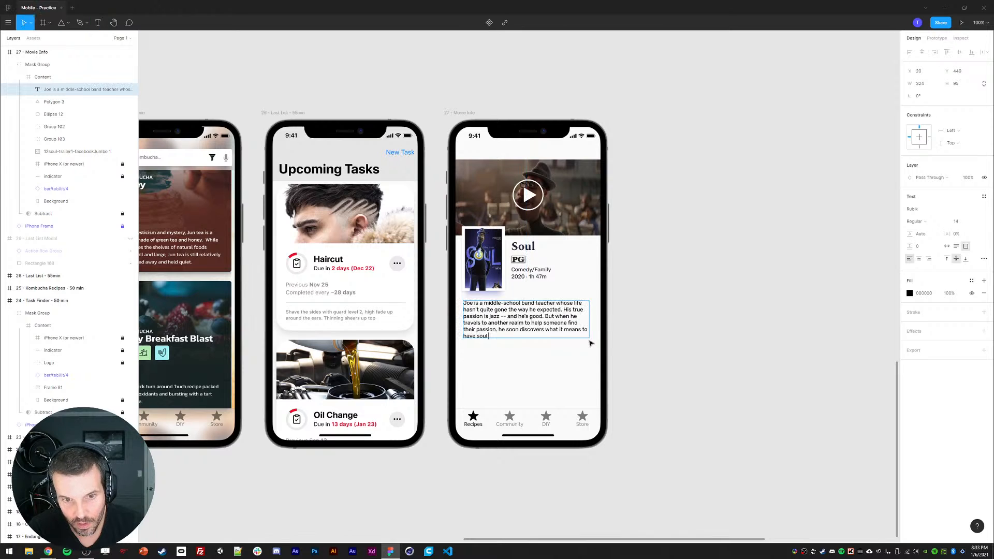
Step: Set the synopsis line height to 125%, align it to the top and make its height auto-fit
{"action": "left_click", "coordinate": [921, 234]}
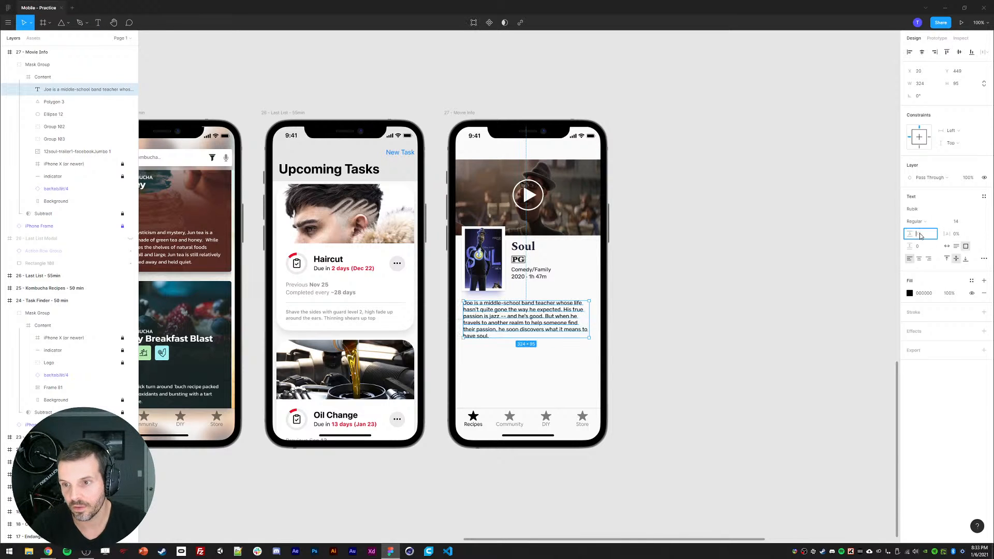
{"action": "key", "text": "Return"}
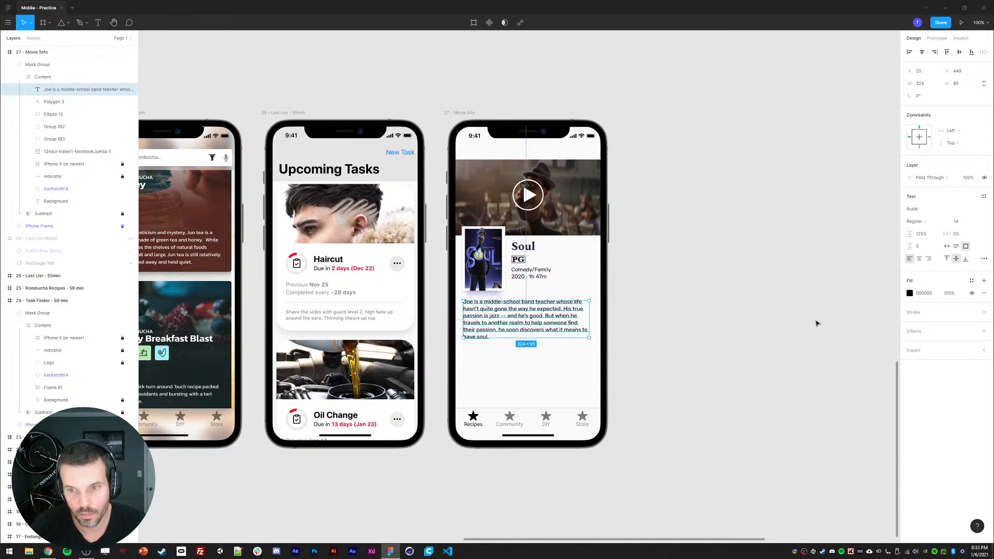
{"action": "left_click", "coordinate": [948, 259]}
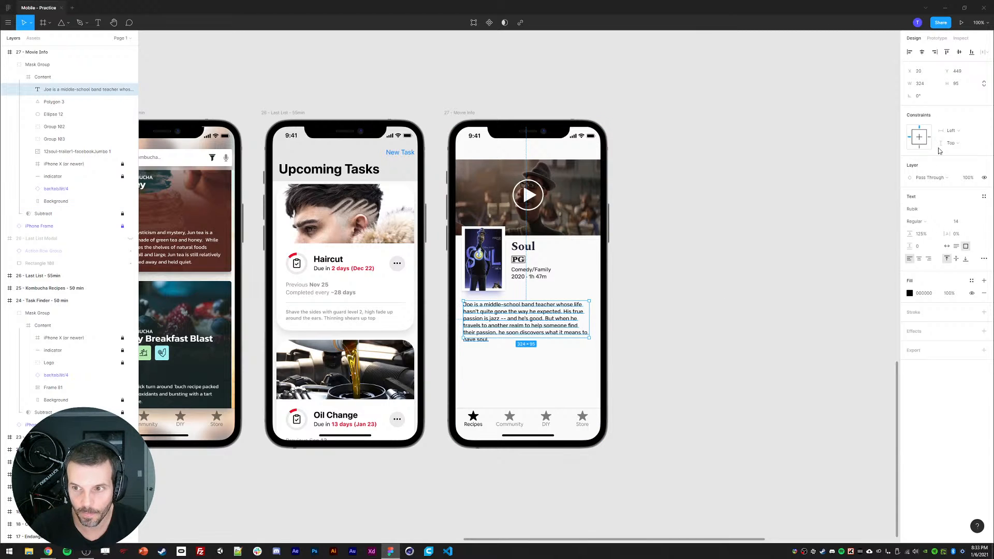
{"action": "left_click", "coordinate": [957, 247]}
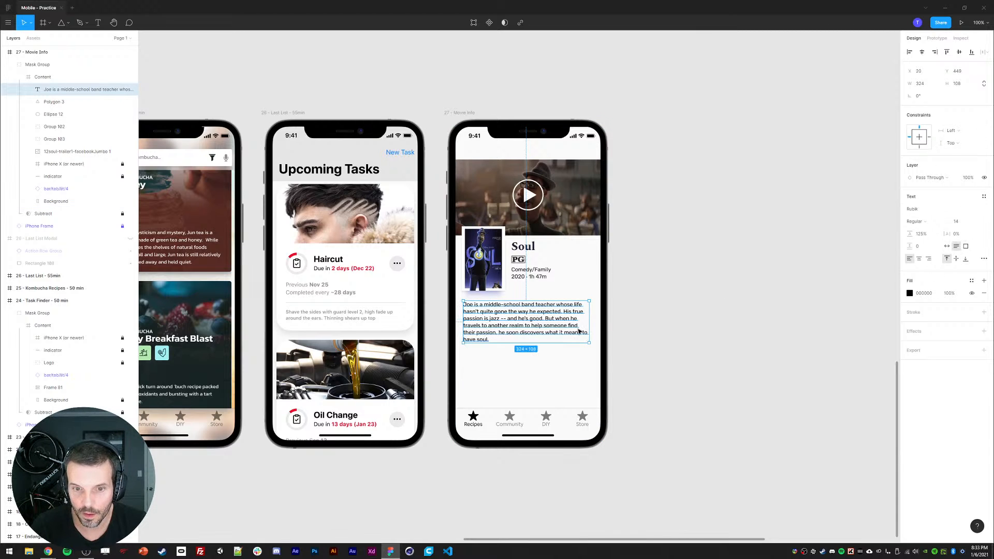
Step: Position the synopsis text at X 16 and set its width to 341
{"action": "left_click", "coordinate": [923, 73]}
{"action": "type", "text": "16"}
{"action": "key", "text": "Return"}
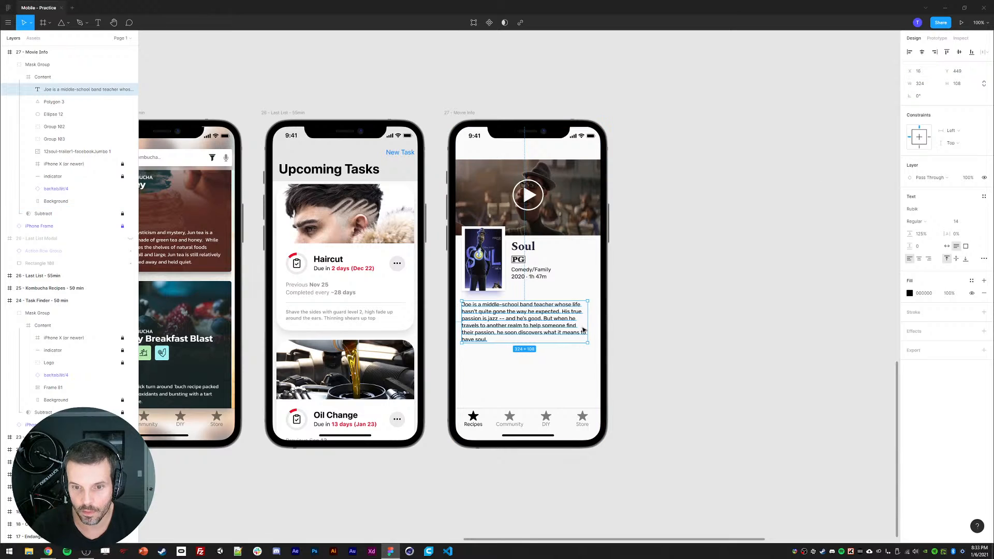
{"action": "left_click_drag", "start_coordinate": [589, 325], "coordinate": [599, 323]}
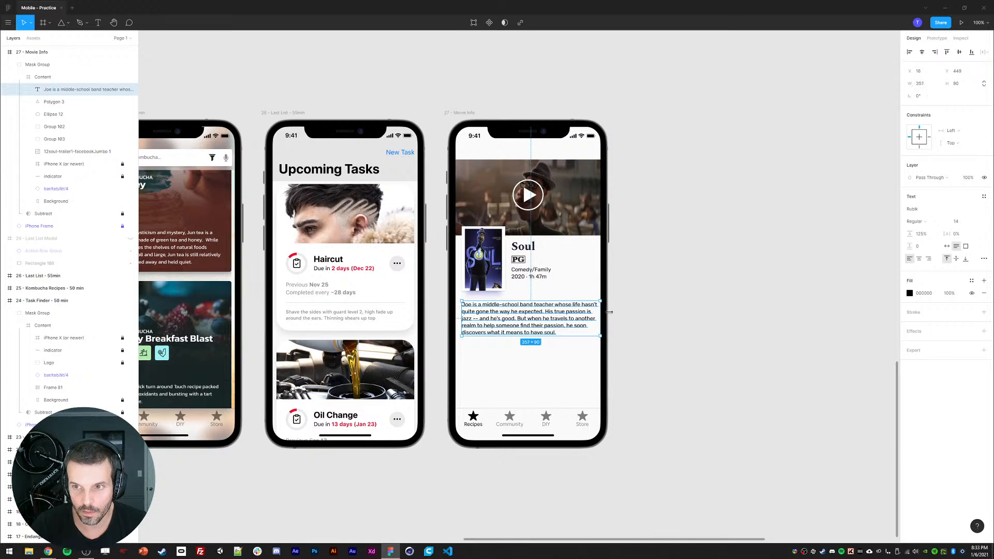
{"action": "left_click", "coordinate": [920, 86]}
{"action": "type", "text": "343"}
{"action": "key", "text": "Return"}
{"action": "left_click", "coordinate": [768, 293]}
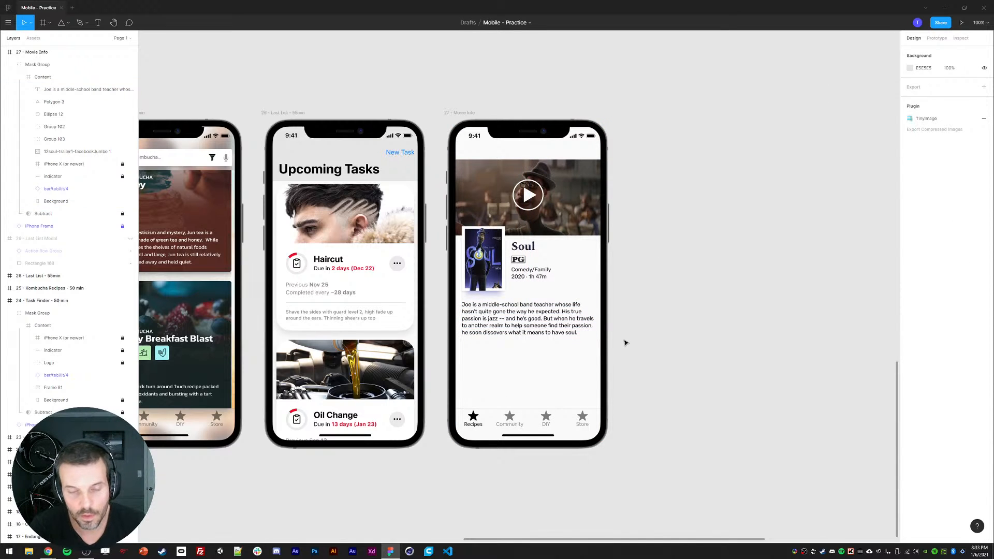
Step: Group the poster together with the title, rating and genre details
{"action": "left_click", "coordinate": [518, 318]}
{"action": "left_click", "coordinate": [482, 259]}
{"action": "left_click", "coordinate": [521, 278], "text": "shift"}
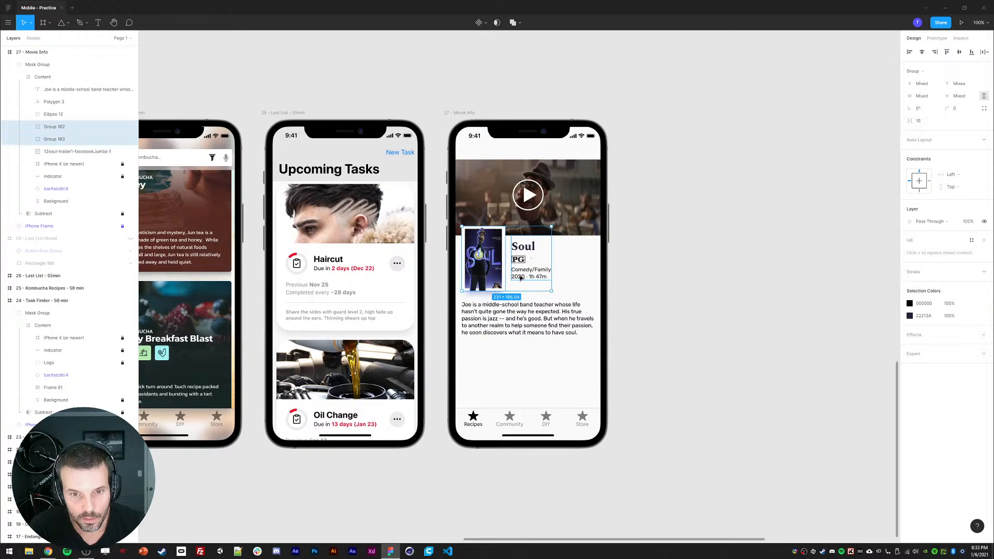
{"action": "key", "text": "ctrl+g"}
{"action": "left_click", "coordinate": [497, 322], "text": "shift"}
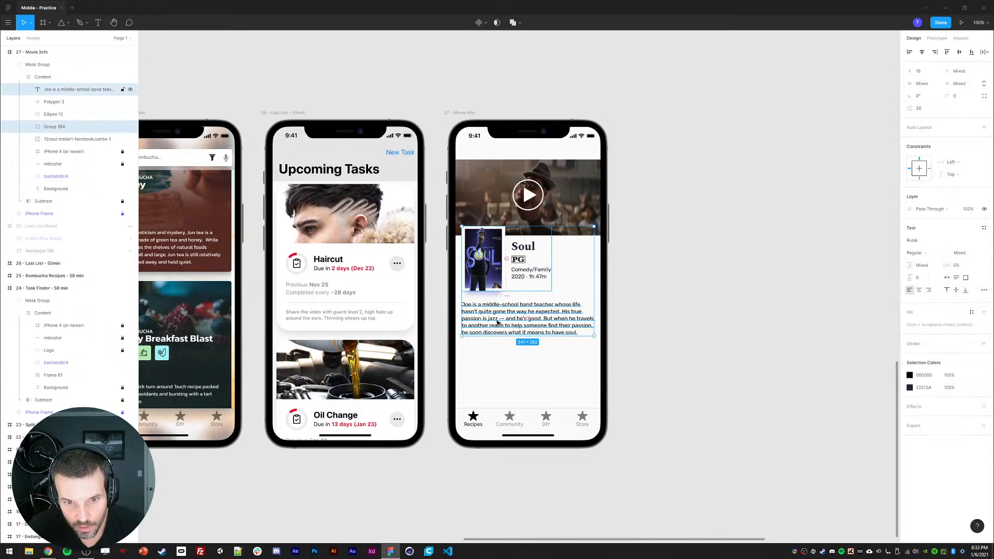
{"action": "left_click", "coordinate": [729, 309]}
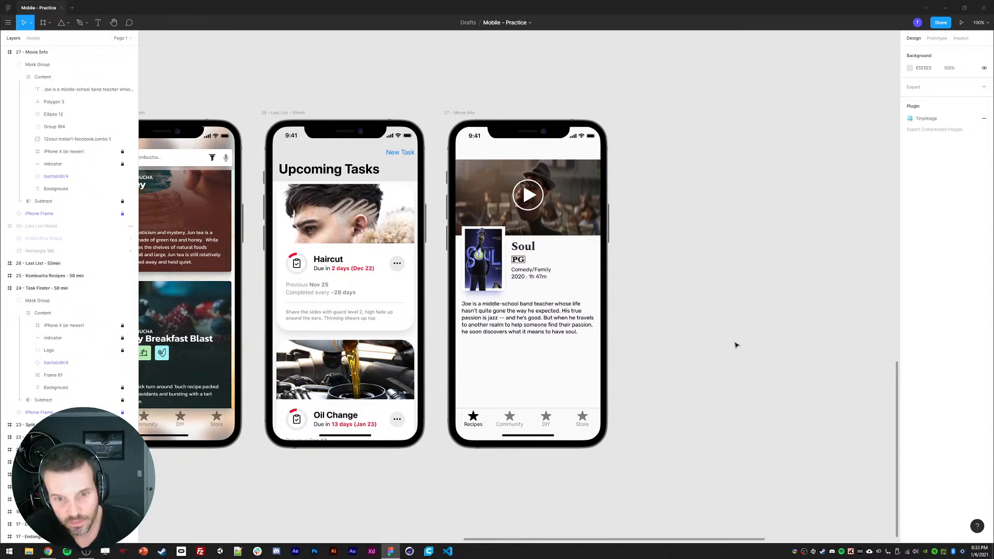
{"action": "left_click", "coordinate": [510, 321], "text": "ctrl"}
{"action": "left_click", "coordinate": [639, 337]}
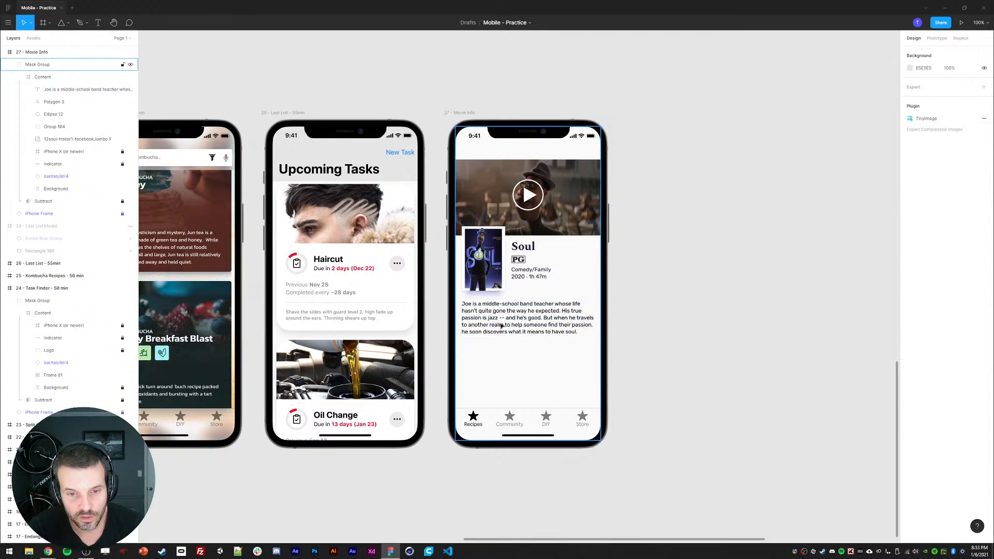
{"action": "left_click", "coordinate": [490, 325], "text": "ctrl"}
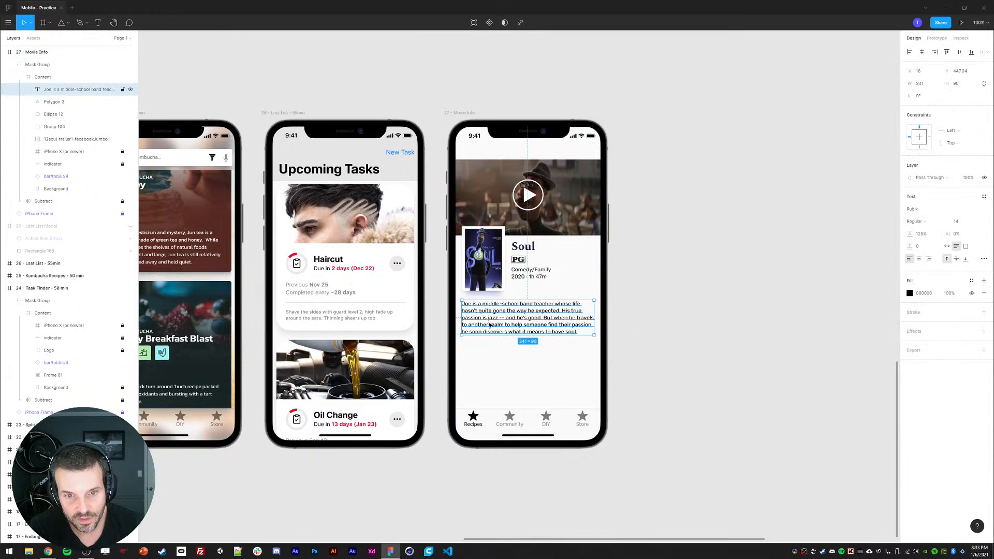
{"action": "left_click", "coordinate": [736, 369]}
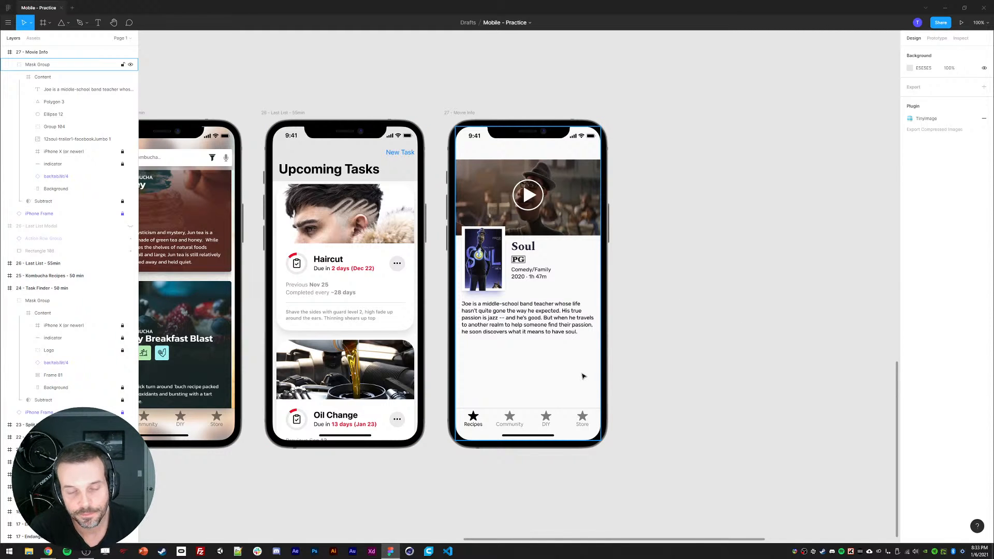
Step: Rename the poster and title group to Top
{"action": "left_click", "coordinate": [481, 260], "text": "ctrl"}
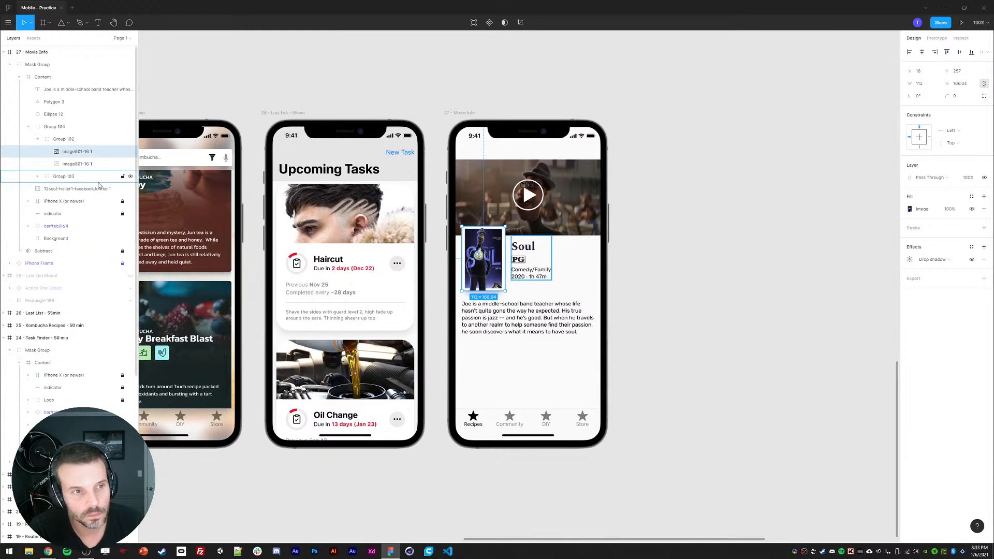
{"action": "left_click", "coordinate": [37, 139]}
{"action": "left_click", "coordinate": [48, 129]}
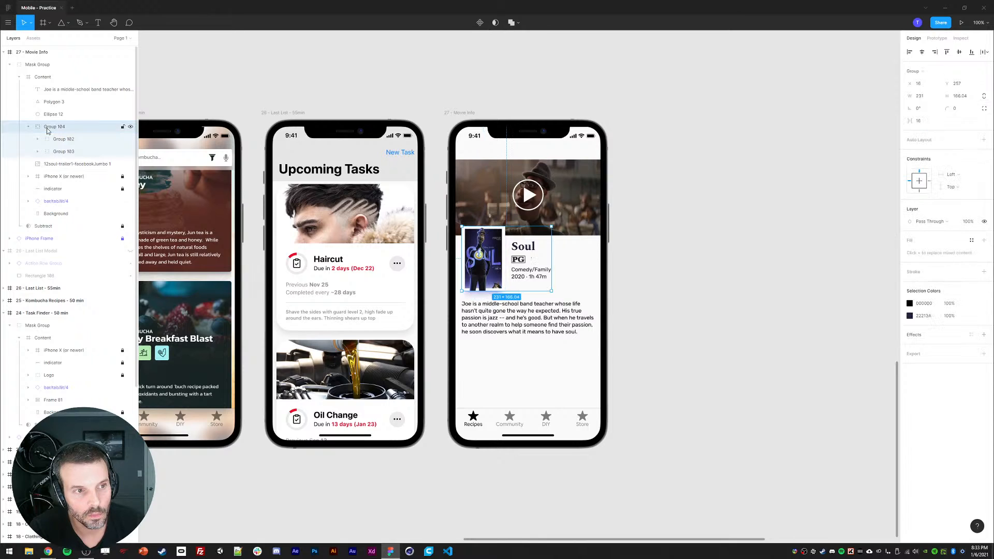
{"action": "left_click", "coordinate": [53, 138]}
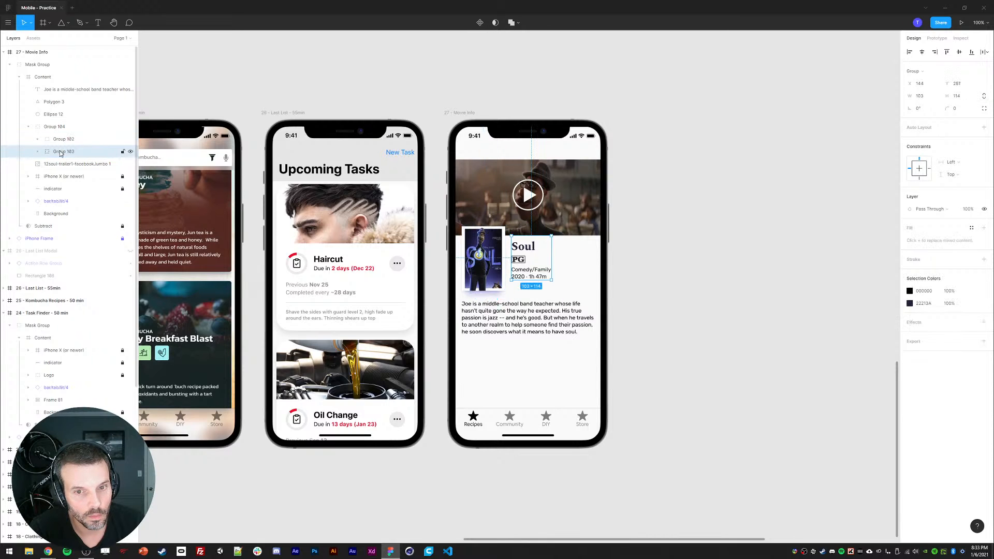
{"action": "double_click", "coordinate": [56, 128]}
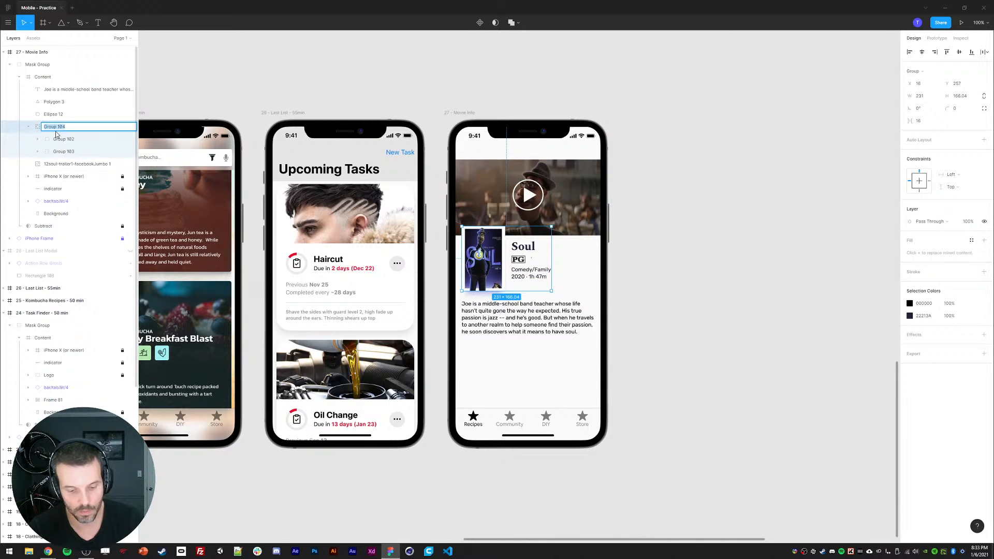
{"action": "type", "text": "Top"}
{"action": "key", "text": "Return"}
Step: Group the play triangle, circle and trailer image together and name the group Trailer
{"action": "left_click", "coordinate": [52, 102]}
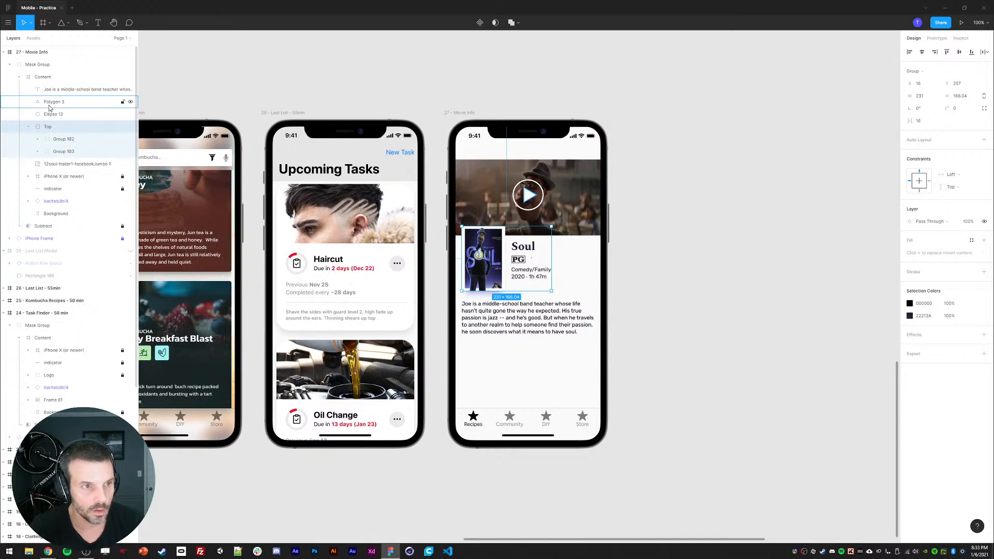
{"action": "left_click", "coordinate": [52, 114], "text": "shift"}
{"action": "left_click_drag", "start_coordinate": [52, 111], "coordinate": [56, 161]}
{"action": "left_click", "coordinate": [57, 164], "text": "shift"}
{"action": "key", "text": "ctrl+g"}
{"action": "double_click", "coordinate": [55, 139]}
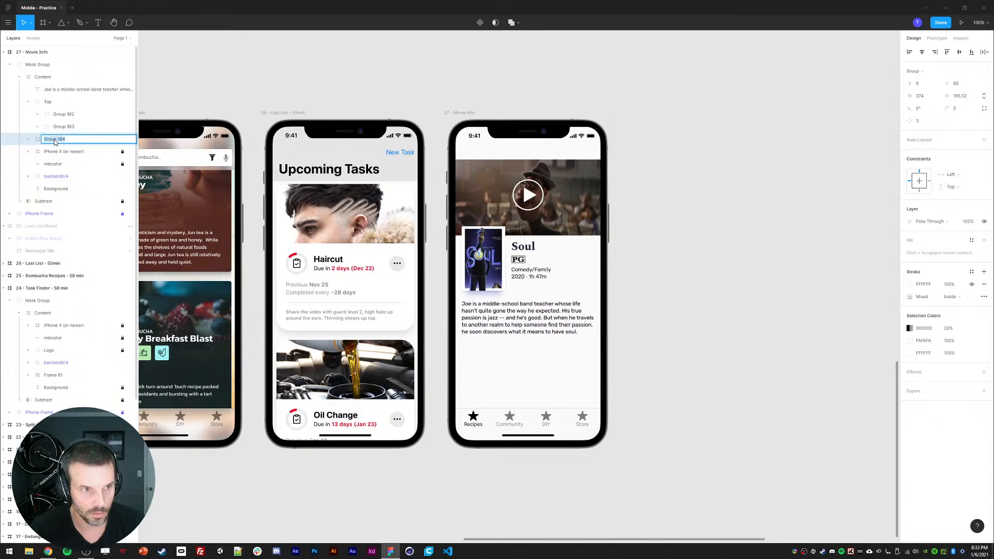
{"action": "type", "text": "Trailer"}
{"action": "key", "text": "Return"}
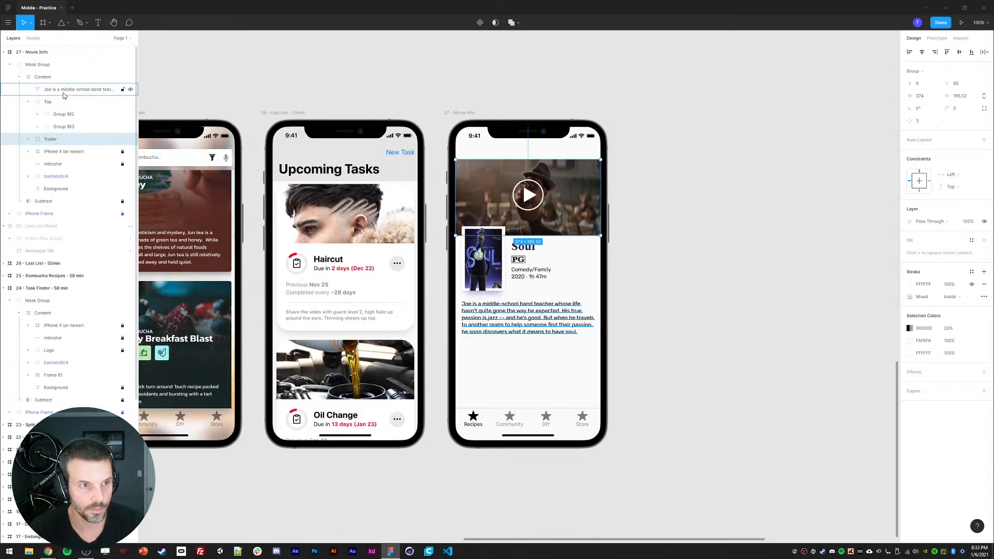
Step: Move the synopsis layer below the Trailer group and rename it Description
{"action": "left_click_drag", "start_coordinate": [63, 90], "coordinate": [53, 145]}
{"action": "double_click", "coordinate": [53, 140]}
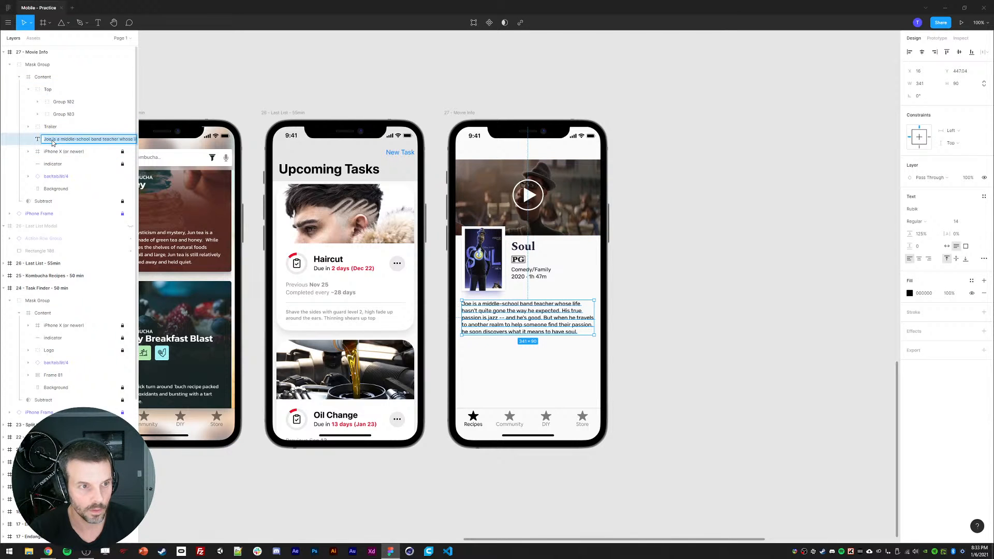
{"action": "type", "text": "Description"}
{"action": "key", "text": "Return"}
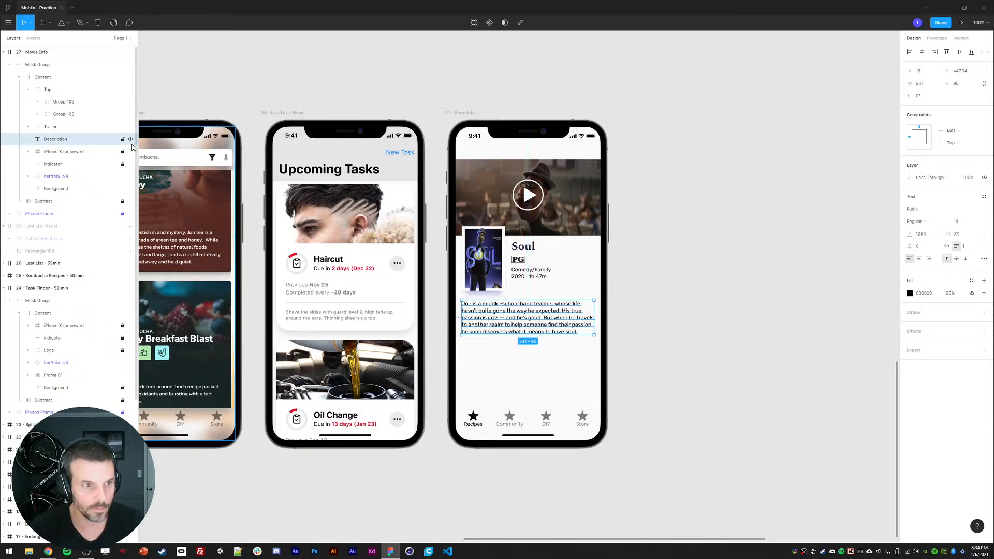
Step: Move the iPhone frame, indicator and tab bar layers to the top of the content stack
{"action": "left_click", "coordinate": [65, 151]}
{"action": "left_click", "coordinate": [57, 176], "text": "shift"}
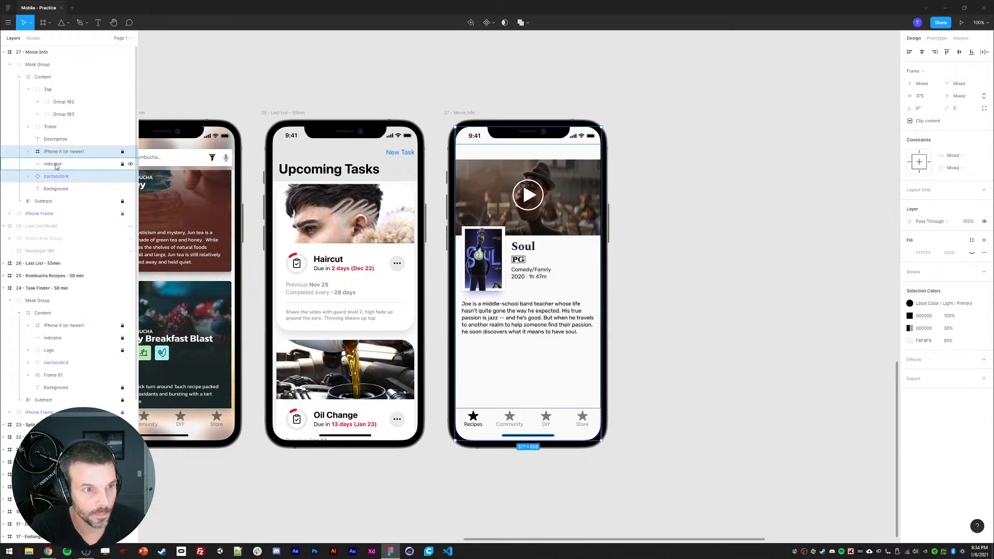
{"action": "left_click_drag", "start_coordinate": [50, 88], "coordinate": [50, 83]}
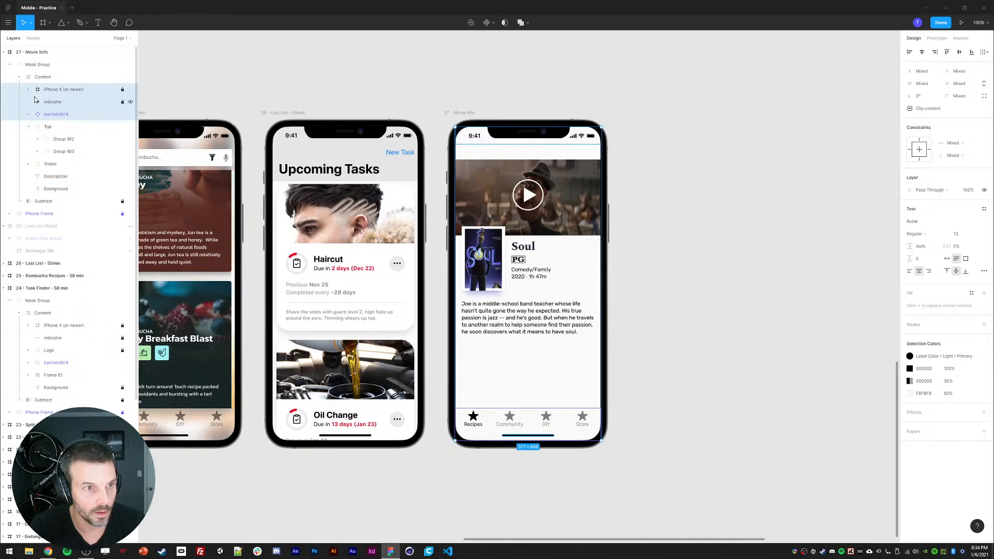
{"action": "key", "text": "Escape"}
{"action": "double_click", "coordinate": [584, 218]}
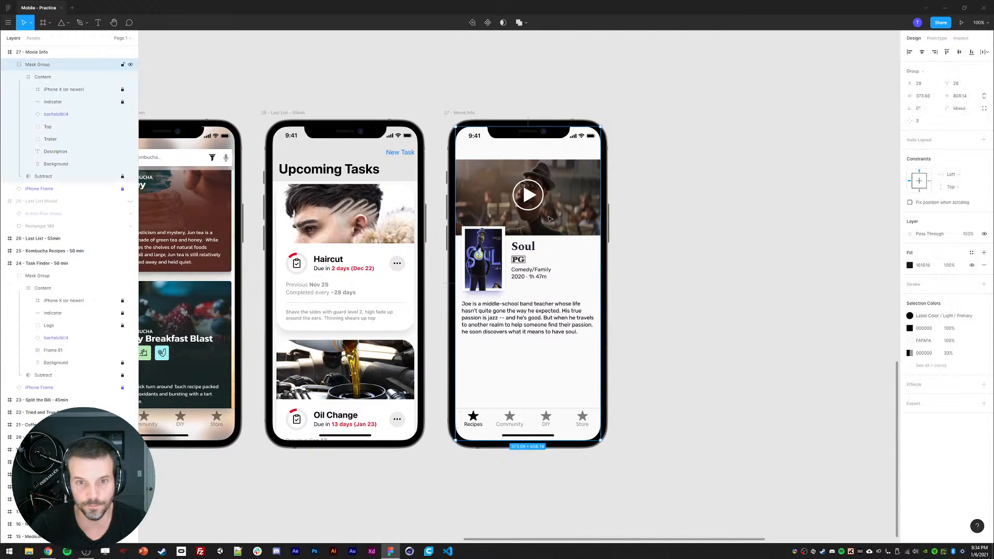
{"action": "double_click", "coordinate": [584, 218]}
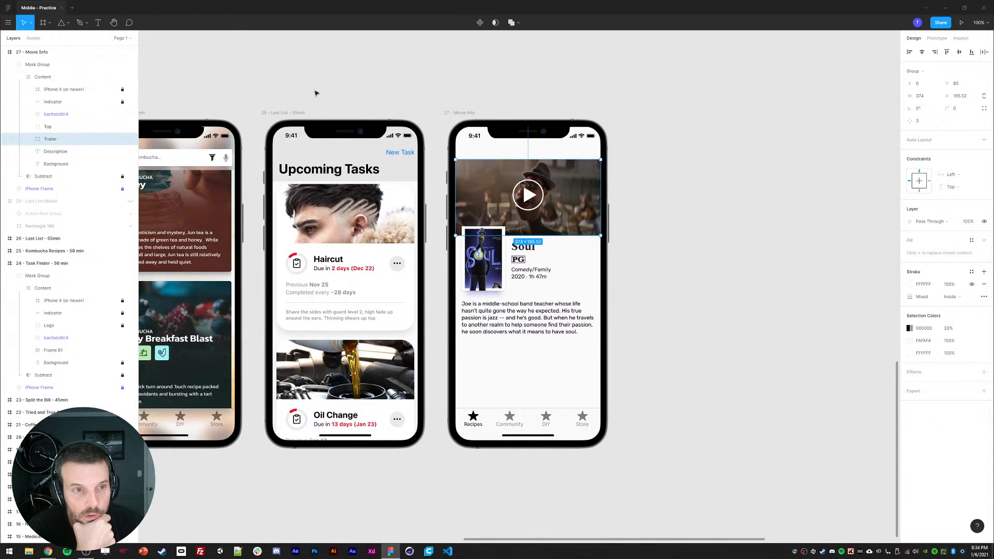
{"action": "left_click_drag", "start_coordinate": [316, 93], "coordinate": [377, 116]}
{"action": "left_click", "coordinate": [417, 113]}
{"action": "left_click_drag", "start_coordinate": [460, 105], "coordinate": [430, 100]}
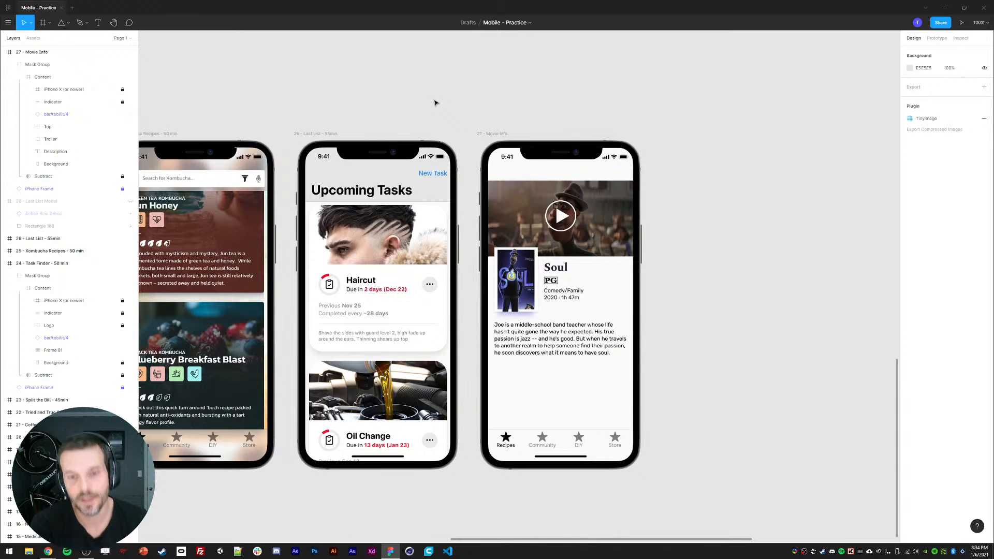
{"action": "left_click_drag", "start_coordinate": [697, 326], "coordinate": [685, 315]}
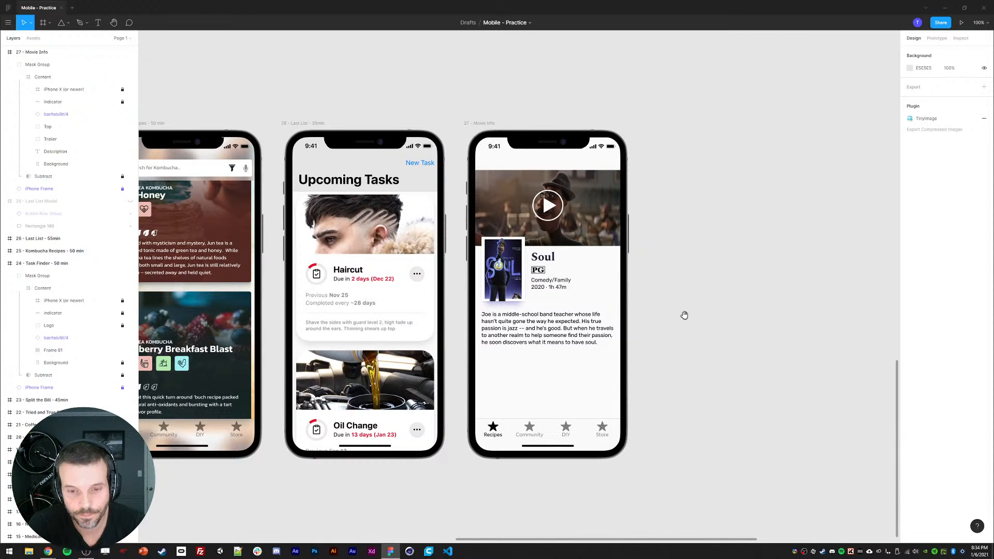
{"action": "left_click_drag", "start_coordinate": [676, 247], "coordinate": [670, 255]}
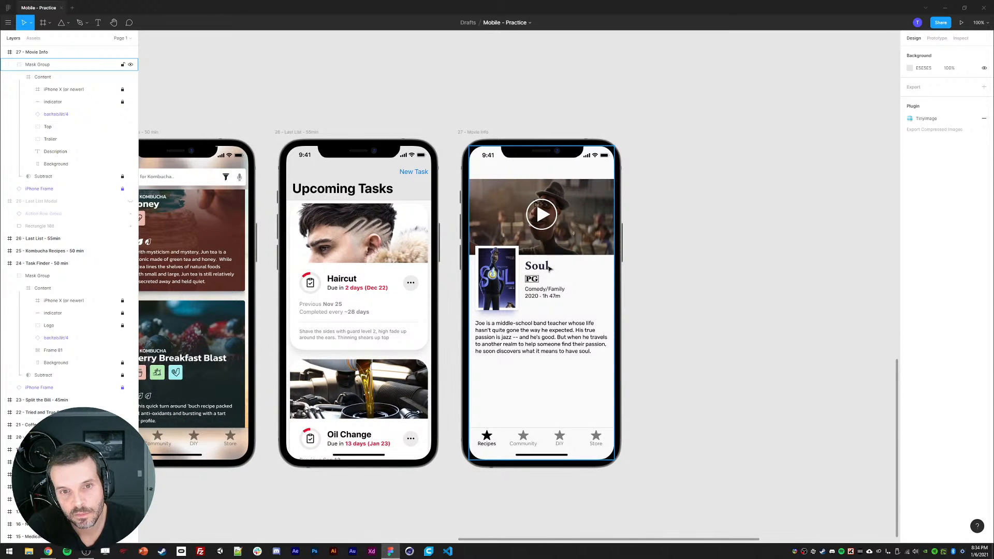
{"action": "left_click_drag", "start_coordinate": [148, 175], "coordinate": [451, 214]}
{"action": "left_click_drag", "start_coordinate": [713, 184], "coordinate": [444, 181]}
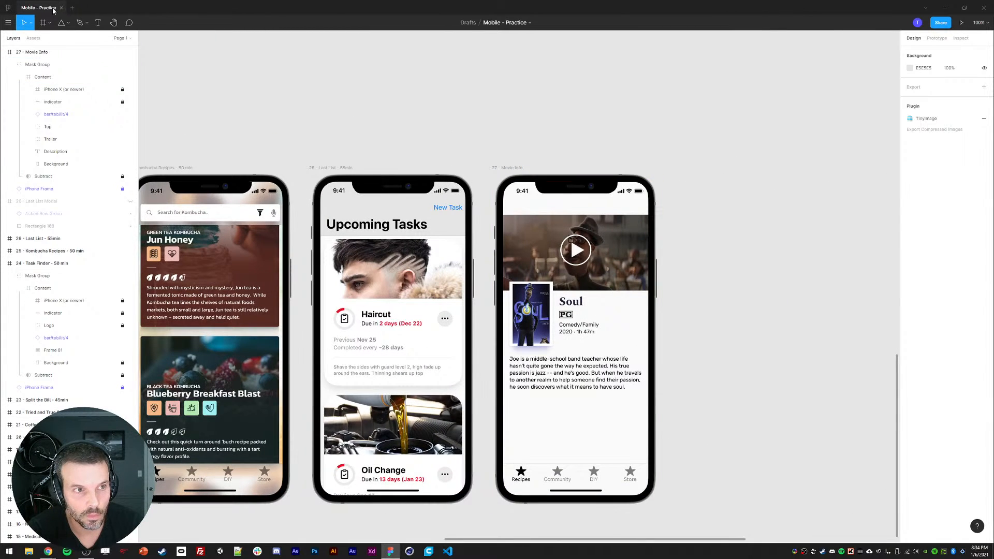
Step: Restore the main component of the Upcoming Tasks top navigation bar
{"action": "left_click", "coordinate": [397, 229]}
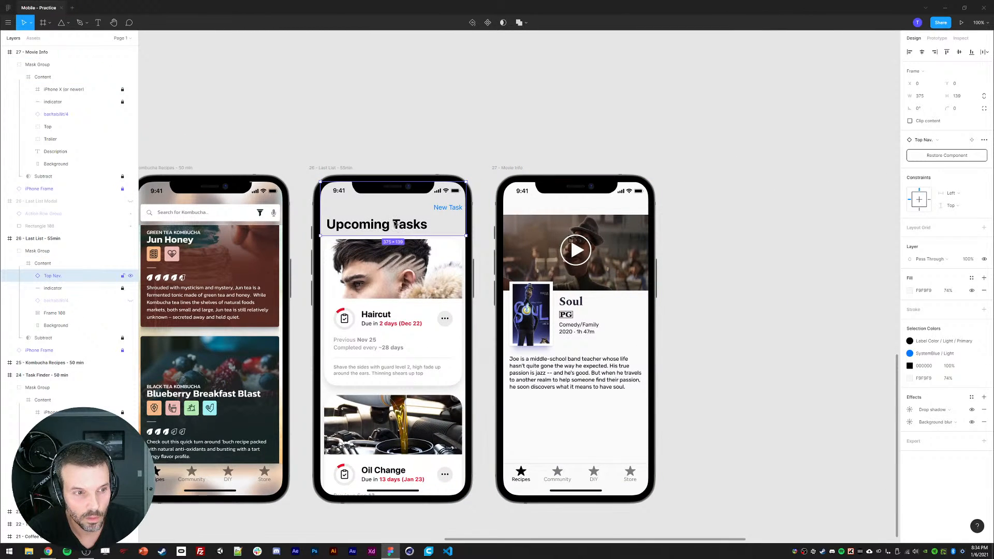
{"action": "right_click", "coordinate": [395, 225]}
{"action": "mouse_move", "coordinate": [468, 377]}
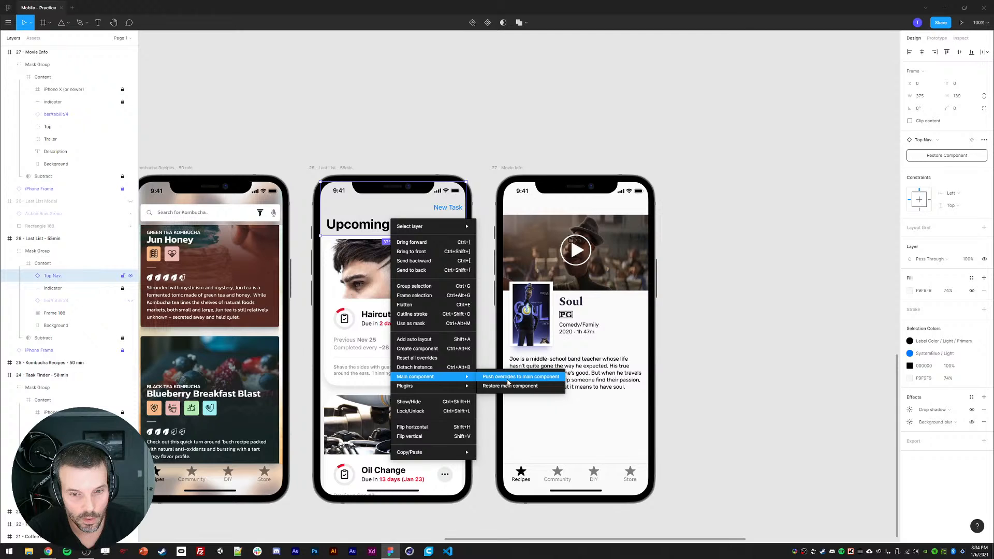
{"action": "left_click", "coordinate": [510, 386]}
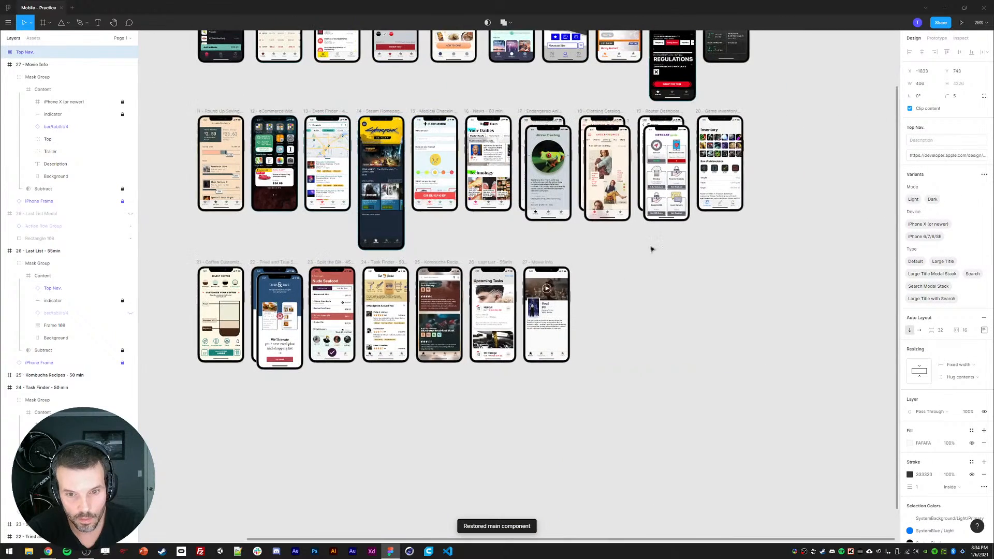
Step: Delete the iPhone X status bar layer from the Movie Info screen's content
{"action": "scroll", "coordinate": [598, 258], "scroll_direction": "right", "scroll_amount": 2}
{"action": "scroll", "coordinate": [528, 264], "scroll_direction": "up", "scroll_amount": 10}
{"action": "left_click", "coordinate": [356, 235]}
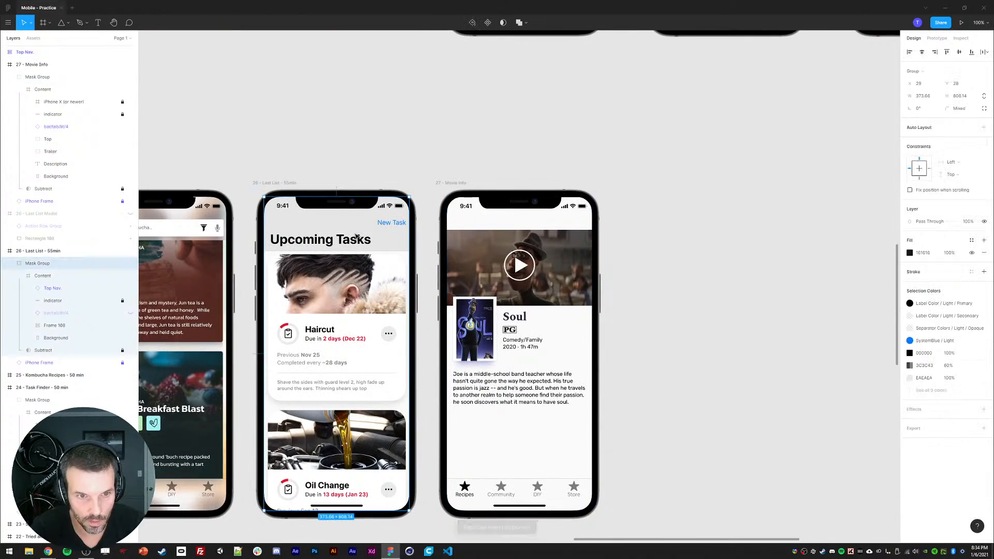
{"action": "double_click", "coordinate": [469, 207]}
{"action": "double_click", "coordinate": [468, 207]}
{"action": "double_click", "coordinate": [468, 207]}
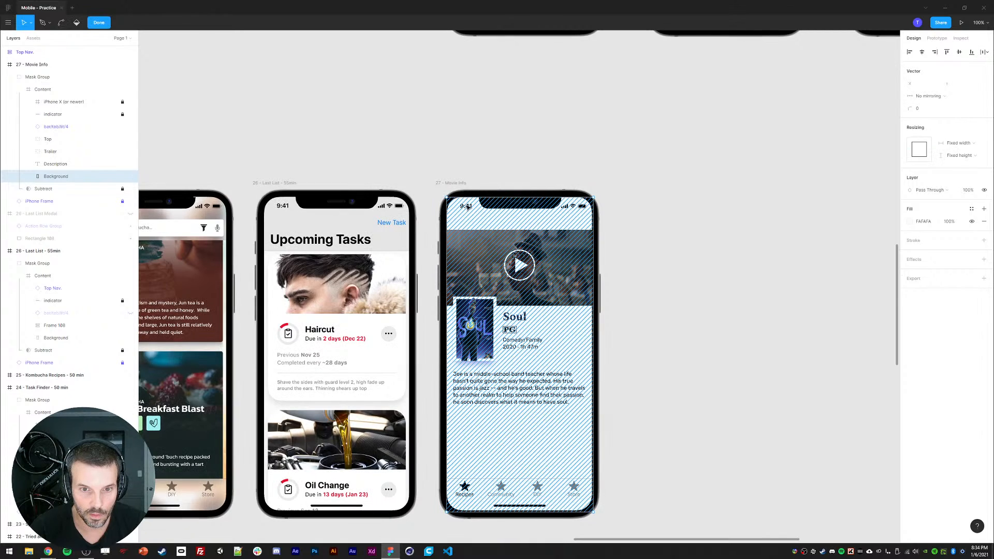
{"action": "key", "text": "Escape"}
{"action": "key", "text": "Escape"}
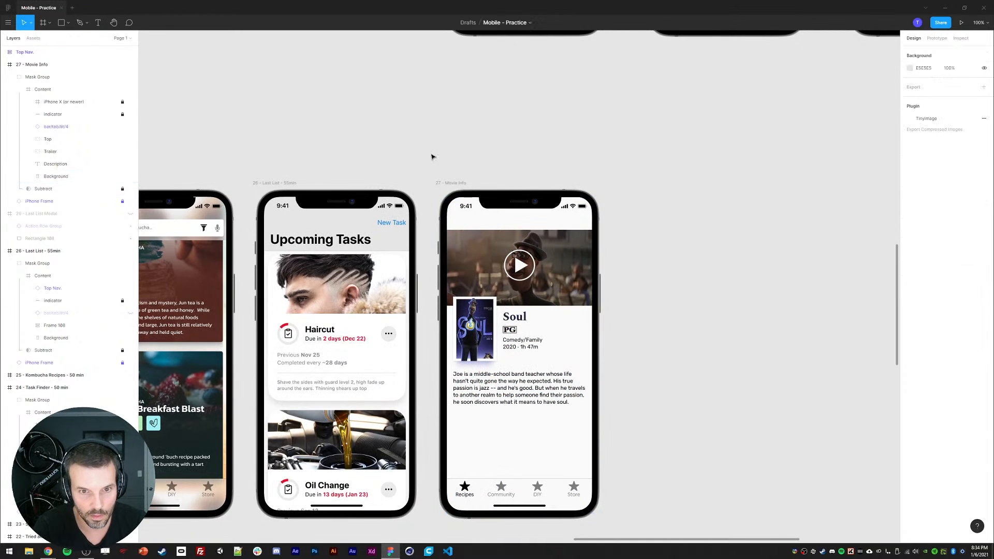
{"action": "left_click", "coordinate": [466, 207]}
{"action": "left_click", "coordinate": [99, 104]}
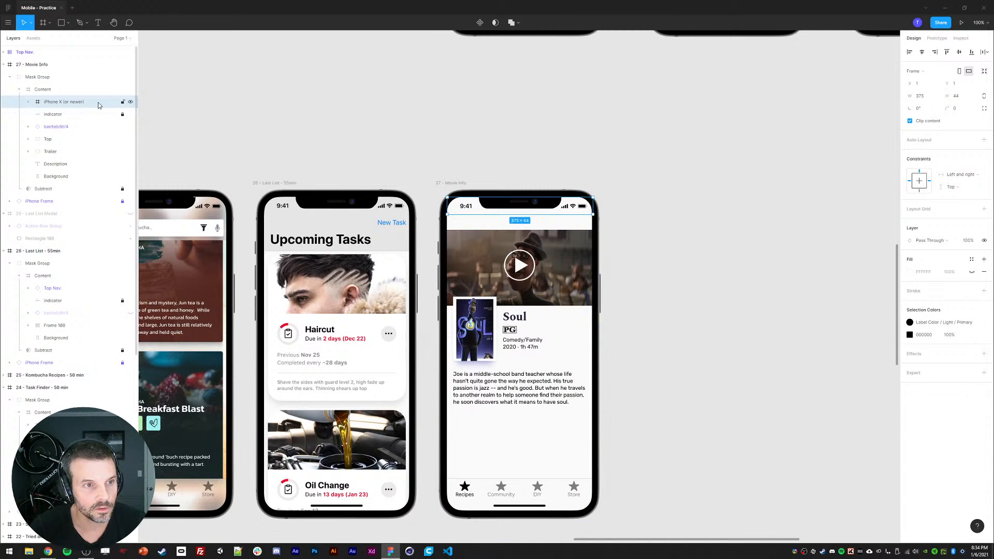
{"action": "key", "text": "Delete"}
Step: Copy the Upcoming Tasks top navigation bar into the Movie Info screen's Content group, aligned to the top
{"action": "left_click", "coordinate": [297, 233]}
{"action": "double_click", "coordinate": [298, 233]}
{"action": "double_click", "coordinate": [298, 233]}
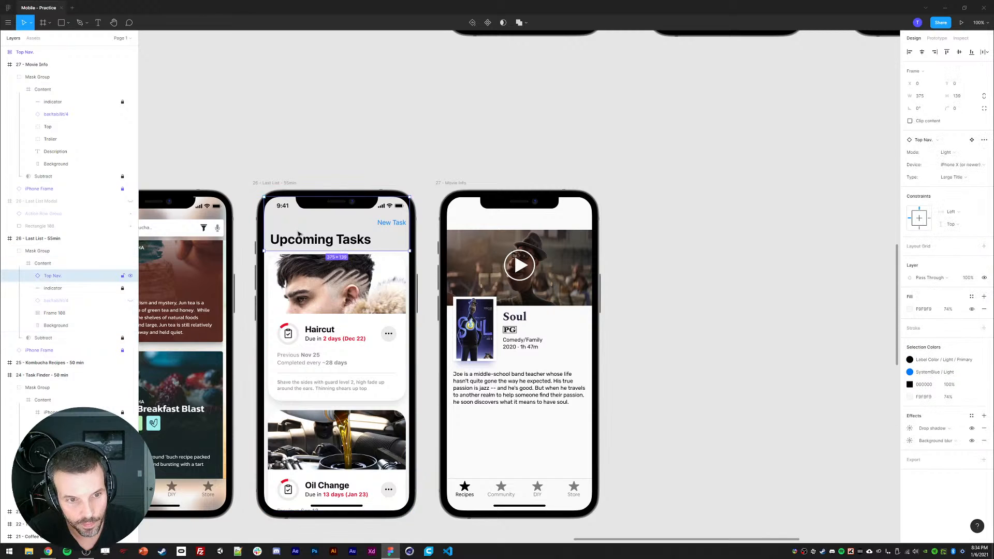
{"action": "key", "text": "ctrl+c"}
{"action": "left_click", "coordinate": [451, 182]}
{"action": "key", "text": "ctrl+v"}
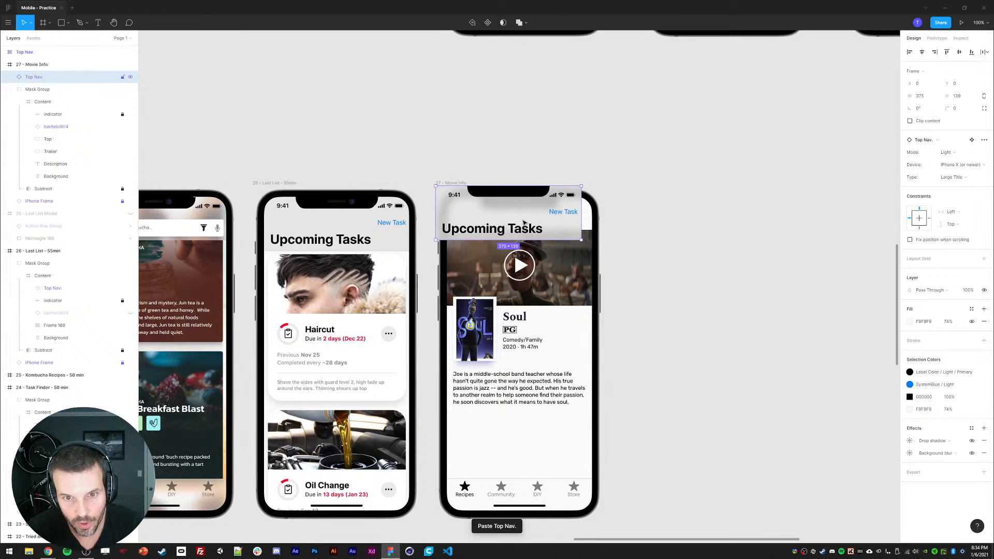
{"action": "left_click_drag", "start_coordinate": [529, 239], "coordinate": [533, 232]}
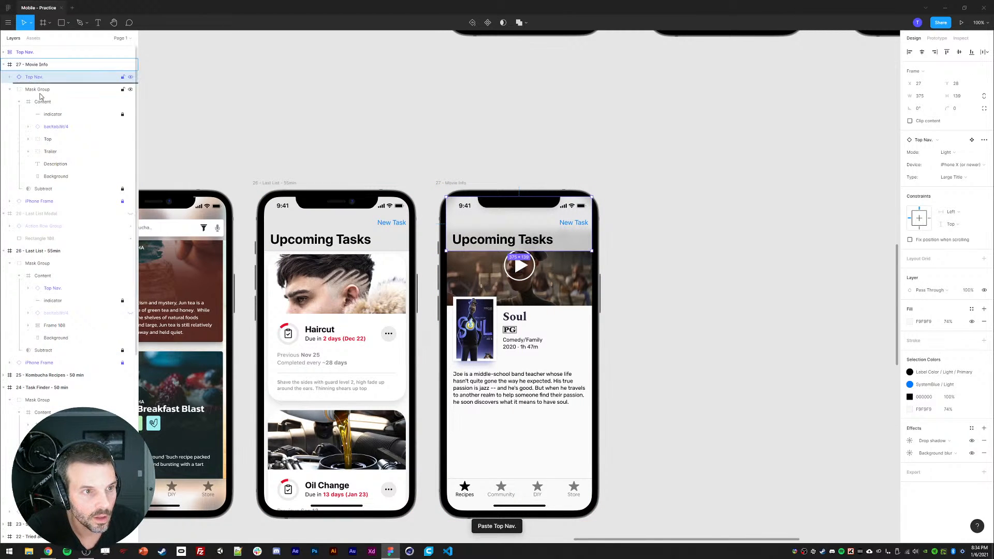
{"action": "left_click_drag", "start_coordinate": [50, 123], "coordinate": [50, 120]}
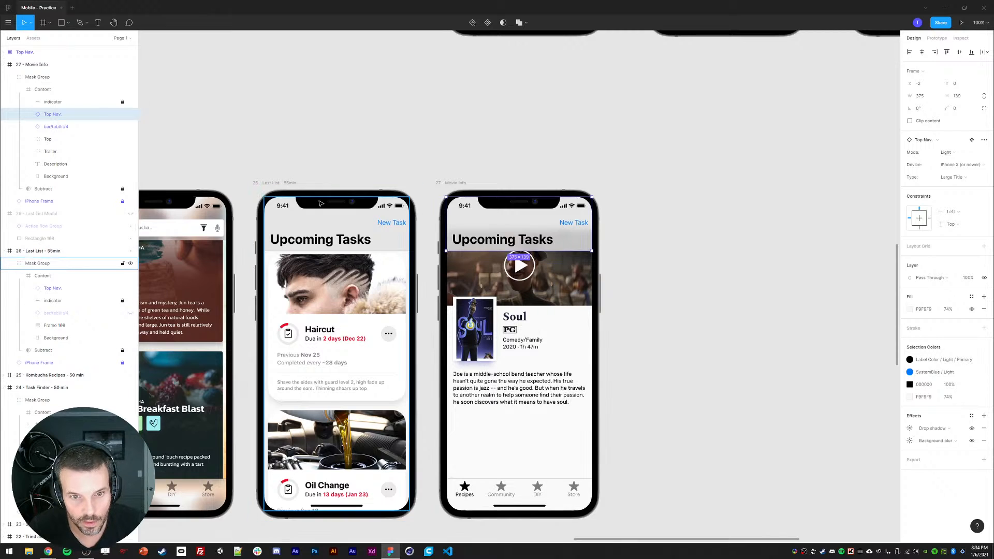
{"action": "key", "text": "Down"}
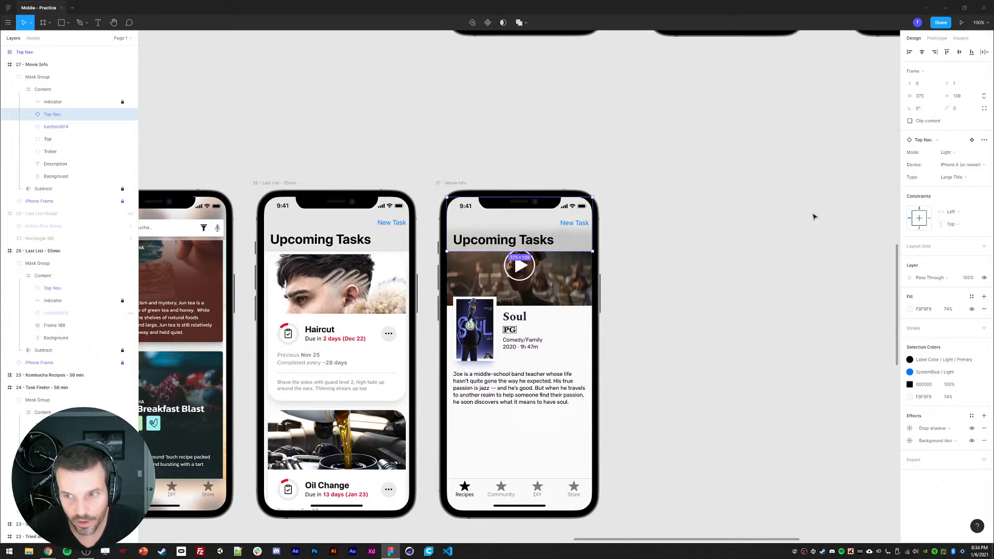
Step: Switch the pasted navigation bar's type to Search and reset all its overrides
{"action": "left_click", "coordinate": [955, 177]}
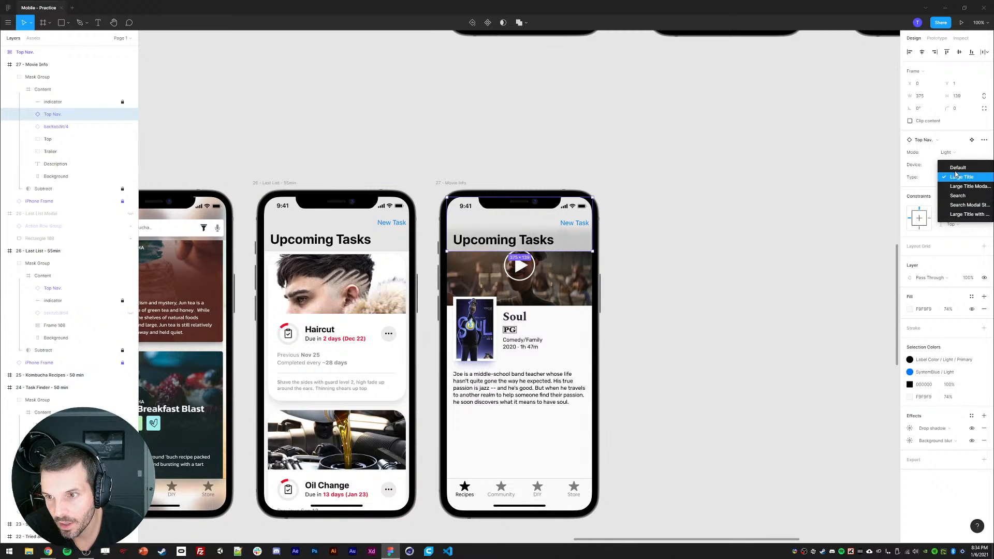
{"action": "left_click", "coordinate": [957, 195]}
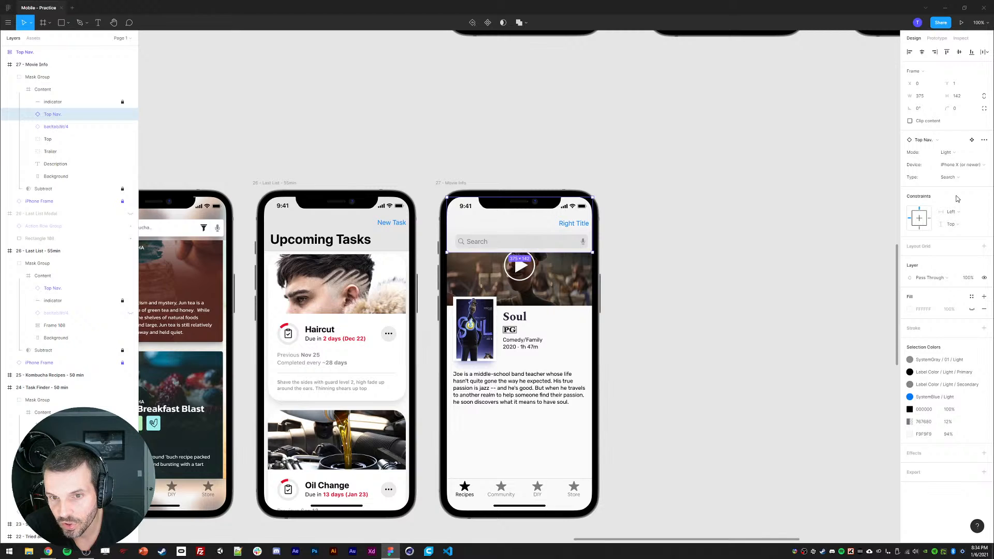
{"action": "left_click", "coordinate": [955, 177]}
{"action": "left_click", "coordinate": [985, 141]}
{"action": "left_click", "coordinate": [985, 140]}
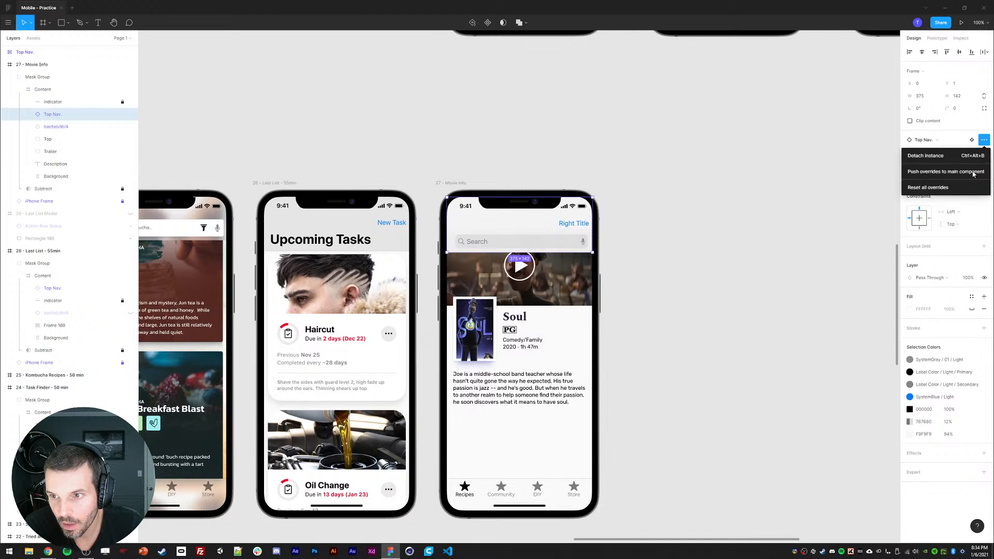
{"action": "left_click", "coordinate": [954, 188]}
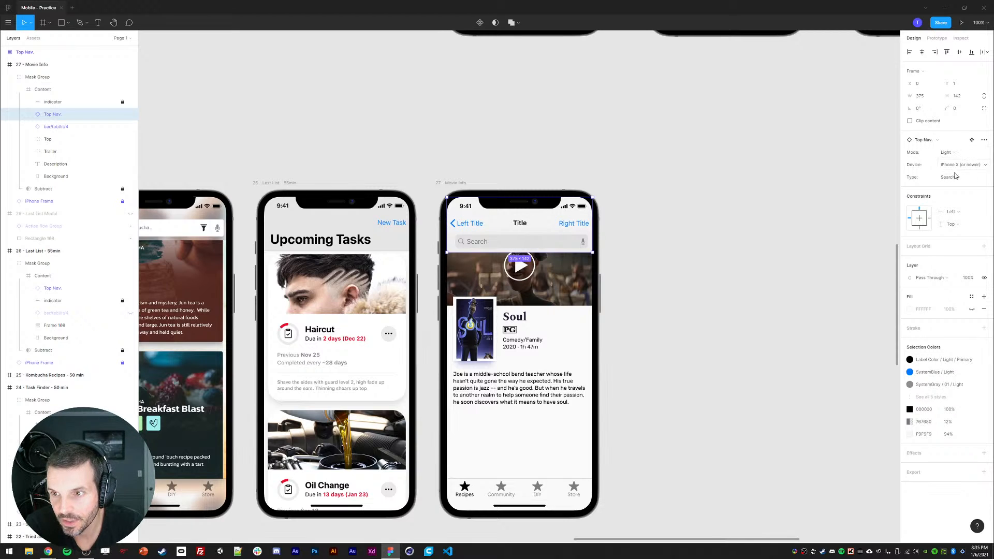
Step: Switch the navigation bar mode to Dark and back to Light
{"action": "left_click", "coordinate": [948, 152]}
{"action": "left_click", "coordinate": [953, 165]}
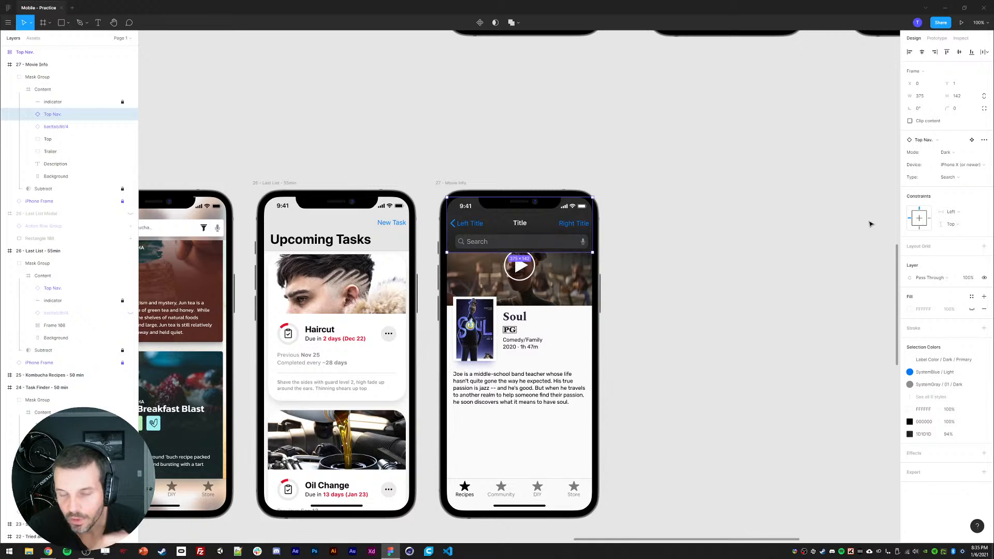
{"action": "left_click", "coordinate": [950, 178]}
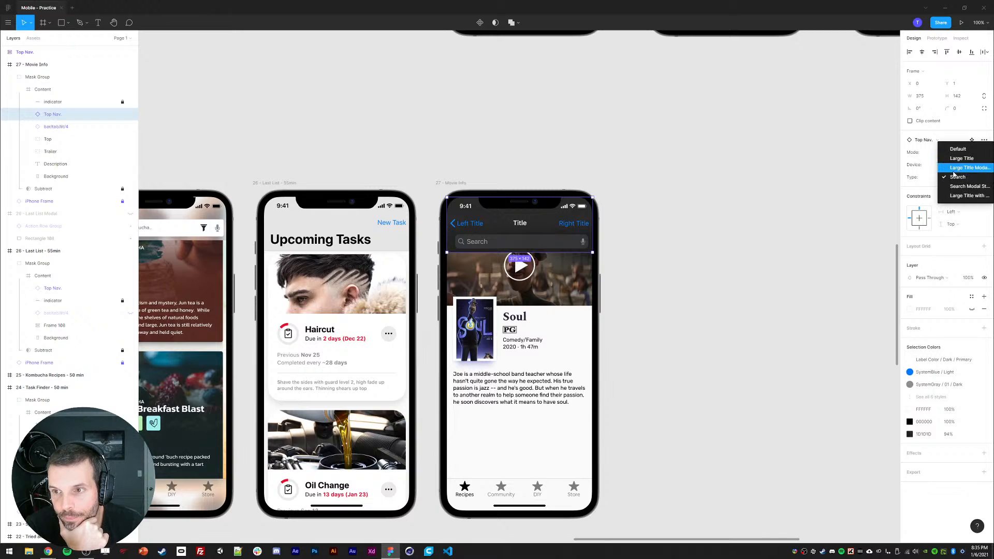
{"action": "key", "text": "Escape"}
{"action": "left_click", "coordinate": [948, 152]}
{"action": "left_click", "coordinate": [951, 144]}
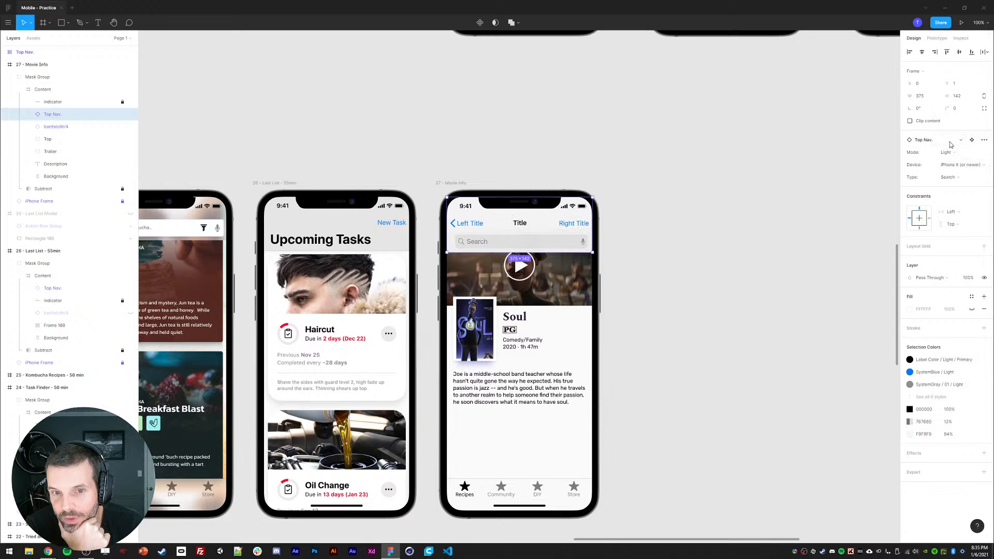
Step: Try the Search Modal Style and Large Title navigation bar types, then set the type to Default
{"action": "left_click", "coordinate": [950, 177]}
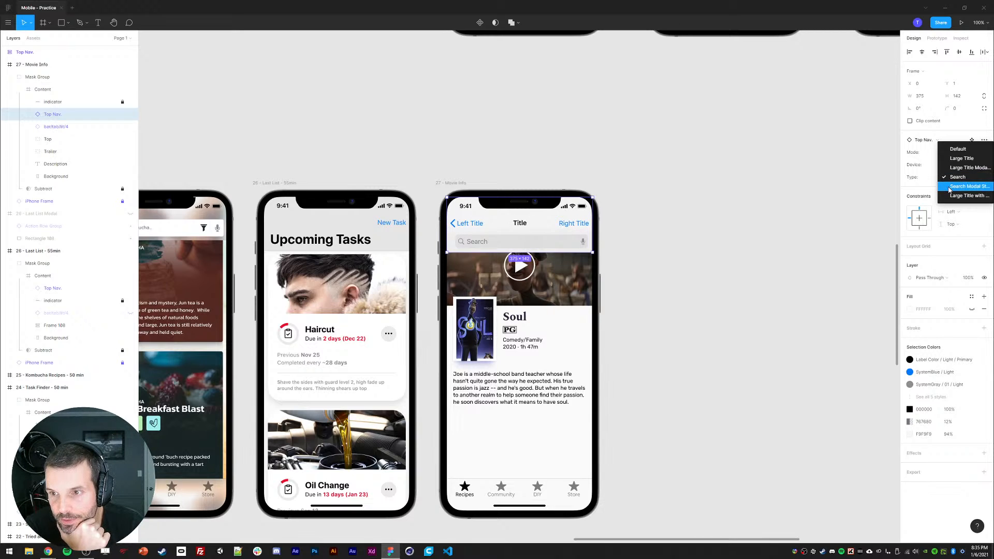
{"action": "left_click", "coordinate": [950, 188]}
{"action": "left_click", "coordinate": [952, 178]}
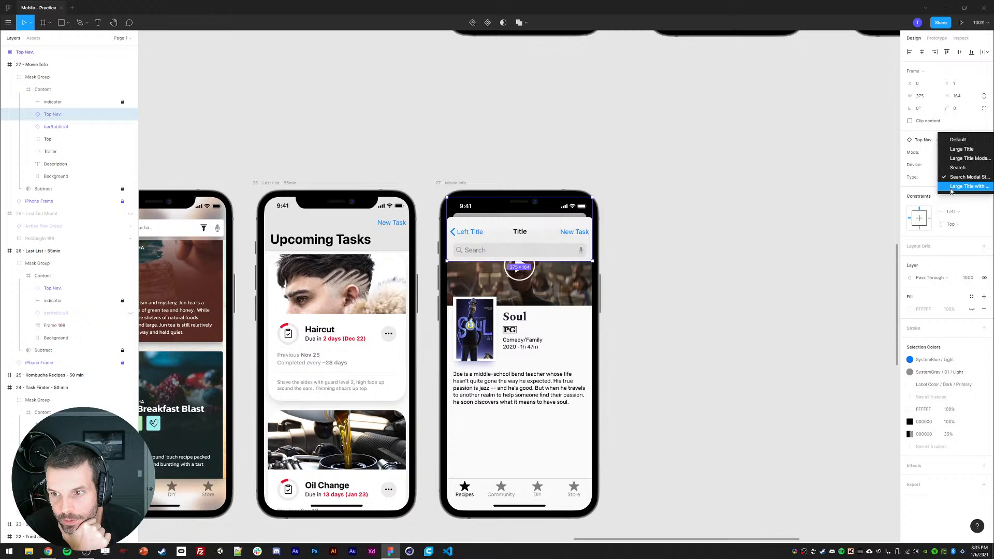
{"action": "left_click", "coordinate": [951, 150]}
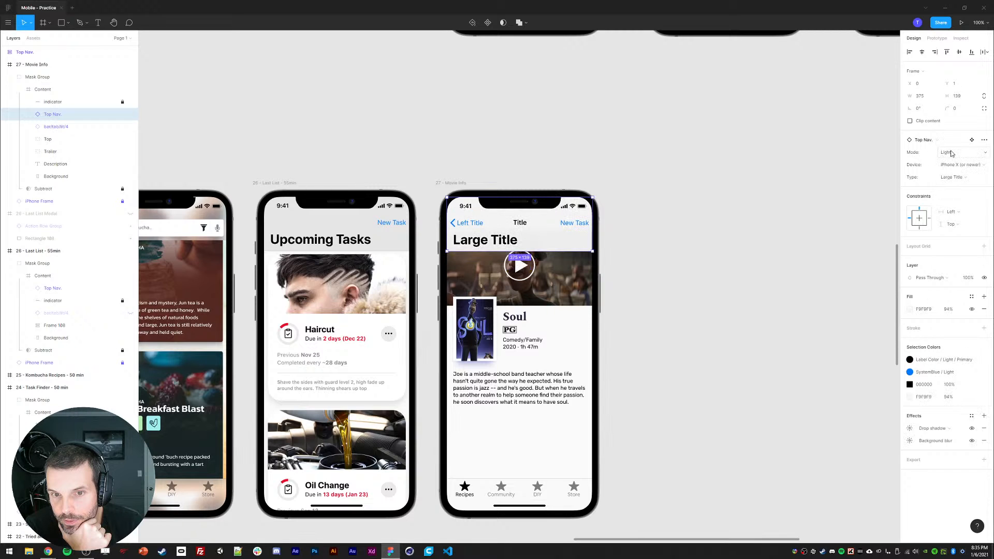
{"action": "left_click", "coordinate": [954, 174]}
{"action": "left_click", "coordinate": [956, 169]}
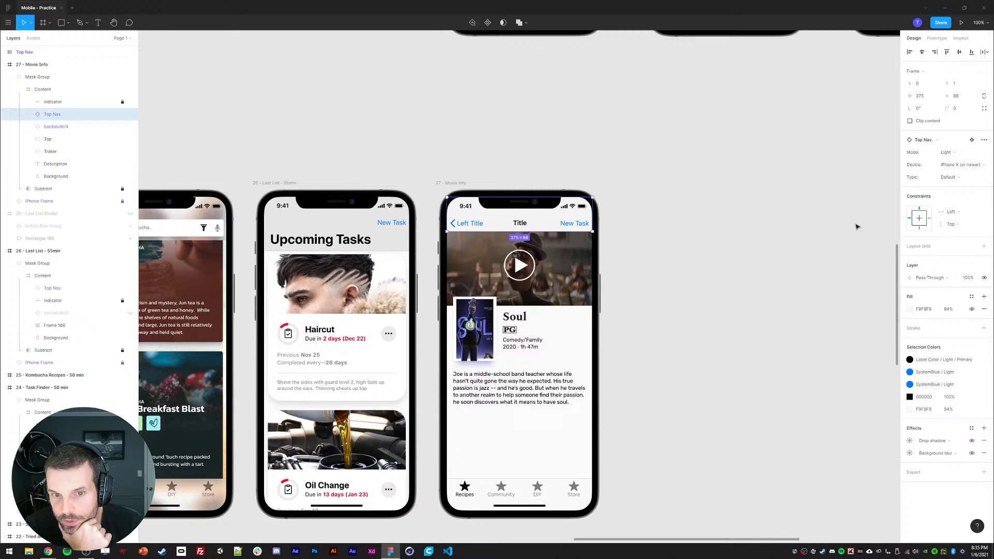
Step: Nudge the Trailer, Top and Description layers down 3 px together
{"action": "left_click", "coordinate": [540, 286]}
{"action": "left_click", "coordinate": [497, 331], "text": "shift"}
{"action": "left_click", "coordinate": [496, 397], "text": "shift"}
{"action": "key", "text": "Down"}
{"action": "key", "text": "Down"}
{"action": "key", "text": "Down"}
{"action": "key", "text": "Down"}
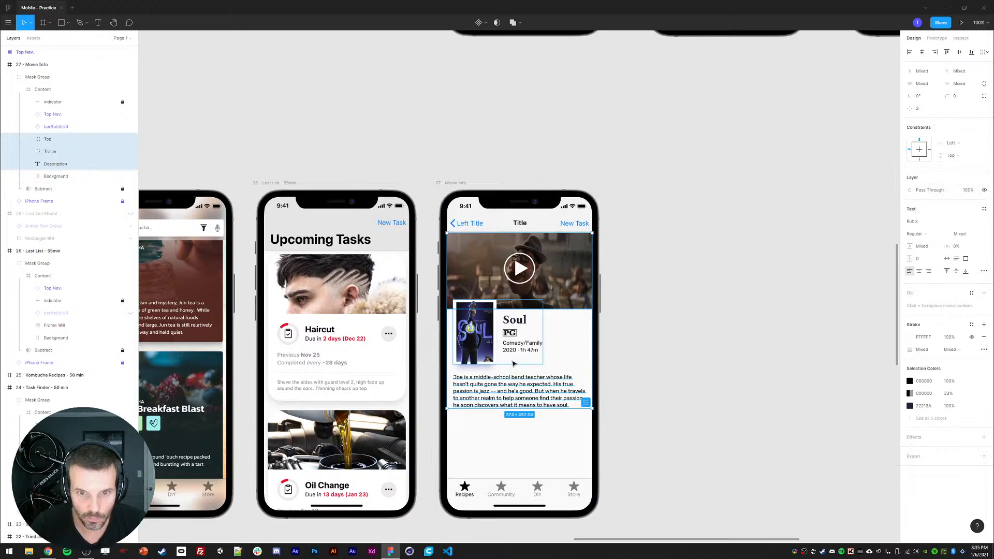
{"action": "key", "text": "Escape"}
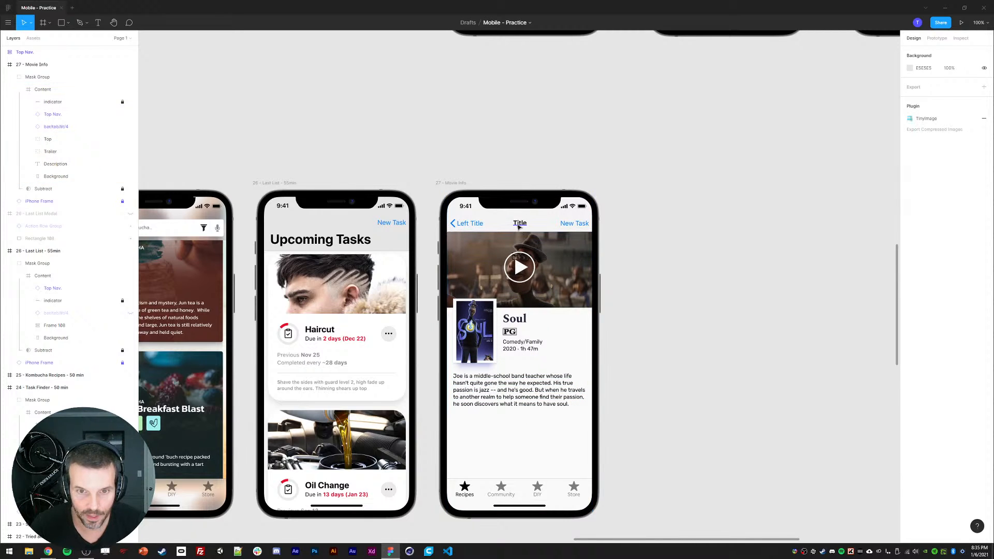
Step: Change the navigation bar title to Movie Details
{"action": "left_click", "coordinate": [518, 227], "text": "ctrl"}
{"action": "type", "text": "Movie DEta"}
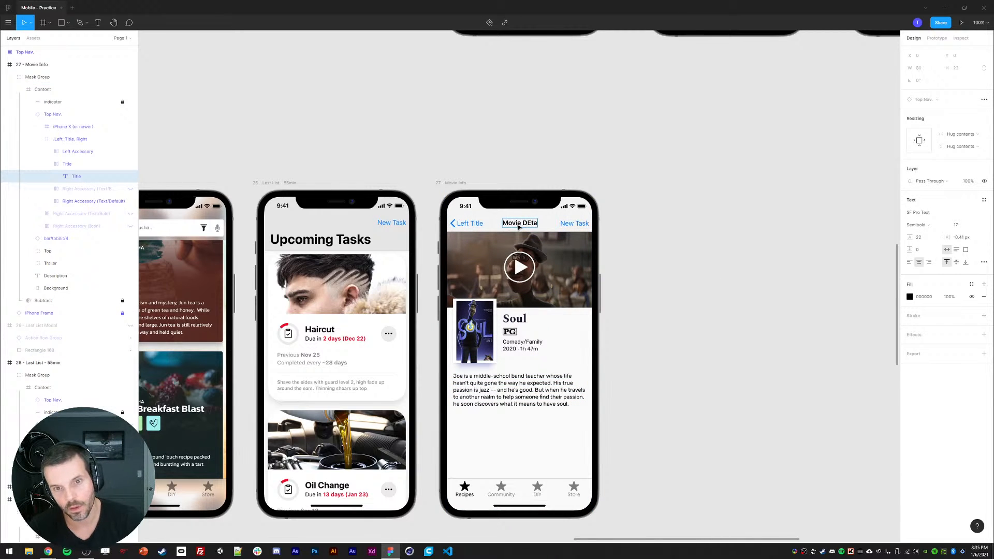
{"action": "key", "text": "BackSpace"}
{"action": "key", "text": "BackSpace"}
{"action": "type", "text": "etails"}
{"action": "key", "text": "Escape"}
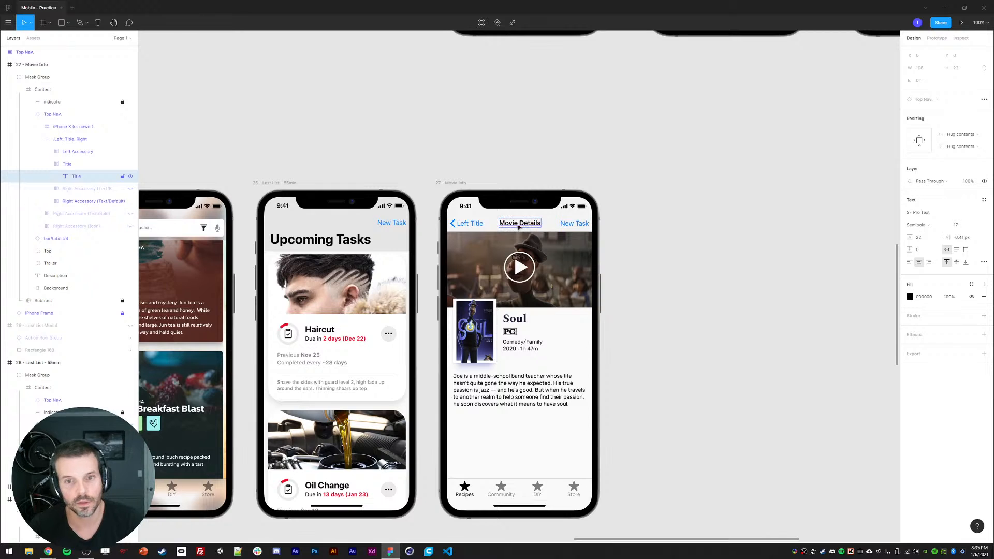
Step: Delete the back link and start renaming the right button to Search, then undo these changes
{"action": "left_click", "coordinate": [463, 226], "text": "ctrl"}
{"action": "key", "text": "Delete"}
{"action": "left_click", "coordinate": [580, 229], "text": "ctrl"}
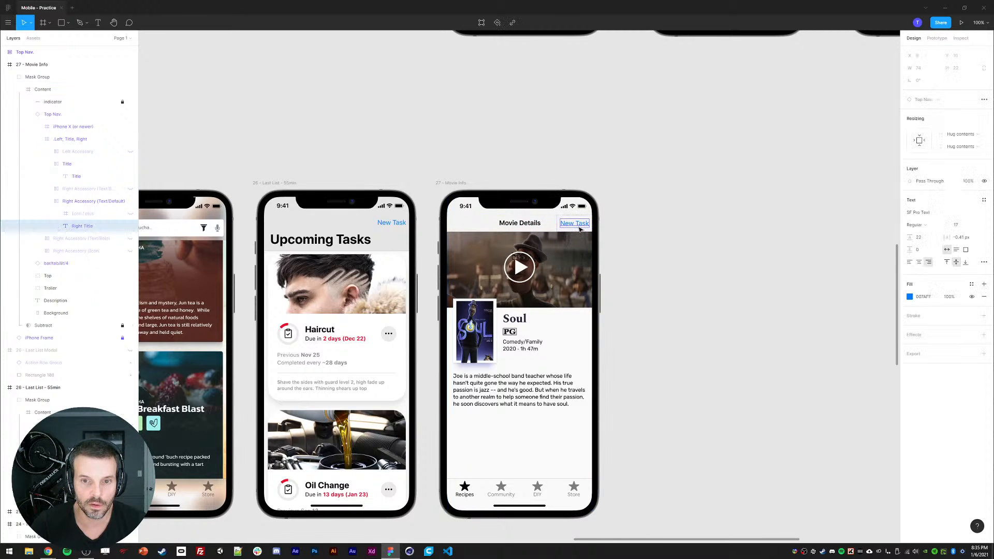
{"action": "key", "text": "Return"}
{"action": "type", "text": "Saerc"}
{"action": "key", "text": "BackSpace"}
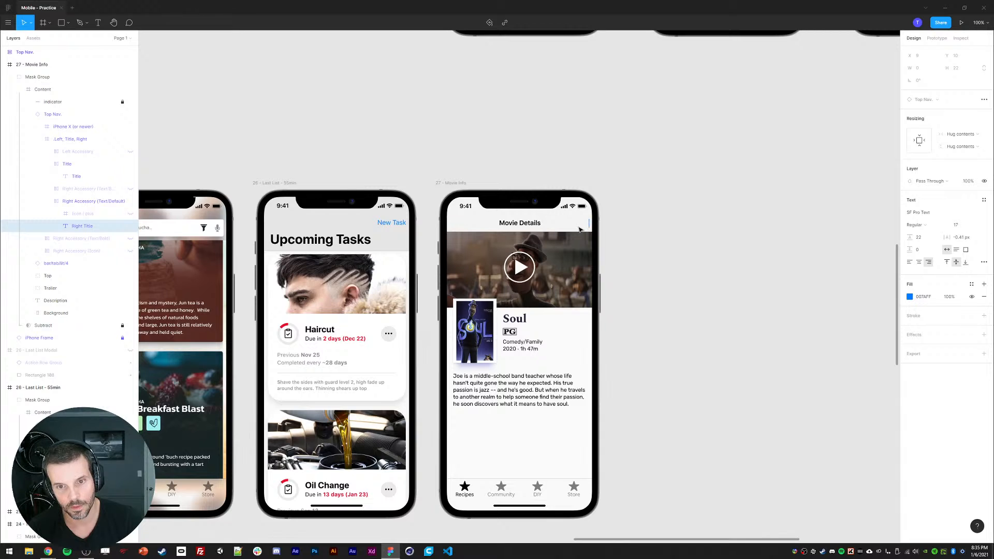
{"action": "key", "text": "Escape"}
{"action": "key", "text": "ctrl+z"}
{"action": "key", "text": "ctrl+z"}
{"action": "key", "text": "ctrl+z"}
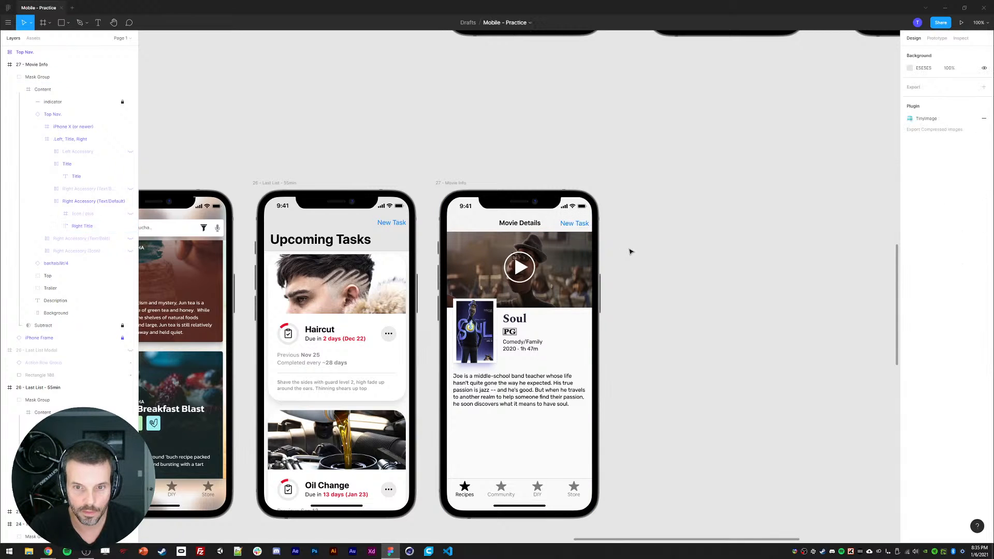
{"action": "key", "text": "ctrl+z"}
{"action": "key", "text": "Escape"}
Step: Delete the New Task button from the navigation bar
{"action": "left_click", "coordinate": [575, 224], "text": "ctrl"}
{"action": "key", "text": "Delete"}
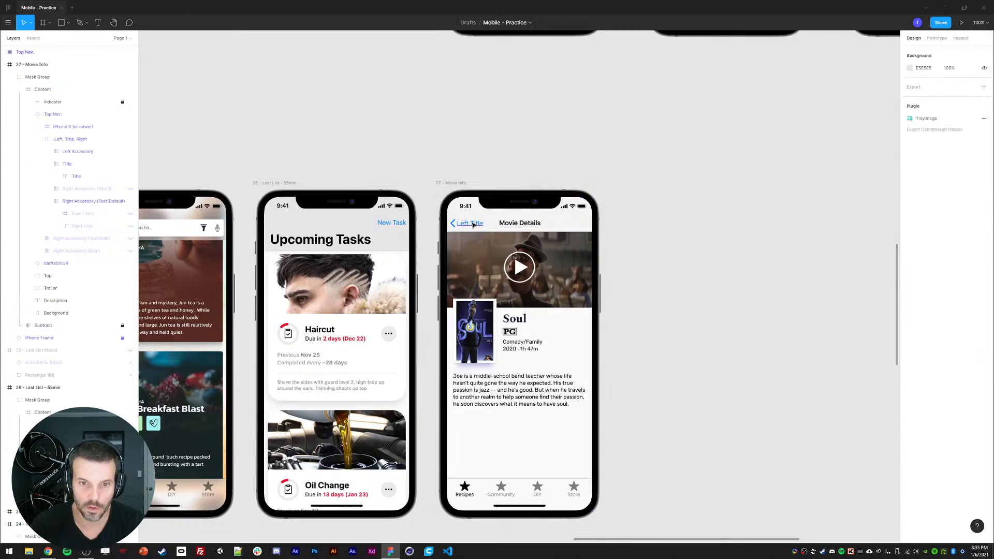
Step: Rename the navigation bar's back link label to Search
{"action": "left_click", "coordinate": [473, 224], "text": "ctrl"}
{"action": "key", "text": "Return"}
{"action": "type", "text": "Search"}
{"action": "left_click", "coordinate": [685, 271]}
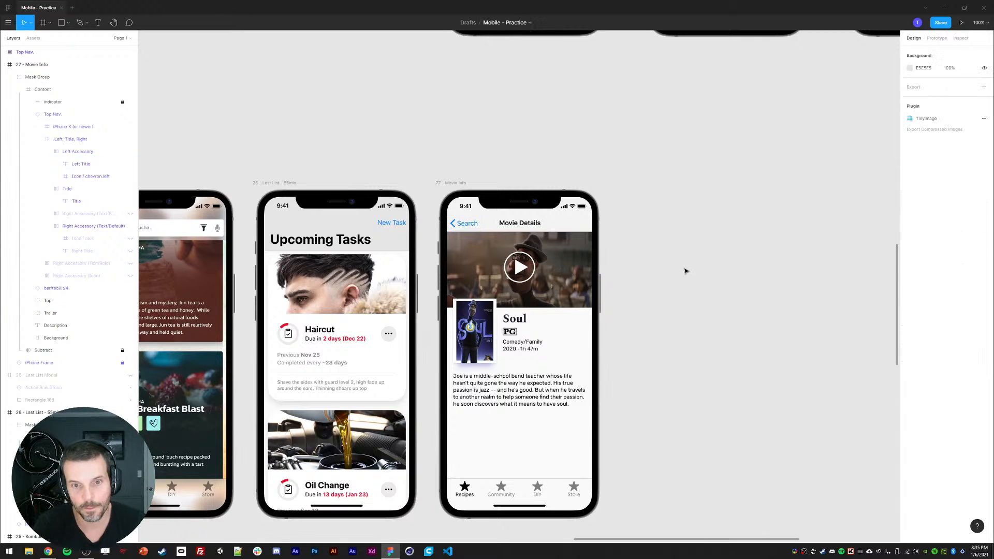
Step: In the Daily UI Exercise checklist, delete the movie item's covered requirements and cut the remaining requirement text
{"action": "scroll", "coordinate": [654, 357], "scroll_direction": "down", "scroll_amount": 2}
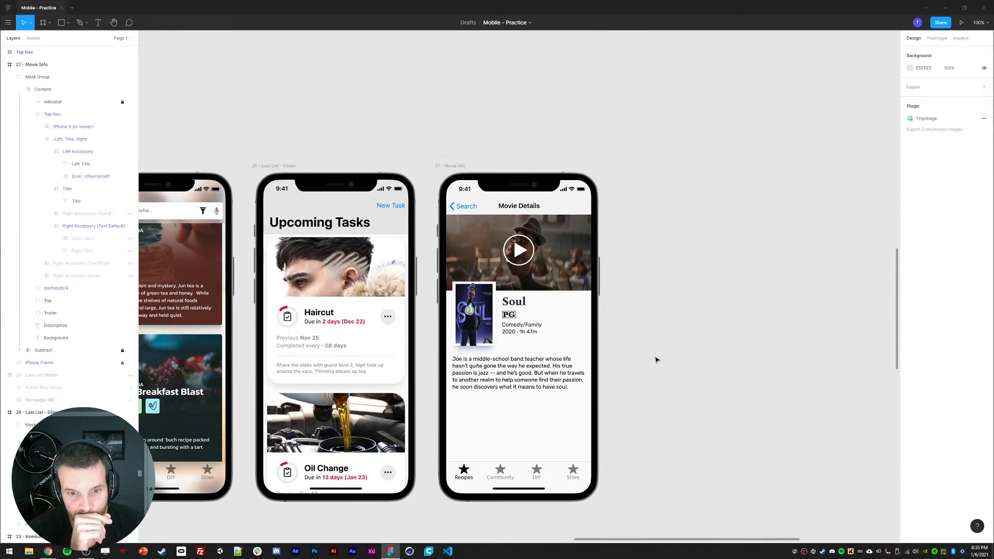
{"action": "left_click", "coordinate": [470, 355], "text": "ctrl"}
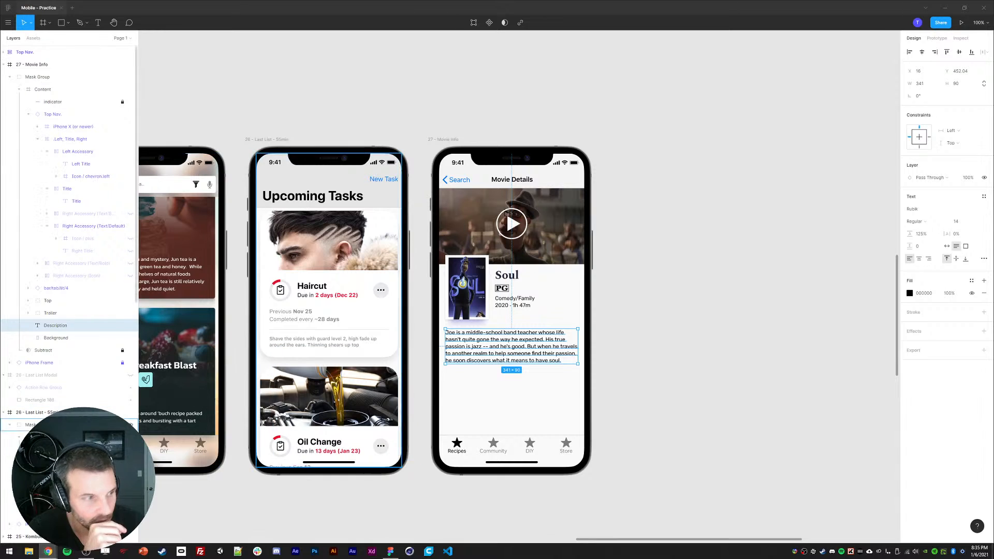
{"action": "left_click", "coordinate": [48, 552]}
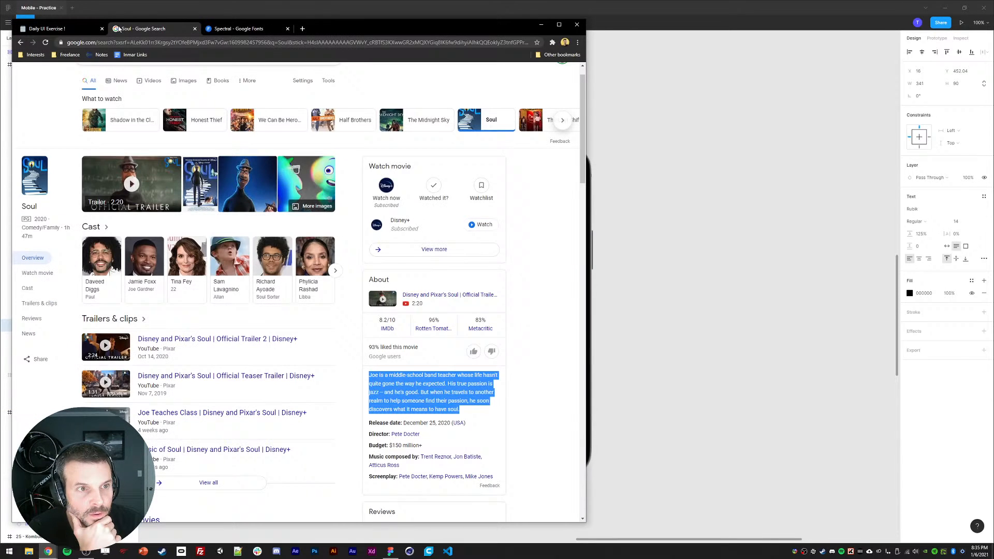
{"action": "left_click", "coordinate": [239, 29]}
{"action": "left_click", "coordinate": [51, 29]}
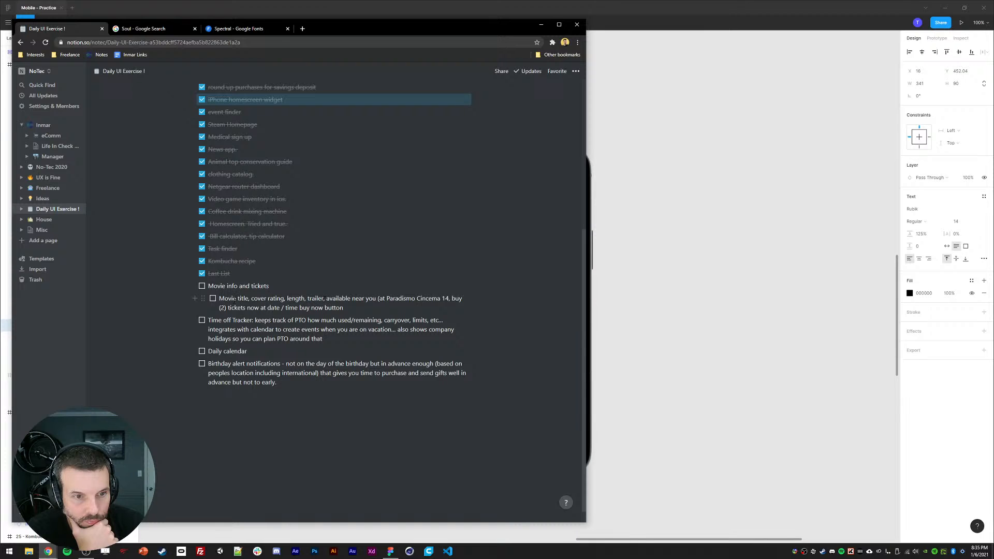
{"action": "left_click_drag", "start_coordinate": [219, 298], "coordinate": [327, 299]}
{"action": "key", "text": "BackSpace"}
{"action": "triple_click", "coordinate": [273, 308]}
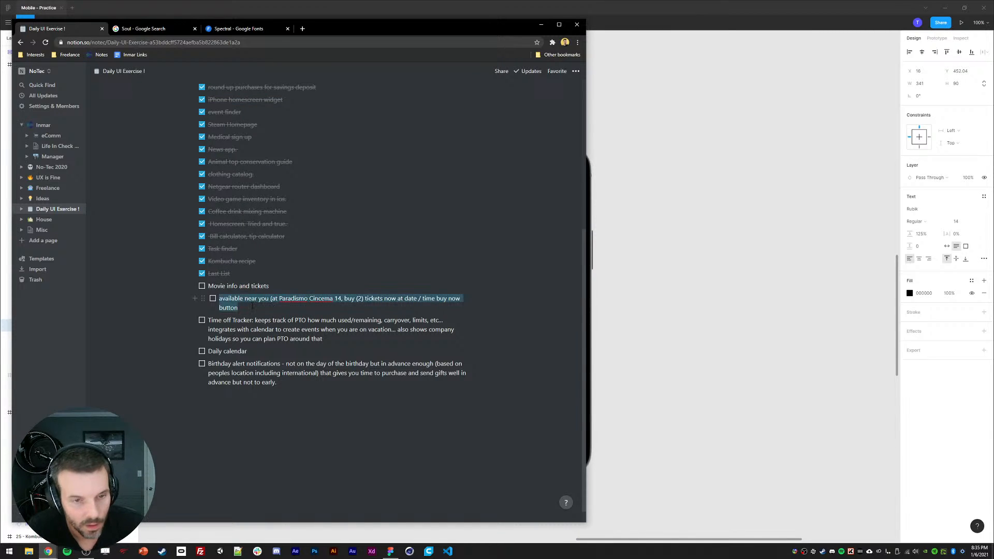
{"action": "key", "text": "BackSpace"}
Step: Paste the remaining requirements text onto the canvas beside the Movie Info screen
{"action": "left_click", "coordinate": [748, 297]}
{"action": "key", "text": "ctrl+v"}
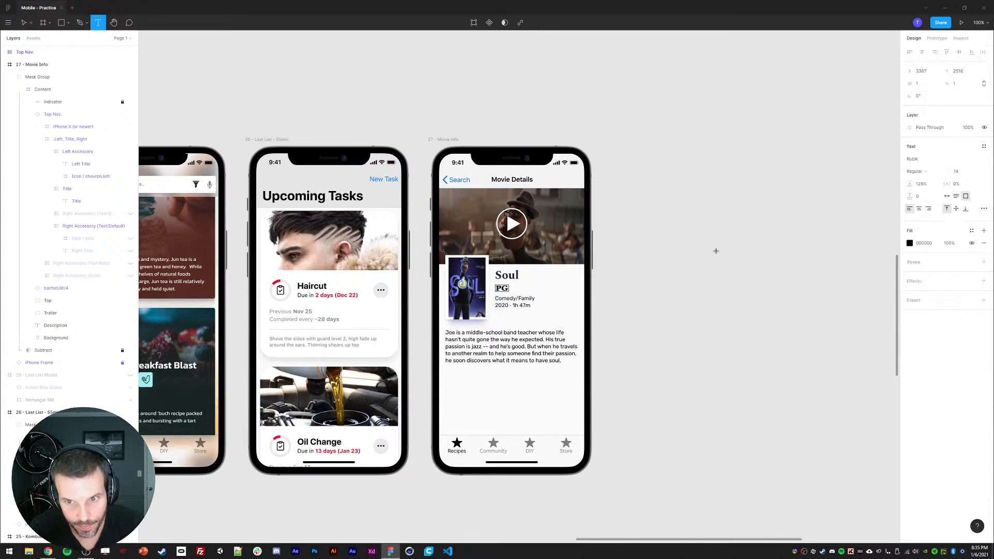
{"action": "left_click_drag", "start_coordinate": [742, 260], "coordinate": [652, 197]}
{"action": "scroll", "coordinate": [637, 295], "scroll_direction": "down", "scroll_amount": 1}
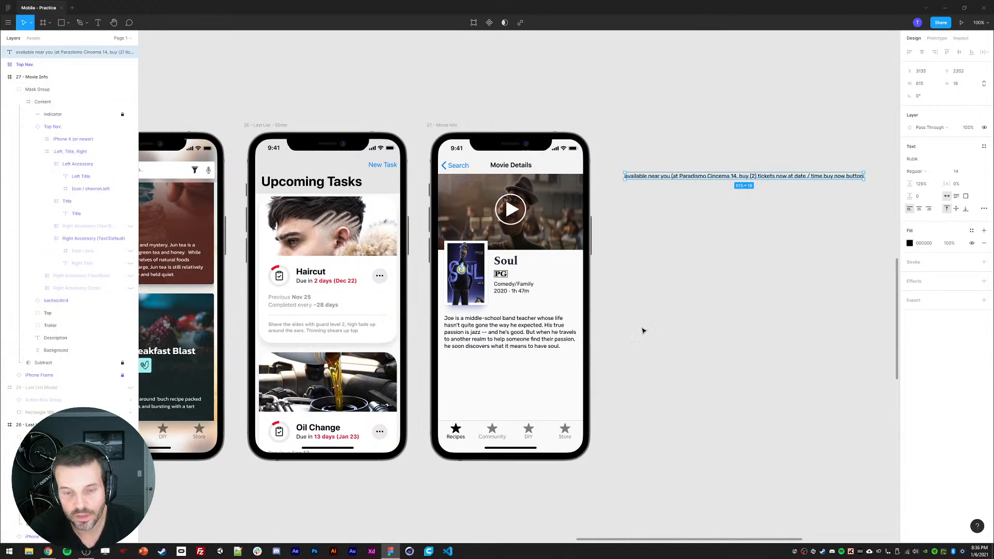
Step: Add a Cast text label below the synopsis
{"action": "left_click", "coordinate": [502, 337]}
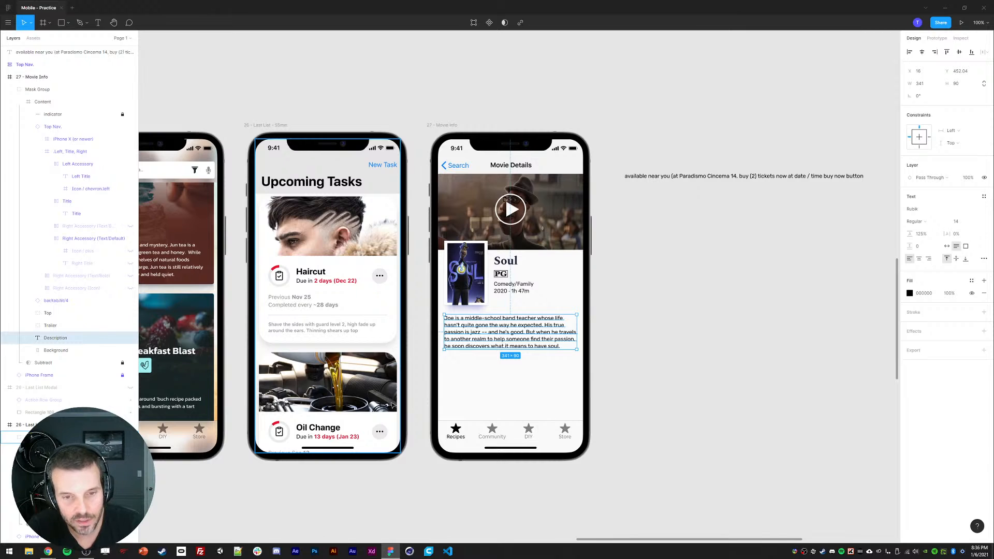
{"action": "key", "text": "l"}
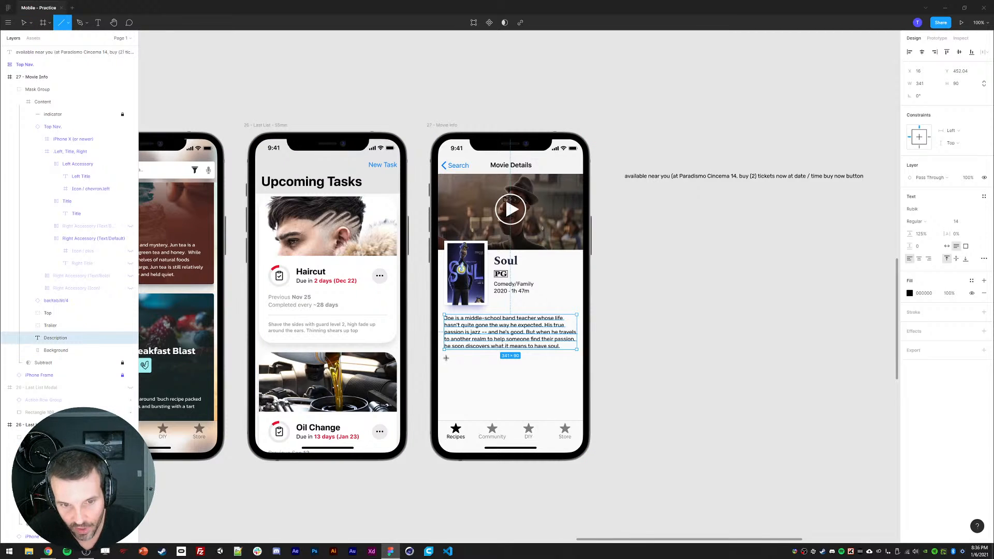
{"action": "key", "text": "t"}
{"action": "left_click", "coordinate": [450, 377]}
{"action": "type", "text": "C"}
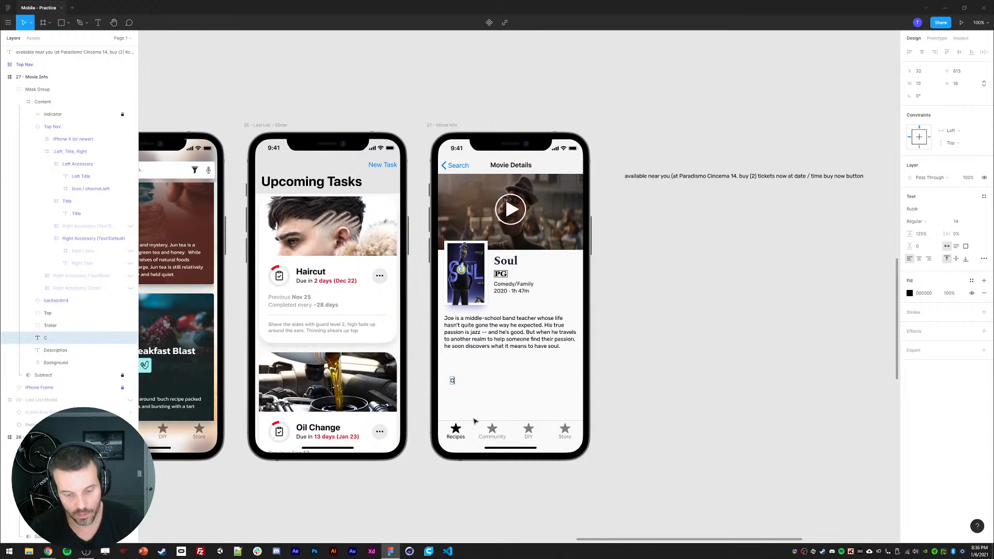
{"action": "type", "text": "ast"}
{"action": "key", "text": "Escape"}
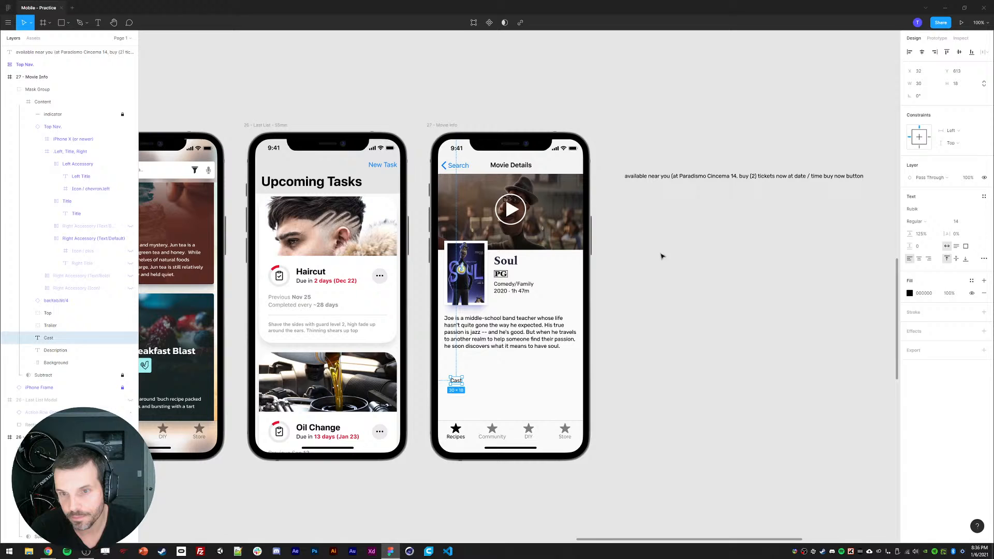
Step: Copy the Soul title's text properties and paste them onto the Cast label
{"action": "left_click", "coordinate": [507, 262], "text": "ctrl"}
{"action": "key", "text": "ctrl+alt+c"}
{"action": "left_click", "coordinate": [460, 381]}
{"action": "key", "text": "ctrl+alt+v"}
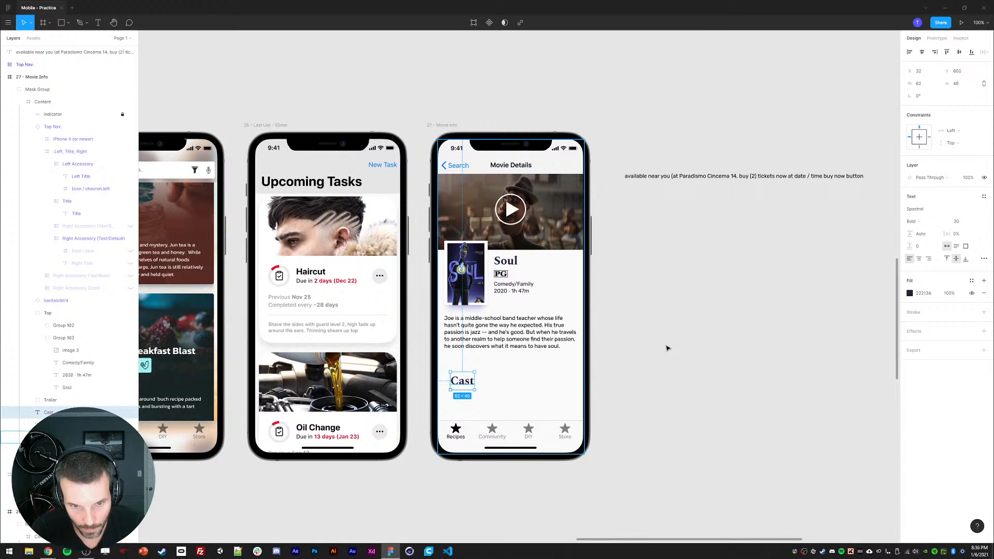
Step: Set the Cast label's font size to 24 and move it up closer to the synopsis
{"action": "left_click", "coordinate": [957, 221]}
{"action": "type", "text": "25"}
{"action": "key", "text": "Return"}
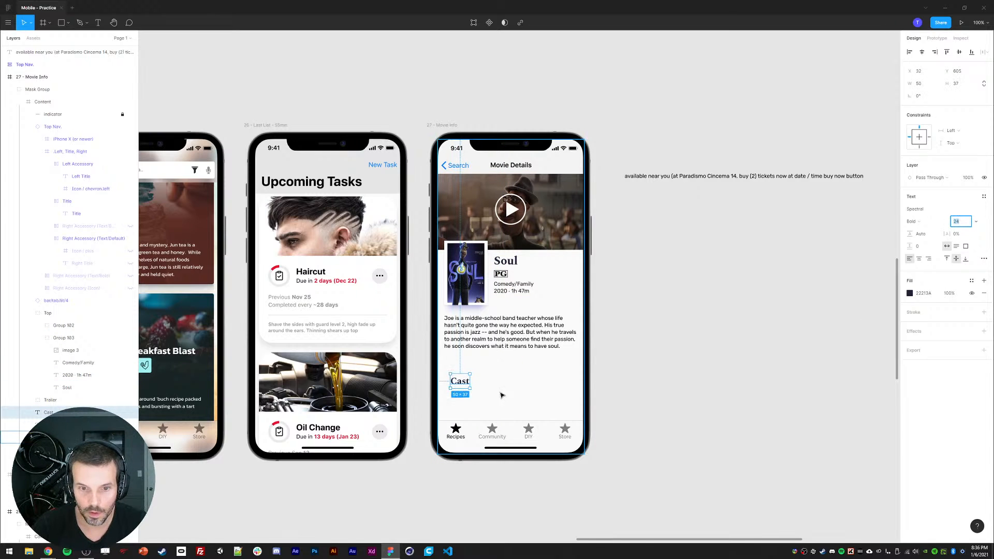
{"action": "key", "text": "Down"}
{"action": "left_click_drag", "start_coordinate": [458, 382], "coordinate": [452, 368]}
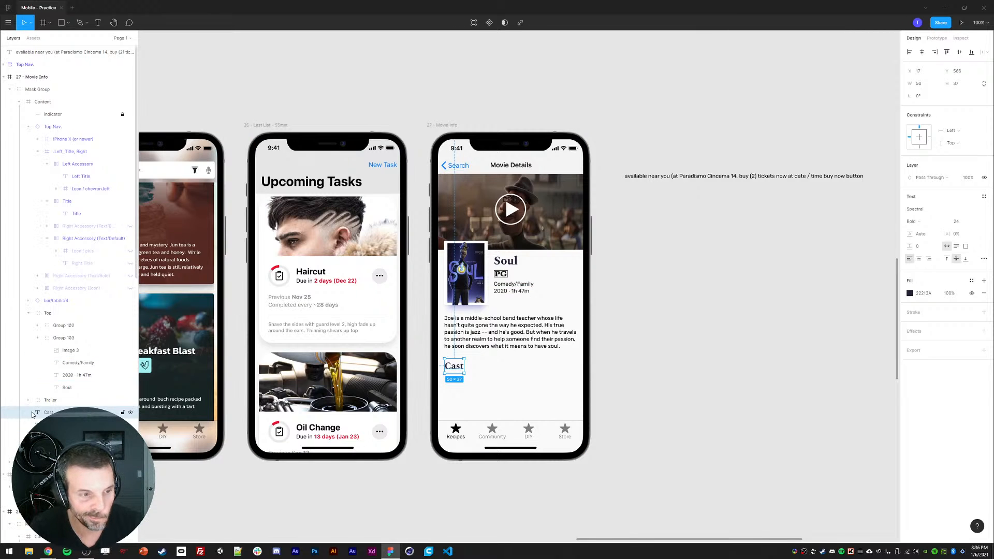
Step: Collapse the Top Nav and Top groups in the layers list
{"action": "left_click", "coordinate": [29, 127]}
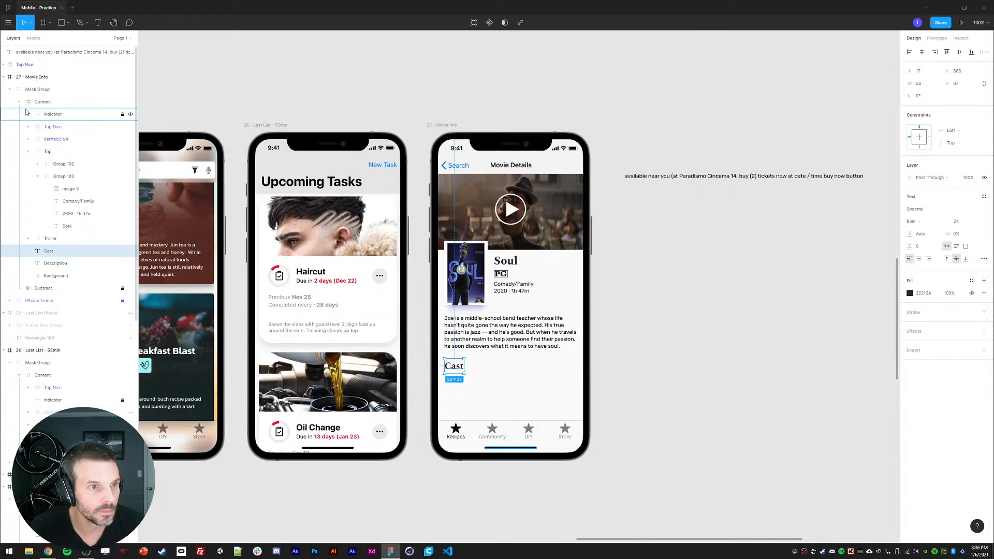
{"action": "left_click", "coordinate": [28, 152]}
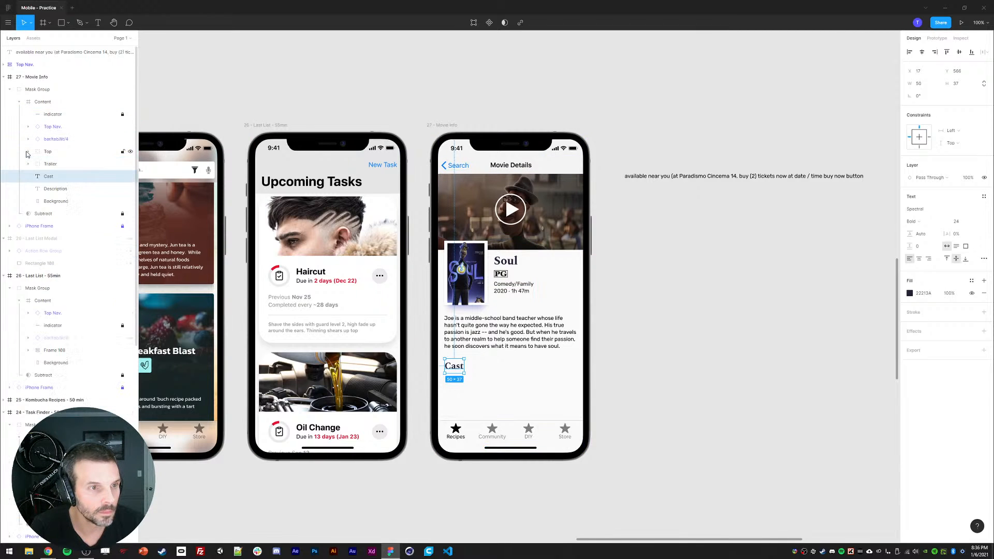
Step: Open the Soul search results in the browser and view a cast member's page before returning
{"action": "left_click", "coordinate": [48, 552]}
{"action": "left_click", "coordinate": [146, 30]}
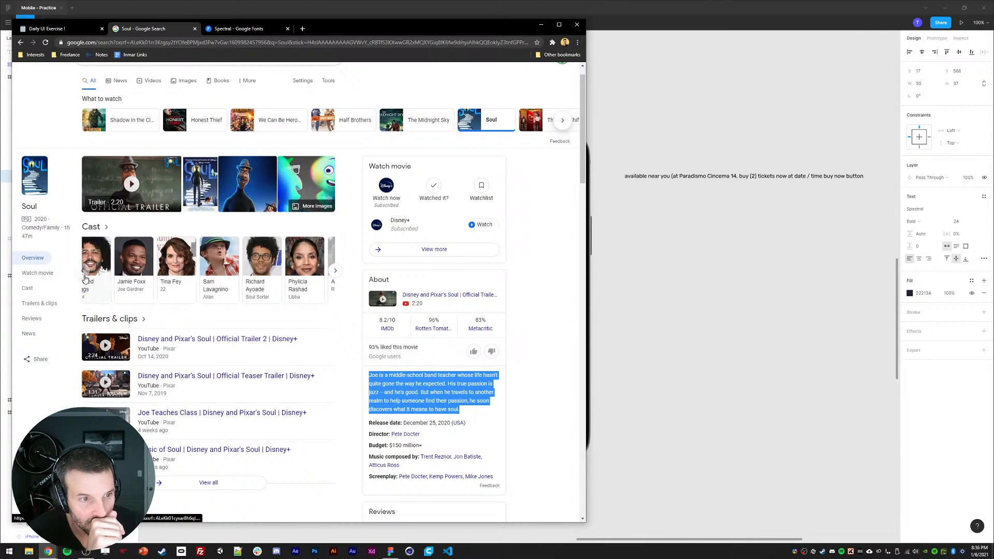
{"action": "left_click", "coordinate": [104, 257]}
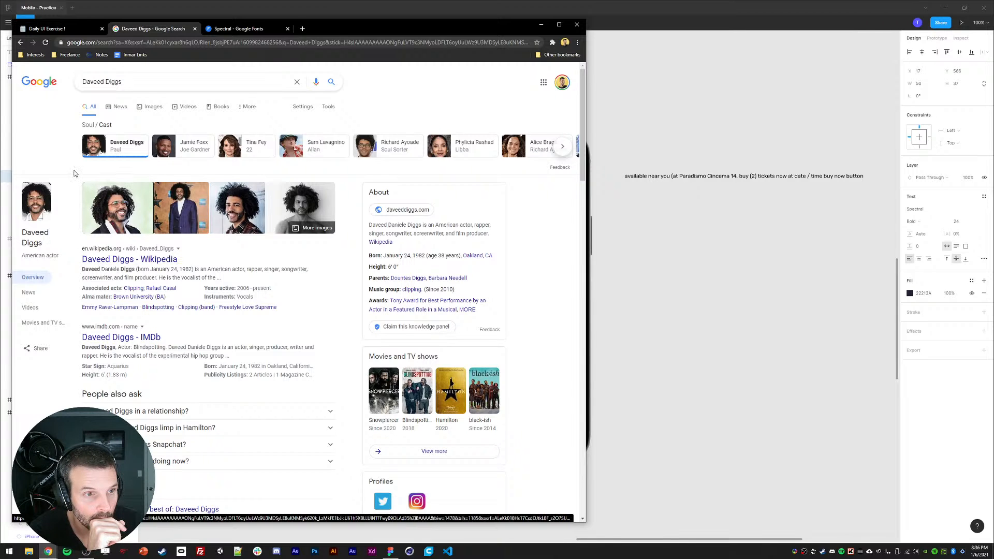
{"action": "left_click", "coordinate": [21, 44]}
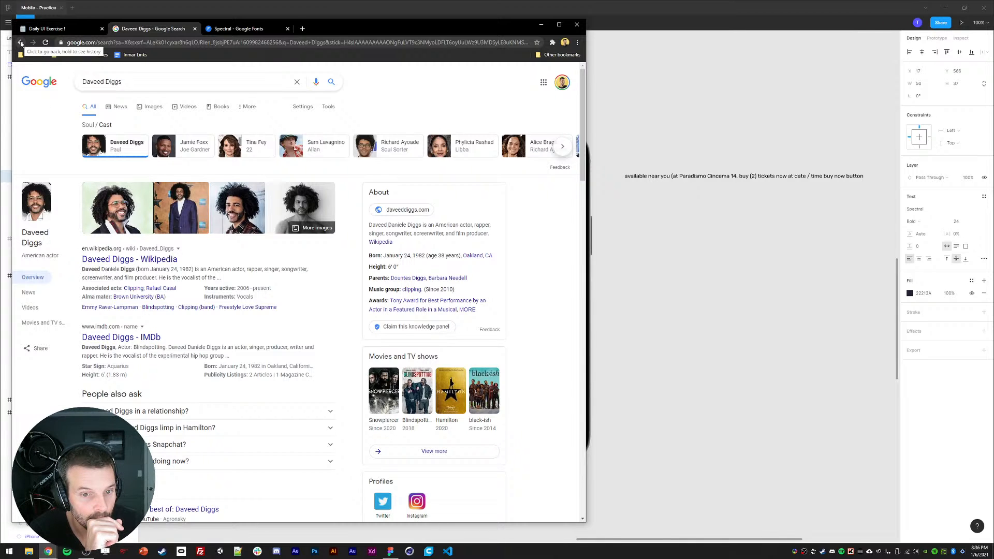
{"action": "left_click", "coordinate": [21, 43]}
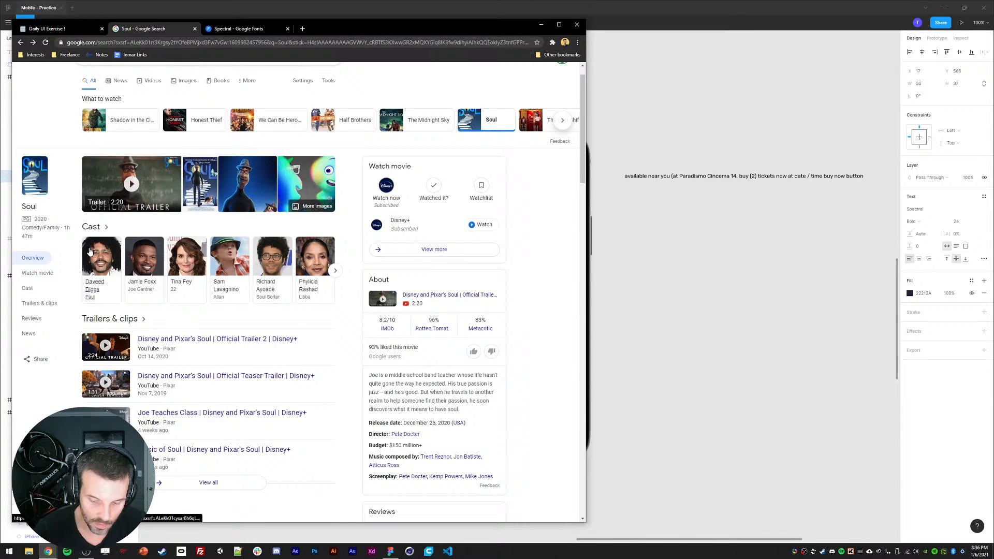
Step: Zoom the browser page and capture screenshots of the first five cast members' photos
{"action": "key", "text": "ctrl+equal"}
{"action": "key", "text": "ctrl+equal"}
{"action": "key", "text": "ctrl+equal"}
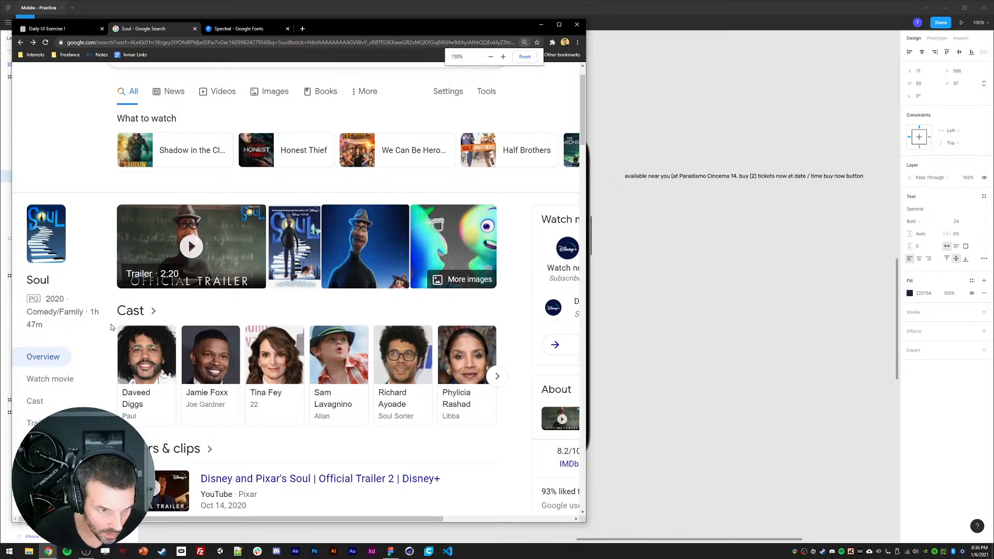
{"action": "key", "text": "Print"}
{"action": "left_click_drag", "start_coordinate": [118, 325], "coordinate": [176, 384]}
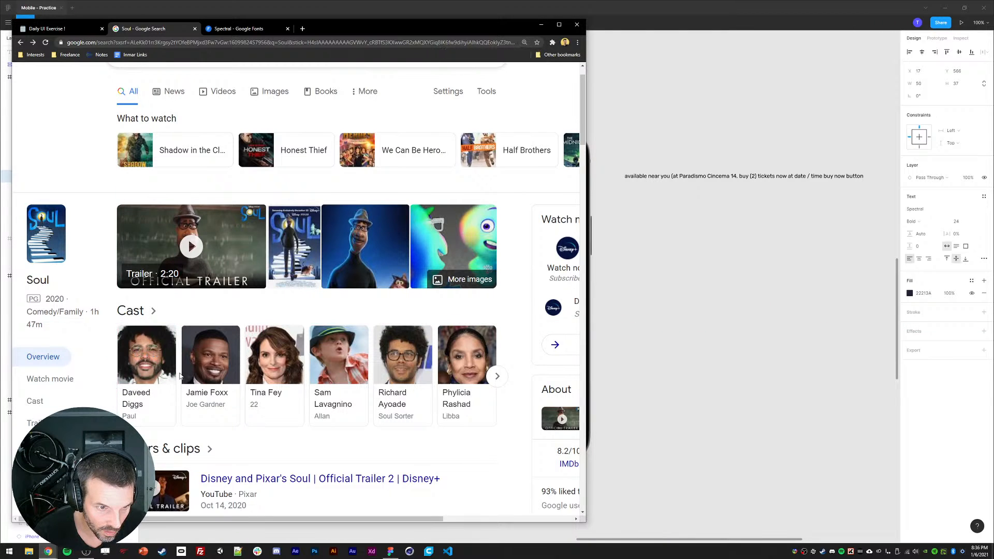
{"action": "left_click_drag", "start_coordinate": [180, 325], "coordinate": [240, 383]}
{"action": "left_click_drag", "start_coordinate": [245, 325], "coordinate": [306, 386]}
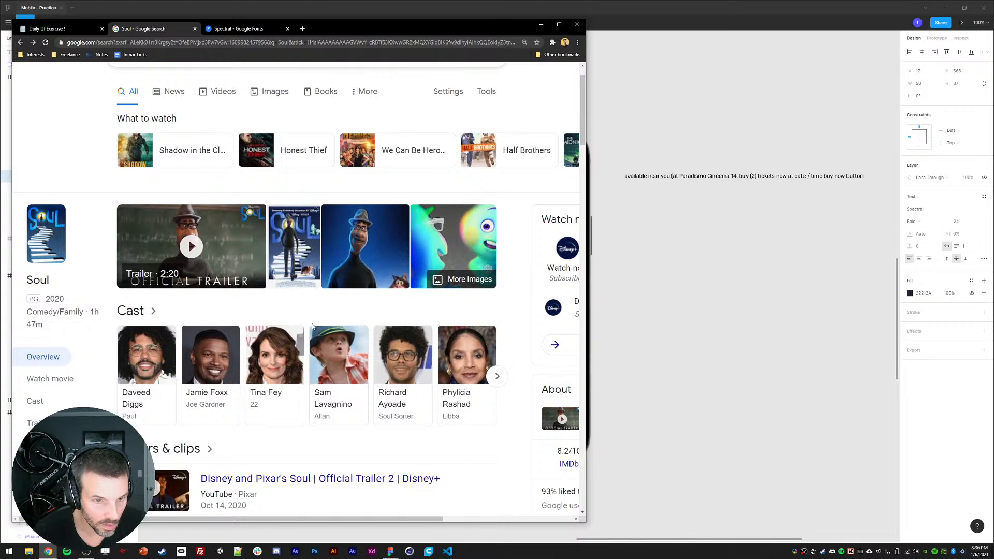
{"action": "left_click_drag", "start_coordinate": [310, 324], "coordinate": [369, 383]}
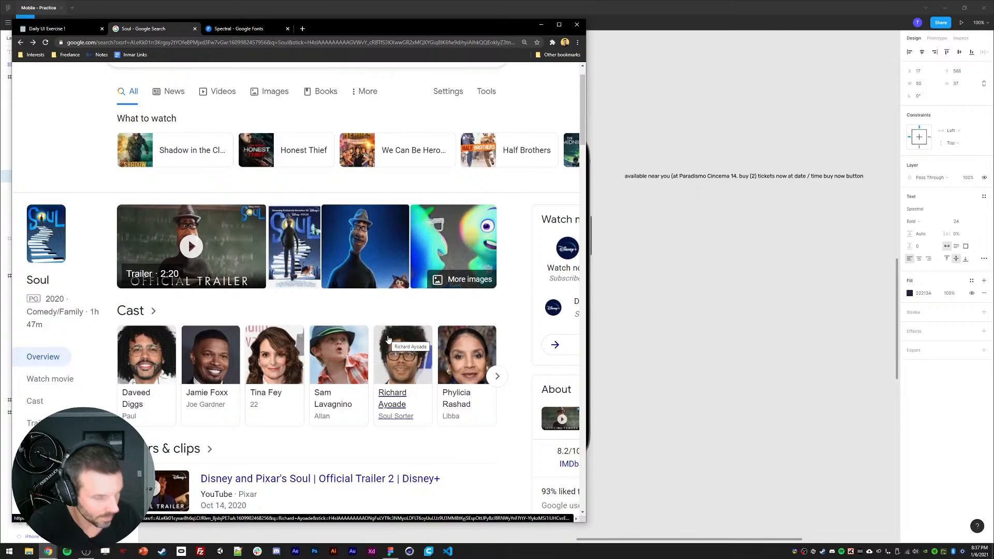
{"action": "key", "text": "Print"}
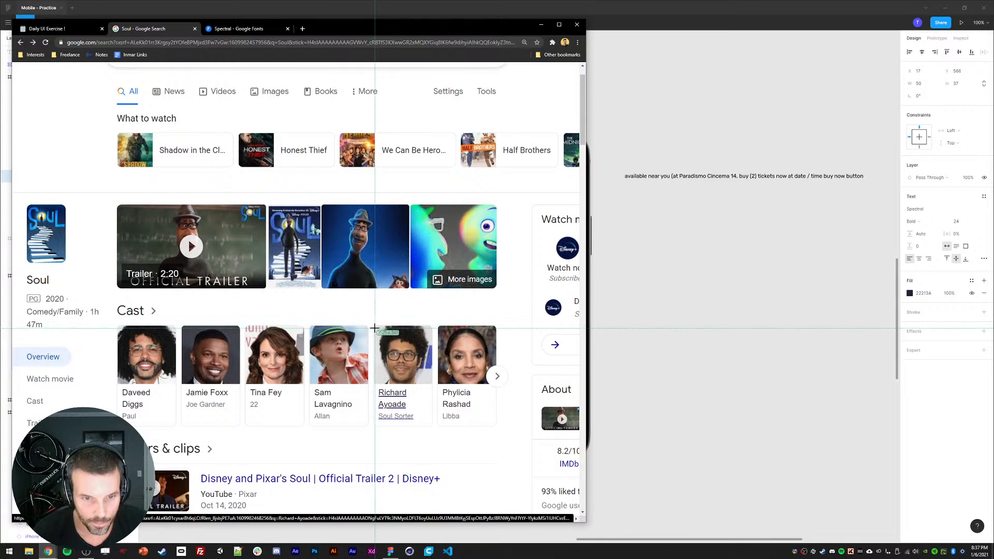
{"action": "left_click_drag", "start_coordinate": [375, 328], "coordinate": [432, 383]}
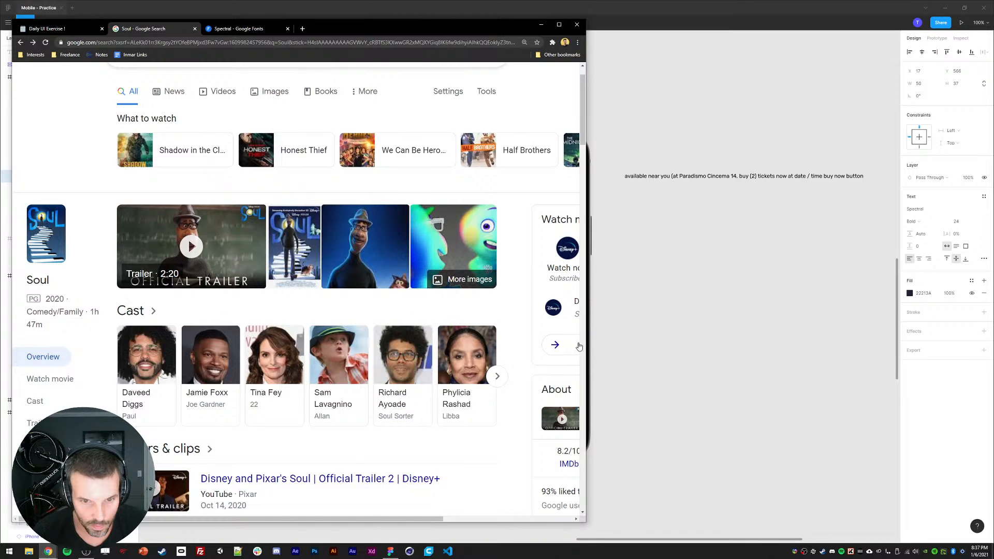
Step: Delete the Cast label
{"action": "left_click", "coordinate": [773, 310]}
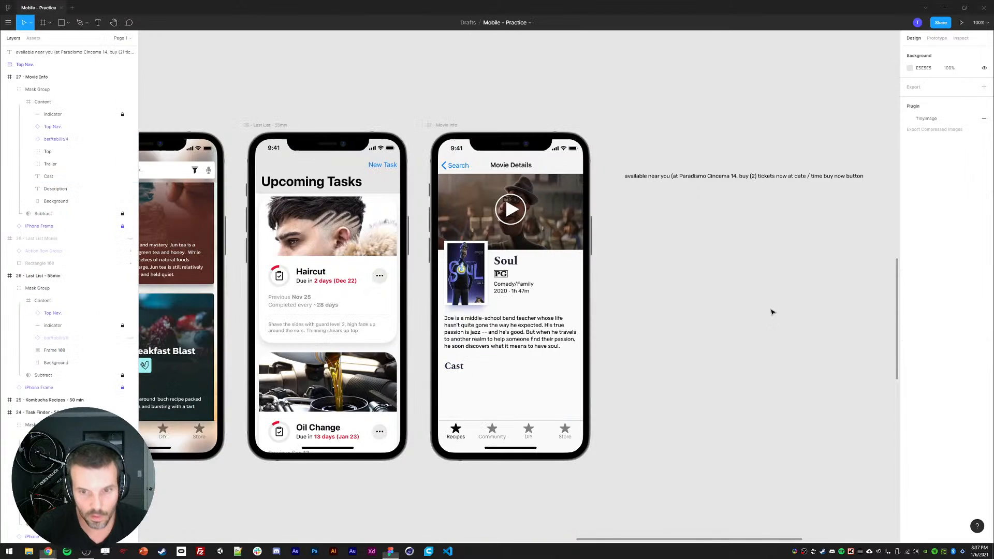
{"action": "left_click", "coordinate": [457, 370], "text": "ctrl"}
{"action": "left_click_drag", "start_coordinate": [512, 385], "coordinate": [510, 349]}
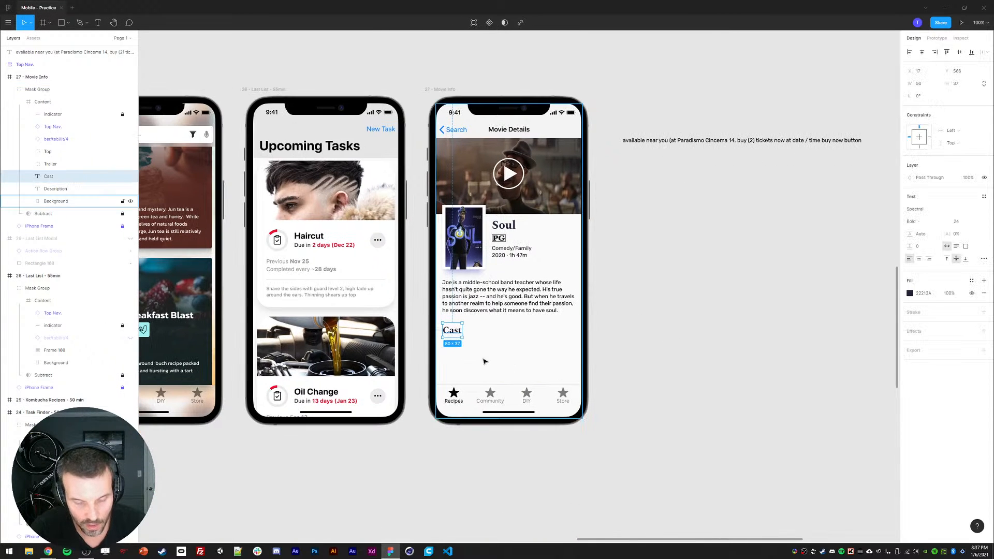
{"action": "left_click", "coordinate": [444, 78]}
{"action": "left_click", "coordinate": [453, 334], "text": "ctrl"}
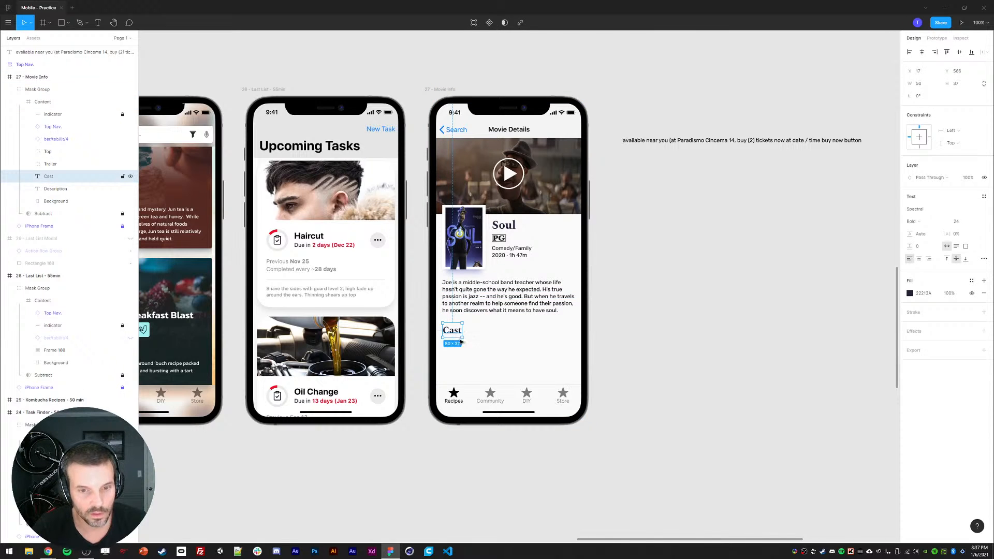
{"action": "key", "text": "Delete"}
{"action": "key", "text": "ctrl+z"}
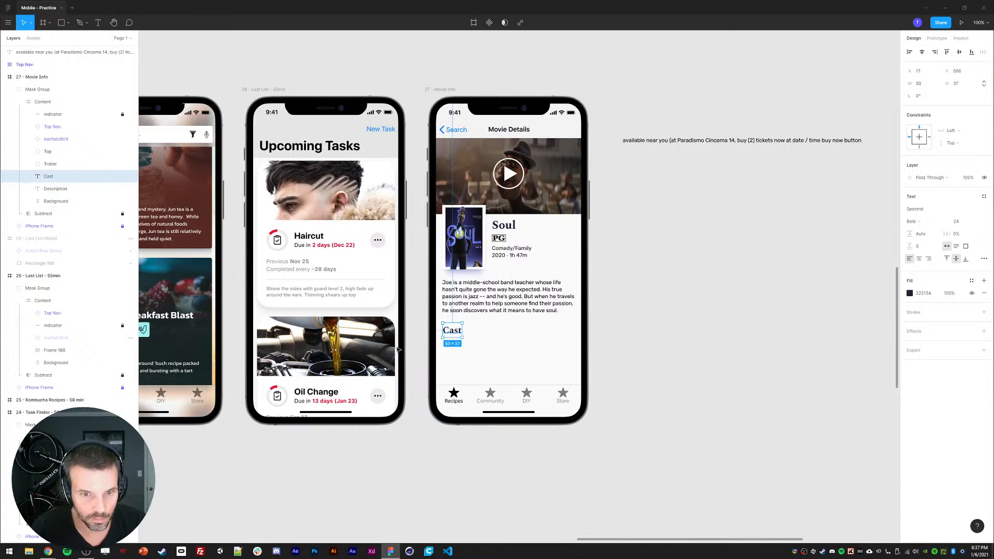
{"action": "key", "text": "ctrl+shift+z"}
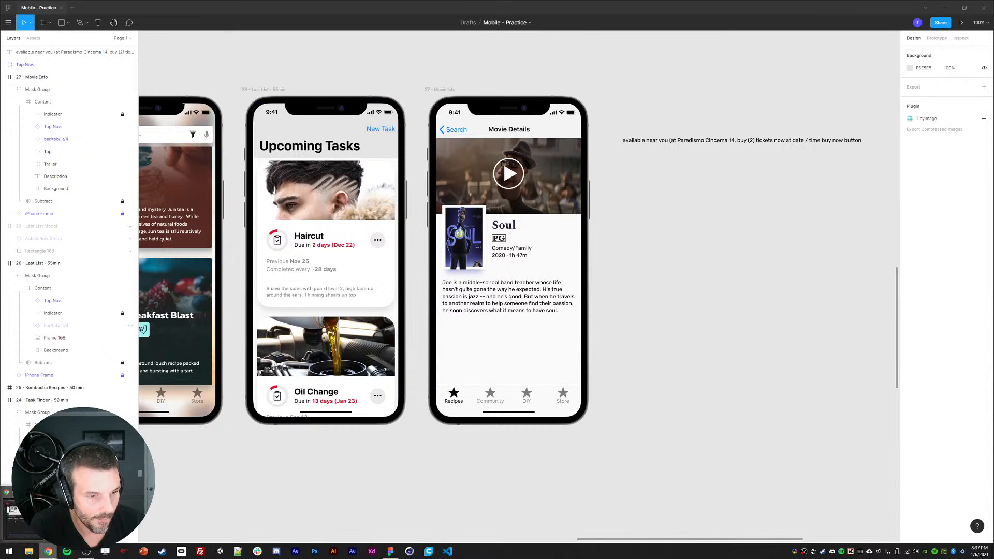
Step: Check the Spectral font page in the browser
{"action": "left_click", "coordinate": [48, 552]}
{"action": "left_click", "coordinate": [238, 28]}
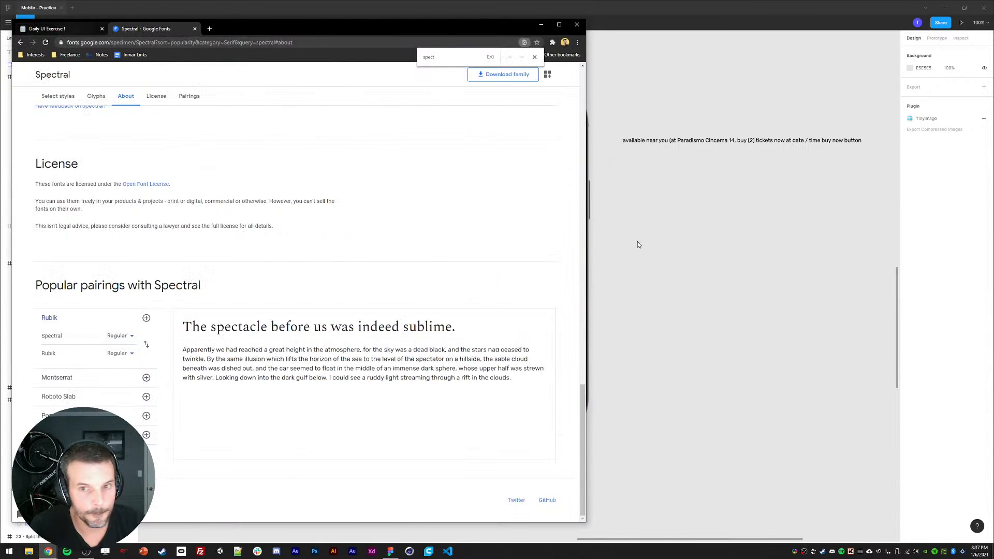
{"action": "left_click", "coordinate": [673, 239]}
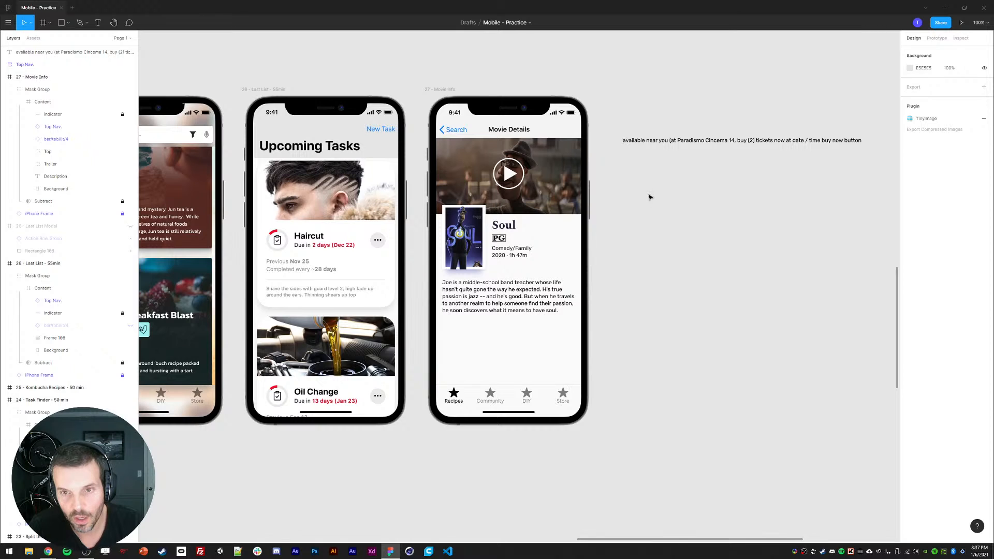
Step: Add a Cast heading text below the synopsis
{"action": "left_click_drag", "start_coordinate": [668, 294], "coordinate": [677, 287]}
{"action": "key", "text": "t"}
{"action": "left_click", "coordinate": [451, 324]}
{"action": "type", "text": "Cast"}
{"action": "key", "text": "Escape"}
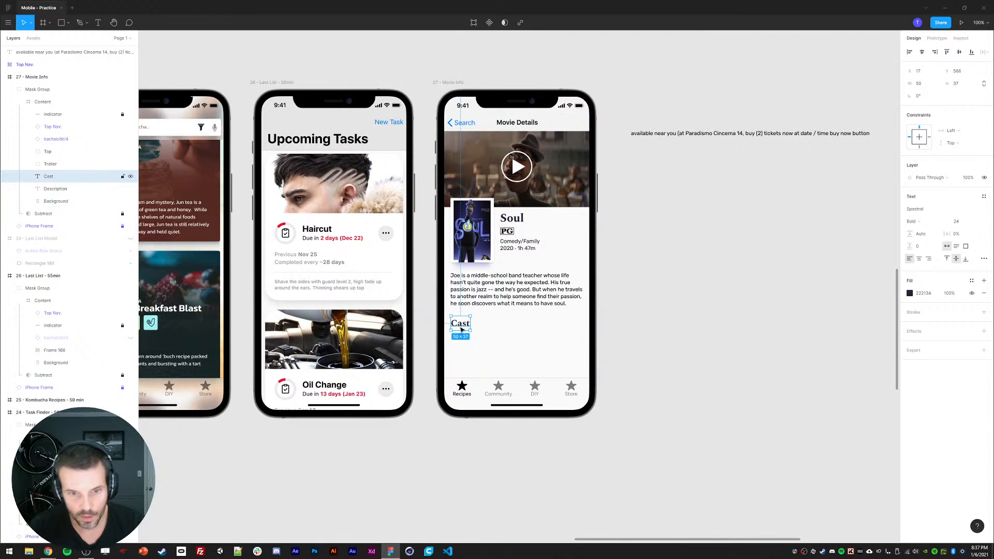
Step: Retitle the Cast heading as "Playing Nearby"
{"action": "double_click", "coordinate": [464, 326]}
{"action": "type", "text": "Available"}
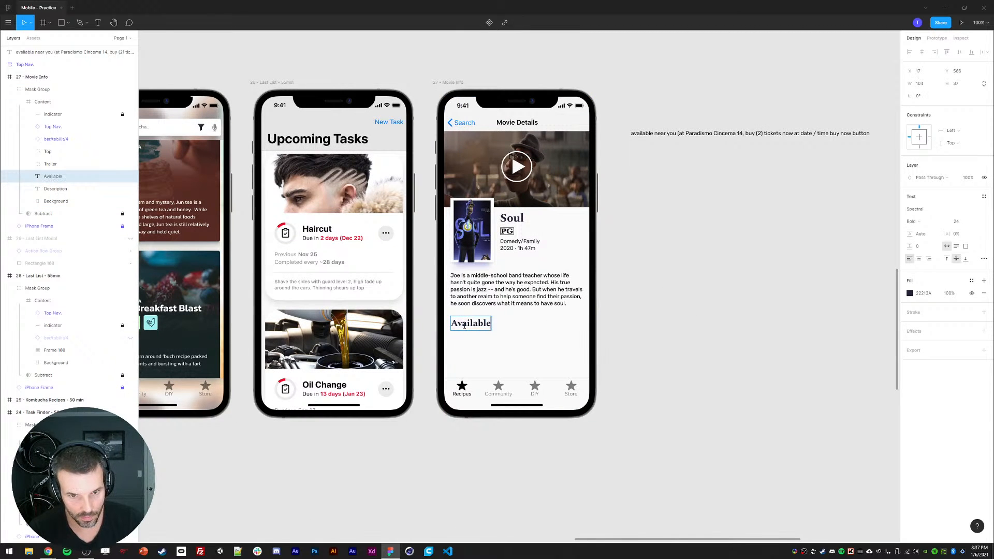
{"action": "key", "text": "ctrl+a"}
{"action": "type", "text": "Playing Nearby"}
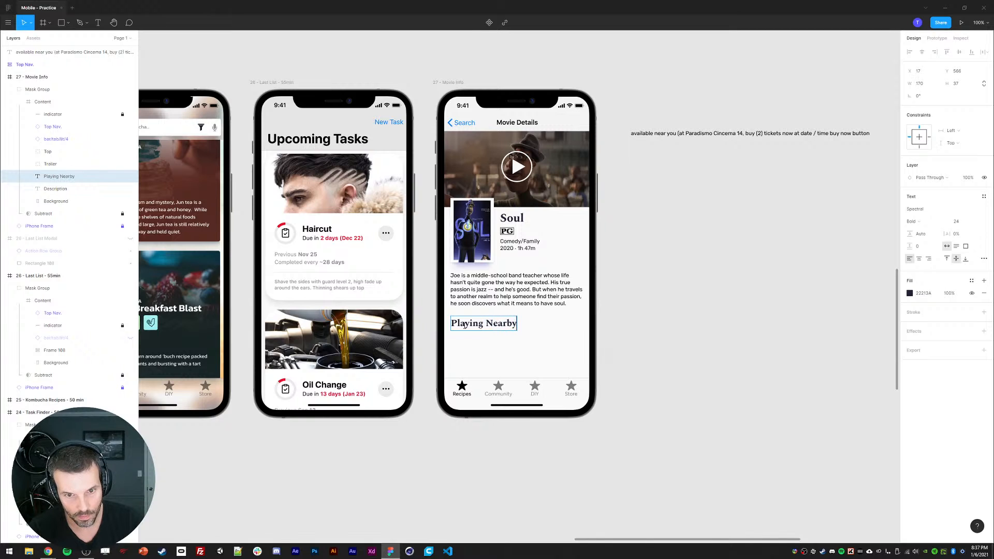
{"action": "key", "text": "Escape"}
{"action": "left_click", "coordinate": [623, 332]}
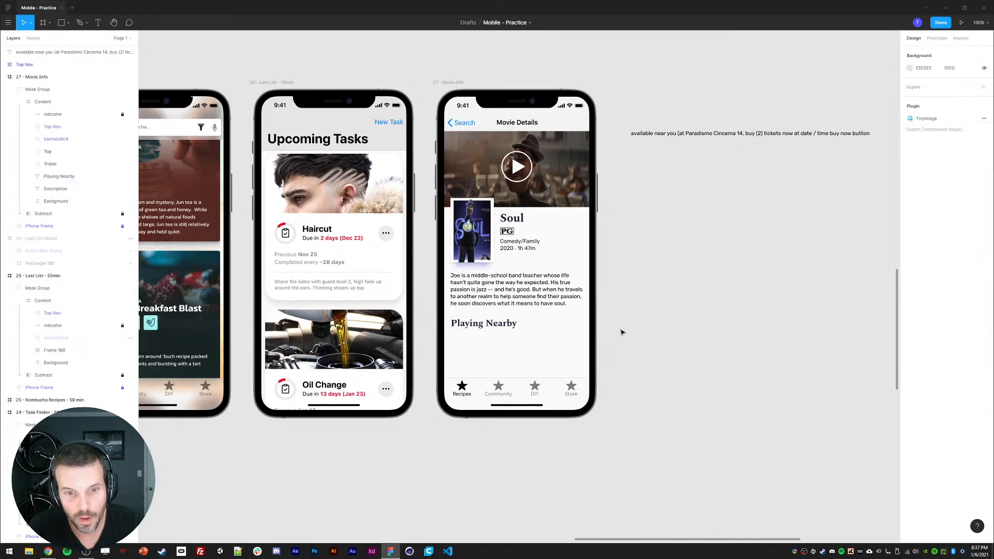
Step: Draw a line about 106 px long under the heading, colour it #222134 from the heading text, and set its stroke to 2
{"action": "left_click", "coordinate": [469, 327]}
{"action": "left_click", "coordinate": [637, 340]}
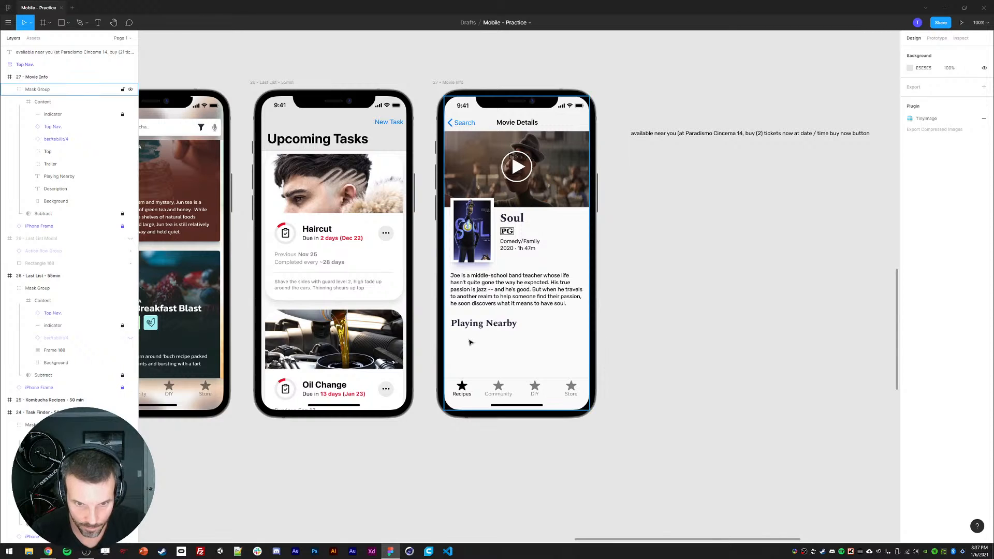
{"action": "key", "text": "l"}
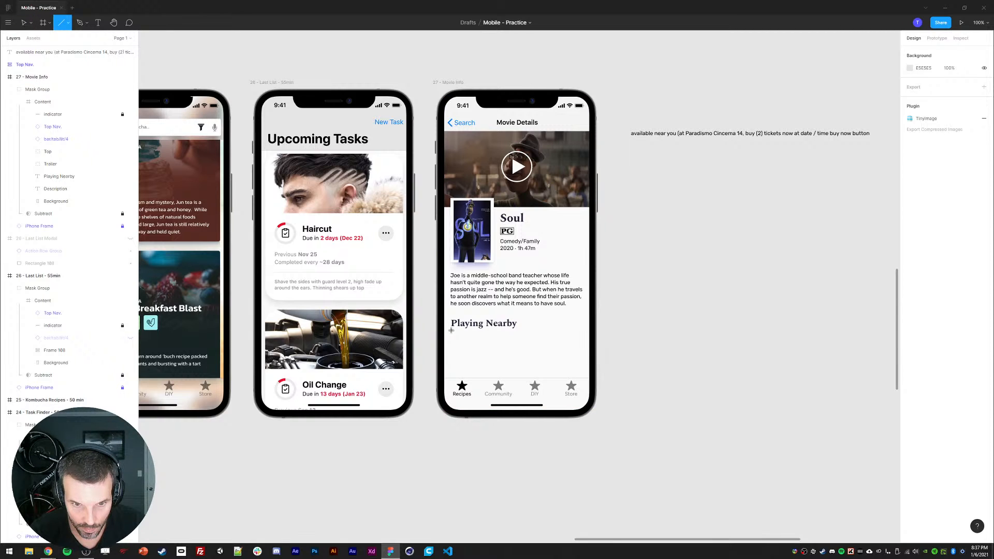
{"action": "left_click_drag", "start_coordinate": [451, 331], "coordinate": [493, 331]}
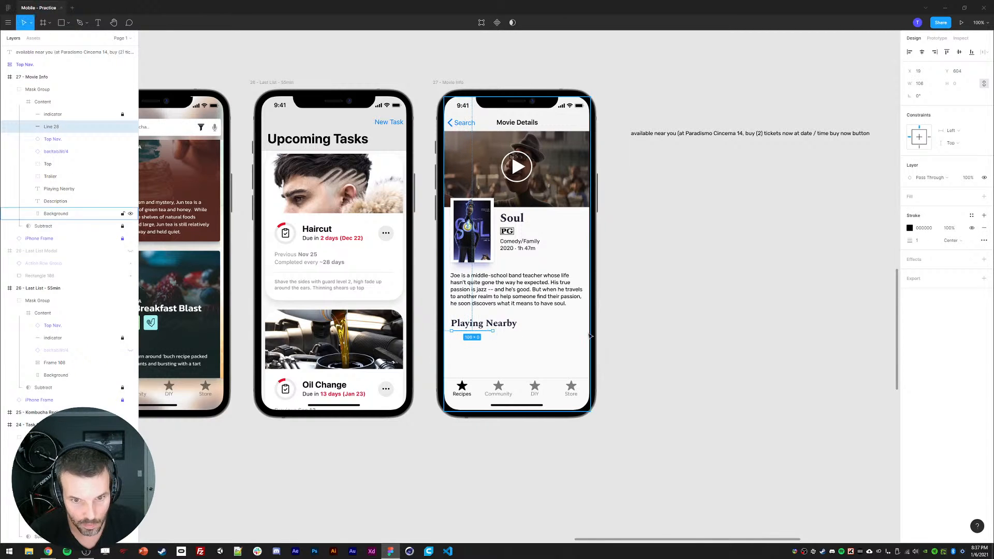
{"action": "left_click", "coordinate": [910, 228]}
{"action": "left_click", "coordinate": [819, 345]}
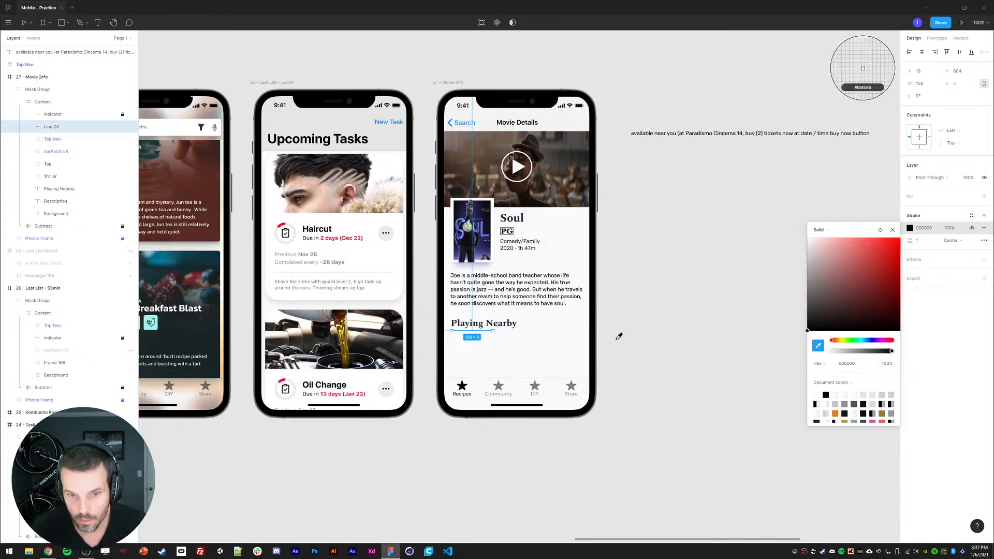
{"action": "left_click", "coordinate": [490, 324]}
{"action": "left_click", "coordinate": [708, 333]}
{"action": "left_click", "coordinate": [465, 334]}
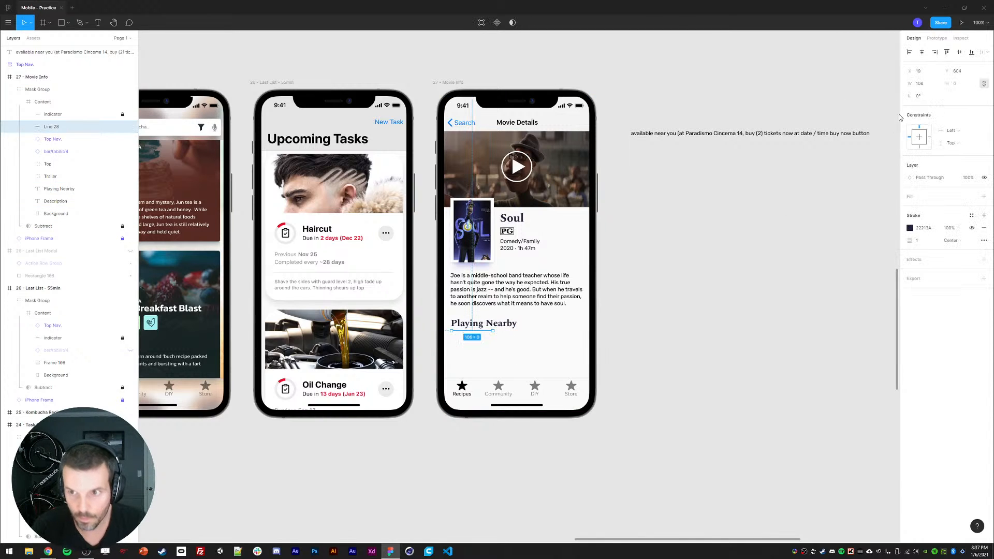
{"action": "left_click", "coordinate": [920, 243]}
{"action": "type", "text": "2"}
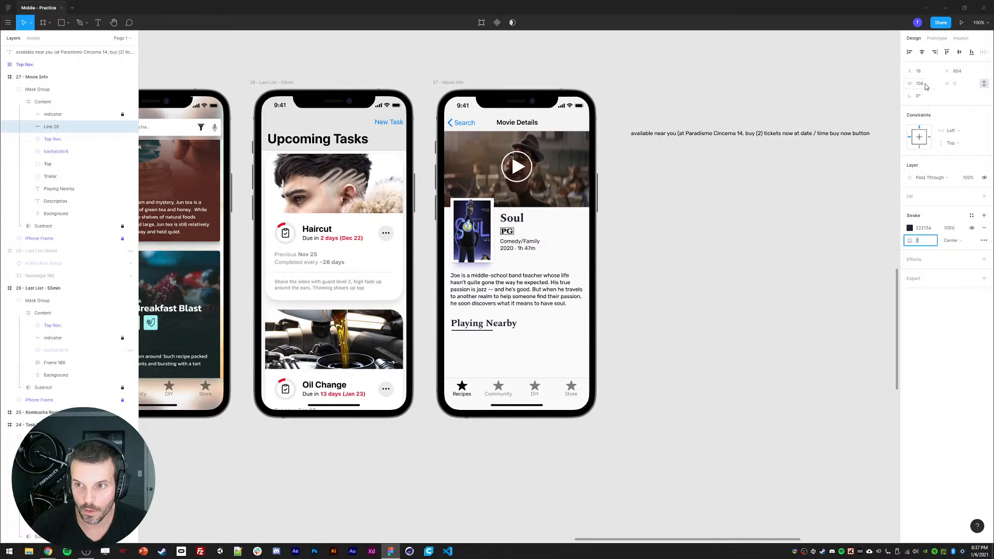
Step: Shorten the line to 48 px and move it just above the Playing Nearby heading
{"action": "left_click", "coordinate": [819, 298]}
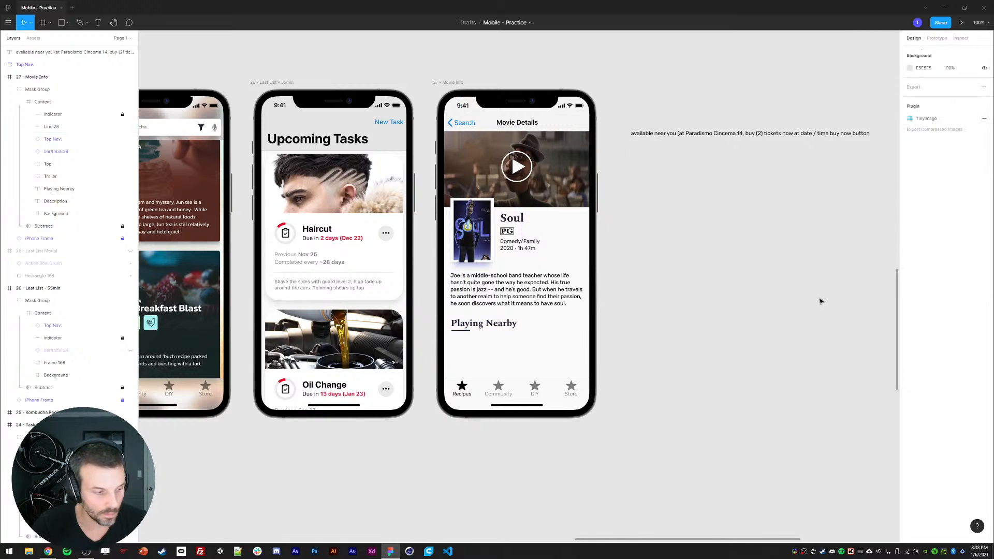
{"action": "left_click", "coordinate": [459, 331]}
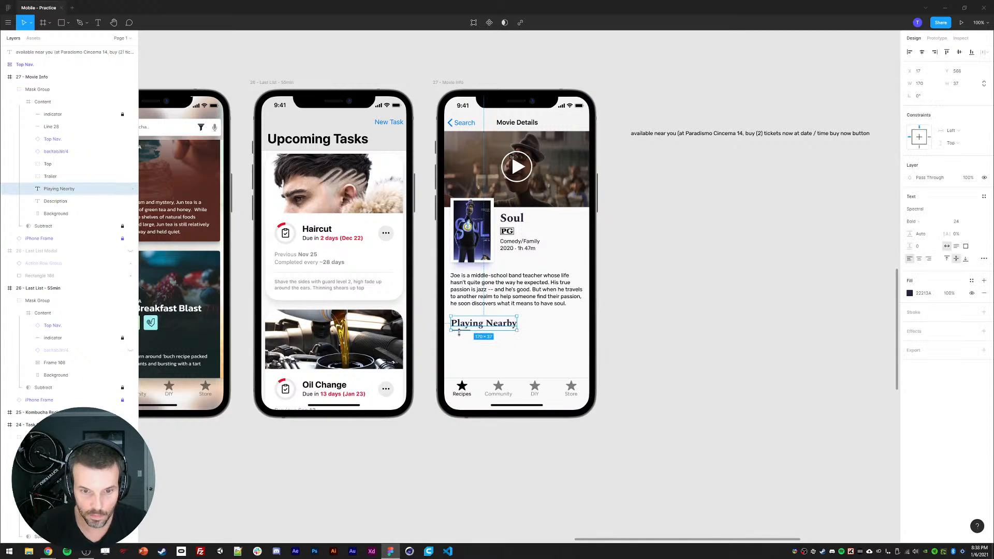
{"action": "left_click", "coordinate": [794, 343]}
{"action": "left_click", "coordinate": [462, 331]}
{"action": "key", "text": "Down"}
{"action": "key", "text": "Down"}
{"action": "key", "text": "Down"}
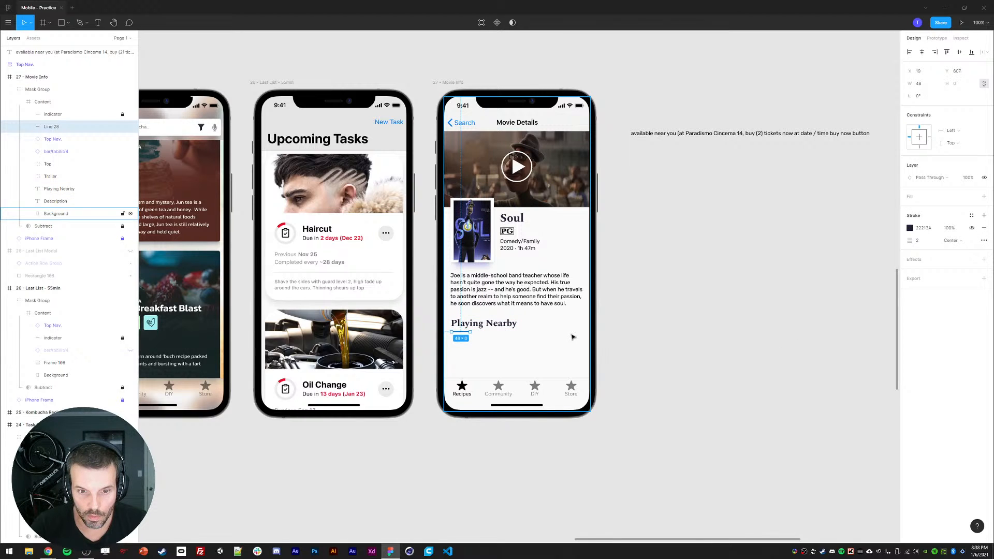
{"action": "key", "text": "shift+Up"}
{"action": "key", "text": "shift+Up"}
{"action": "key", "text": "Up"}
{"action": "key", "text": "Up"}
{"action": "key", "text": "Up"}
{"action": "key", "text": "Up"}
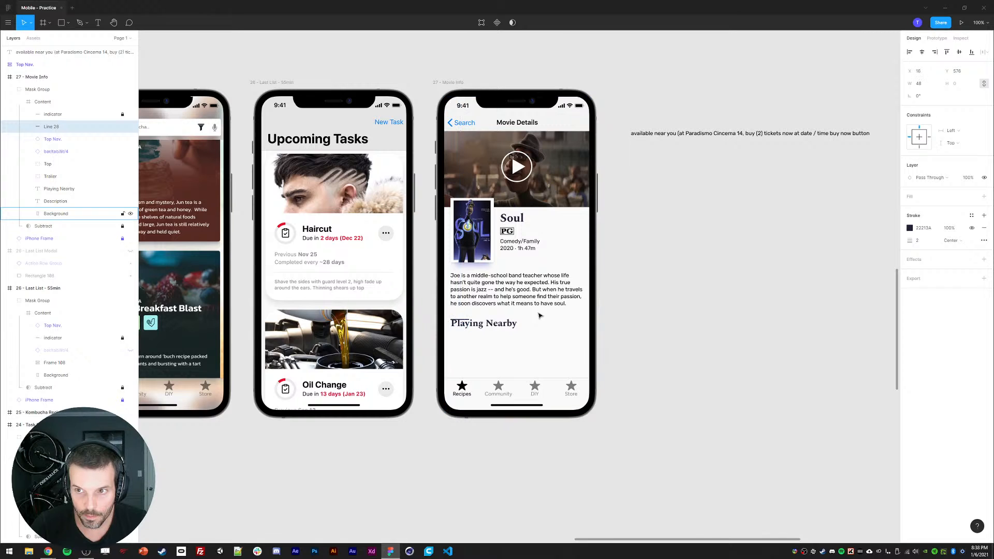
{"action": "key", "text": "Left"}
{"action": "key", "text": "Left"}
Step: Duplicate the synopsis text below the heading and replace its text with "Paradismo Cinema 14"
{"action": "left_click", "coordinate": [476, 324]}
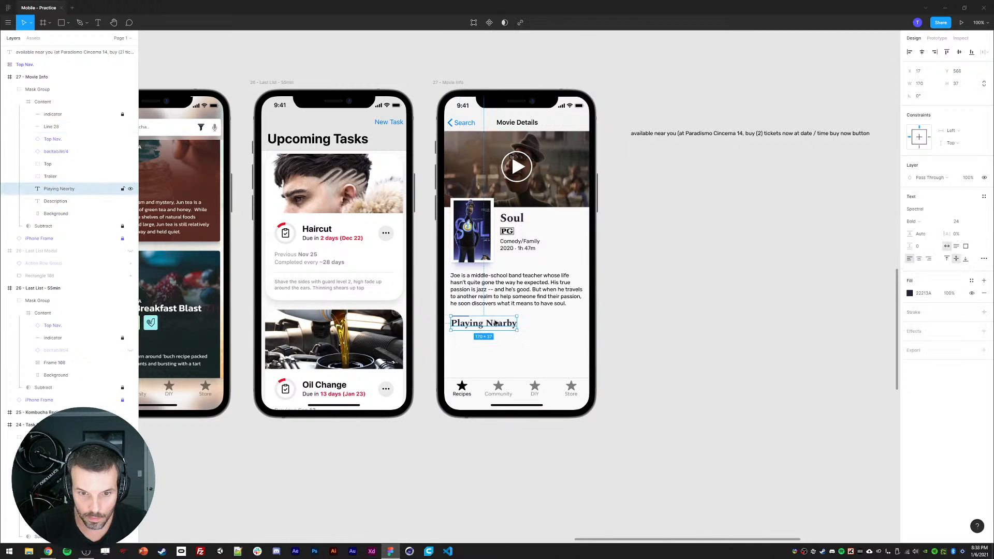
{"action": "scroll", "coordinate": [653, 295], "scroll_direction": "down", "scroll_amount": 1}
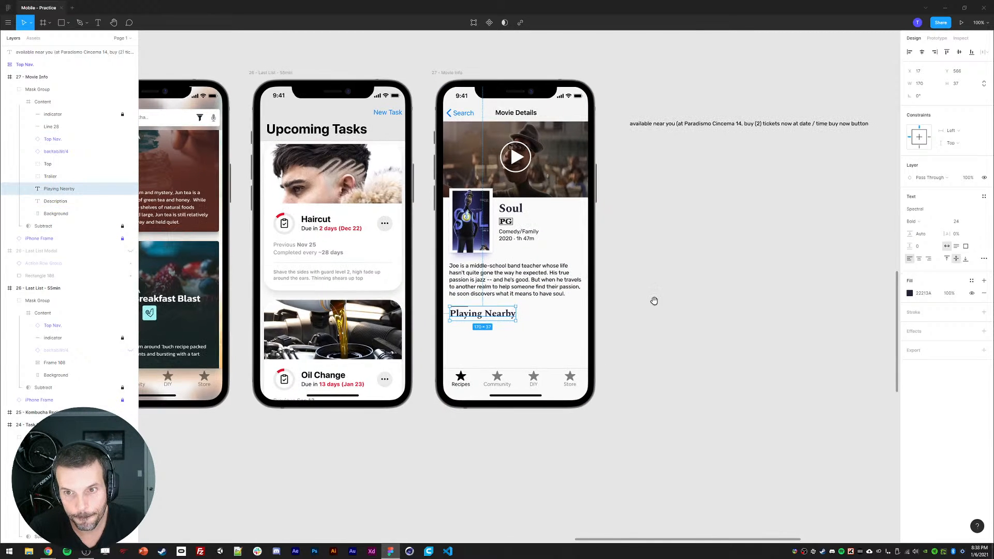
{"action": "left_click", "coordinate": [465, 286]}
{"action": "key", "text": "ctrl+d"}
{"action": "left_click_drag", "start_coordinate": [465, 286], "coordinate": [465, 347]}
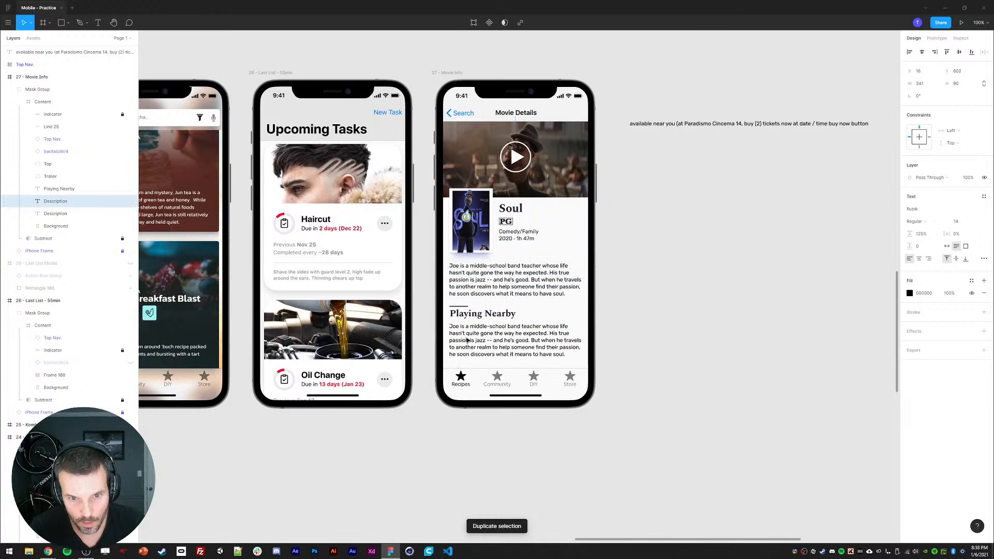
{"action": "double_click", "coordinate": [513, 345]}
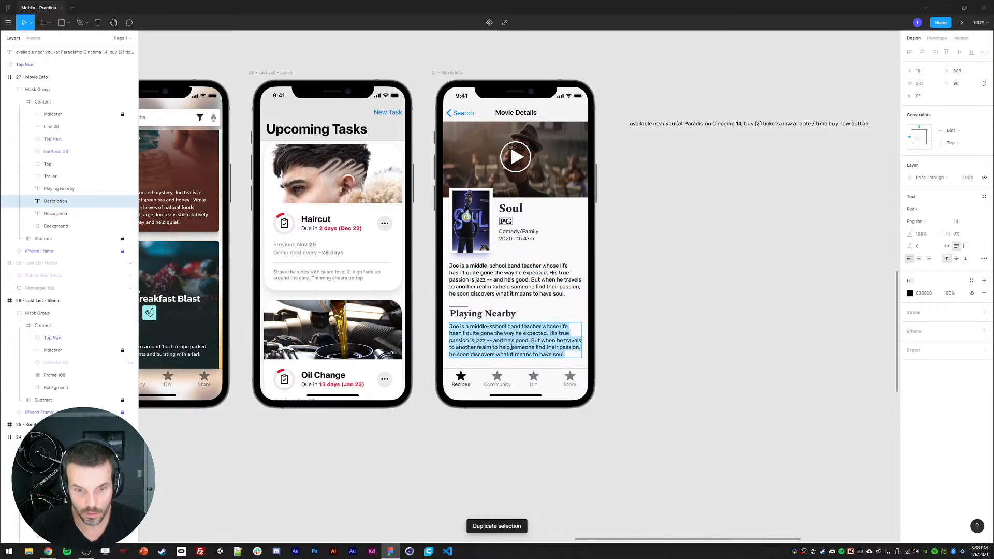
{"action": "type", "text": "Paradisimo Cinema 14"}
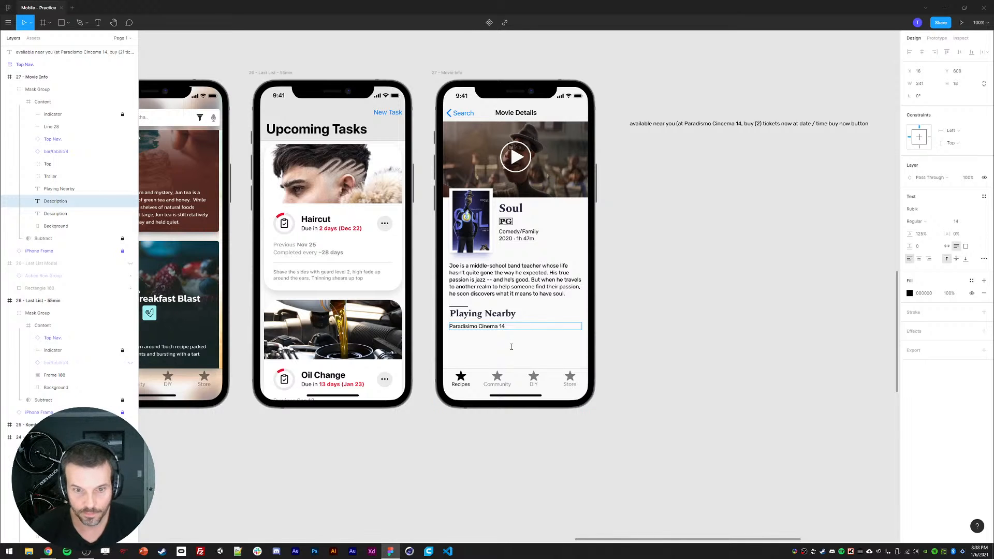
{"action": "key", "text": "Escape"}
Step: Try to make the cinema text bold
{"action": "left_click", "coordinate": [947, 247]}
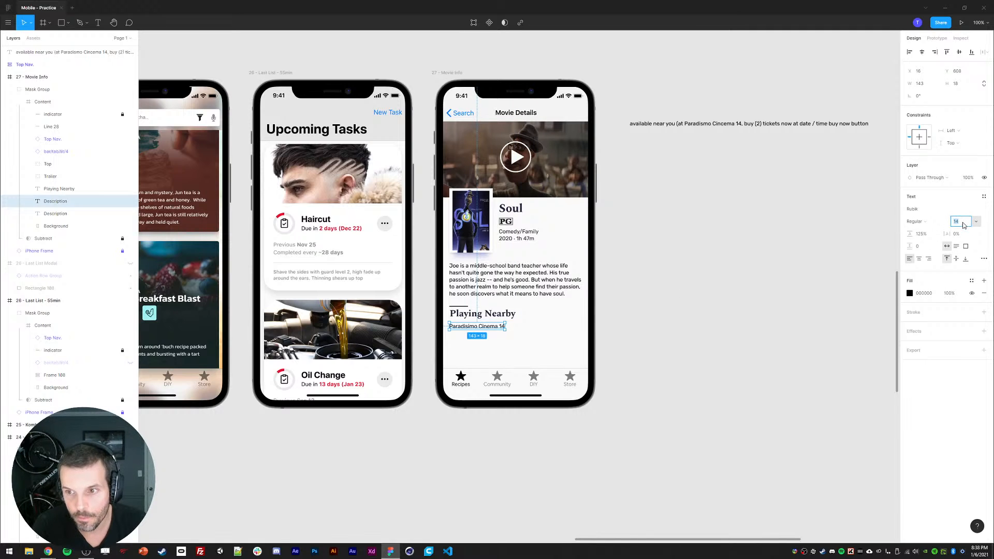
{"action": "left_click", "coordinate": [778, 317]}
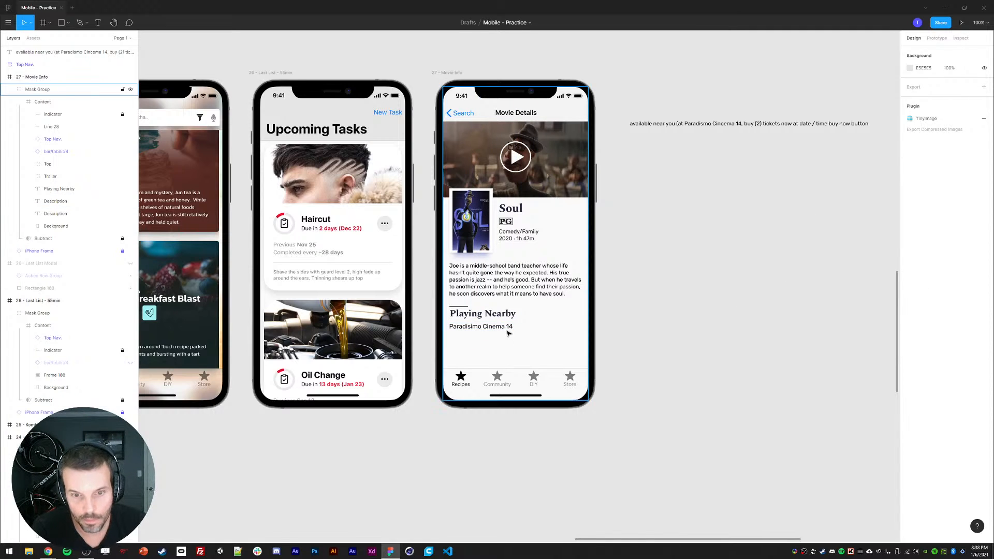
{"action": "left_click", "coordinate": [492, 327]}
{"action": "left_click", "coordinate": [917, 221]}
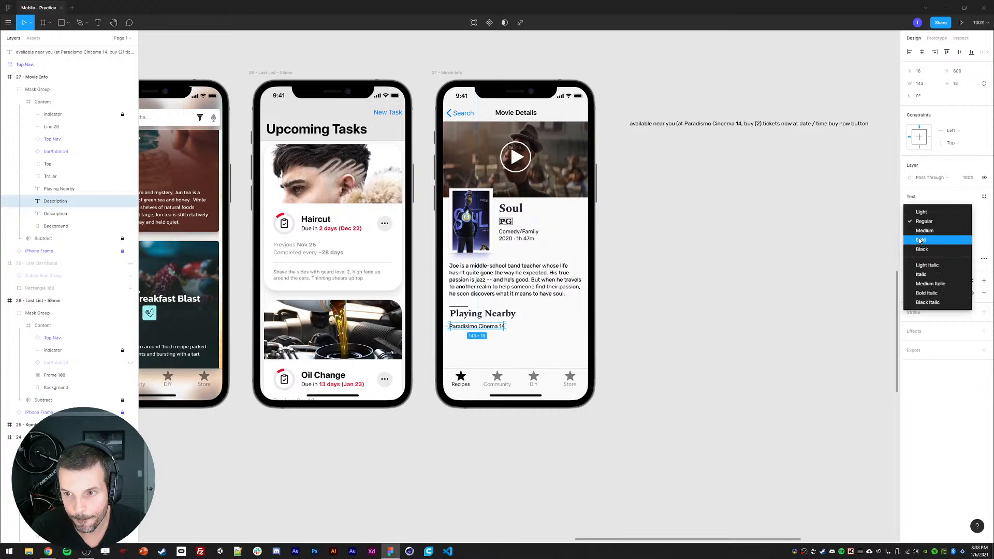
{"action": "left_click", "coordinate": [922, 243]}
{"action": "left_click", "coordinate": [844, 280]}
{"action": "left_click", "coordinate": [474, 325], "text": "ctrl"}
{"action": "key", "text": "ctrl+b"}
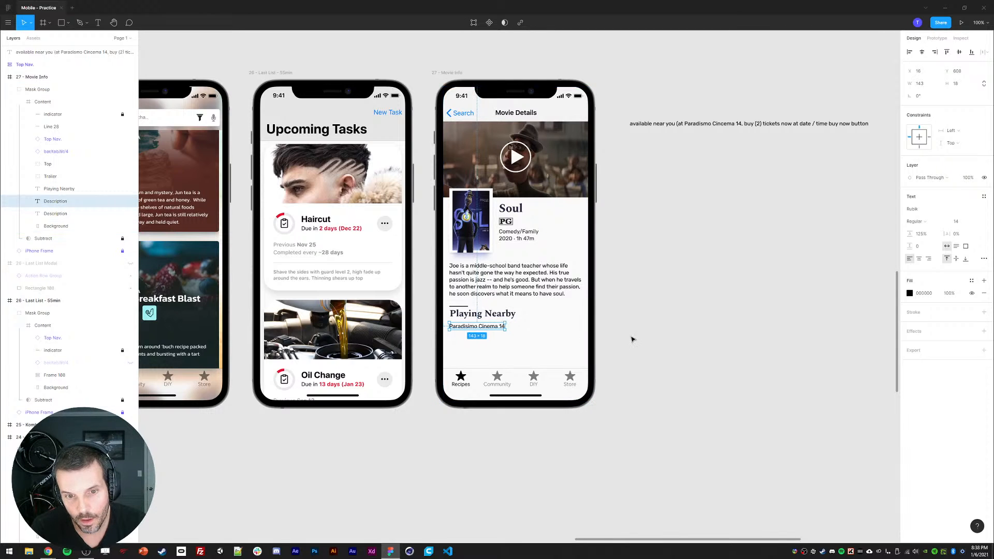
{"action": "left_click", "coordinate": [663, 344]}
Step: Prefix the cinema text with "at the" so it reads "at the Paradismo Cinema 14"
{"action": "double_click", "coordinate": [449, 327]}
{"action": "type", "text": "at the"}
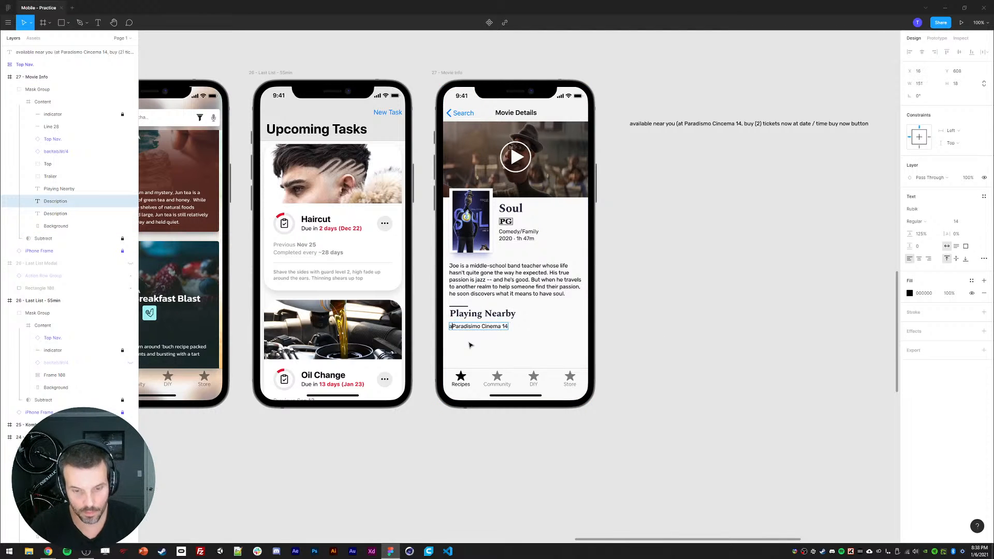
{"action": "key", "text": "Escape"}
{"action": "left_click", "coordinate": [698, 369]}
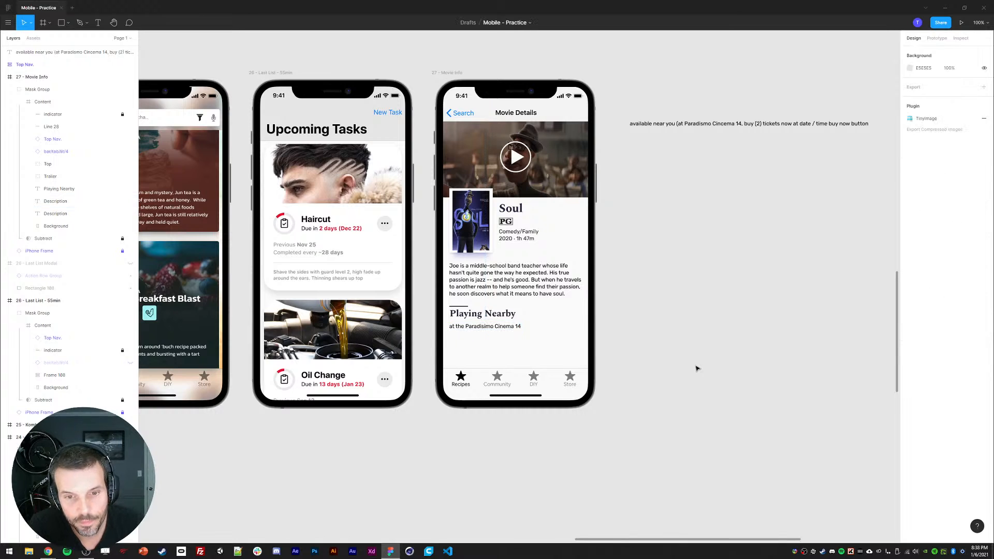
Step: Set the spacing between the synopsis and the accent line to 24
{"action": "left_click", "coordinate": [459, 307], "text": "ctrl"}
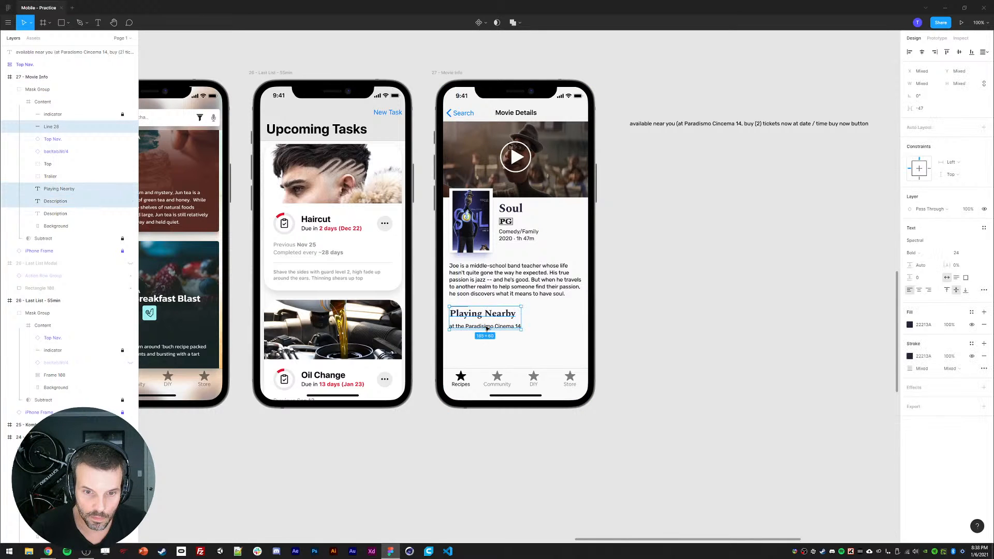
{"action": "left_click", "coordinate": [469, 292]}
{"action": "left_click", "coordinate": [462, 307], "text": "shift"}
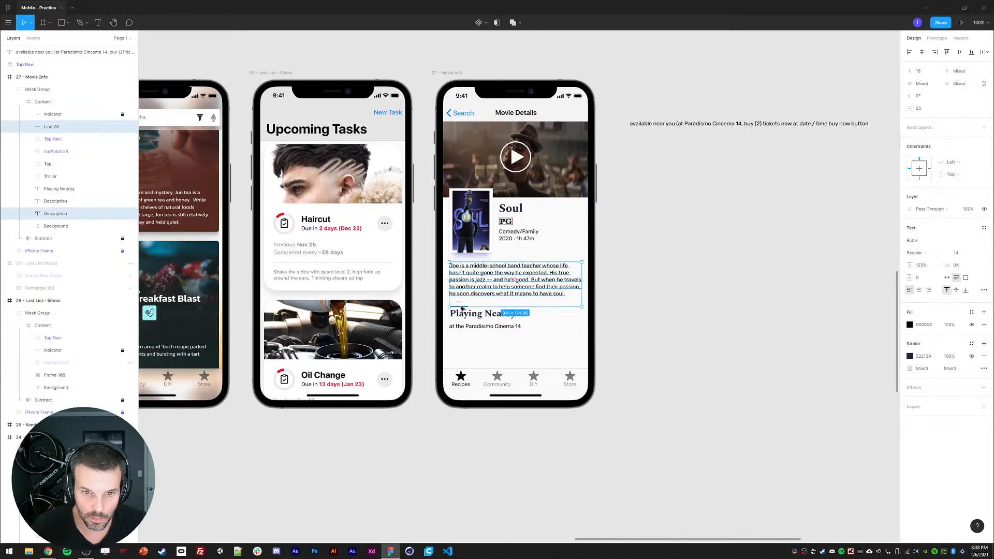
{"action": "left_click", "coordinate": [921, 108]}
{"action": "type", "text": "24"}
{"action": "key", "text": "Return"}
{"action": "left_click", "coordinate": [668, 254]}
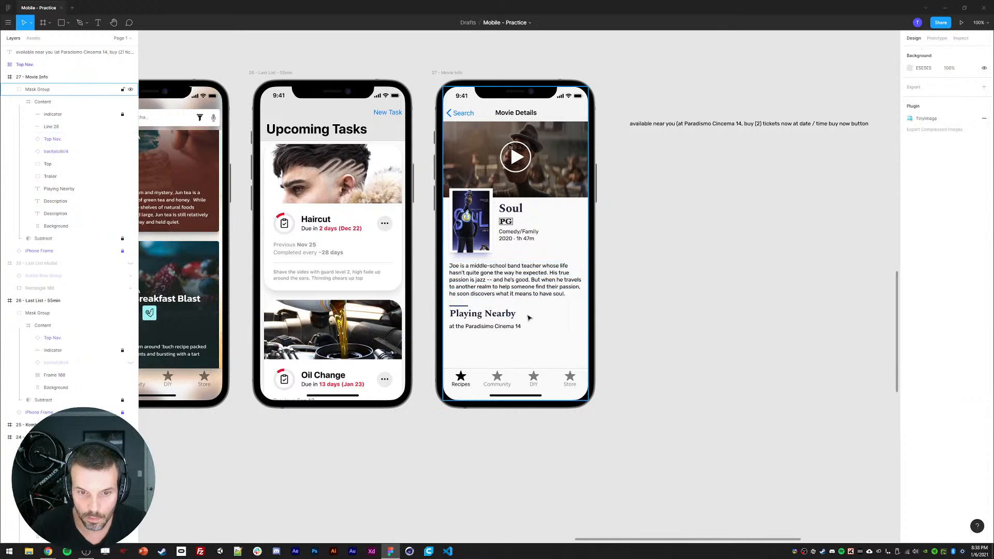
Step: Nudge the cinema text up slightly and delete the accent line above the heading
{"action": "left_click", "coordinate": [480, 318], "text": "ctrl"}
{"action": "left_click", "coordinate": [507, 326], "text": "shift"}
{"action": "key", "text": "Up"}
{"action": "left_click", "coordinate": [660, 309]}
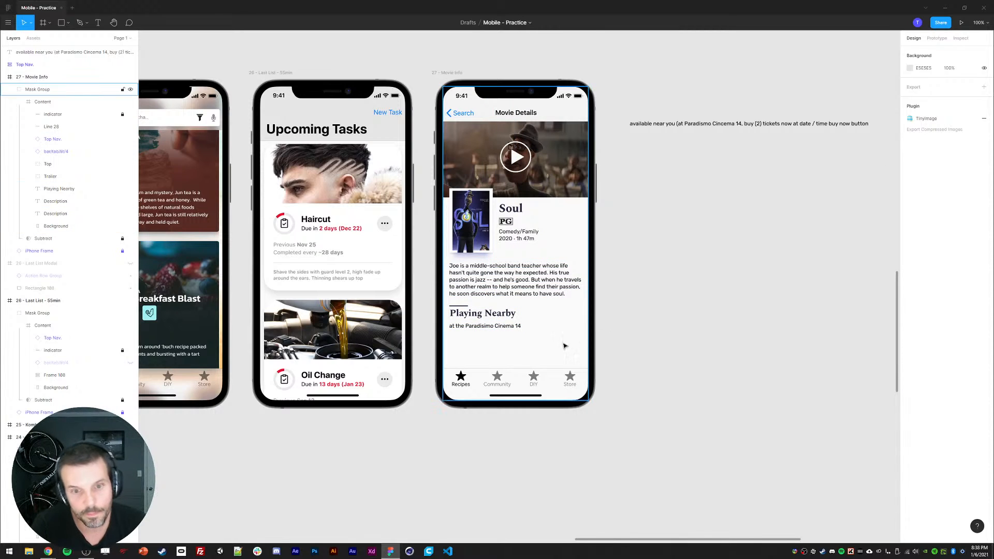
{"action": "left_click", "coordinate": [458, 306]}
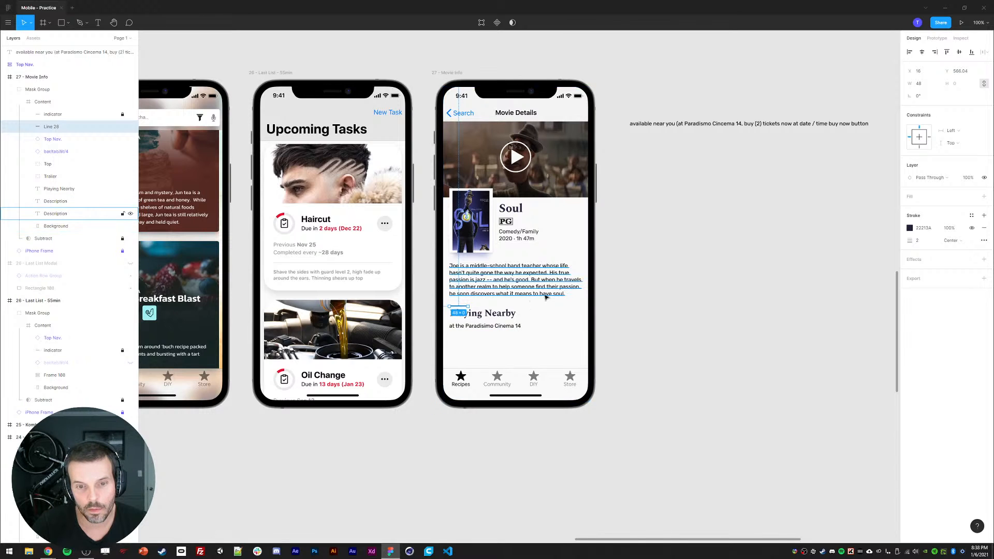
{"action": "key", "text": "Delete"}
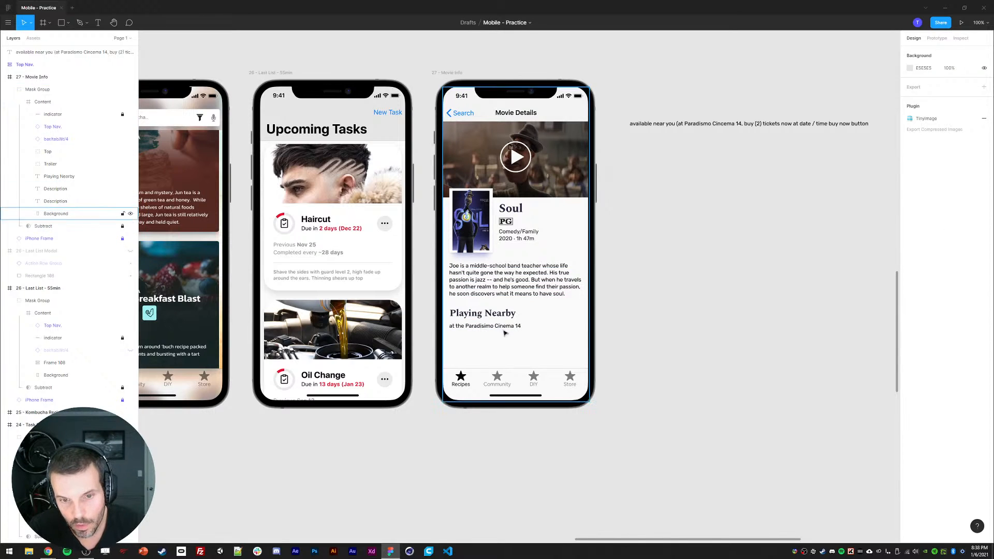
Step: Append "(1.8 mi)" to the end of the cinema text
{"action": "double_click", "coordinate": [482, 326]}
{"action": "key", "text": "End"}
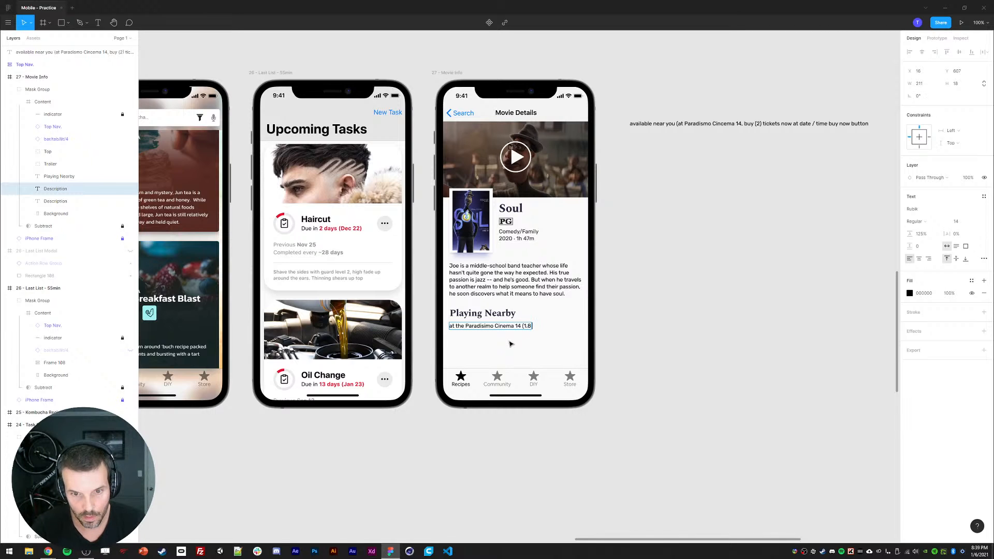
{"action": "key", "text": "Escape"}
{"action": "left_click", "coordinate": [680, 338]}
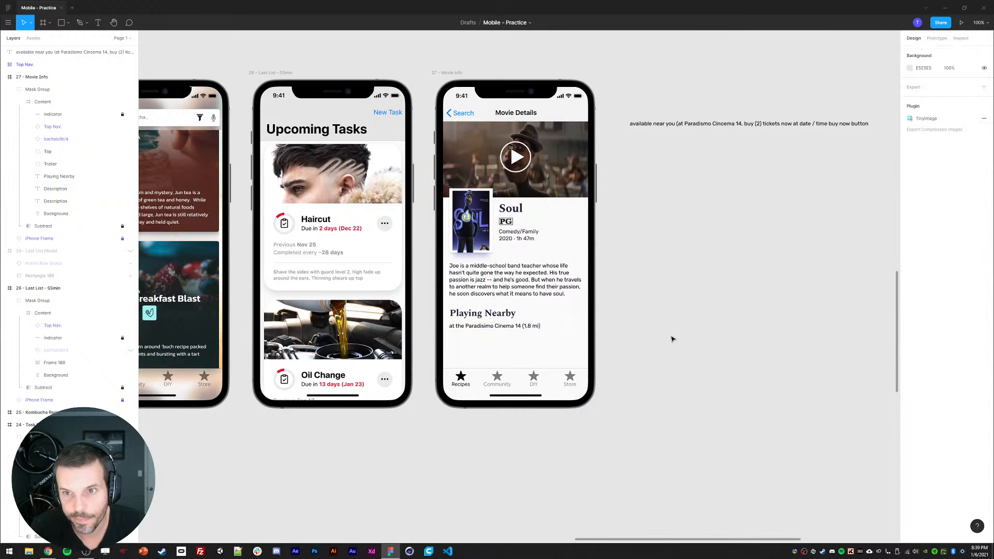
Step: Draw a grey rectangle about 173 × 44 px below the cinema text
{"action": "left_click_drag", "start_coordinate": [674, 332], "coordinate": [678, 328]}
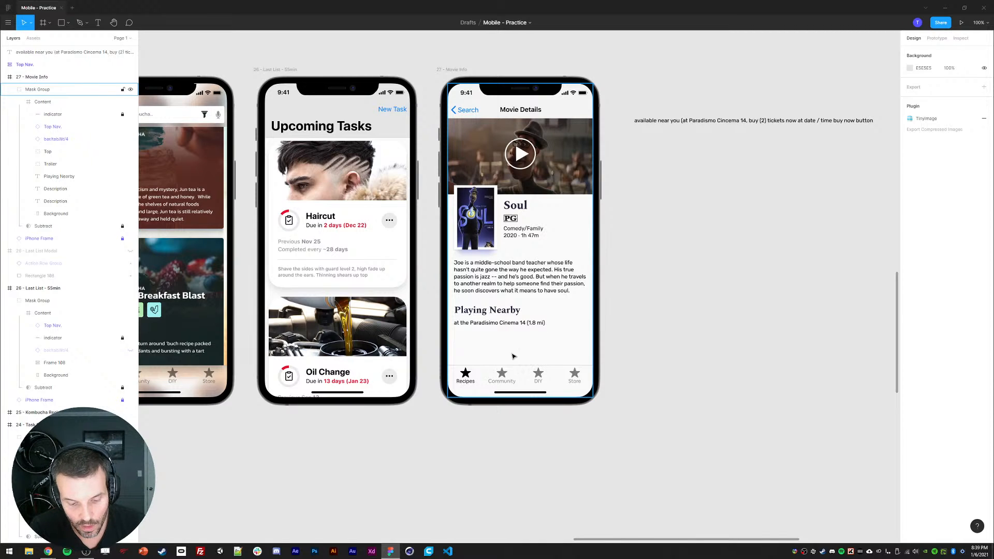
{"action": "key", "text": "r"}
{"action": "left_click_drag", "start_coordinate": [458, 332], "coordinate": [526, 349]}
{"action": "key", "text": "t"}
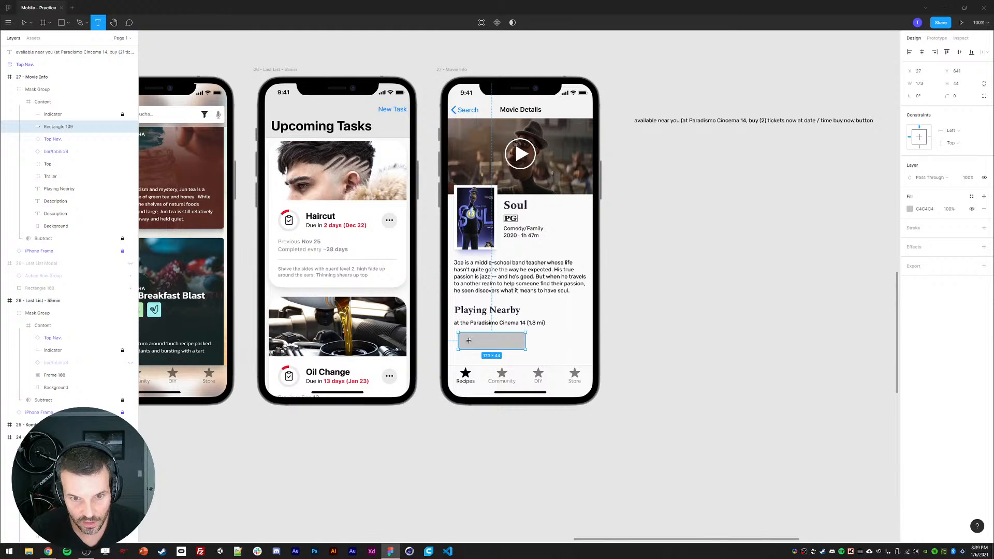
{"action": "left_click", "coordinate": [474, 322]}
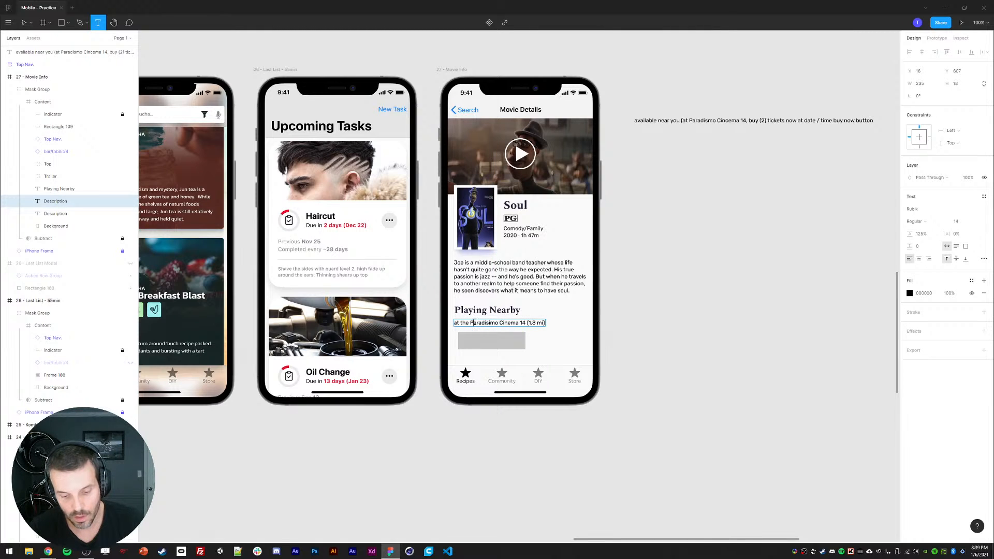
{"action": "type", "text": "Choose"}
{"action": "key", "text": "Escape"}
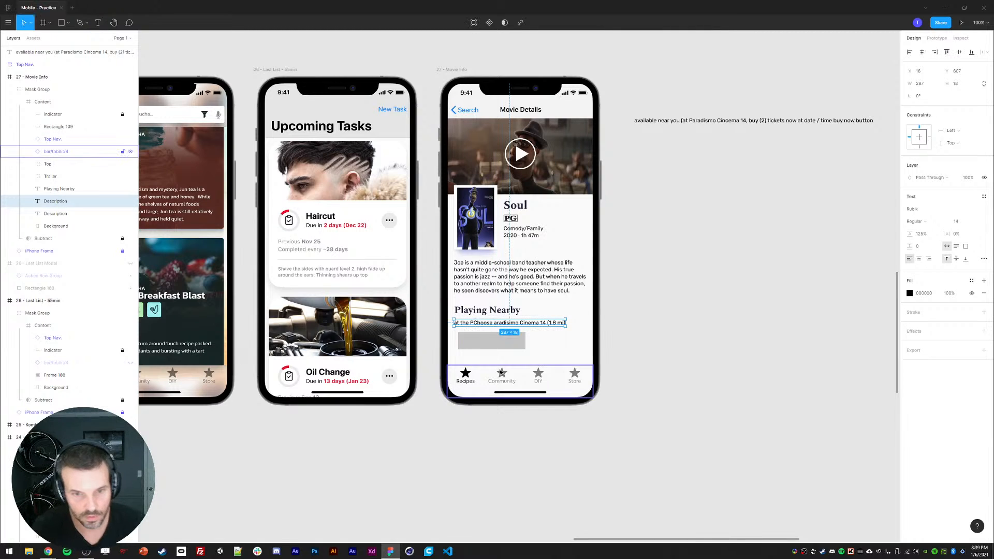
{"action": "key", "text": "ctrl+z"}
{"action": "key", "text": "Escape"}
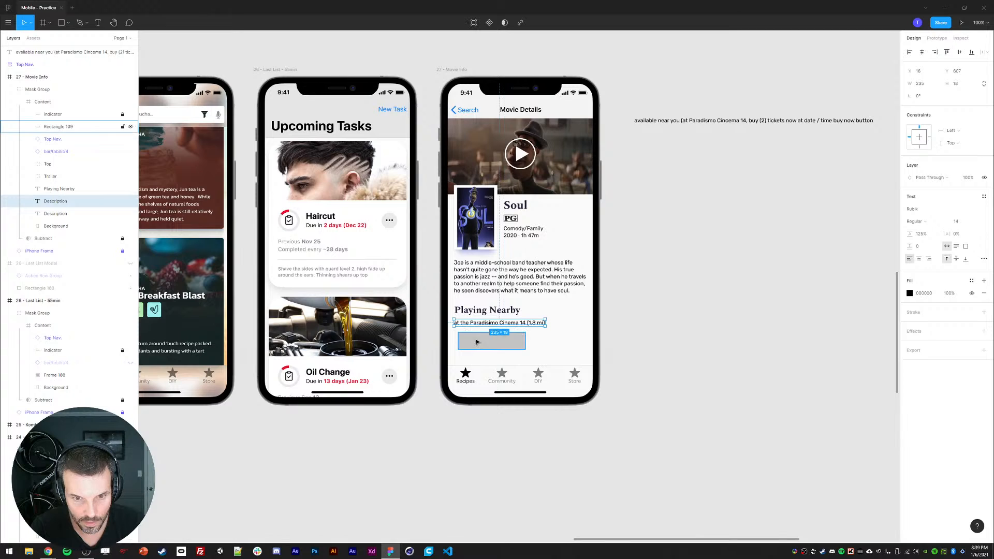
Step: Duplicate the Playing Nearby heading and move the copy onto the grey rectangle
{"action": "left_click", "coordinate": [475, 311]}
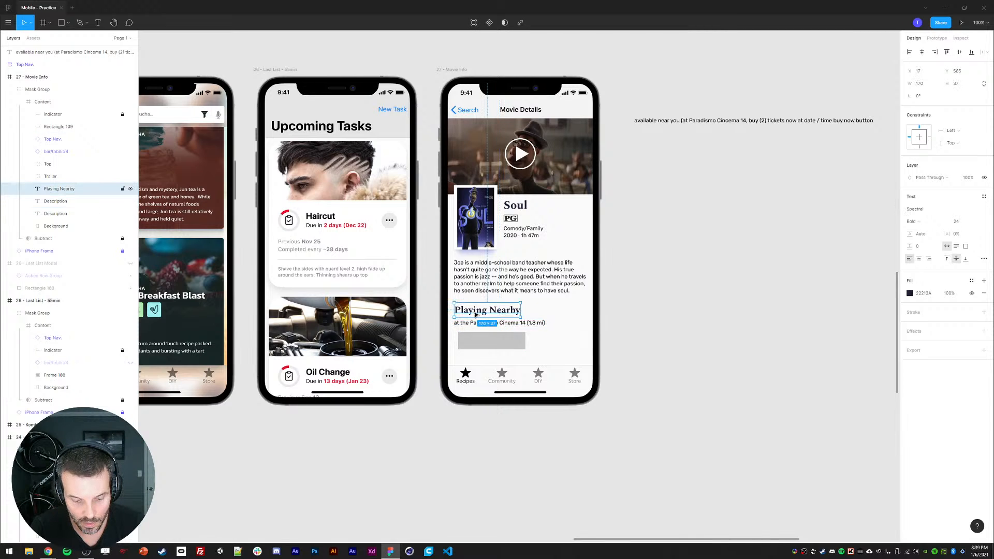
{"action": "key", "text": "ctrl+c"}
{"action": "key", "text": "ctrl+v"}
{"action": "left_click_drag", "start_coordinate": [482, 311], "coordinate": [494, 340]}
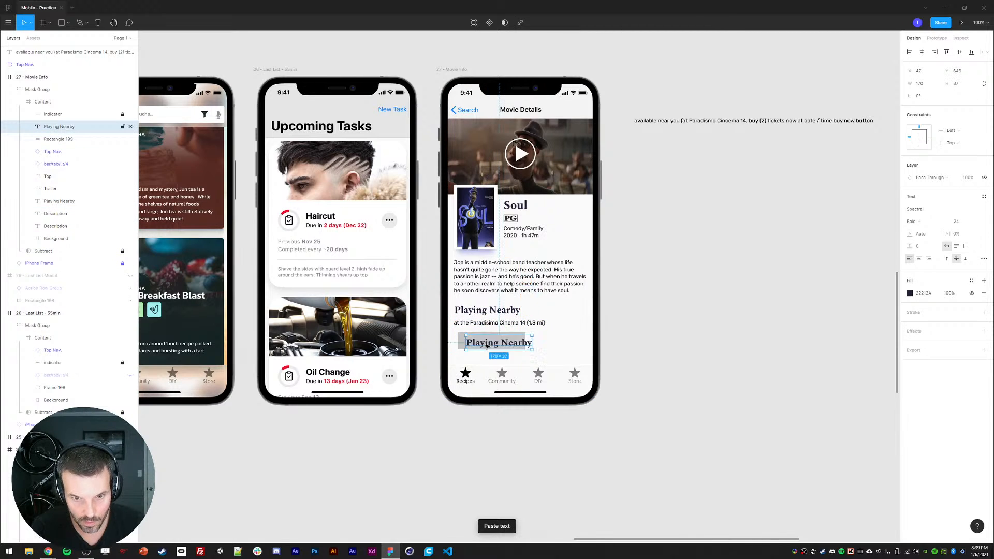
Step: Change the duplicated heading's text to "Choose Another Cinema"
{"action": "double_click", "coordinate": [491, 343]}
{"action": "type", "text": "C"}
{"action": "key", "text": "BackSpace"}
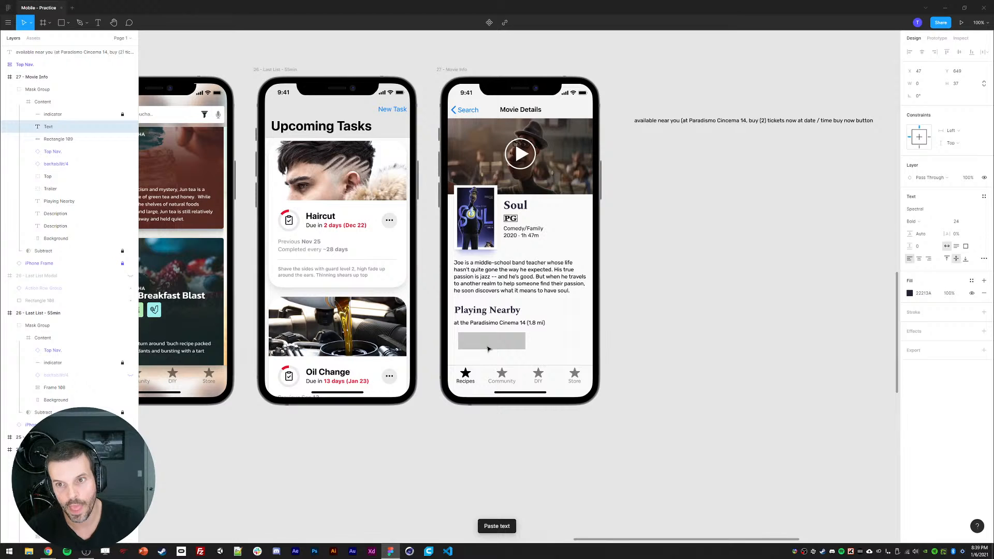
{"action": "type", "text": "Choose Ant"}
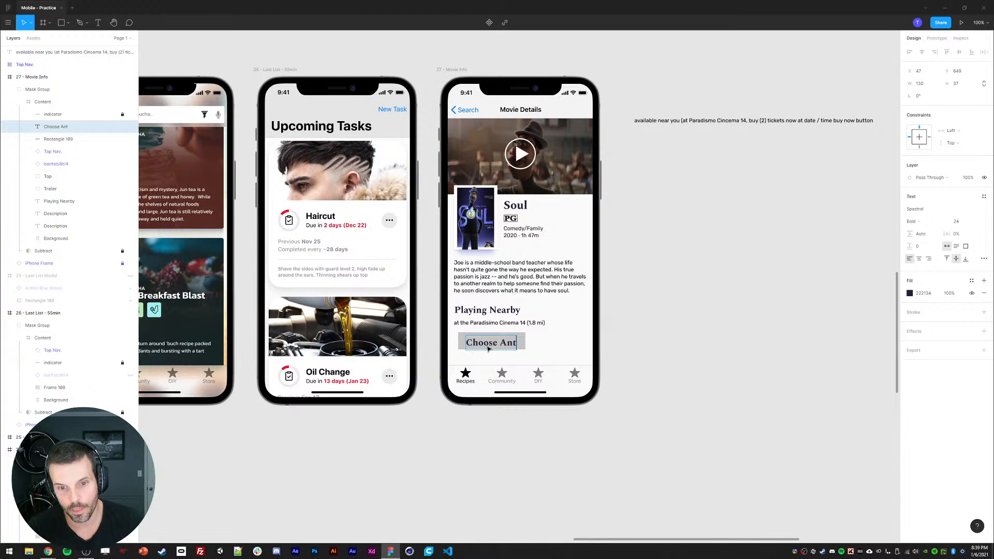
{"action": "key", "text": "BackSpace"}
{"action": "type", "text": "other Ciuna"}
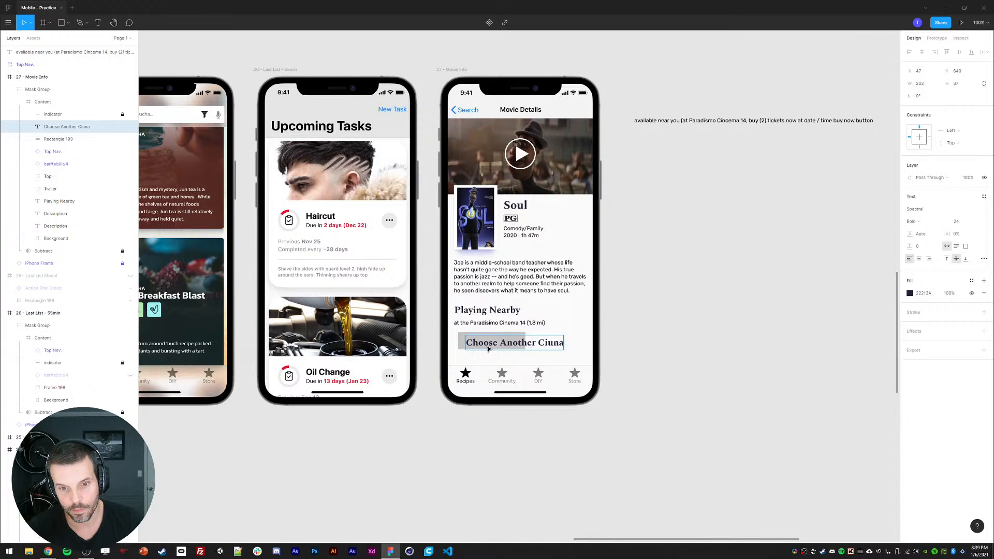
{"action": "key", "text": "BackSpace"}
{"action": "key", "text": "BackSpace"}
{"action": "key", "text": "BackSpace"}
{"action": "type", "text": "nema"}
{"action": "key", "text": "Escape"}
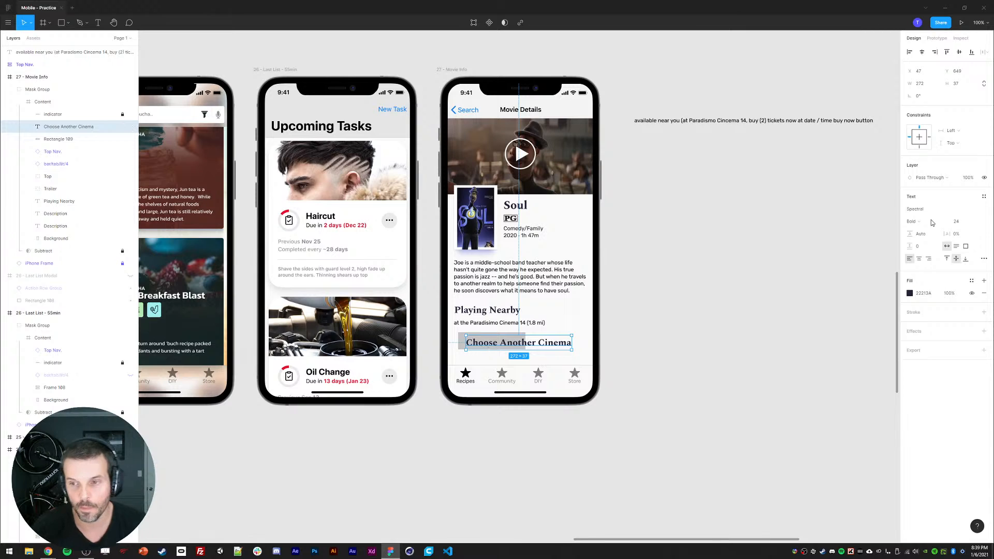
Step: Set the Choose Another Cinema label's font size to 16
{"action": "left_click", "coordinate": [956, 221]}
{"action": "type", "text": "16"}
{"action": "key", "text": "Return"}
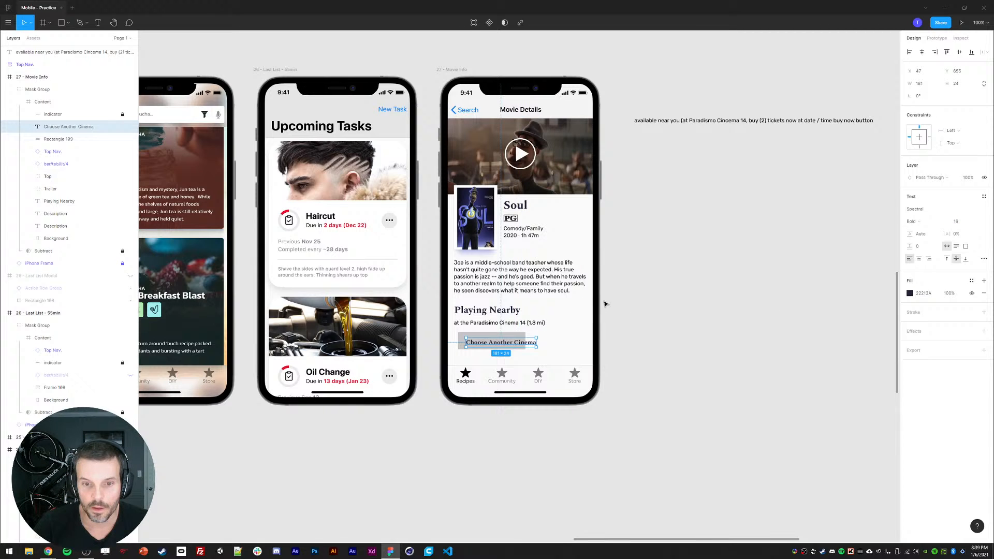
{"action": "left_click", "coordinate": [463, 345], "text": "shift"}
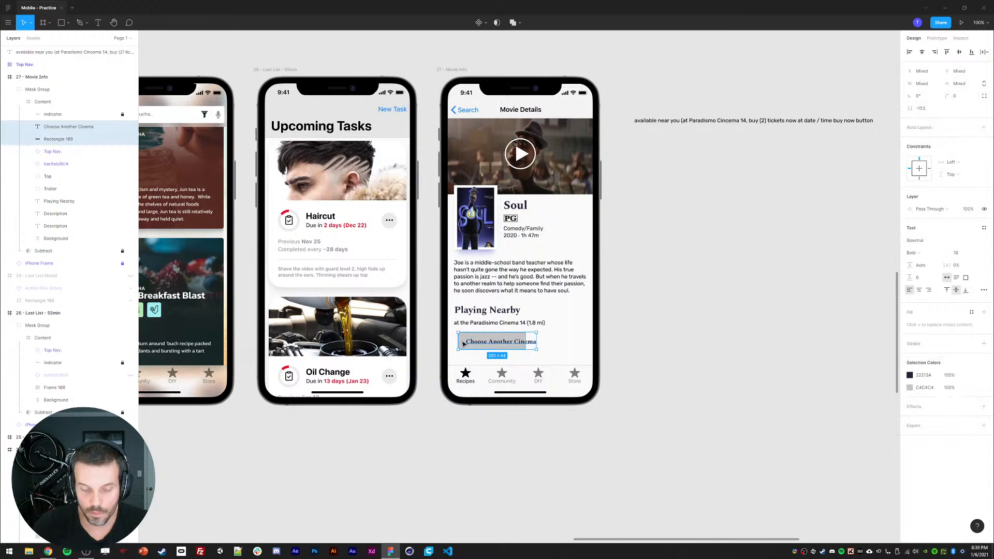
{"action": "key", "text": "shift+a"}
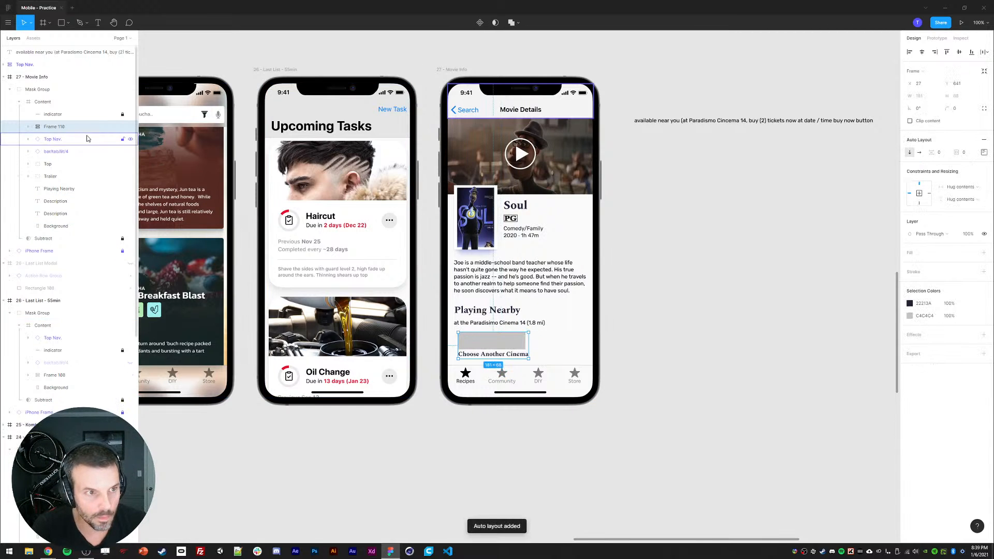
{"action": "key", "text": "ctrl+z"}
Step: Widen the grey rectangle and combine it with the label into an auto layout button frame
{"action": "left_click", "coordinate": [47, 139]}
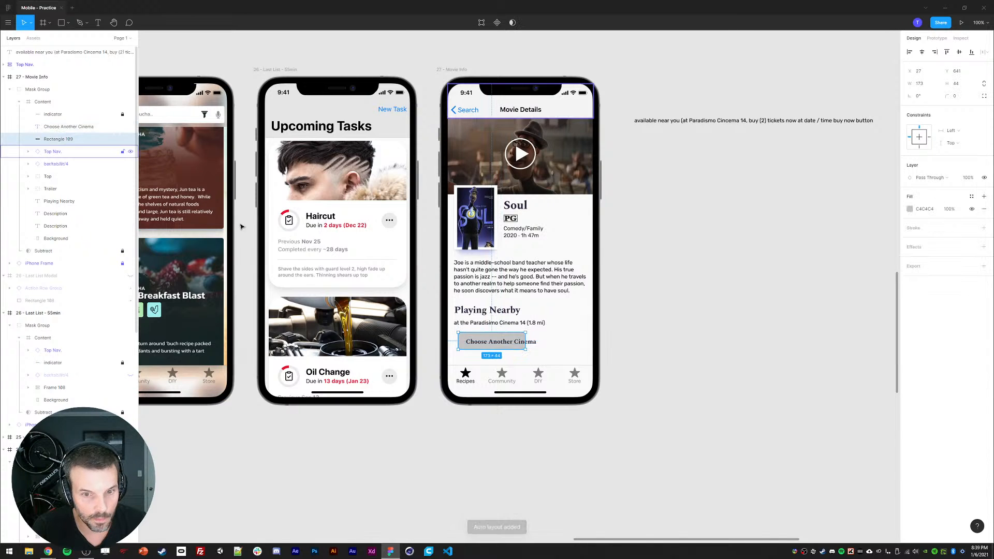
{"action": "left_click_drag", "start_coordinate": [525, 337], "coordinate": [546, 340]}
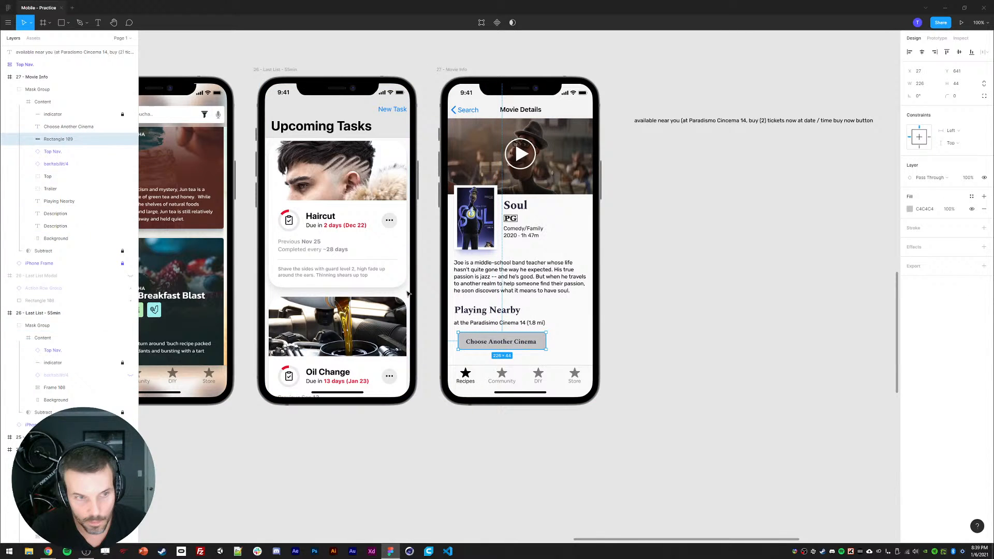
{"action": "left_click", "coordinate": [65, 131], "text": "shift"}
{"action": "key", "text": "shift+a"}
{"action": "left_click", "coordinate": [525, 443]}
Step: Set the button label's font to ExtraBold at size 14
{"action": "left_click", "coordinate": [505, 343], "text": "ctrl"}
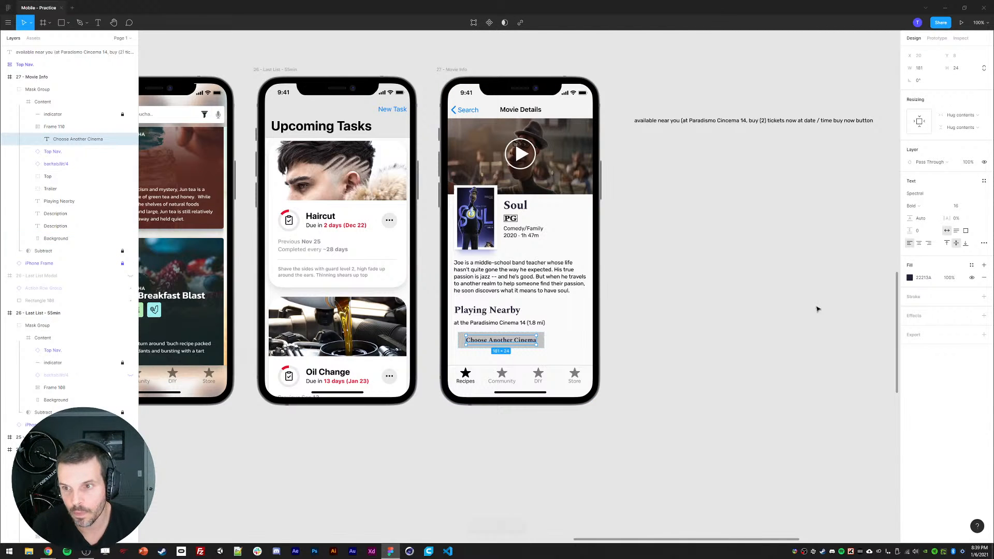
{"action": "left_click", "coordinate": [920, 207]}
{"action": "left_click", "coordinate": [923, 219]}
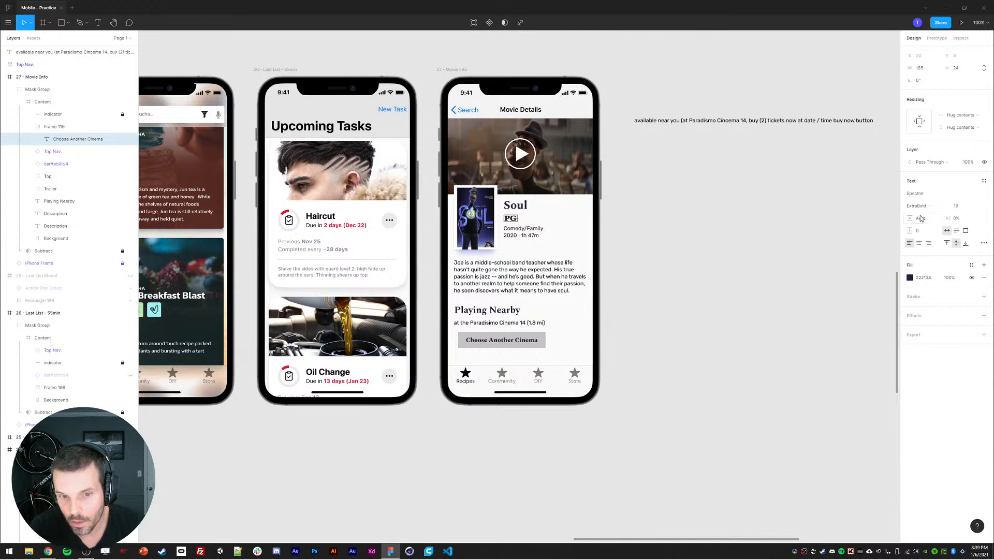
{"action": "left_click", "coordinate": [956, 206]}
{"action": "type", "text": "14"}
{"action": "key", "text": "Return"}
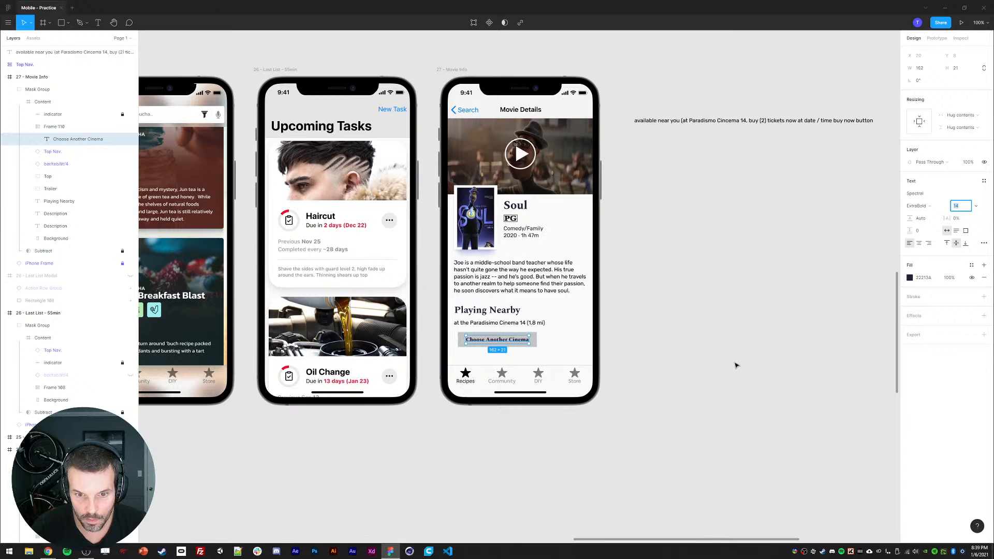
Step: Round the button frame's corners with a radius of 20
{"action": "left_click", "coordinate": [736, 366]}
{"action": "left_click", "coordinate": [462, 344]}
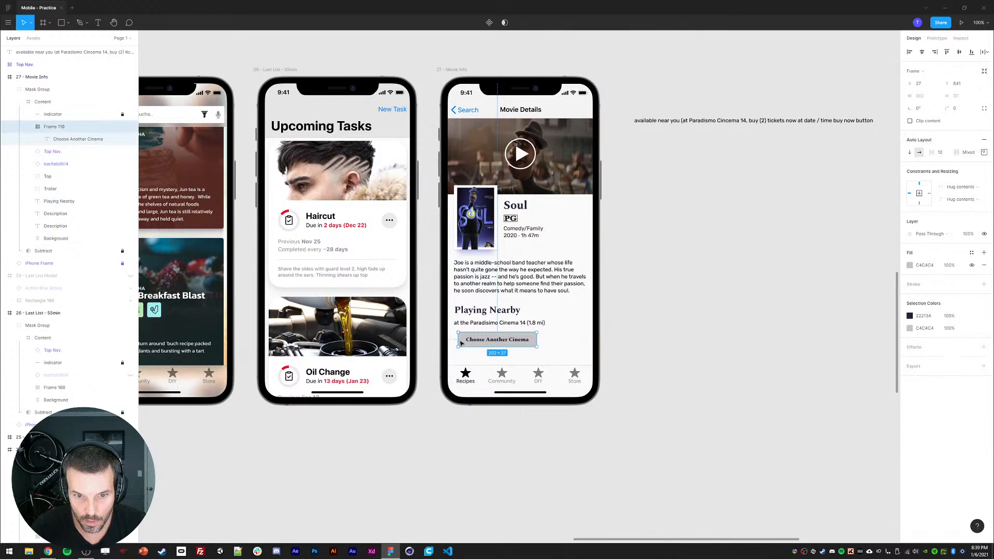
{"action": "left_click", "coordinate": [971, 106]}
{"action": "type", "text": "20"}
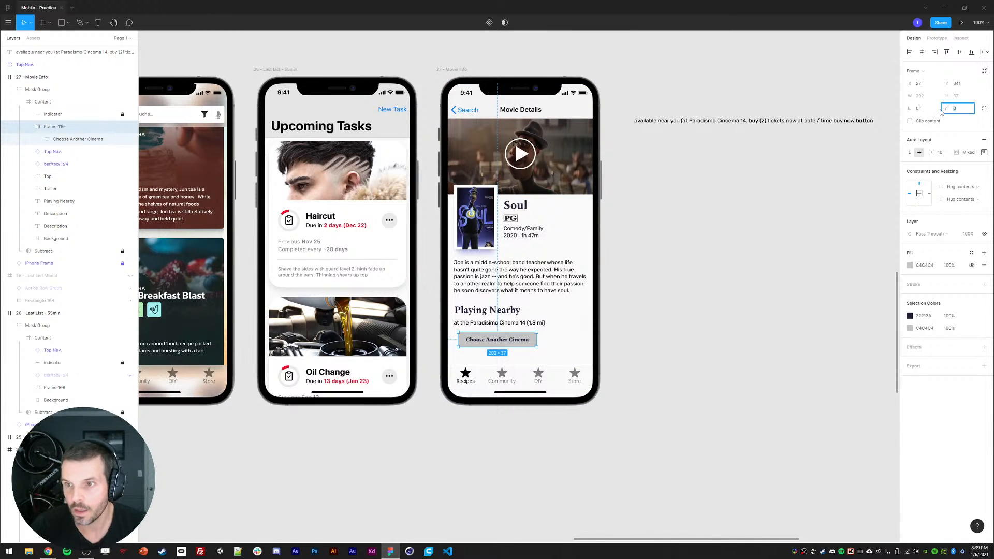
{"action": "key", "text": "Return"}
Step: Set the button frame's top and bottom padding to 10
{"action": "left_click", "coordinate": [985, 151]}
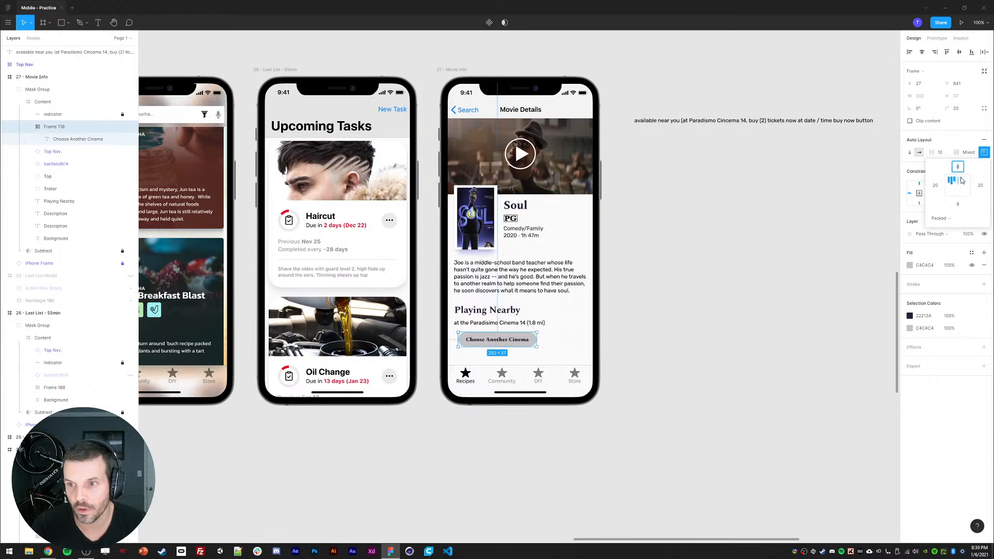
{"action": "type", "text": "10"}
{"action": "key", "text": "Return"}
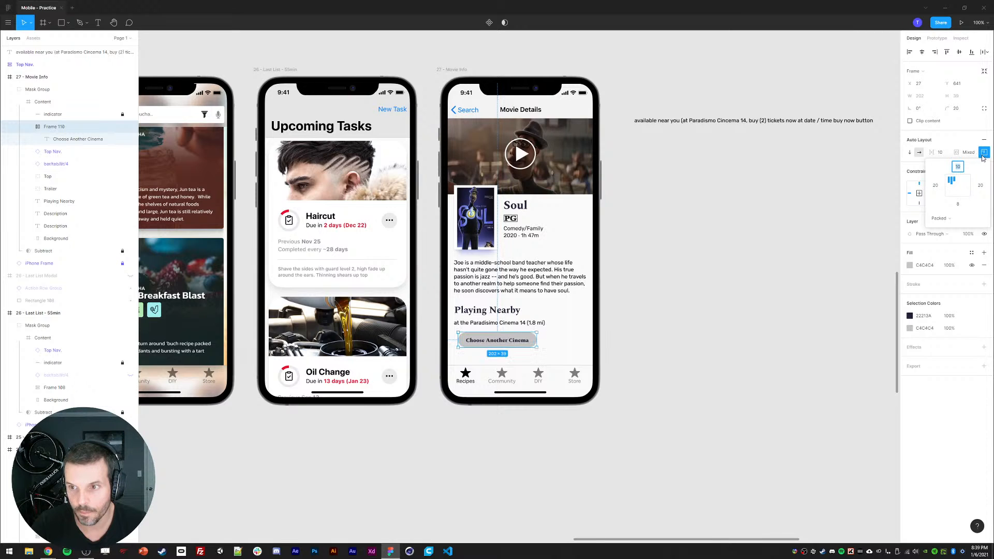
{"action": "left_click", "coordinate": [960, 205]}
{"action": "type", "text": "10"}
{"action": "key", "text": "Return"}
{"action": "left_click", "coordinate": [984, 154]}
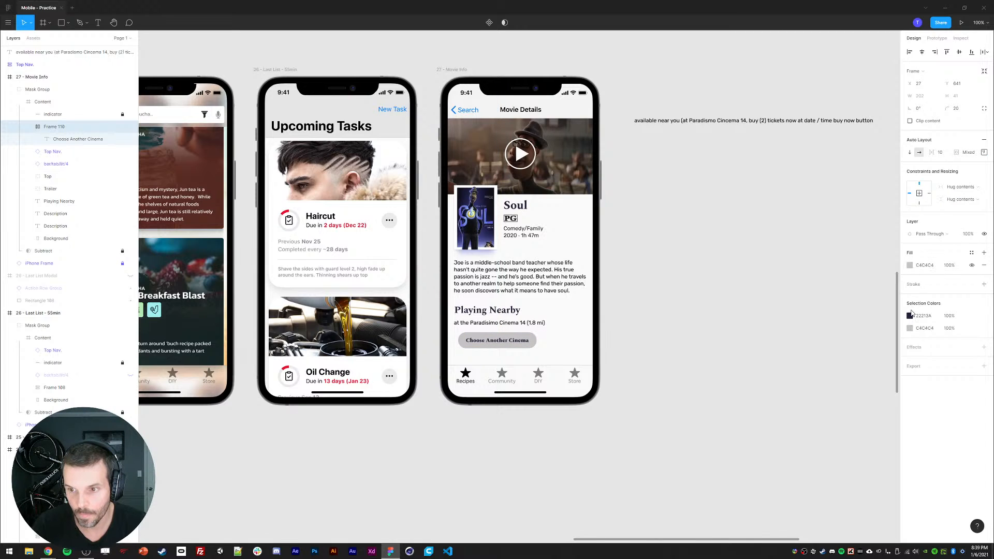
Step: Add a stroke to the button frame and sample its colour #5958CA from the movie poster
{"action": "left_click", "coordinate": [984, 272]}
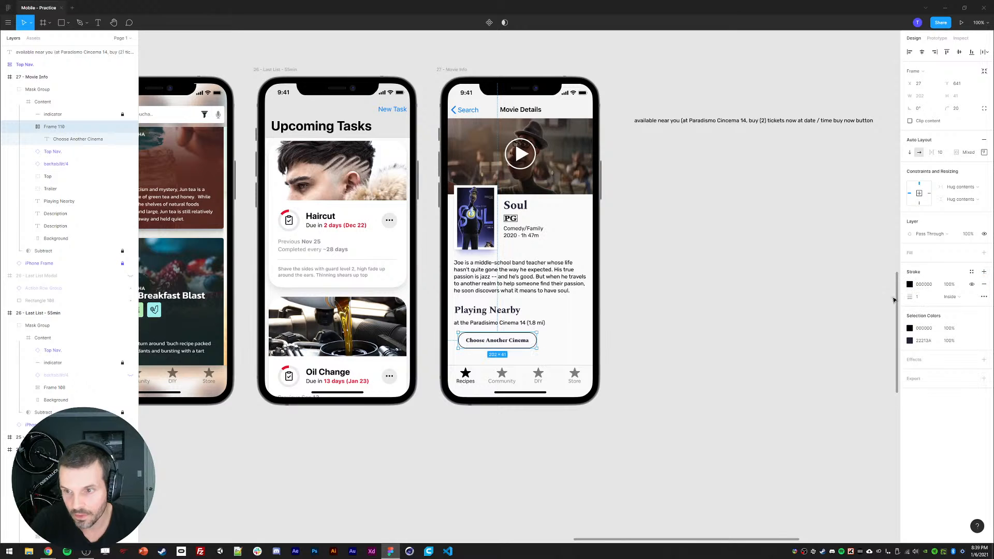
{"action": "left_click", "coordinate": [910, 285]}
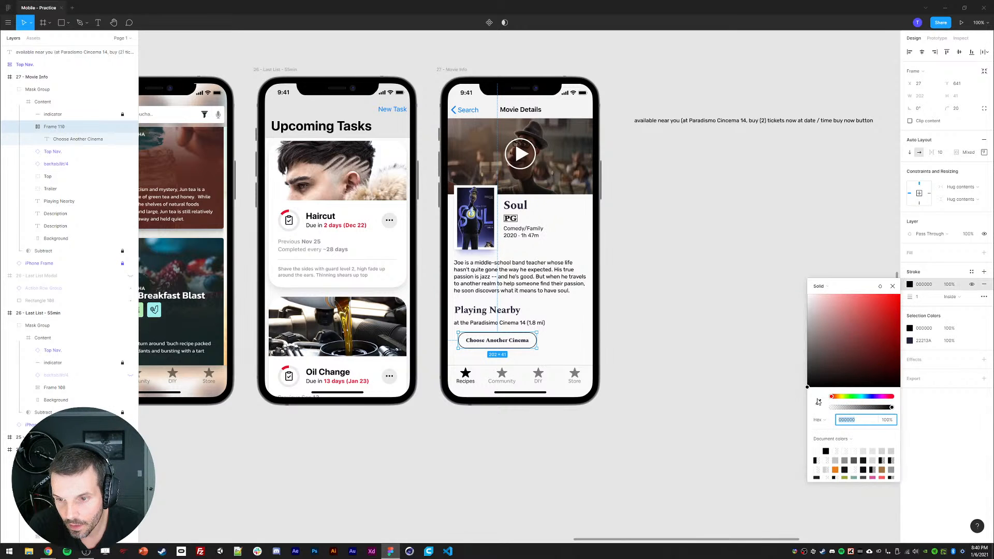
{"action": "left_click", "coordinate": [818, 402]}
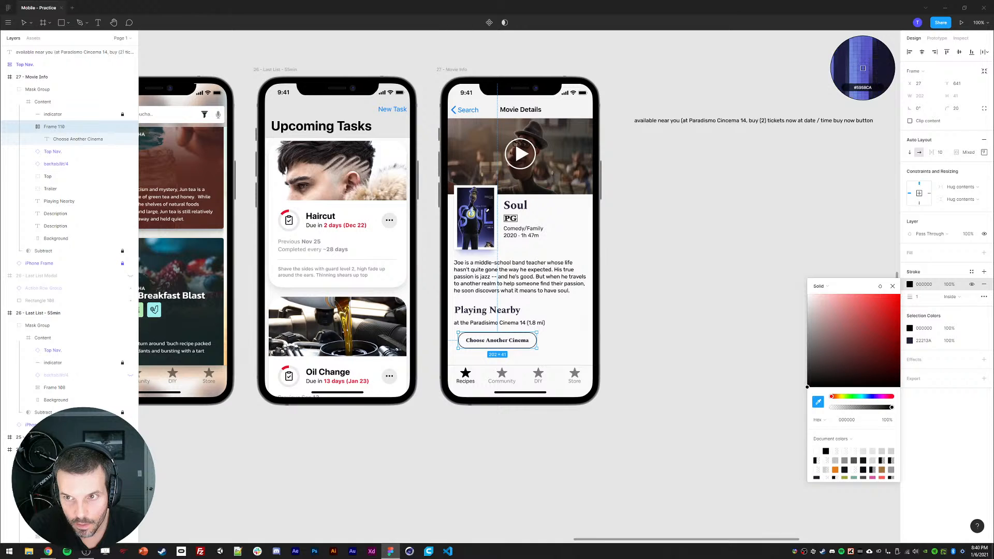
{"action": "left_click", "coordinate": [485, 211]}
{"action": "left_click", "coordinate": [782, 237]}
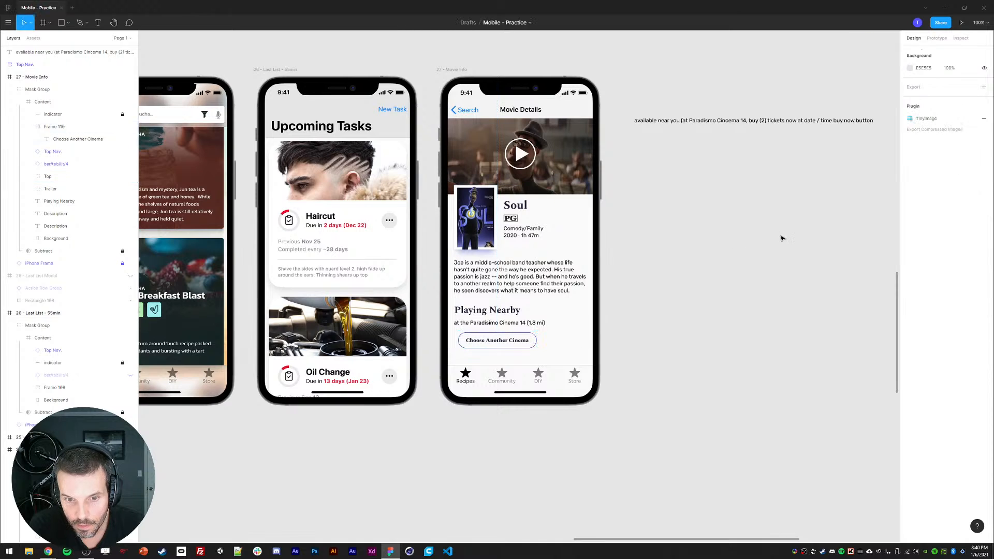
Step: Recolour the button's stroke by sampling a light grey from the canvas with the eyedropper
{"action": "left_click", "coordinate": [511, 336]}
{"action": "left_click", "coordinate": [527, 337]}
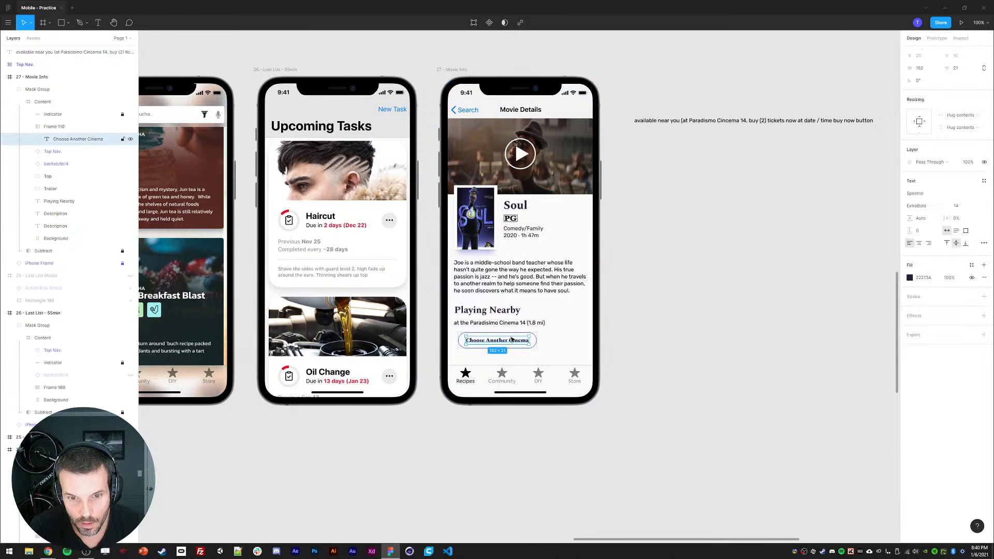
{"action": "left_click", "coordinate": [61, 129]}
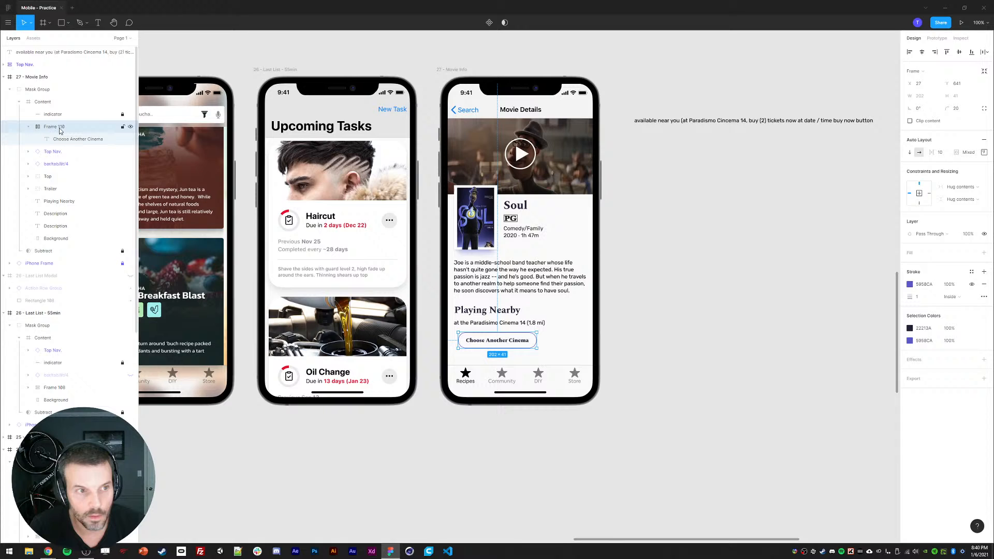
{"action": "left_click", "coordinate": [911, 342]}
{"action": "type", "text": "Playing Nearby"}
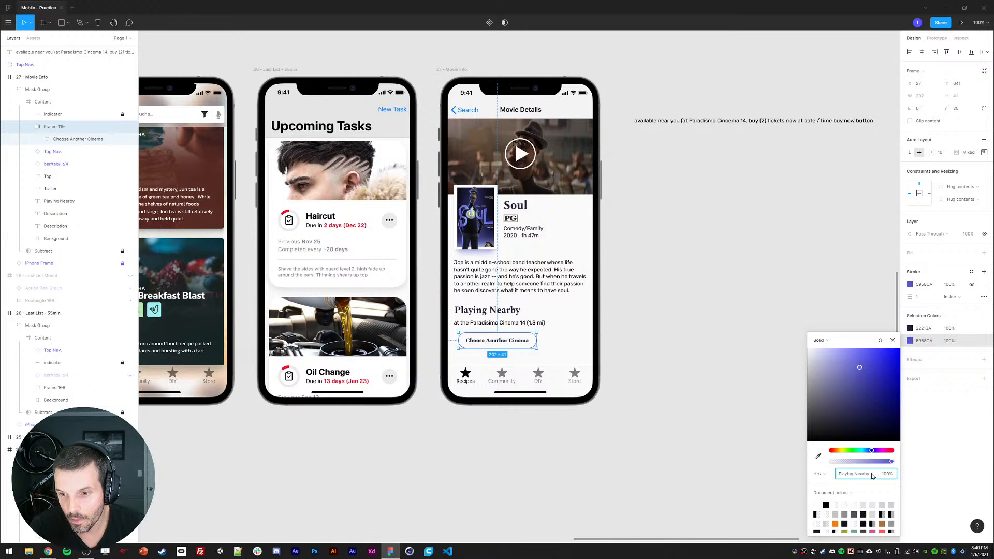
{"action": "left_click_drag", "start_coordinate": [872, 474], "coordinate": [810, 474]}
{"action": "left_click", "coordinate": [819, 457]}
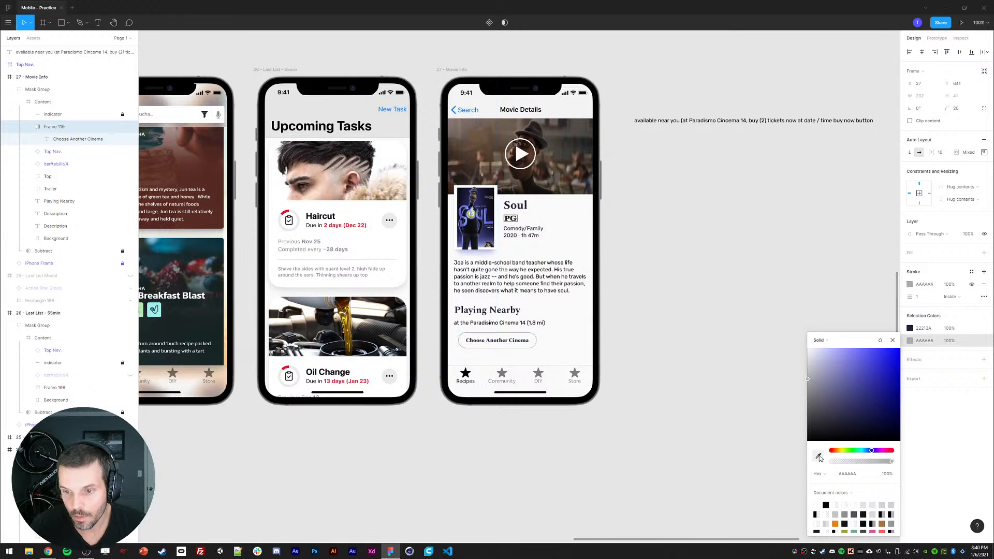
Step: Change the button's stroke colour to the text colour 22213A
{"action": "left_click", "coordinate": [911, 329]}
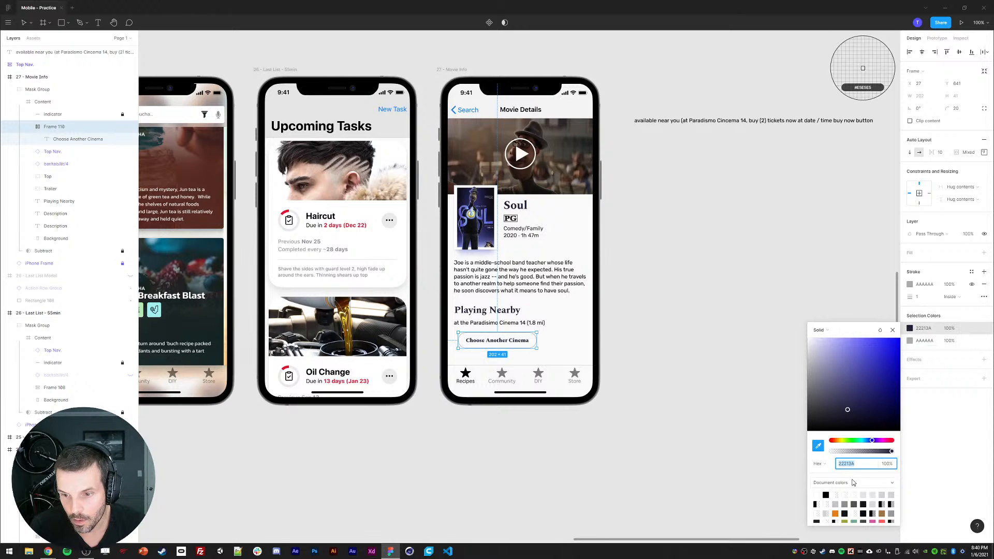
{"action": "left_click", "coordinate": [922, 341]}
{"action": "left_click", "coordinate": [850, 465]}
{"action": "key", "text": "ctrl+c"}
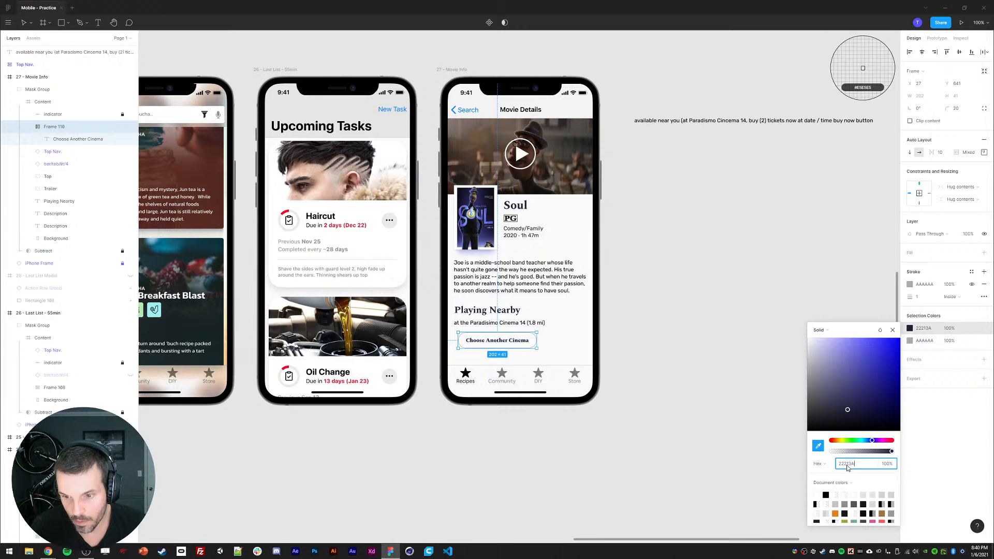
{"action": "left_click", "coordinate": [892, 330]}
{"action": "left_click", "coordinate": [893, 331]}
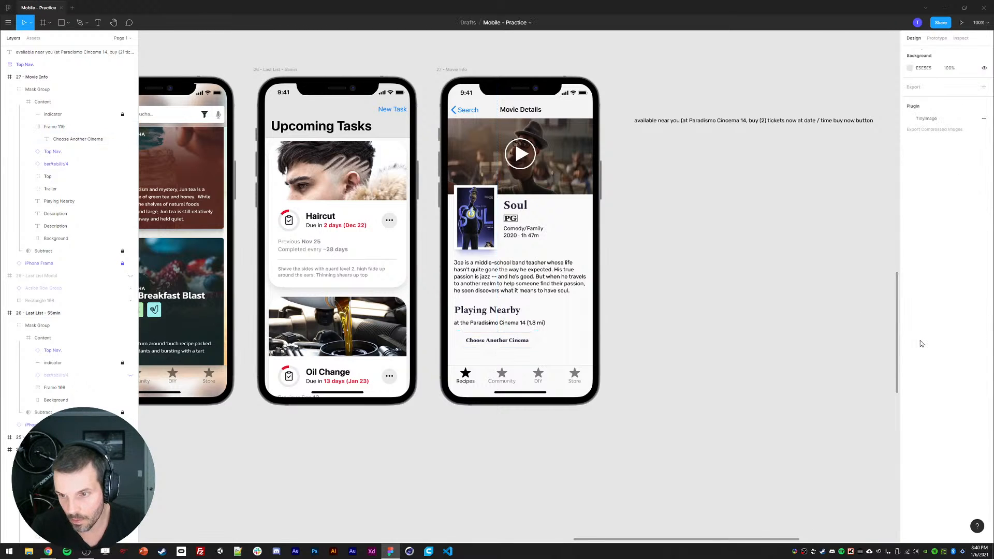
{"action": "left_click", "coordinate": [924, 284]}
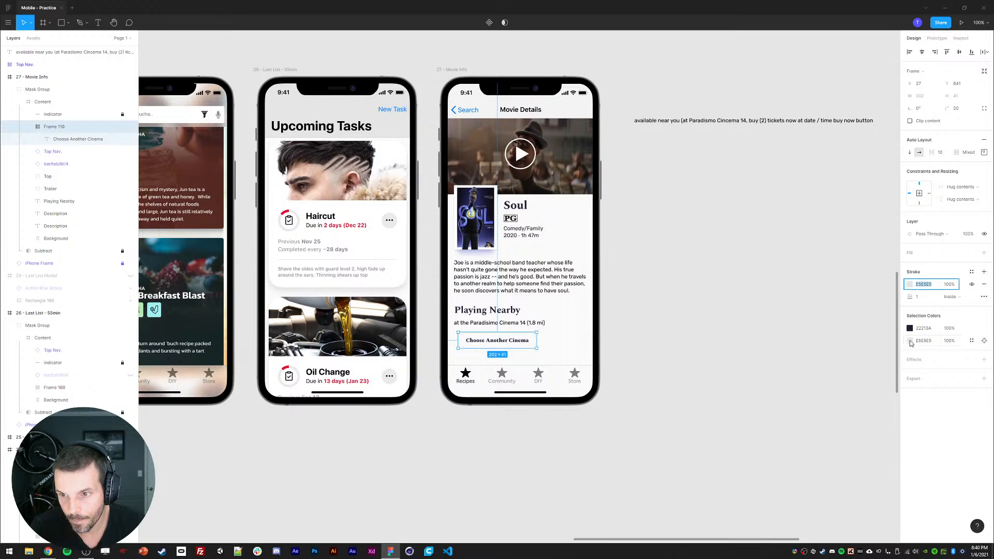
{"action": "left_click", "coordinate": [923, 341]}
{"action": "key", "text": "ctrl+v"}
{"action": "key", "text": "Return"}
{"action": "left_click", "coordinate": [785, 356]}
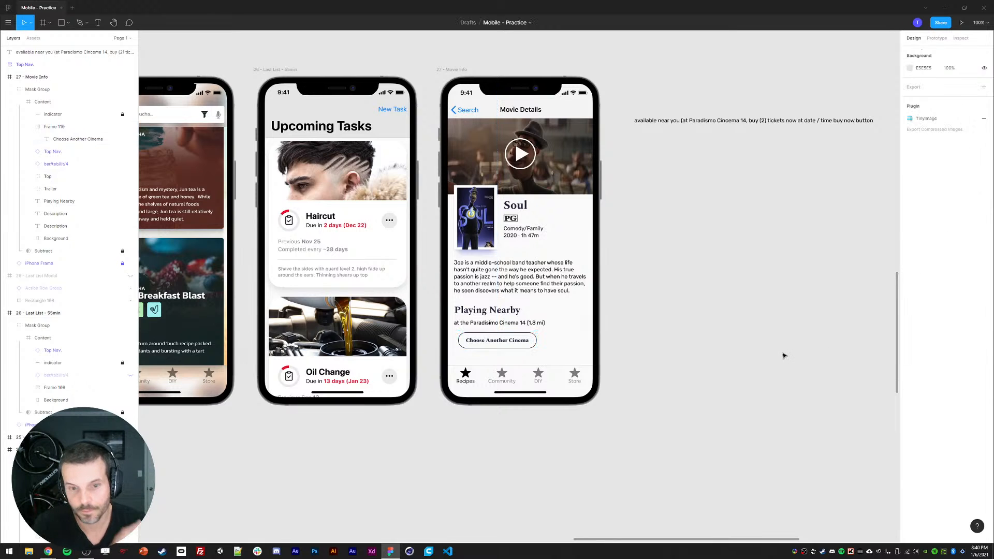
Step: Set the 'at the Paradismo Cinema 14 (1.8 mi)' text's font weight to Medium
{"action": "left_click", "coordinate": [485, 345]}
{"action": "double_click", "coordinate": [485, 345]}
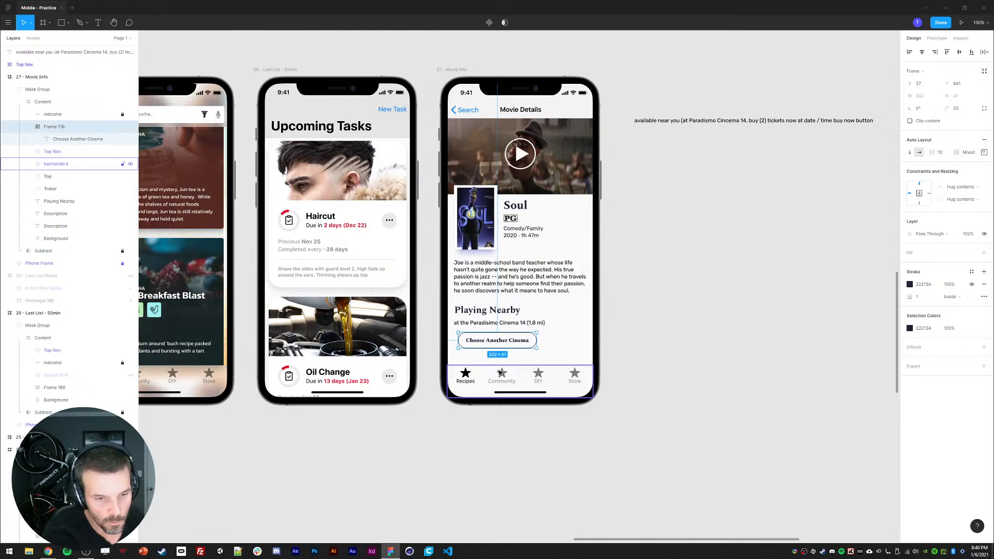
{"action": "left_click", "coordinate": [604, 336]}
{"action": "left_click", "coordinate": [496, 347]}
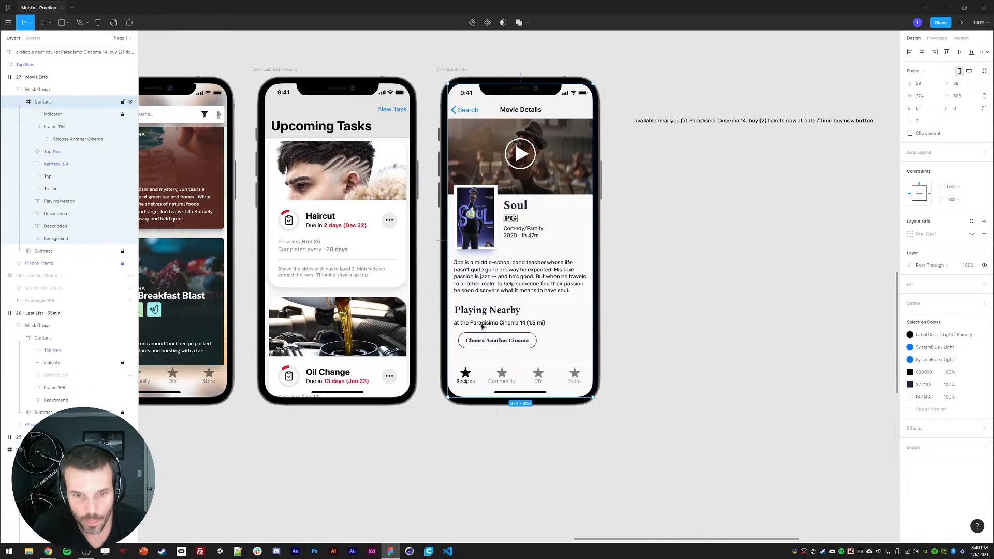
{"action": "double_click", "coordinate": [481, 324]}
{"action": "left_click", "coordinate": [922, 223]}
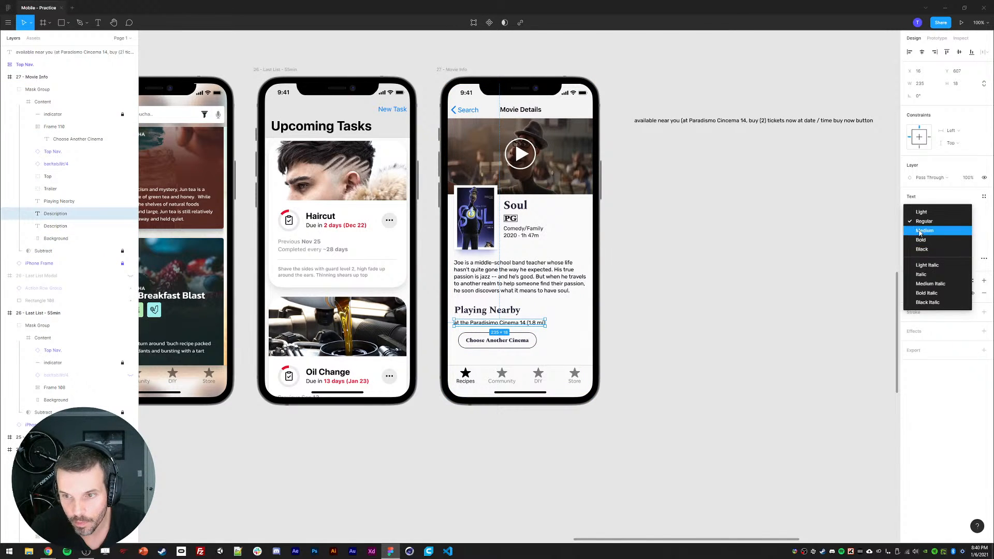
{"action": "left_click", "coordinate": [920, 231]}
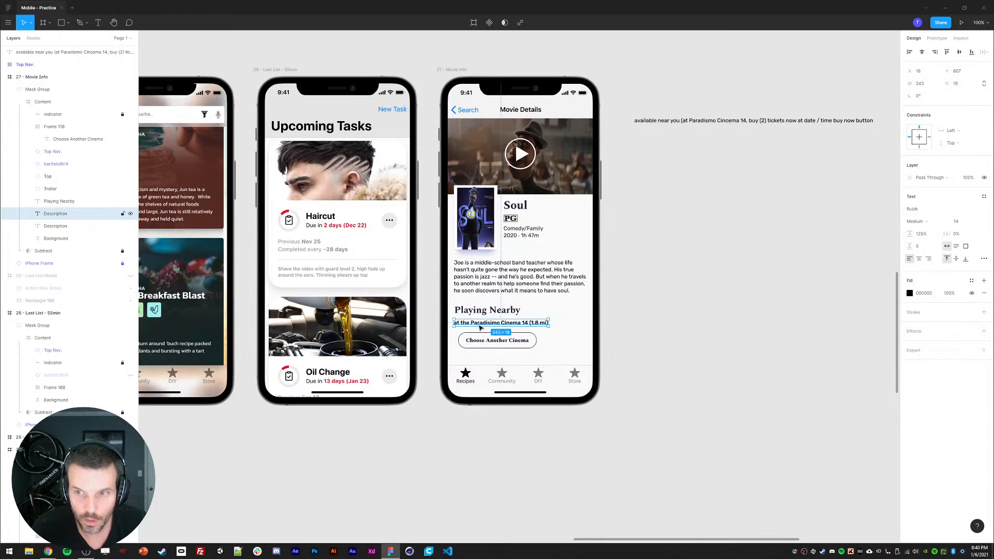
Step: Nudge the button up towards the cinema text and set its top and bottom padding to 6
{"action": "left_click_drag", "start_coordinate": [481, 345], "coordinate": [478, 341]}
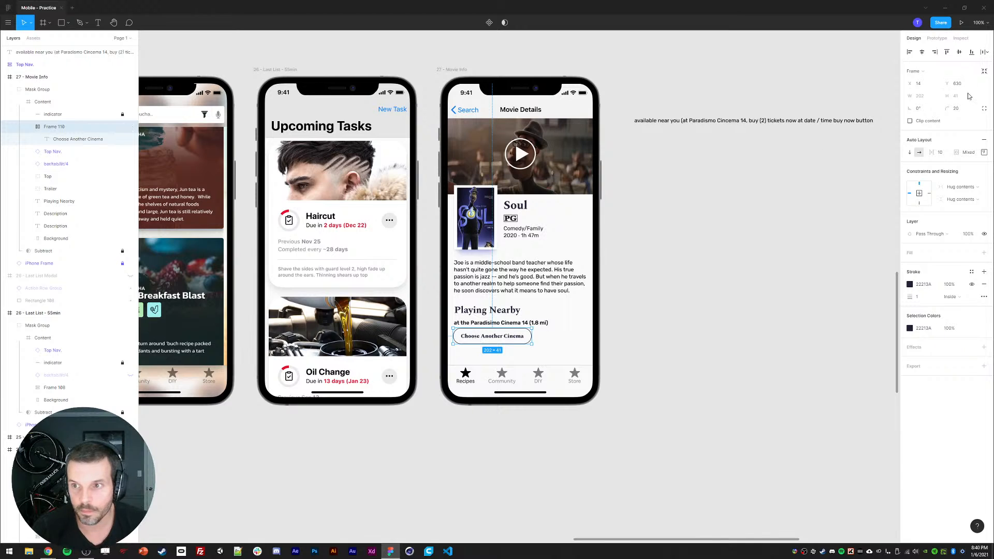
{"action": "left_click", "coordinate": [985, 152]}
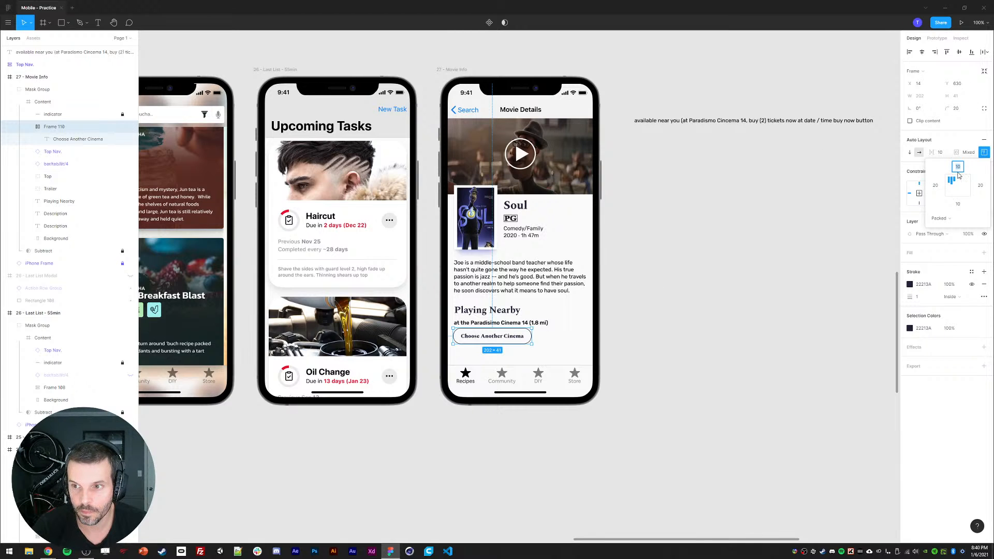
{"action": "type", "text": "6"}
{"action": "left_click", "coordinate": [960, 205]}
{"action": "type", "text": "6"}
{"action": "key", "text": "Return"}
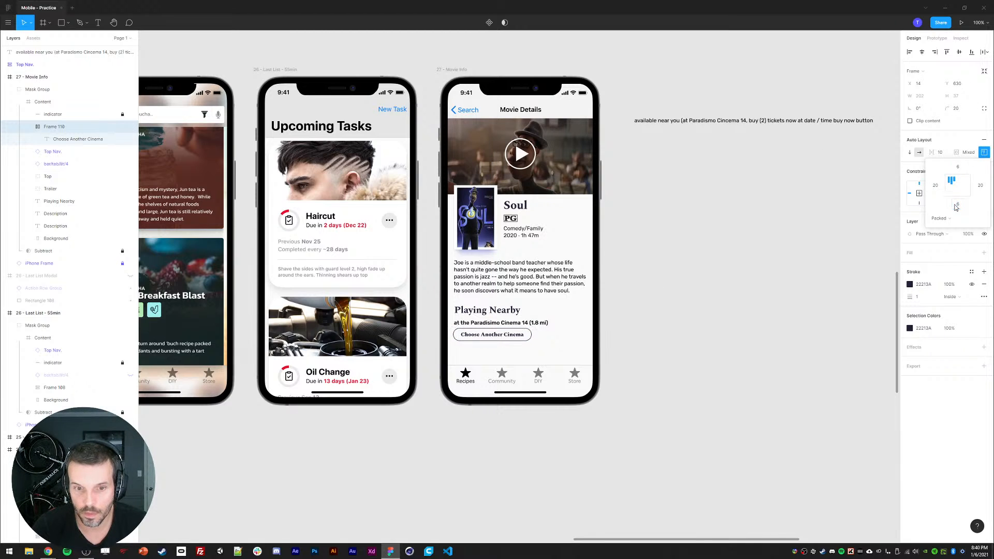
{"action": "left_click", "coordinate": [726, 338]}
Step: Move the Choose Another Cinema button down slightly below the cinema text
{"action": "left_click", "coordinate": [502, 339]}
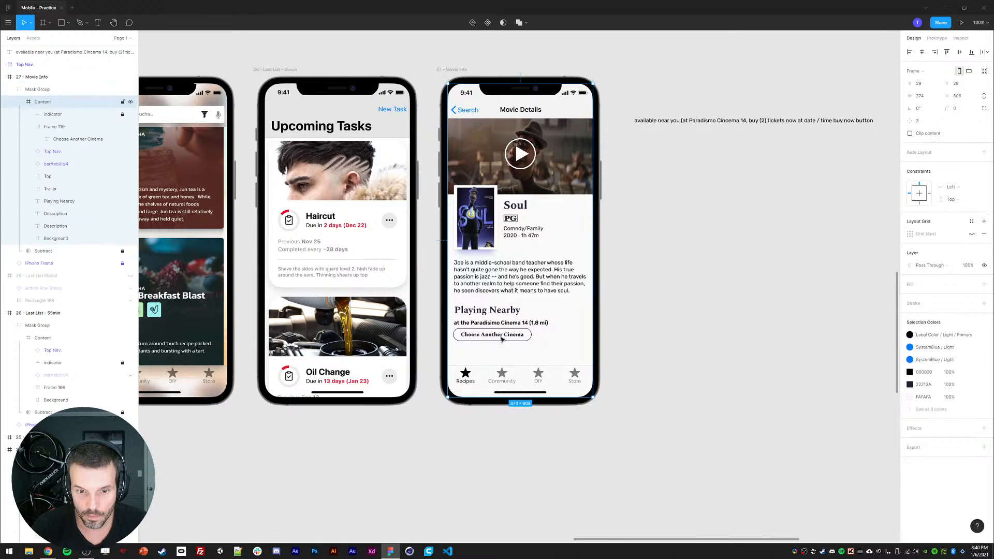
{"action": "left_click", "coordinate": [502, 339]}
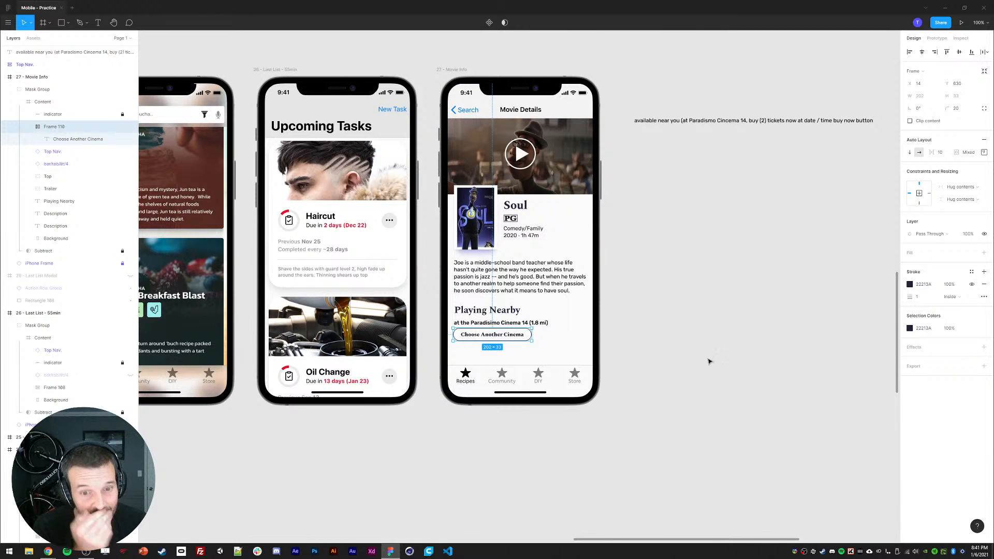
{"action": "scroll", "coordinate": [712, 362], "scroll_direction": "down", "scroll_amount": 1}
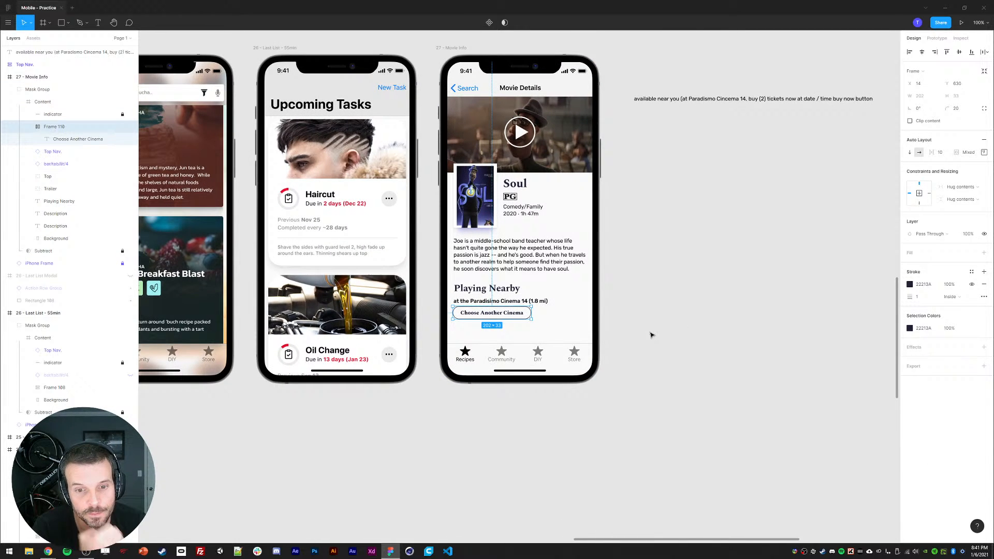
{"action": "scroll", "coordinate": [677, 277], "scroll_direction": "up", "scroll_amount": 1}
{"action": "left_click", "coordinate": [676, 280]}
{"action": "scroll", "coordinate": [647, 295], "scroll_direction": "up", "scroll_amount": 1}
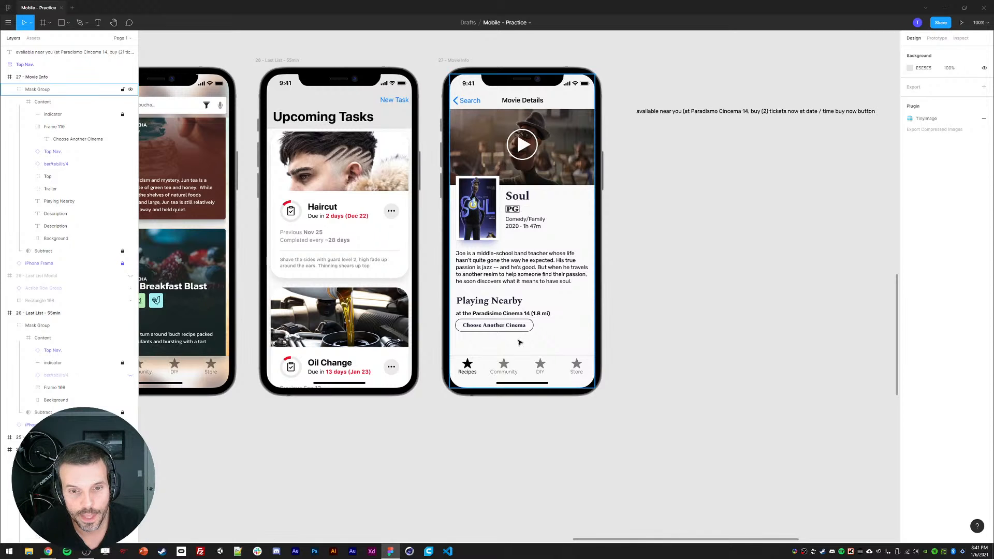
{"action": "left_click", "coordinate": [484, 326]}
{"action": "double_click", "coordinate": [485, 326]}
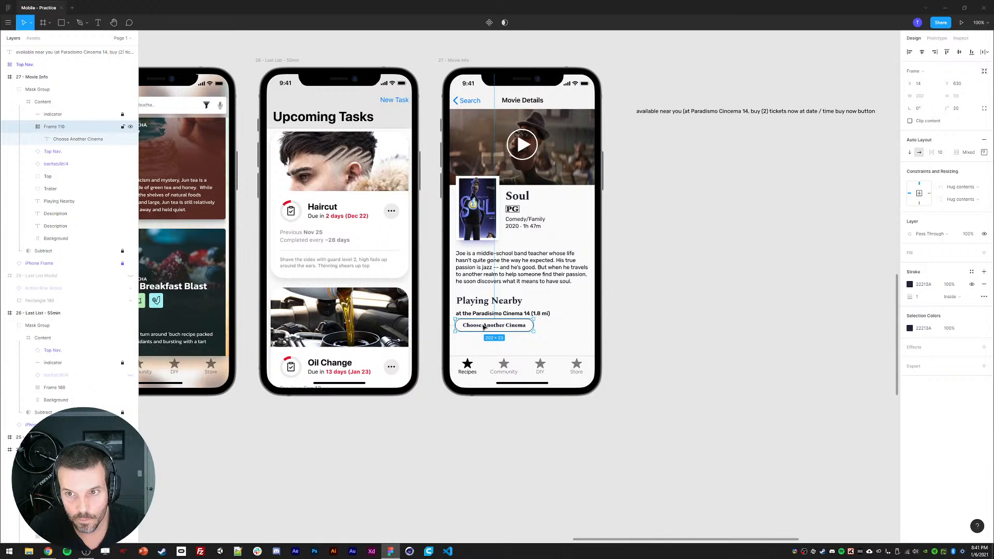
{"action": "key", "text": "shift+Down"}
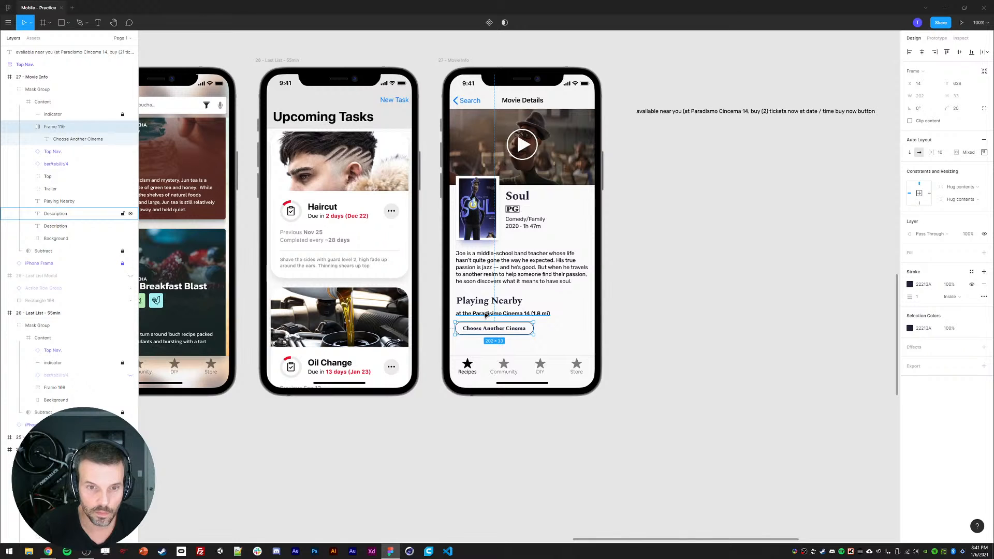
{"action": "left_click", "coordinate": [39, 103]}
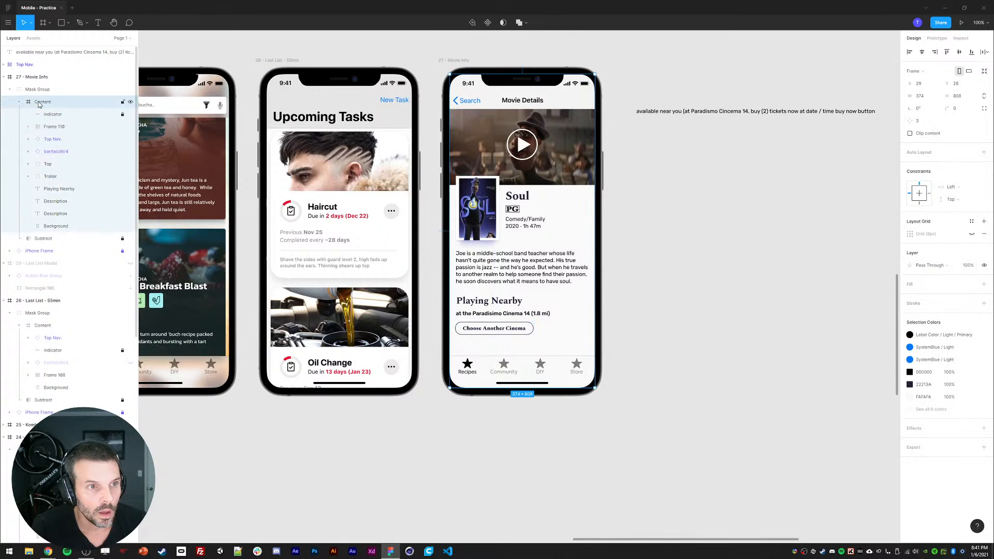
{"action": "left_click_drag", "start_coordinate": [518, 342], "coordinate": [496, 243]}
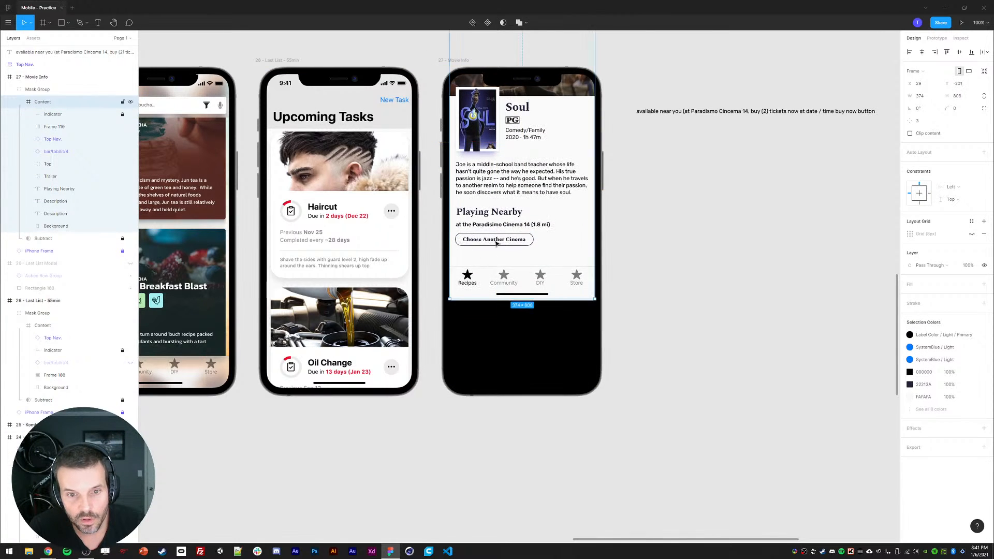
{"action": "key", "text": "ctrl+z"}
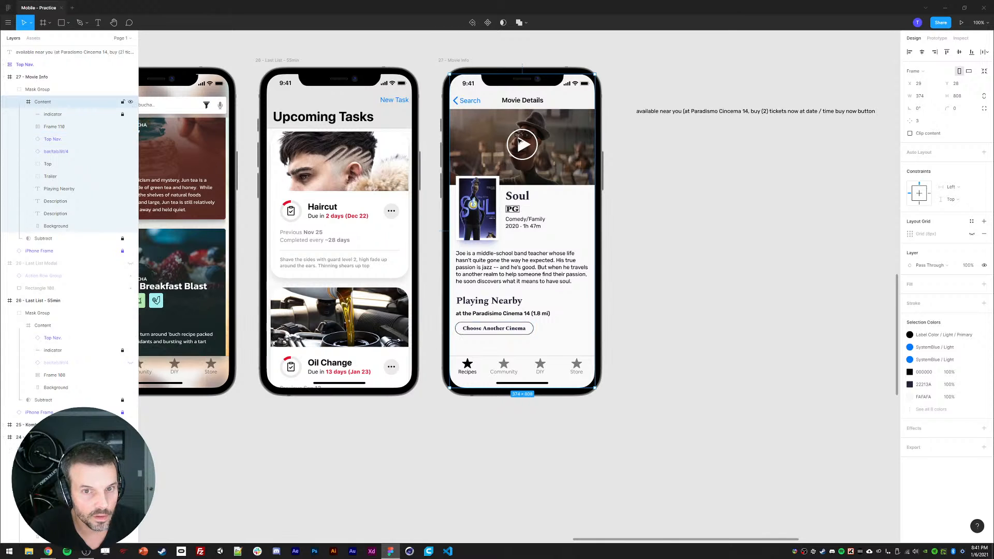
Step: Reorder the Content layers so the button frame sits just below the Trailer layer
{"action": "left_click", "coordinate": [51, 176]}
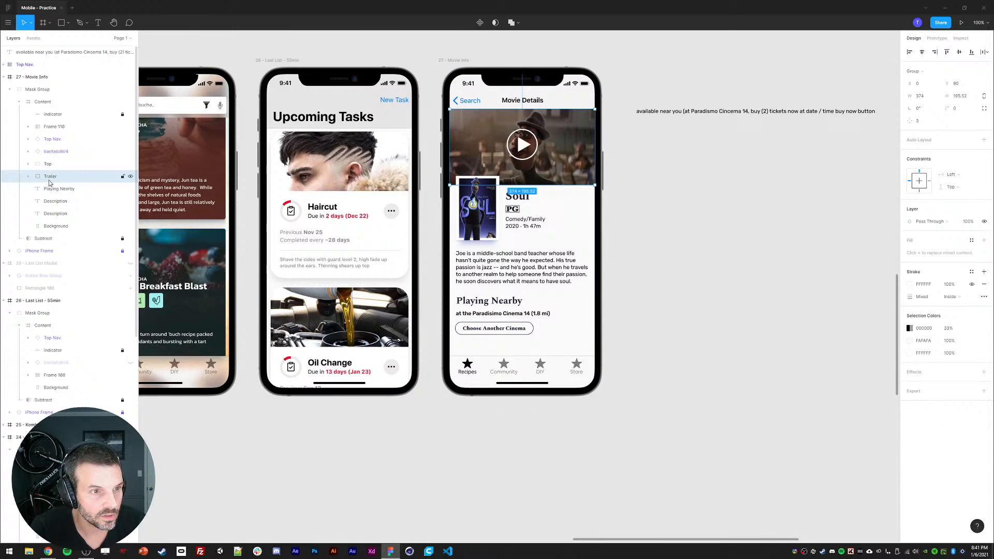
{"action": "left_click", "coordinate": [48, 132]}
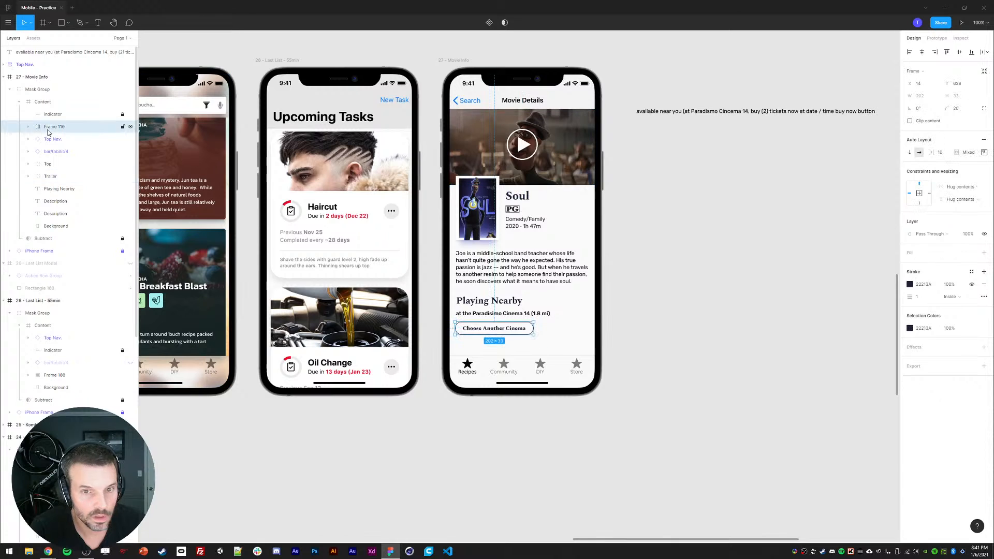
{"action": "left_click_drag", "start_coordinate": [49, 133], "coordinate": [49, 182]}
Step: Select the layers from Top through the Descriptions and wrap them in a new frame
{"action": "left_click", "coordinate": [50, 164]}
{"action": "left_click", "coordinate": [55, 213], "text": "shift"}
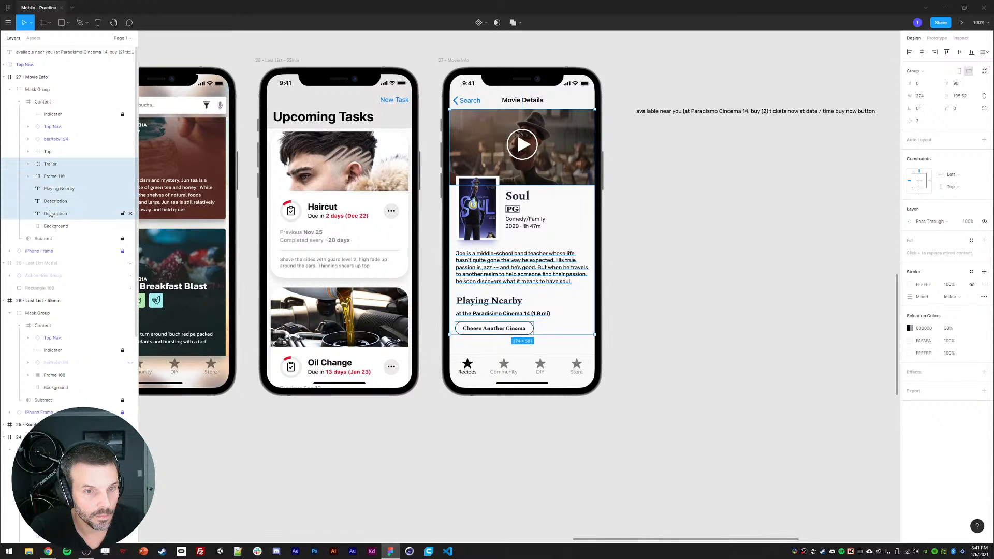
{"action": "left_click", "coordinate": [472, 211], "text": "shift"}
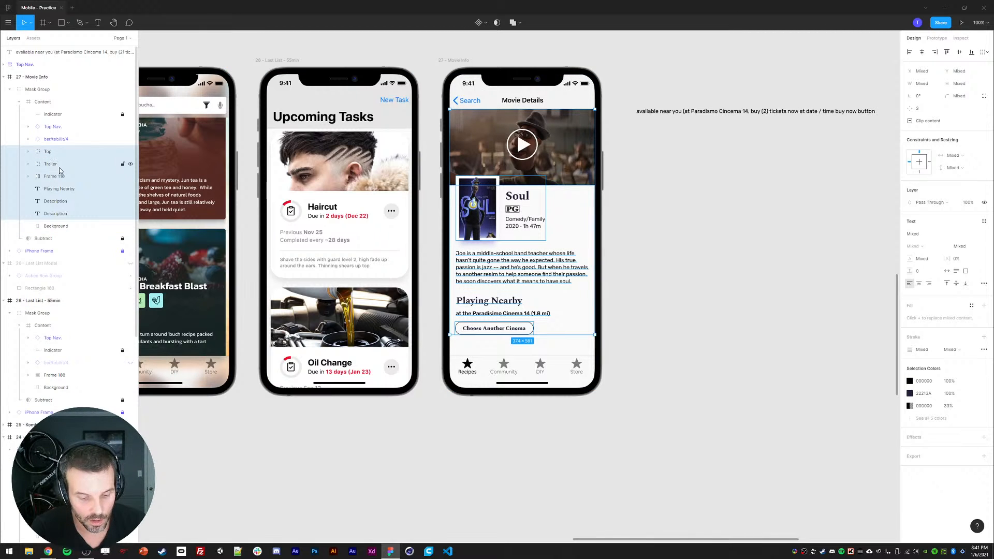
{"action": "left_click", "coordinate": [44, 23]}
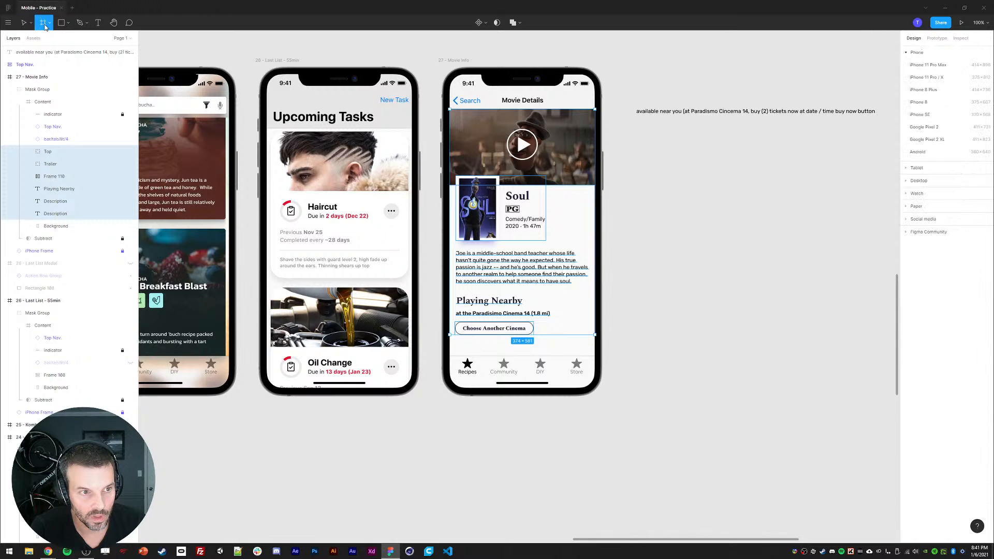
{"action": "right_click", "coordinate": [47, 151]}
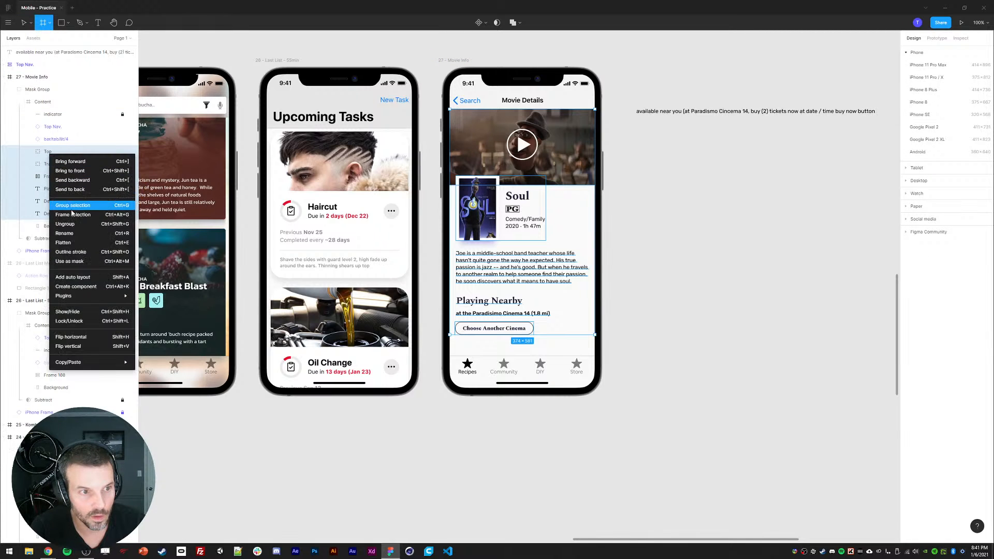
{"action": "left_click", "coordinate": [78, 219]}
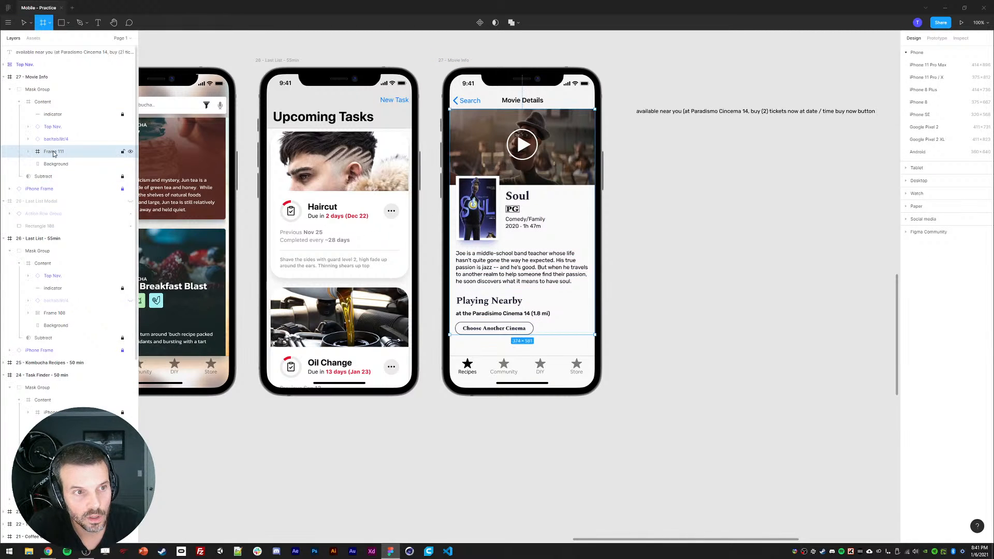
Step: Extend the new frame's bottom edge down to the navigation bar
{"action": "key", "text": "v"}
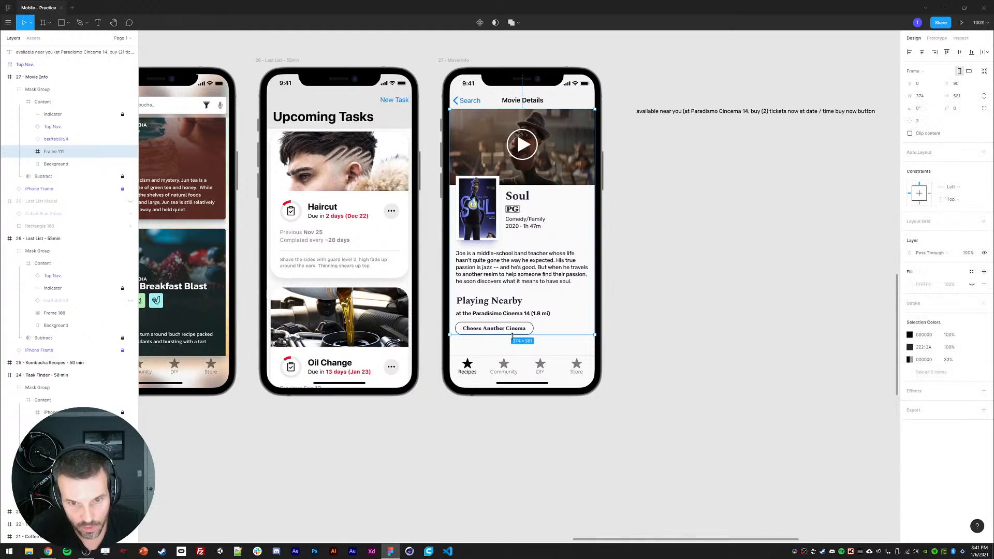
{"action": "left_click_drag", "start_coordinate": [512, 339], "coordinate": [511, 356]}
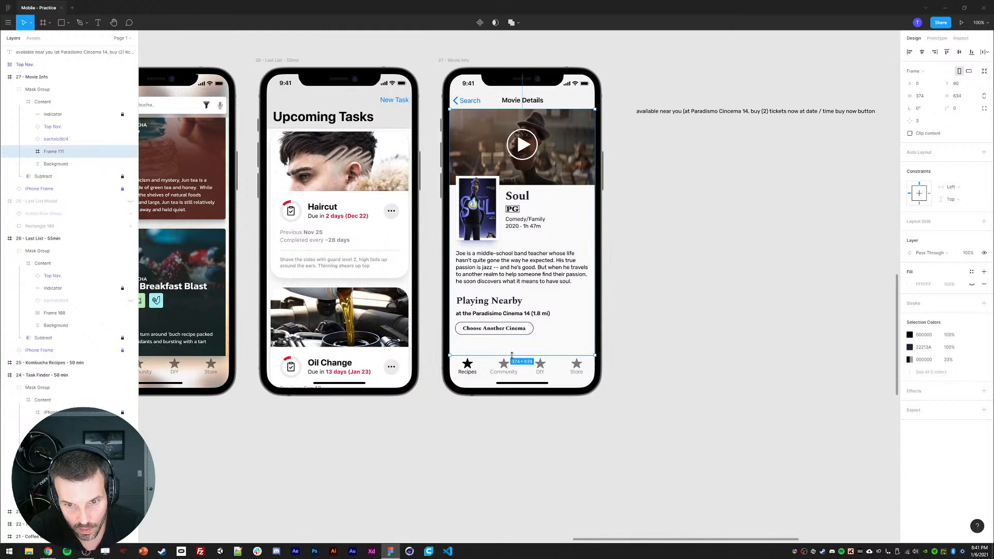
Step: Inspect the new frame's prototype settings
{"action": "left_click", "coordinate": [937, 38]}
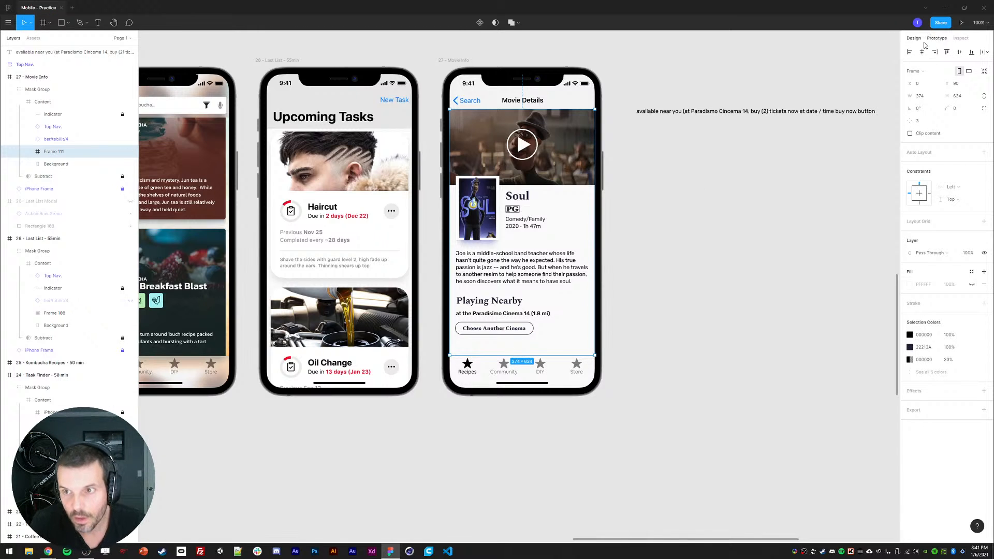
{"action": "left_click", "coordinate": [929, 87]}
{"action": "left_click", "coordinate": [921, 107]}
{"action": "left_click", "coordinate": [914, 38]}
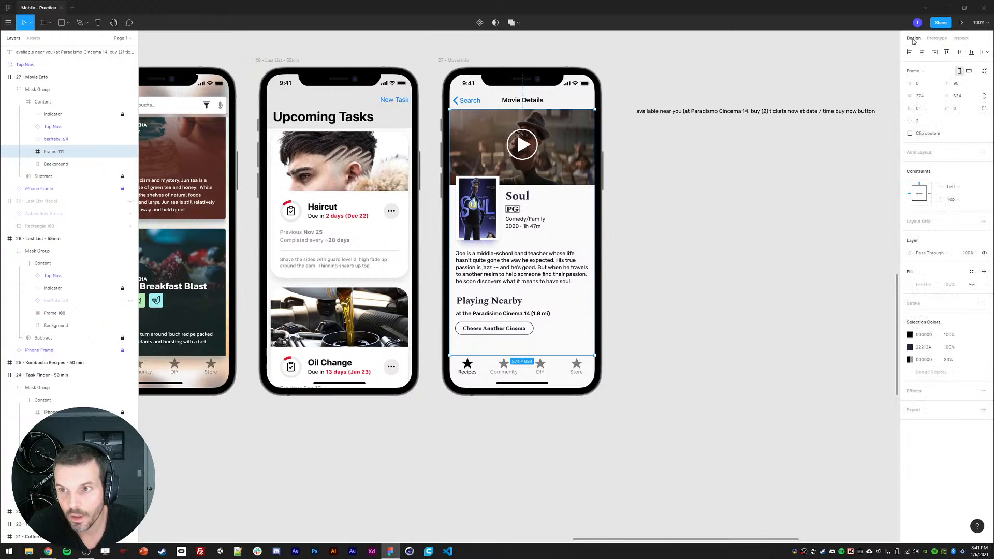
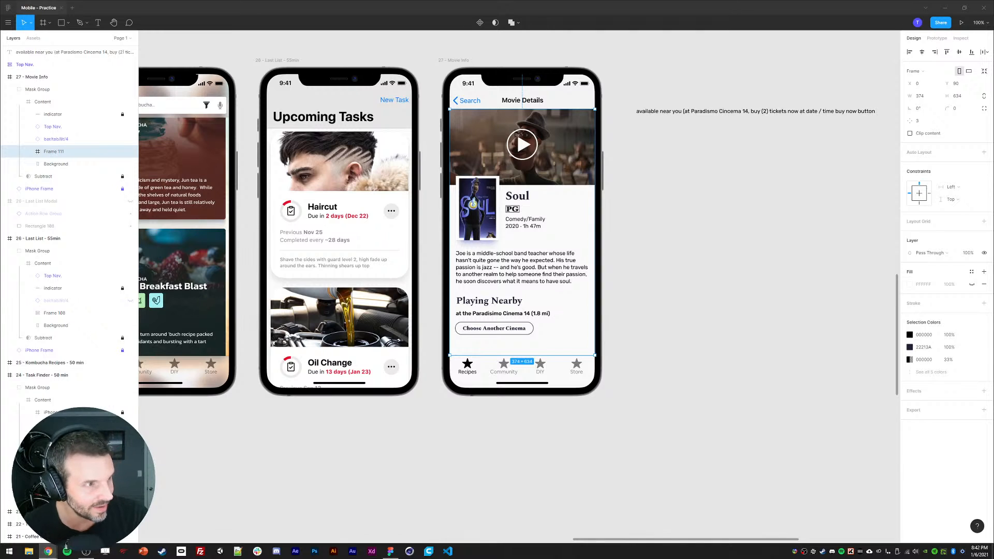
Step: Set the Playing Nearby heading's font size to 20
{"action": "scroll", "coordinate": [477, 456], "scroll_direction": "right", "scroll_amount": 3}
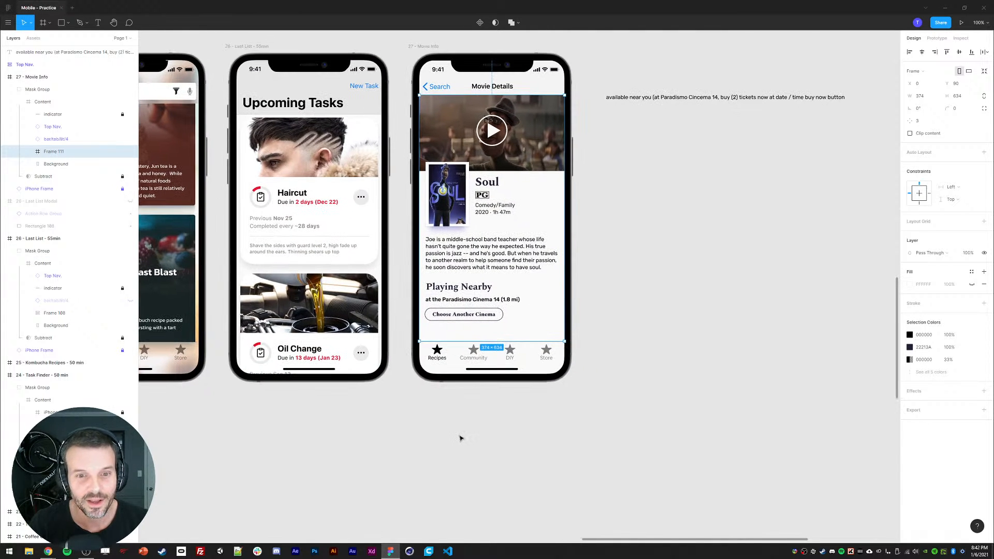
{"action": "left_click", "coordinate": [462, 439]}
{"action": "left_click", "coordinate": [449, 291], "text": "ctrl"}
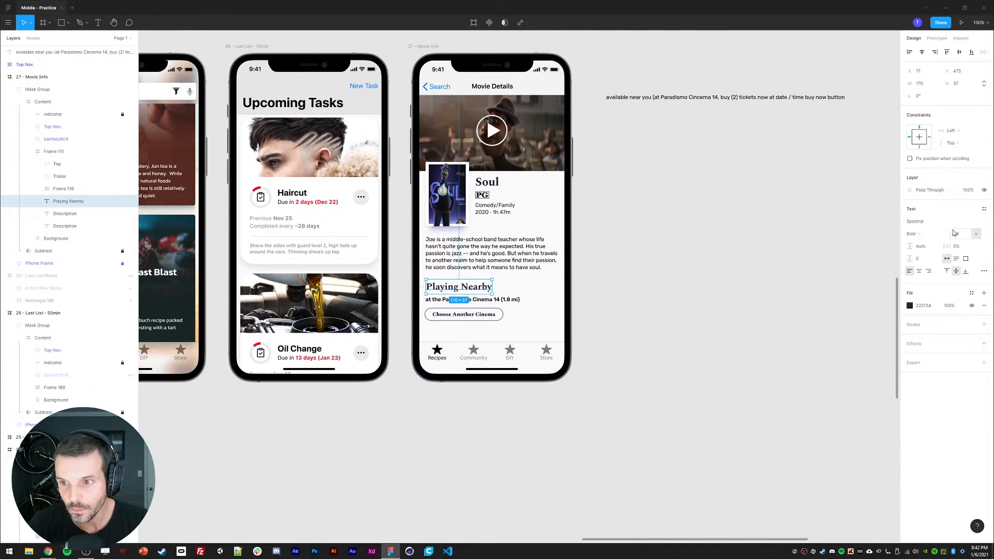
{"action": "type", "text": "20"}
{"action": "key", "text": "Return"}
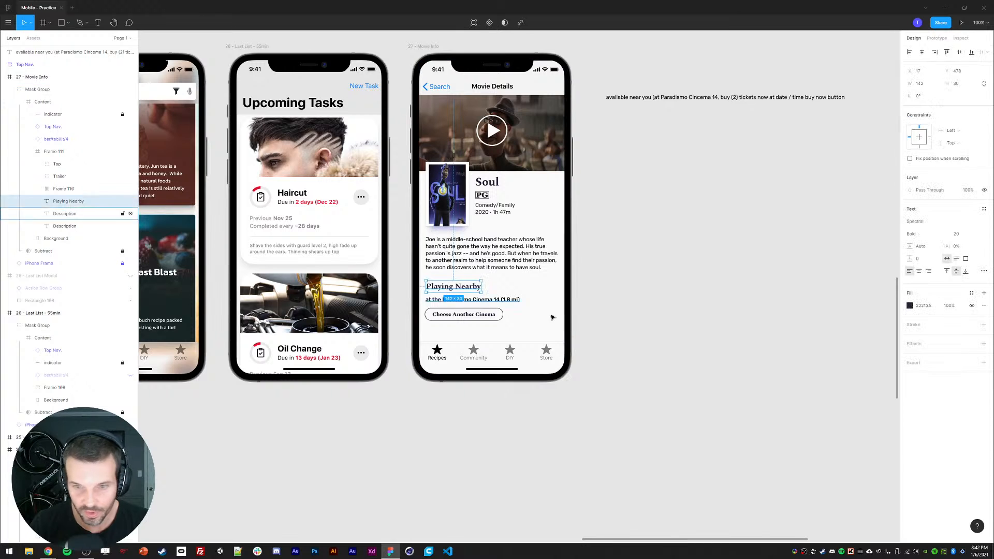
Step: Move the cinema location line up 10 px, closer to the Playing Nearby heading
{"action": "left_click", "coordinate": [645, 330]}
{"action": "double_click", "coordinate": [447, 301]}
{"action": "double_click", "coordinate": [448, 301]}
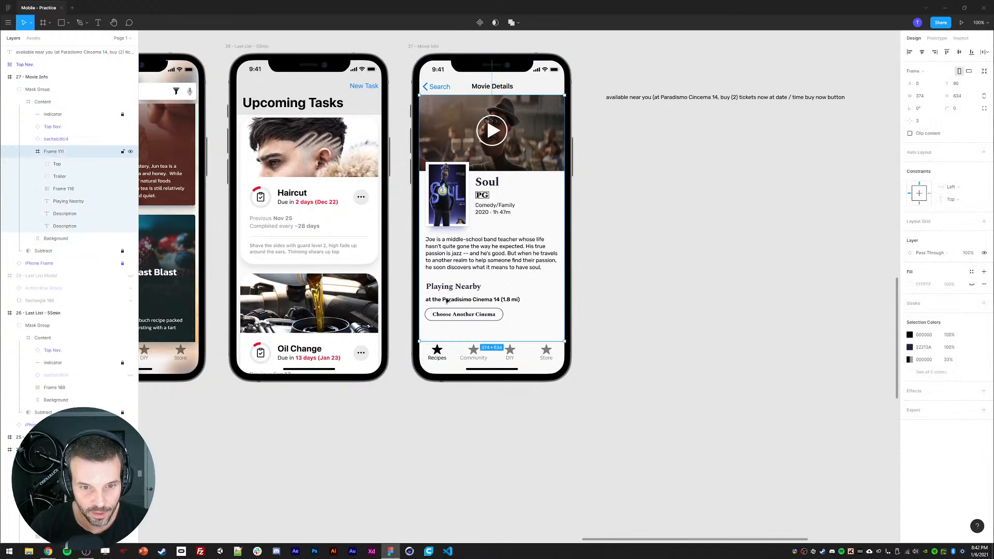
{"action": "double_click", "coordinate": [447, 301]}
{"action": "key", "text": "shift+Up"}
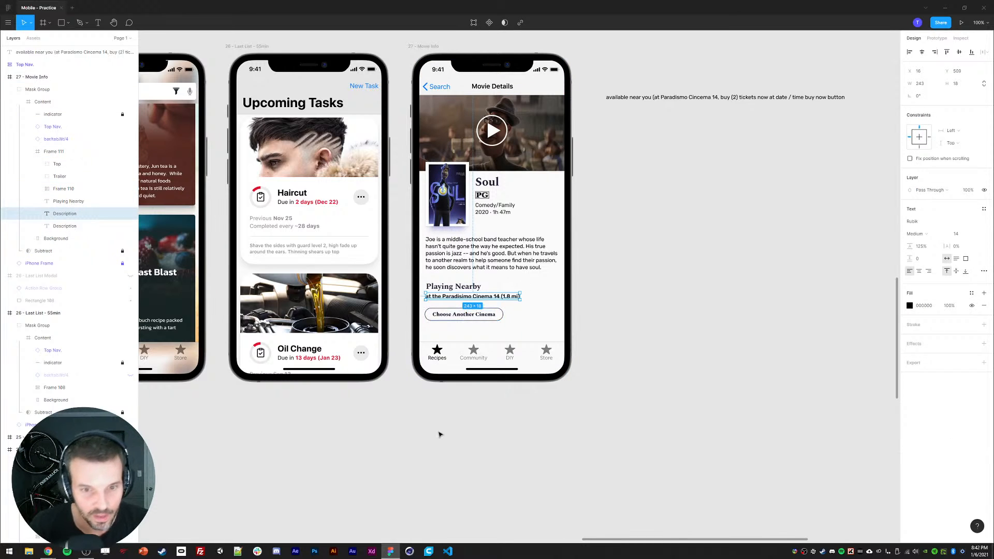
Step: Move the Choose Another Cinema button up 20 px, undoing an accidental opacity change
{"action": "left_click", "coordinate": [439, 434]}
{"action": "left_click", "coordinate": [448, 291], "text": "ctrl"}
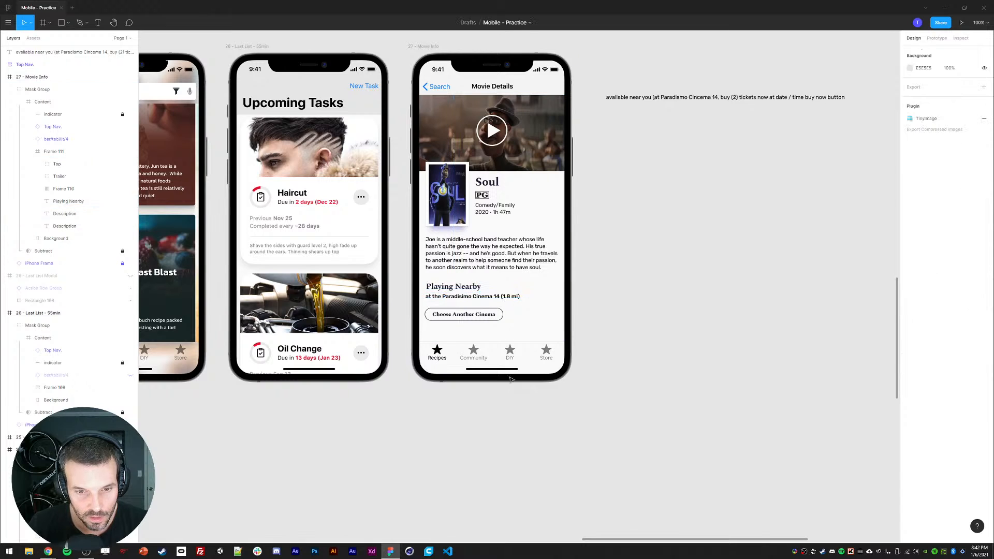
{"action": "left_click", "coordinate": [461, 300]}
{"action": "left_click", "coordinate": [469, 299], "text": "ctrl"}
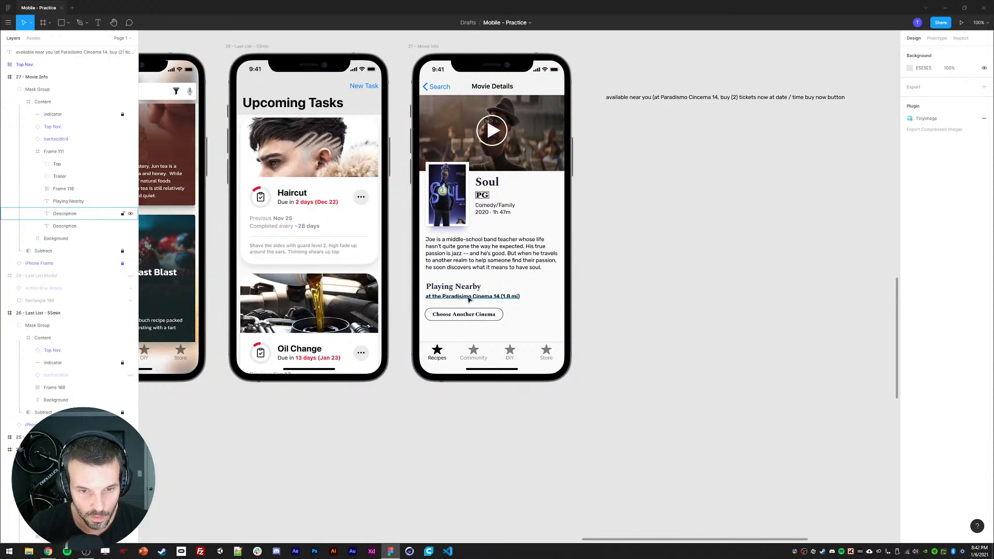
{"action": "left_click", "coordinate": [461, 317]}
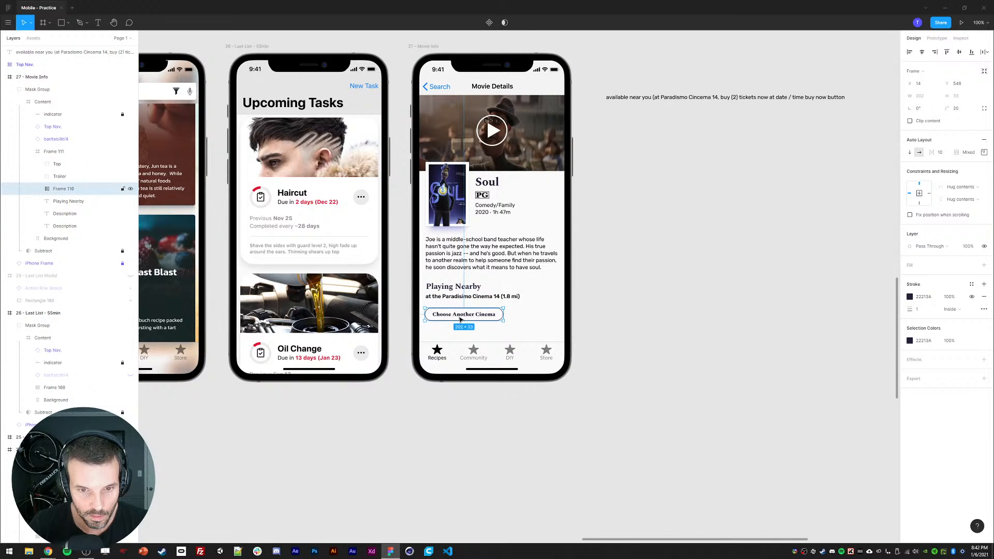
{"action": "key", "text": "shift+Up"}
{"action": "key", "text": "shift+Up"}
{"action": "key", "text": "5"}
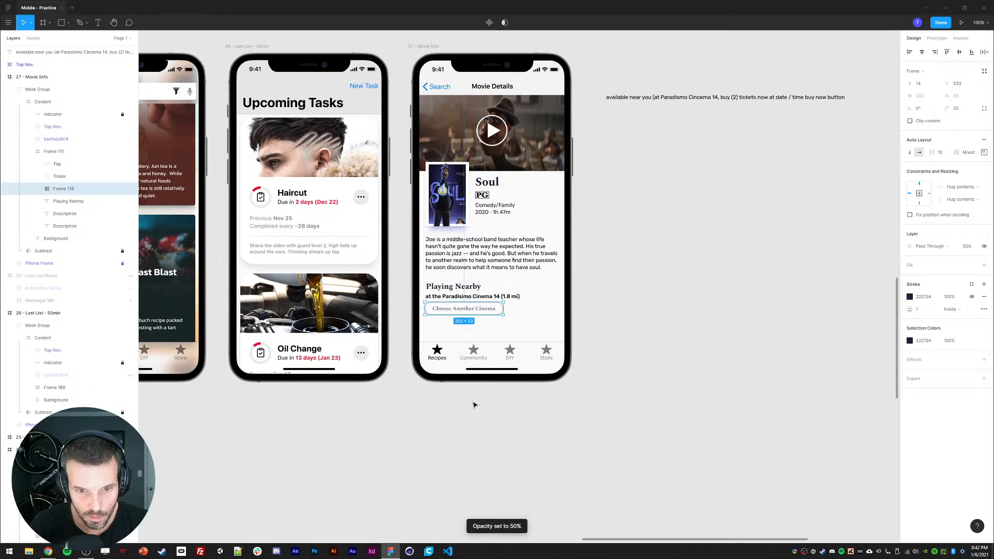
{"action": "key", "text": "ctrl+z"}
Step: Select the layers from Top through the last Description and shift them up 60 px inside the frame
{"action": "scroll", "coordinate": [489, 422], "scroll_direction": "down", "scroll_amount": 1}
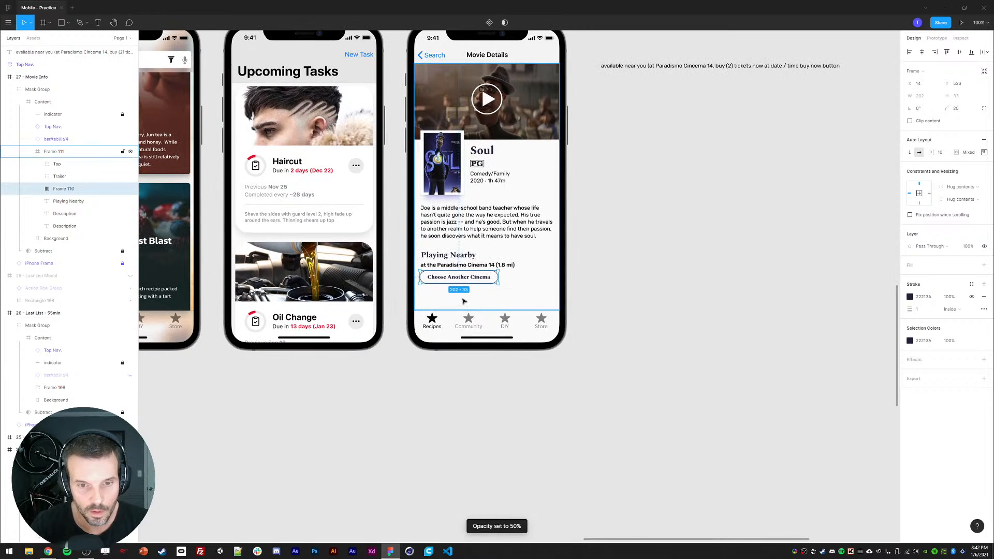
{"action": "scroll", "coordinate": [460, 283], "scroll_direction": "up", "scroll_amount": 1}
{"action": "left_click", "coordinate": [54, 152]}
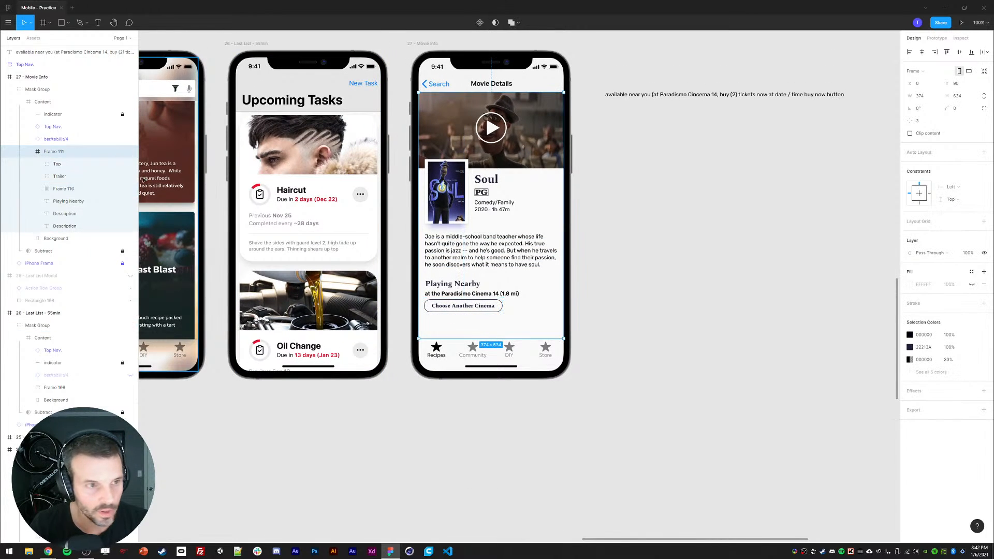
{"action": "left_click", "coordinate": [59, 167]}
{"action": "left_click", "coordinate": [65, 226], "text": "shift"}
{"action": "key", "text": "shift+Up"}
{"action": "key", "text": "shift+Up"}
{"action": "key", "text": "shift+Up"}
{"action": "key", "text": "shift+Up"}
{"action": "key", "text": "shift+Up"}
{"action": "key", "text": "shift+Up"}
{"action": "key", "text": "shift+Up"}
{"action": "key", "text": "shift+Up"}
{"action": "key", "text": "shift+Up"}
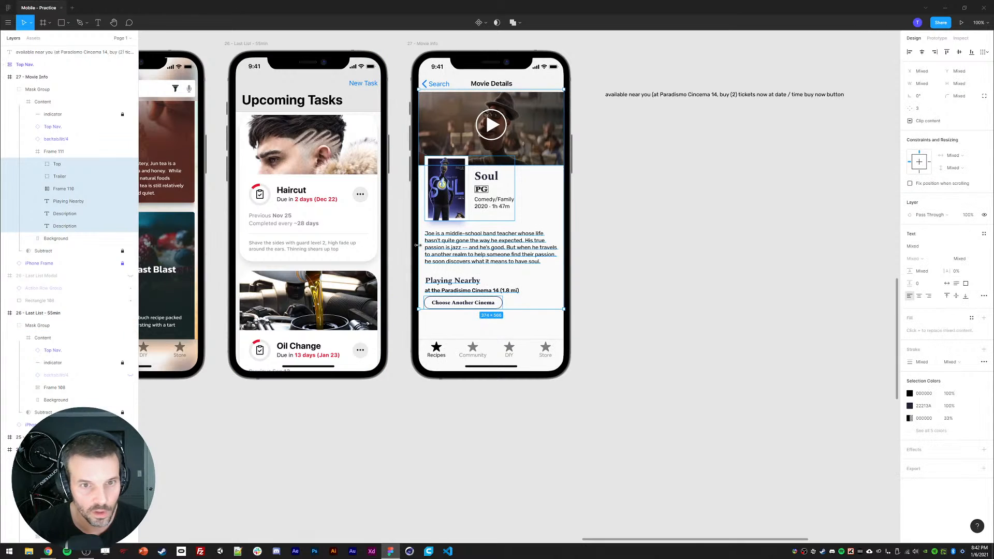
{"action": "key", "text": "shift+Up"}
{"action": "key", "text": "shift+Up"}
{"action": "key", "text": "shift+Up"}
{"action": "key", "text": "shift+Up"}
{"action": "key", "text": "shift+Up"}
{"action": "key", "text": "shift+Up"}
{"action": "key", "text": "shift+Up"}
{"action": "left_click", "coordinate": [639, 253]}
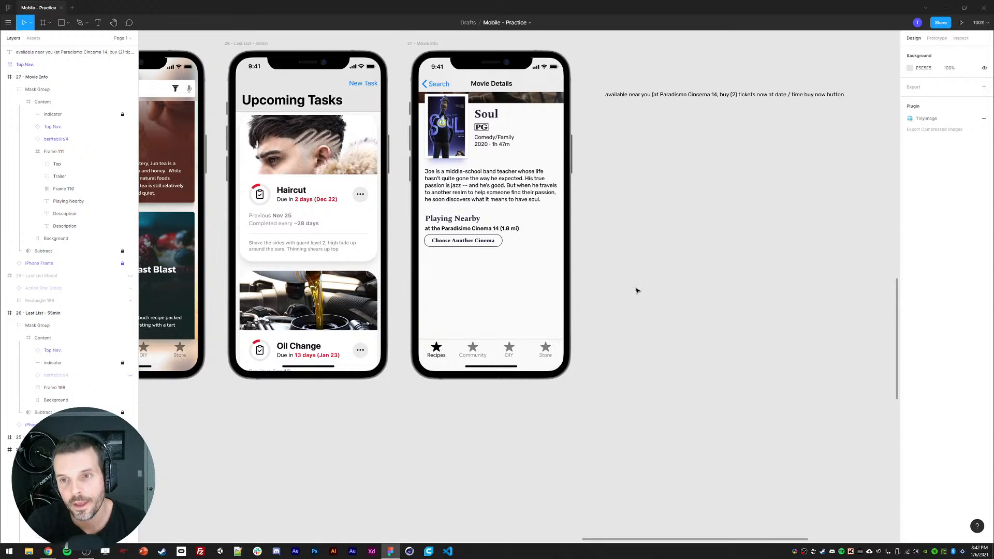
Step: Move the Choose Another Cinema button down to just above the navigation bar
{"action": "scroll", "coordinate": [637, 288], "scroll_direction": "left", "scroll_amount": 1}
{"action": "left_click", "coordinate": [542, 264]}
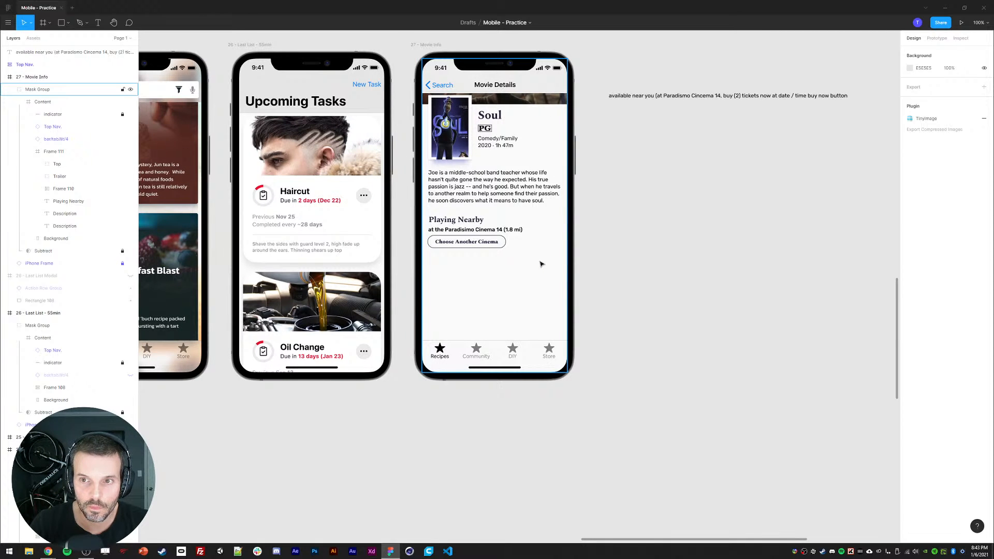
{"action": "double_click", "coordinate": [456, 244]}
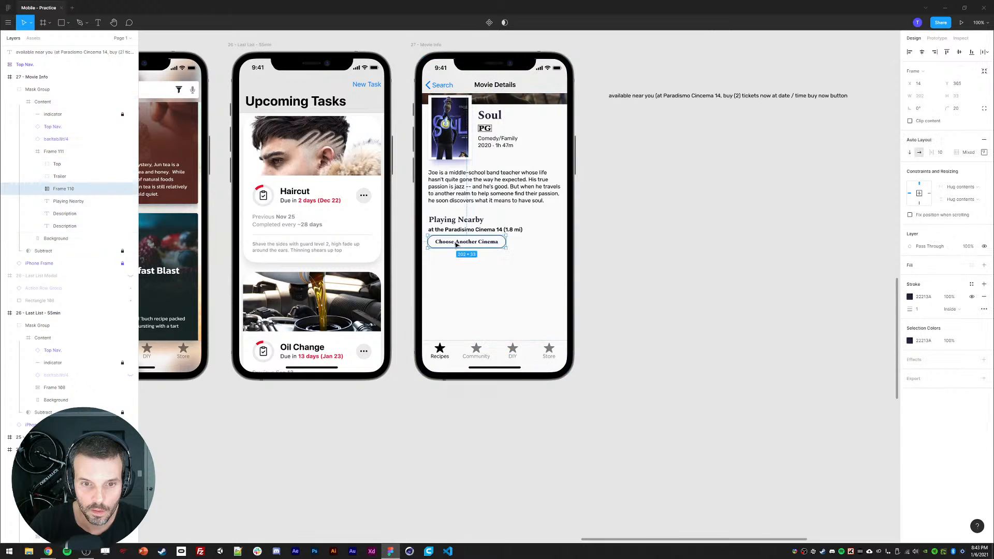
{"action": "left_click_drag", "start_coordinate": [457, 244], "coordinate": [461, 330]}
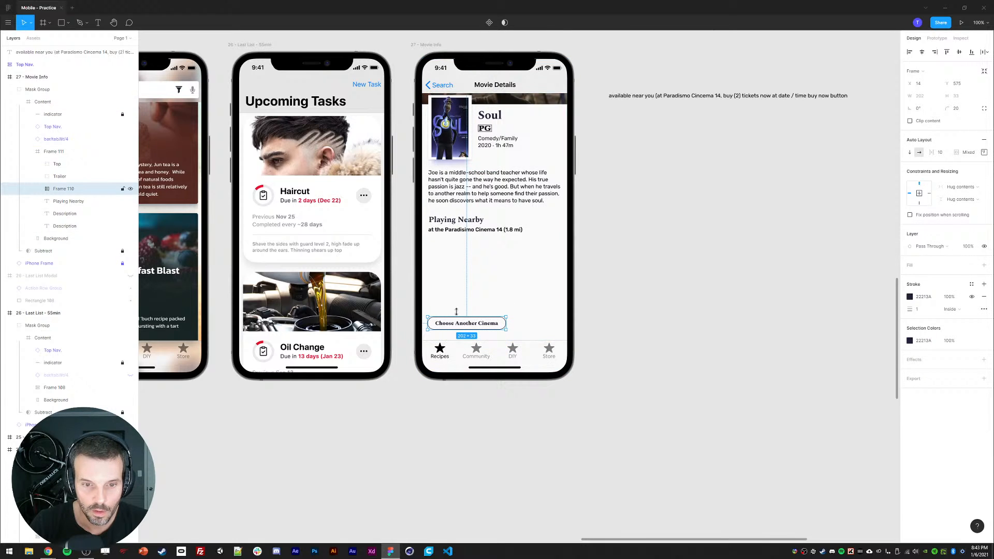
Step: Add an "I need" text label below the cinema location line, aligned to the left margin
{"action": "left_click", "coordinate": [460, 241]}
{"action": "left_click", "coordinate": [668, 279]}
{"action": "key", "text": "r"}
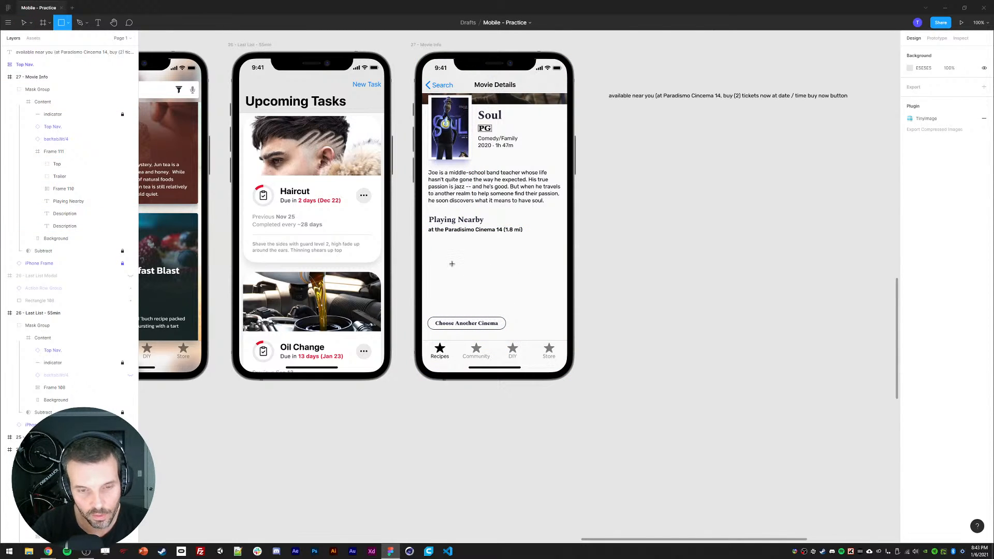
{"action": "key", "text": "t"}
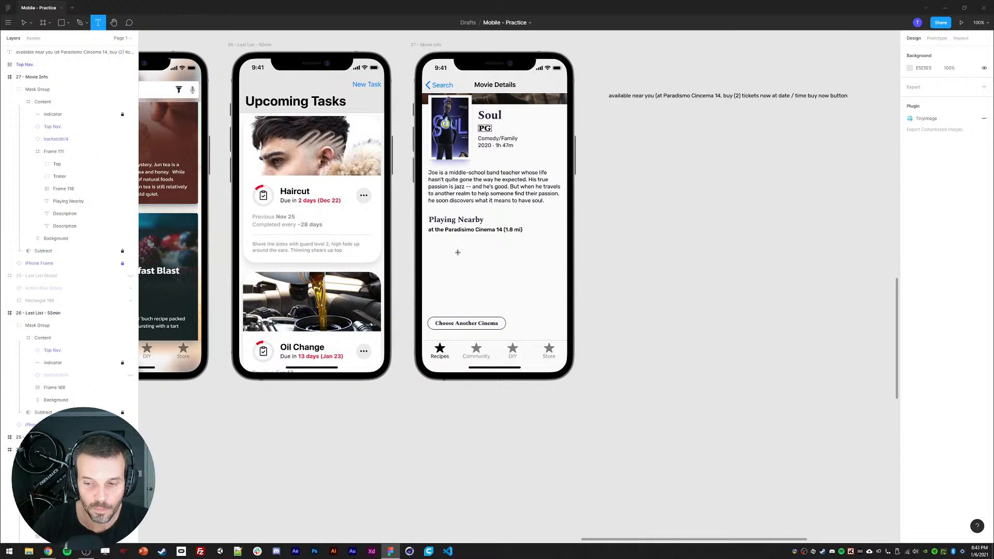
{"action": "left_click", "coordinate": [445, 261]}
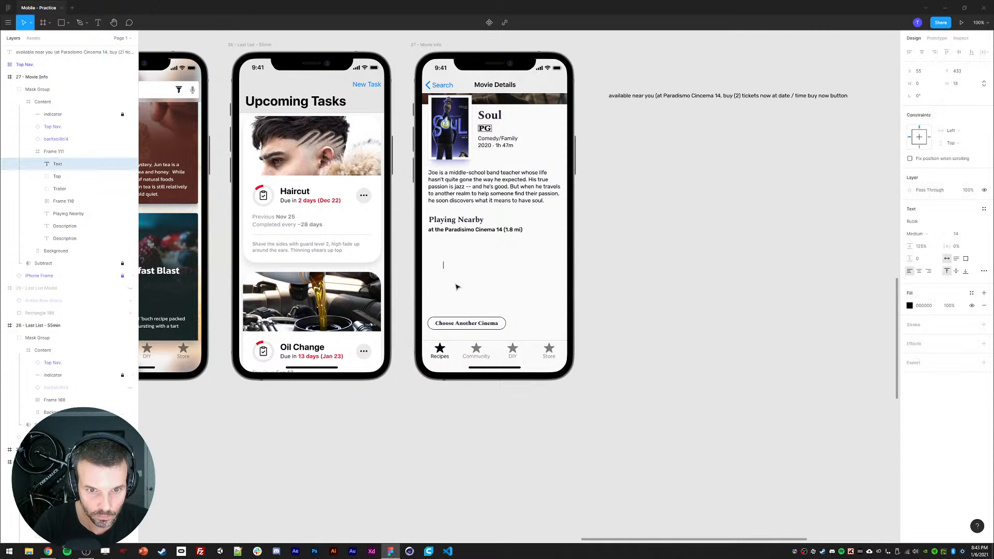
{"action": "type", "text": "I need"}
{"action": "key", "text": "Escape"}
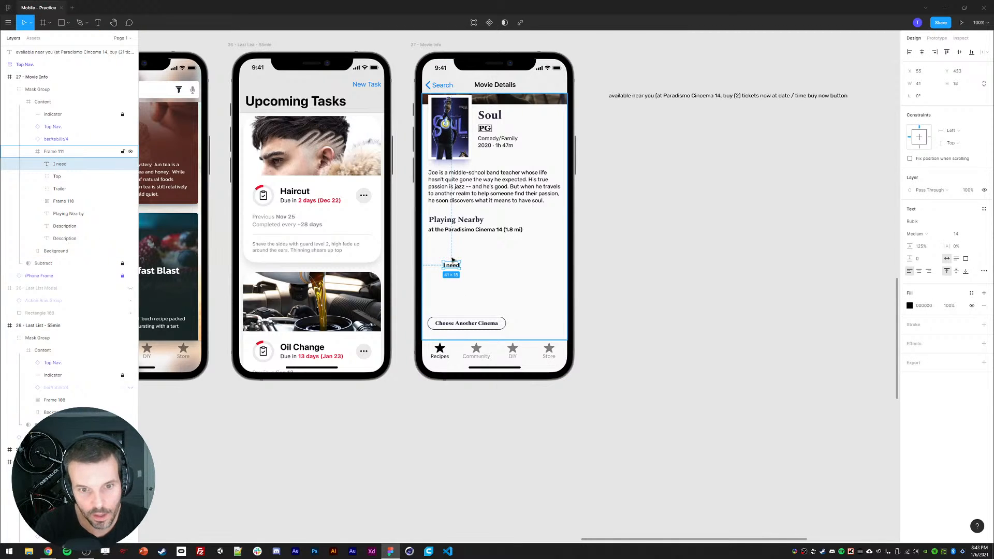
{"action": "left_click_drag", "start_coordinate": [452, 260], "coordinate": [435, 252]}
Step: Draw a rectangle about 78 px wide beside the "I need" label and set its height to 44
{"action": "key", "text": "r"}
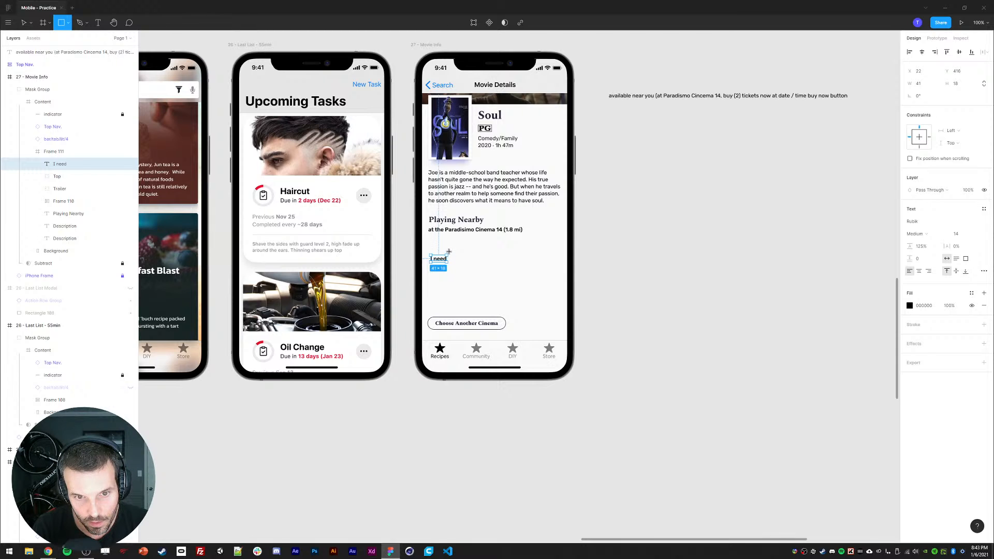
{"action": "left_click_drag", "start_coordinate": [448, 252], "coordinate": [481, 270]}
{"action": "left_click", "coordinate": [964, 85]}
{"action": "type", "text": "44"}
{"action": "key", "text": "Return"}
{"action": "left_click", "coordinate": [454, 293]}
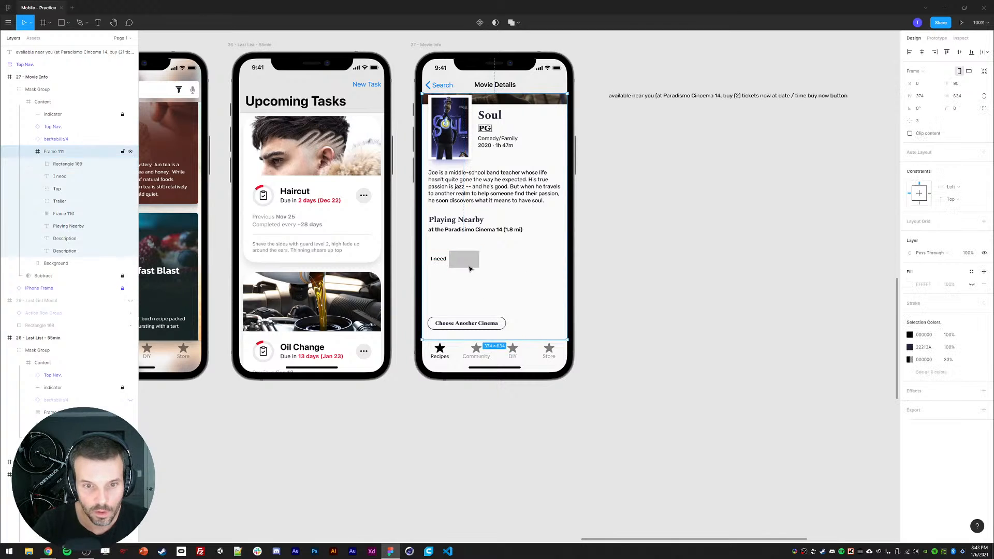
{"action": "left_click", "coordinate": [462, 262]}
{"action": "key", "text": "ctrl+d"}
{"action": "left_click_drag", "start_coordinate": [462, 262], "coordinate": [493, 264]}
{"action": "key", "text": "Delete"}
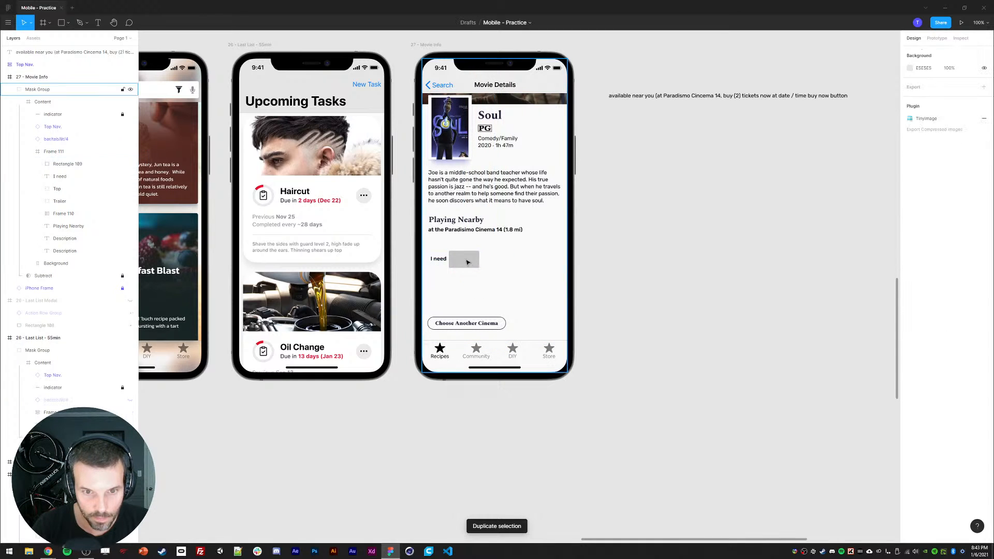
Step: Give the rectangle a 3 px corner radius, remove its fill and add a stroke
{"action": "left_click", "coordinate": [469, 263], "text": "ctrl"}
{"action": "left_click", "coordinate": [962, 98]}
{"action": "type", "text": "3"}
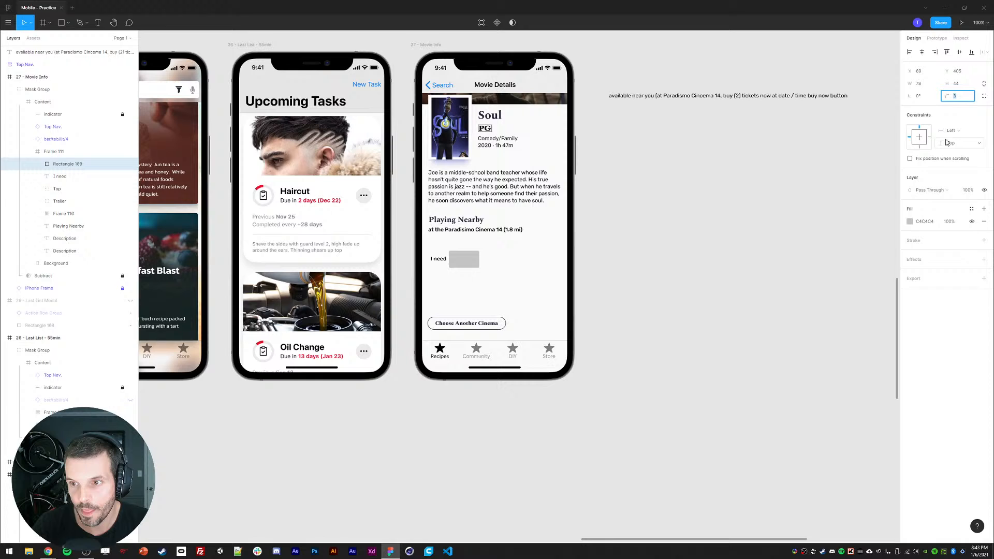
{"action": "left_click", "coordinate": [984, 222]}
{"action": "left_click", "coordinate": [985, 228]}
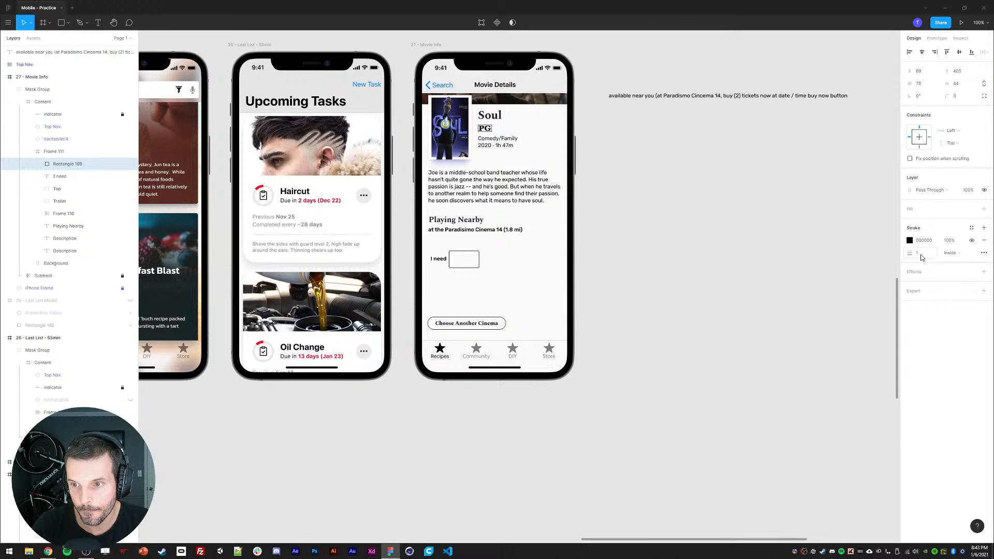
Step: Set the rectangle's stroke colour to gray 808080 and its corner radius to 5
{"action": "left_click", "coordinate": [910, 241]}
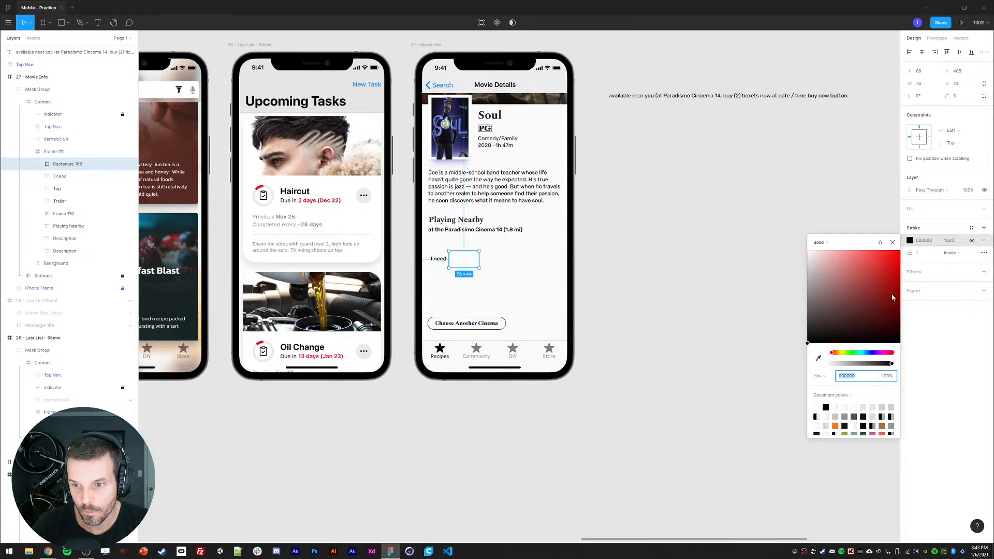
{"action": "left_click_drag", "start_coordinate": [820, 324], "coordinate": [786, 300]}
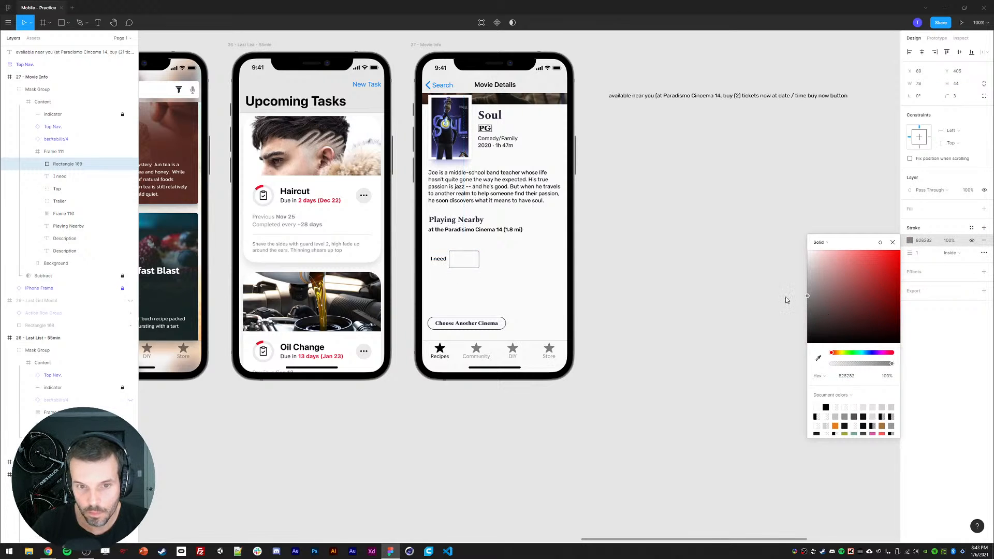
{"action": "left_click", "coordinate": [893, 243]}
{"action": "left_click", "coordinate": [960, 96]}
{"action": "type", "text": "5"}
{"action": "left_click", "coordinate": [475, 264]}
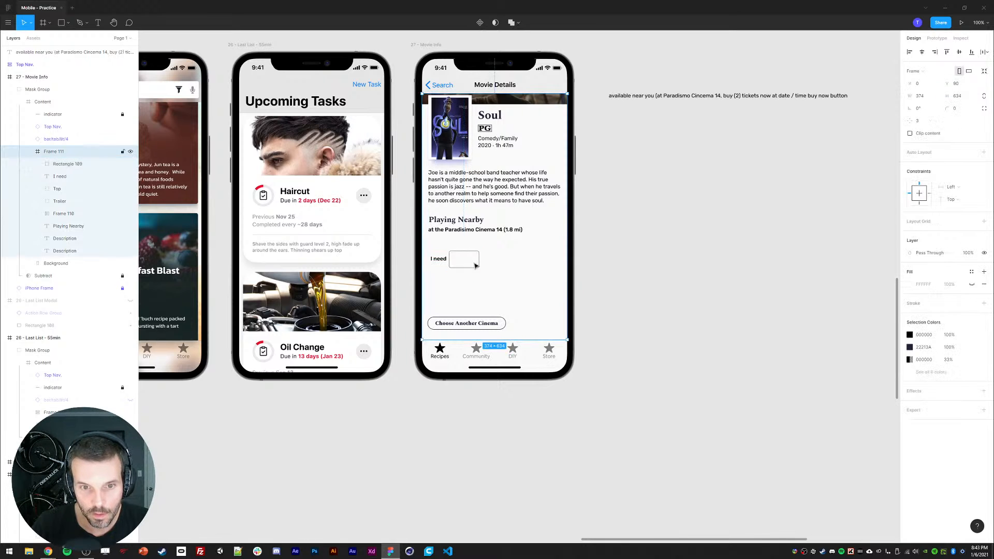
Step: Add a ticket quantity number 2 as text inside the rectangle
{"action": "double_click", "coordinate": [465, 253]}
{"action": "key", "text": "t"}
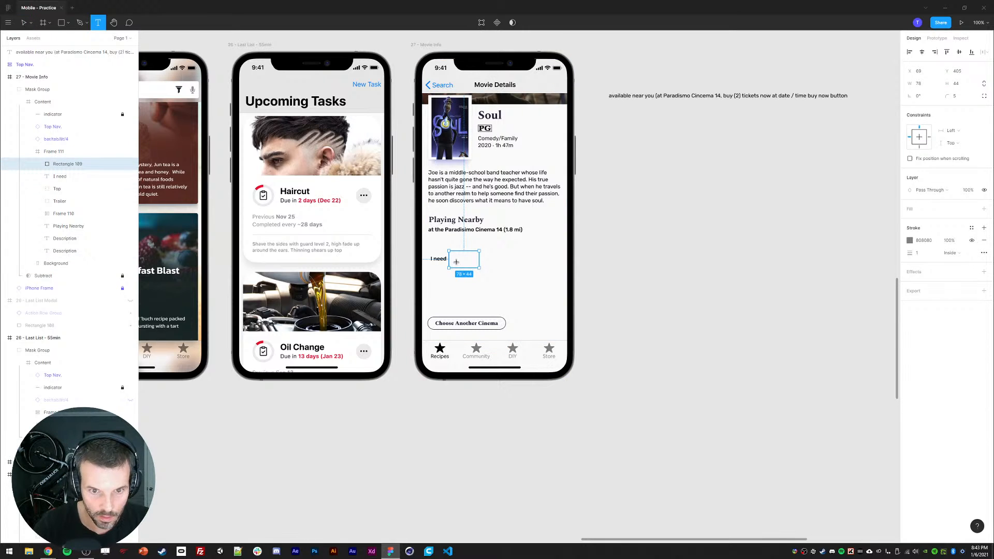
{"action": "left_click", "coordinate": [456, 263]}
{"action": "type", "text": "3"}
{"action": "key", "text": "Escape"}
{"action": "key", "text": "Return"}
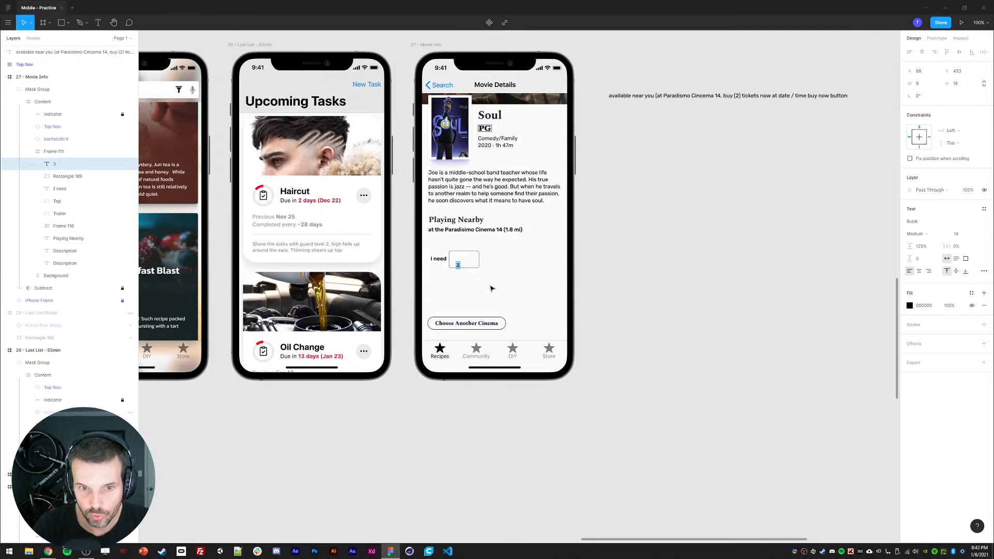
{"action": "key", "text": "Escape"}
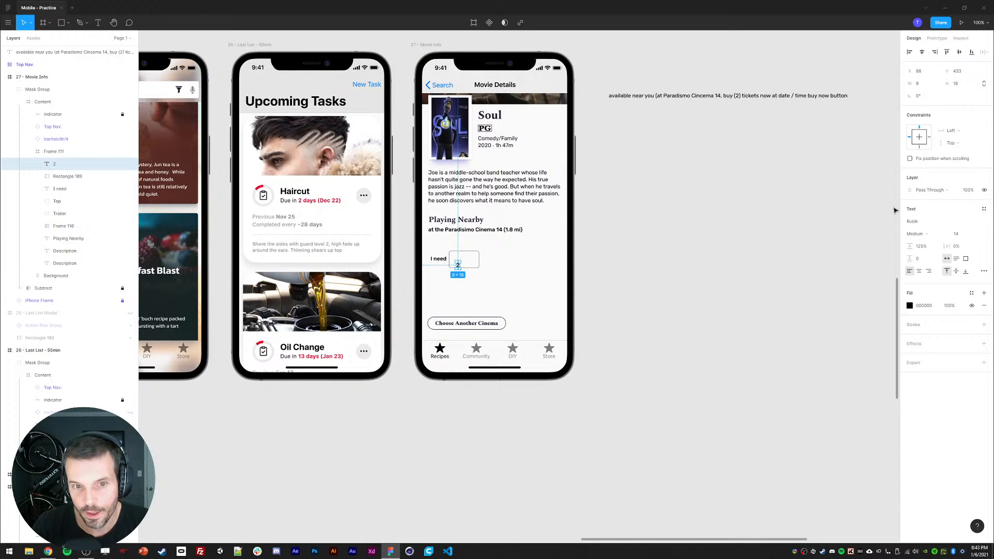
Step: Paste the Playing Nearby heading's text style onto the number 2
{"action": "left_click", "coordinate": [456, 221]}
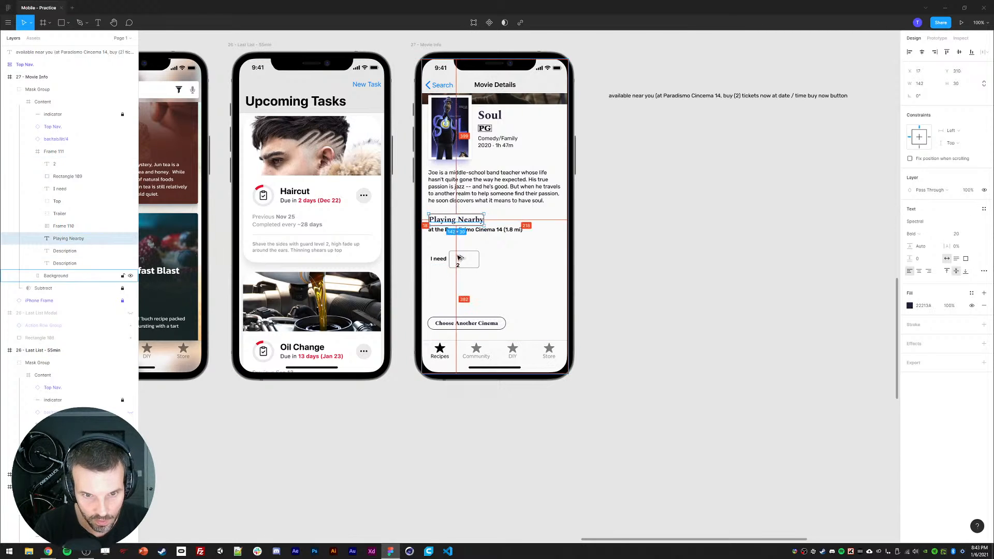
{"action": "left_click", "coordinate": [458, 266]}
{"action": "key", "text": "ctrl+alt+v"}
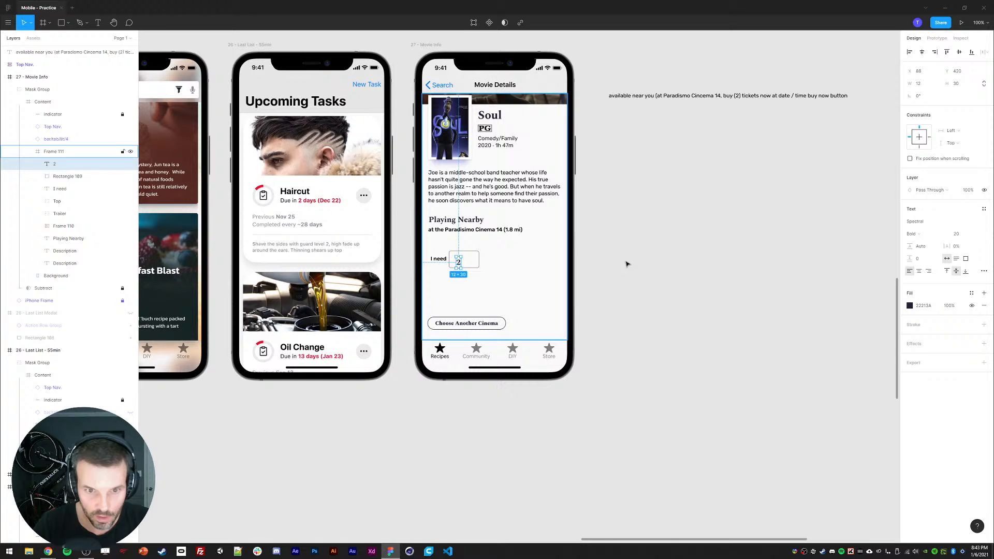
Step: Try larger font sizes for the number, returning it to 20
{"action": "left_click", "coordinate": [958, 238]}
{"action": "key", "text": "Up"}
{"action": "key", "text": "Up"}
{"action": "key", "text": "Up"}
{"action": "key", "text": "Down"}
{"action": "key", "text": "Down"}
{"action": "key", "text": "Down"}
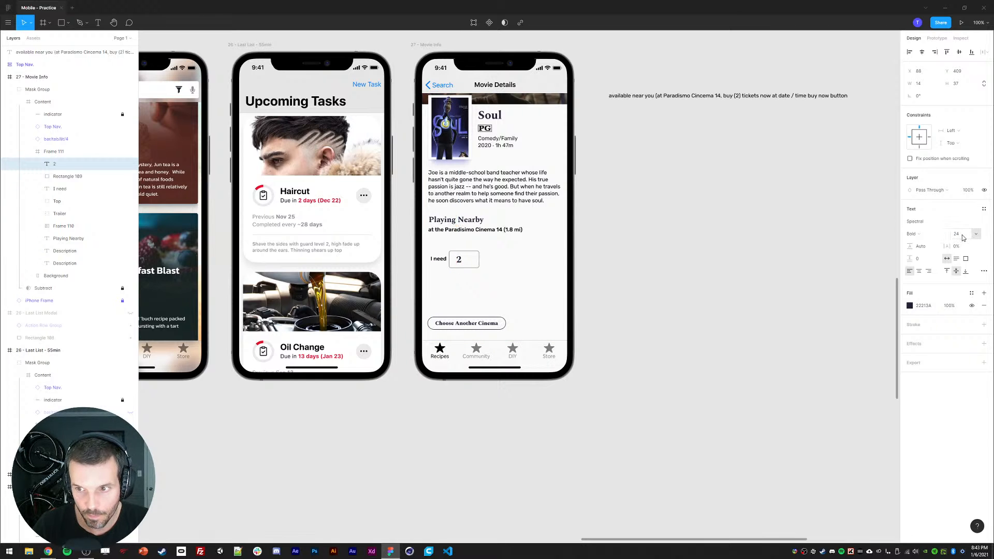
{"action": "key", "text": "Escape"}
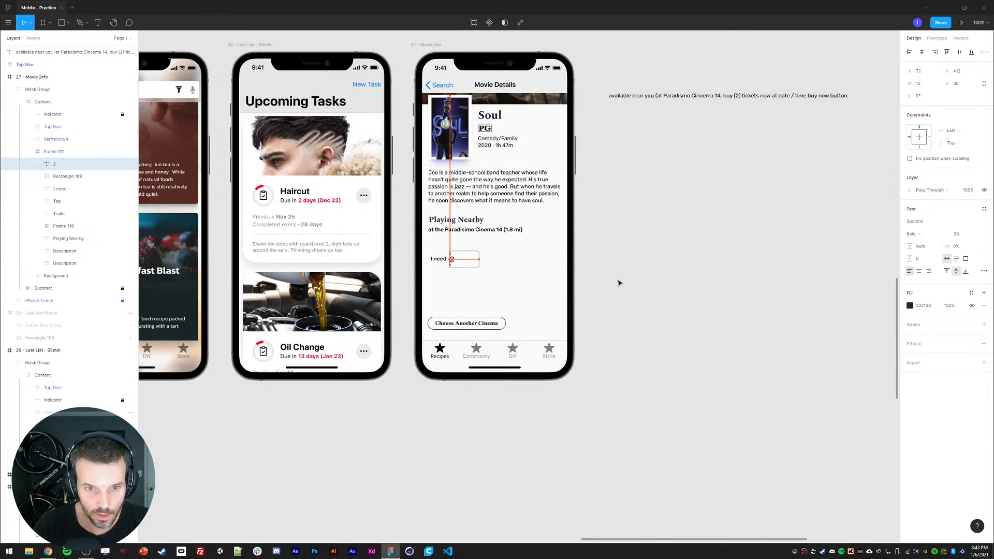
Step: Set the quantity box's width to 50
{"action": "key", "text": "Escape"}
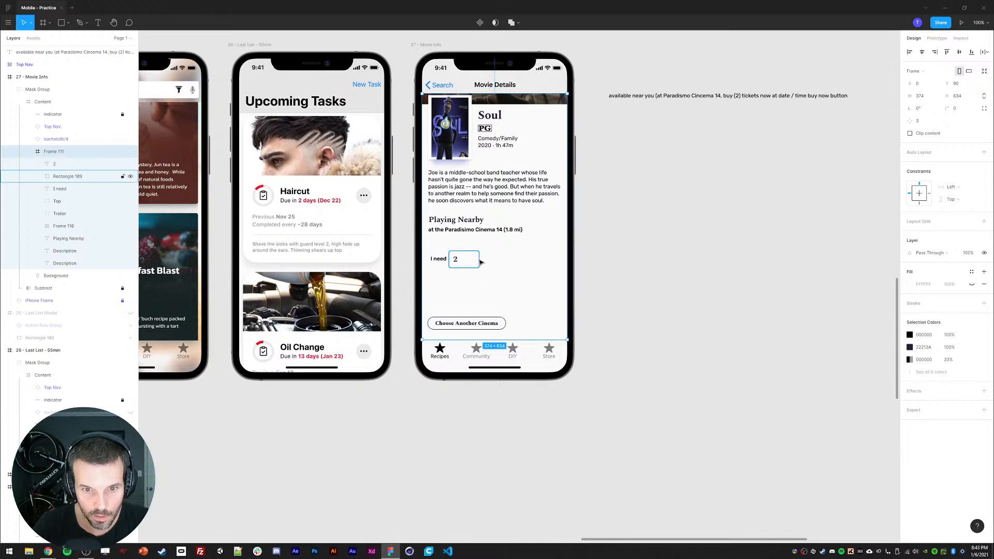
{"action": "left_click", "coordinate": [478, 263]}
{"action": "left_click", "coordinate": [921, 84]}
{"action": "type", "text": "62"}
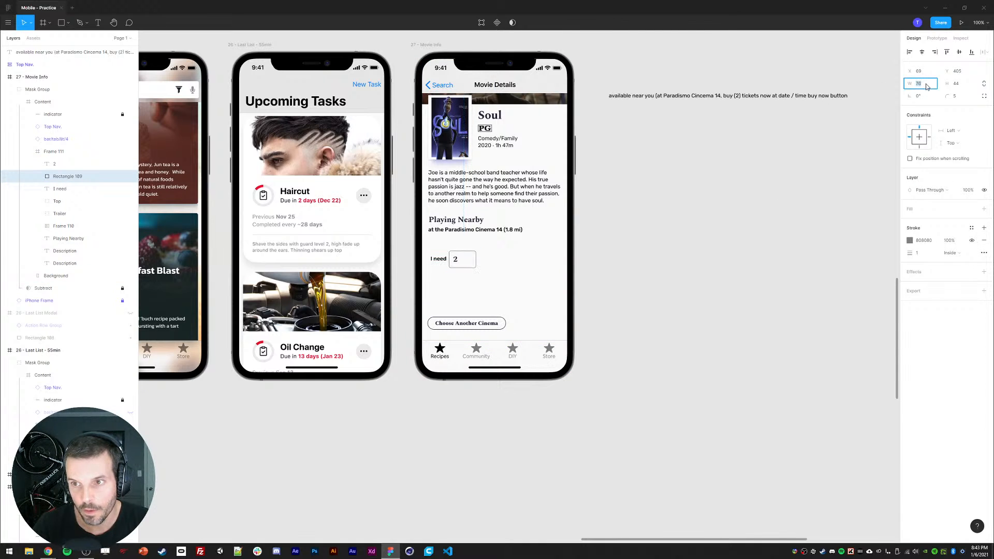
{"action": "key", "text": "Return"}
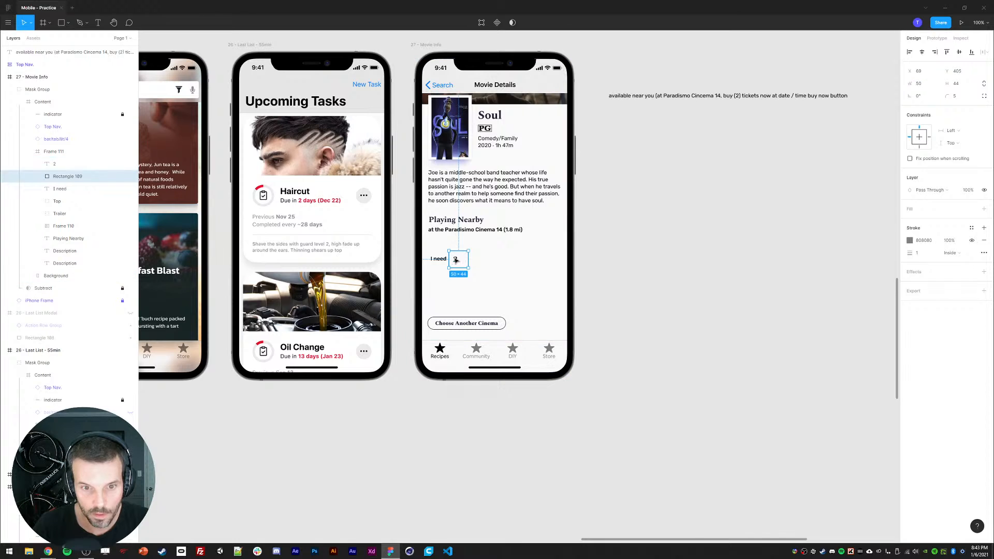
{"action": "left_click_drag", "start_coordinate": [456, 260], "coordinate": [459, 260]}
{"action": "left_click", "coordinate": [661, 268]}
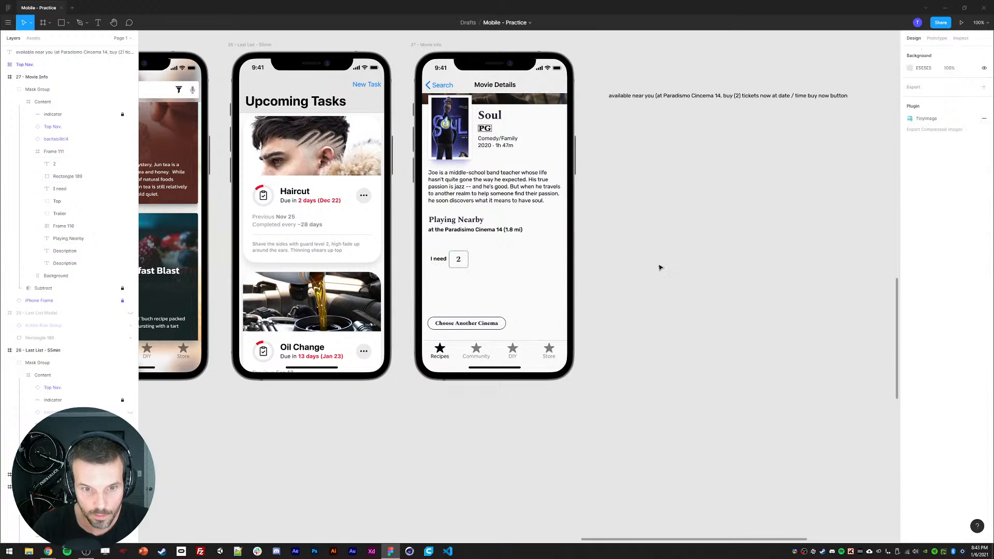
Step: Duplicate the 'I need' label to the right of the quantity box and change its text to 'tickets'
{"action": "left_click", "coordinate": [438, 260]}
{"action": "left_click_drag", "start_coordinate": [437, 261], "coordinate": [485, 261], "text": "alt"}
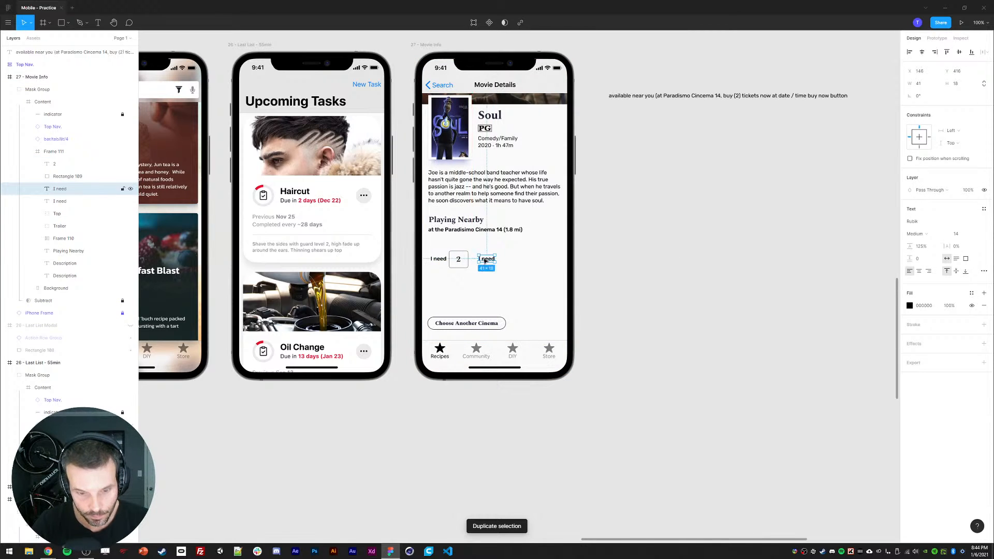
{"action": "double_click", "coordinate": [485, 260]}
{"action": "type", "text": "tickets"}
{"action": "key", "text": "Escape"}
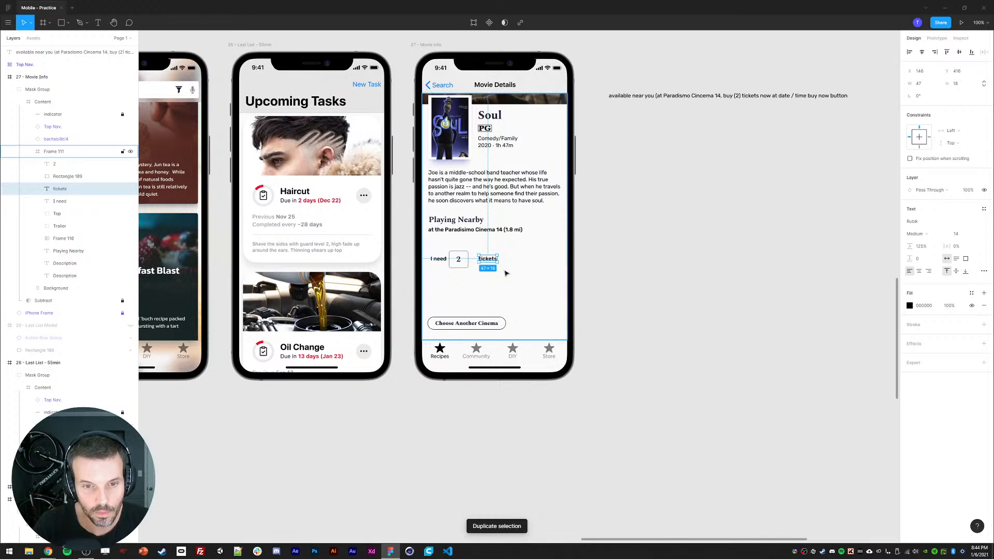
{"action": "key", "text": "Delete"}
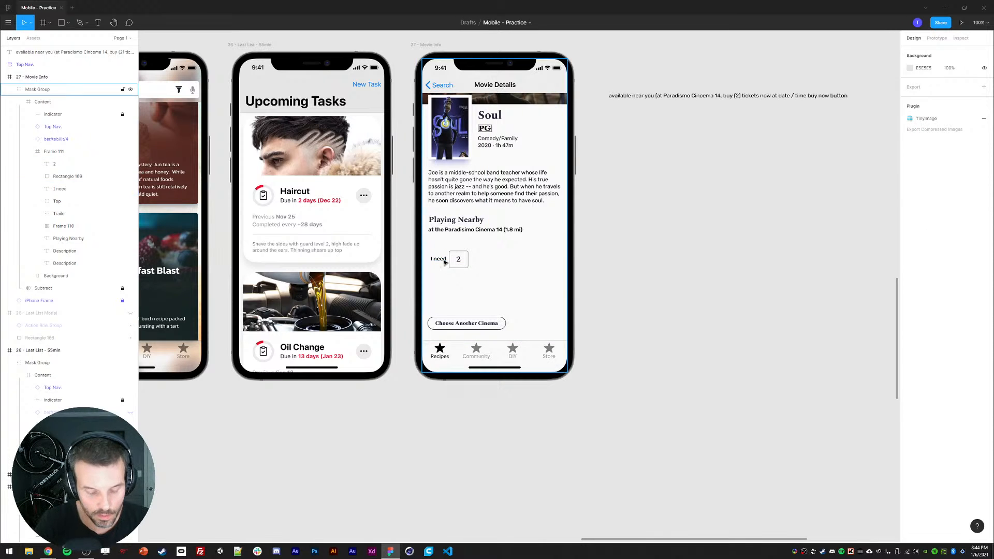
{"action": "key", "text": "ctrl+z"}
{"action": "key", "text": "Escape"}
Step: Wrap the number 2 and its box together in an auto layout frame
{"action": "left_click", "coordinate": [488, 259]}
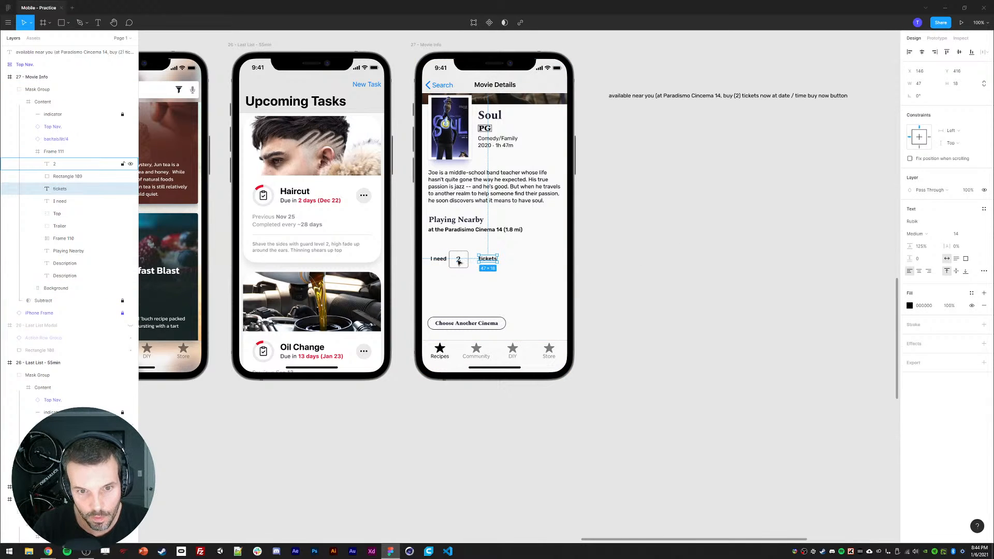
{"action": "left_click", "coordinate": [458, 262]}
{"action": "left_click", "coordinate": [458, 262], "text": "shift"}
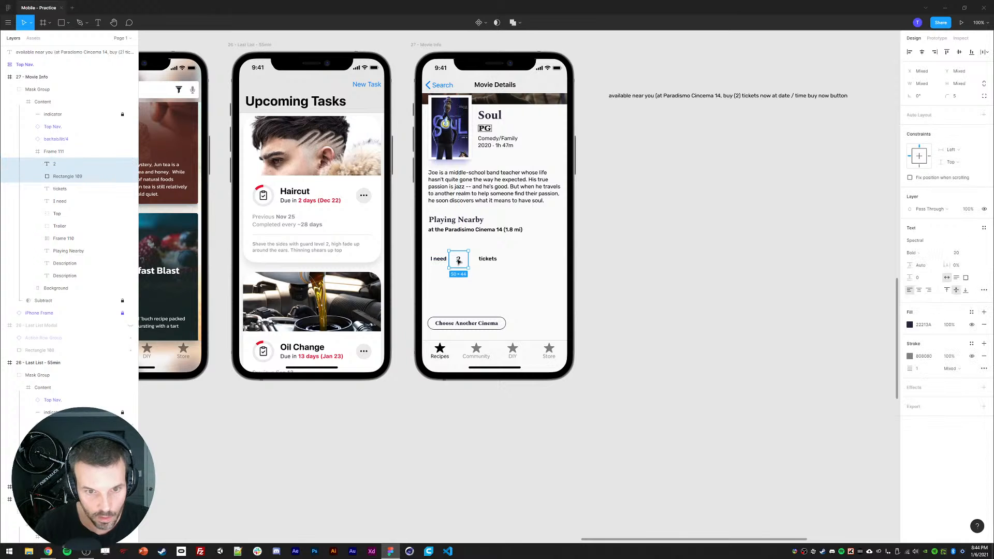
{"action": "key", "text": "shift+a"}
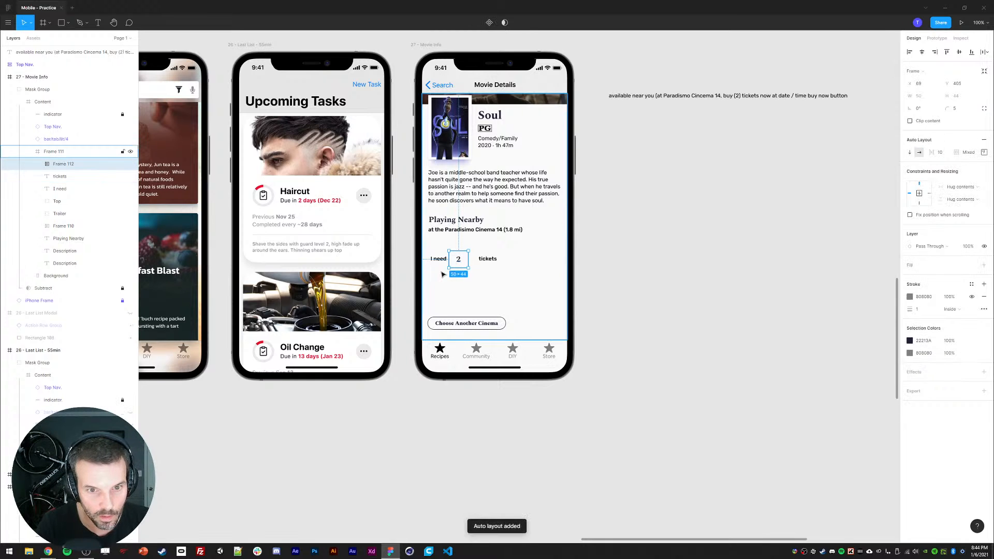
Step: Group 'I need', the quantity box and 'tickets' into a horizontal auto layout row
{"action": "left_click", "coordinate": [439, 259], "text": "shift"}
{"action": "left_click", "coordinate": [487, 261], "text": "shift"}
{"action": "key", "text": "shift+a"}
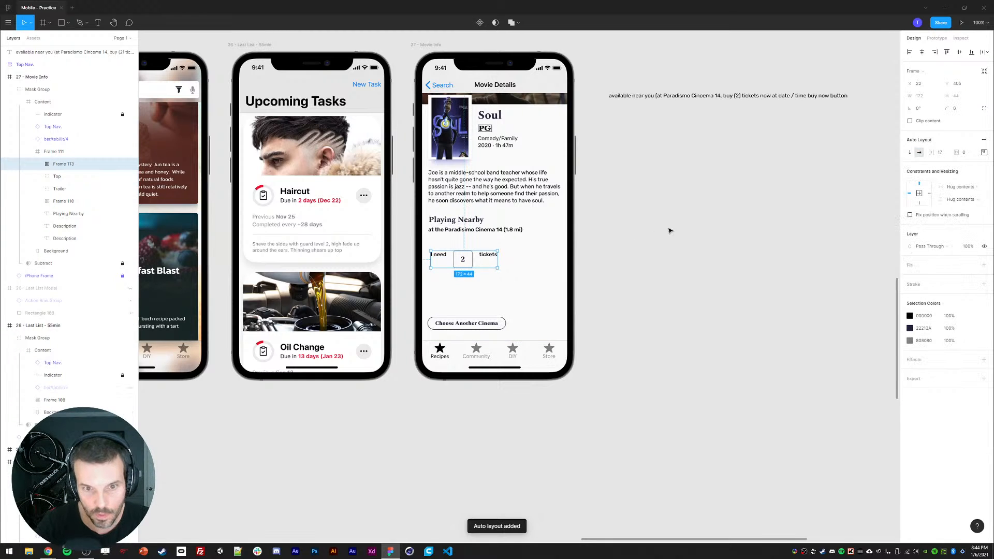
Step: Centre the row's items vertically and set their spacing to 8
{"action": "left_click", "coordinate": [984, 152]}
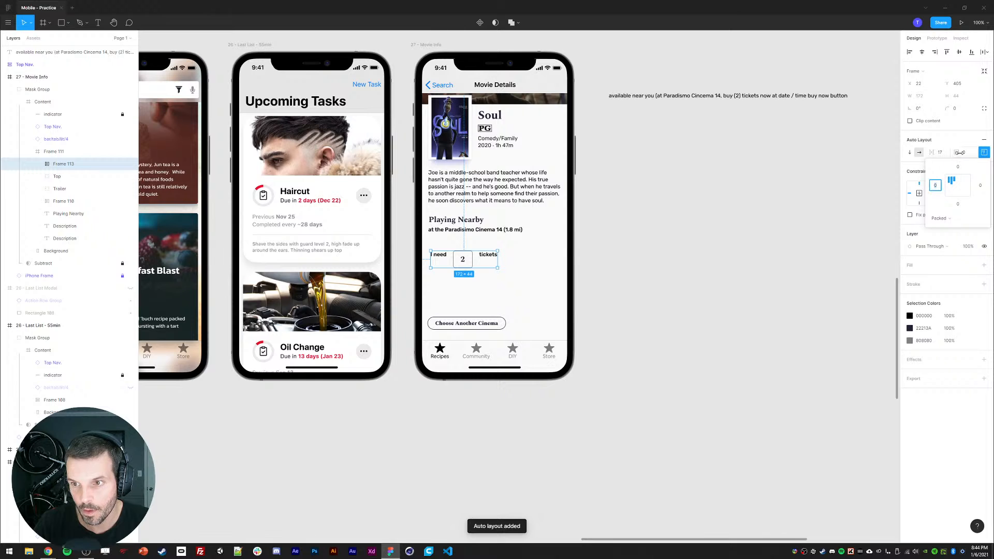
{"action": "left_click", "coordinate": [951, 189]}
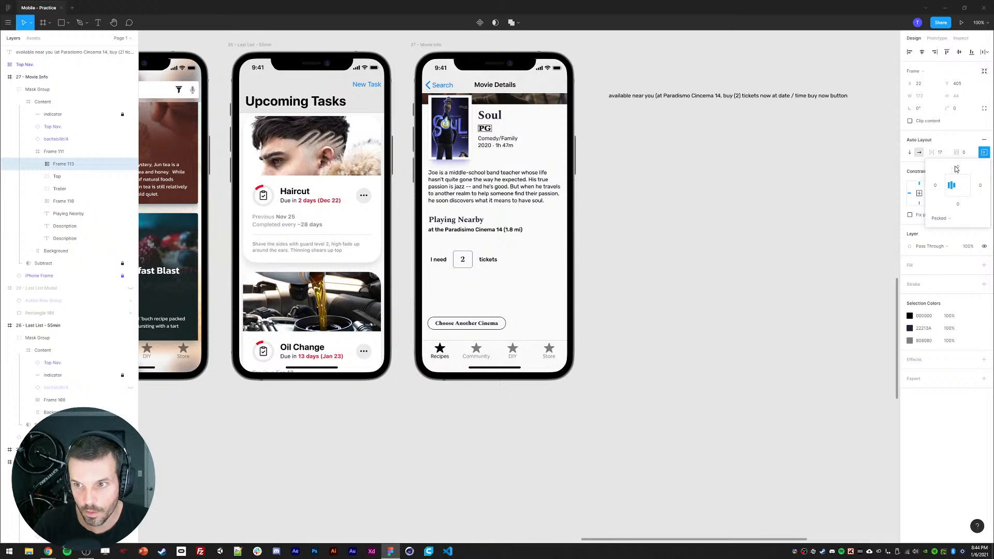
{"action": "left_click", "coordinate": [943, 154]}
{"action": "type", "text": "8"}
{"action": "key", "text": "Return"}
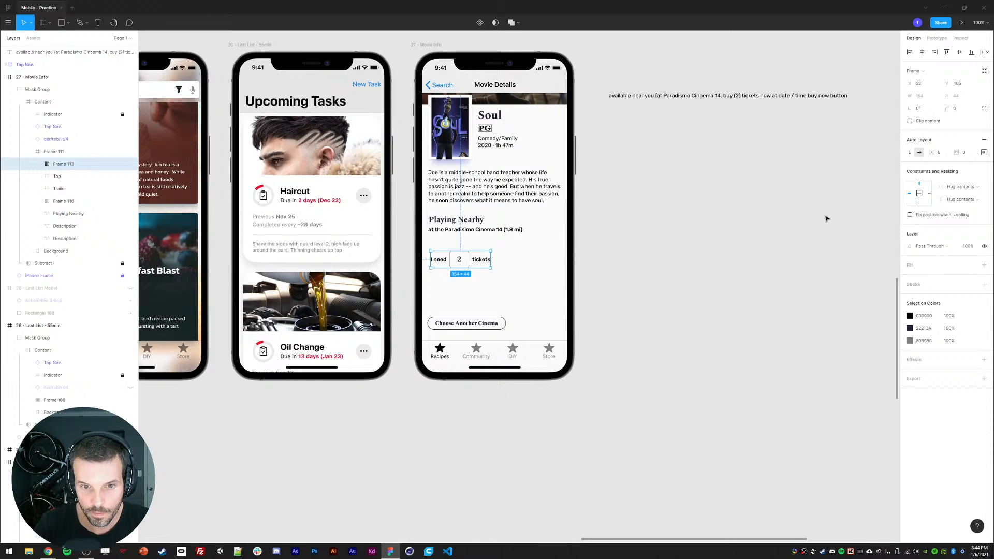
Step: Draw a small square beside the number inside the quantity box
{"action": "left_click", "coordinate": [709, 262]}
{"action": "double_click", "coordinate": [451, 262]}
{"action": "double_click", "coordinate": [450, 262]}
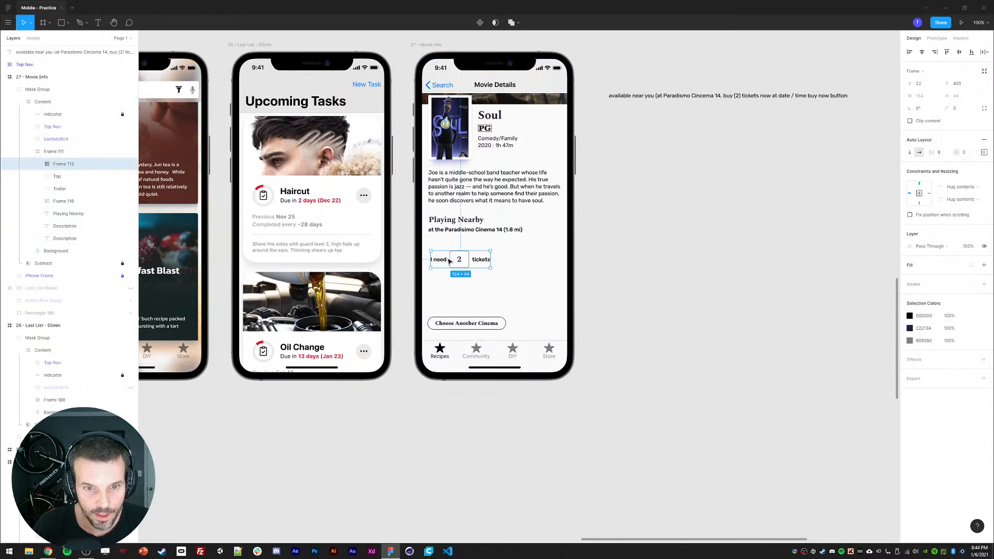
{"action": "left_click", "coordinate": [613, 287]}
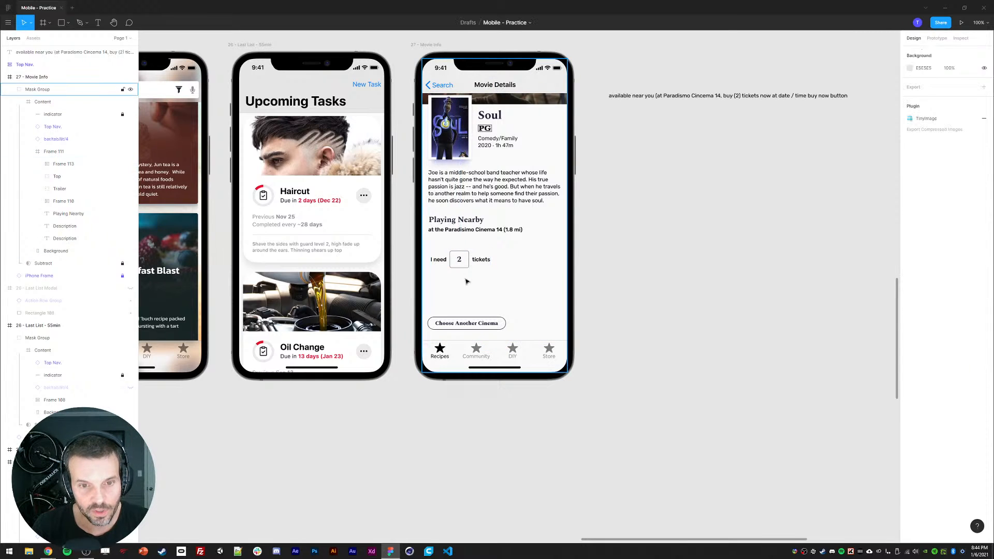
{"action": "left_click", "coordinate": [461, 271]}
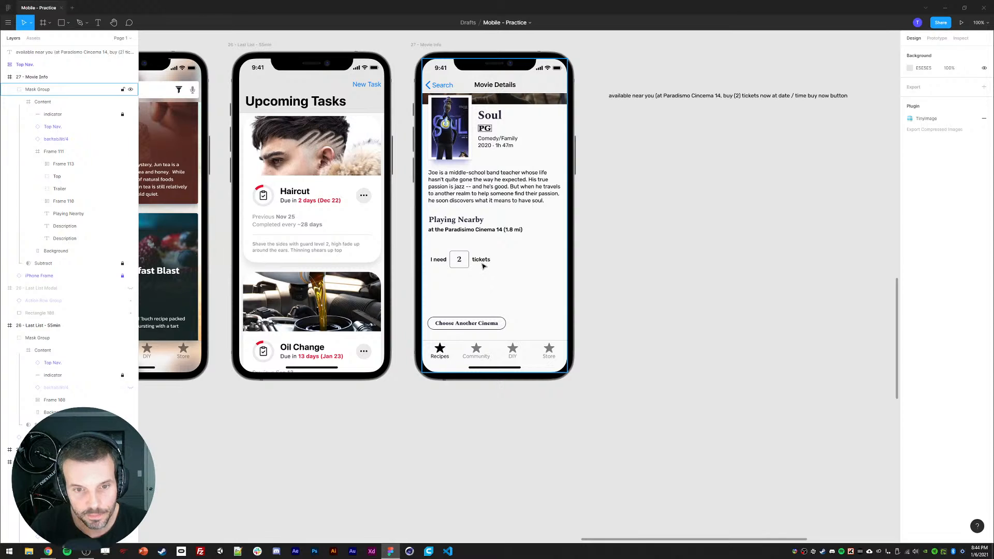
{"action": "left_click", "coordinate": [460, 259], "text": "ctrl"}
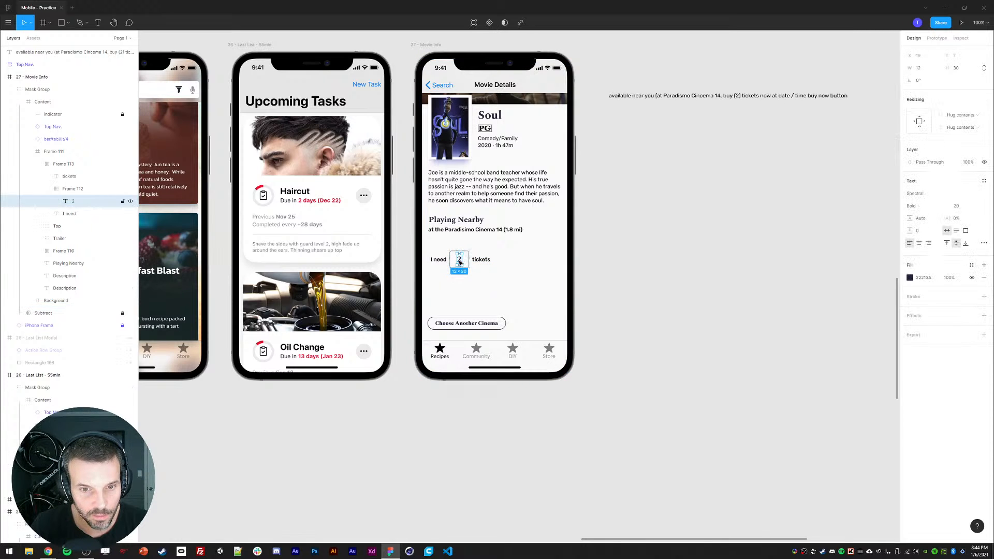
{"action": "key", "text": "r"}
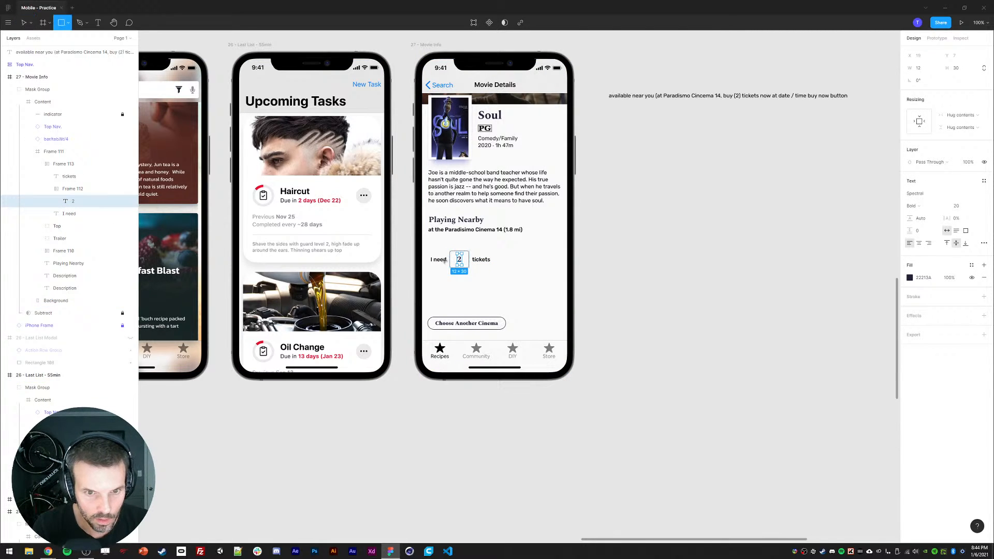
{"action": "left_click_drag", "start_coordinate": [463, 261], "coordinate": [465, 260]}
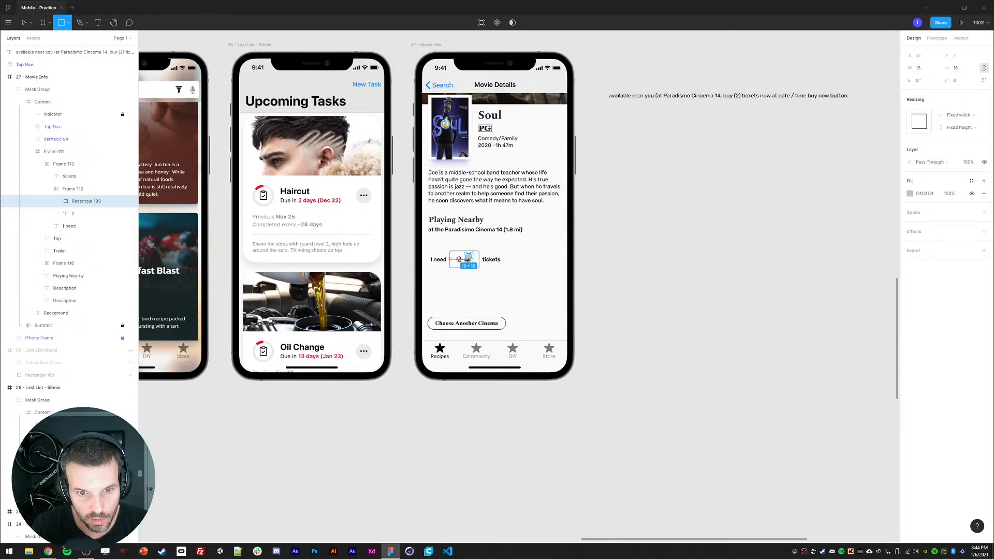
Step: Draw a small triangle beside the number in the quantity box, remove the square, and rotate it to point downward
{"action": "left_click", "coordinate": [68, 23]}
{"action": "left_click", "coordinate": [47, 77]}
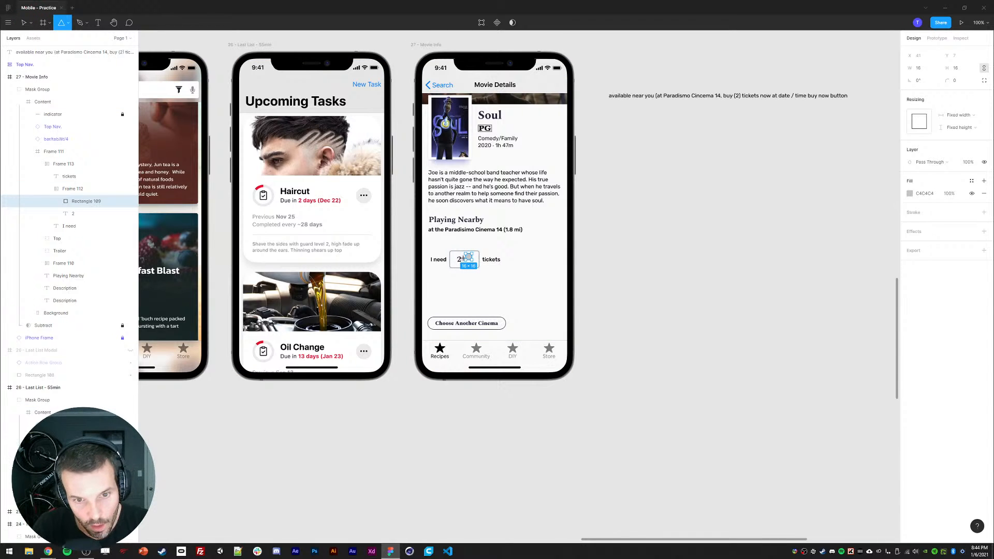
{"action": "left_click_drag", "start_coordinate": [464, 255], "coordinate": [472, 262]}
{"action": "left_click", "coordinate": [86, 201]}
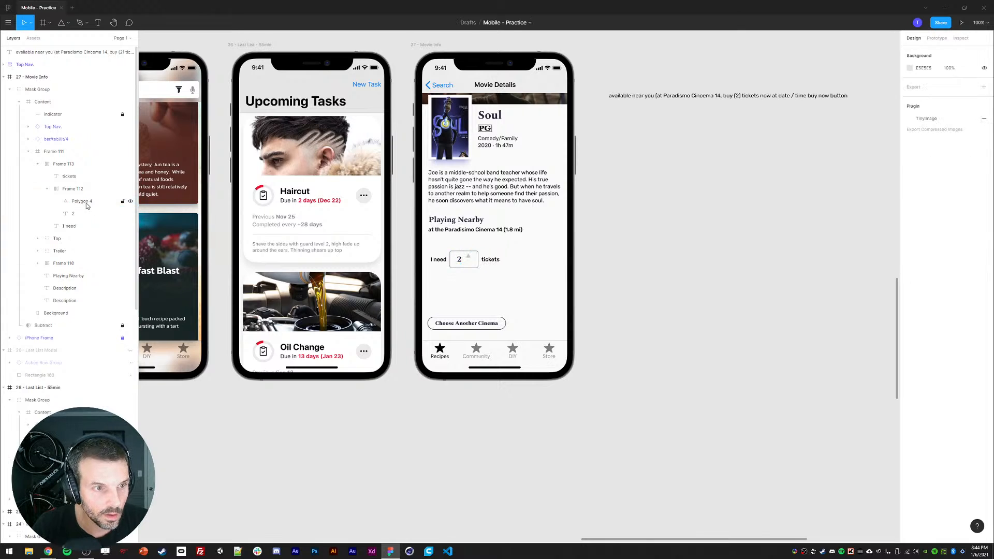
{"action": "key", "text": "Delete"}
{"action": "left_click_drag", "start_coordinate": [475, 263], "coordinate": [454, 244]}
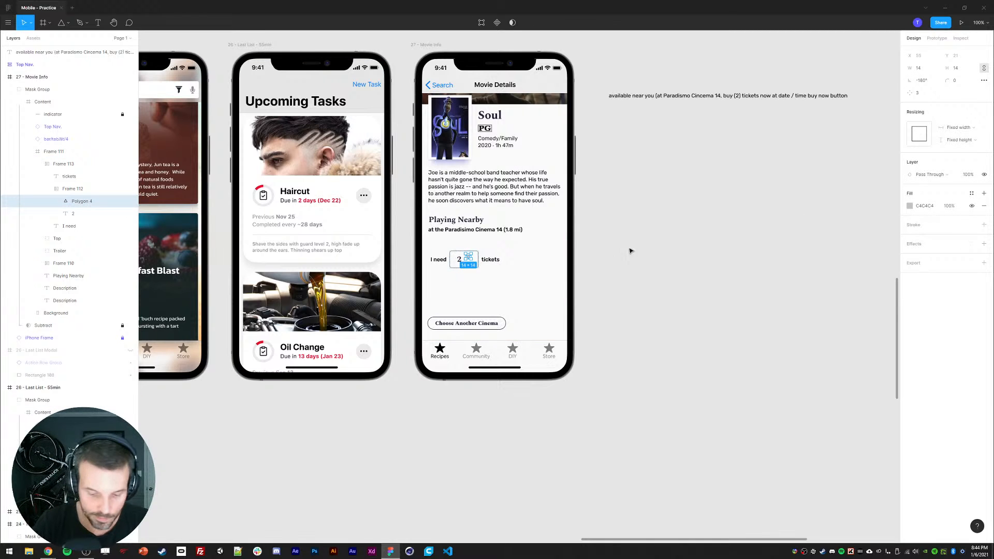
Step: Set the triangle's fill colour to teal 13CABF
{"action": "scroll", "coordinate": [673, 243], "scroll_direction": "up", "scroll_amount": 1}
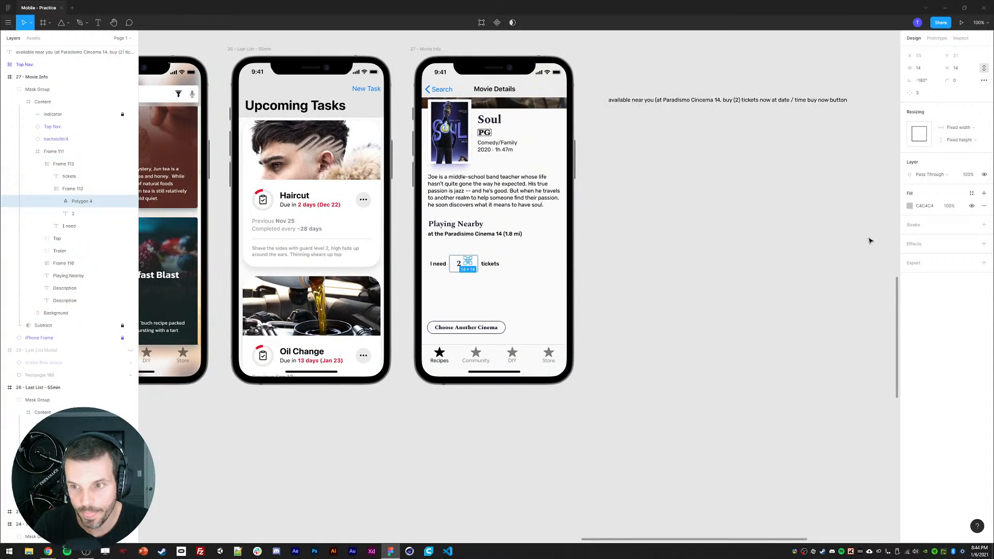
{"action": "left_click", "coordinate": [909, 206]}
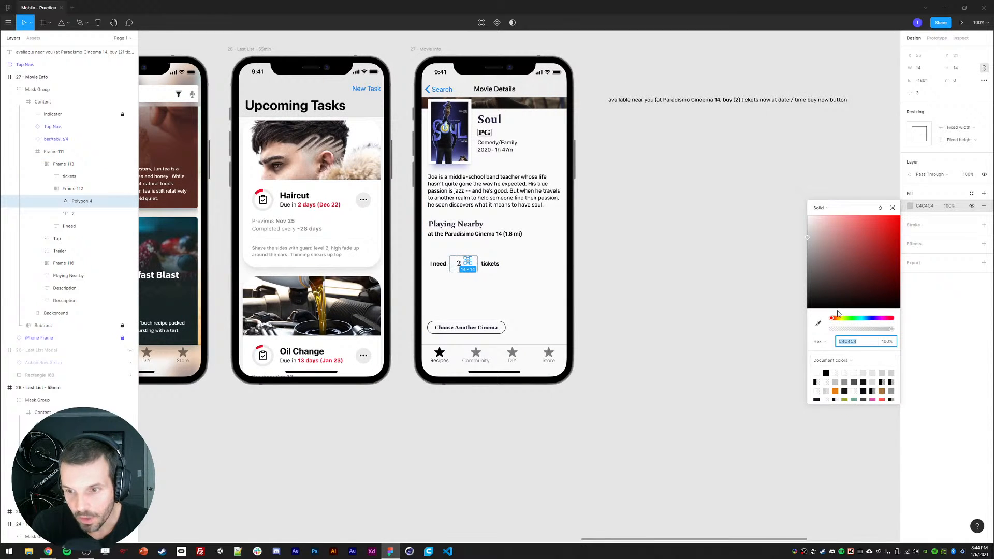
{"action": "left_click_drag", "start_coordinate": [848, 259], "coordinate": [865, 245]}
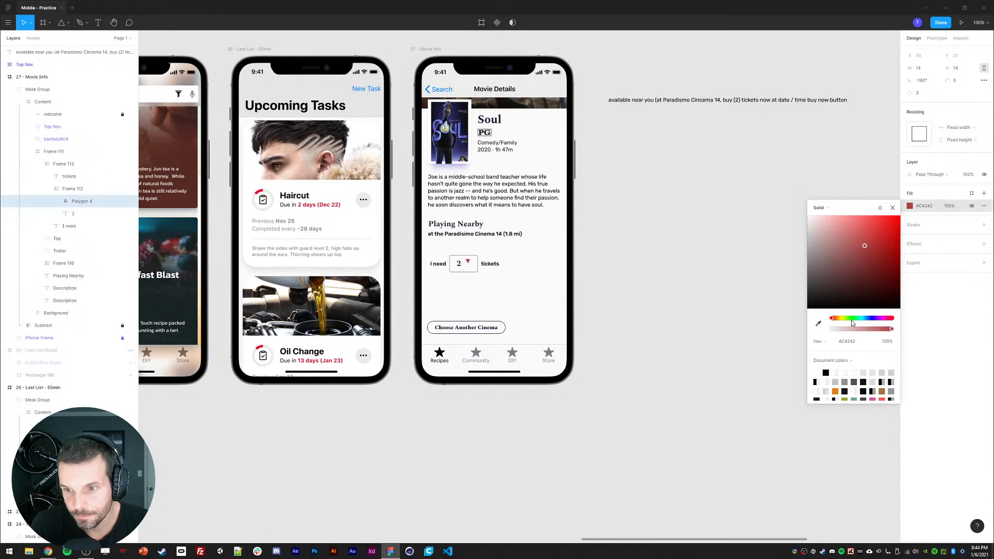
{"action": "left_click_drag", "start_coordinate": [851, 320], "coordinate": [862, 320]}
{"action": "left_click_drag", "start_coordinate": [871, 247], "coordinate": [892, 236]}
{"action": "left_click", "coordinate": [893, 208]}
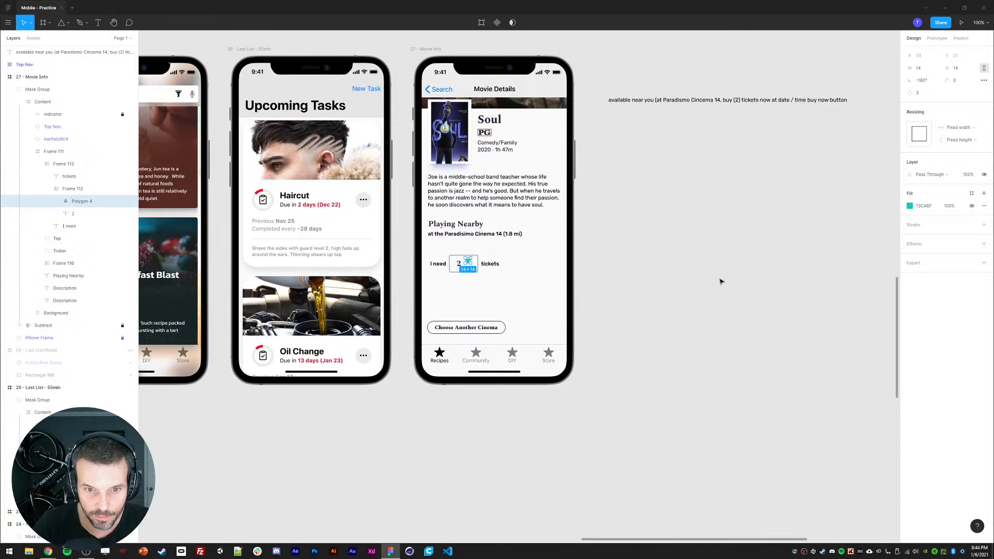
Step: Centre-align the number and triangle inside the quantity box's auto layout
{"action": "left_click", "coordinate": [78, 189]}
{"action": "left_click", "coordinate": [984, 149]}
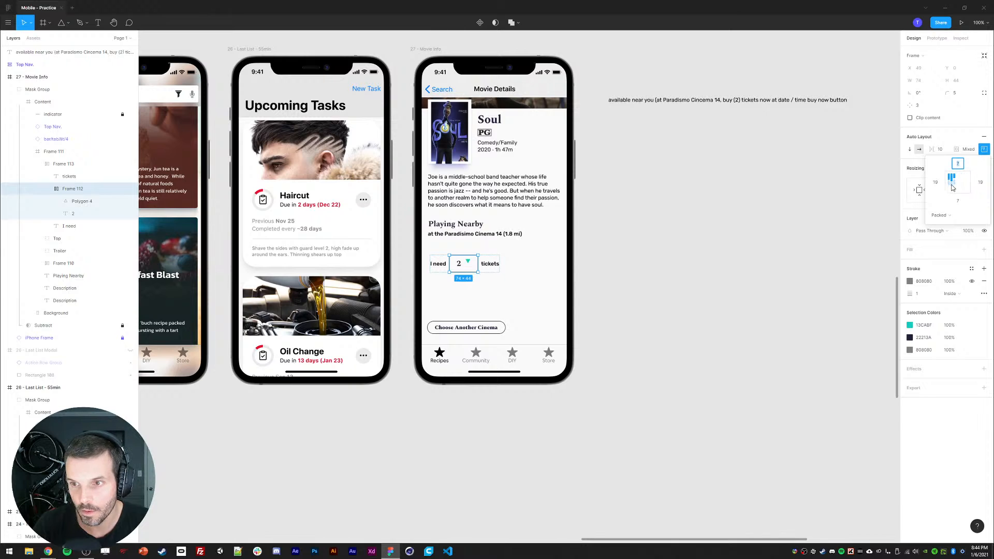
{"action": "left_click", "coordinate": [952, 185]}
{"action": "left_click", "coordinate": [699, 260]}
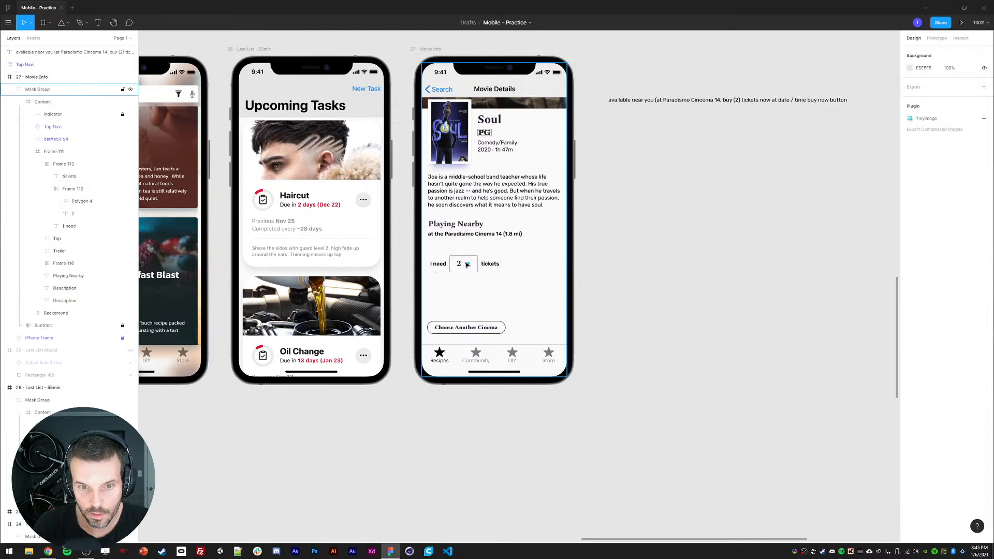
Step: Adjust the triangle's height, entering 16 and nudging the size
{"action": "left_click", "coordinate": [469, 265]}
{"action": "left_click", "coordinate": [958, 68]}
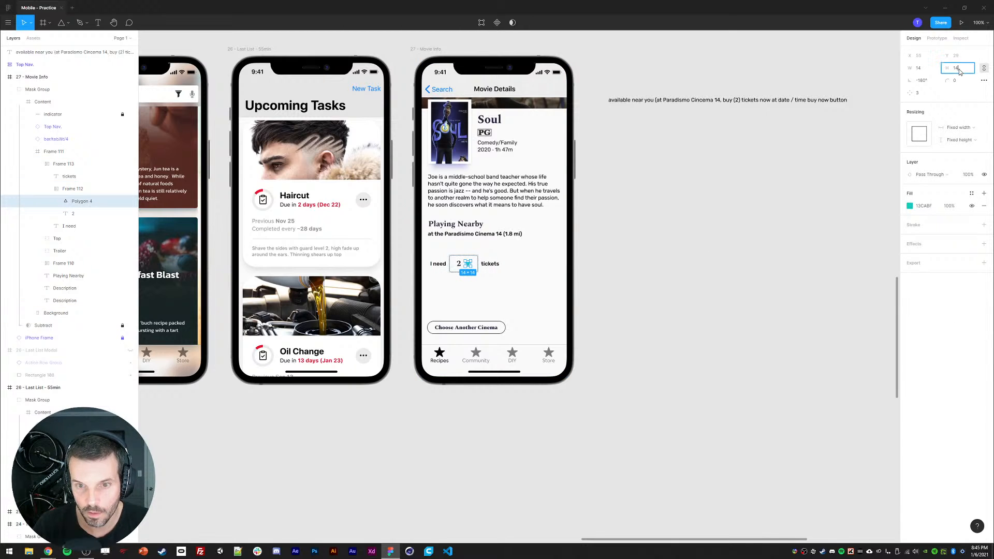
{"action": "type", "text": "16"}
{"action": "key", "text": "Return"}
{"action": "key", "text": "Down"}
{"action": "key", "text": "Down"}
{"action": "left_click", "coordinate": [985, 68]}
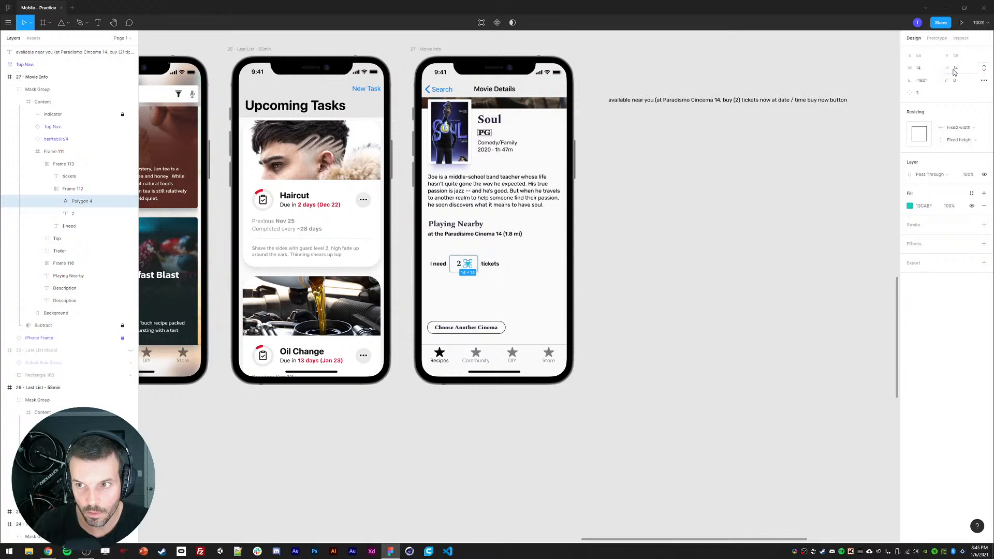
{"action": "left_click_drag", "start_coordinate": [951, 68], "coordinate": [955, 69]}
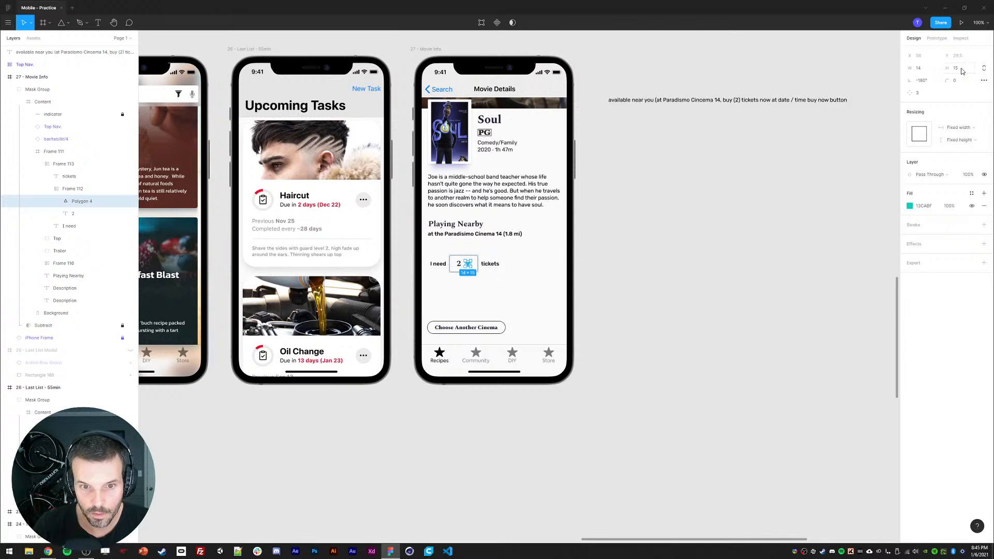
Step: Try larger line heights for the number 2, returning it to the starting value
{"action": "left_click", "coordinate": [459, 265]}
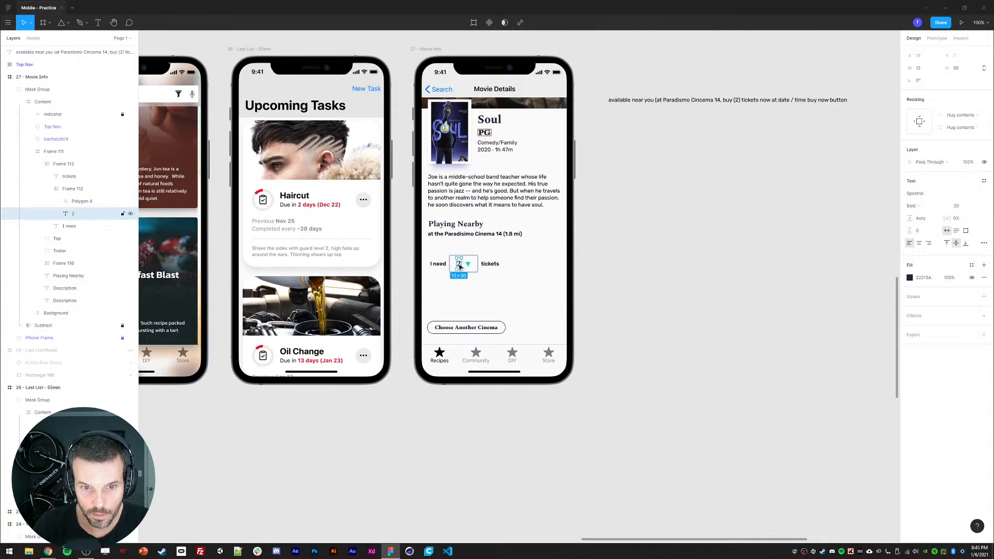
{"action": "left_click", "coordinate": [920, 220]}
{"action": "key", "text": "shift+Up"}
{"action": "key", "text": "shift+Up"}
{"action": "key", "text": "shift+Up"}
{"action": "key", "text": "shift+Up"}
{"action": "key", "text": "shift+Down"}
{"action": "key", "text": "shift+Down"}
{"action": "key", "text": "shift+Down"}
{"action": "key", "text": "shift+Down"}
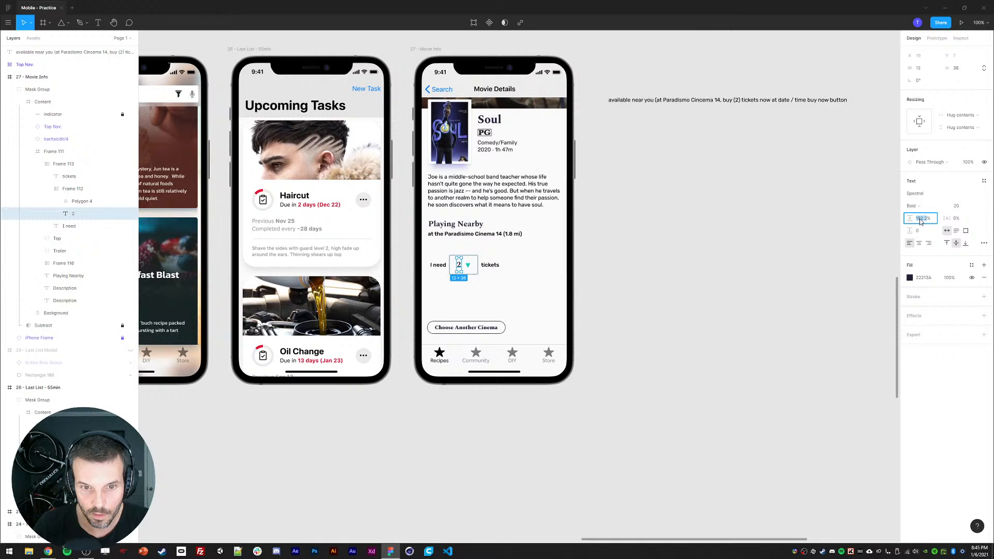
{"action": "left_click", "coordinate": [850, 239]}
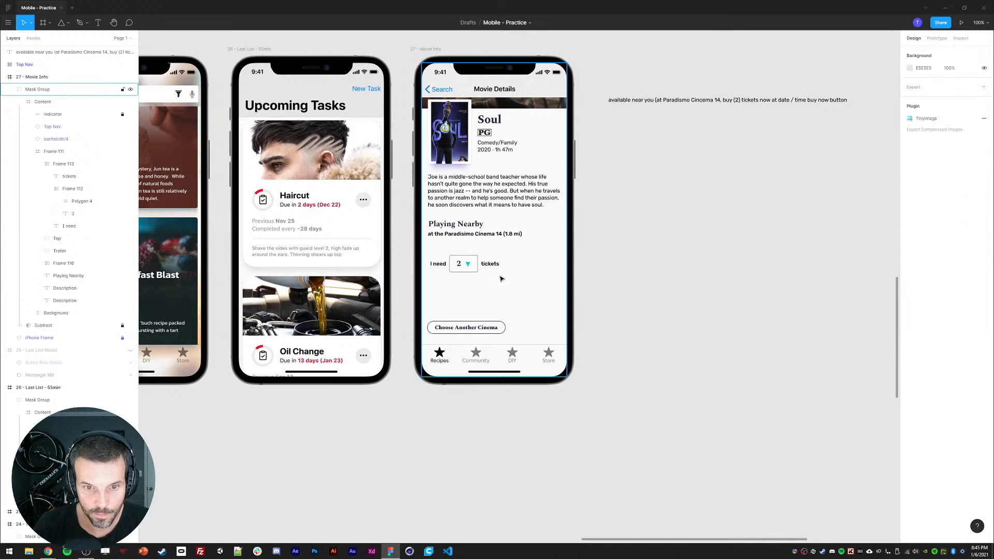
Step: Set the quantity box's left and right padding to 12
{"action": "left_click", "coordinate": [470, 266]}
{"action": "left_click", "coordinate": [469, 266]}
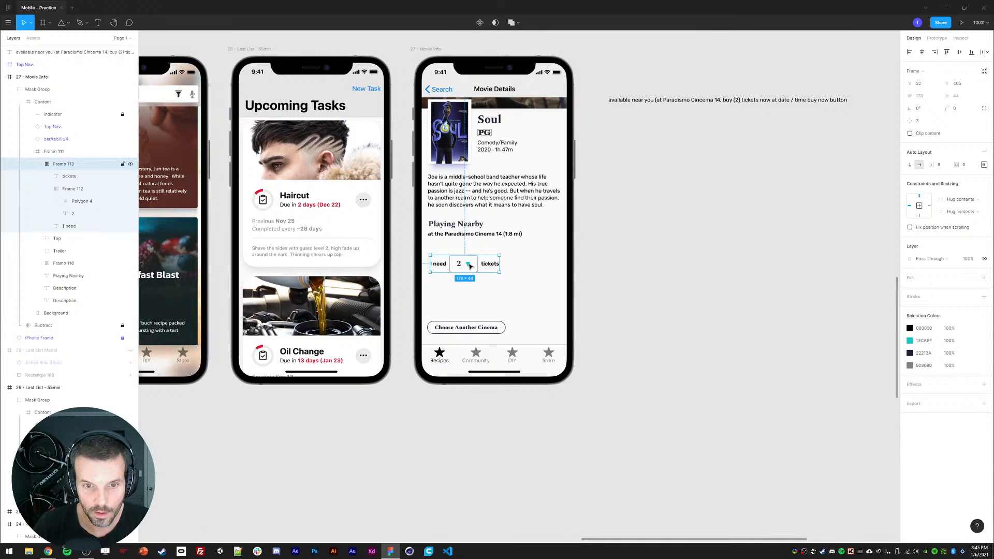
{"action": "left_click", "coordinate": [469, 266]}
{"action": "left_click", "coordinate": [983, 150]}
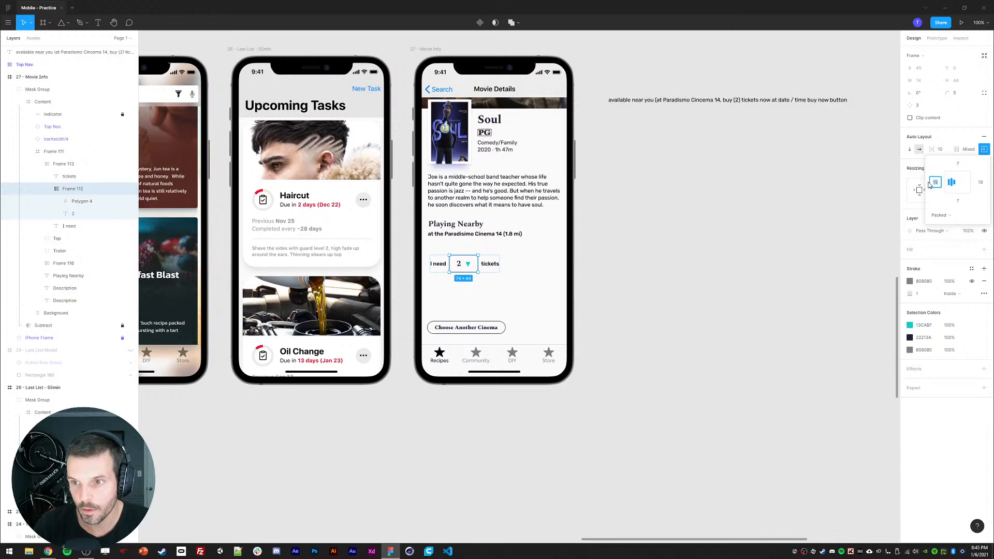
{"action": "type", "text": "12"}
{"action": "left_click", "coordinate": [984, 185]}
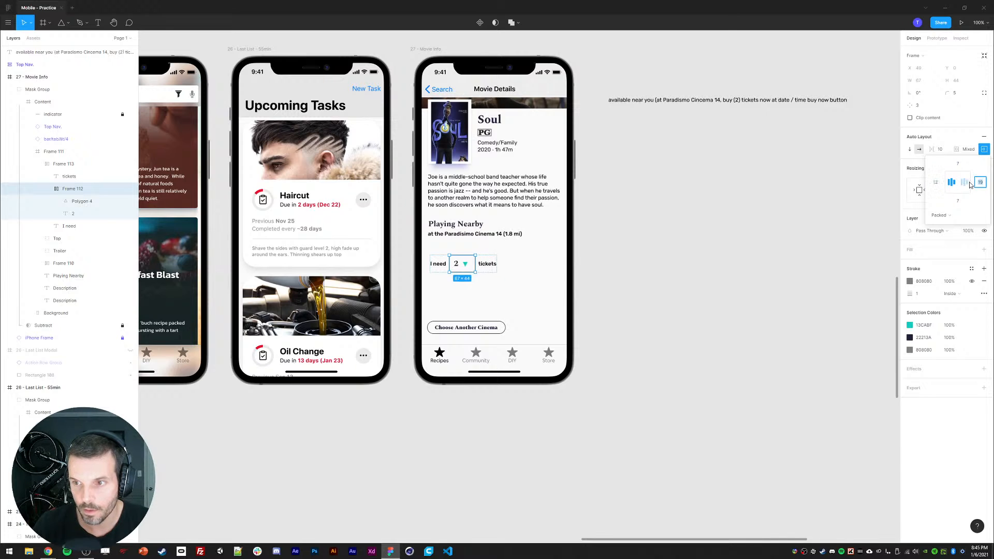
{"action": "type", "text": "12"}
{"action": "key", "text": "Return"}
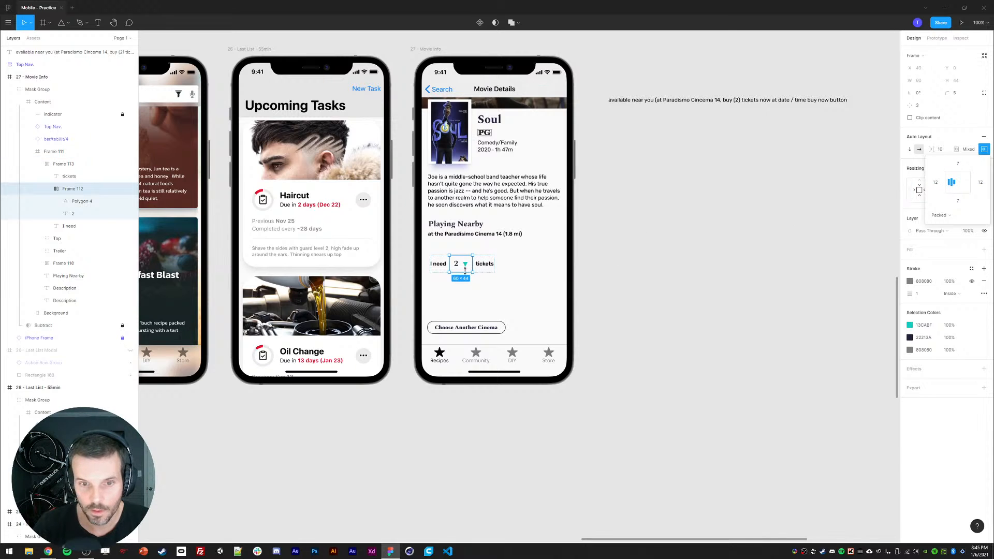
Step: Change the triangle's resizing to fill the container width with a fixed height
{"action": "left_click", "coordinate": [466, 266]}
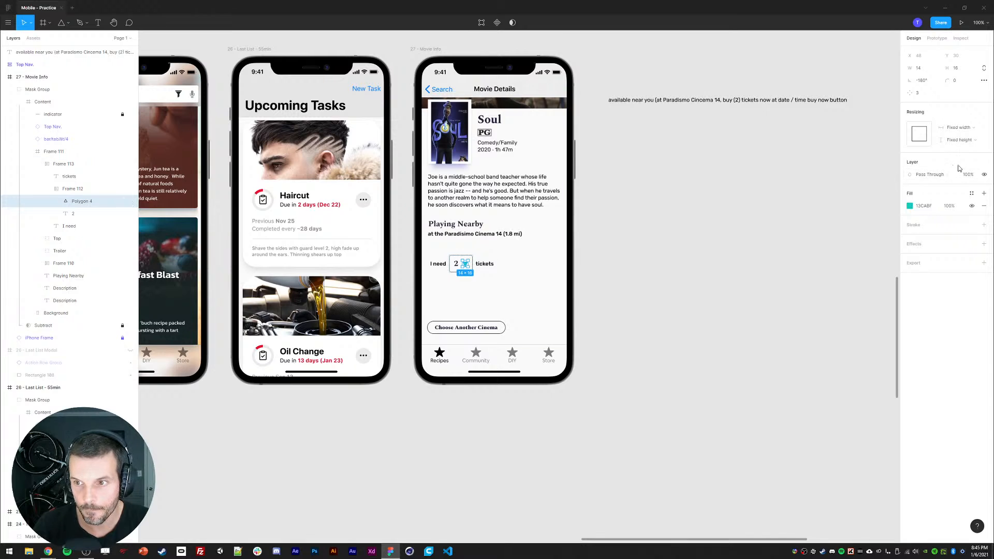
{"action": "left_click", "coordinate": [952, 140]}
{"action": "left_click", "coordinate": [955, 150]}
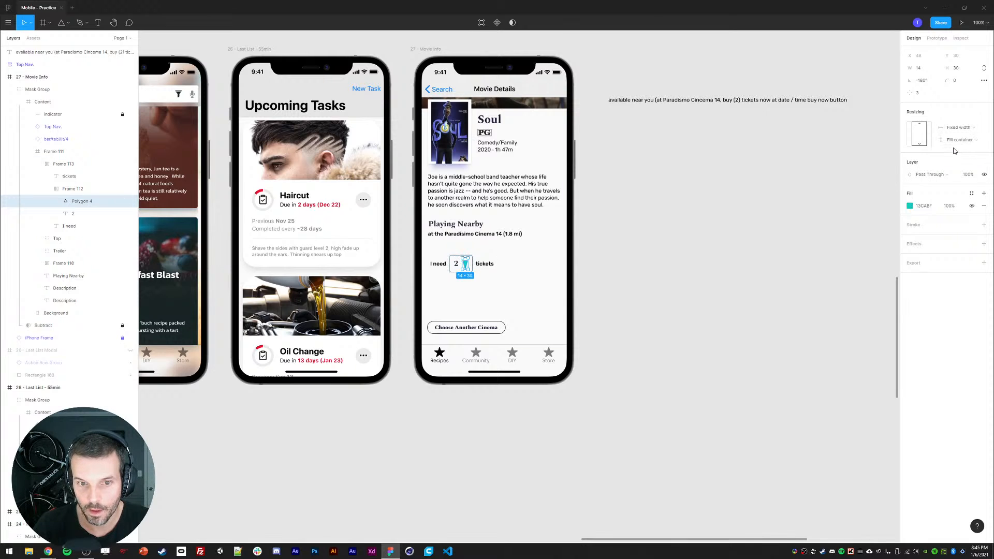
{"action": "left_click", "coordinate": [959, 128]}
{"action": "left_click", "coordinate": [955, 140]}
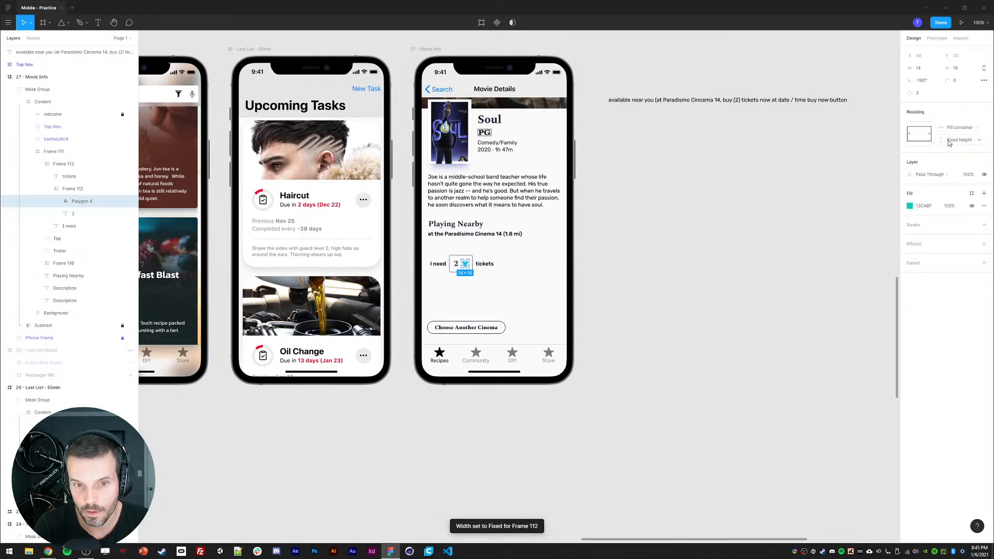
{"action": "left_click", "coordinate": [742, 264]}
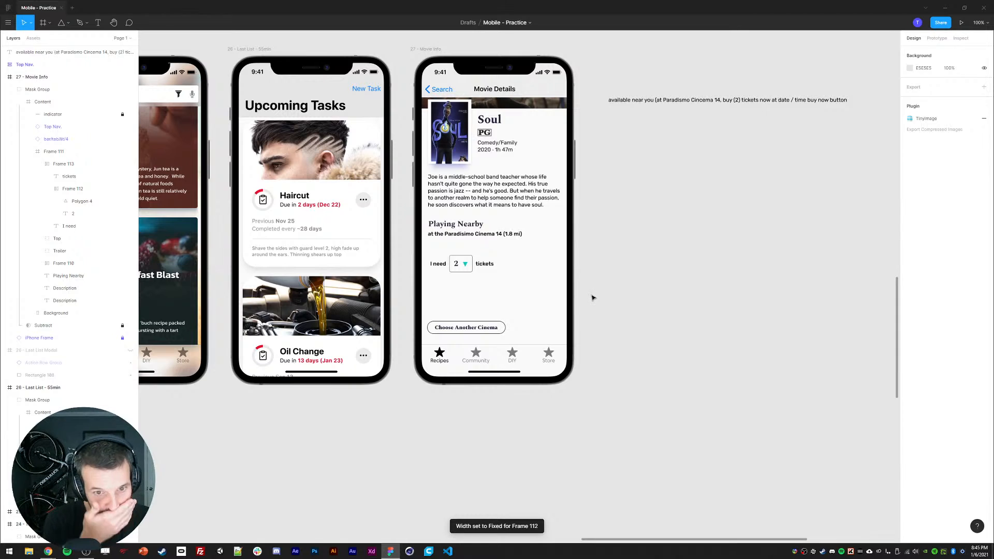
Step: Nudge the triangle to the right inside the quantity box
{"action": "left_click", "coordinate": [465, 265]}
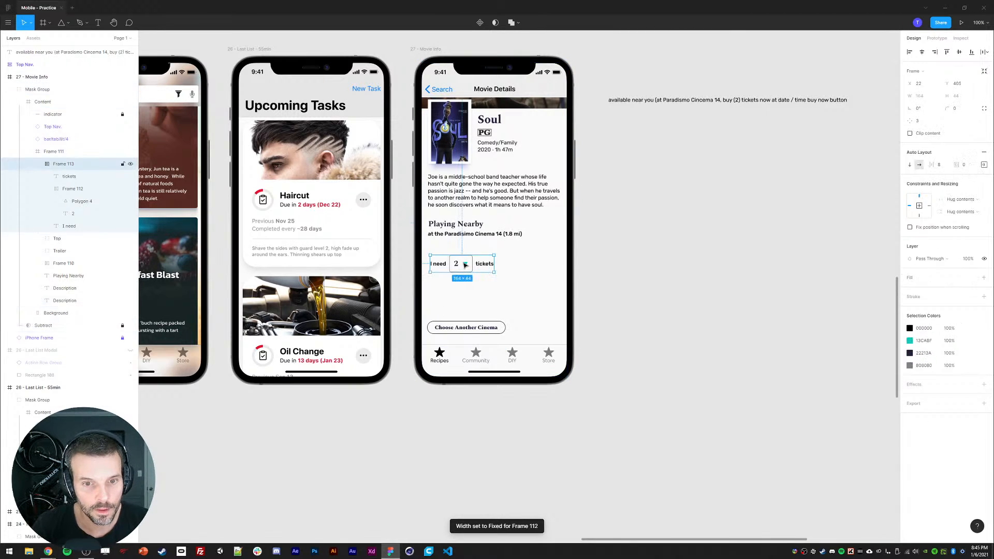
{"action": "double_click", "coordinate": [466, 264]}
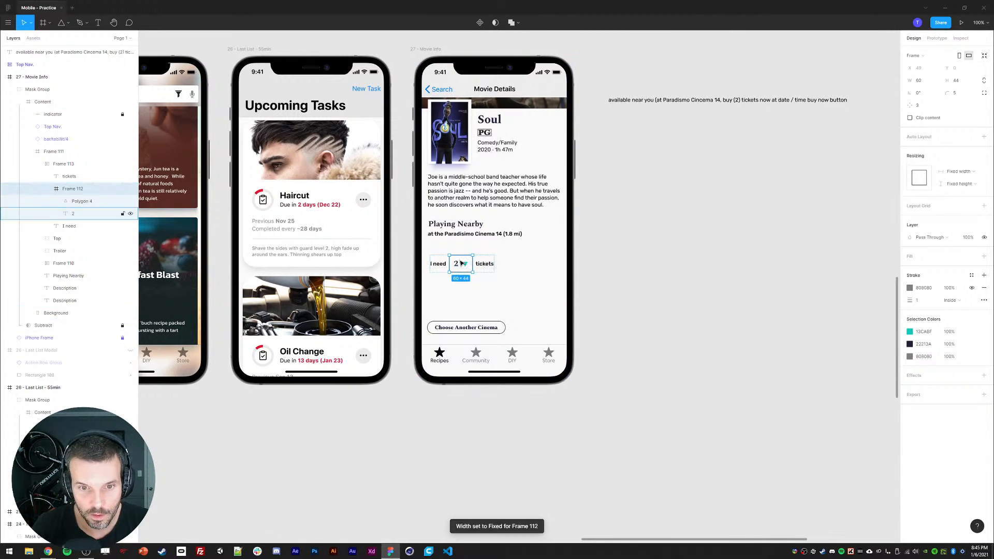
{"action": "key", "text": "Escape"}
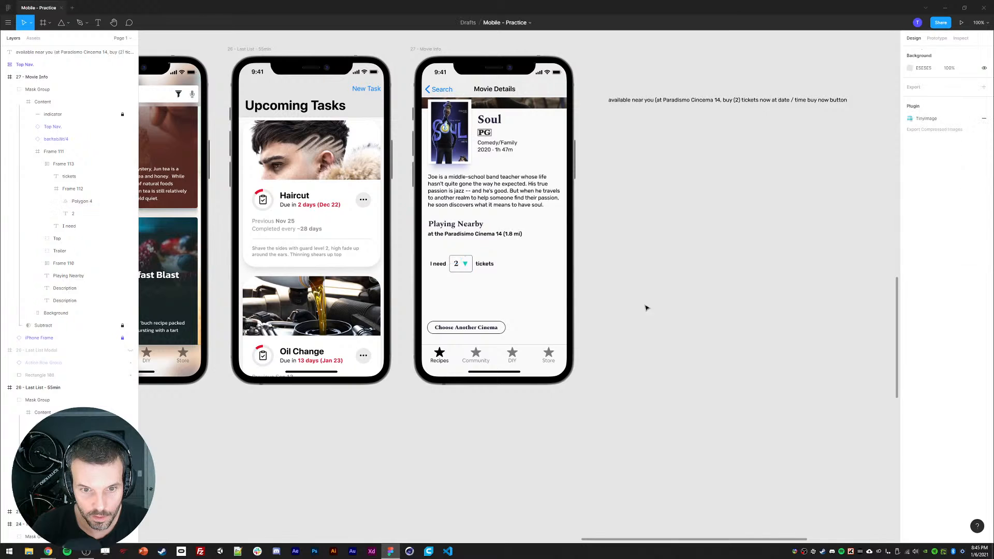
{"action": "left_click", "coordinate": [464, 264], "text": "ctrl"}
{"action": "key", "text": "shift+Right"}
{"action": "left_click", "coordinate": [457, 258], "text": "ctrl"}
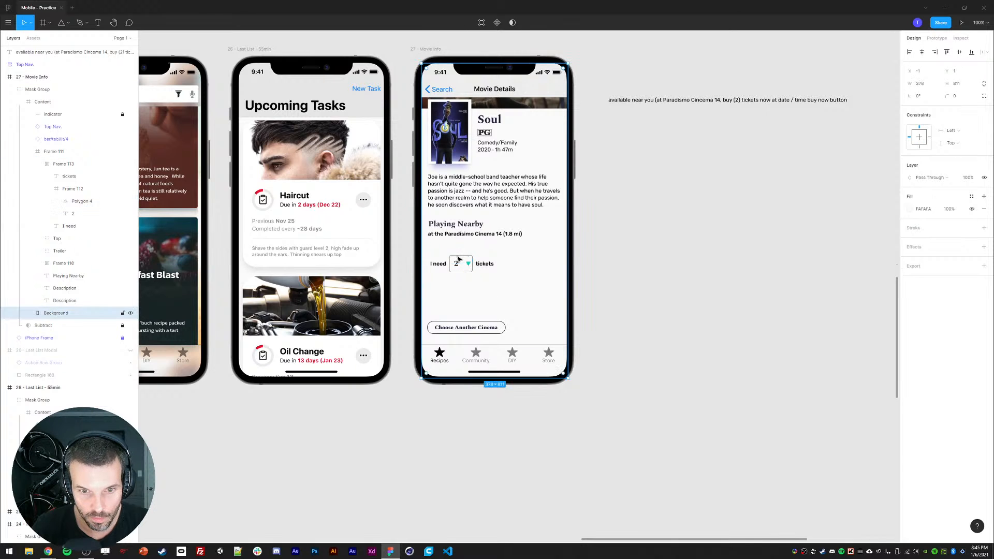
{"action": "left_click", "coordinate": [637, 269]}
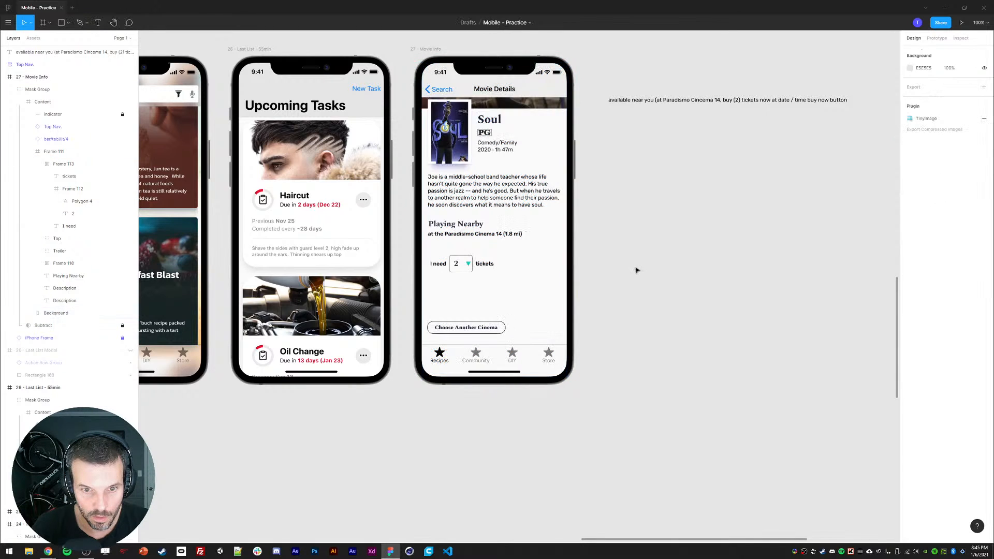
Step: Resize the triangle to about 14 × 12 and constrain it to the right of the box
{"action": "left_click", "coordinate": [468, 264], "text": "ctrl"}
{"action": "left_click", "coordinate": [66, 190]}
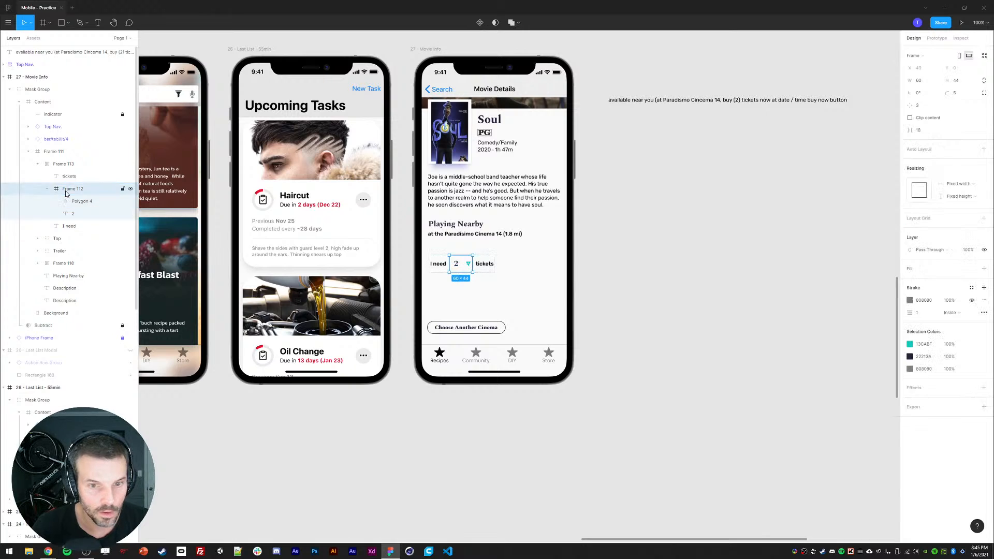
{"action": "left_click", "coordinate": [468, 264]}
{"action": "left_click", "coordinate": [932, 84]}
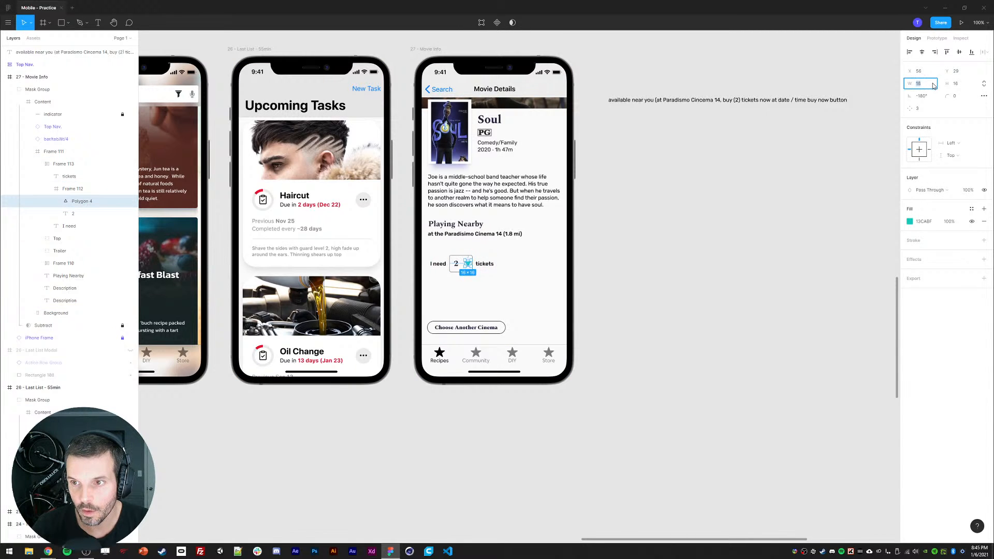
{"action": "left_click", "coordinate": [927, 155]}
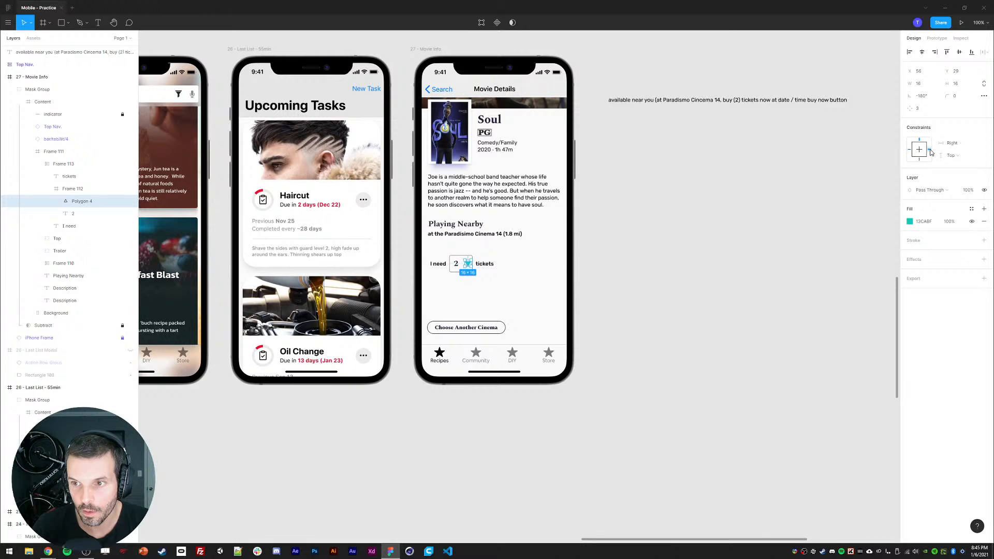
{"action": "key", "text": "Return"}
{"action": "key", "text": "Escape"}
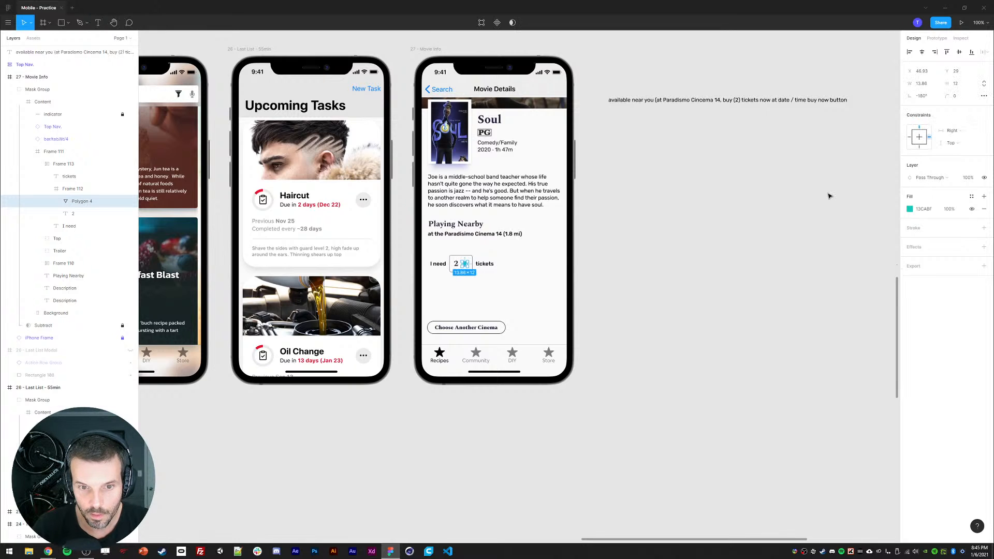
Step: Widen the quantity box to about 66 px
{"action": "left_click", "coordinate": [749, 280]}
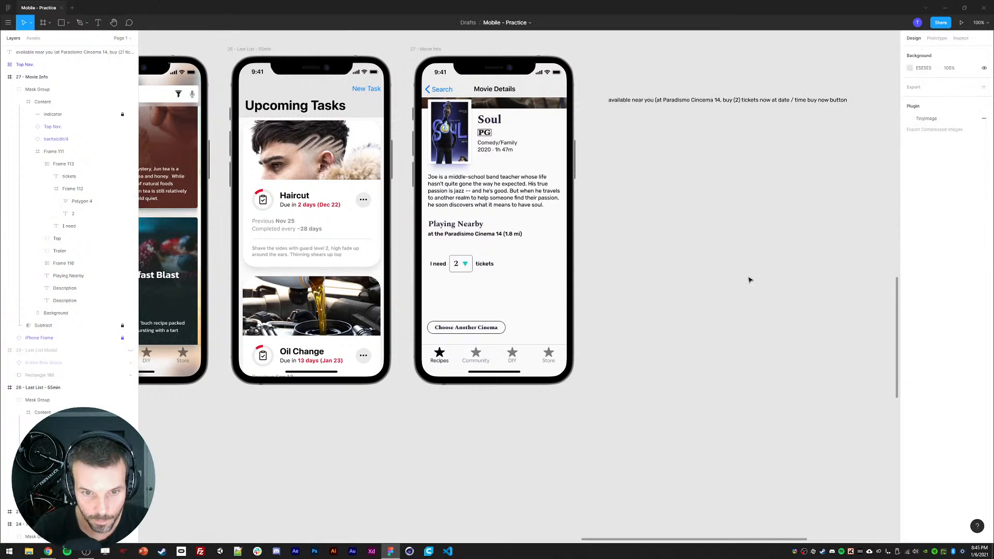
{"action": "left_click", "coordinate": [457, 264], "text": "ctrl"}
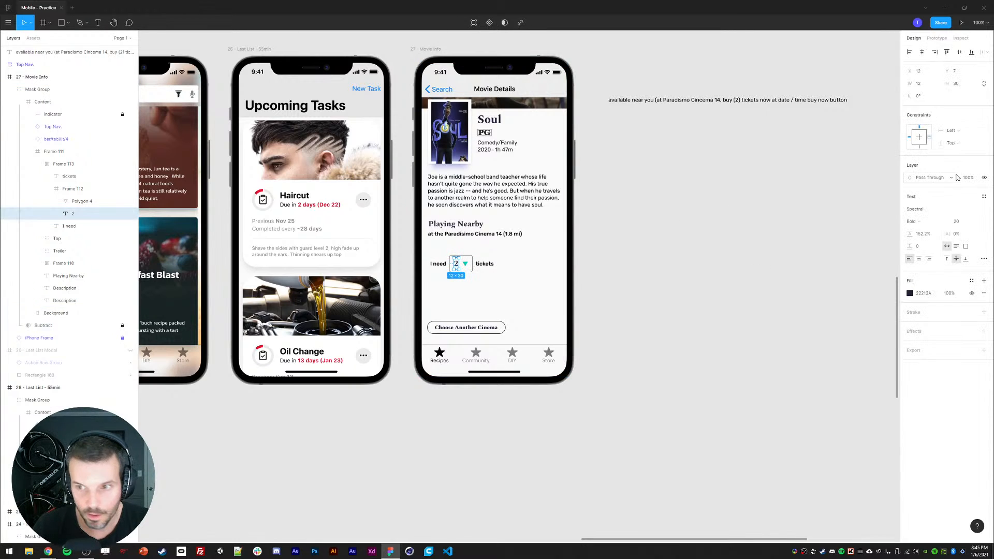
{"action": "left_click", "coordinate": [77, 188]}
{"action": "left_click_drag", "start_coordinate": [473, 264], "coordinate": [475, 263]}
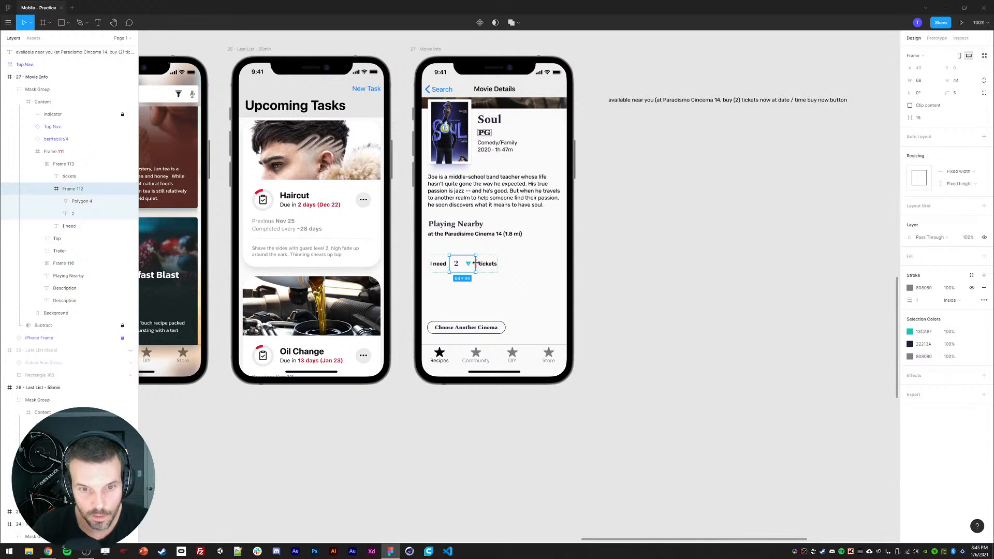
Step: Nudge the number 2 three pixels to the right
{"action": "left_click", "coordinate": [659, 268]}
{"action": "left_click", "coordinate": [456, 265], "text": "ctrl"}
{"action": "key", "text": "Right"}
{"action": "key", "text": "Right"}
{"action": "key", "text": "Right"}
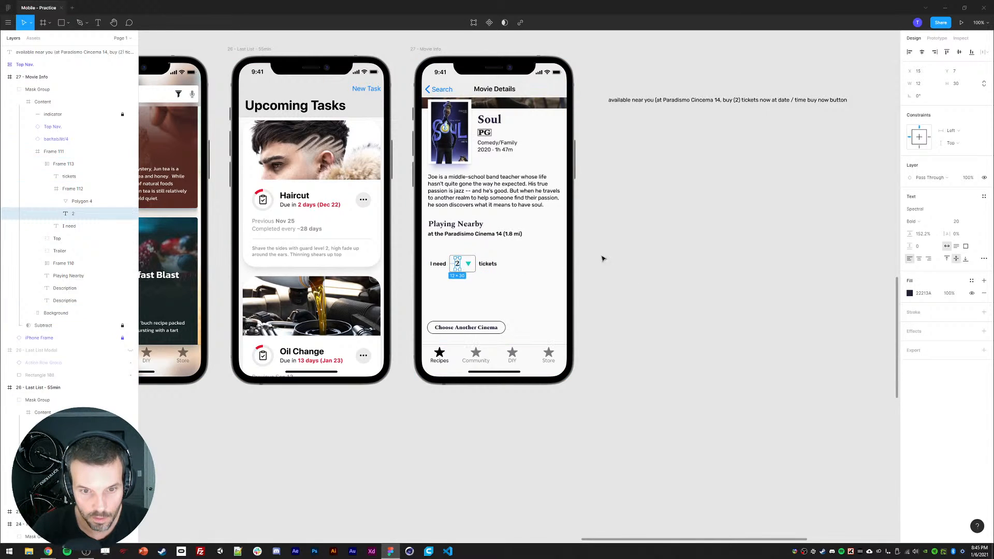
{"action": "left_click", "coordinate": [604, 258]}
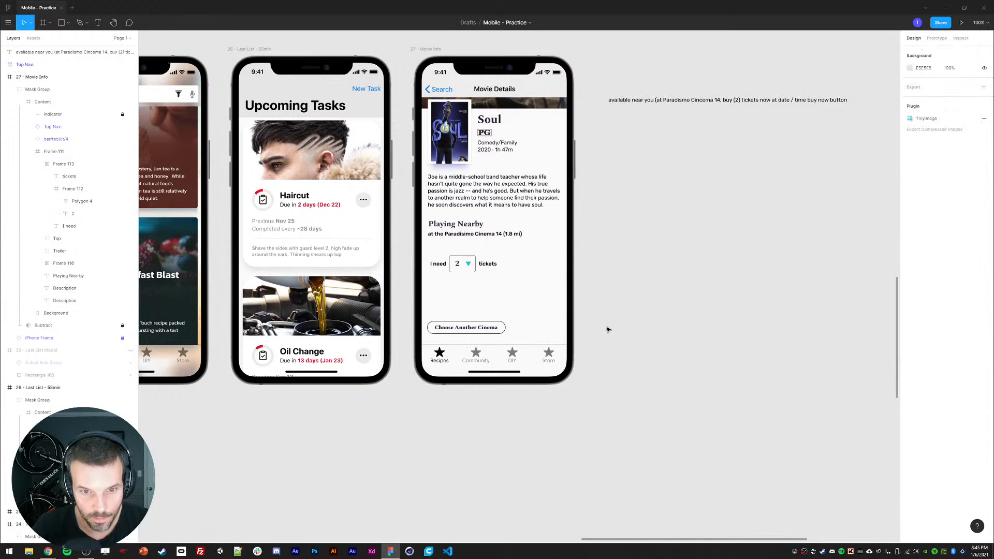
Step: Move the whole ticket row up about 20 px
{"action": "double_click", "coordinate": [442, 266]}
{"action": "double_click", "coordinate": [443, 266]}
{"action": "double_click", "coordinate": [442, 266]}
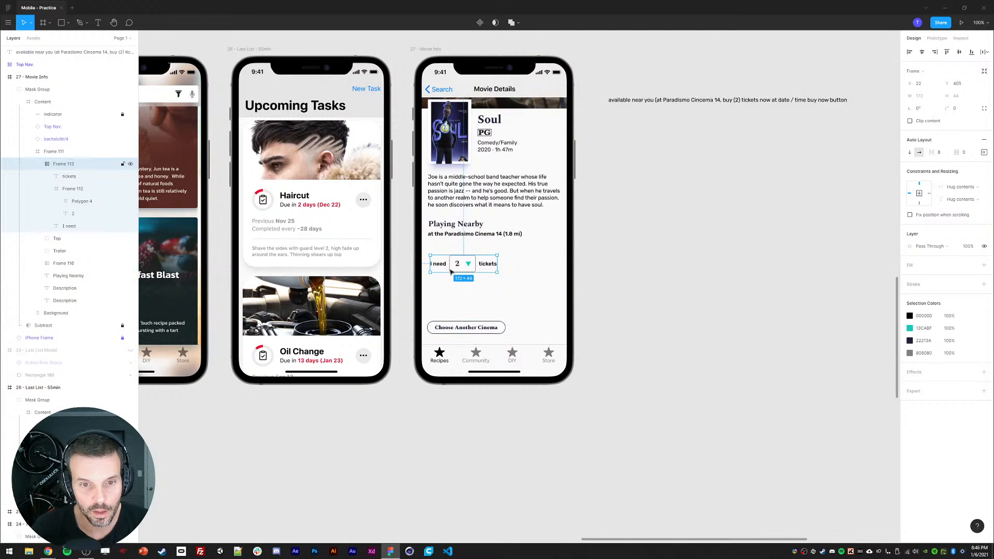
{"action": "left_click_drag", "start_coordinate": [660, 244], "coordinate": [653, 249]}
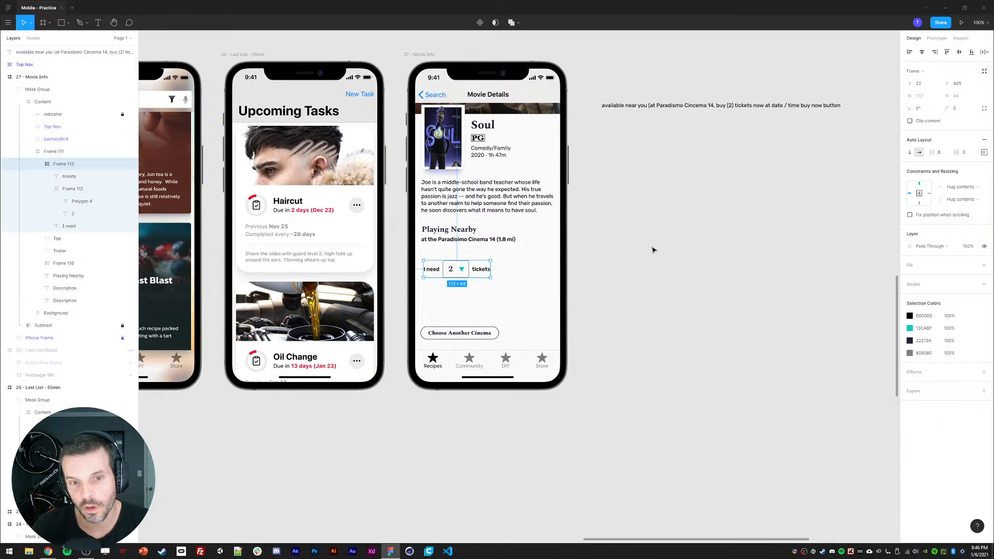
{"action": "key", "text": "shift+Up"}
{"action": "key", "text": "shift+Up"}
{"action": "key", "text": "shift+Up"}
{"action": "key", "text": "shift+Up"}
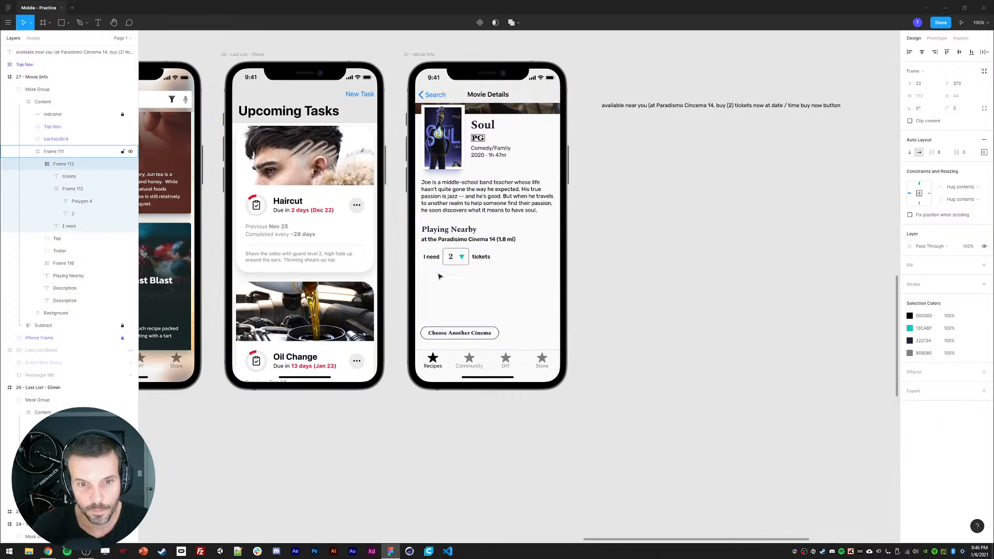
{"action": "key", "text": "shift+Down"}
{"action": "left_click", "coordinate": [647, 266]}
Step: Delete the tickets label and undo the deletion
{"action": "left_click", "coordinate": [482, 262], "text": "ctrl"}
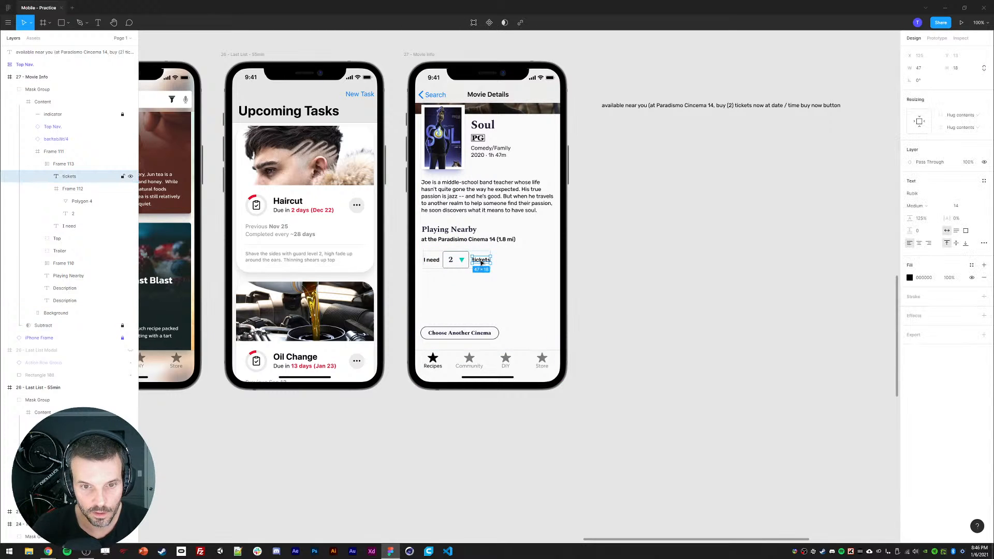
{"action": "key", "text": "Delete"}
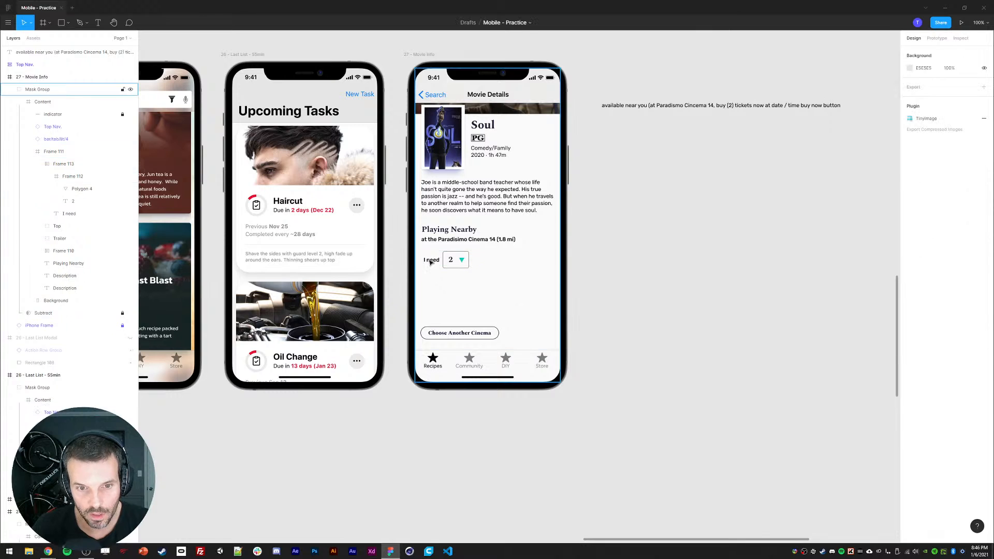
{"action": "key", "text": "ctrl+z"}
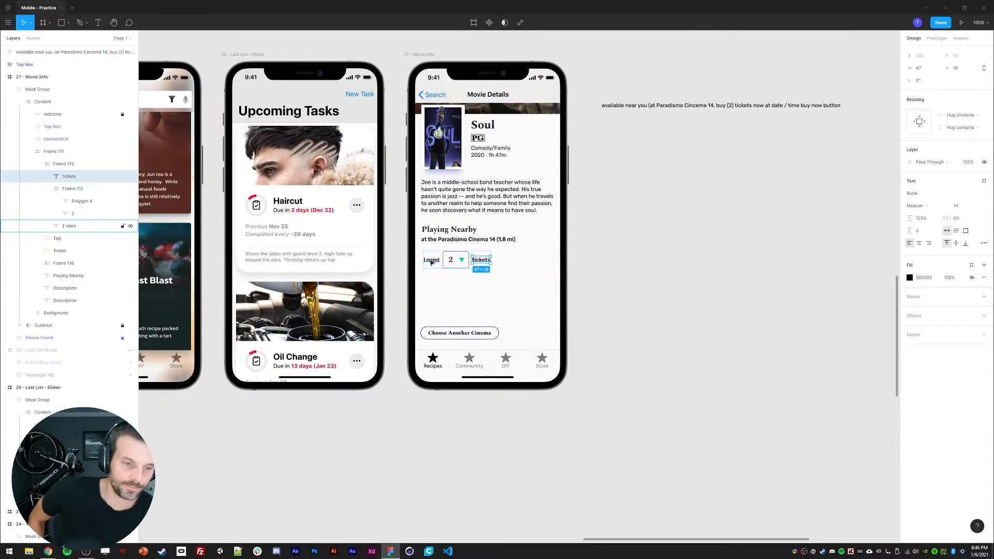
Step: Enlarge the font size of the 'I need' and 'tickets' labels by three steps
{"action": "left_click", "coordinate": [437, 261], "text": "ctrl+shift"}
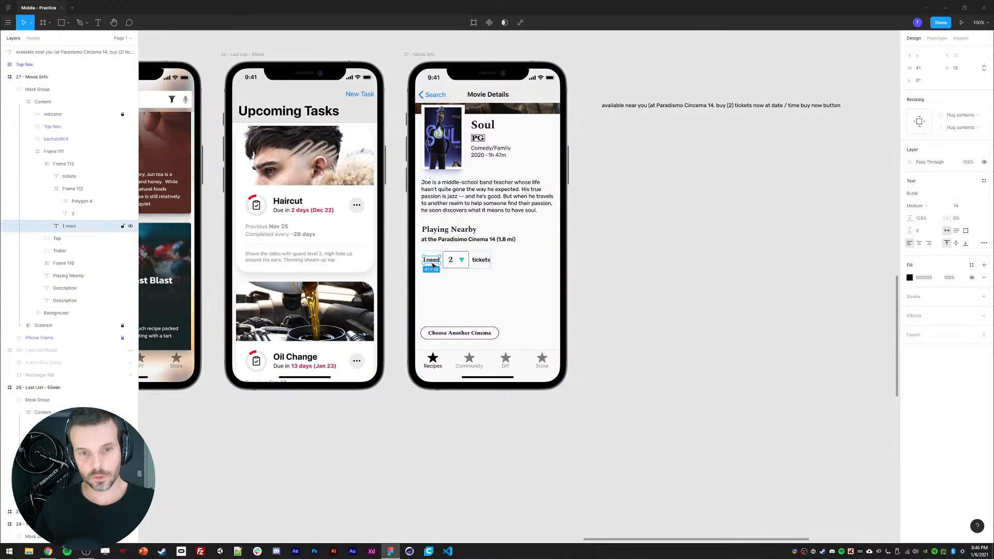
{"action": "left_click", "coordinate": [960, 208]}
{"action": "key", "text": "Up"}
{"action": "key", "text": "Up"}
{"action": "key", "text": "Up"}
{"action": "key", "text": "Up"}
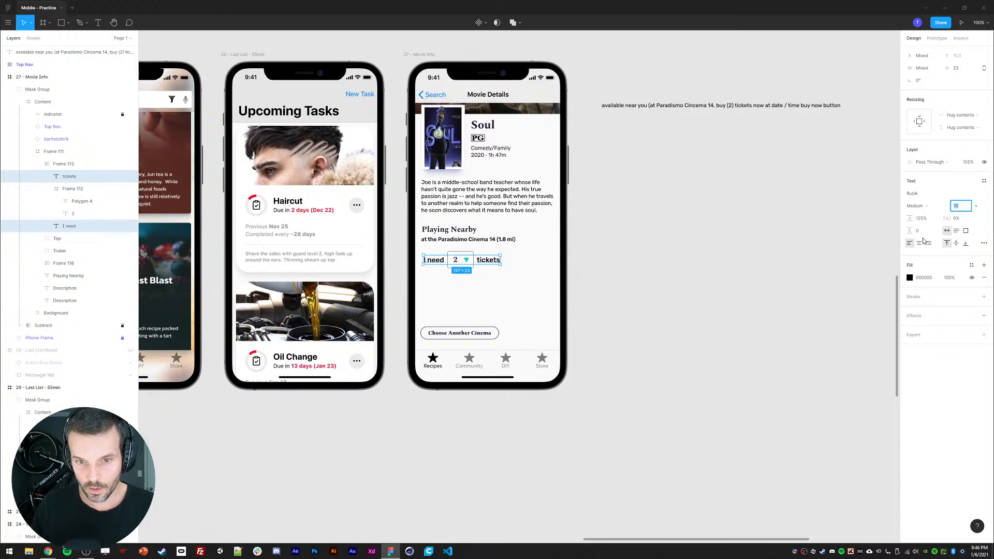
{"action": "left_click", "coordinate": [911, 209]}
{"action": "left_click", "coordinate": [924, 206]}
{"action": "left_click", "coordinate": [765, 297]}
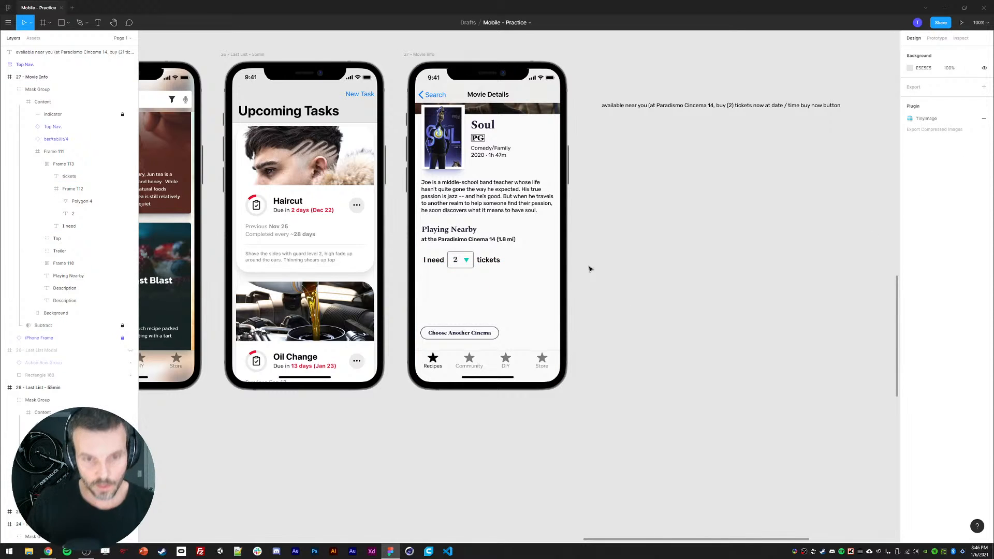
Step: Draw a rectangle about 337 × 276 over the Playing Nearby section and set its corner radius to 8
{"action": "left_click_drag", "start_coordinate": [477, 256], "coordinate": [467, 245]}
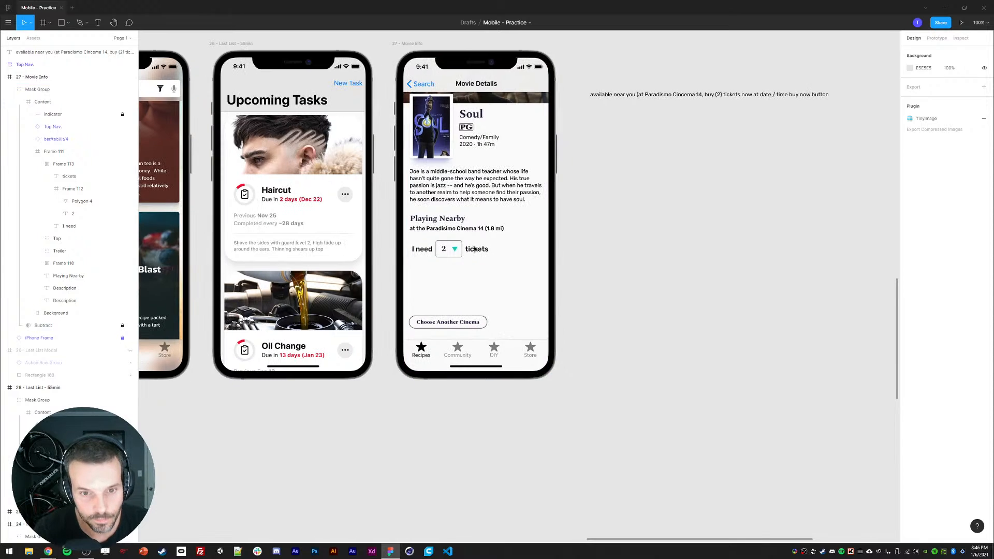
{"action": "key", "text": "r"}
{"action": "mouse_move", "coordinate": [411, 215]}
{"action": "left_mouse_down"}
{"action": "mouse_move", "coordinate": [419, 249]}
{"action": "mouse_move", "coordinate": [542, 322]}
{"action": "left_mouse_up"}
{"action": "left_click", "coordinate": [956, 97]}
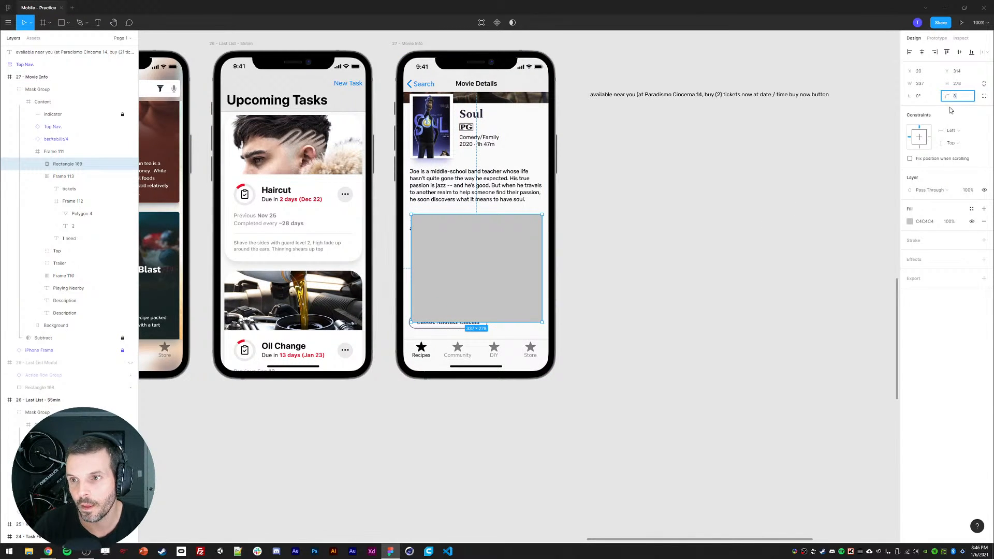
{"action": "key", "text": "Return"}
Step: Replace the rectangle's fill with a grey A6A6A6 stroke
{"action": "left_click", "coordinate": [984, 221]}
{"action": "left_click", "coordinate": [984, 228]}
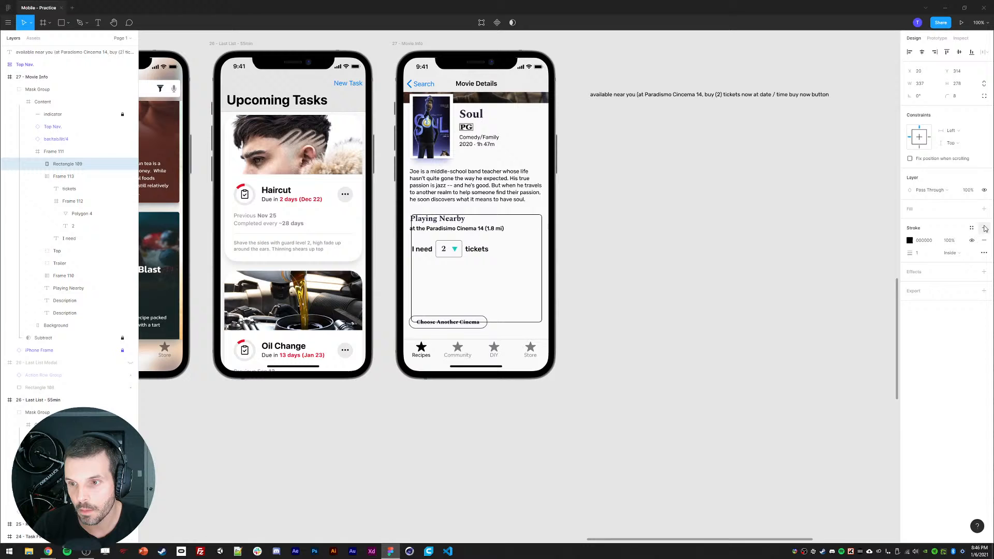
{"action": "left_click", "coordinate": [910, 242]}
{"action": "left_click_drag", "start_coordinate": [823, 282], "coordinate": [780, 285]}
{"action": "left_click", "coordinate": [893, 241]}
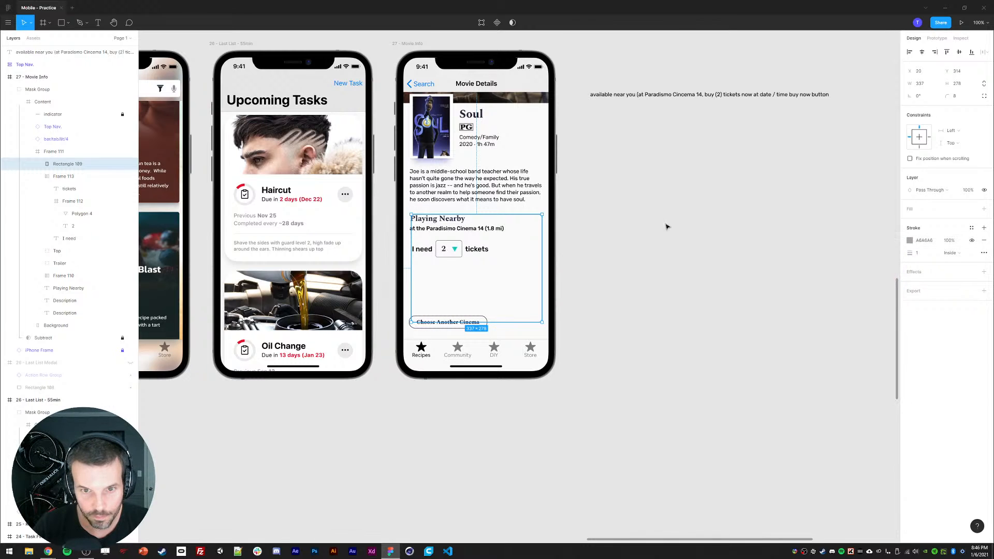
Step: Group the Playing Nearby heading, location text, ticket selector and Choose Another Cinema button together
{"action": "scroll", "coordinate": [667, 226], "scroll_direction": "left", "scroll_amount": 1}
{"action": "left_click", "coordinate": [37, 176]}
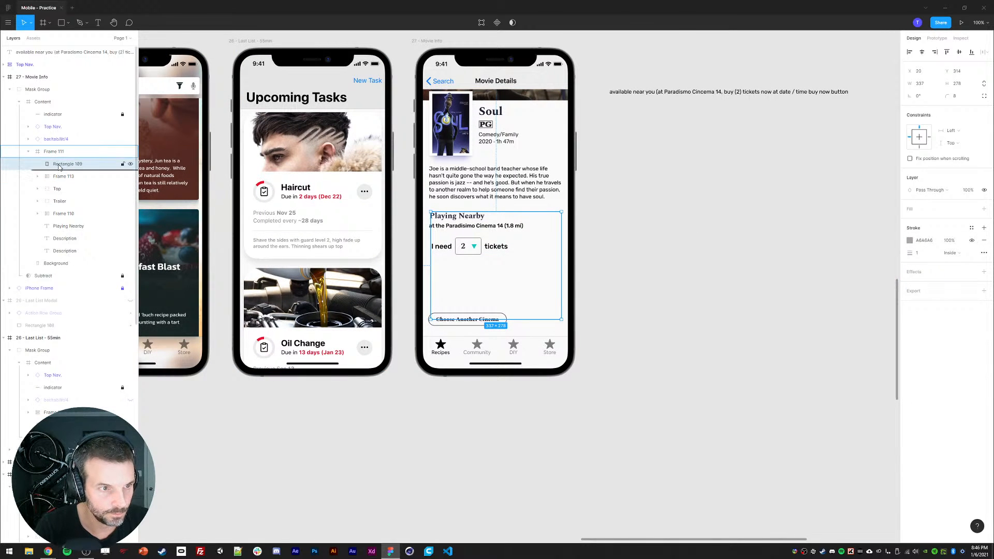
{"action": "left_click", "coordinate": [441, 221]}
{"action": "left_click", "coordinate": [441, 226], "text": "shift"}
{"action": "left_click", "coordinate": [444, 246], "text": "shift"}
{"action": "left_click", "coordinate": [455, 319], "text": "shift"}
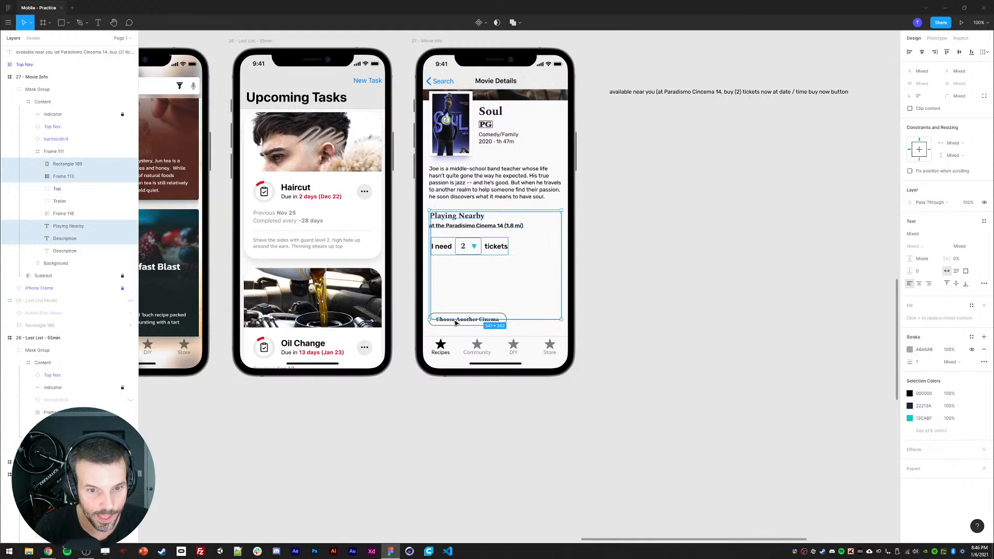
{"action": "left_click", "coordinate": [497, 301]}
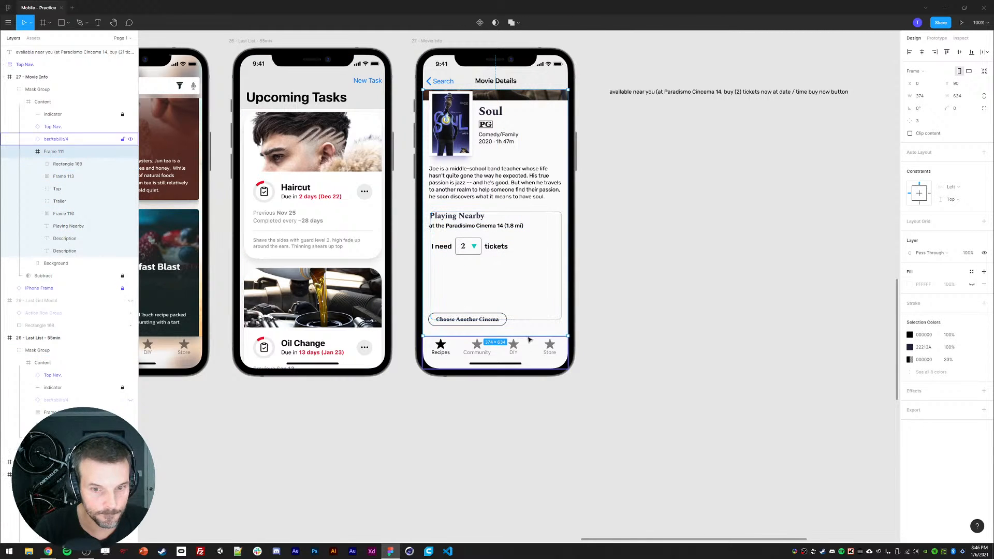
{"action": "double_click", "coordinate": [493, 324]}
{"action": "left_click", "coordinate": [64, 214]}
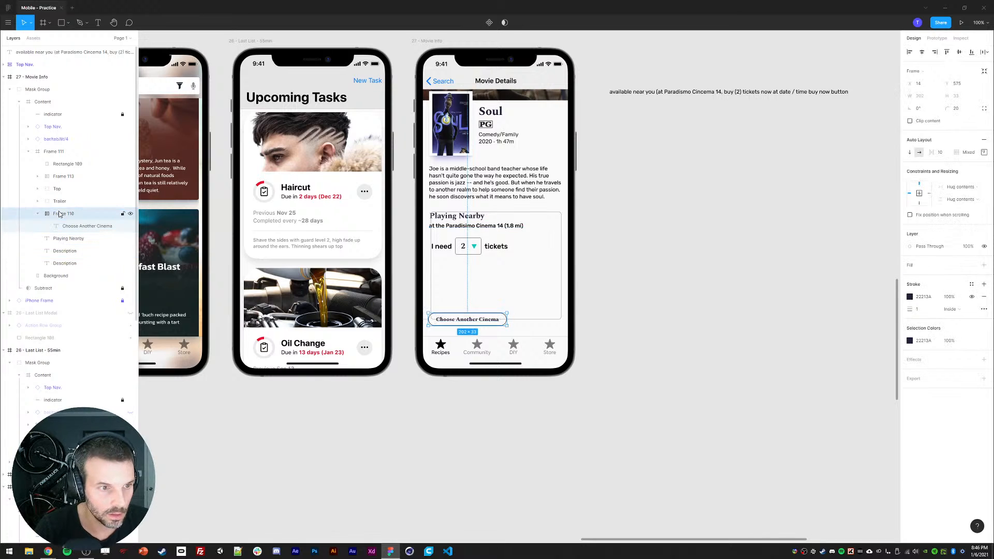
{"action": "left_click", "coordinate": [444, 248], "text": "shift"}
{"action": "left_click", "coordinate": [446, 227], "text": "shift"}
{"action": "left_click", "coordinate": [446, 220], "text": "shift"}
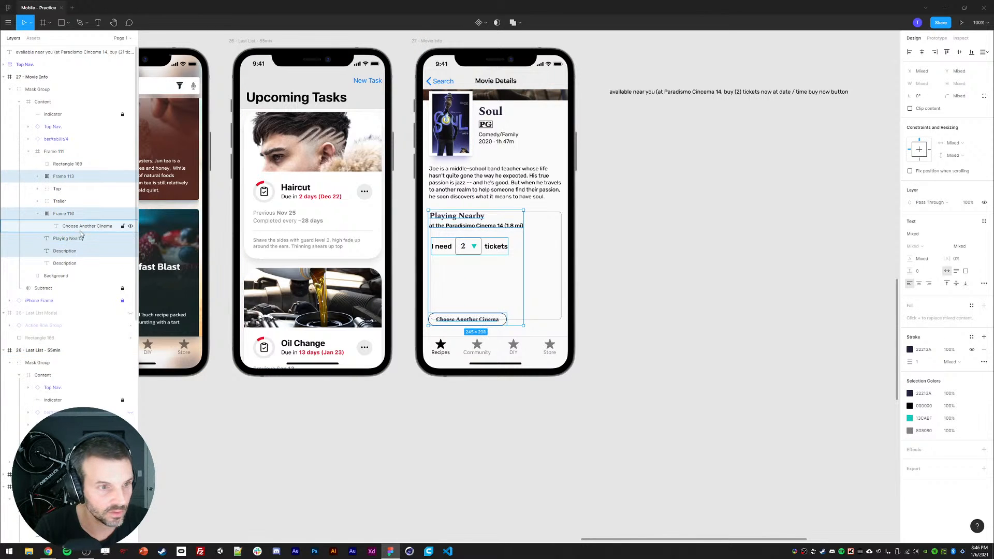
{"action": "left_click", "coordinate": [39, 214]}
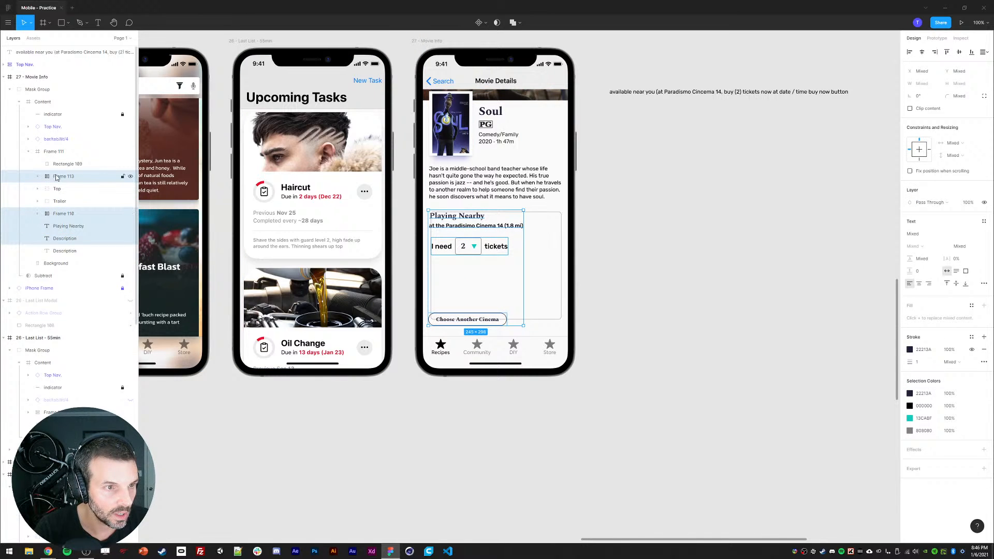
{"action": "left_click_drag", "start_coordinate": [57, 177], "coordinate": [58, 167]}
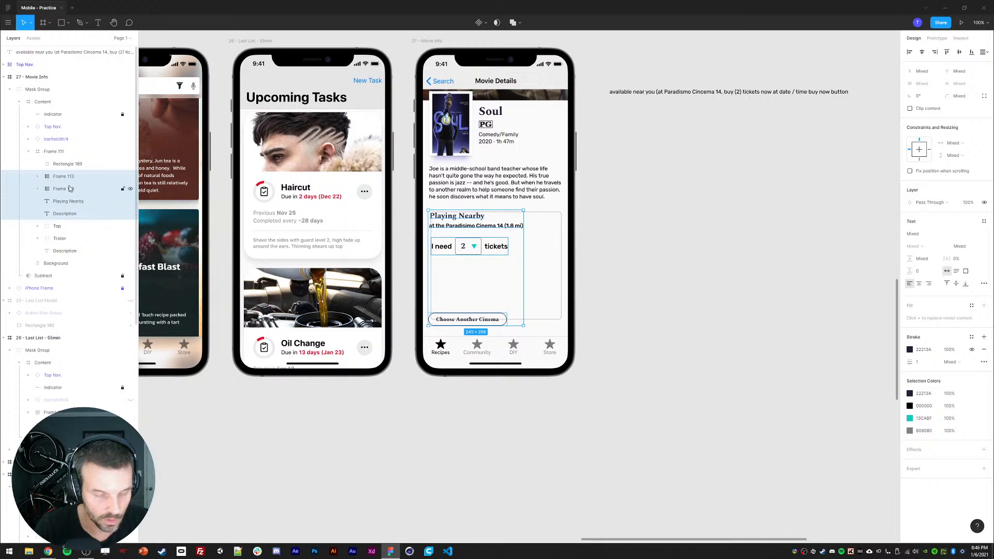
{"action": "key", "text": "ctrl+g"}
Step: Move the outlined rectangle into the new Playing Nearby group
{"action": "left_click", "coordinate": [60, 163]}
{"action": "left_click_drag", "start_coordinate": [58, 168], "coordinate": [72, 208]}
{"action": "left_click", "coordinate": [57, 165]}
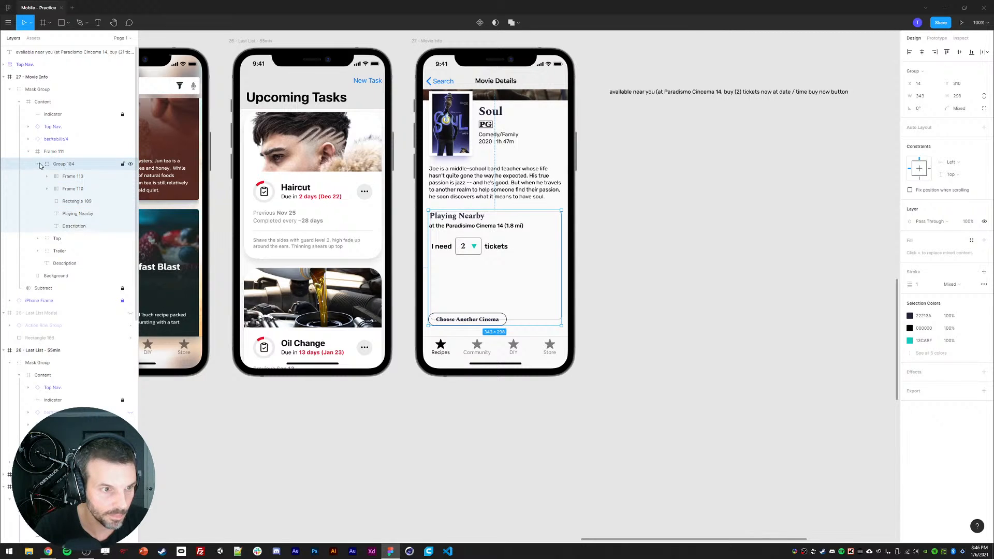
Step: Rename the cinema location text layer to Location
{"action": "left_click", "coordinate": [73, 228]}
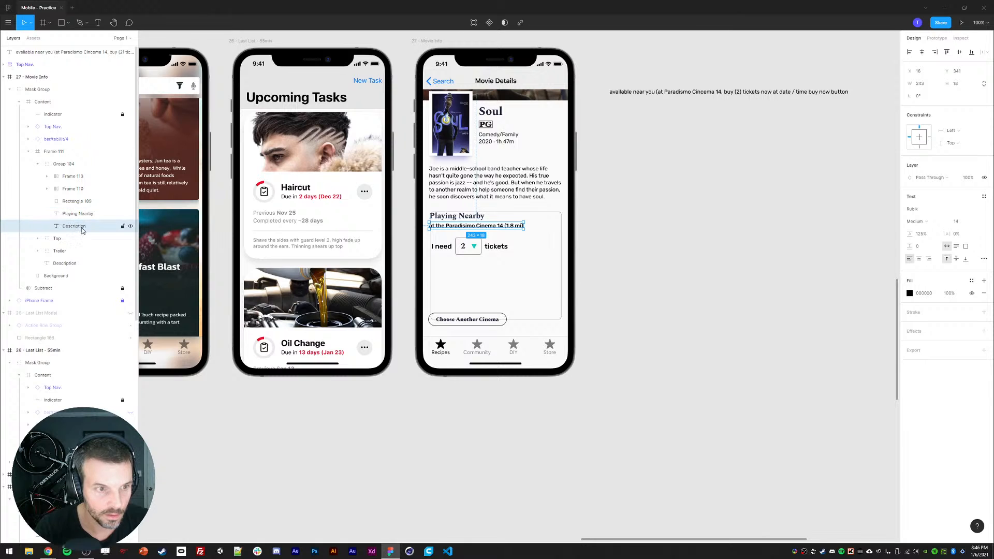
{"action": "double_click", "coordinate": [70, 227]}
{"action": "type", "text": "K"}
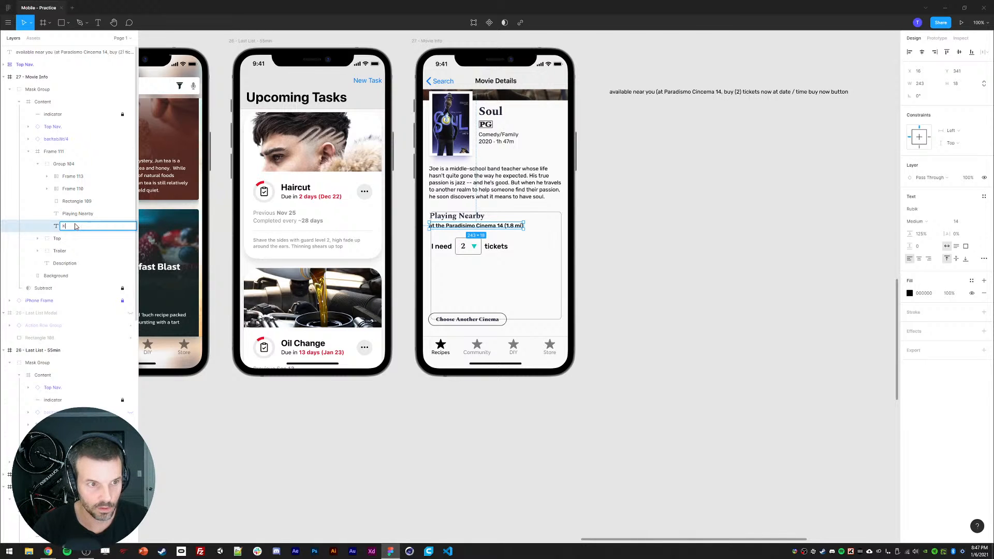
{"action": "type", "text": "o"}
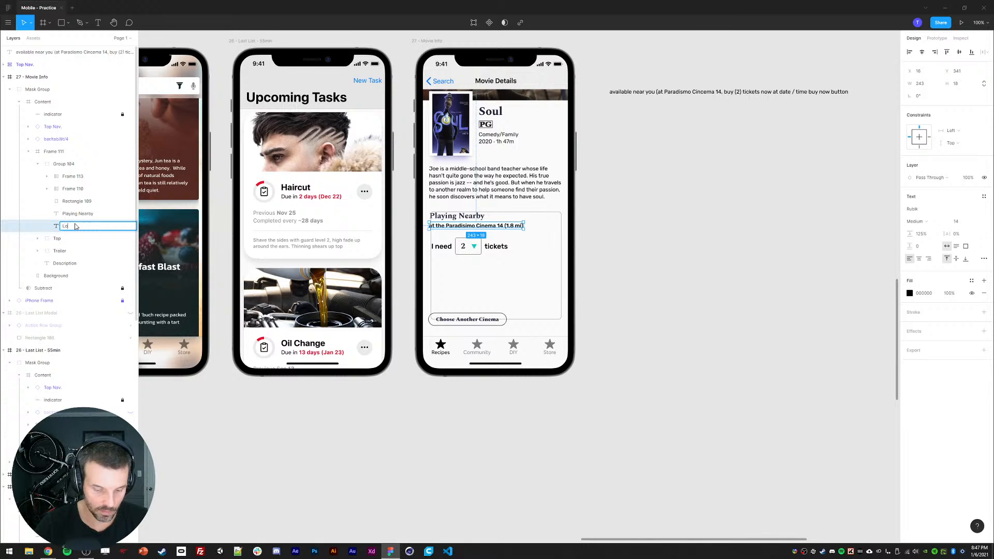
{"action": "type", "text": "cation"}
{"action": "key", "text": "Return"}
Step: Nudge the heading, location, ticket selector and button inward to add padding inside the card outline
{"action": "left_click", "coordinate": [575, 292]}
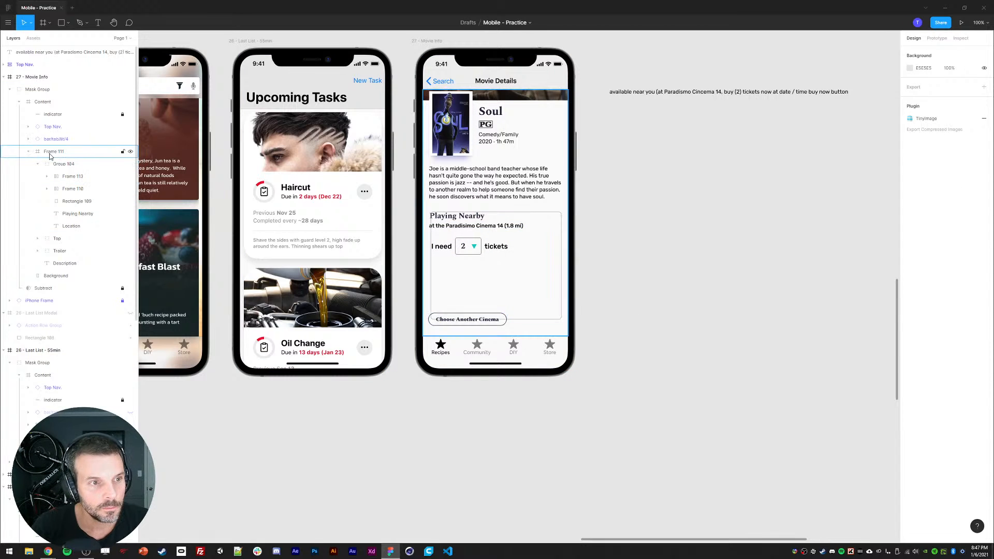
{"action": "left_click", "coordinate": [445, 216], "text": "ctrl"}
{"action": "left_click", "coordinate": [439, 226], "text": "shift"}
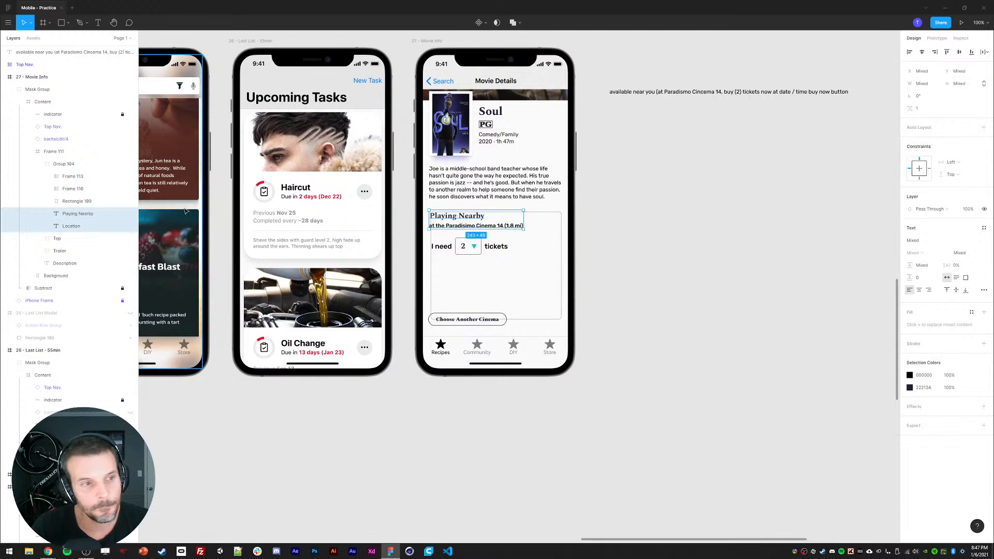
{"action": "left_click_drag", "start_coordinate": [67, 202], "coordinate": [69, 231]}
{"action": "left_click", "coordinate": [71, 214]}
{"action": "left_click", "coordinate": [70, 192], "text": "shift"}
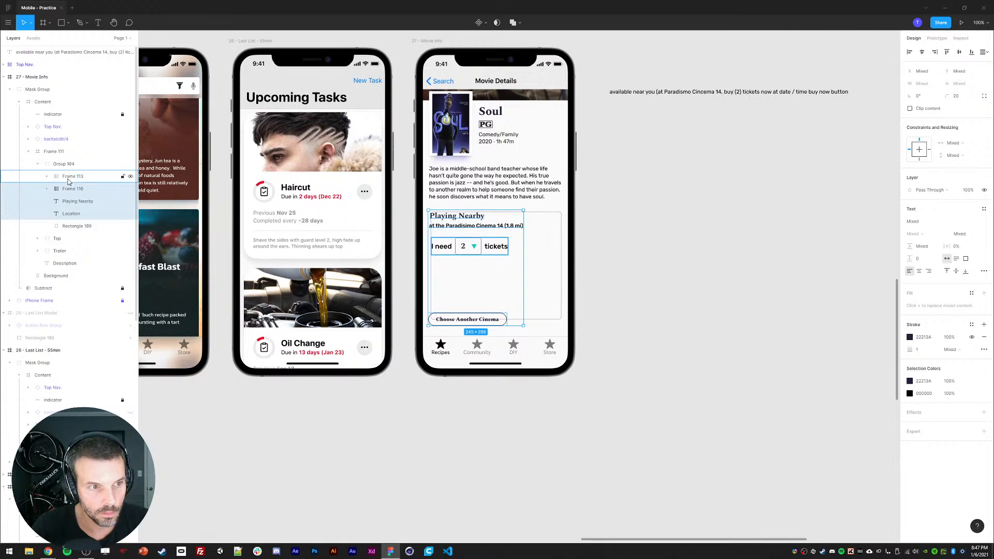
{"action": "left_click", "coordinate": [70, 178], "text": "shift"}
{"action": "key", "text": "shift+Right"}
{"action": "key", "text": "Left"}
{"action": "key", "text": "Left"}
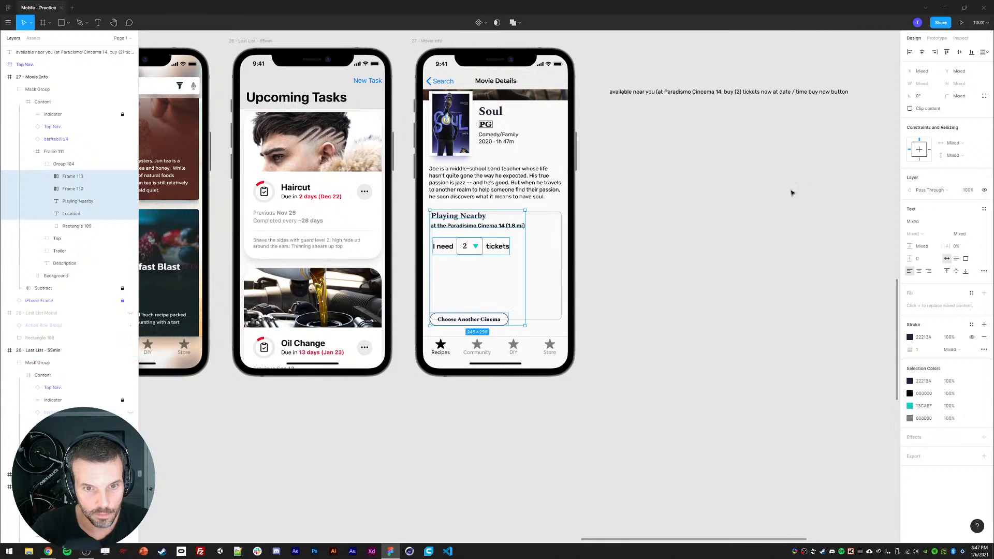
{"action": "left_click", "coordinate": [910, 53]}
{"action": "key", "text": "Right"}
{"action": "key", "text": "Right"}
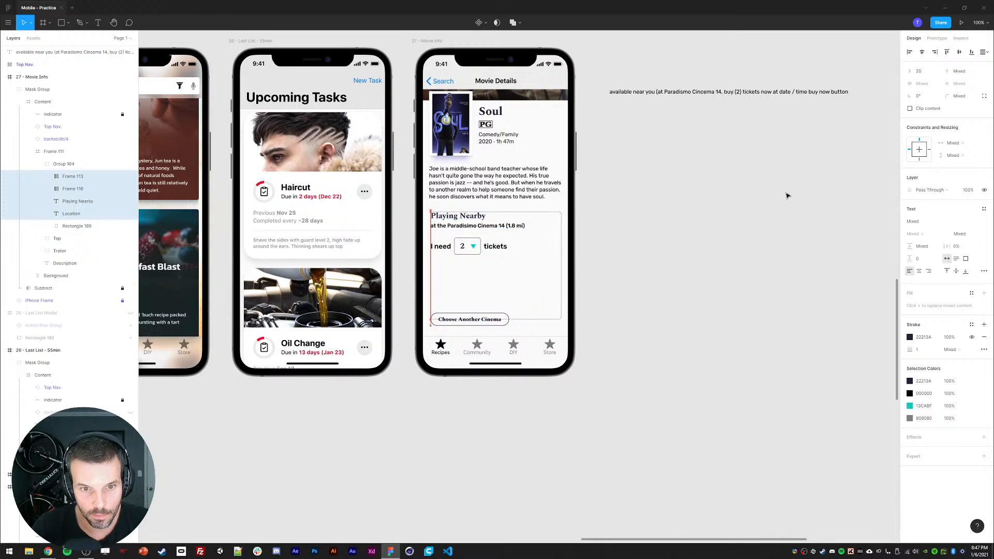
{"action": "key", "text": "Up"}
{"action": "key", "text": "Up"}
{"action": "key", "text": "Left"}
{"action": "key", "text": "shift+Right"}
{"action": "key", "text": "shift+Down"}
{"action": "key", "text": "shift+Right"}
{"action": "key", "text": "shift+Down"}
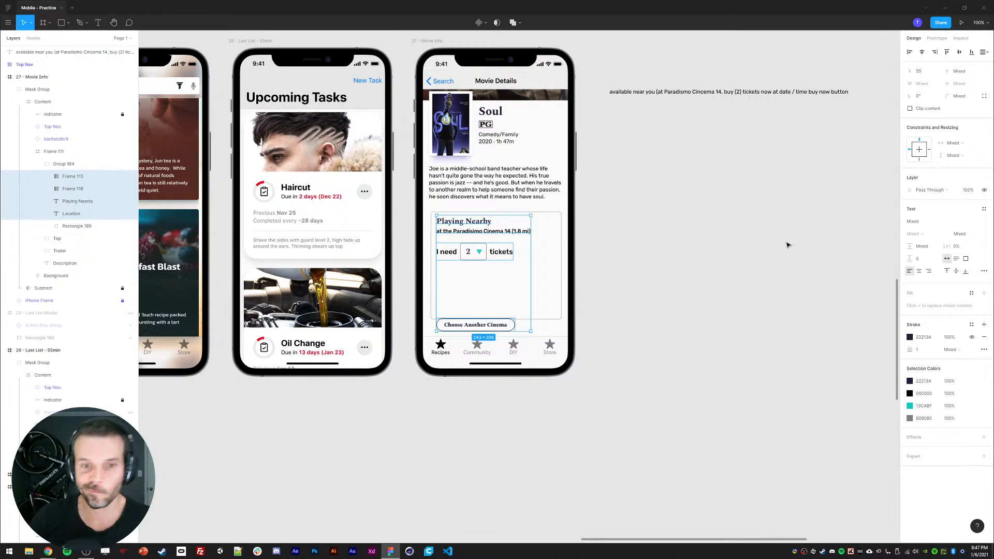
{"action": "left_click", "coordinate": [784, 246]}
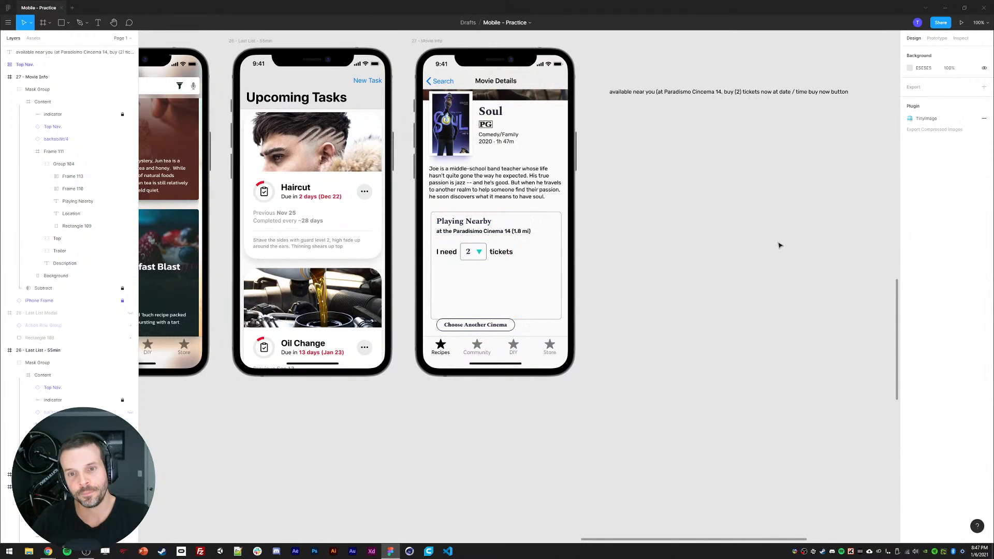
Step: Set the card rectangle's width to 341
{"action": "left_click", "coordinate": [559, 222]}
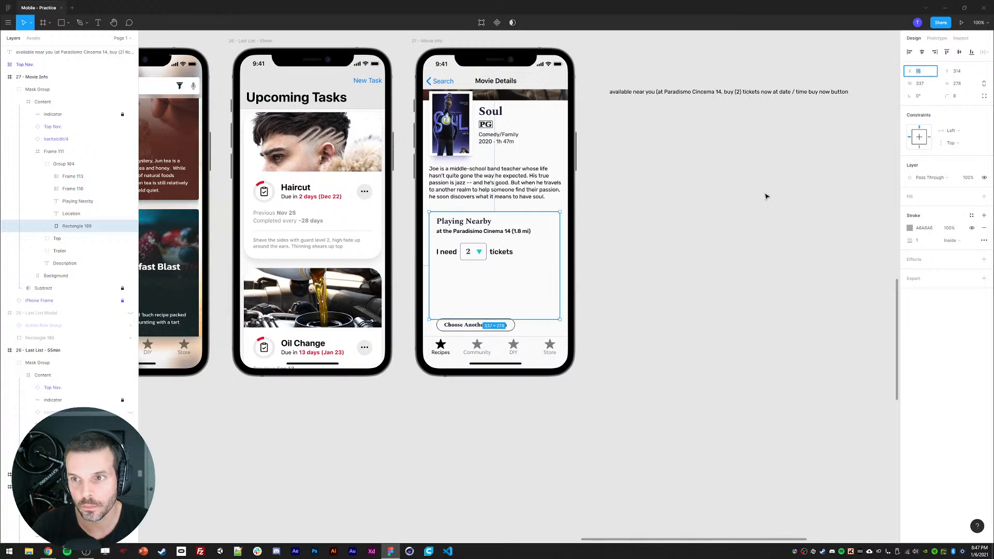
{"action": "left_click", "coordinate": [527, 185]}
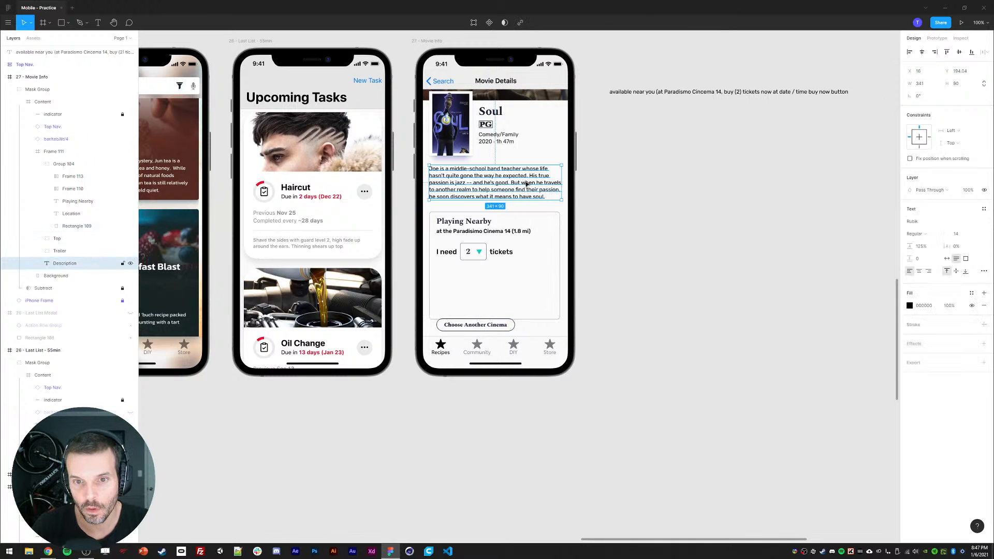
{"action": "left_click", "coordinate": [561, 242]}
{"action": "left_click", "coordinate": [905, 85]}
{"action": "key", "text": "Return"}
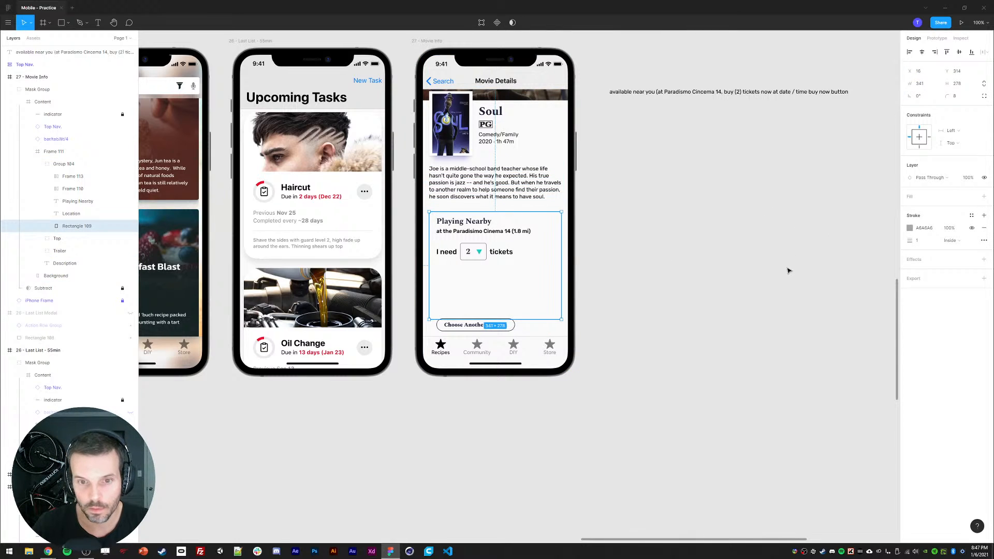
Step: Apply the Haircut card's white fill and drop shadow styling to the Playing Nearby rectangle
{"action": "left_click", "coordinate": [474, 261]}
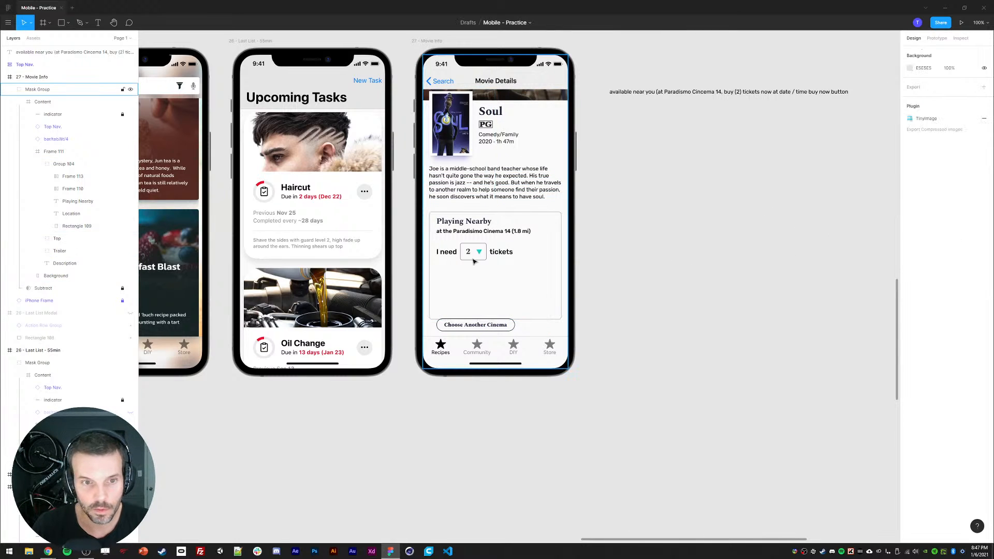
{"action": "left_click", "coordinate": [266, 257]}
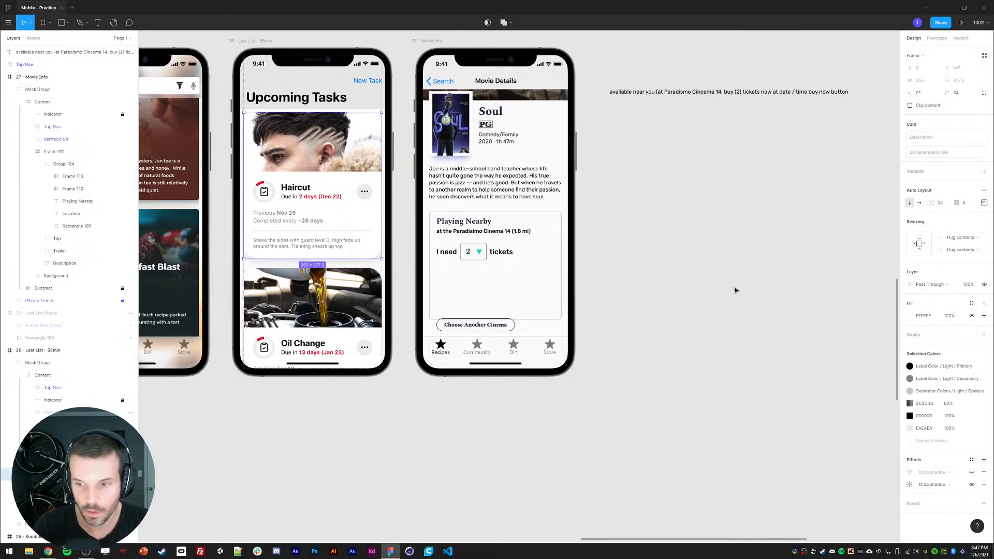
{"action": "left_click", "coordinate": [561, 270]}
{"action": "left_click", "coordinate": [651, 261]}
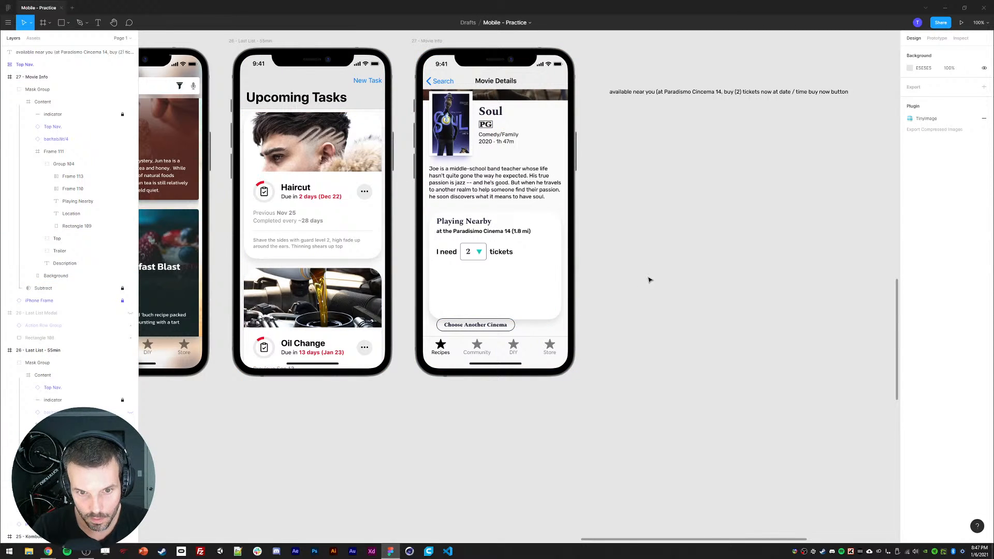
Step: Set the card rectangle's corner radius to 12 and open its drop shadow settings
{"action": "left_click", "coordinate": [563, 274]}
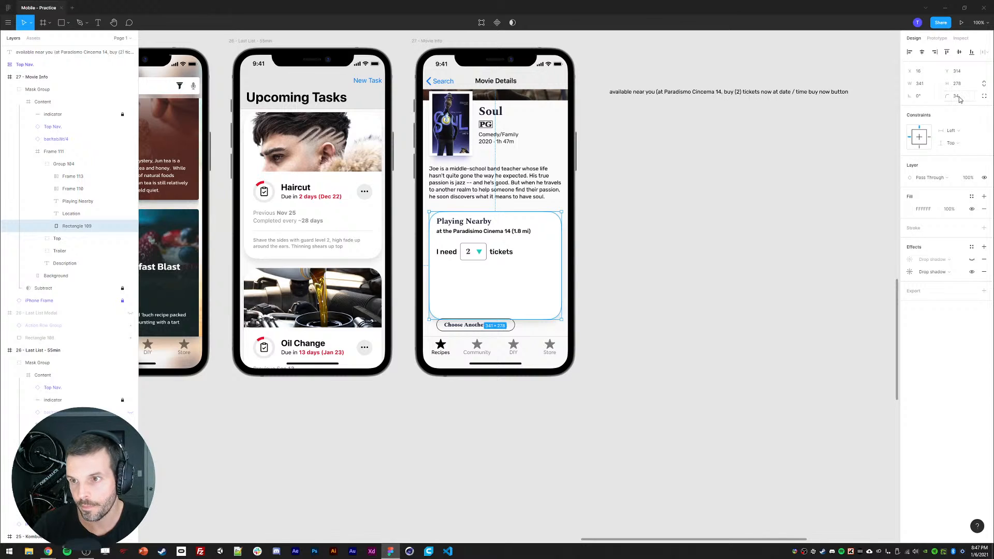
{"action": "left_click", "coordinate": [958, 96]}
{"action": "type", "text": "24"}
{"action": "key", "text": "Return"}
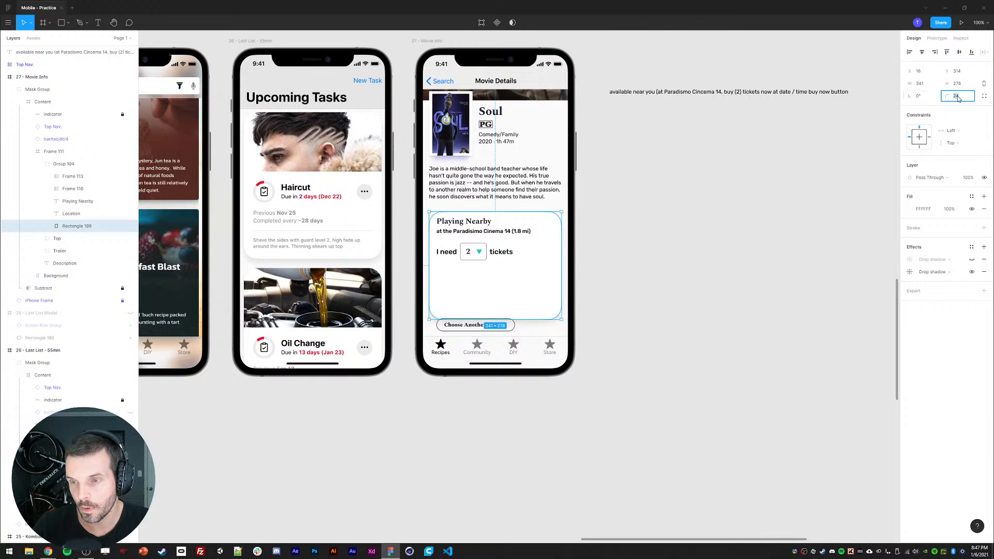
{"action": "left_click", "coordinate": [911, 272]}
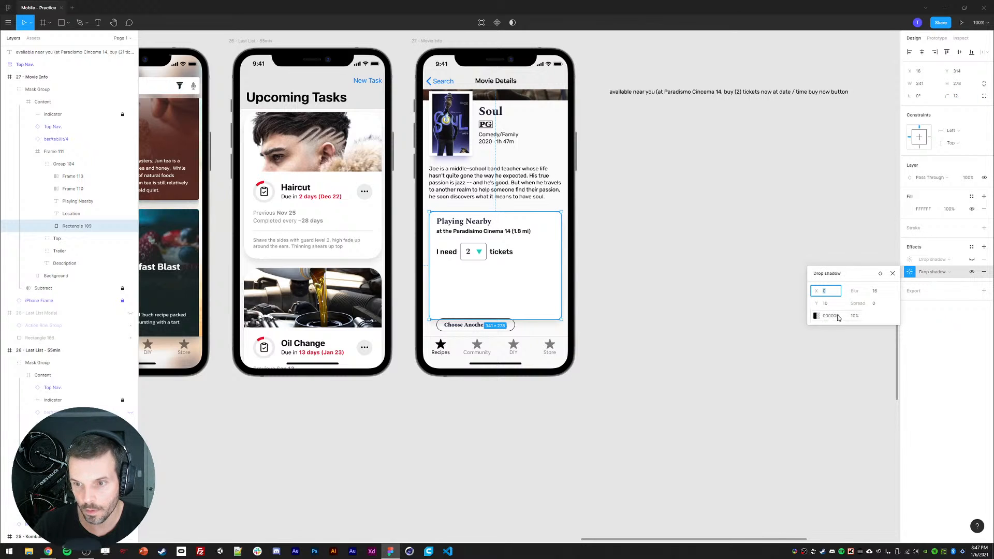
{"action": "left_click", "coordinate": [760, 248]}
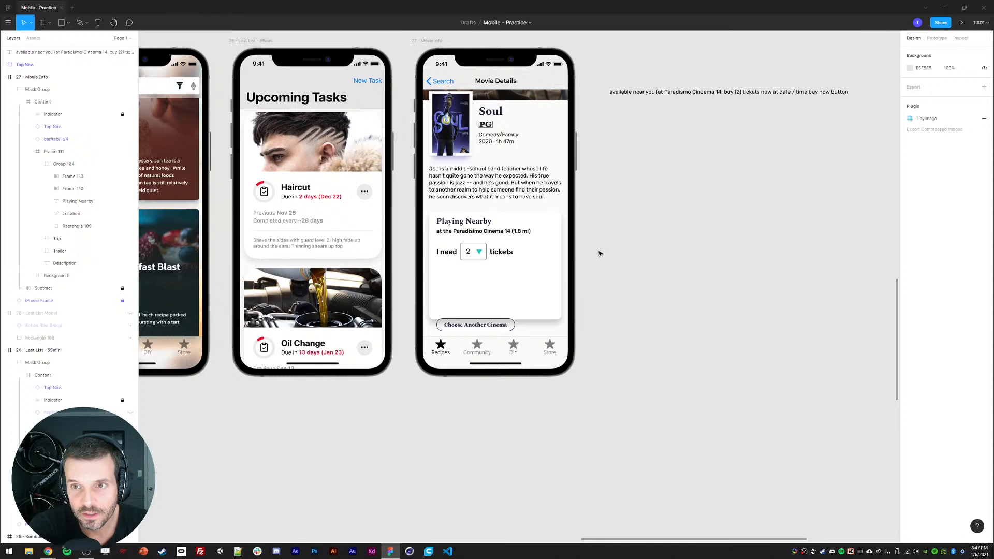
Step: Duplicate the tickets label, move the copy below the ticket row and type on into it
{"action": "left_click", "coordinate": [504, 255], "text": "ctrl"}
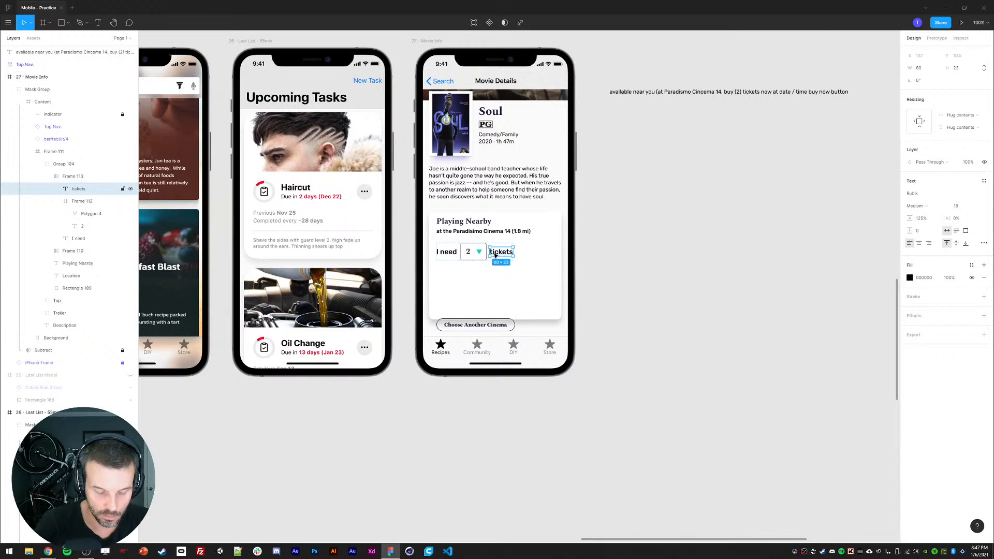
{"action": "key", "text": "ctrl+d"}
{"action": "left_click_drag", "start_coordinate": [527, 255], "coordinate": [438, 273]}
{"action": "type", "text": "on"}
{"action": "key", "text": "Escape"}
Step: Switch to the browser and search Google for tidal ui in a new tab
{"action": "left_click", "coordinate": [56, 549]}
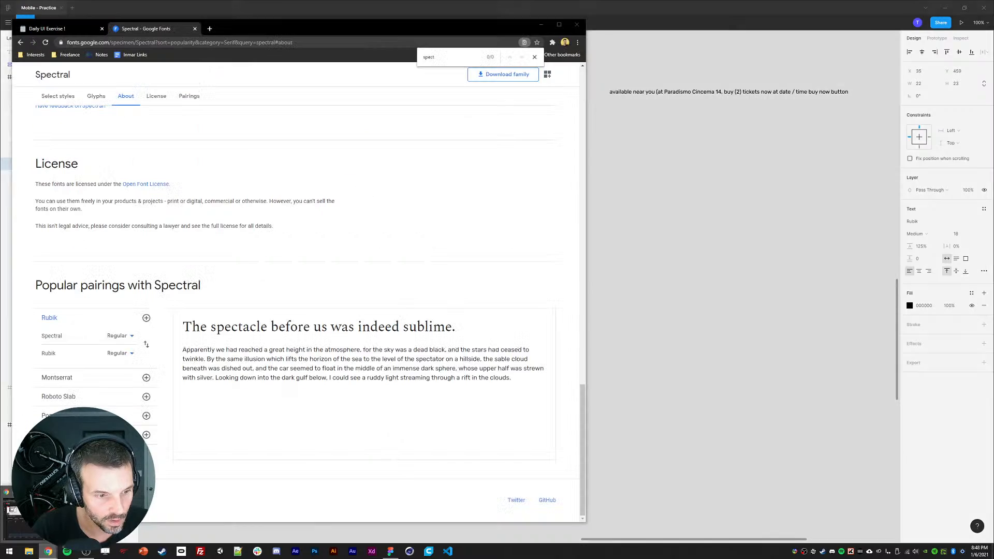
{"action": "left_click", "coordinate": [212, 29]}
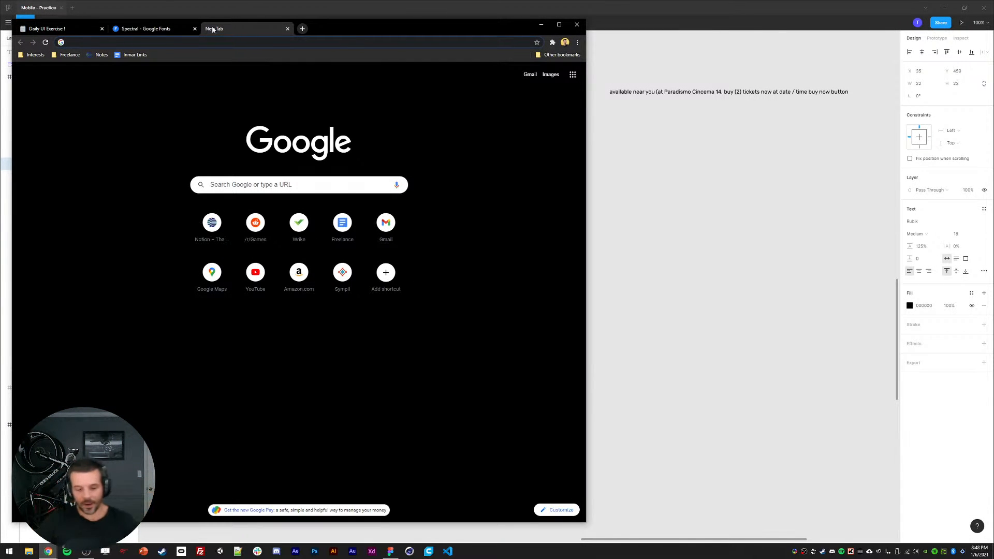
{"action": "type", "text": "tidal ui"}
{"action": "key", "text": "Return"}
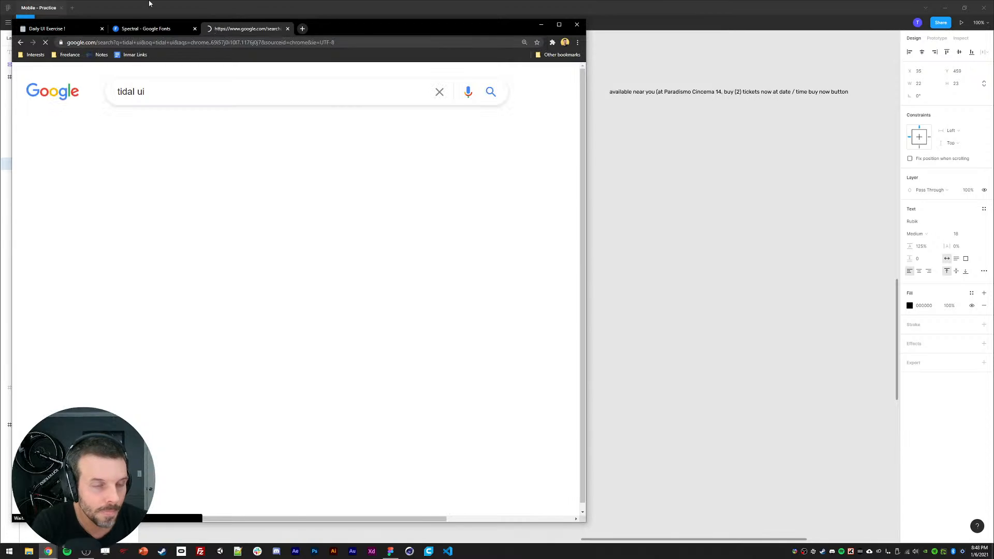
Step: Reset the browser page zoom and open the image results for tidal ui
{"action": "left_click", "coordinate": [525, 42]}
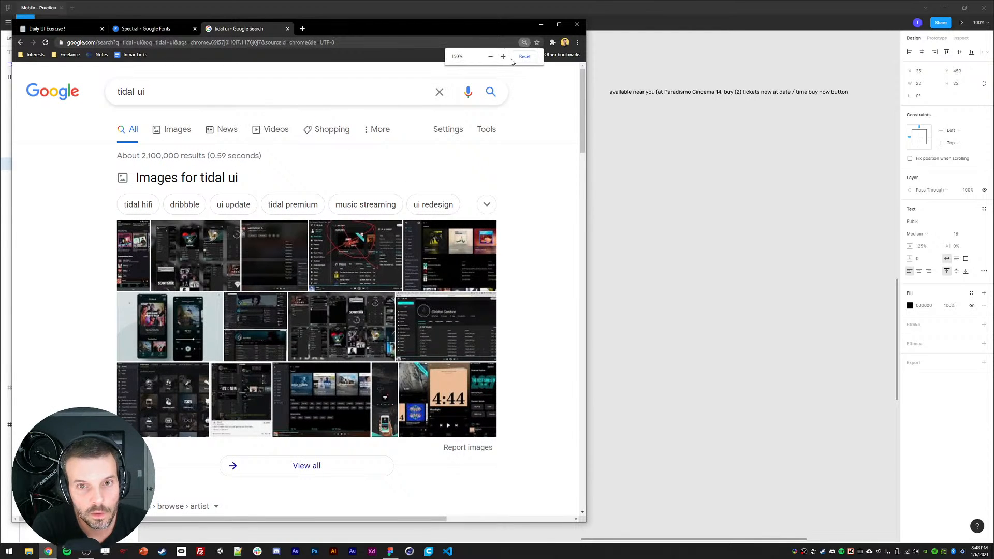
{"action": "left_click", "coordinate": [523, 56]}
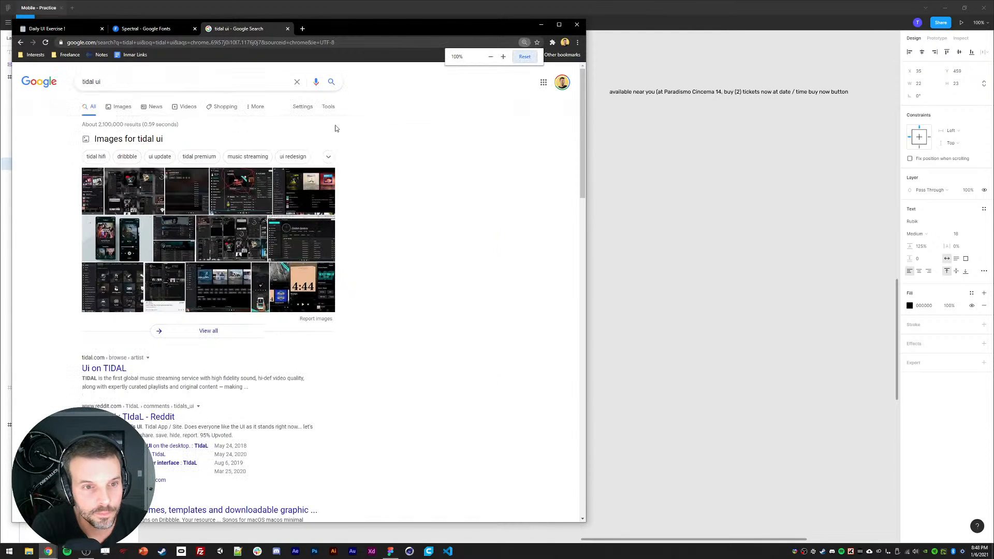
{"action": "left_click", "coordinate": [118, 108]}
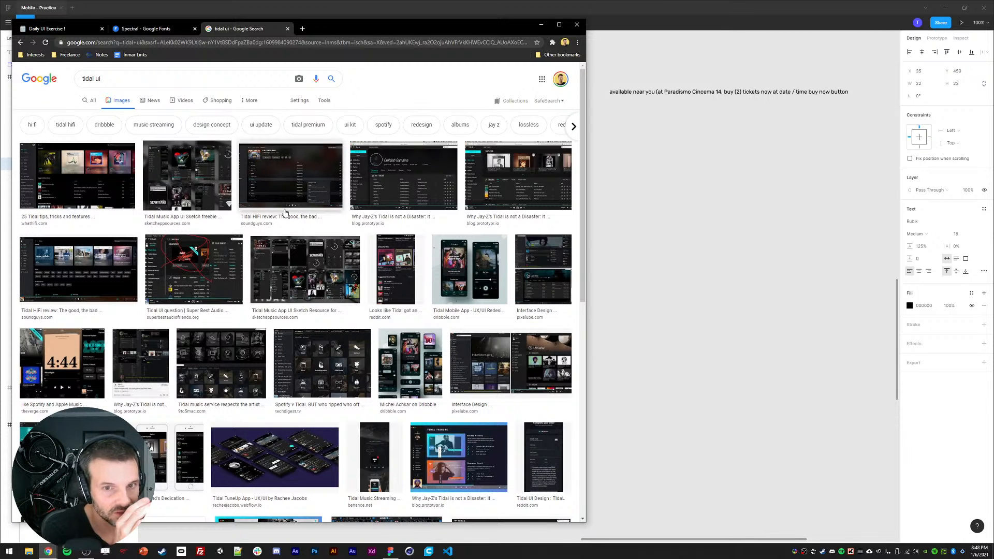
Step: Browse the tidal ui image results, opening one result, for design inspiration
{"action": "scroll", "coordinate": [220, 339], "scroll_direction": "down", "scroll_amount": 2}
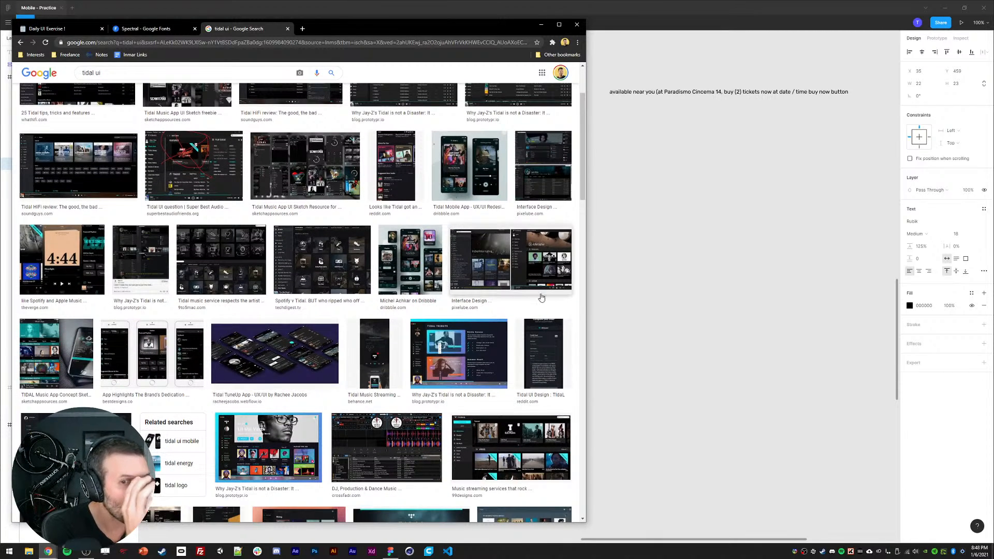
{"action": "left_click", "coordinate": [535, 356]}
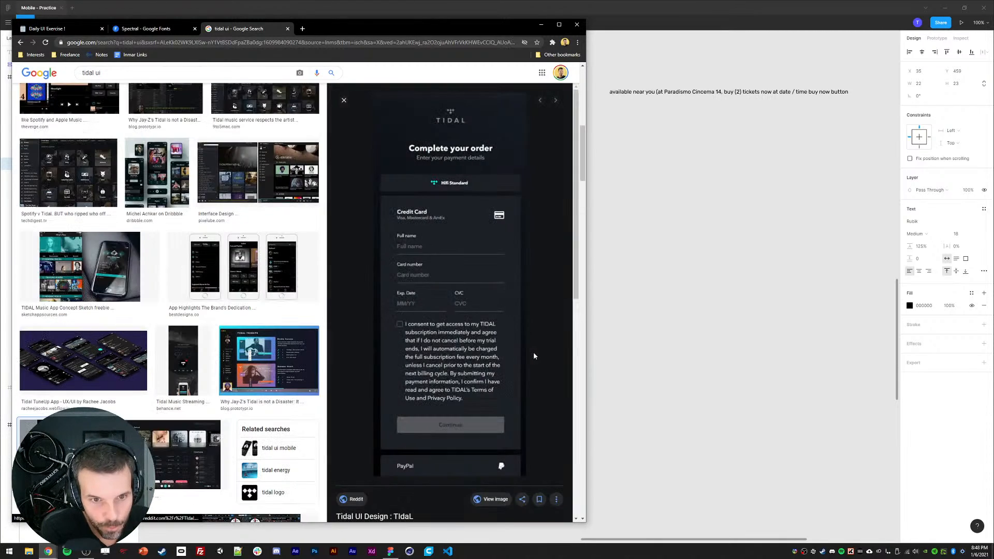
{"action": "left_click", "coordinate": [343, 100]}
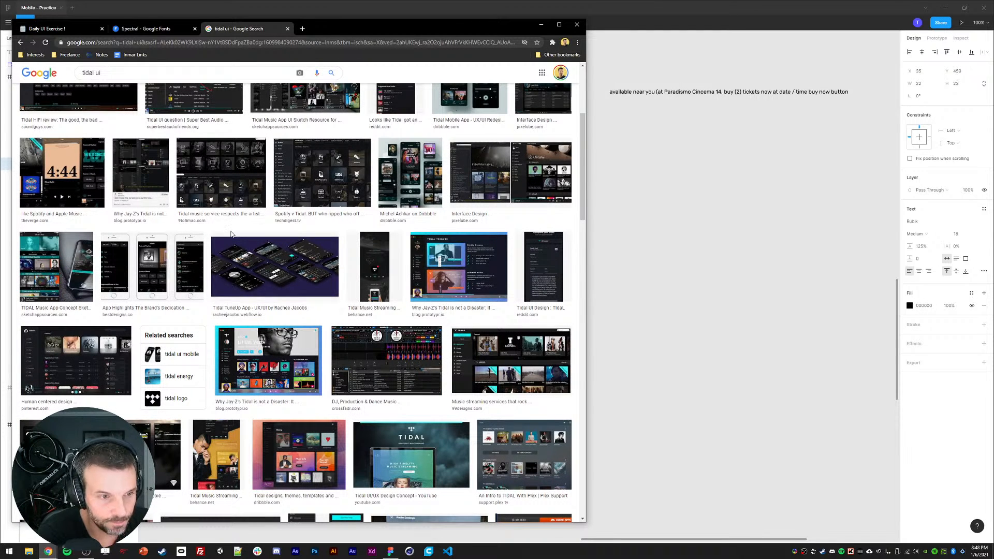
{"action": "scroll", "coordinate": [197, 299], "scroll_direction": "down", "scroll_amount": 3}
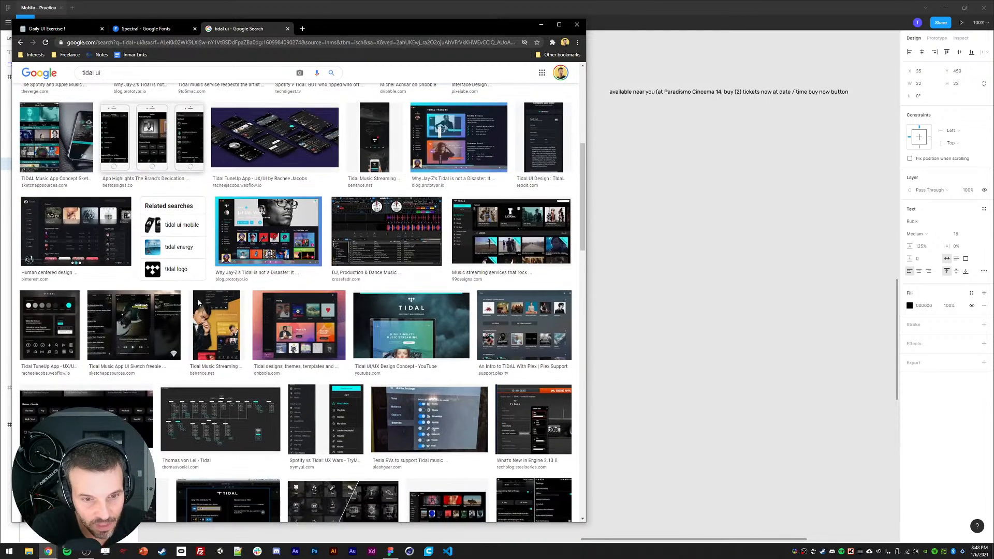
{"action": "scroll", "coordinate": [220, 324], "scroll_direction": "down", "scroll_amount": 2}
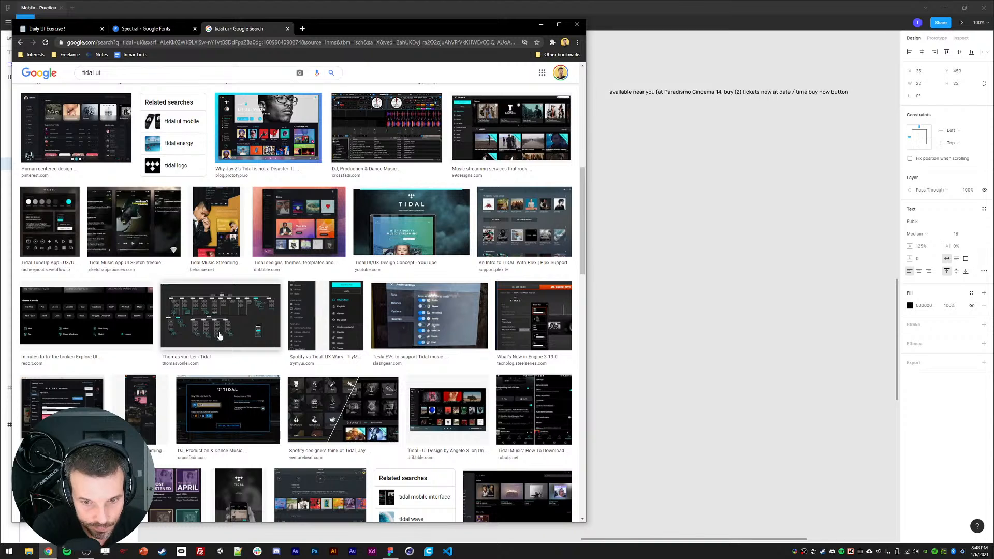
{"action": "scroll", "coordinate": [251, 360], "scroll_direction": "down", "scroll_amount": 3}
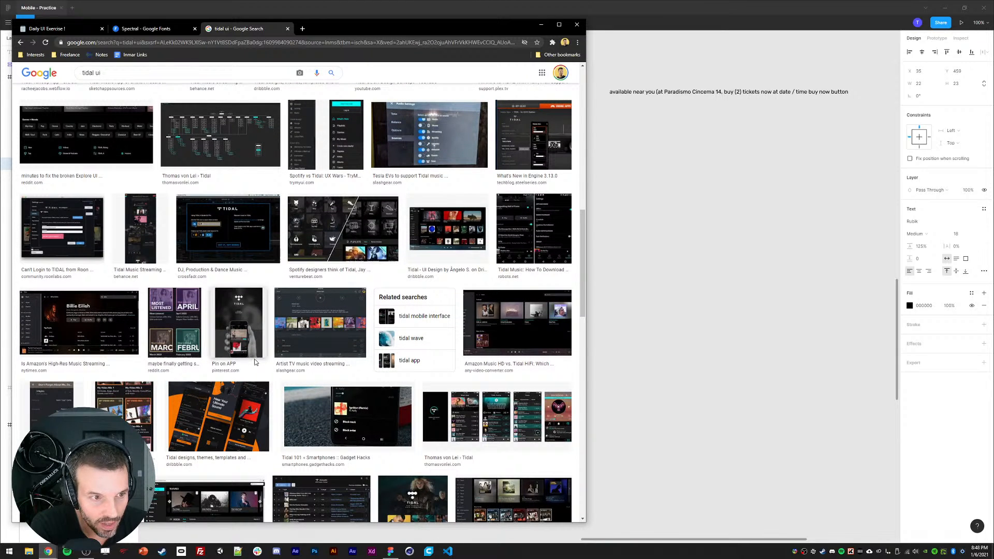
{"action": "scroll", "coordinate": [243, 370], "scroll_direction": "down", "scroll_amount": 3}
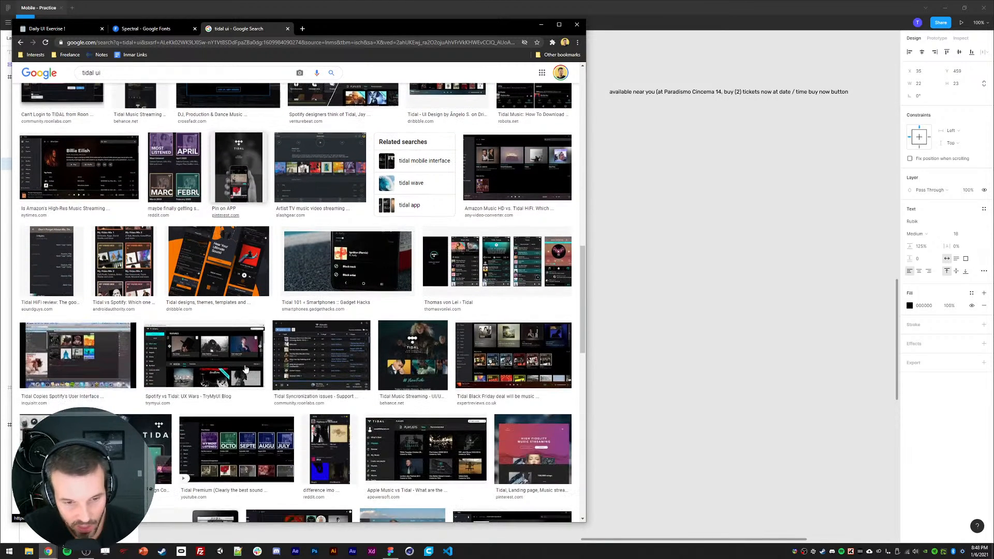
{"action": "scroll", "coordinate": [245, 368], "scroll_direction": "down", "scroll_amount": 3}
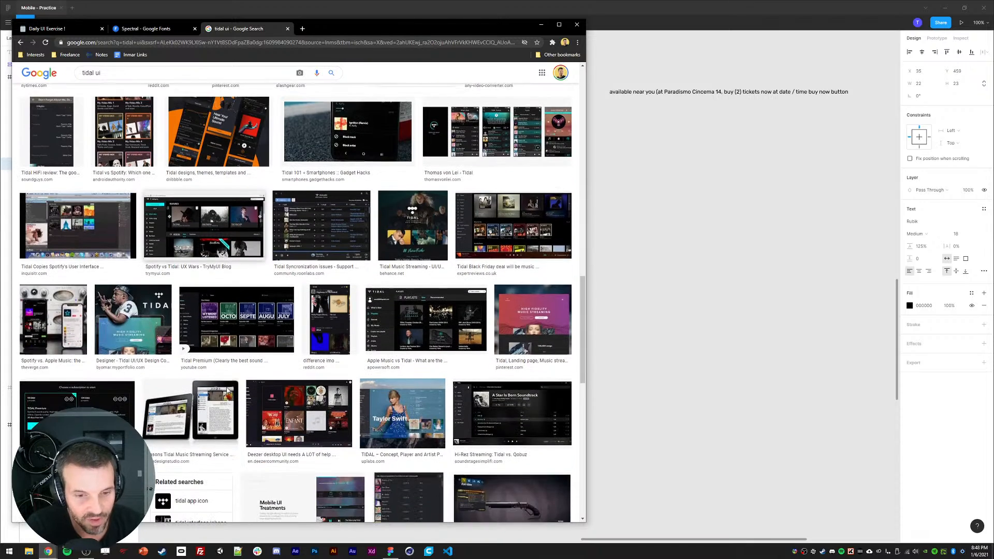
{"action": "scroll", "coordinate": [252, 389], "scroll_direction": "down", "scroll_amount": 3}
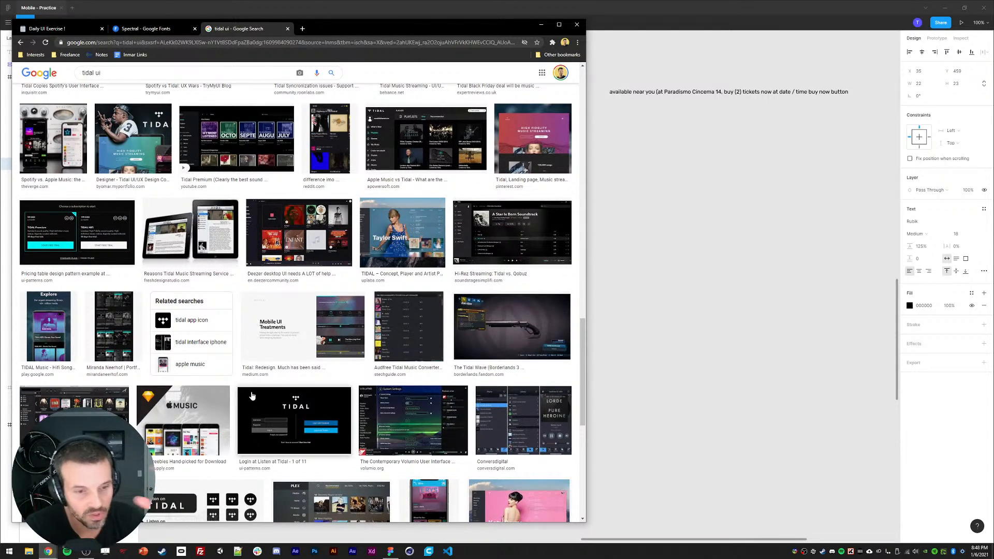
{"action": "scroll", "coordinate": [313, 418], "scroll_direction": "down", "scroll_amount": 3}
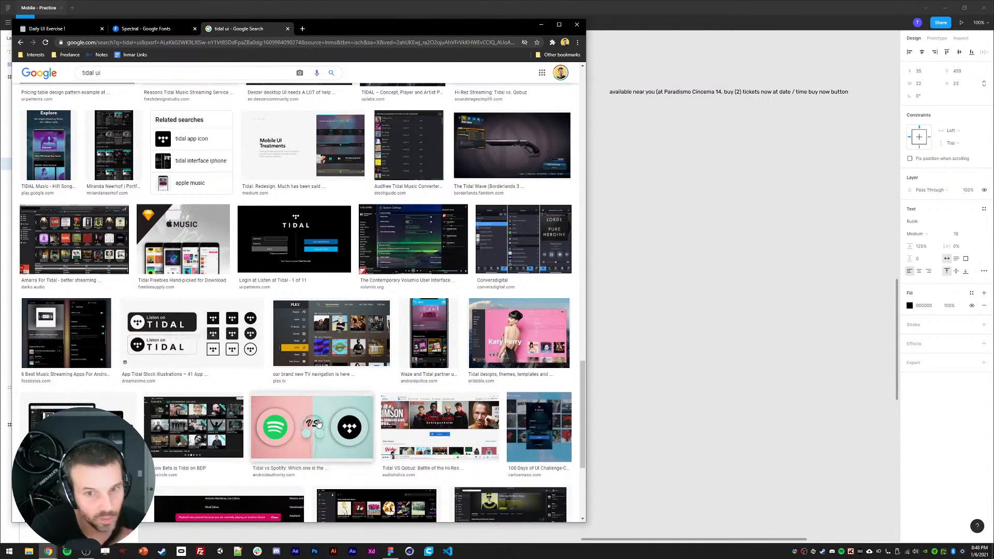
Step: Duplicate the ticket-count dropdown, move the copy beside the on label and set its text to December 27
{"action": "left_click", "coordinate": [606, 351]}
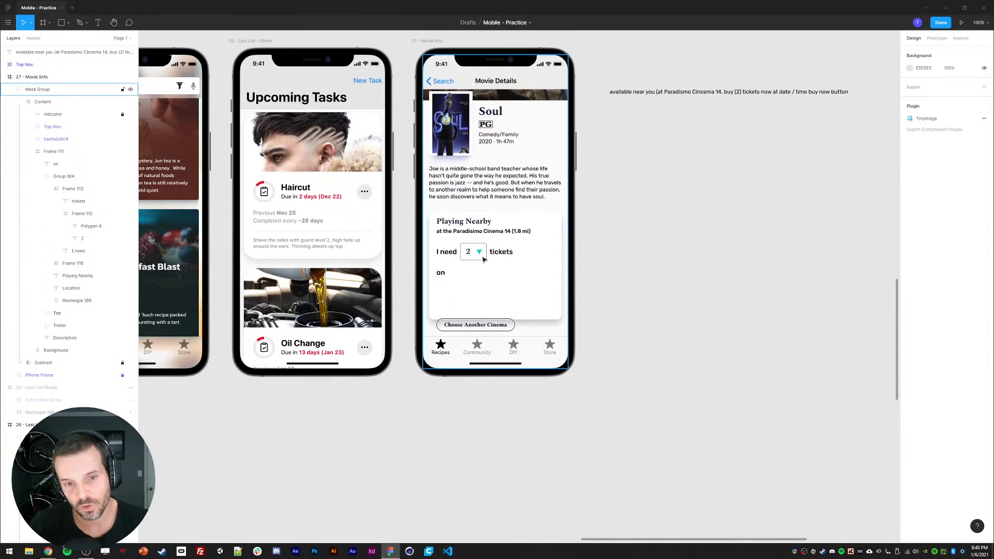
{"action": "left_click", "coordinate": [443, 274], "text": "ctrl"}
{"action": "left_click", "coordinate": [594, 267]}
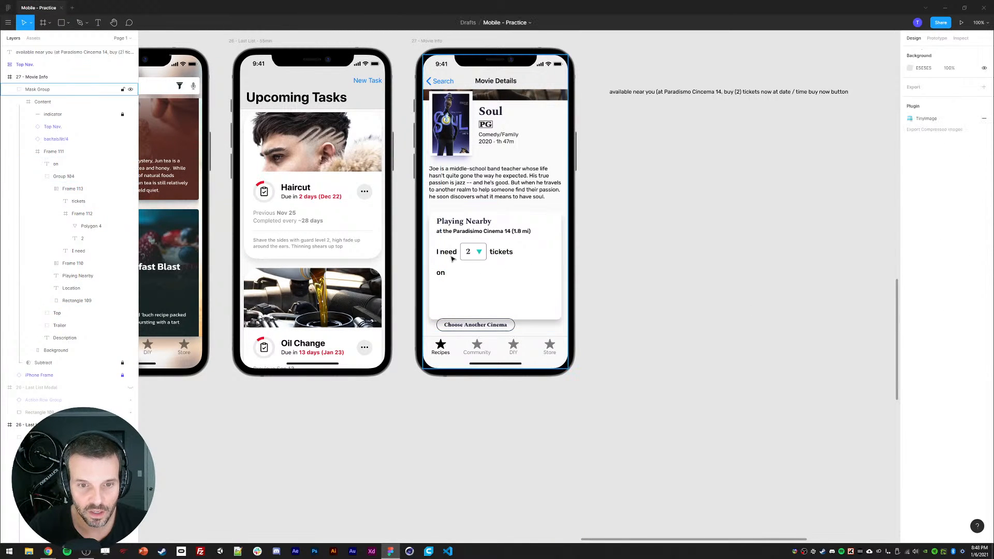
{"action": "double_click", "coordinate": [470, 253]}
{"action": "double_click", "coordinate": [470, 252]}
{"action": "double_click", "coordinate": [470, 252]}
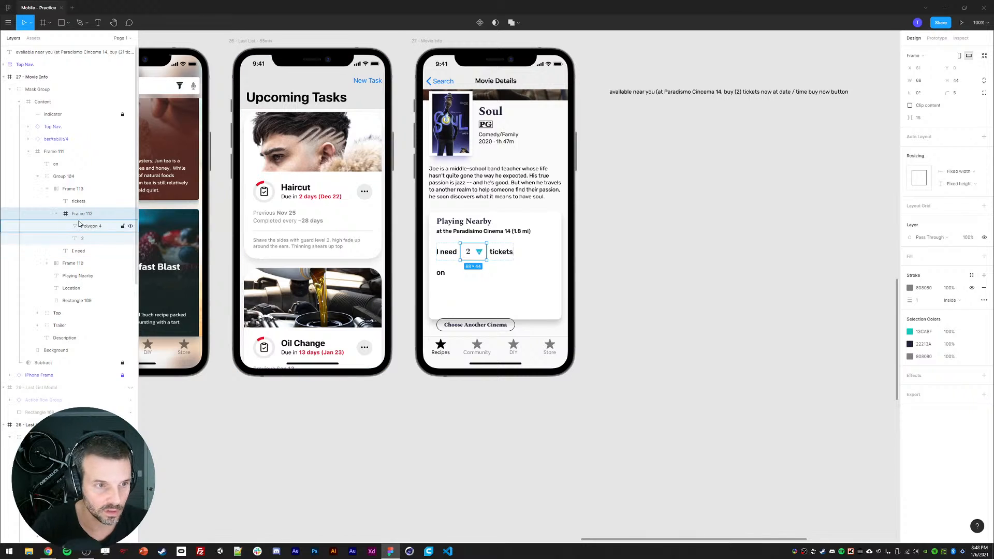
{"action": "left_click", "coordinate": [57, 213]}
{"action": "key", "text": "ctrl+d"}
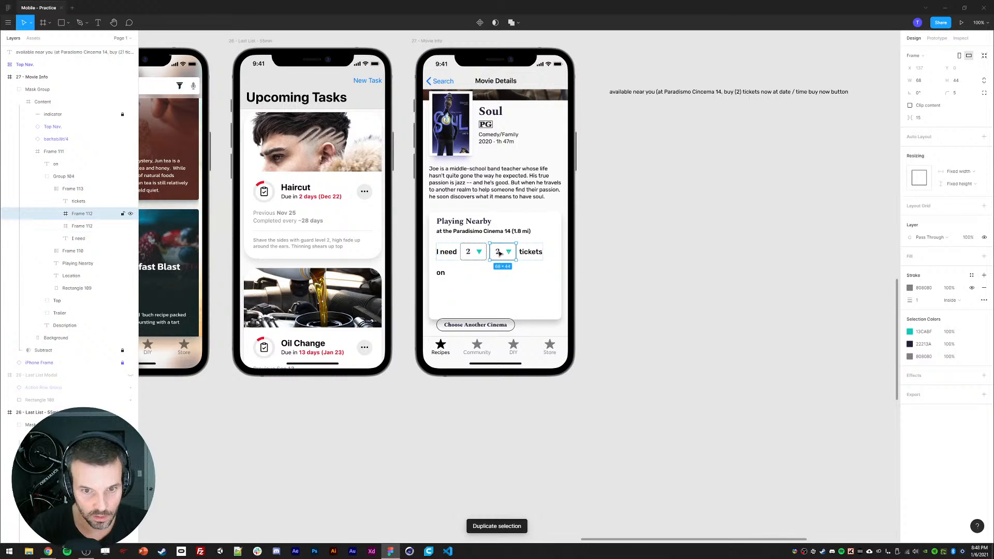
{"action": "left_click_drag", "start_coordinate": [500, 253], "coordinate": [460, 275]}
{"action": "double_click", "coordinate": [459, 275]}
{"action": "double_click", "coordinate": [459, 275]}
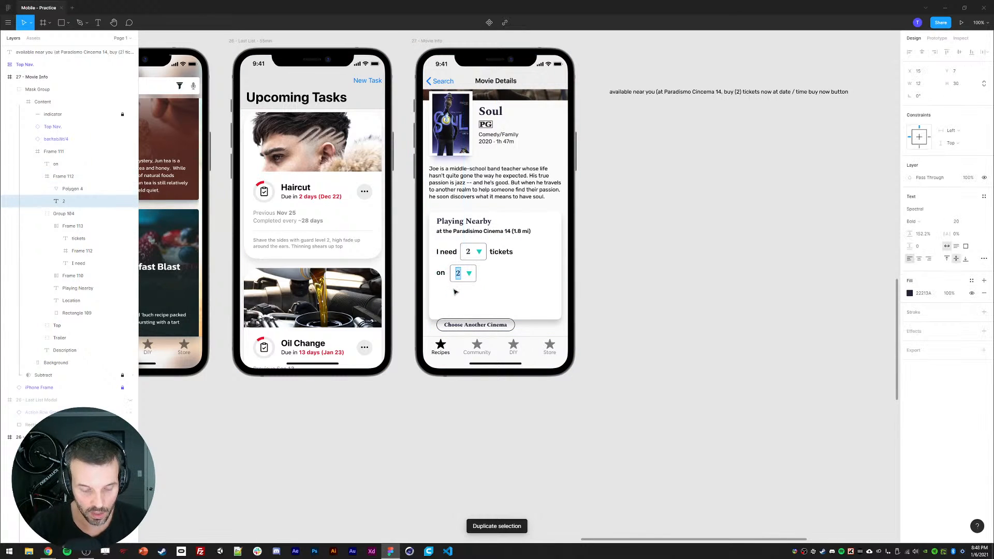
{"action": "type", "text": "December 278"}
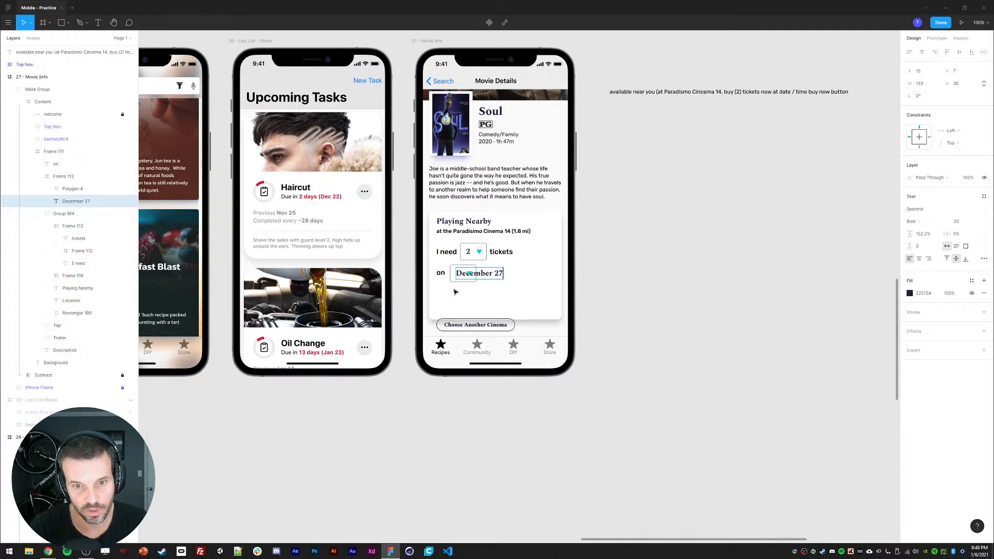
Step: Widen the date dropdown to about 127 px so the date fits
{"action": "left_click", "coordinate": [77, 177]}
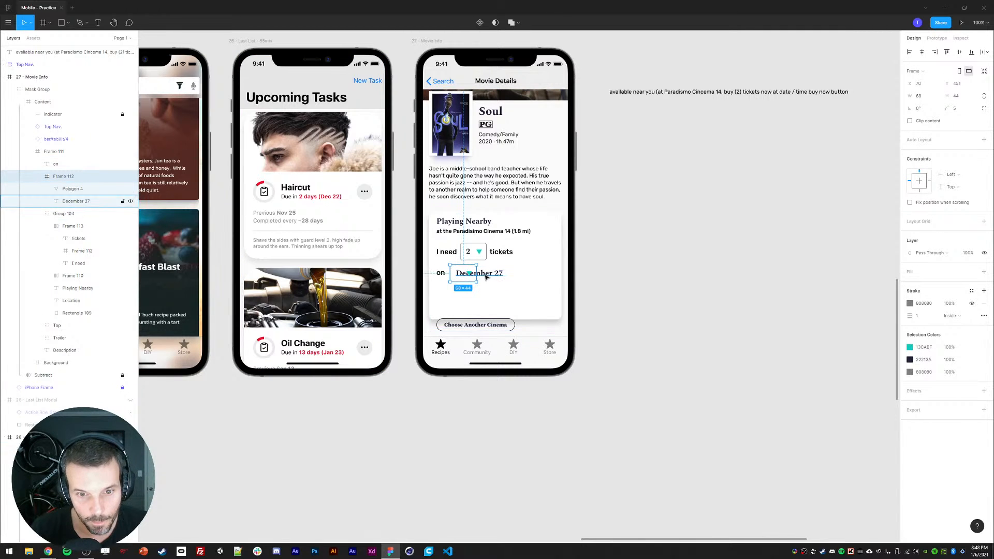
{"action": "left_click_drag", "start_coordinate": [477, 273], "coordinate": [519, 277]}
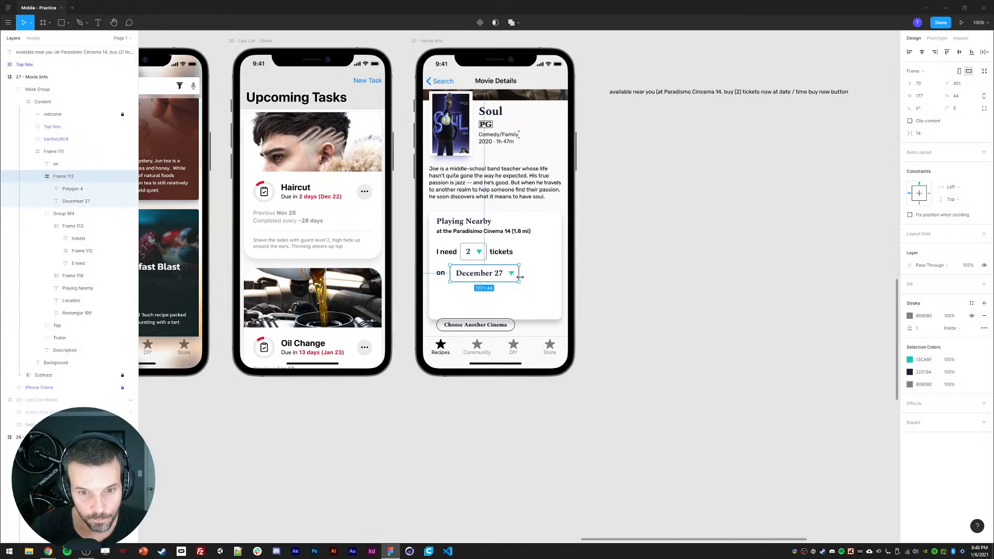
{"action": "left_click", "coordinate": [653, 287]}
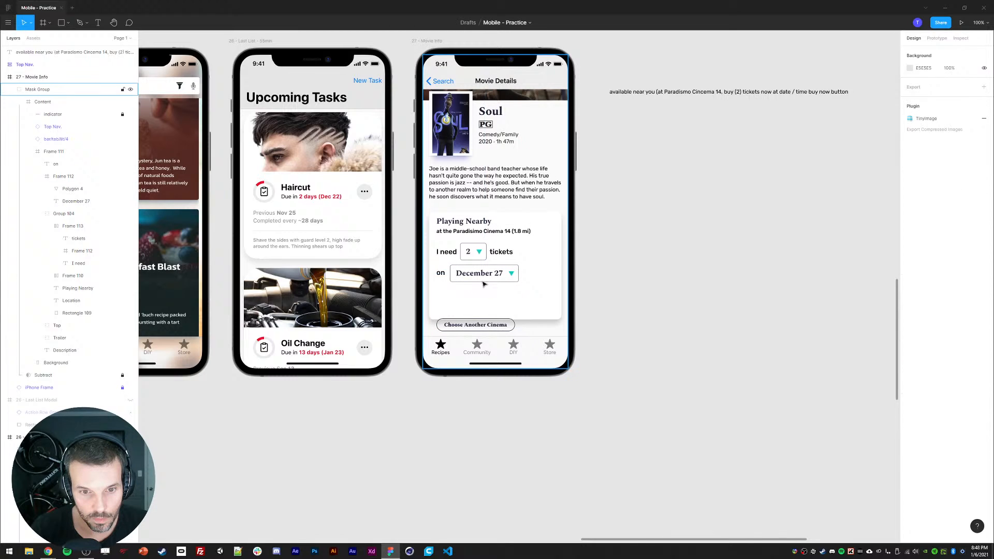
Step: Duplicate the on label below itself and change the copy's text to at
{"action": "left_click", "coordinate": [442, 275]}
{"action": "key", "text": "ctrl+d"}
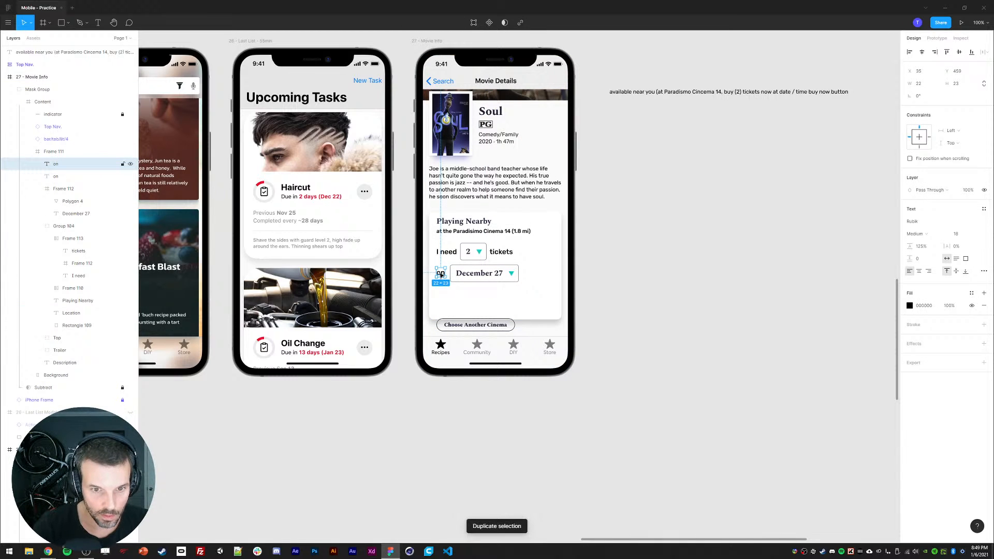
{"action": "left_click_drag", "start_coordinate": [444, 275], "coordinate": [480, 296]}
{"action": "key", "text": "Return"}
{"action": "type", "text": "at"}
Step: Duplicate the date dropdown below itself and set the copy's text to 7:35 pm
{"action": "left_click", "coordinate": [481, 274]}
{"action": "key", "text": "ctrl+d"}
{"action": "double_click", "coordinate": [483, 296]}
{"action": "key", "text": "Return"}
{"action": "type", "text": "4:"}
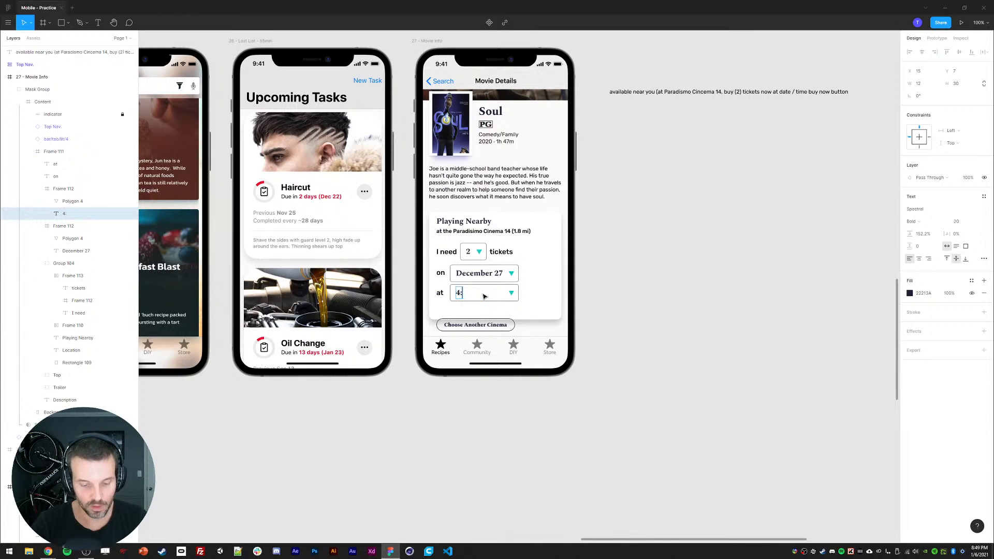
{"action": "type", "text": "25 pm"}
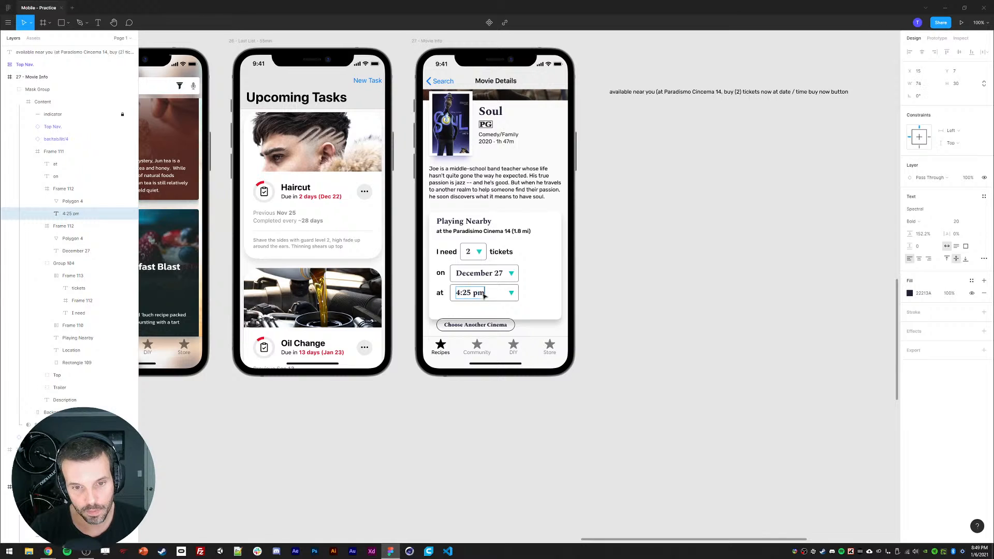
{"action": "type", "text": "7"}
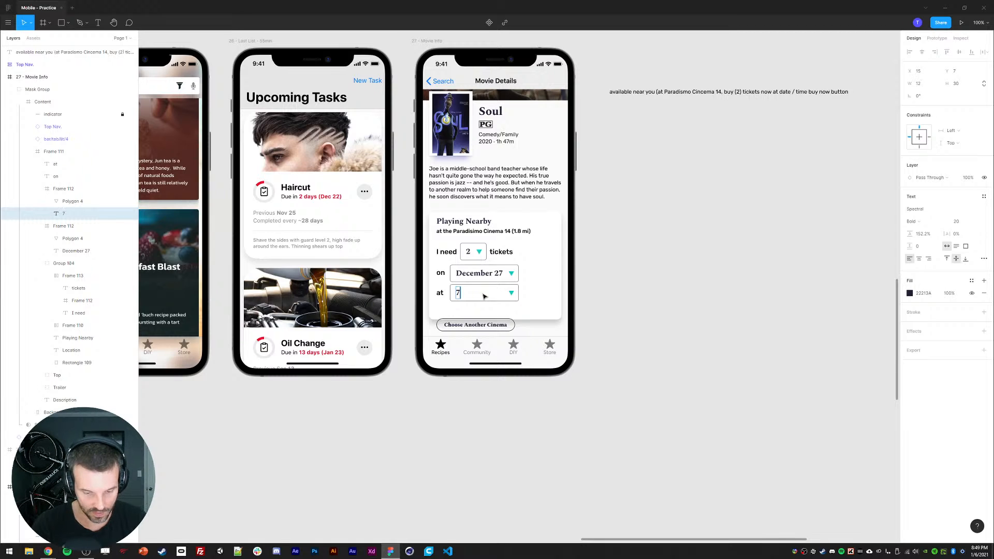
{"action": "type", "text": ":35 pm"}
{"action": "key", "text": "Escape"}
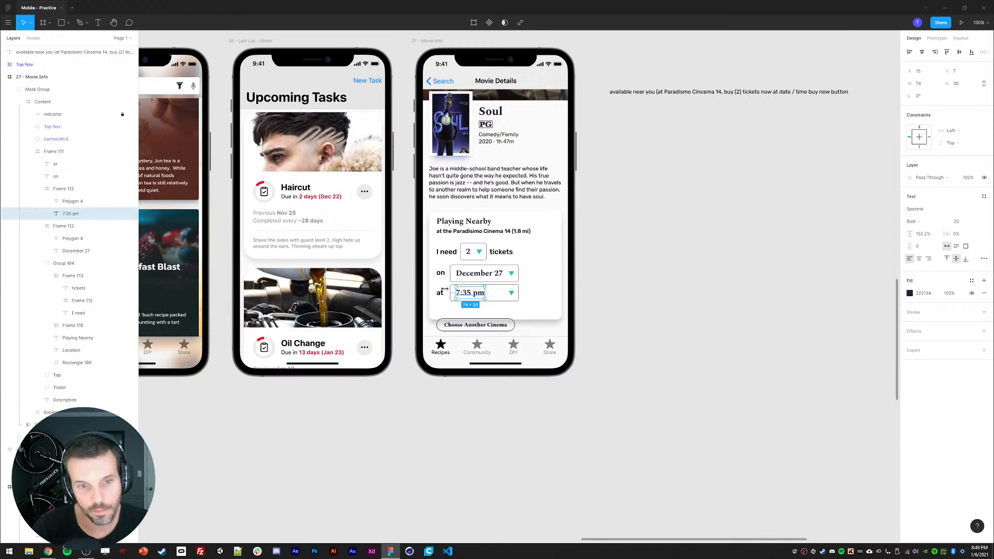
Step: Narrow the time dropdown to fit its text
{"action": "left_click", "coordinate": [64, 189]}
{"action": "left_click_drag", "start_coordinate": [519, 293], "coordinate": [499, 293]}
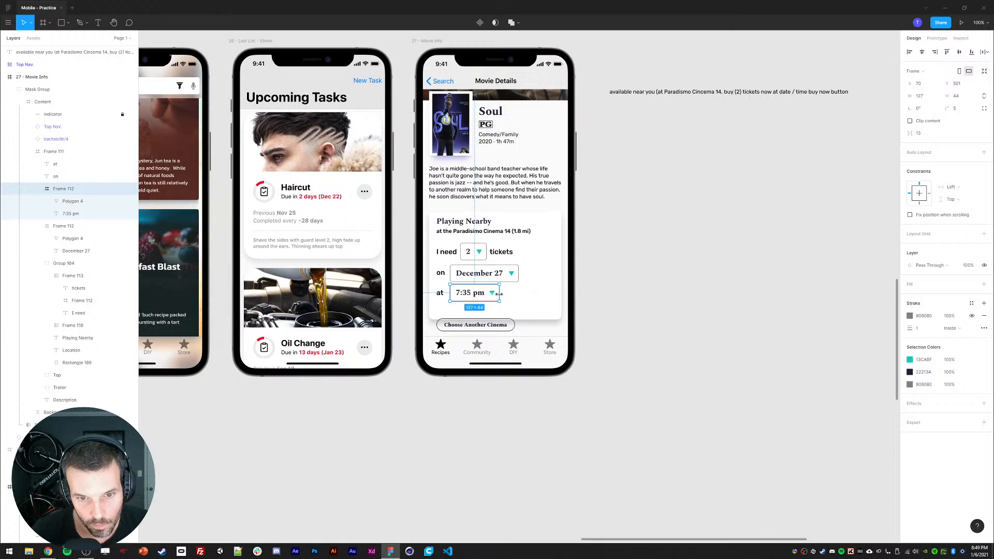
{"action": "left_click", "coordinate": [645, 374]}
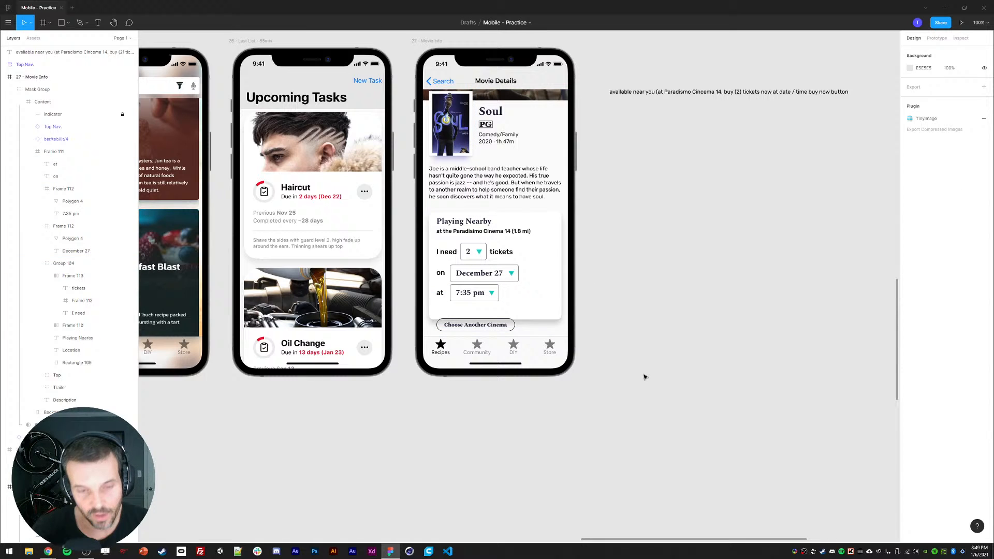
Step: Group the at label with the time dropdown and the on label with the date dropdown
{"action": "left_click", "coordinate": [465, 298]}
{"action": "double_click", "coordinate": [465, 297]}
{"action": "double_click", "coordinate": [464, 297]}
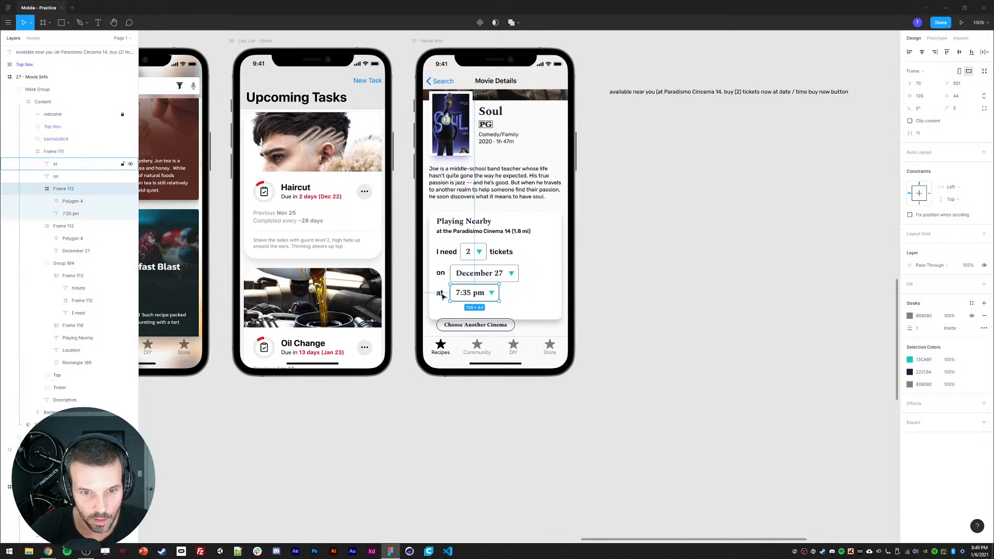
{"action": "left_click", "coordinate": [440, 293], "text": "shift"}
{"action": "key", "text": "ctrl+g"}
{"action": "left_click", "coordinate": [469, 270]}
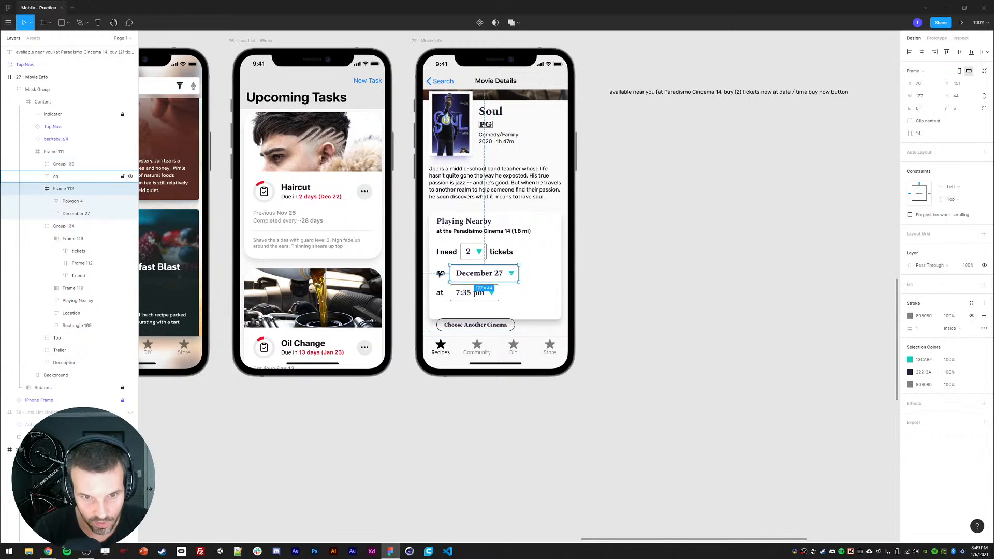
{"action": "left_click", "coordinate": [441, 272], "text": "shift"}
{"action": "key", "text": "ctrl+g"}
Step: Wrap the tickets, date and time rows in a vertical auto layout with 8 spacing
{"action": "left_click", "coordinate": [444, 253]}
{"action": "double_click", "coordinate": [444, 253]}
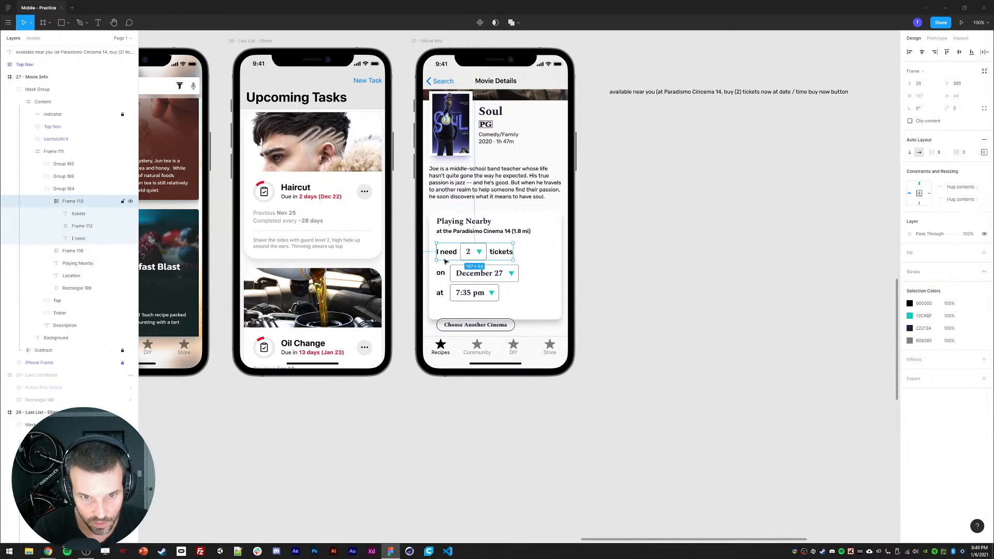
{"action": "left_click", "coordinate": [482, 273], "text": "shift"}
{"action": "left_click", "coordinate": [466, 293], "text": "shift"}
{"action": "key", "text": "shift+a"}
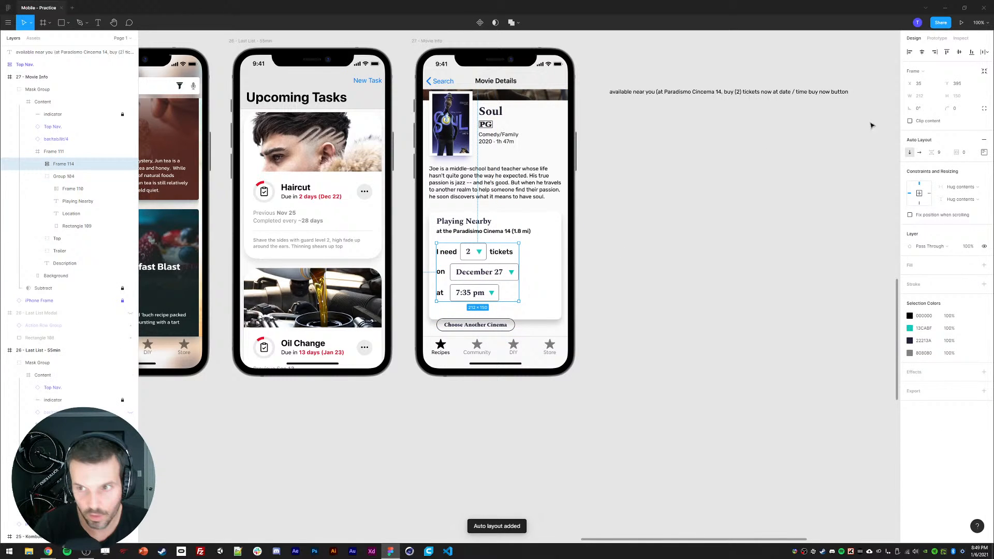
{"action": "left_click", "coordinate": [937, 154]}
{"action": "type", "text": "8"}
{"action": "key", "text": "Return"}
{"action": "left_click", "coordinate": [808, 246]}
Step: Delete the Playing Nearby card's background rectangle
{"action": "left_click", "coordinate": [491, 271]}
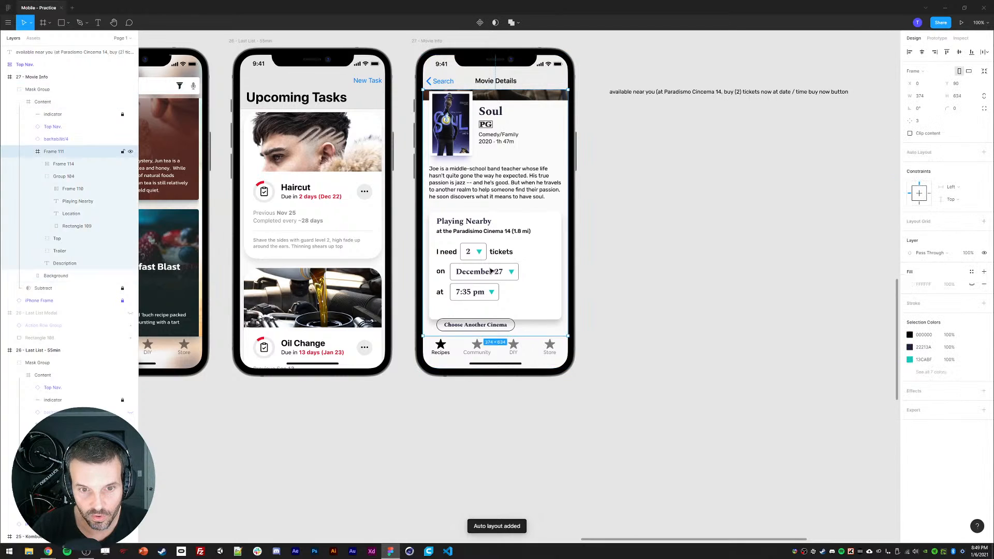
{"action": "left_click", "coordinate": [656, 288]}
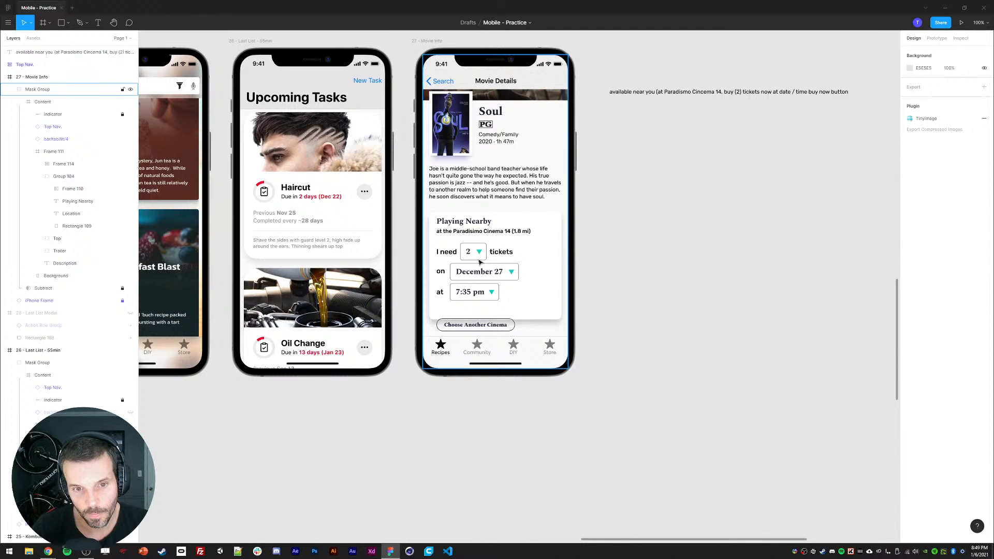
{"action": "left_click", "coordinate": [541, 307]}
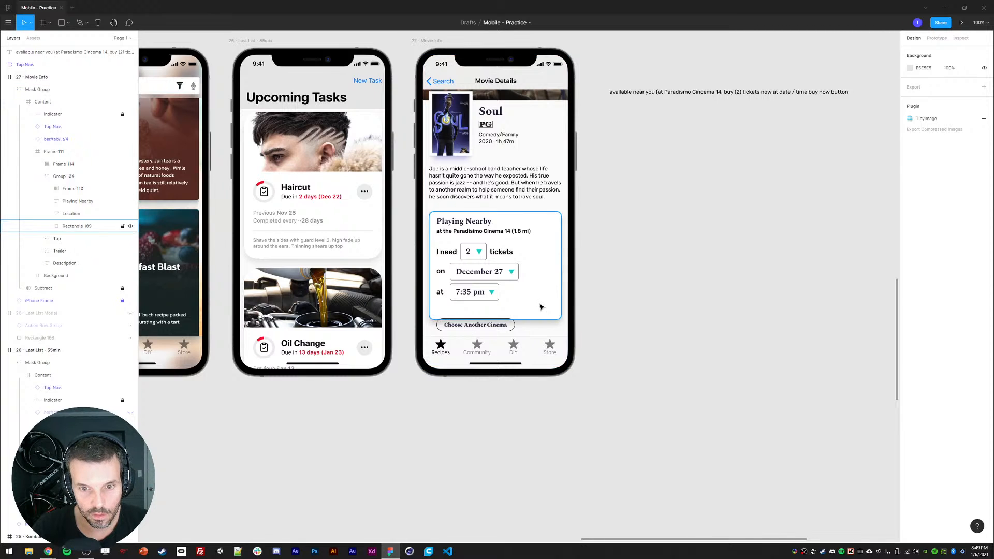
{"action": "key", "text": "Delete"}
{"action": "left_click", "coordinate": [472, 231]}
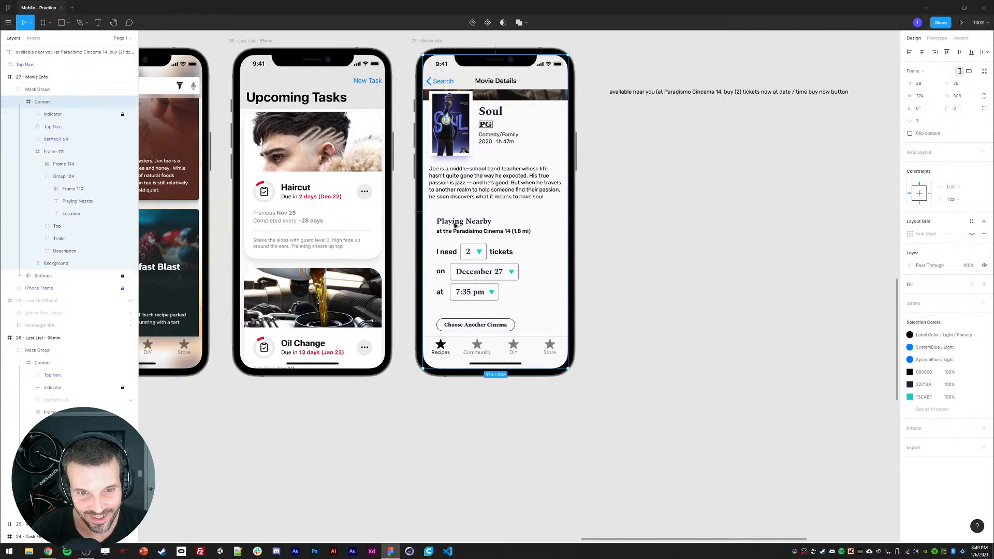
{"action": "left_click", "coordinate": [456, 255]}
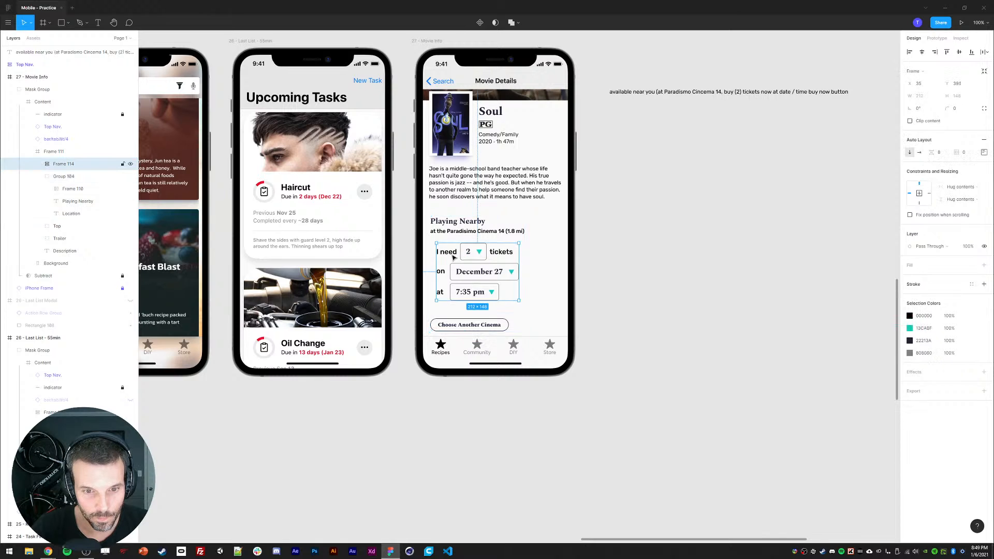
Step: Draw a horizontal divider line across the screen just below the synopsis
{"action": "left_click_drag", "start_coordinate": [460, 257], "coordinate": [455, 258]}
{"action": "left_click", "coordinate": [636, 283]}
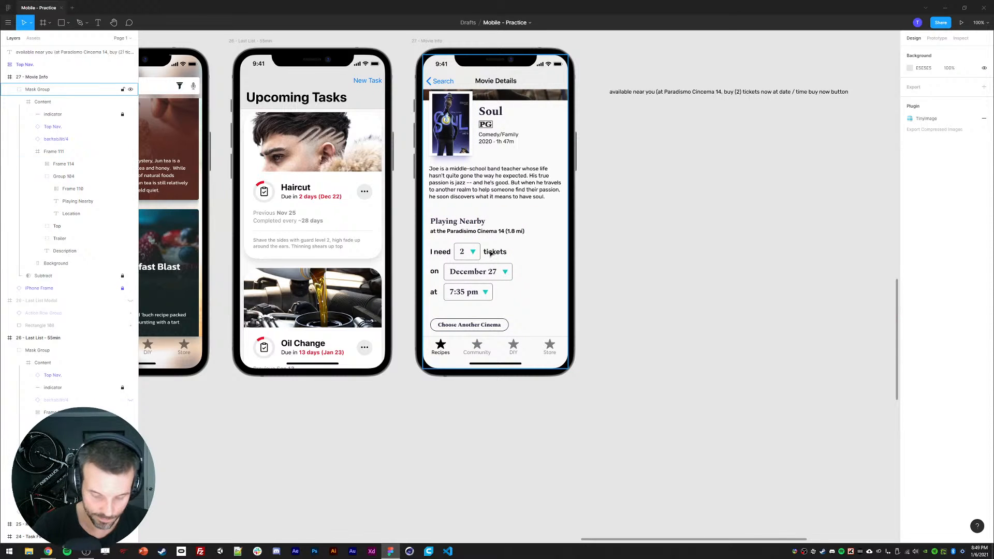
{"action": "key", "text": "l"}
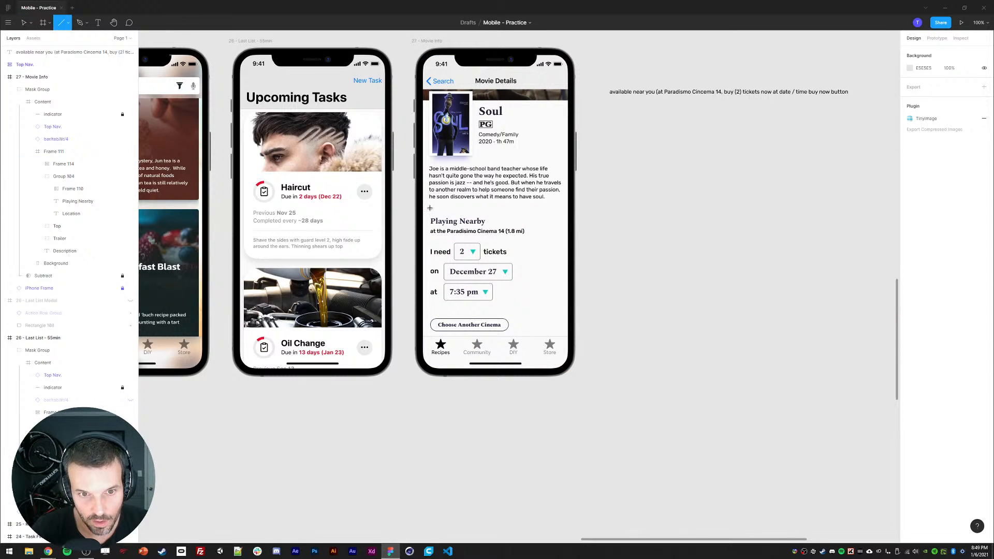
{"action": "left_click_drag", "start_coordinate": [430, 208], "coordinate": [561, 211]}
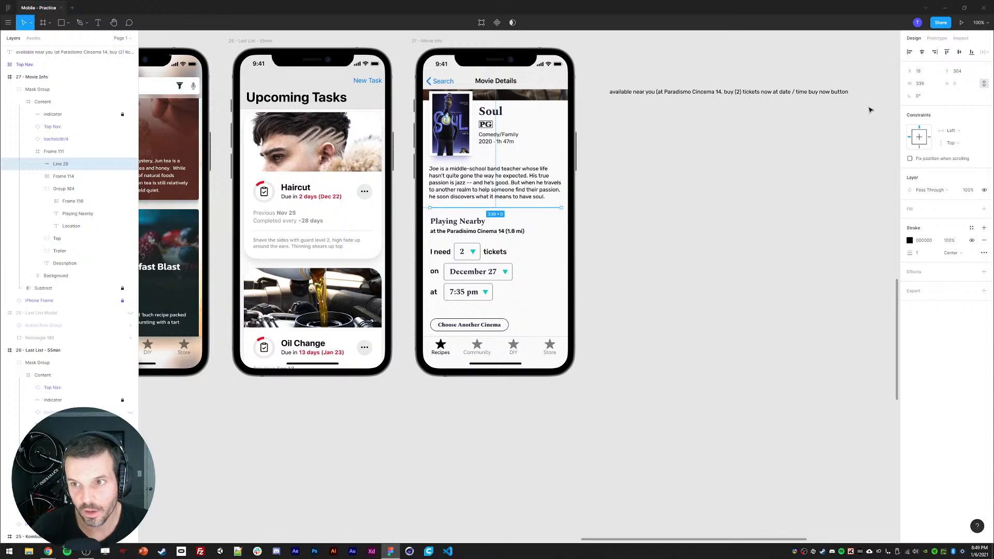
{"action": "left_click", "coordinate": [925, 71]}
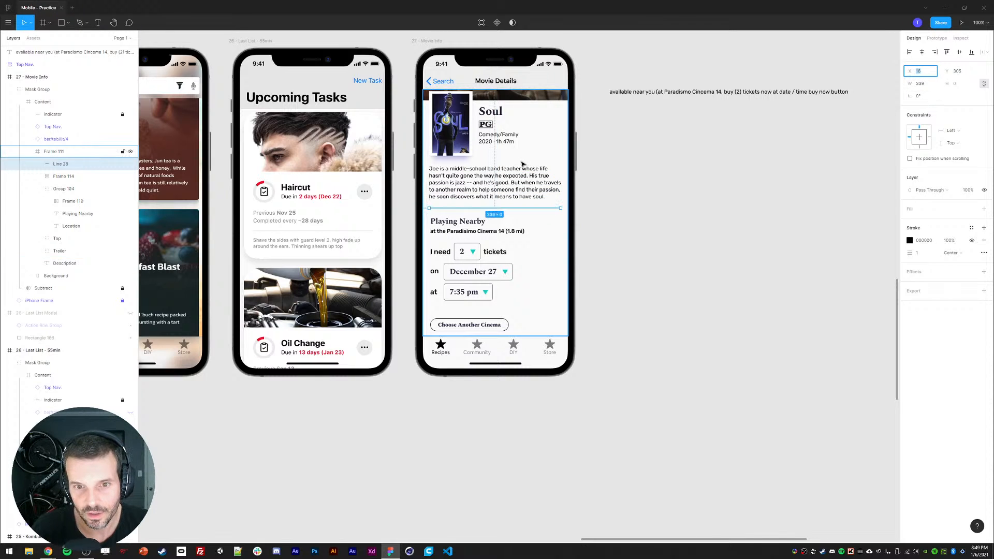
{"action": "left_click", "coordinate": [521, 178]}
{"action": "left_click", "coordinate": [538, 209]}
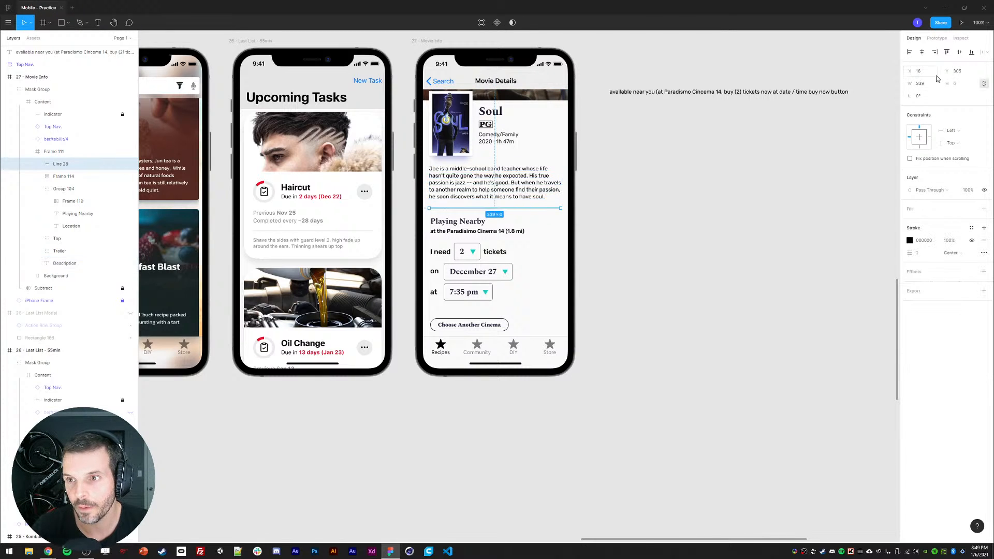
Step: Set the divider line's width to 341
{"action": "left_click", "coordinate": [921, 84]}
{"action": "type", "text": "241"}
{"action": "key", "text": "Return"}
{"action": "left_click", "coordinate": [927, 86]}
{"action": "type", "text": "341"}
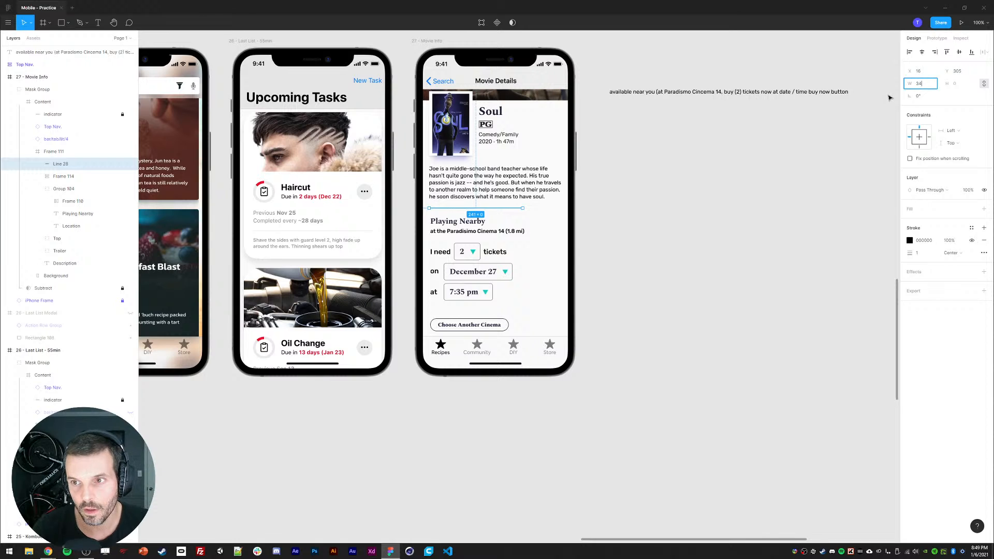
{"action": "key", "text": "Return"}
Step: Sample a dark colour from the movie poster for the divider line's stroke with the eyedropper
{"action": "left_click", "coordinate": [731, 215]}
{"action": "mouse_move", "coordinate": [724, 214]}
{"action": "left_mouse_down"}
{"action": "mouse_move", "coordinate": [746, 226]}
{"action": "mouse_move", "coordinate": [682, 245]}
{"action": "left_mouse_up"}
{"action": "left_click", "coordinate": [515, 222]}
{"action": "key", "text": "i"}
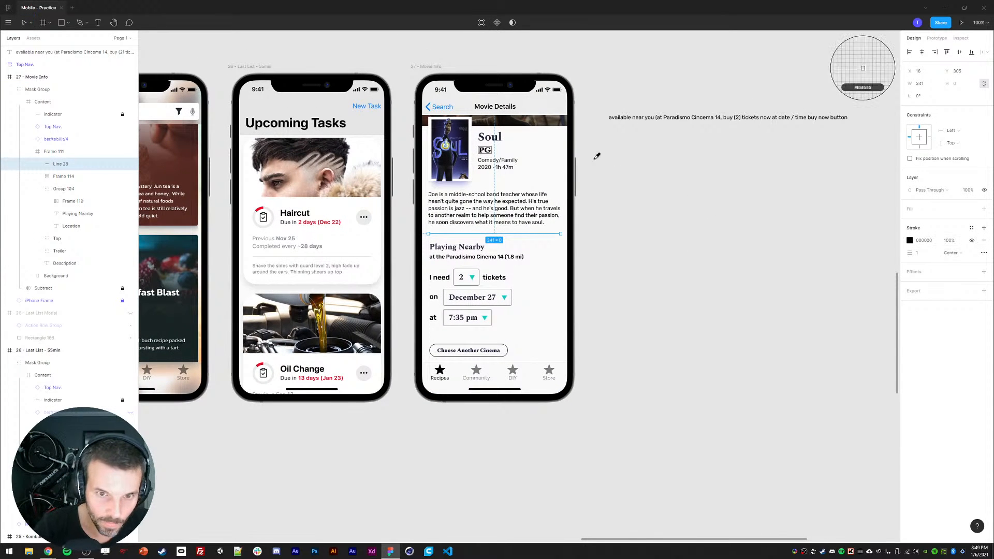
{"action": "left_click", "coordinate": [468, 136]}
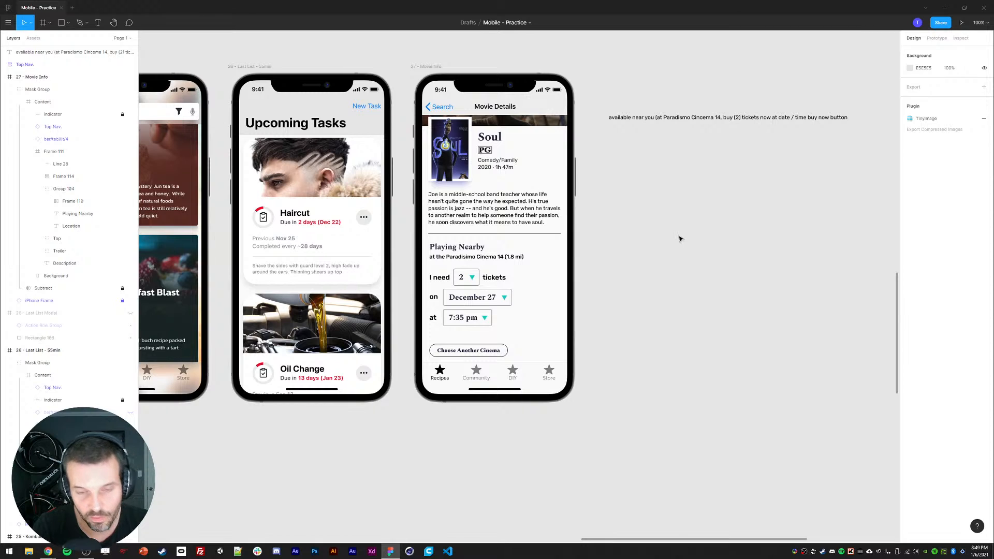
{"action": "left_click", "coordinate": [505, 234], "text": "ctrl"}
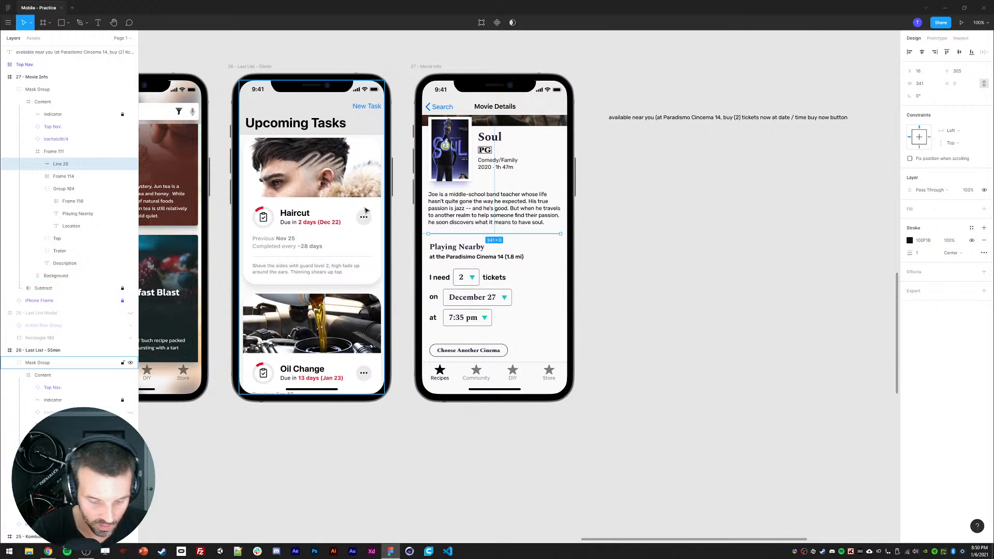
Step: Draw a rectangle about 344 × 57 over the bottom of the synopsis and add a drop shadow to it
{"action": "key", "text": "r"}
{"action": "left_click_drag", "start_coordinate": [428, 211], "coordinate": [561, 235]}
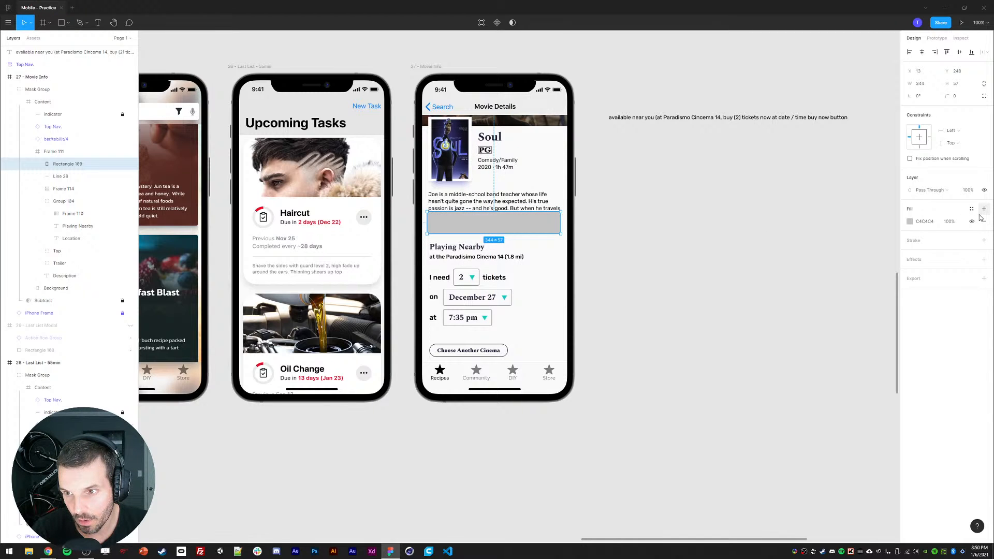
{"action": "left_click", "coordinate": [973, 221]}
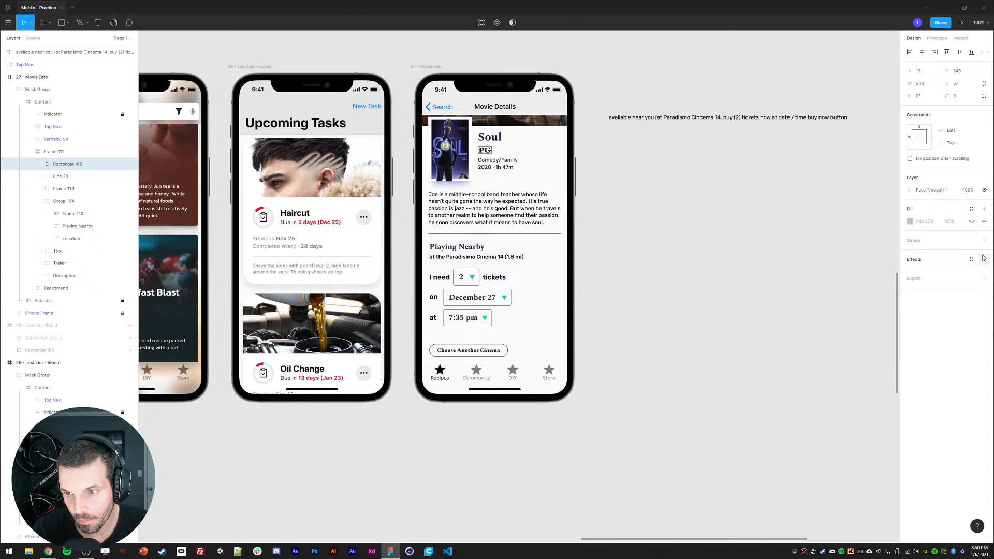
{"action": "left_click", "coordinate": [985, 259]}
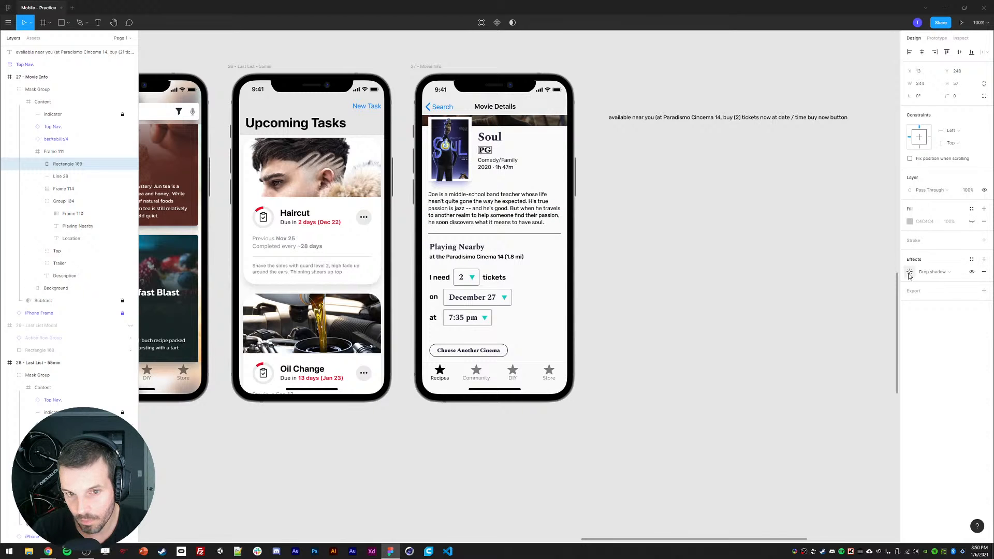
Step: Set the rectangle's fill to FAFAFA by sampling the canvas background with the eyedropper
{"action": "left_click", "coordinate": [972, 221]}
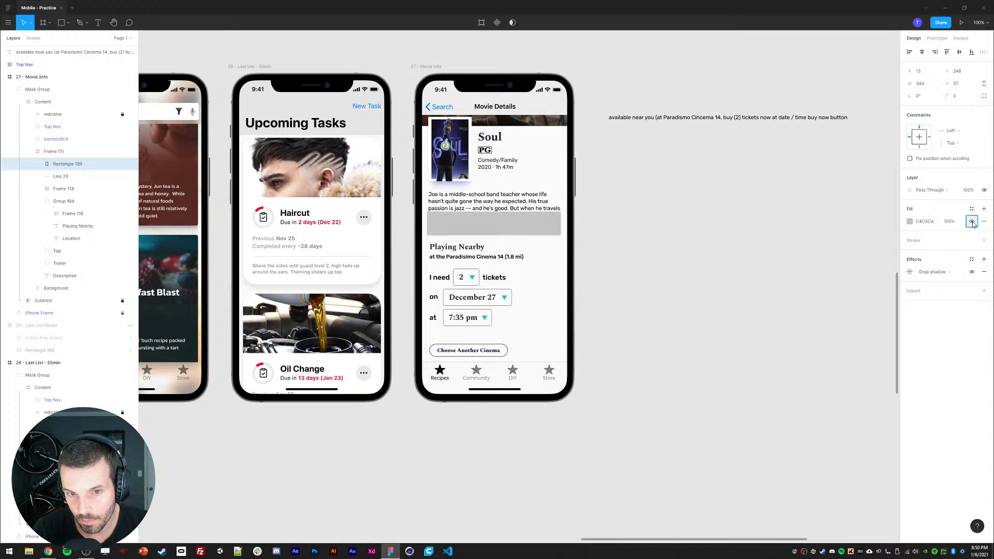
{"action": "left_click", "coordinate": [910, 221]}
{"action": "left_click_drag", "start_coordinate": [843, 270], "coordinate": [745, 184]}
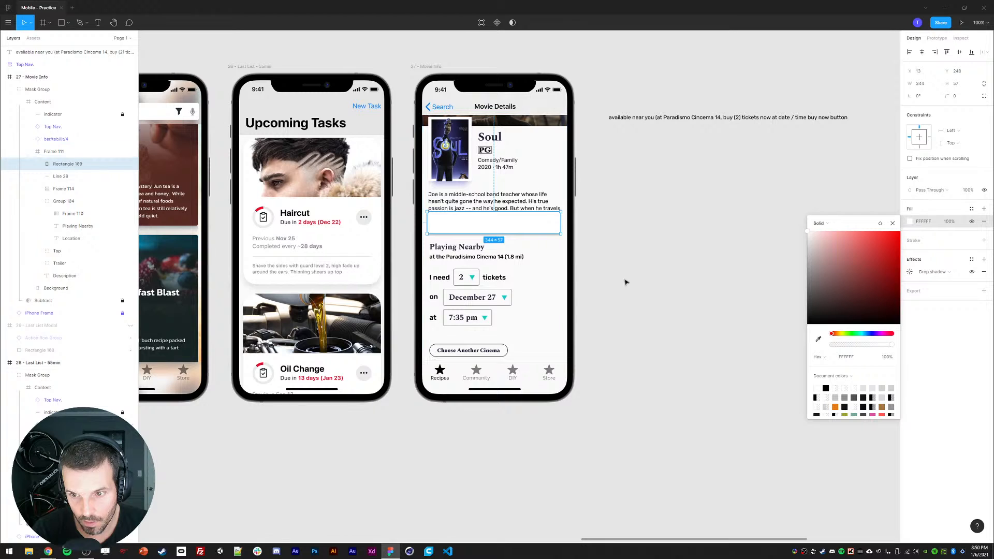
{"action": "left_click", "coordinate": [893, 223]}
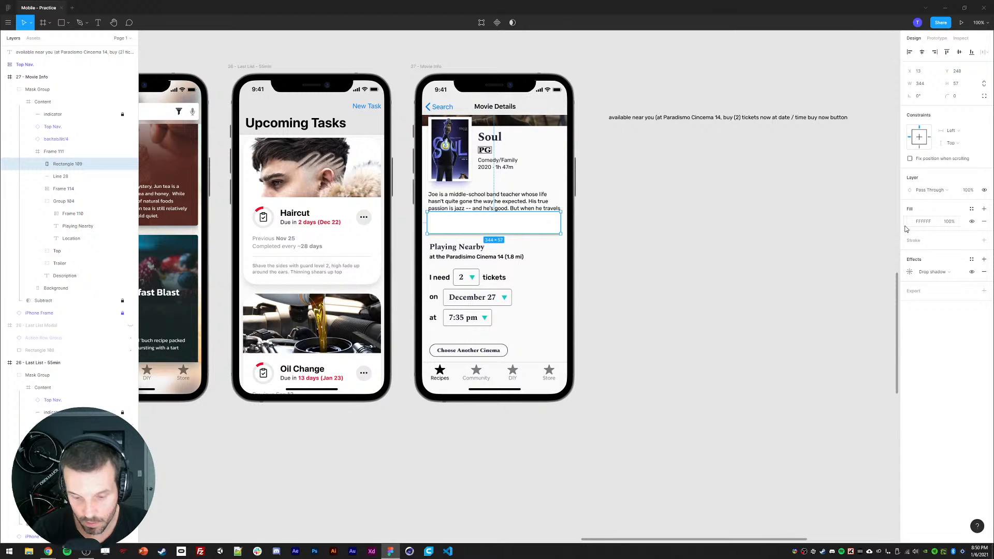
{"action": "key", "text": "i"}
{"action": "left_click", "coordinate": [863, 67]}
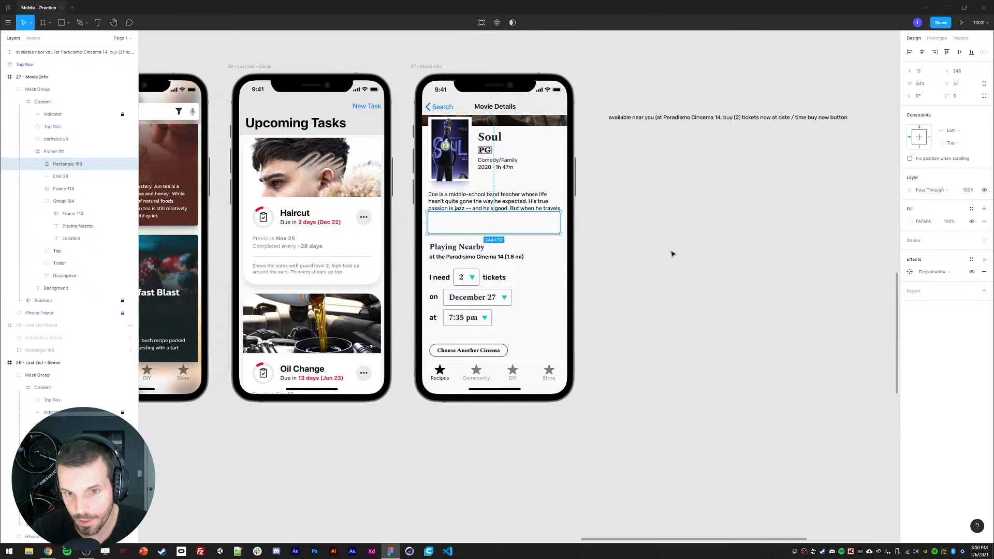
Step: Narrow the shadow rectangle to about 318 wide and move its layer behind the synopsis text
{"action": "left_click_drag", "start_coordinate": [562, 222], "coordinate": [555, 223]}
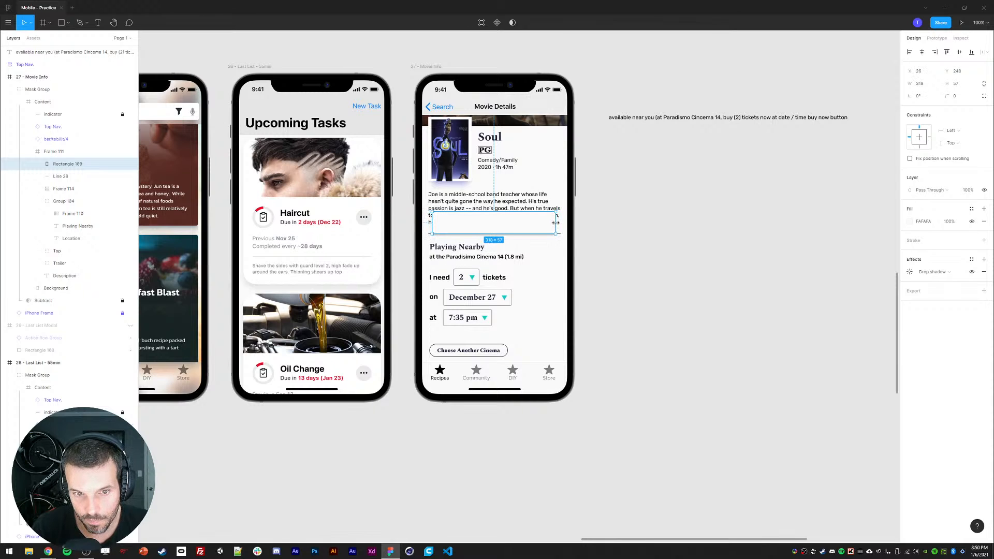
{"action": "left_click", "coordinate": [61, 176], "text": "shift"}
{"action": "left_click_drag", "start_coordinate": [60, 171], "coordinate": [59, 284]}
{"action": "left_click", "coordinate": [720, 294]}
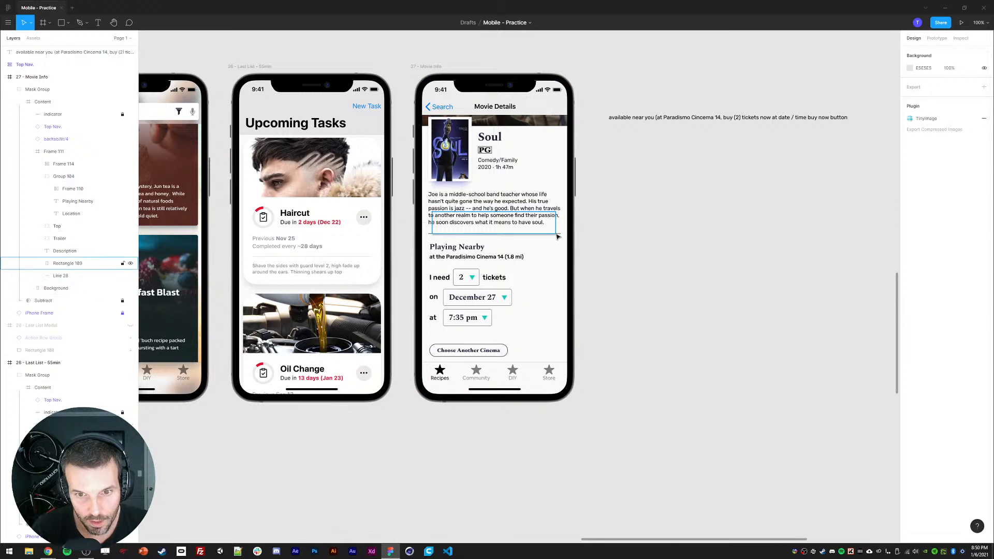
{"action": "left_click", "coordinate": [553, 231]}
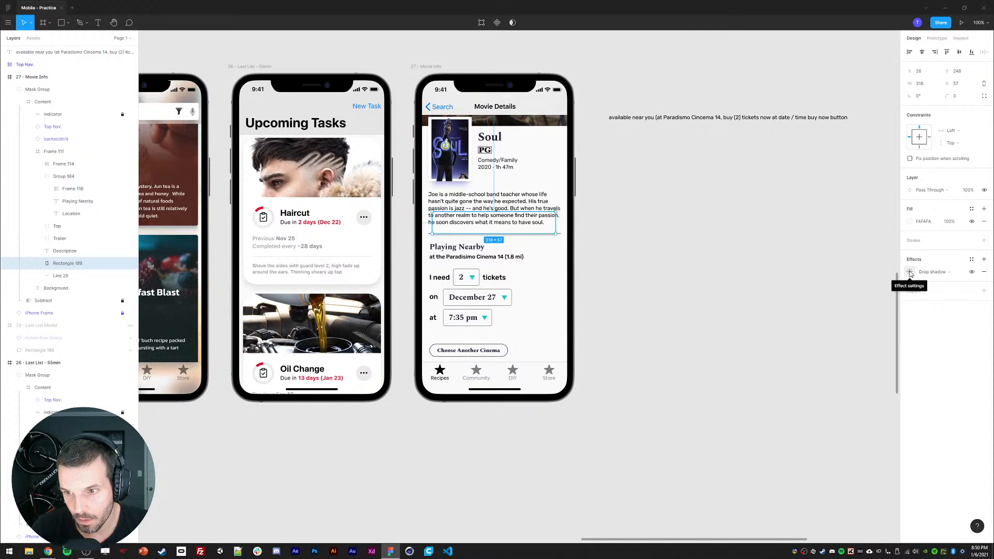
Step: Try to mask the shadow rectangle with a new rectangle drawn below the divider line
{"action": "key", "text": "ctrl+plus"}
{"action": "key", "text": "ctrl+plus"}
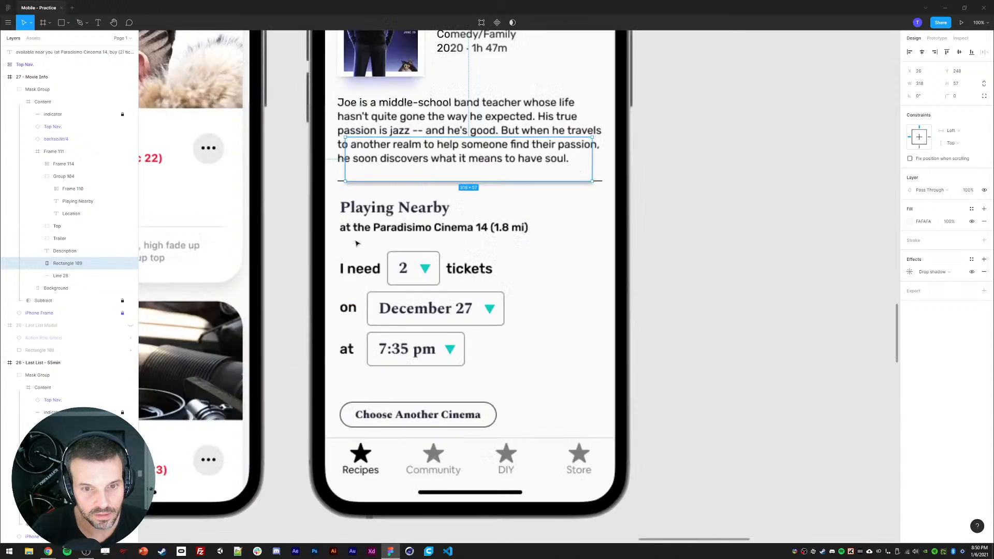
{"action": "left_click_drag", "start_coordinate": [336, 258], "coordinate": [383, 398]}
{"action": "key", "text": "r"}
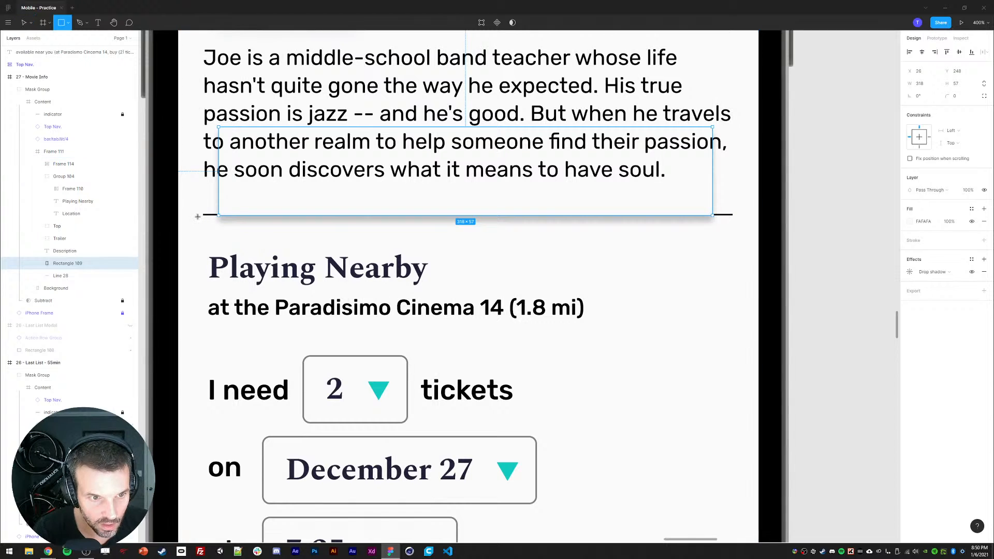
{"action": "mouse_move", "coordinate": [195, 215]}
{"action": "left_mouse_down"}
{"action": "mouse_move", "coordinate": [637, 262]}
{"action": "mouse_move", "coordinate": [739, 262]}
{"action": "left_mouse_up"}
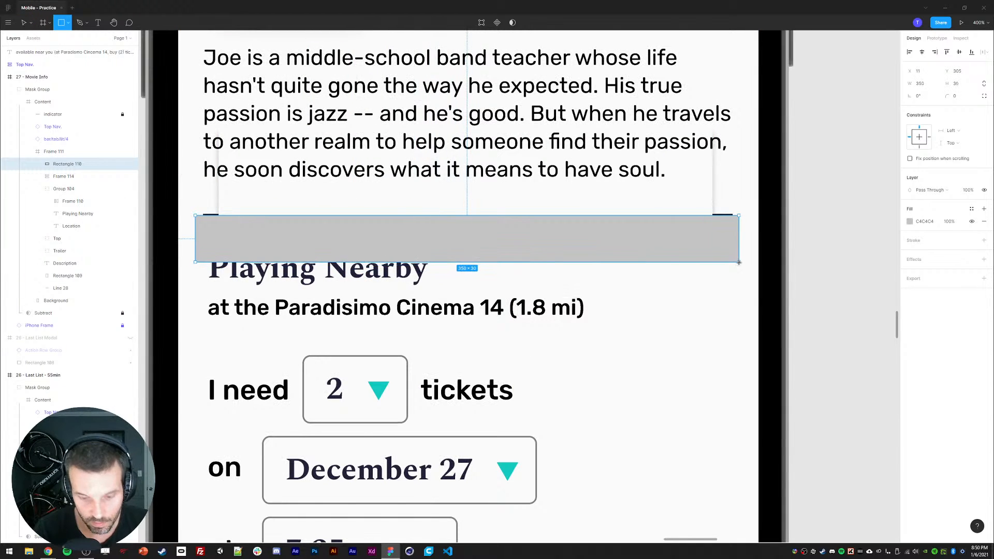
{"action": "left_click", "coordinate": [672, 209], "text": "shift"}
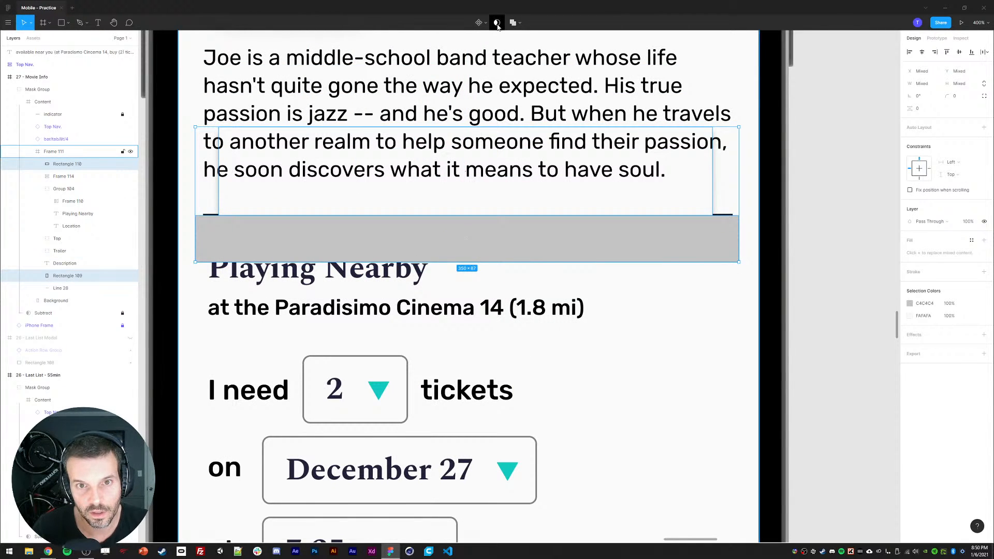
{"action": "key", "text": "ctrl+alt+m"}
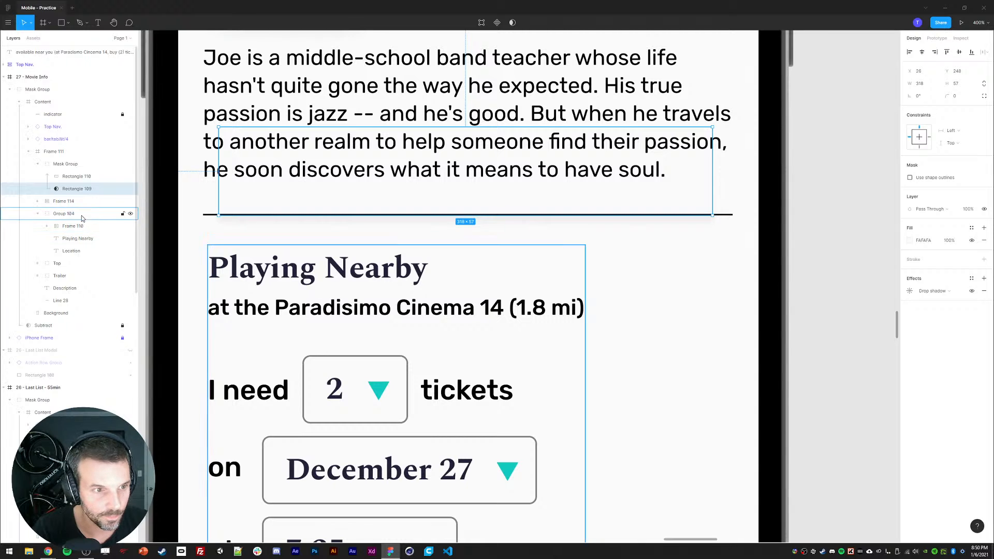
{"action": "left_click", "coordinate": [61, 177]}
{"action": "left_click", "coordinate": [61, 165]}
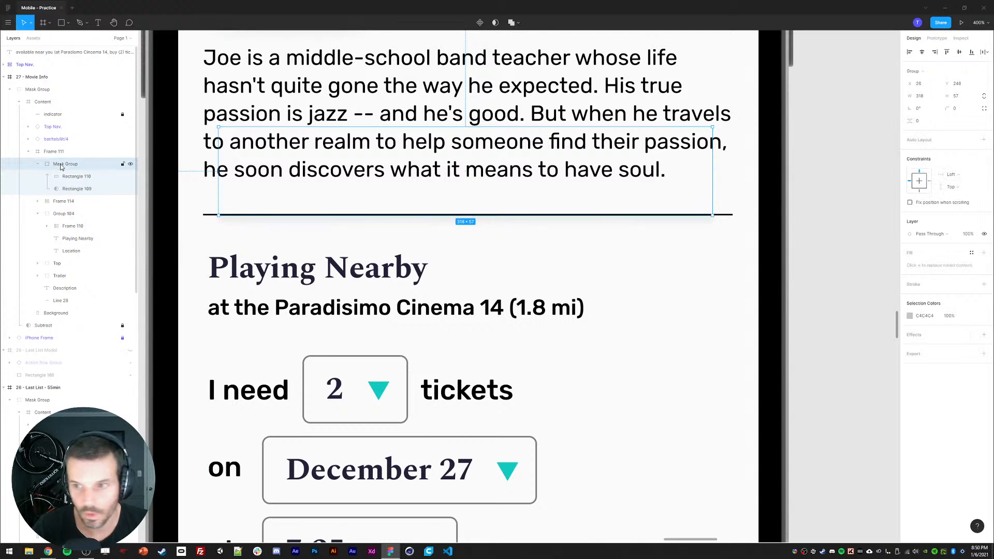
{"action": "left_click", "coordinate": [71, 190]}
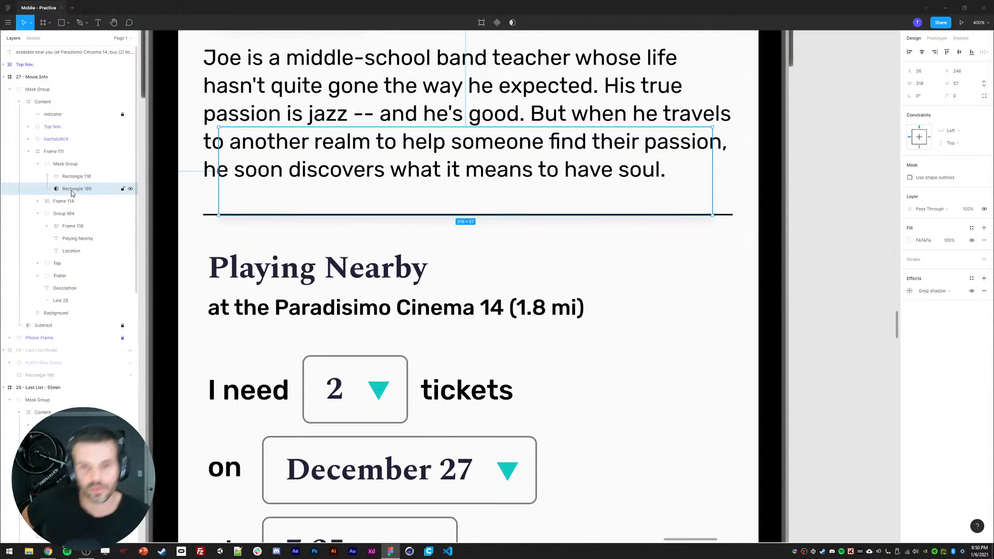
Step: Undo the mask and delete the extra rectangle
{"action": "key", "text": "ctrl+z"}
{"action": "key", "text": "ctrl+z"}
{"action": "key", "text": "ctrl+z"}
{"action": "key", "text": "ctrl+z"}
{"action": "key", "text": "ctrl+z"}
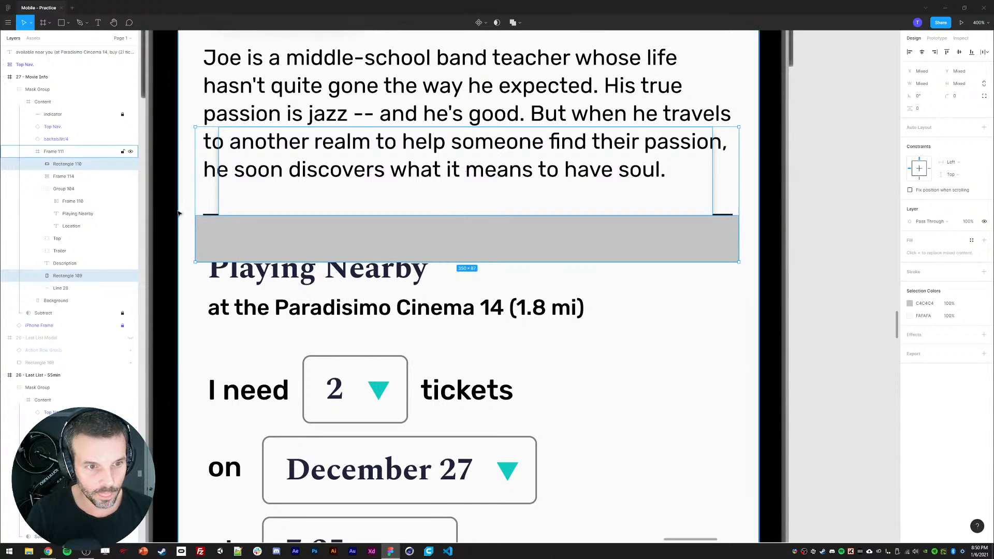
{"action": "left_click", "coordinate": [181, 214]}
{"action": "left_click", "coordinate": [235, 244], "text": "ctrl"}
{"action": "key", "text": "Delete"}
Step: Wrap the shadow rectangle in its own frame
{"action": "left_click", "coordinate": [243, 209]}
{"action": "left_click", "coordinate": [247, 209], "text": "ctrl"}
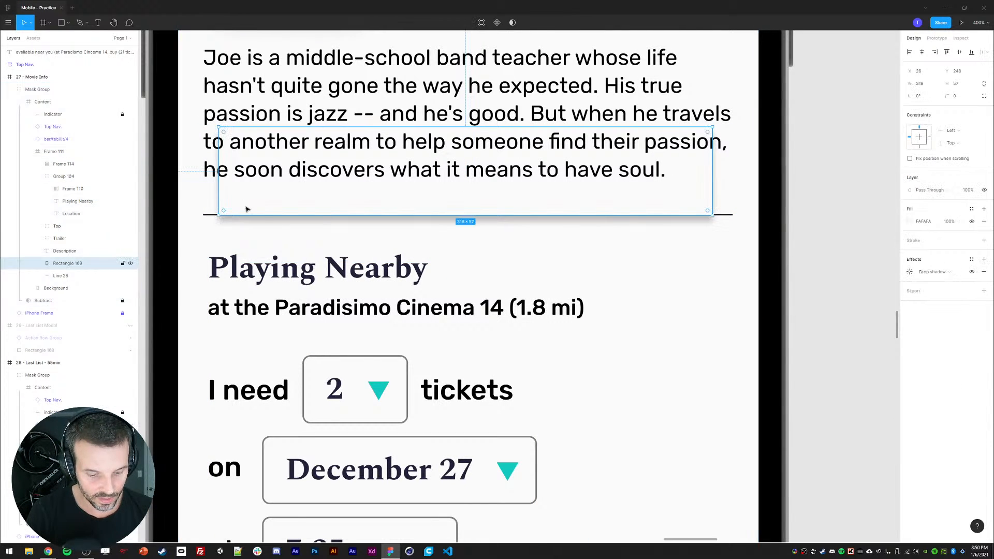
{"action": "right_click", "coordinate": [244, 209]}
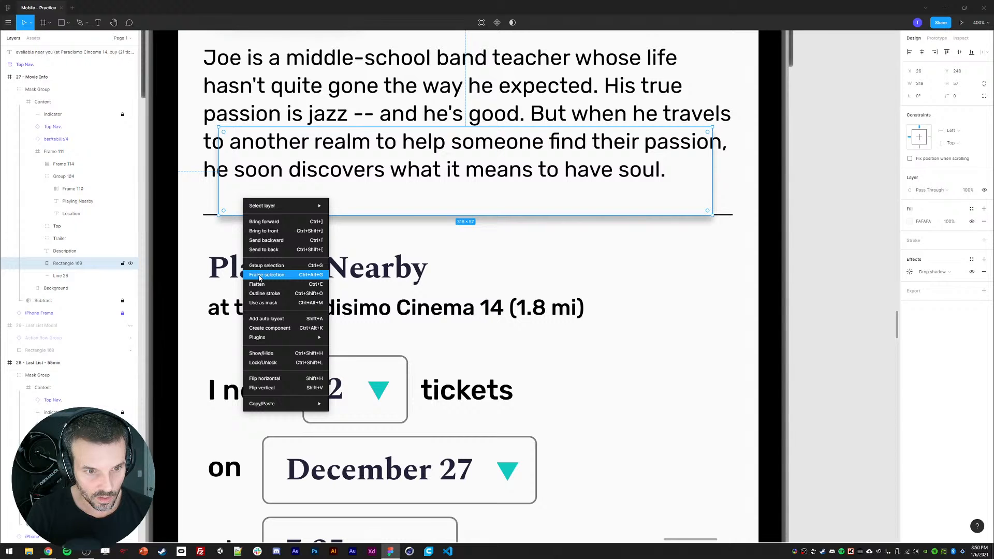
{"action": "left_click", "coordinate": [259, 278]}
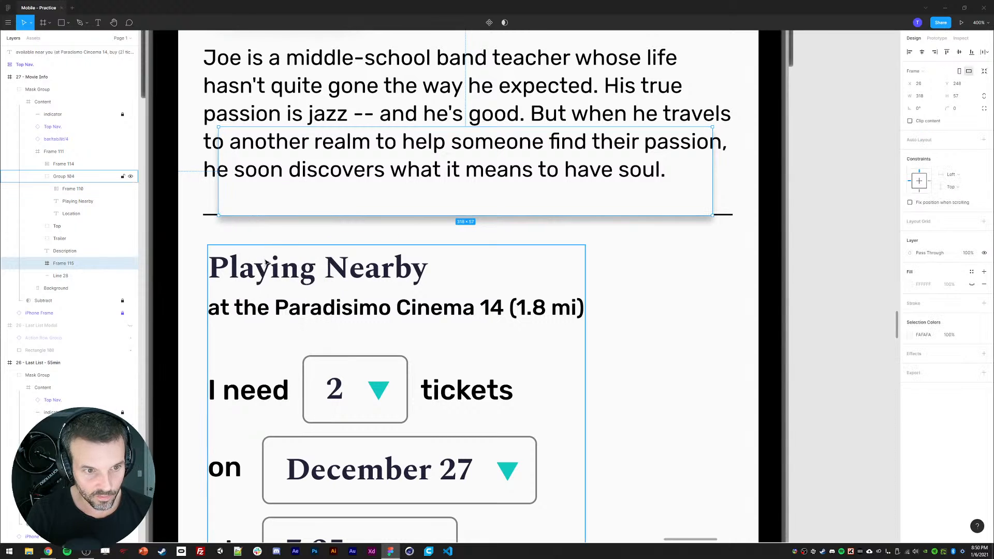
Step: Clip the frame's content and drag its top edge down to the divider line
{"action": "left_click", "coordinate": [39, 264]}
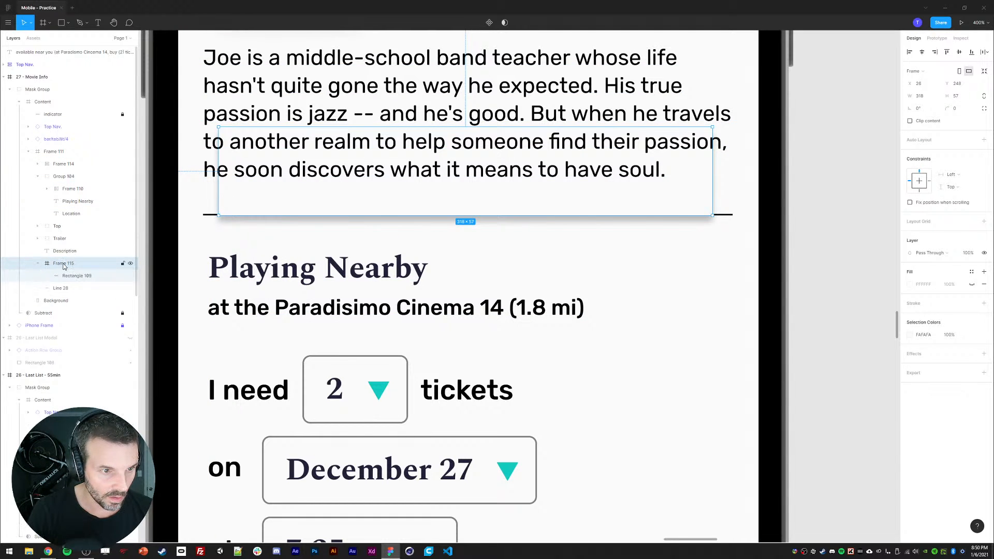
{"action": "left_click", "coordinate": [911, 121]}
{"action": "left_click_drag", "start_coordinate": [495, 125], "coordinate": [501, 249]}
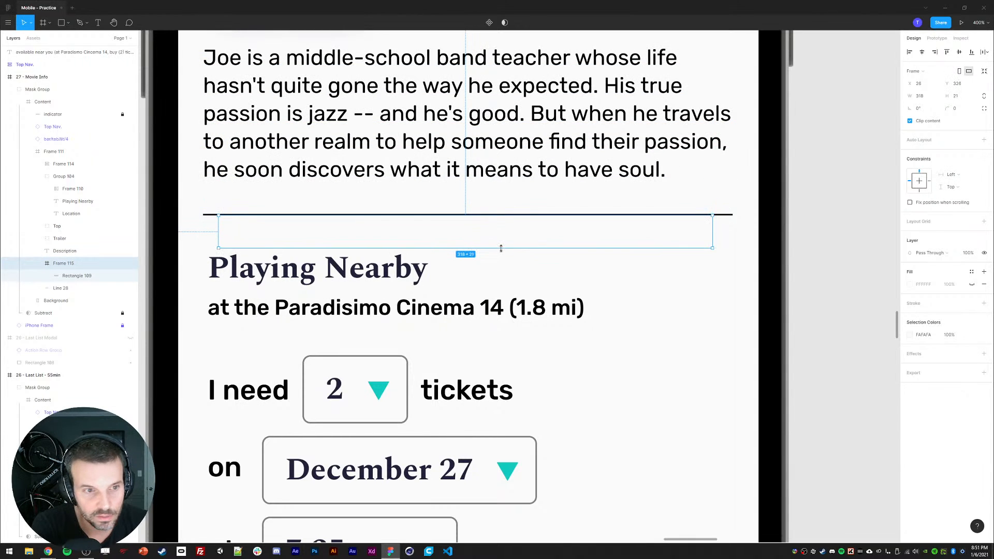
Step: Turn off the frame's clip content and select the shadow rectangle inside it
{"action": "left_click", "coordinate": [921, 122]}
{"action": "left_click", "coordinate": [919, 123]}
{"action": "left_click", "coordinate": [915, 124]}
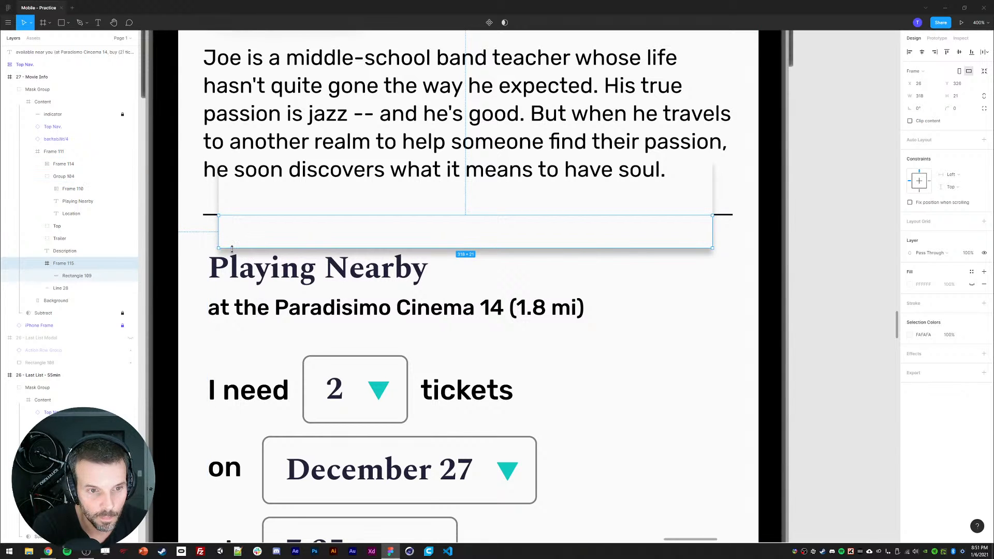
{"action": "mouse_move", "coordinate": [232, 249]}
{"action": "left_mouse_down"}
{"action": "mouse_move", "coordinate": [231, 307]}
{"action": "mouse_move", "coordinate": [234, 215]}
{"action": "mouse_move", "coordinate": [234, 277]}
{"action": "mouse_move", "coordinate": [234, 262]}
{"action": "left_mouse_up"}
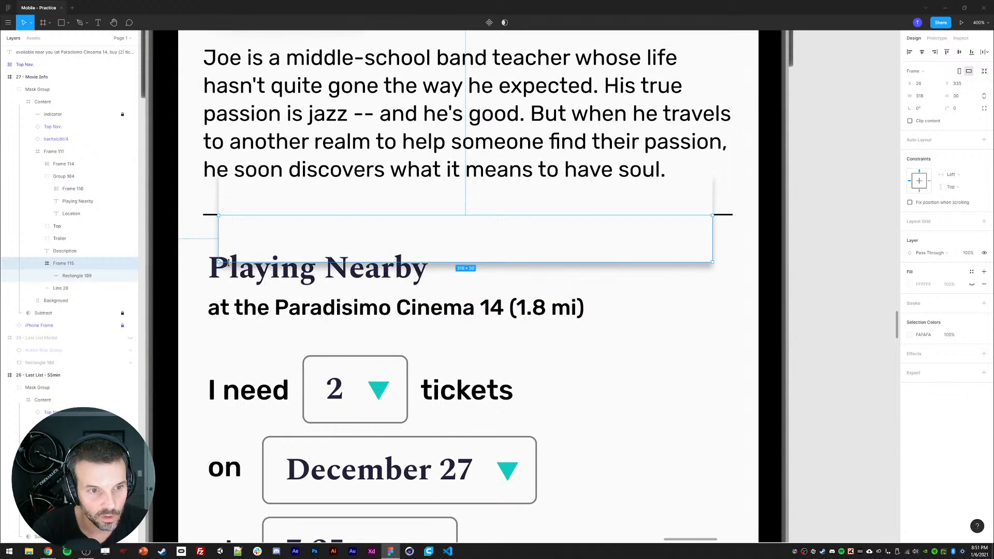
{"action": "key", "text": "ctrl+z"}
{"action": "left_click", "coordinate": [65, 277]}
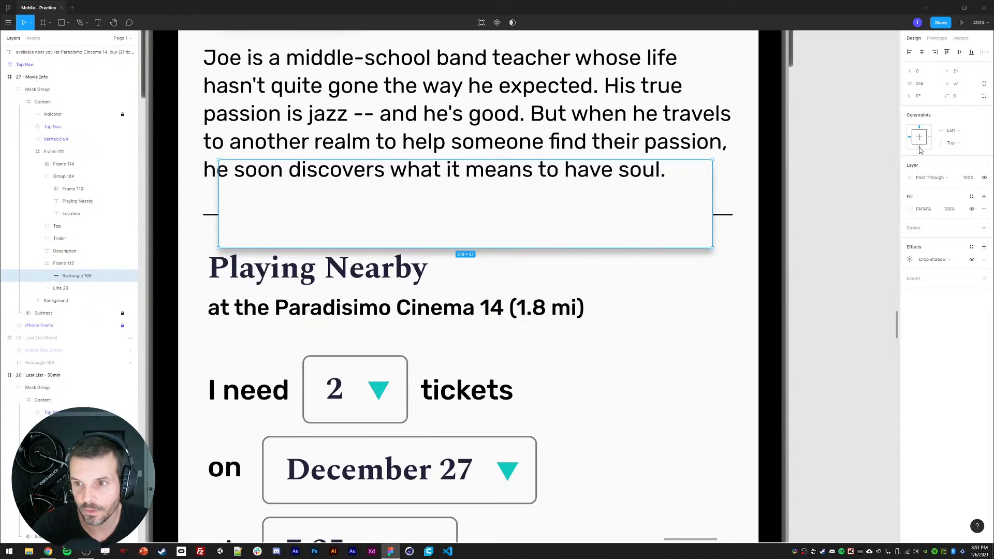
Step: Set the shadow rectangle's constraints and resize its wrapping frame's top edge
{"action": "left_click", "coordinate": [938, 136]}
{"action": "left_click", "coordinate": [930, 139]}
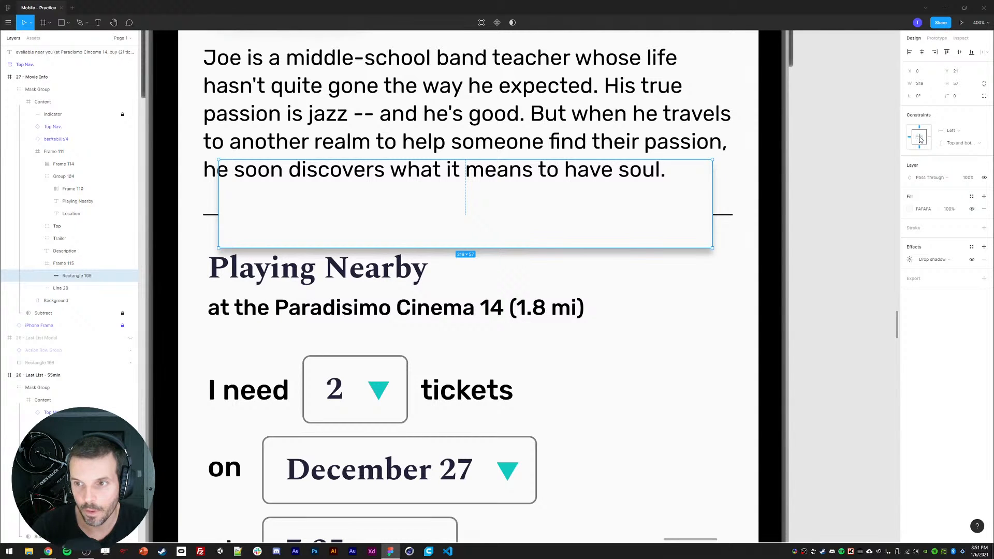
{"action": "left_click", "coordinate": [921, 138]}
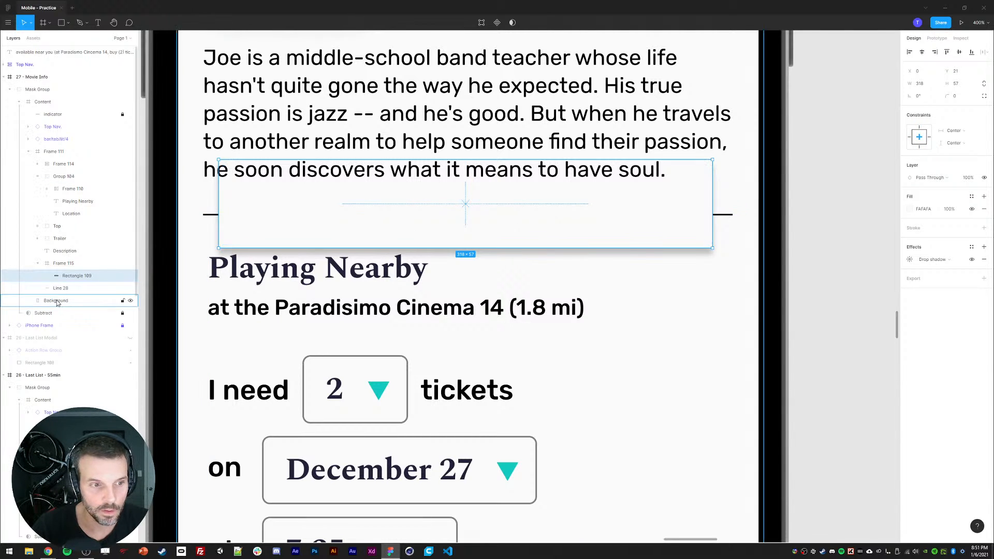
{"action": "left_click", "coordinate": [61, 266]}
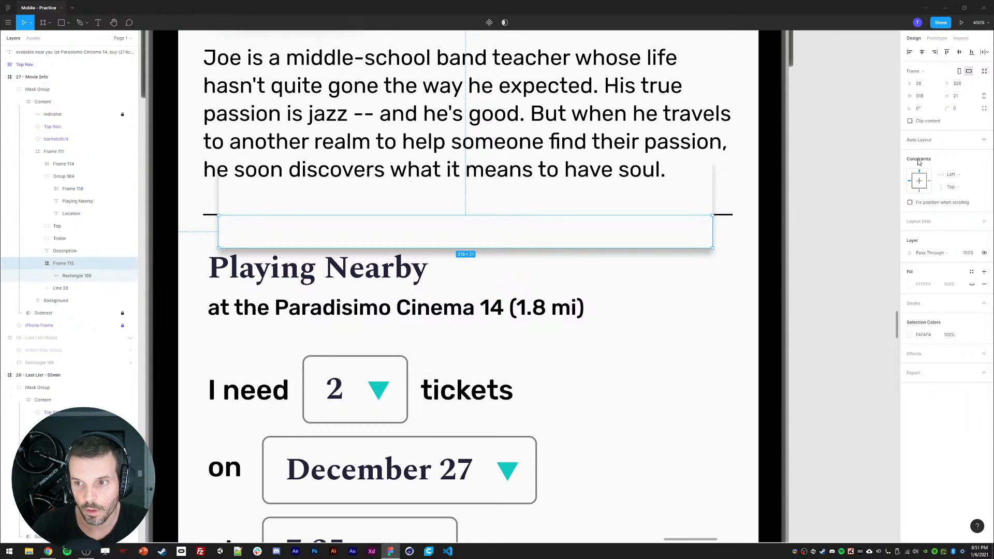
{"action": "left_click_drag", "start_coordinate": [275, 245], "coordinate": [284, 203]}
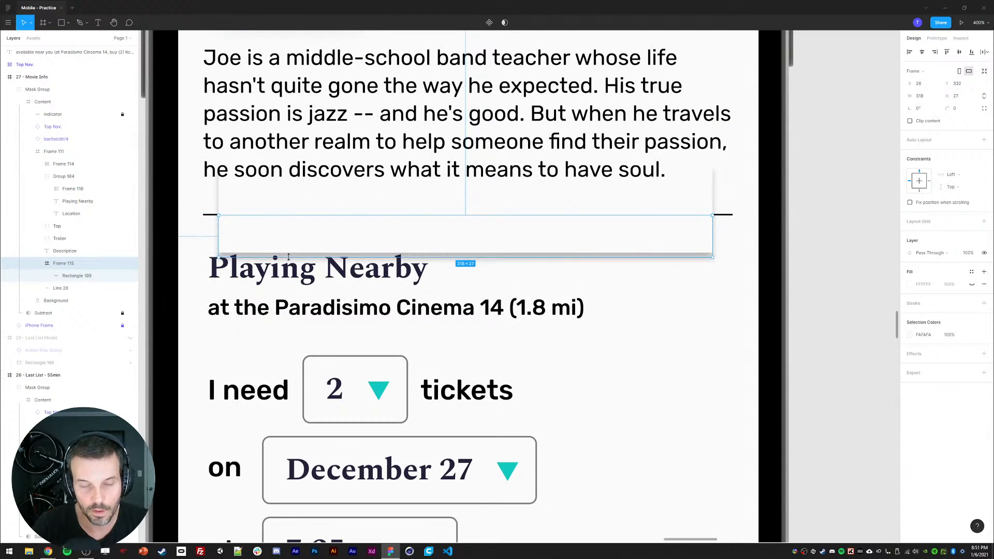
Step: Set the shadow rectangle's constraints to left and right, top and bottom, and its Y to 0
{"action": "left_click", "coordinate": [67, 276]}
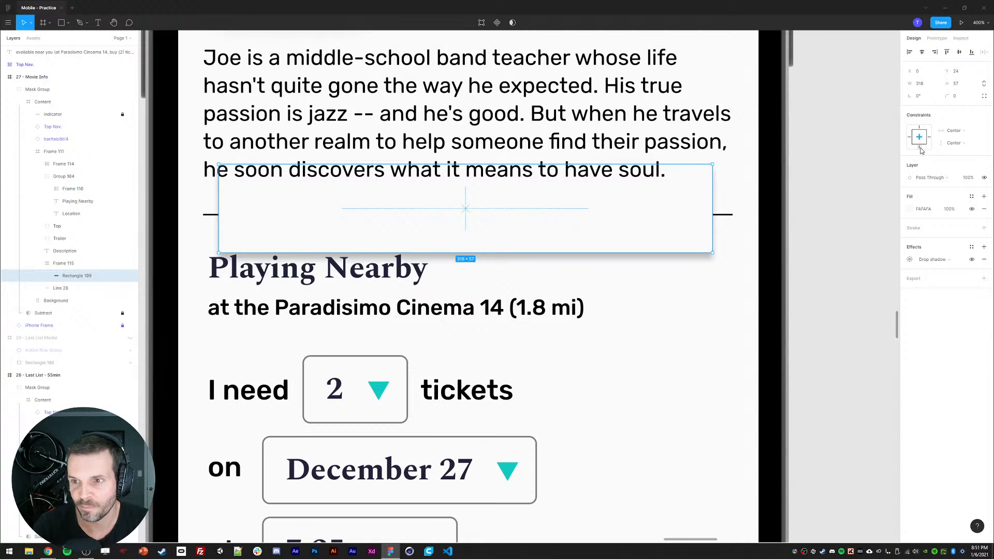
{"action": "left_click", "coordinate": [920, 149]}
{"action": "left_click", "coordinate": [930, 137]}
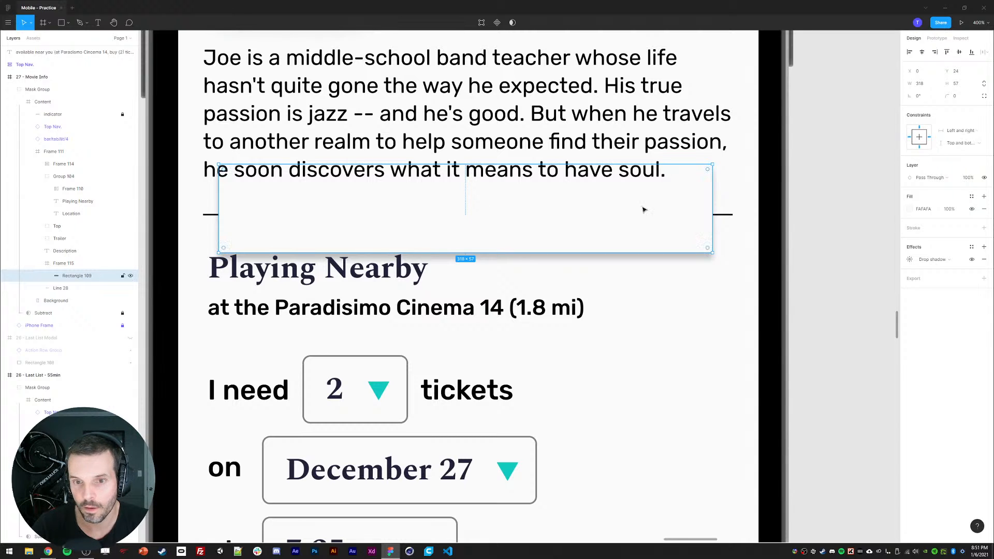
{"action": "left_click", "coordinate": [957, 73]}
{"action": "type", "text": "0"}
{"action": "key", "text": "Return"}
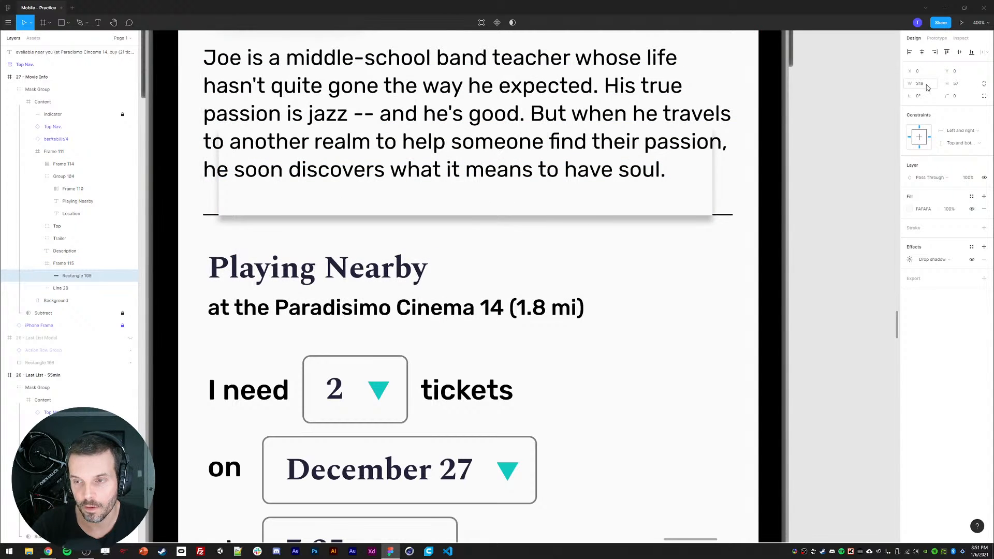
Step: Delete the shadow frame, then undo back to before the frame was created
{"action": "left_click", "coordinate": [73, 266]}
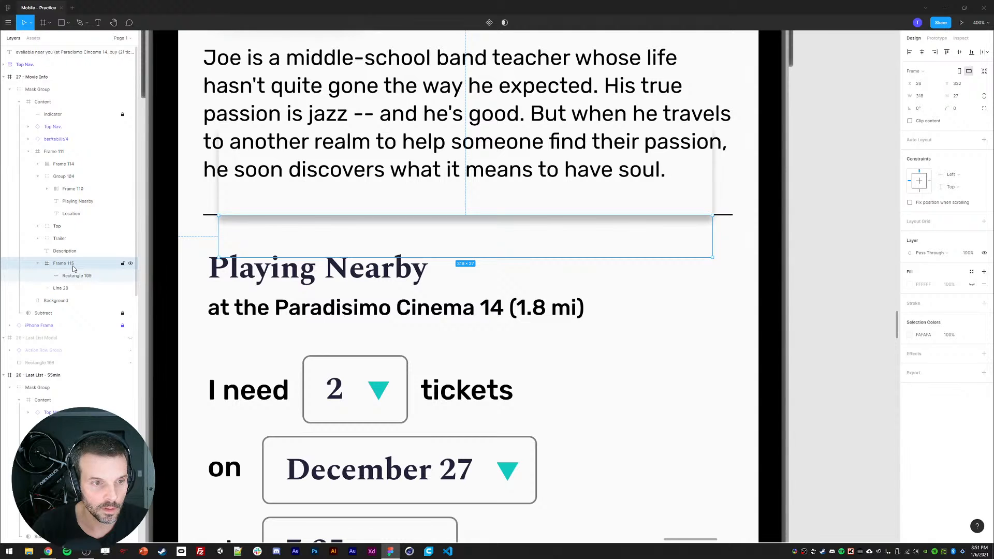
{"action": "left_click_drag", "start_coordinate": [279, 257], "coordinate": [275, 300]}
{"action": "key", "text": "Delete"}
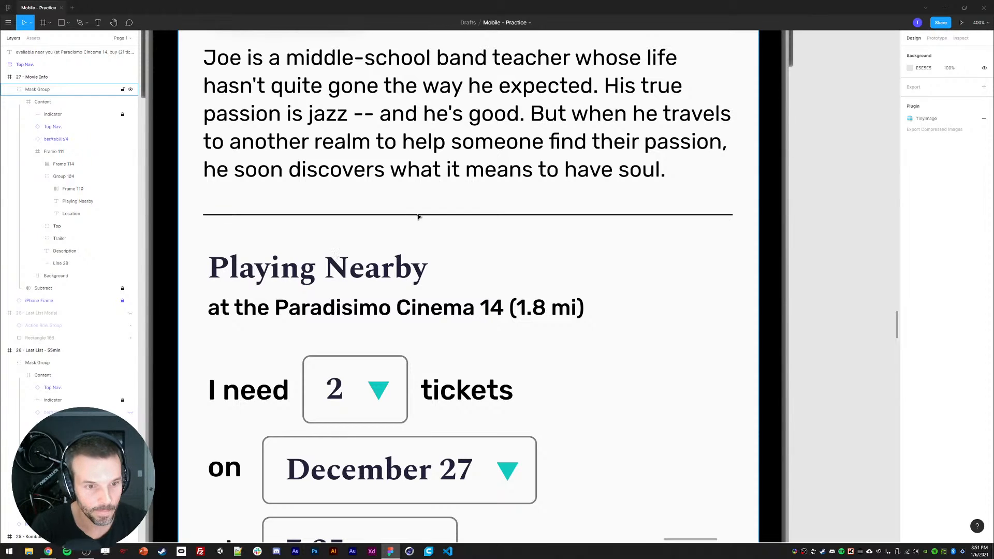
{"action": "key", "text": "ctrl+z"}
{"action": "key", "text": "ctrl+z"}
{"action": "key", "text": "ctrl+z"}
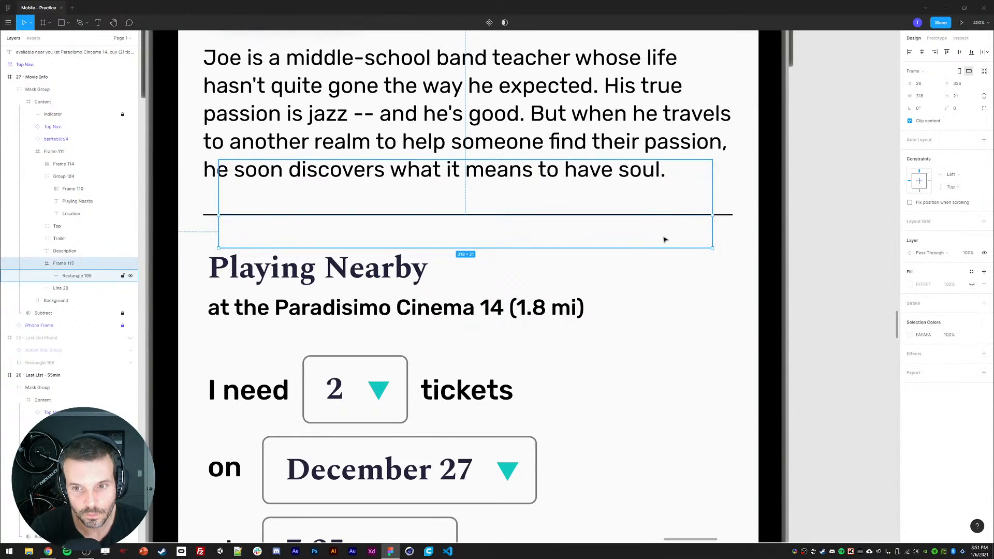
{"action": "key", "text": "ctrl+z"}
{"action": "key", "text": "ctrl+z"}
{"action": "key", "text": "ctrl+z"}
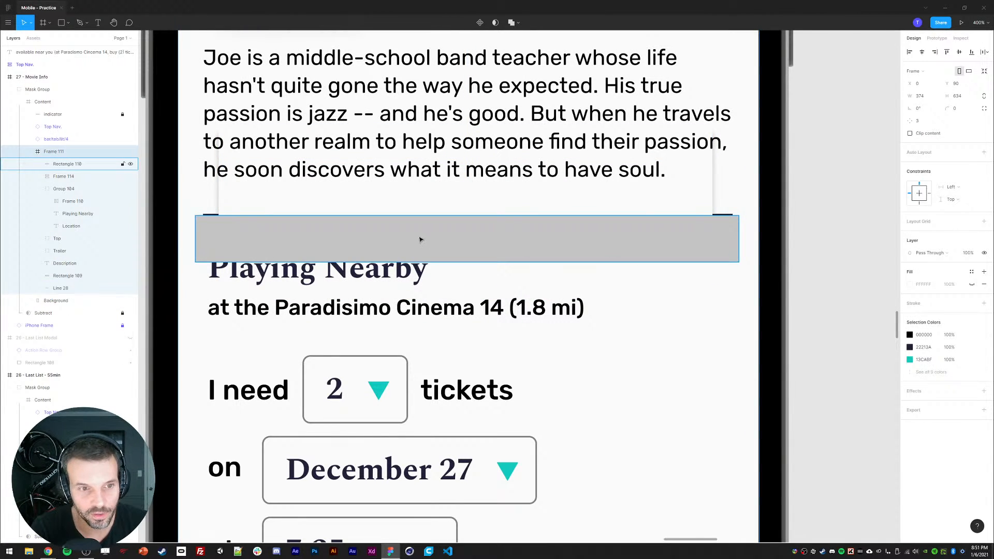
Step: Move the grey rectangle up against the divider and fill it with the sampled background colour
{"action": "left_click_drag", "start_coordinate": [420, 239], "coordinate": [358, 195]}
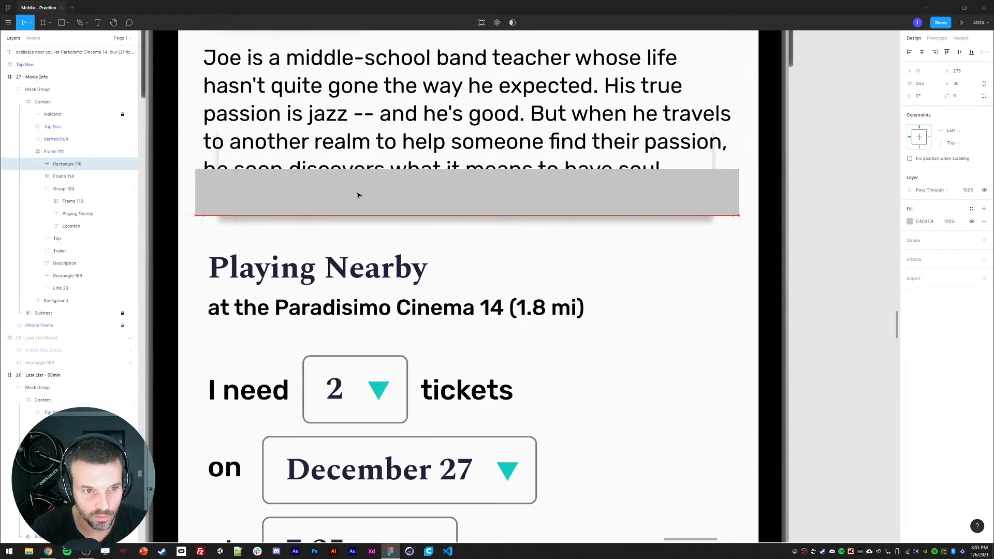
{"action": "key", "text": "i"}
{"action": "left_click", "coordinate": [655, 275]}
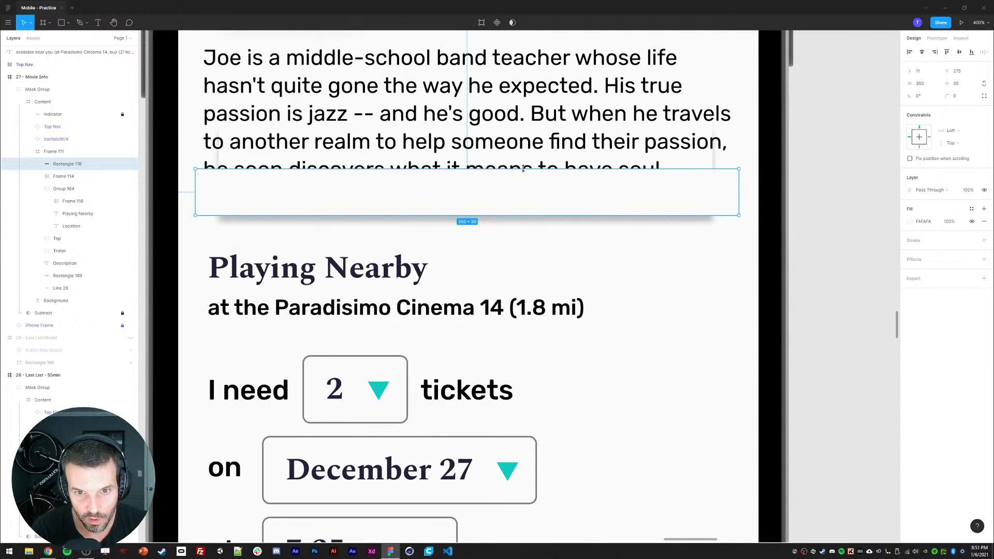
Step: Extend the cover rectangle's top upward and move it below the divider line in the layer order
{"action": "left_click_drag", "start_coordinate": [523, 168], "coordinate": [525, 126]}
{"action": "left_click", "coordinate": [497, 282]}
{"action": "left_click", "coordinate": [55, 165]}
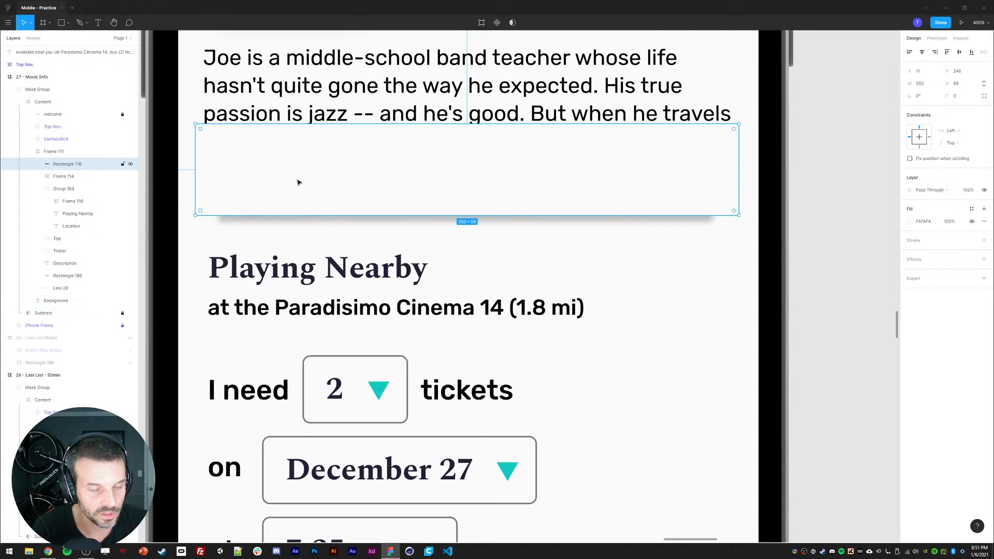
{"action": "key", "text": "Up"}
{"action": "key", "text": "Up"}
{"action": "key", "text": "Up"}
{"action": "key", "text": "Up"}
{"action": "key", "text": "Up"}
{"action": "key", "text": "Up"}
{"action": "key", "text": "Up"}
{"action": "key", "text": "Up"}
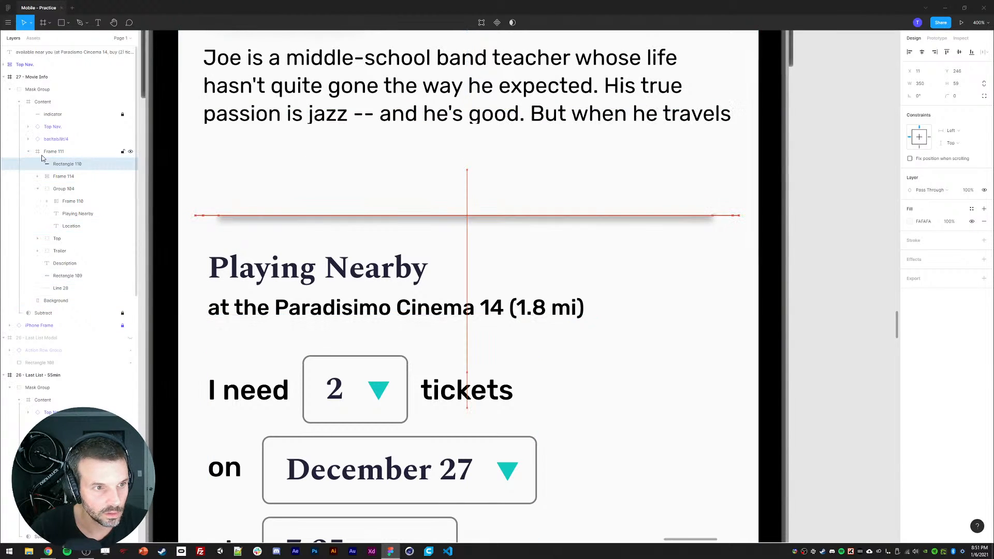
{"action": "left_click_drag", "start_coordinate": [44, 163], "coordinate": [67, 295]}
Step: Select the shadow rectangle and set its drop shadow blur to 10
{"action": "left_click", "coordinate": [66, 278], "text": "shift"}
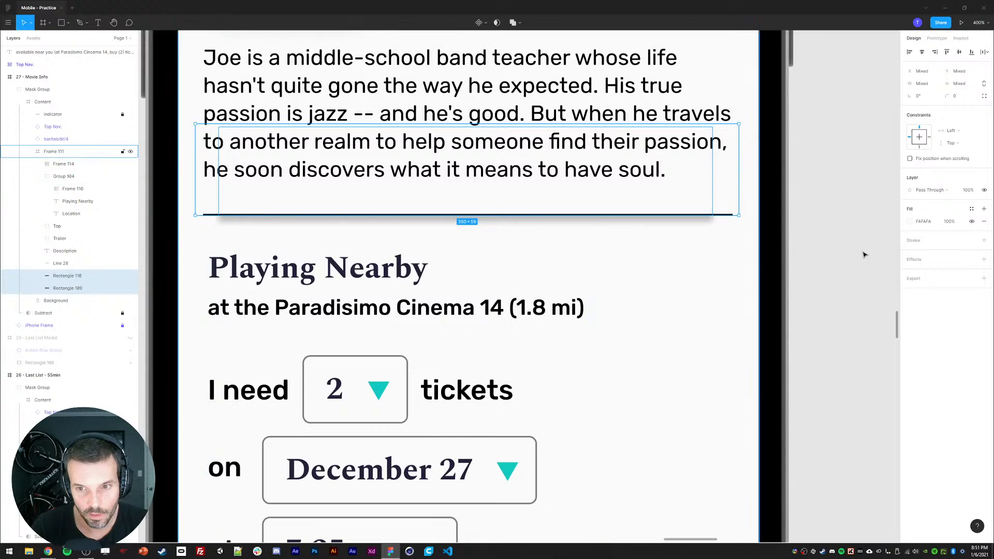
{"action": "left_click", "coordinate": [65, 289]}
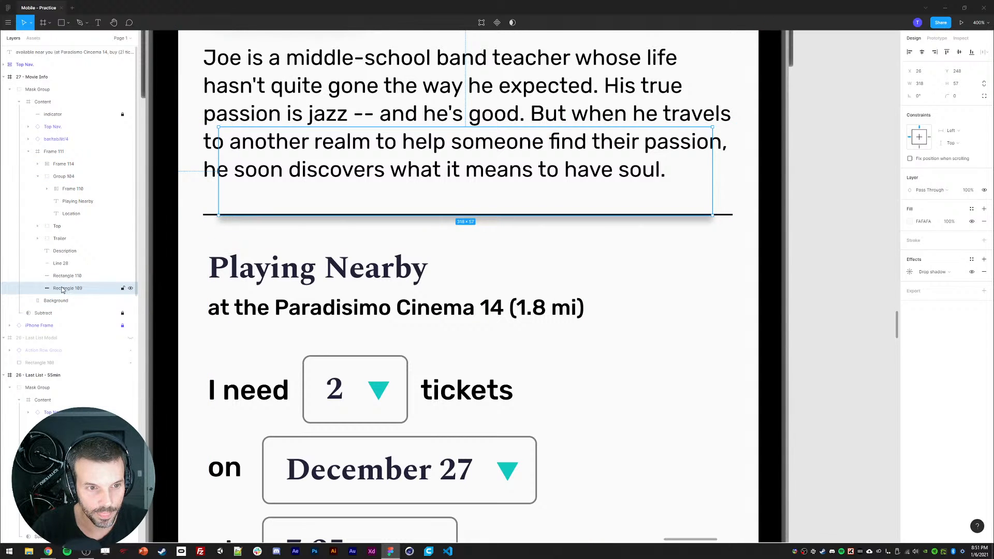
{"action": "left_click", "coordinate": [910, 272]}
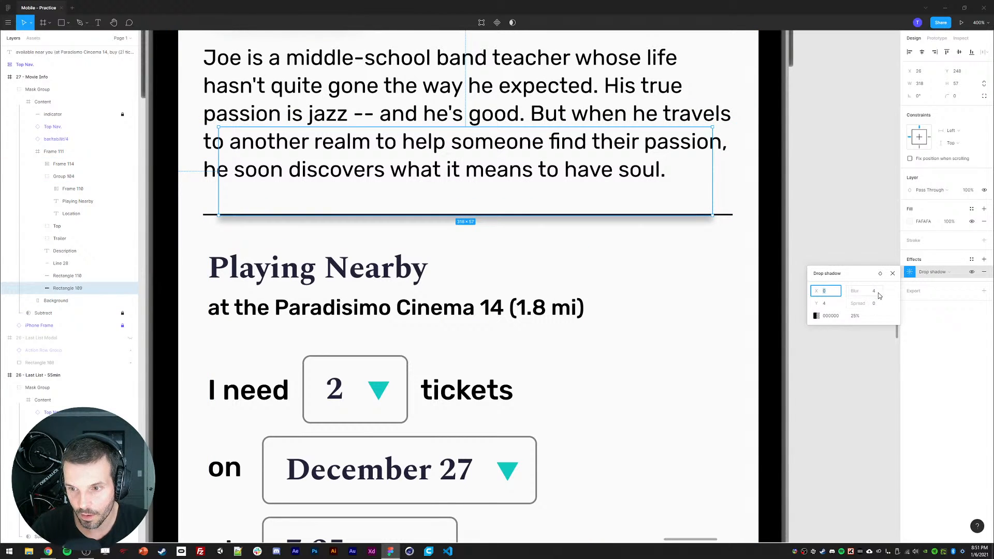
{"action": "left_click_drag", "start_coordinate": [847, 288], "coordinate": [848, 288]}
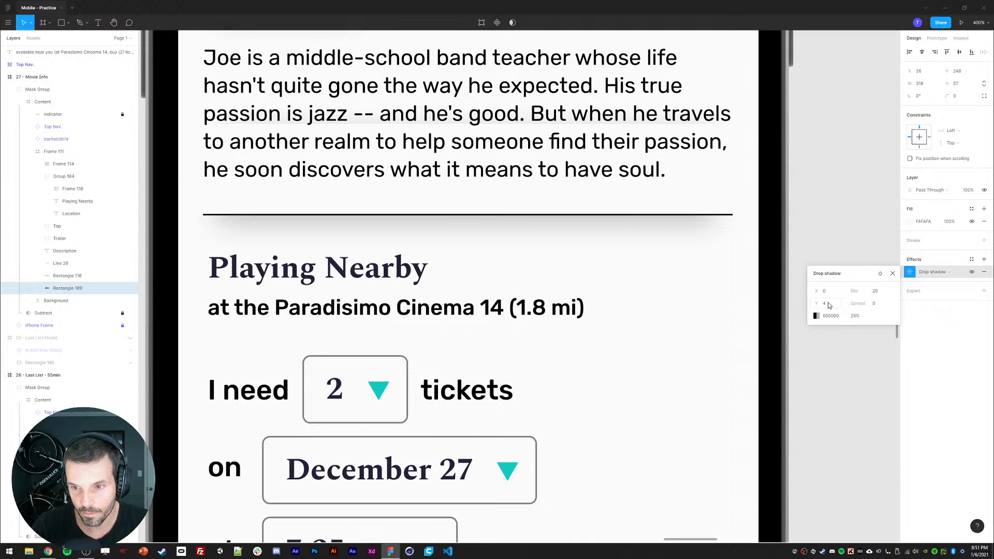
{"action": "left_click", "coordinate": [874, 293]}
{"action": "key", "text": "Return"}
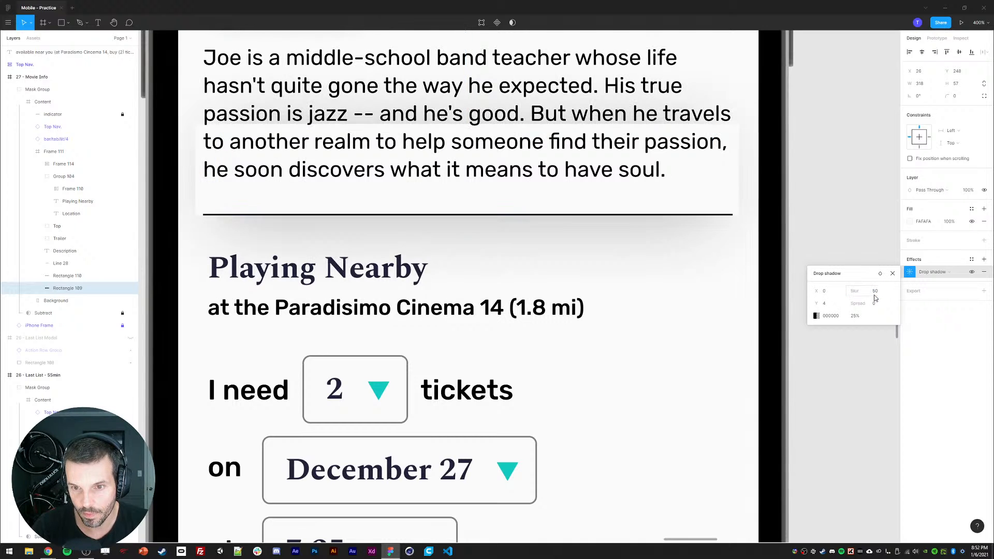
{"action": "left_click", "coordinate": [881, 296]}
{"action": "type", "text": "10"}
{"action": "key", "text": "Return"}
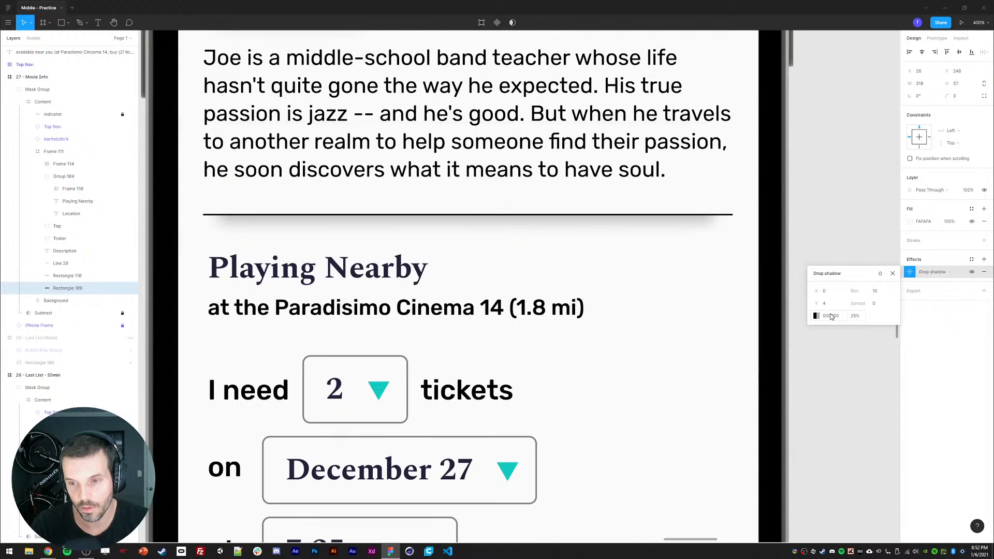
Step: Set the shadow rectangle's corner radius to 100
{"action": "left_click", "coordinate": [958, 97]}
{"action": "type", "text": "5"}
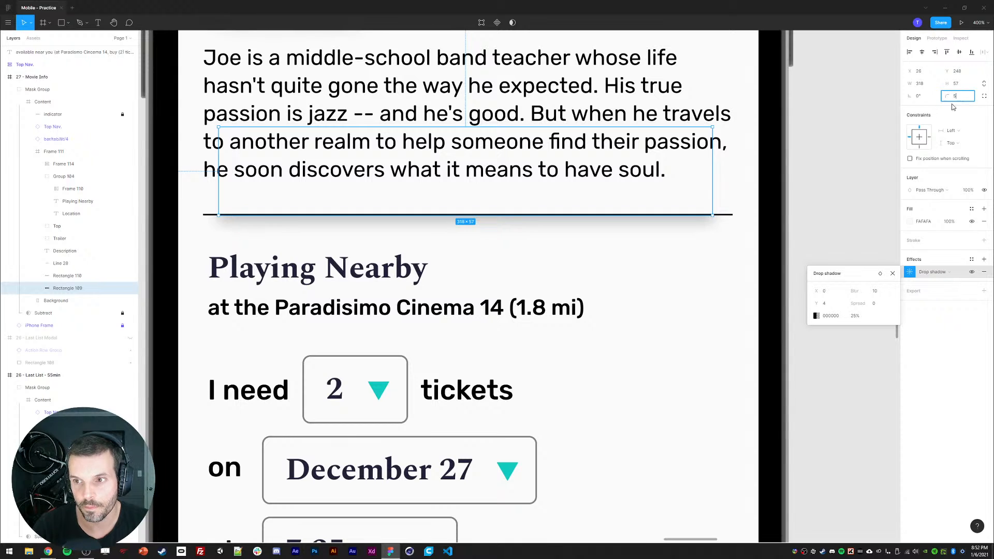
{"action": "type", "text": "0"}
{"action": "key", "text": "Return"}
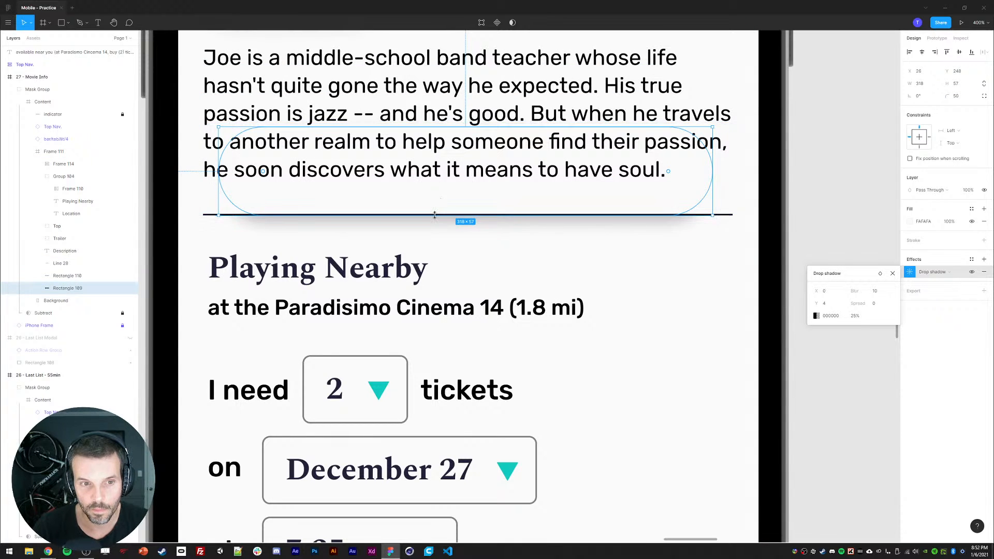
{"action": "left_click", "coordinate": [964, 95]}
{"action": "type", "text": "100"}
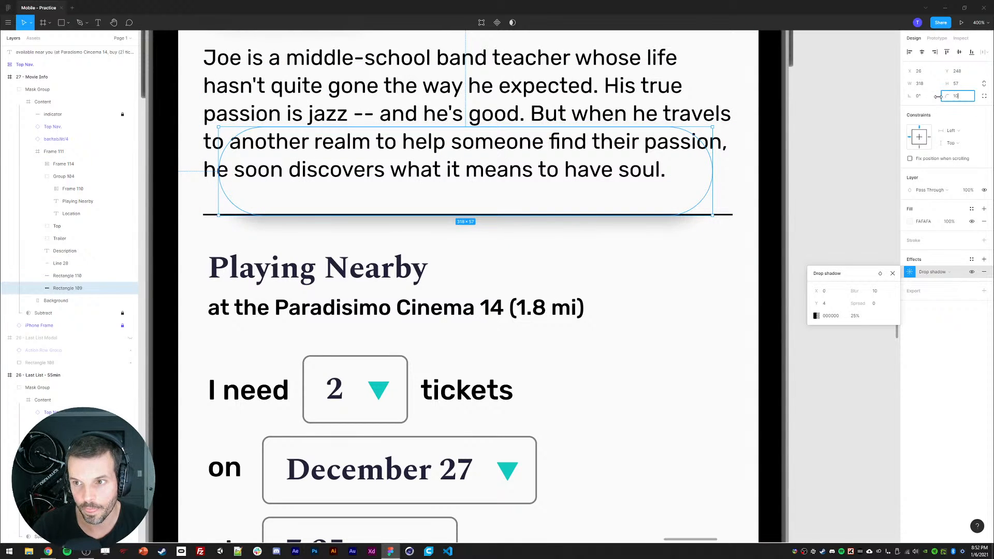
{"action": "key", "text": "Return"}
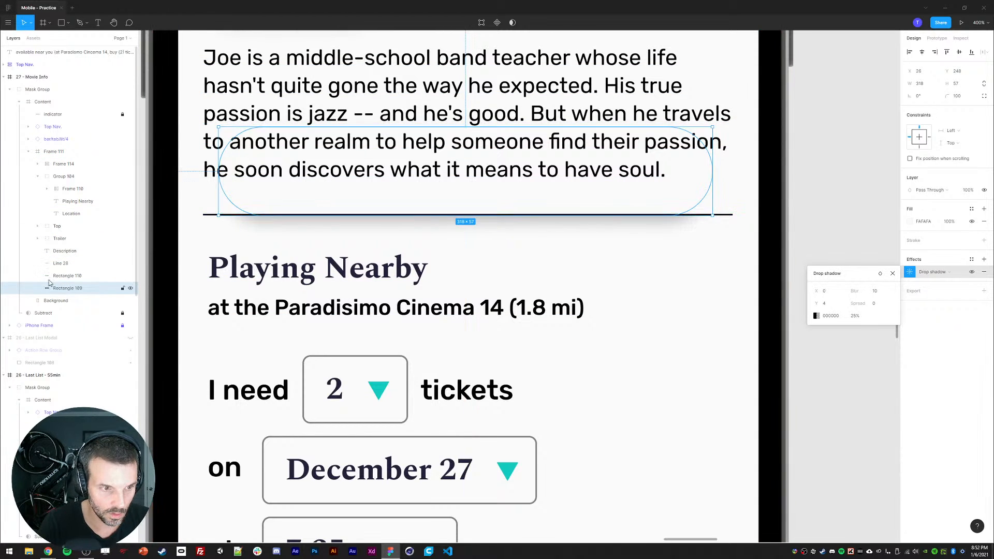
Step: Draw an ellipse about 254 × 46 above the divider and paste the copied drop shadow style onto it
{"action": "key", "text": "Escape"}
{"action": "key", "text": "r"}
{"action": "left_click_drag", "start_coordinate": [242, 156], "coordinate": [621, 212]}
{"action": "key", "text": "Delete"}
{"action": "key", "text": "o"}
{"action": "left_click_drag", "start_coordinate": [266, 144], "coordinate": [661, 215]}
{"action": "key", "text": "ctrl+alt+v"}
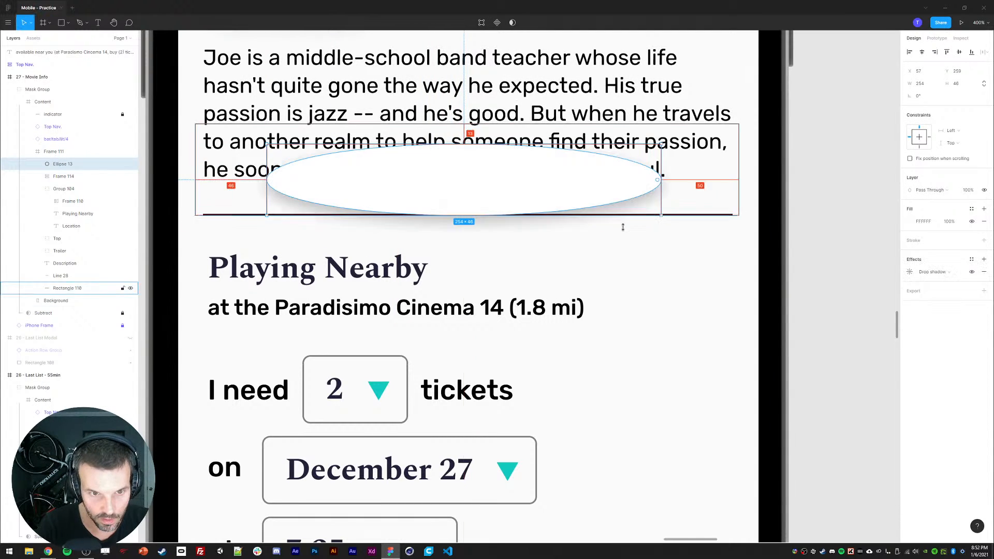
Step: Place the ellipse below the cover rectangle in the layers and resize it to about 340 × 22 along the divider
{"action": "left_click_drag", "start_coordinate": [58, 164], "coordinate": [63, 294]}
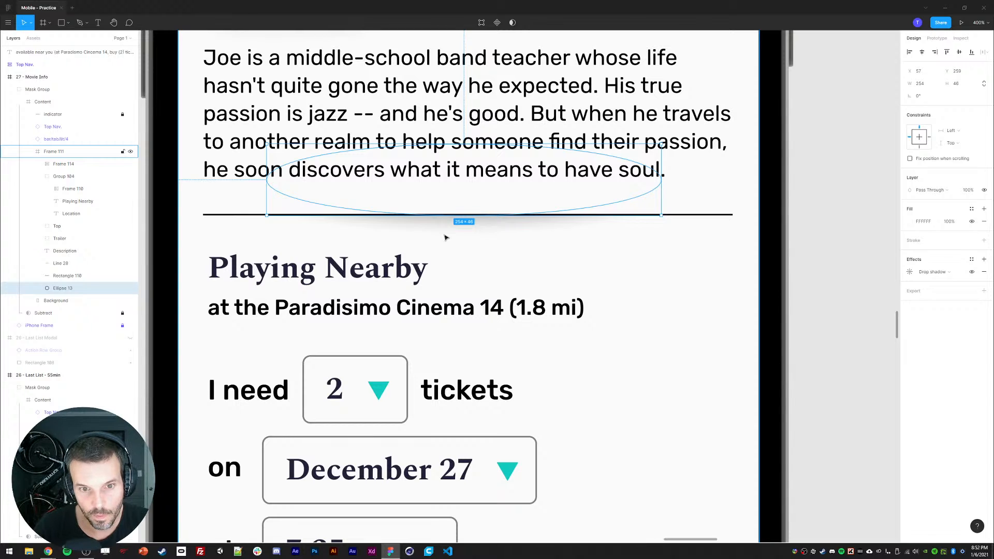
{"action": "left_click_drag", "start_coordinate": [461, 145], "coordinate": [461, 180]}
{"action": "left_click_drag", "start_coordinate": [663, 197], "coordinate": [728, 197]}
Step: Set the ellipse's drop shadow Y offset to 8 and blur to 8
{"action": "left_click", "coordinate": [910, 272]}
{"action": "left_click", "coordinate": [828, 306]}
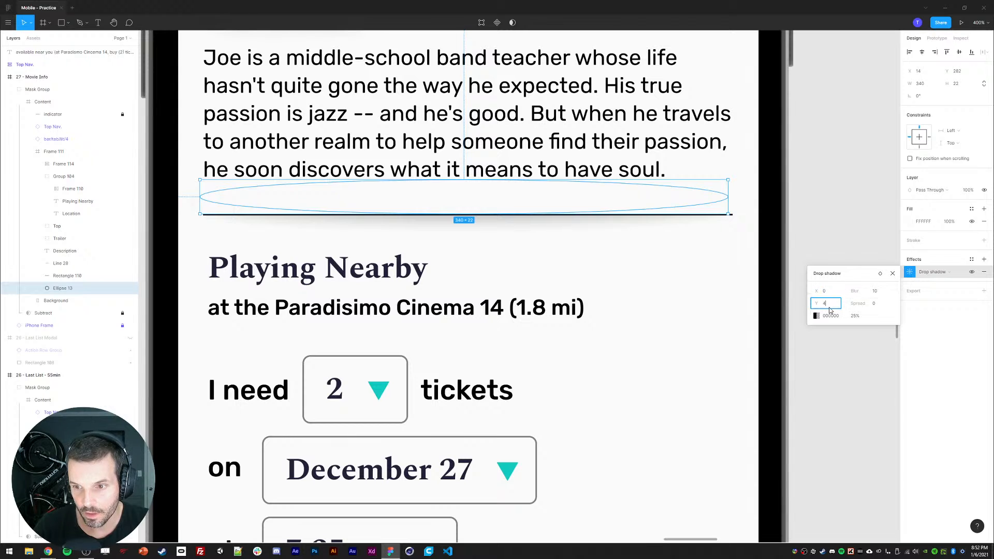
{"action": "type", "text": "8"}
{"action": "key", "text": "Return"}
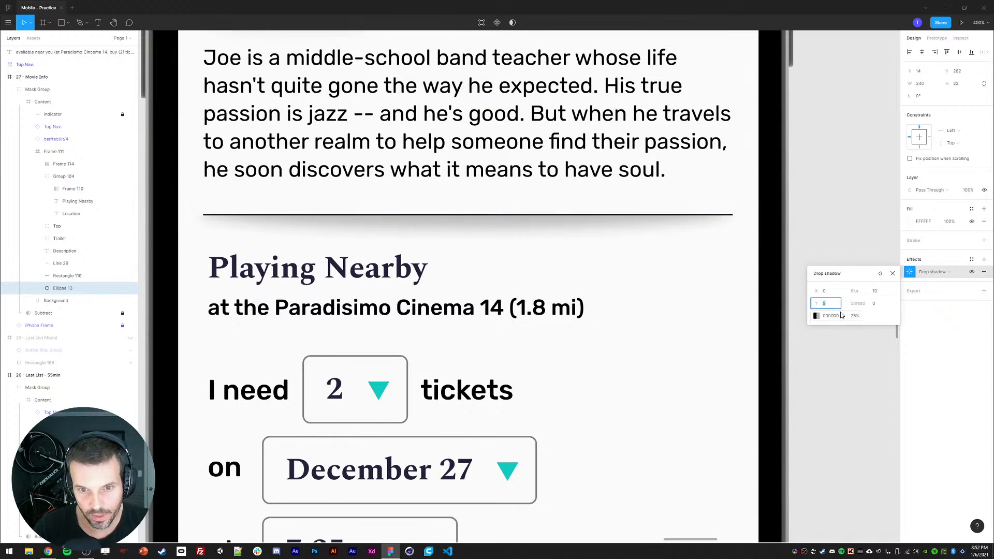
{"action": "left_click", "coordinate": [847, 318]}
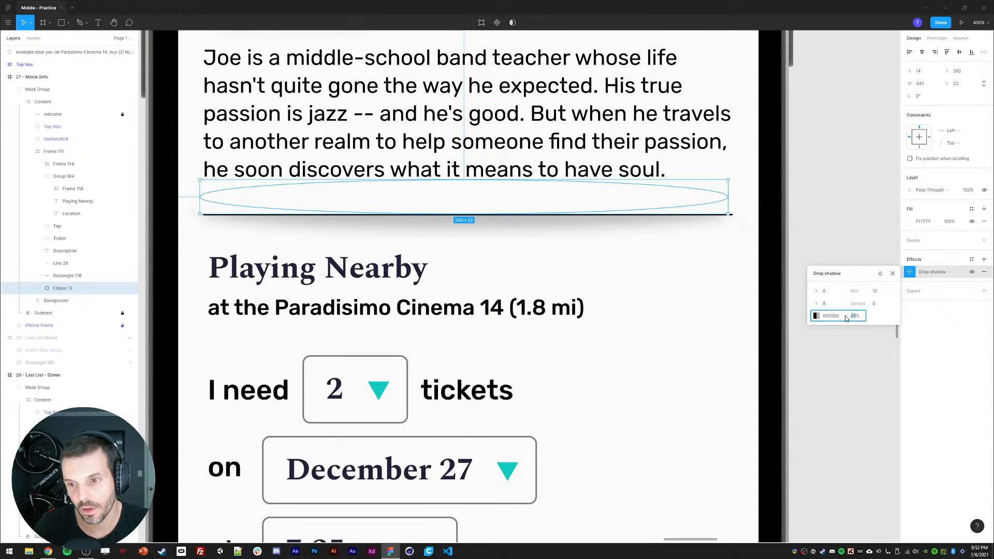
{"action": "left_click", "coordinate": [875, 292]}
{"action": "type", "text": "8"}
{"action": "key", "text": "Return"}
{"action": "left_click", "coordinate": [827, 304]}
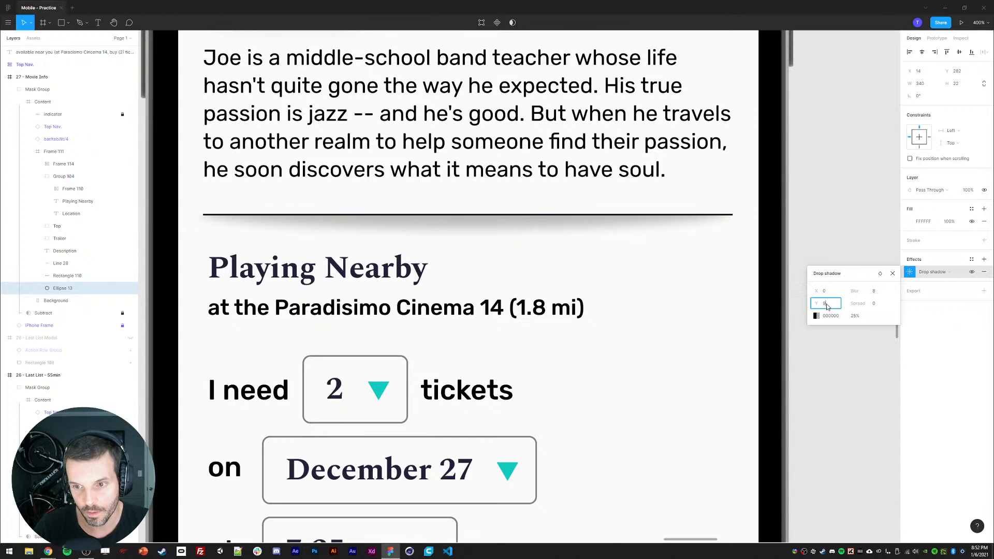
Step: Zoom to 100% and set the divider line's stroke opacity to 28%
{"action": "left_click", "coordinate": [845, 209]}
{"action": "key", "text": "ctrl+0"}
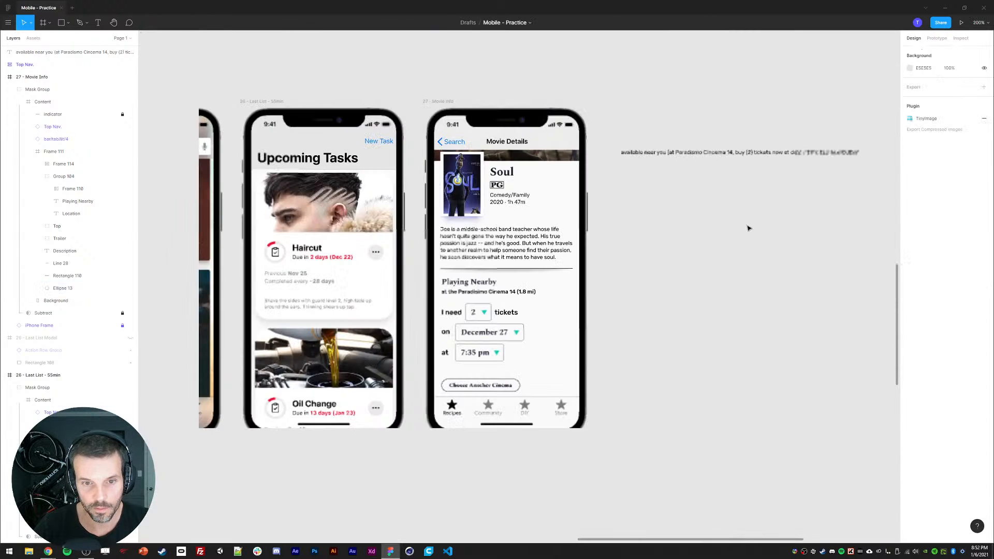
{"action": "left_click_drag", "start_coordinate": [750, 272], "coordinate": [746, 272]}
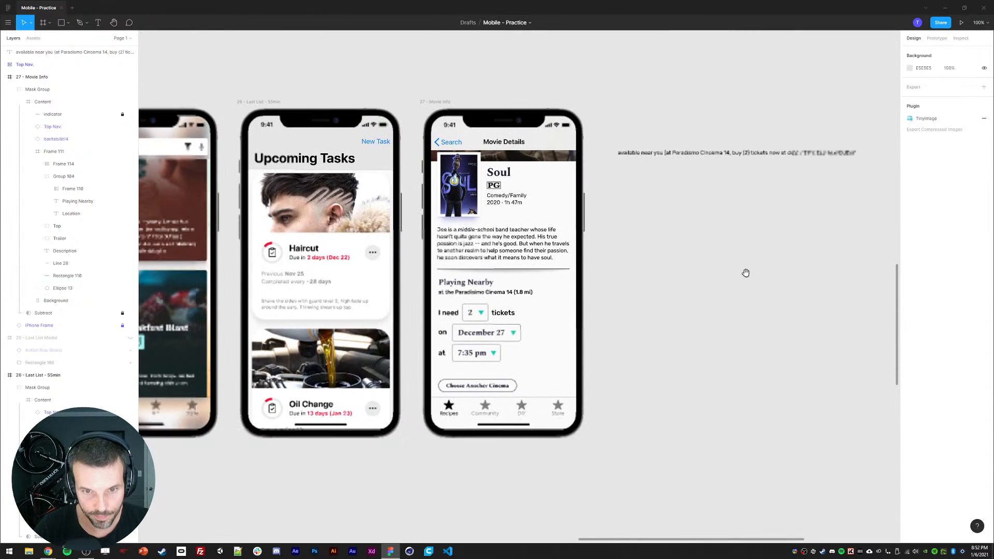
{"action": "left_click", "coordinate": [570, 271], "text": "ctrl"}
{"action": "left_click", "coordinate": [910, 242]}
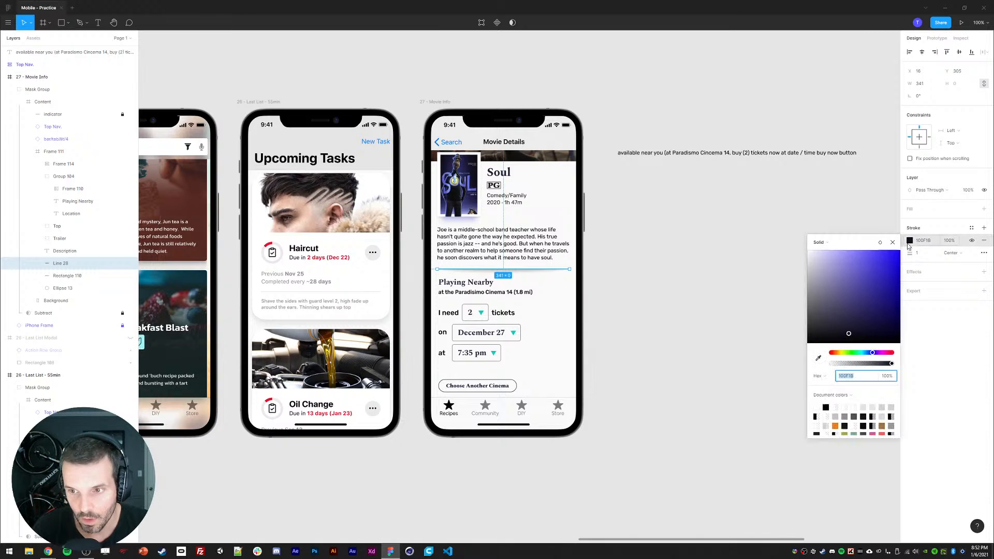
{"action": "left_click_drag", "start_coordinate": [855, 366], "coordinate": [847, 368]}
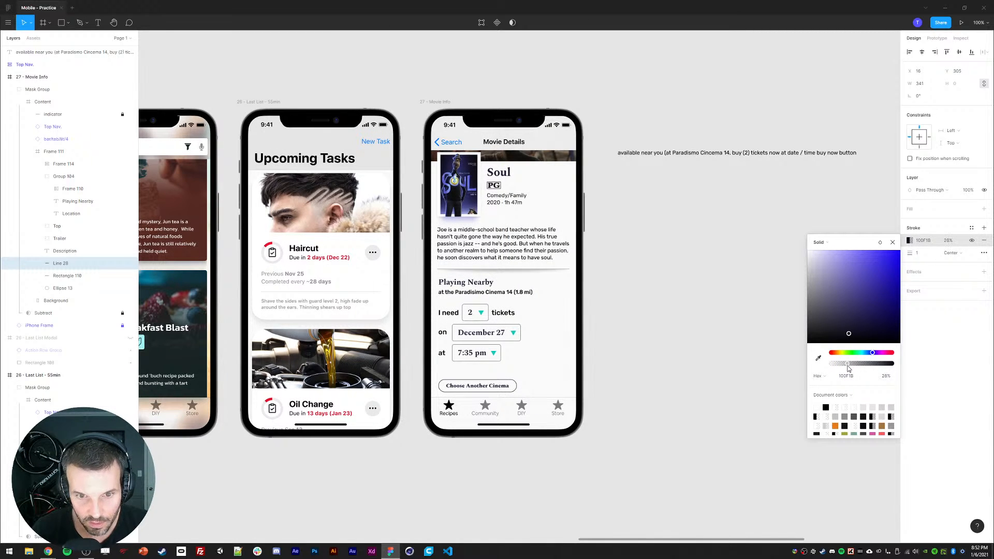
Step: Group the synopsis divider line, its cover rectangle and the shadow ellipse together
{"action": "left_click", "coordinate": [728, 296]}
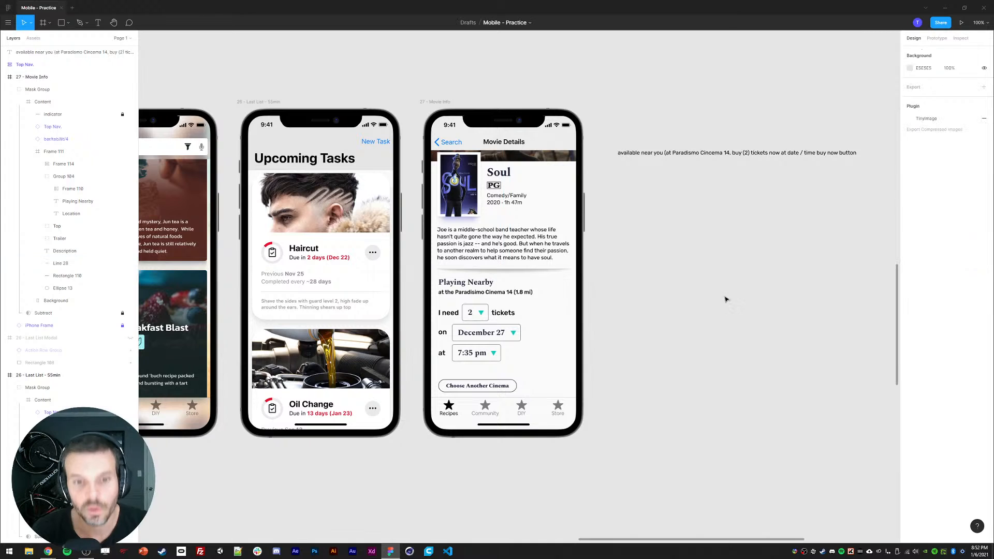
{"action": "left_click", "coordinate": [67, 277]}
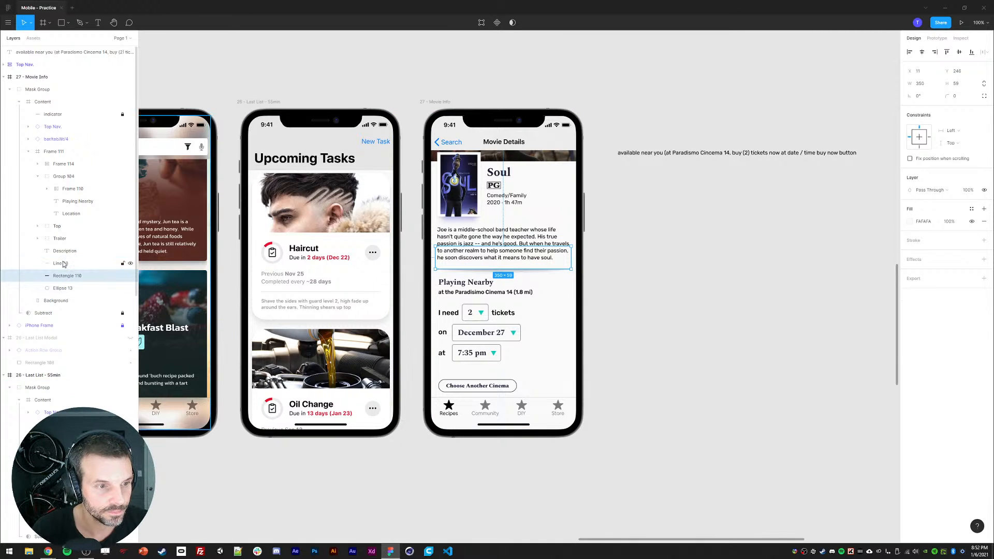
{"action": "left_click", "coordinate": [63, 262]}
{"action": "left_click", "coordinate": [62, 288], "text": "shift"}
{"action": "key", "text": "ctrl+g"}
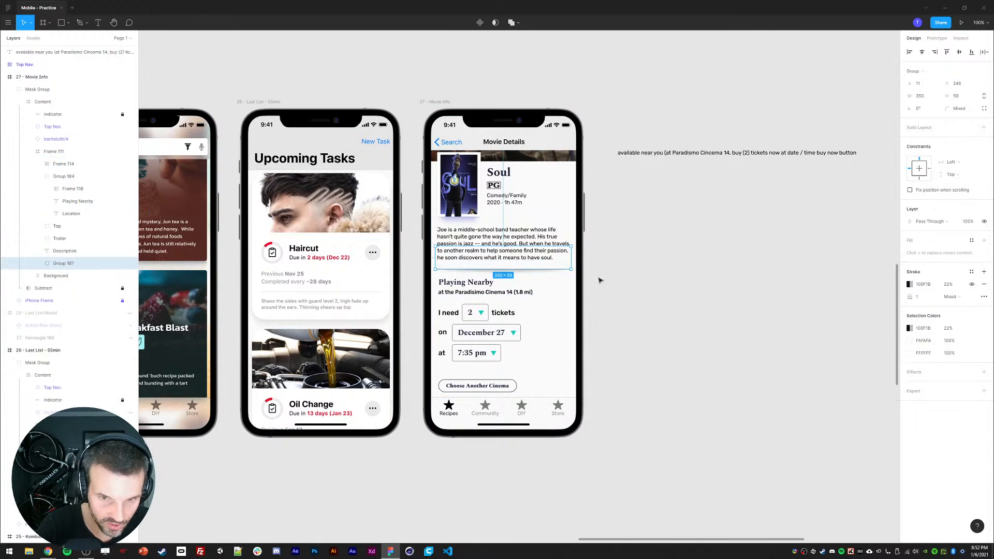
{"action": "key", "text": "shift+Up"}
{"action": "key", "text": "shift+Up"}
{"action": "key", "text": "shift+Down"}
{"action": "key", "text": "shift+Down"}
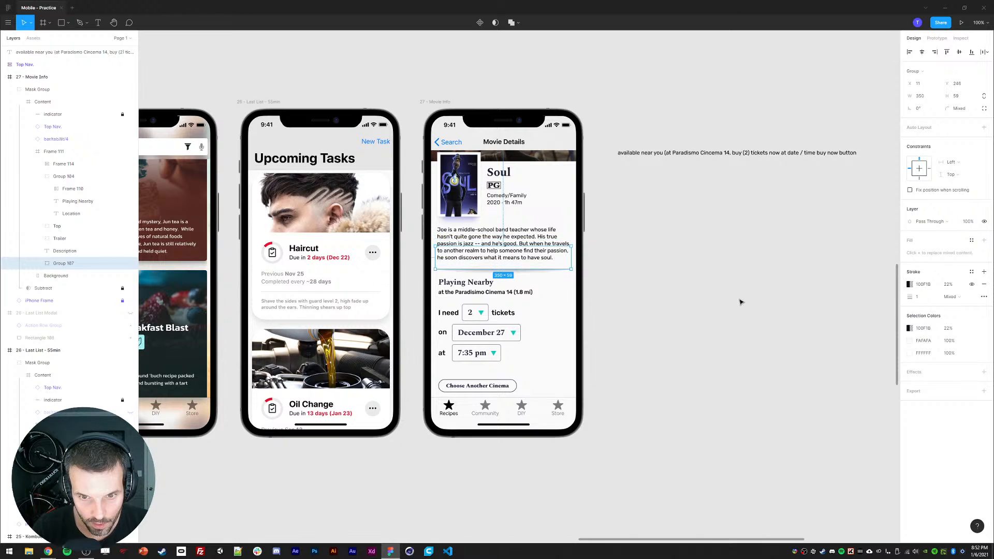
{"action": "left_click", "coordinate": [741, 302]}
Step: Set the shadow ellipse's drop shadow opacity to 15%
{"action": "left_click", "coordinate": [484, 270], "text": "ctrl"}
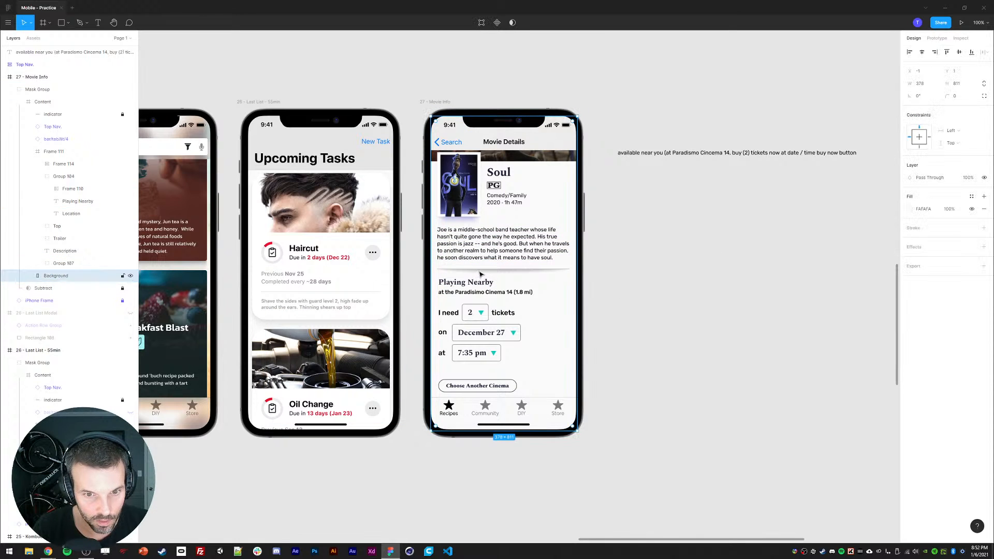
{"action": "left_click", "coordinate": [71, 301]}
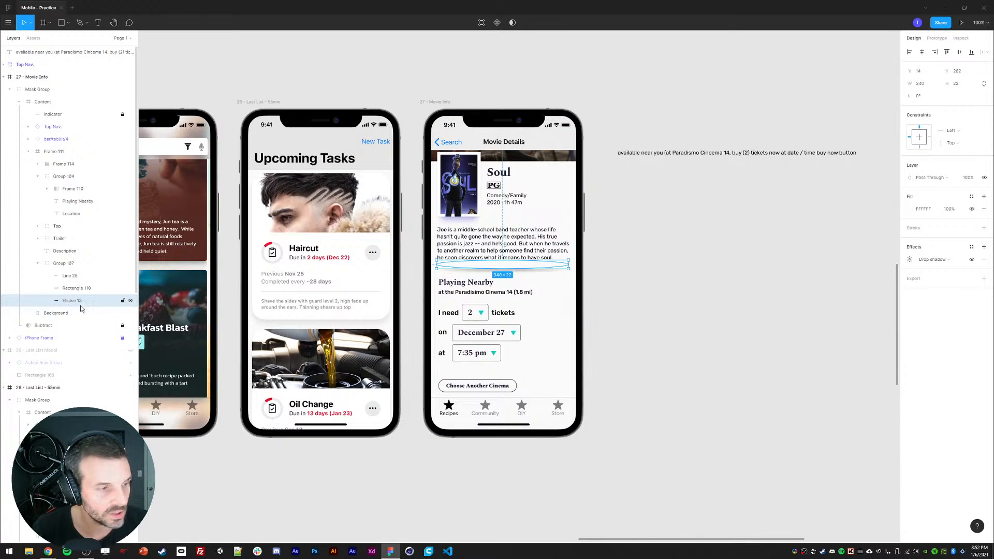
{"action": "left_click", "coordinate": [910, 260]}
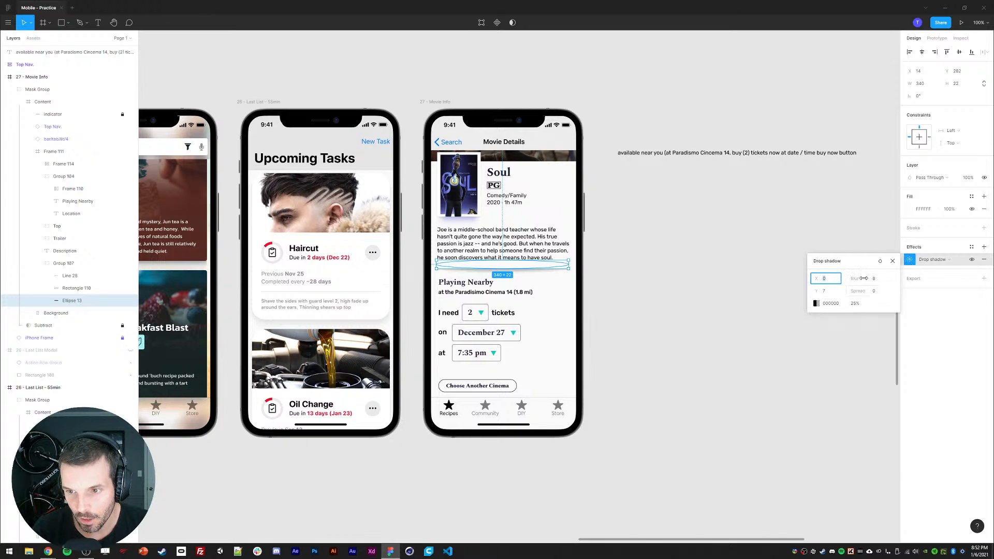
{"action": "left_click", "coordinate": [856, 306]}
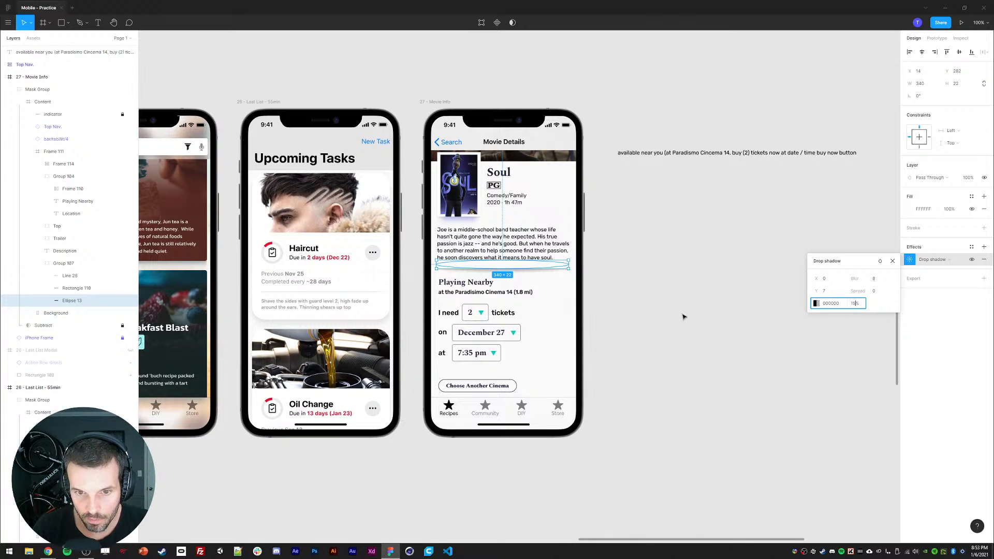
{"action": "left_click", "coordinate": [670, 297]}
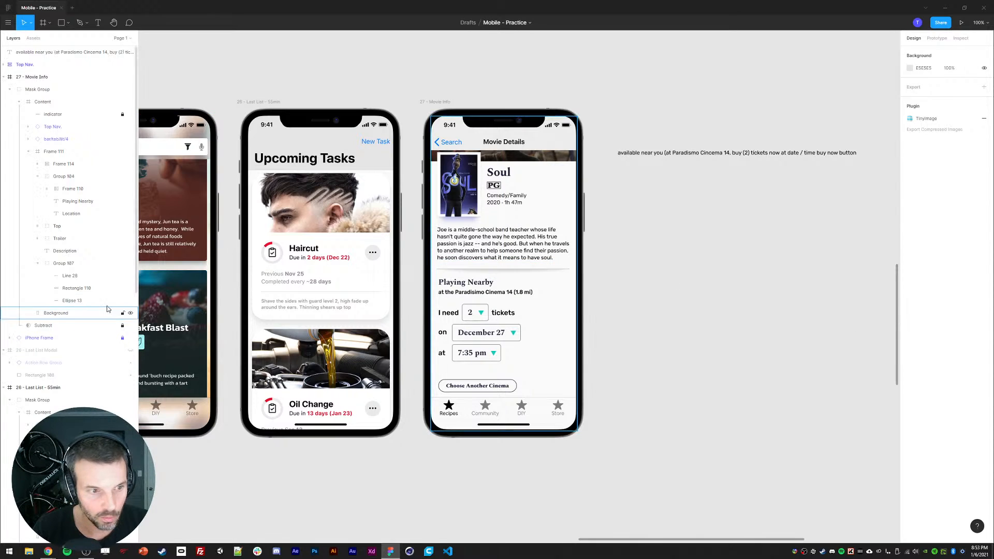
Step: Set the shadow ellipse's drop shadow blur to 16
{"action": "left_click", "coordinate": [73, 300]}
{"action": "left_click", "coordinate": [911, 261]}
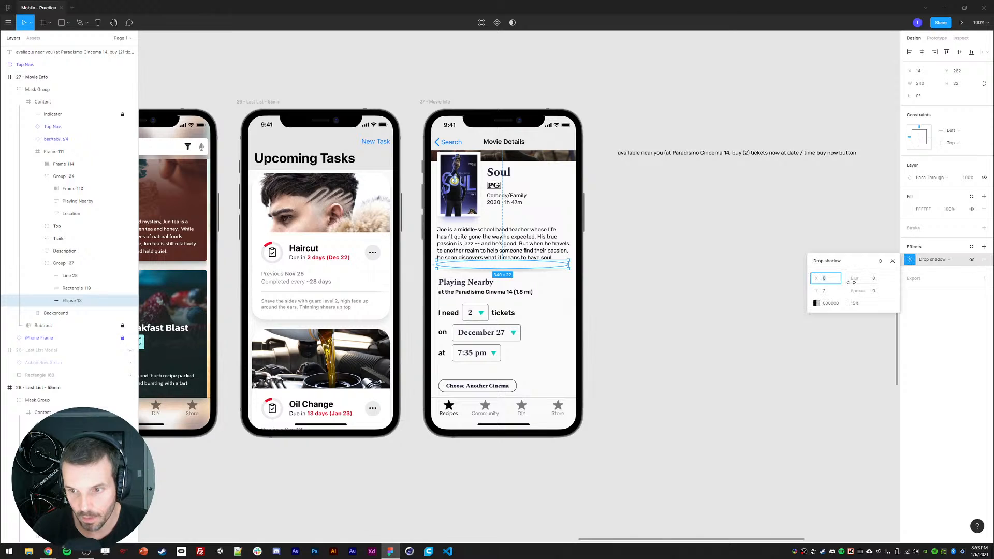
{"action": "left_click", "coordinate": [864, 279]}
{"action": "key", "text": "Return"}
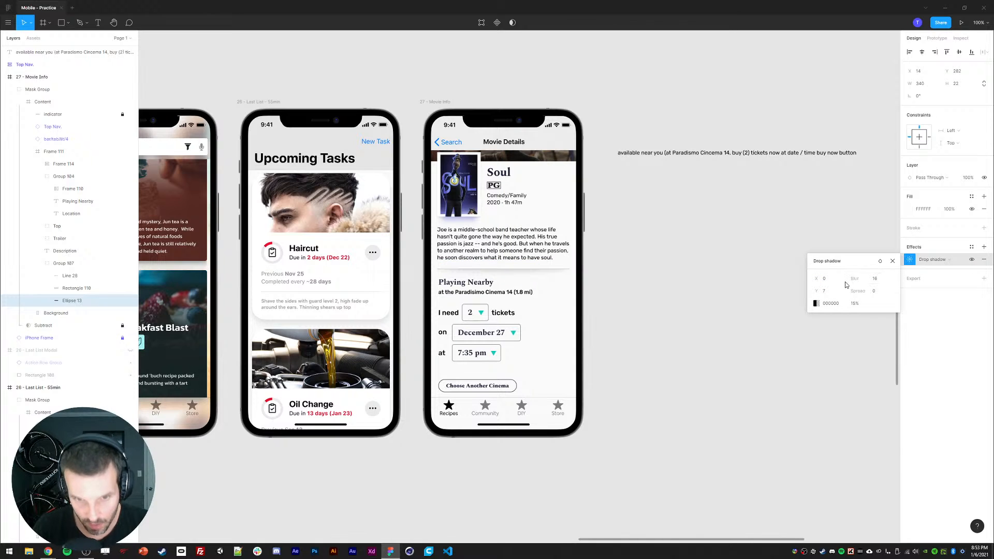
{"action": "left_click", "coordinate": [827, 292]}
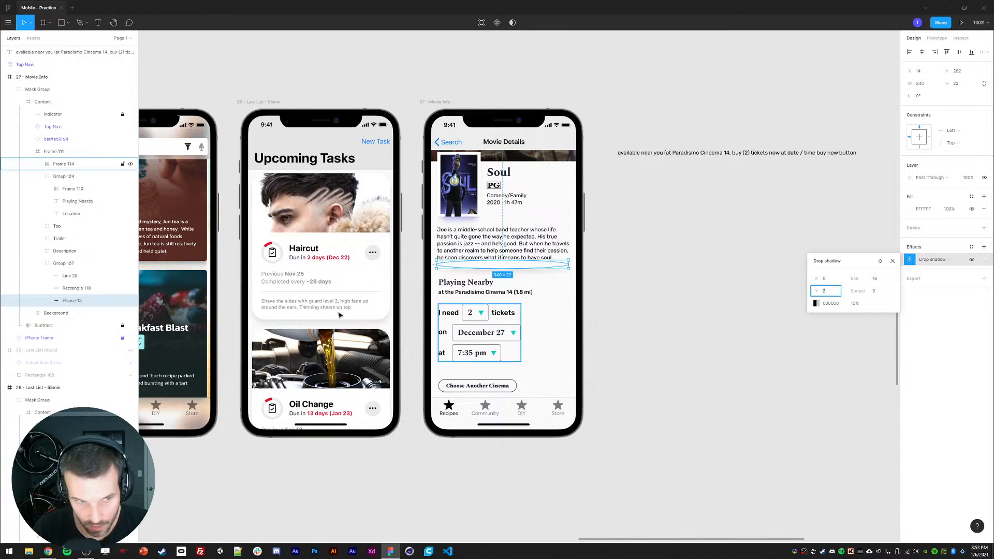
{"action": "left_click", "coordinate": [76, 301]}
{"action": "key", "text": "shift+Up"}
{"action": "left_click", "coordinate": [660, 294]}
{"action": "left_click", "coordinate": [674, 316]}
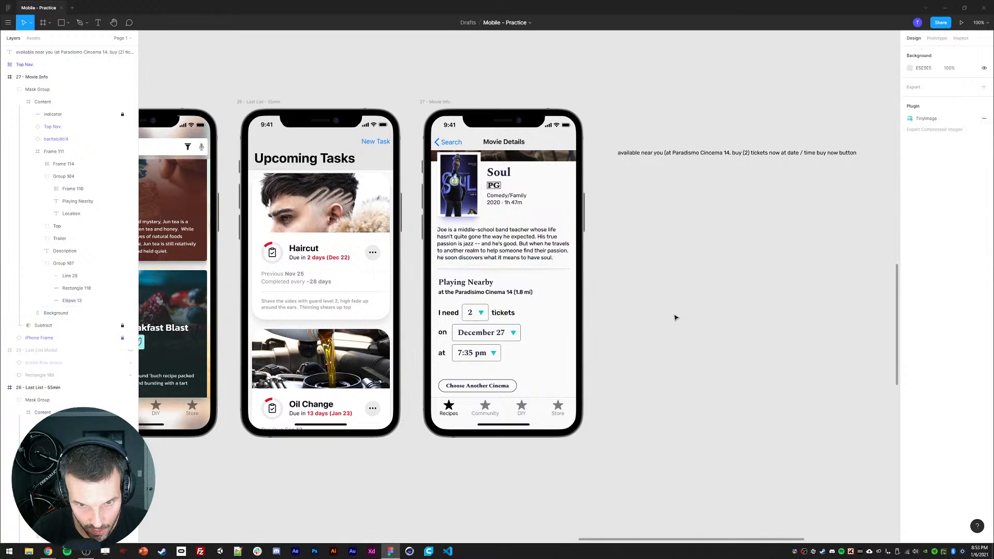
{"action": "left_click", "coordinate": [77, 301]}
{"action": "key", "text": "shift+Down"}
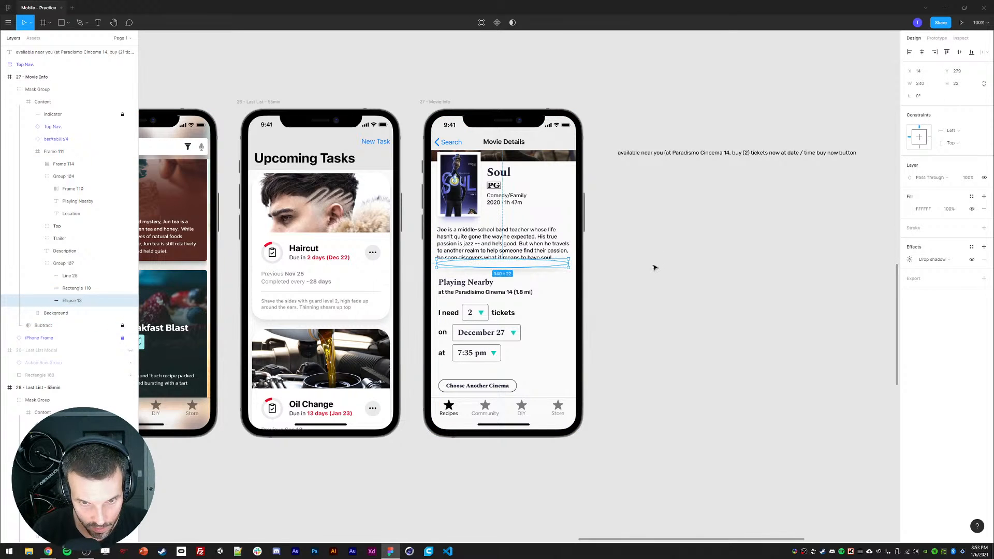
{"action": "left_click", "coordinate": [662, 283]}
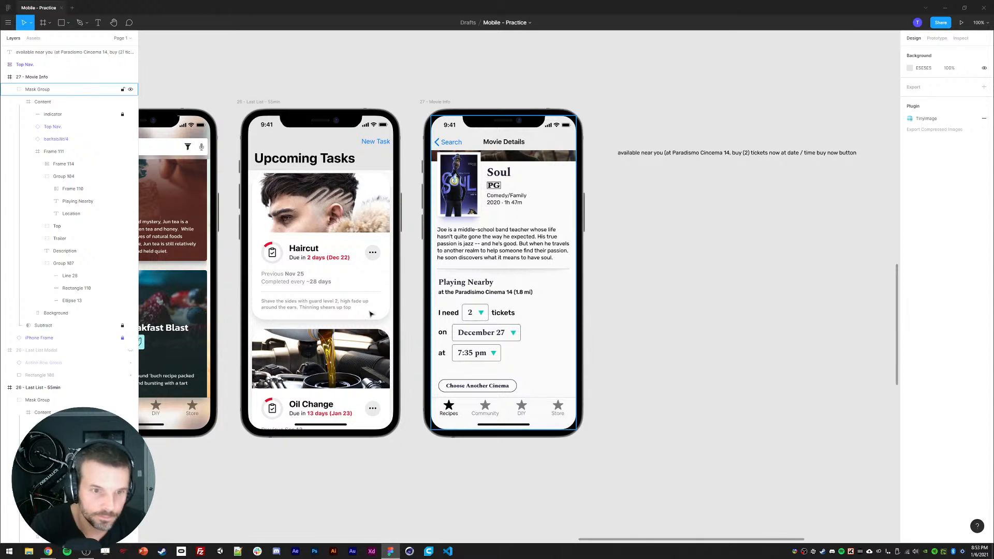
Step: Rename the new divider group to "Line Break"
{"action": "left_click", "coordinate": [64, 265]}
{"action": "type", "text": "Li"}
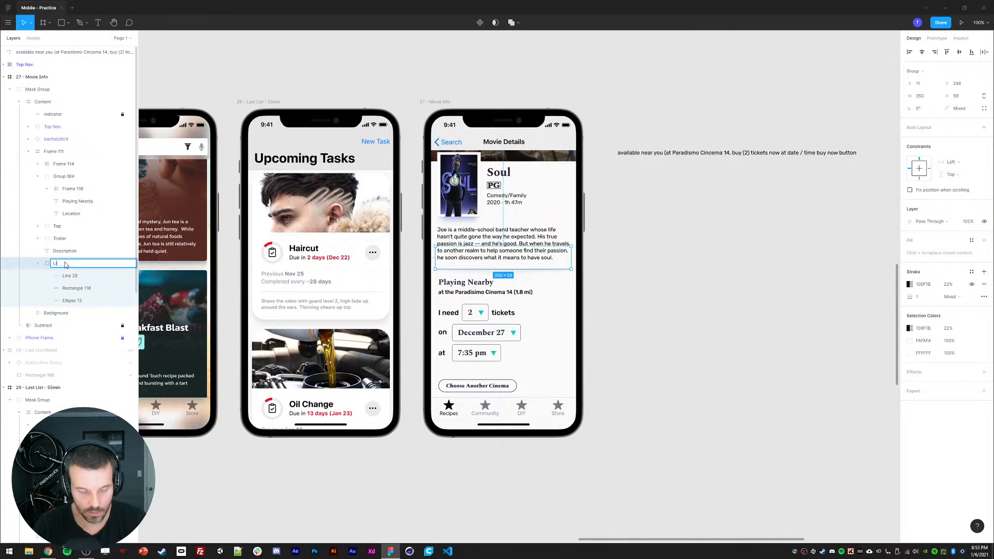
{"action": "type", "text": "ne Break"}
{"action": "key", "text": "Return"}
{"action": "left_click", "coordinate": [653, 315]}
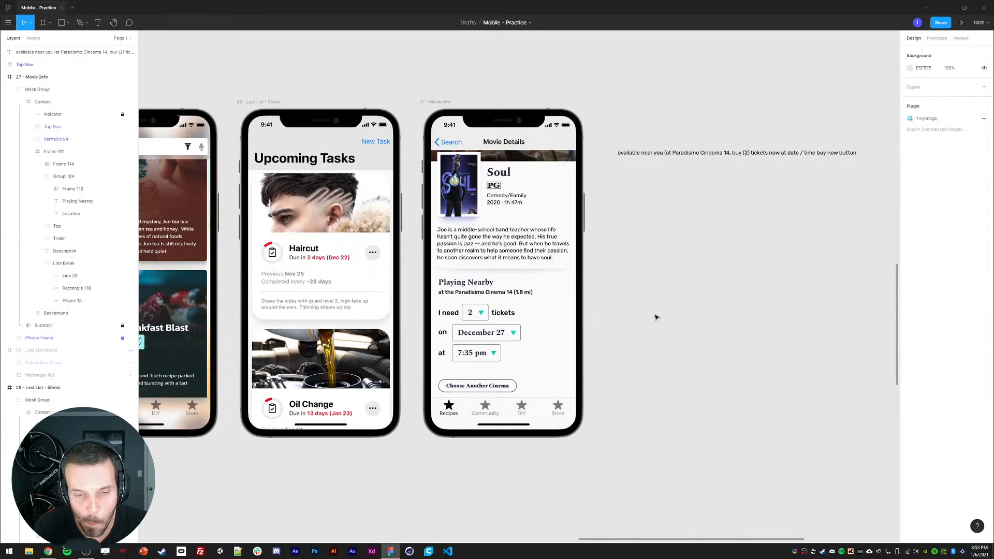
{"action": "left_click", "coordinate": [468, 287]}
{"action": "left_click", "coordinate": [741, 348]}
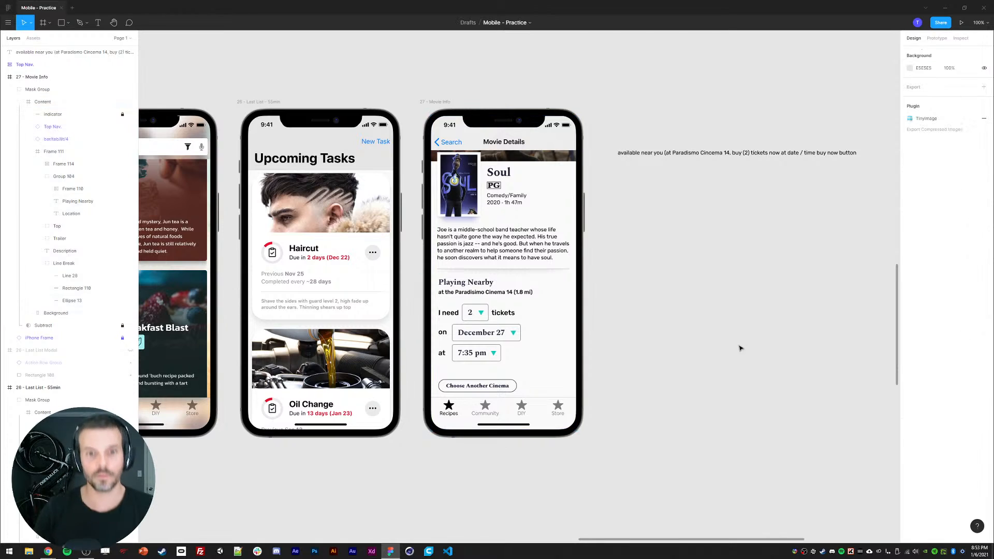
{"action": "left_click", "coordinate": [480, 289]}
{"action": "left_click", "coordinate": [718, 337]}
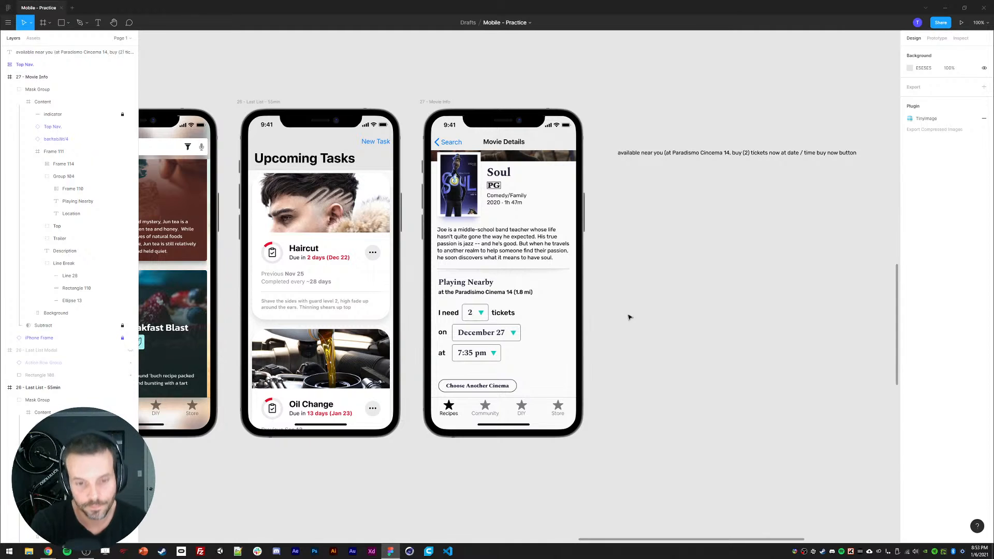
{"action": "scroll", "coordinate": [569, 336], "scroll_direction": "down", "scroll_amount": 1}
{"action": "scroll", "coordinate": [570, 336], "scroll_direction": "left", "scroll_amount": 1}
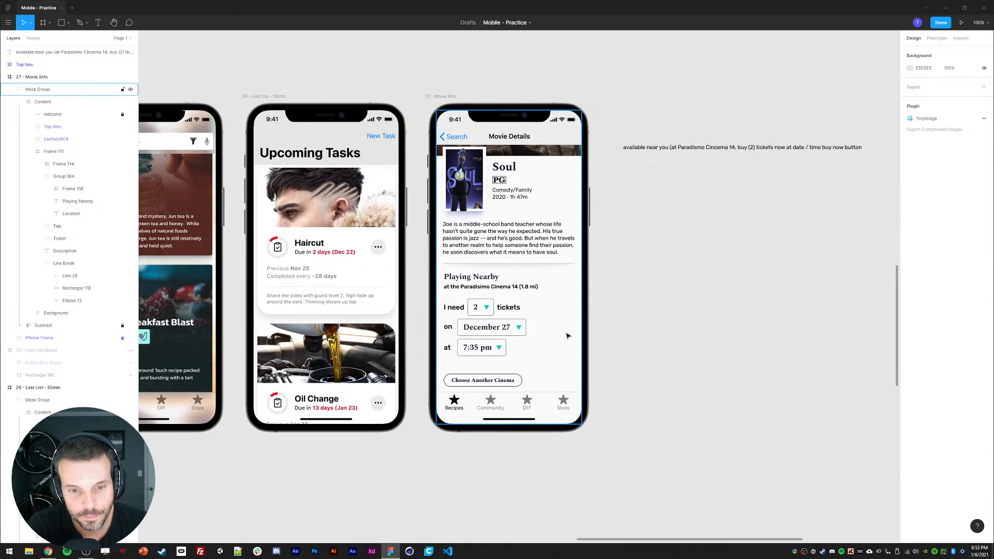
Step: Add auto layout to the frame holding the movie details content
{"action": "double_click", "coordinate": [486, 237]}
{"action": "double_click", "coordinate": [485, 237]}
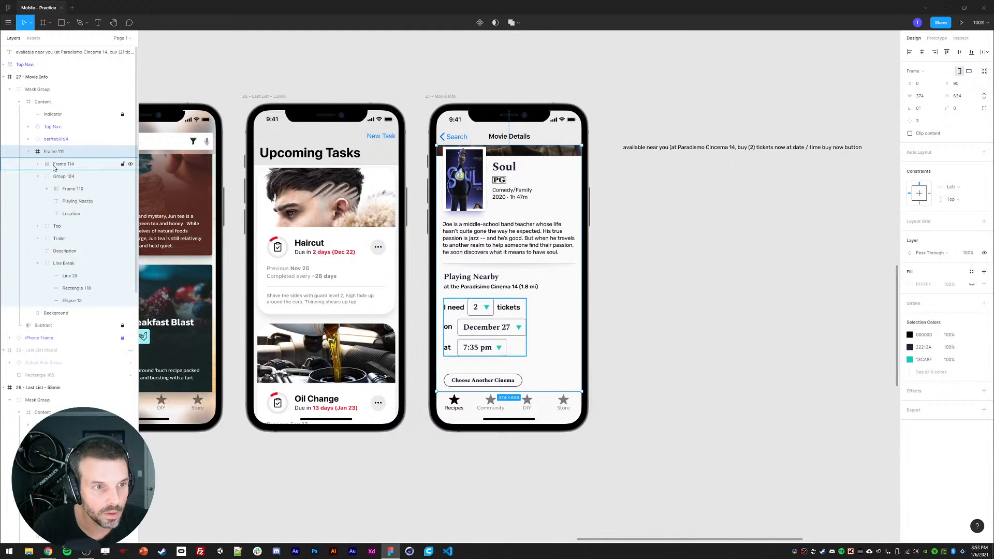
{"action": "key", "text": "shift+a"}
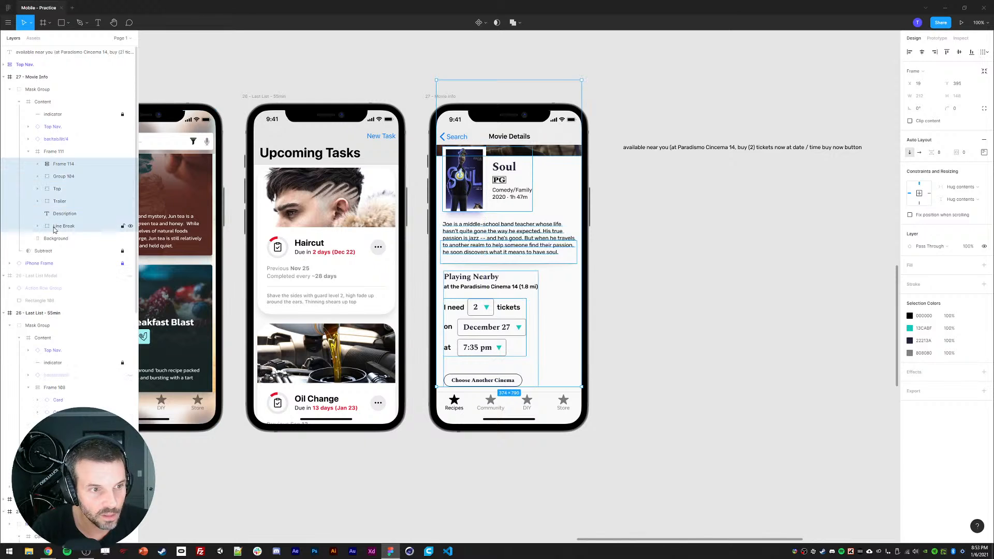
Step: Move the selected movie details content about 90 px upward inside the screen
{"action": "key", "text": "Return"}
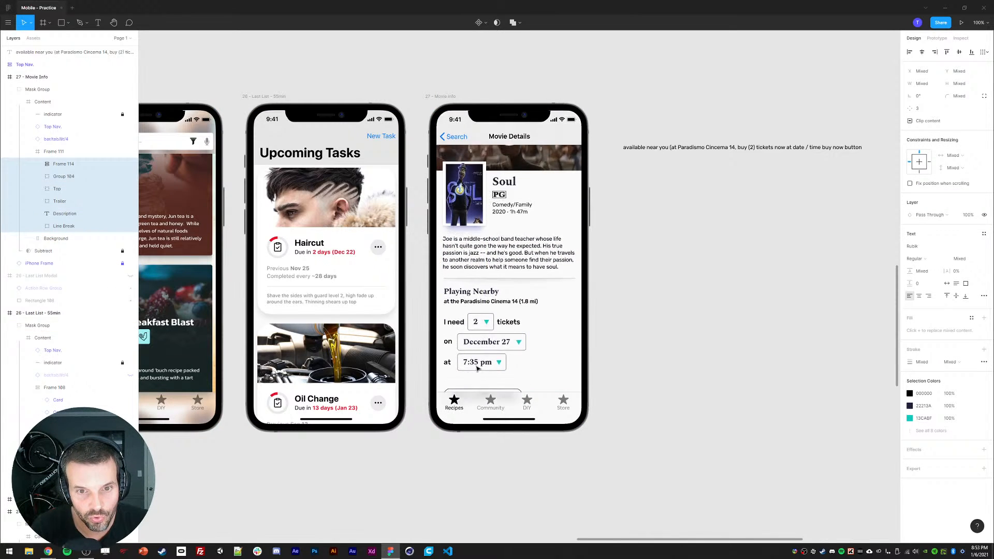
{"action": "left_click_drag", "start_coordinate": [477, 369], "coordinate": [475, 281]}
{"action": "left_click", "coordinate": [659, 266]}
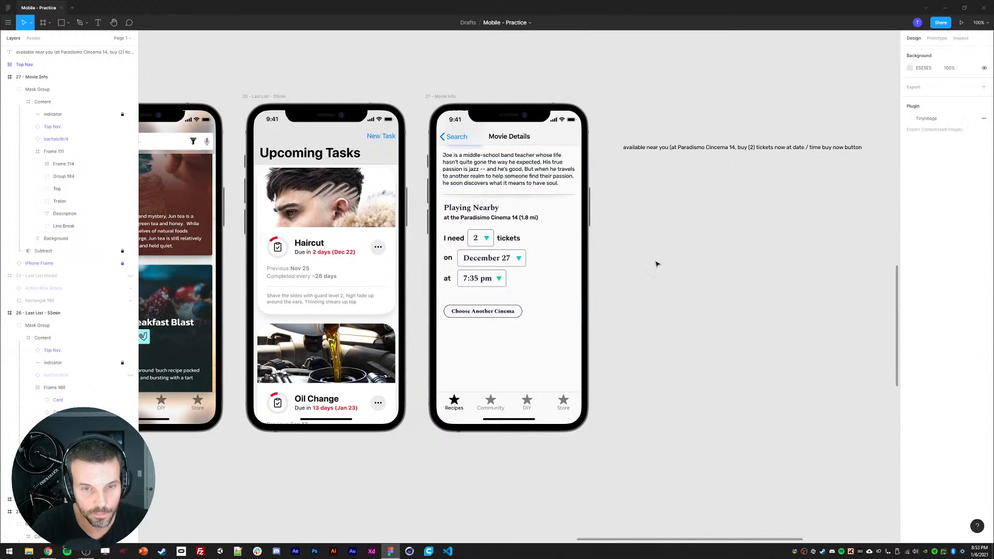
{"action": "double_click", "coordinate": [463, 195]}
{"action": "double_click", "coordinate": [464, 194]}
{"action": "double_click", "coordinate": [463, 195]}
{"action": "left_click", "coordinate": [707, 252]}
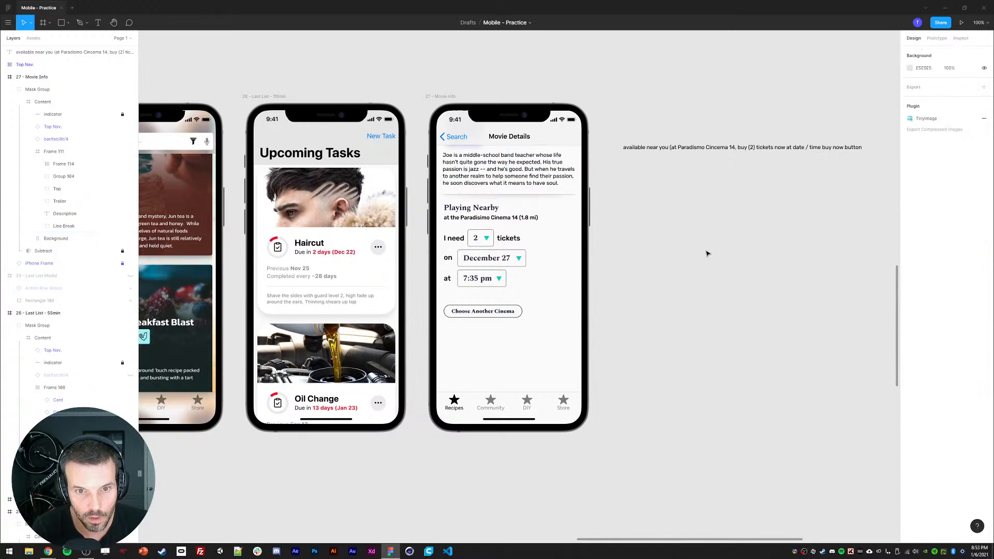
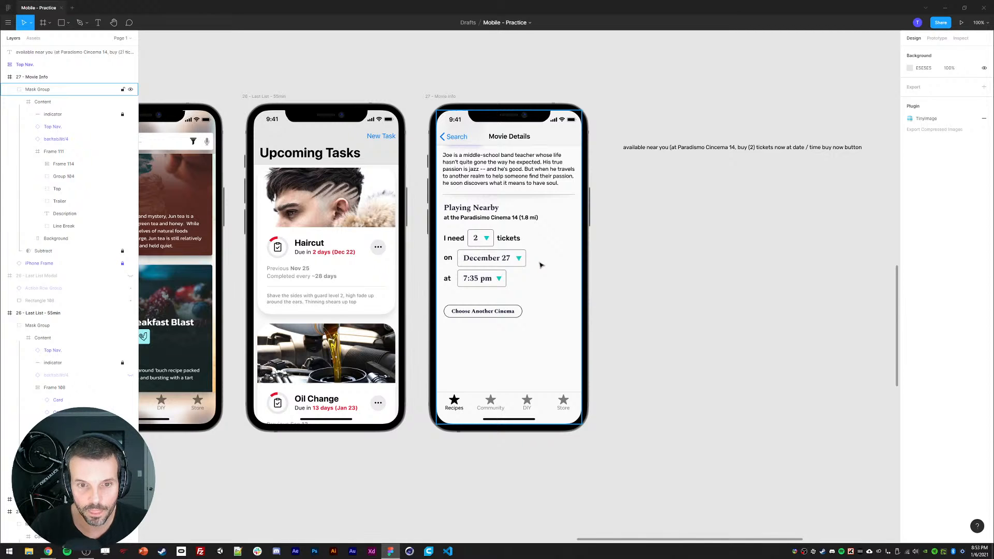
Step: Copy the three-dot more button from the Haircut card and paste it into the Movie Details screen
{"action": "double_click", "coordinate": [377, 254]}
{"action": "double_click", "coordinate": [376, 253]}
{"action": "double_click", "coordinate": [377, 253]}
{"action": "double_click", "coordinate": [376, 253]}
{"action": "double_click", "coordinate": [377, 254]}
{"action": "double_click", "coordinate": [376, 254]}
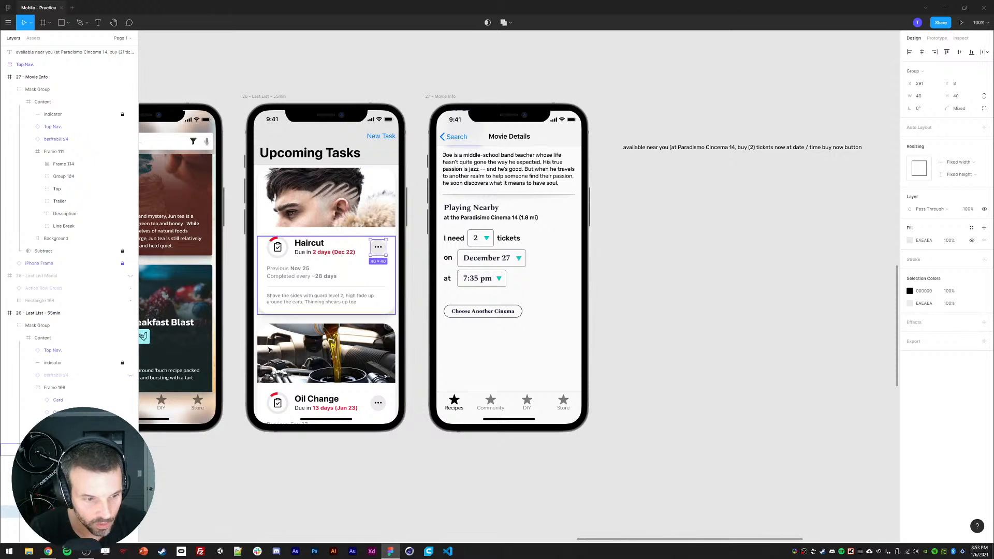
{"action": "key", "text": "ctrl+c"}
{"action": "left_click", "coordinate": [479, 210]}
{"action": "key", "text": "ctrl+v"}
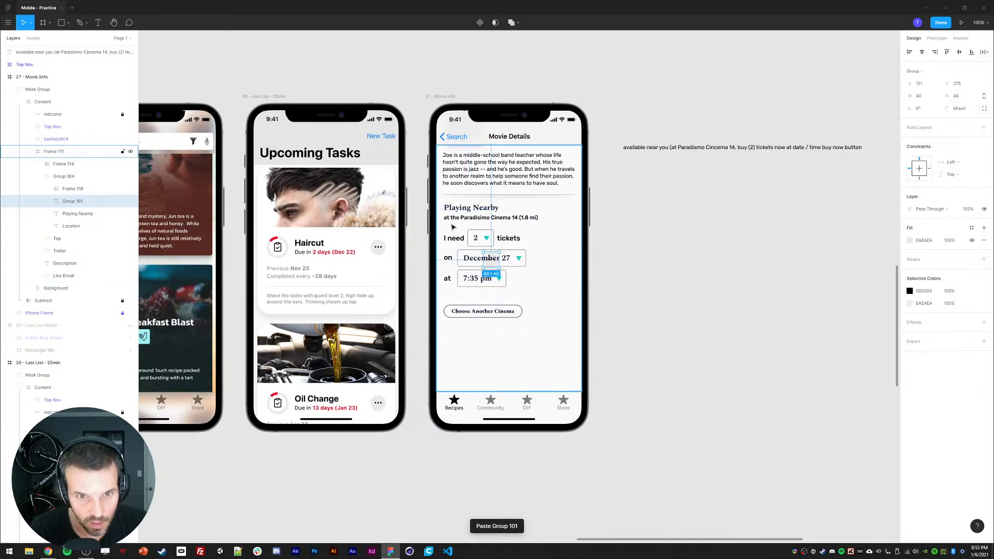
Step: Position the pasted more button at the right end of the Playing Nearby heading
{"action": "key", "text": "shift+Up"}
{"action": "key", "text": "shift+Up"}
{"action": "key", "text": "shift+Up"}
{"action": "key", "text": "shift+Up"}
{"action": "key", "text": "shift+Up"}
{"action": "key", "text": "shift+Up"}
{"action": "key", "text": "shift+Up"}
{"action": "key", "text": "shift+Up"}
{"action": "key", "text": "shift+Up"}
{"action": "key", "text": "shift+Up"}
{"action": "key", "text": "shift+Up"}
{"action": "key", "text": "shift+Up"}
{"action": "key", "text": "shift+Up"}
{"action": "key", "text": "shift+Up"}
{"action": "key", "text": "shift+Up"}
{"action": "key", "text": "shift+Up"}
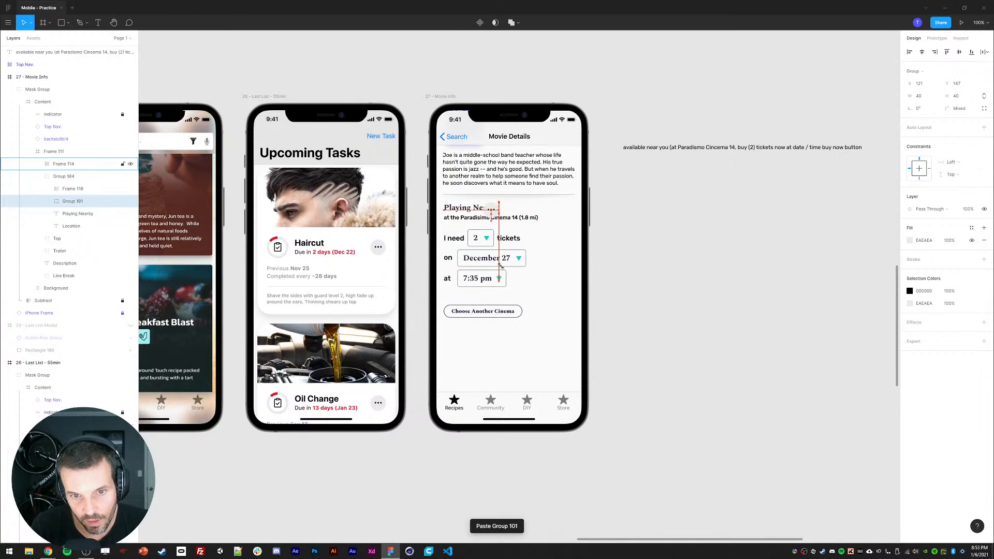
{"action": "key", "text": "Down"}
{"action": "key", "text": "Down"}
{"action": "key", "text": "Down"}
{"action": "key", "text": "Down"}
{"action": "key", "text": "Down"}
{"action": "key", "text": "Down"}
{"action": "key", "text": "shift+Right"}
{"action": "key", "text": "shift+Right"}
{"action": "key", "text": "shift+Right"}
{"action": "key", "text": "shift+Right"}
{"action": "key", "text": "shift+Right"}
{"action": "key", "text": "shift+Right"}
{"action": "key", "text": "shift+Right"}
{"action": "key", "text": "shift+Right"}
{"action": "key", "text": "shift+Right"}
{"action": "key", "text": "shift+Right"}
{"action": "key", "text": "shift+Right"}
{"action": "key", "text": "shift+Right"}
{"action": "key", "text": "shift+Right"}
{"action": "key", "text": "shift+Right"}
{"action": "key", "text": "shift+Right"}
{"action": "key", "text": "shift+Right"}
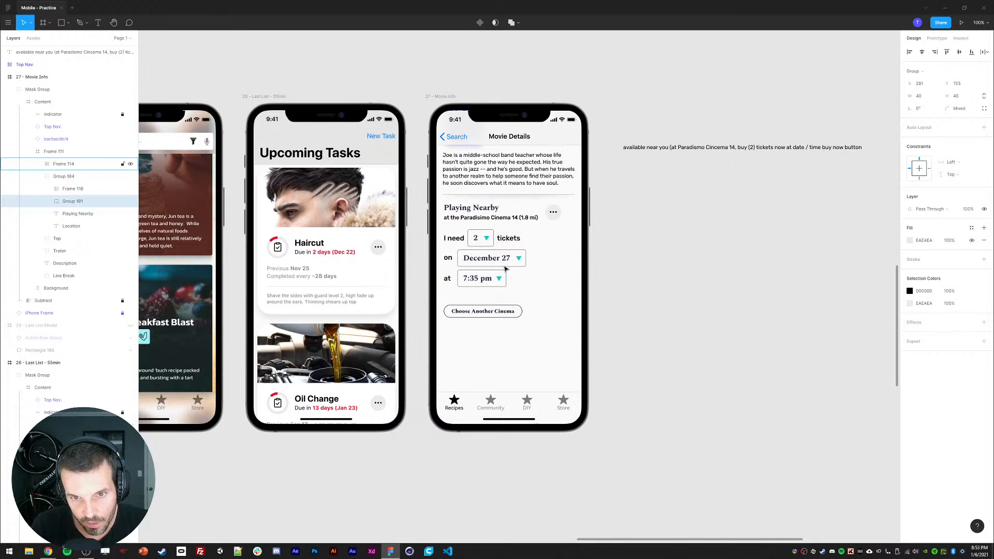
{"action": "key", "text": "shift+Right"}
{"action": "key", "text": "shift+Right"}
{"action": "key", "text": "shift+Right"}
{"action": "key", "text": "Right"}
{"action": "key", "text": "Right"}
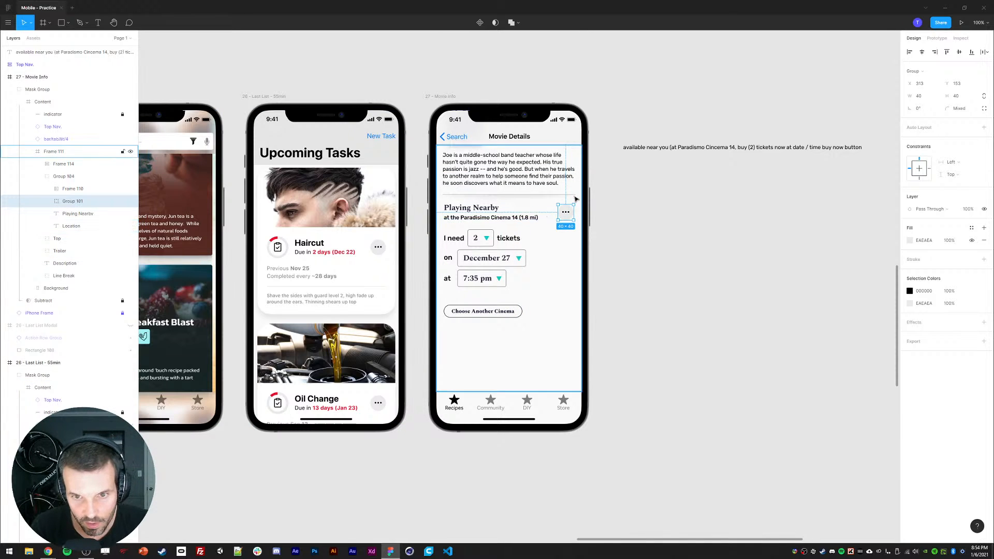
{"action": "key", "text": "shift+Right"}
{"action": "key", "text": "Right"}
{"action": "key", "text": "Right"}
{"action": "key", "text": "Right"}
{"action": "key", "text": "Right"}
{"action": "key", "text": "Right"}
{"action": "key", "text": "Right"}
{"action": "key", "text": "Right"}
{"action": "key", "text": "Right"}
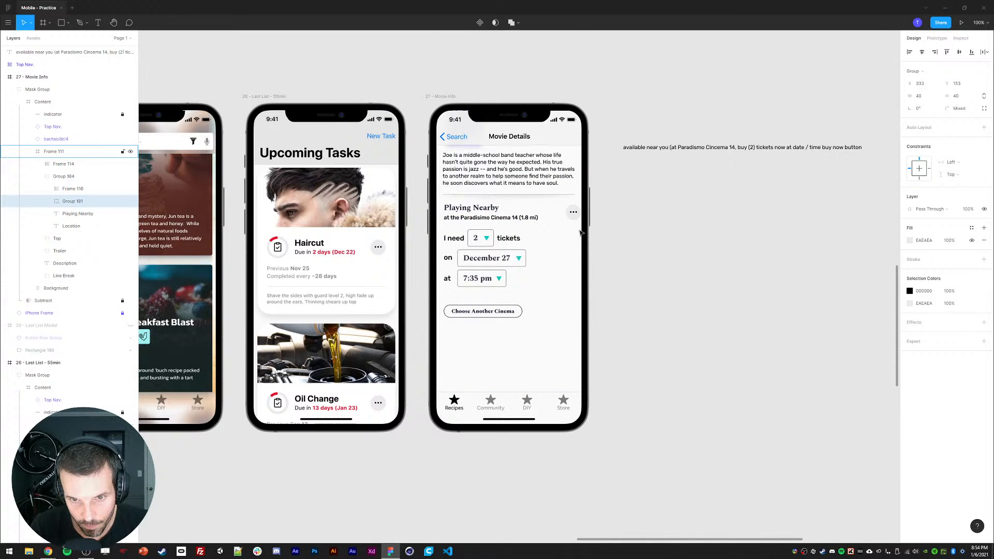
{"action": "key", "text": "Right"}
{"action": "key", "text": "Right"}
{"action": "key", "text": "shift+Left"}
{"action": "key", "text": "shift+Left"}
{"action": "left_click", "coordinate": [728, 265]}
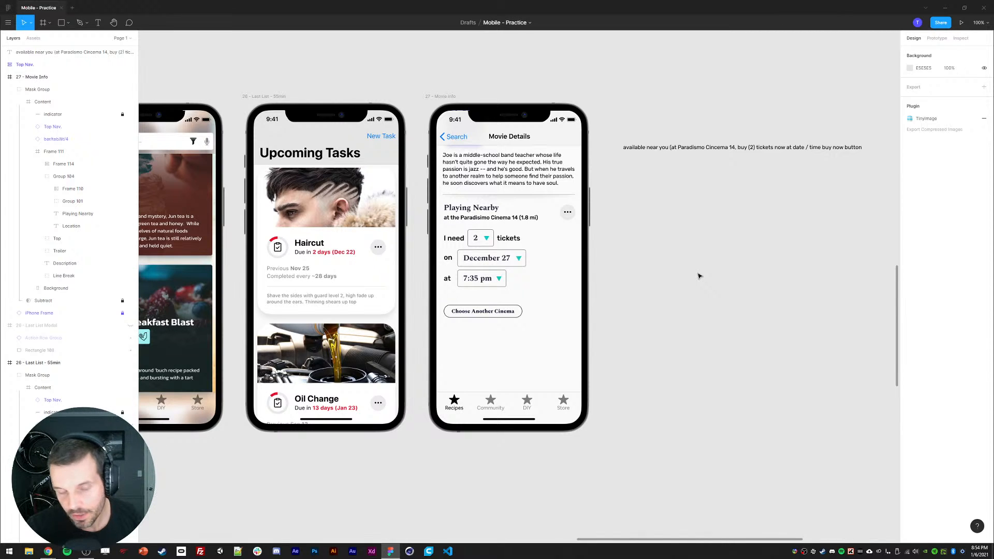
Step: Delete the Choose Another Cinema button
{"action": "double_click", "coordinate": [470, 313]}
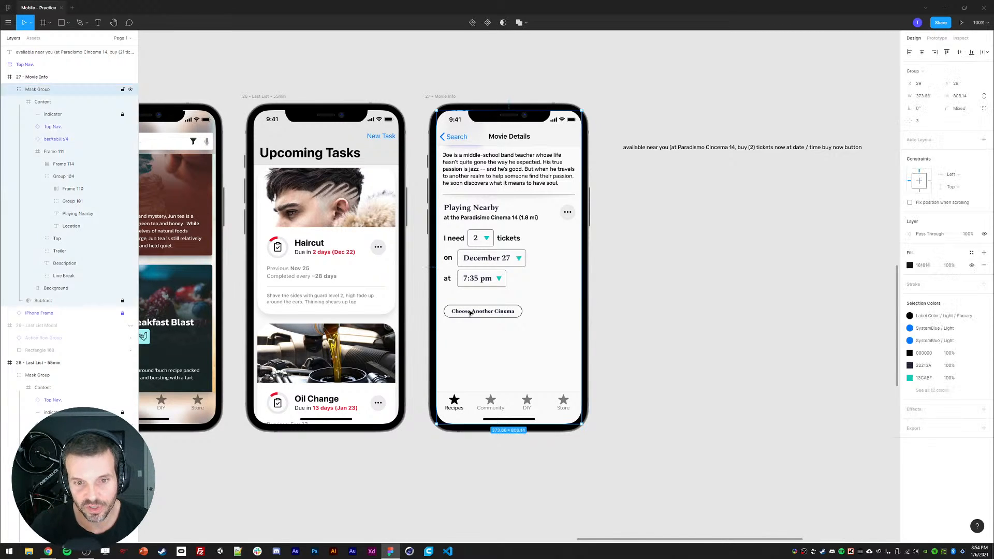
{"action": "double_click", "coordinate": [470, 313]}
{"action": "double_click", "coordinate": [470, 313]}
{"action": "key", "text": "Delete"}
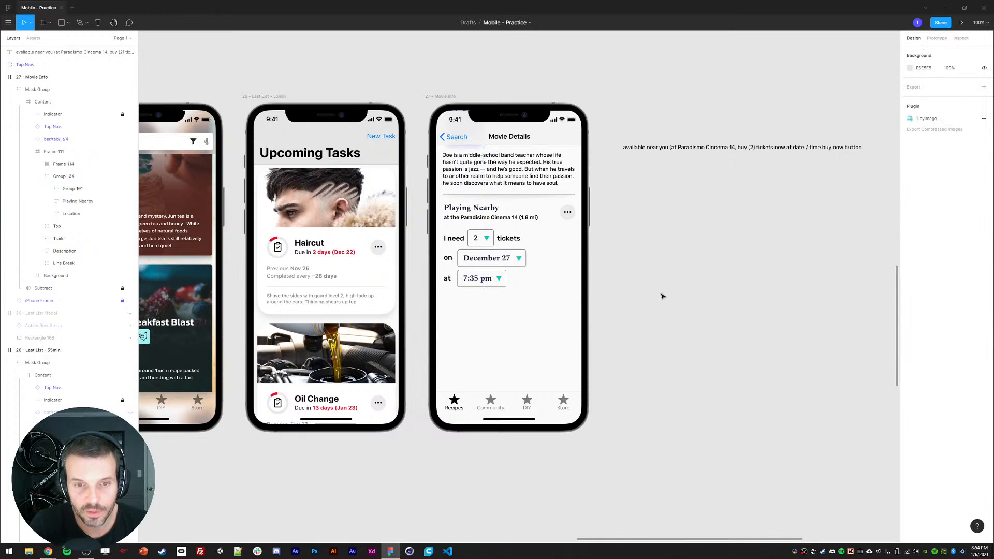
{"action": "left_click_drag", "start_coordinate": [661, 296], "coordinate": [664, 291]}
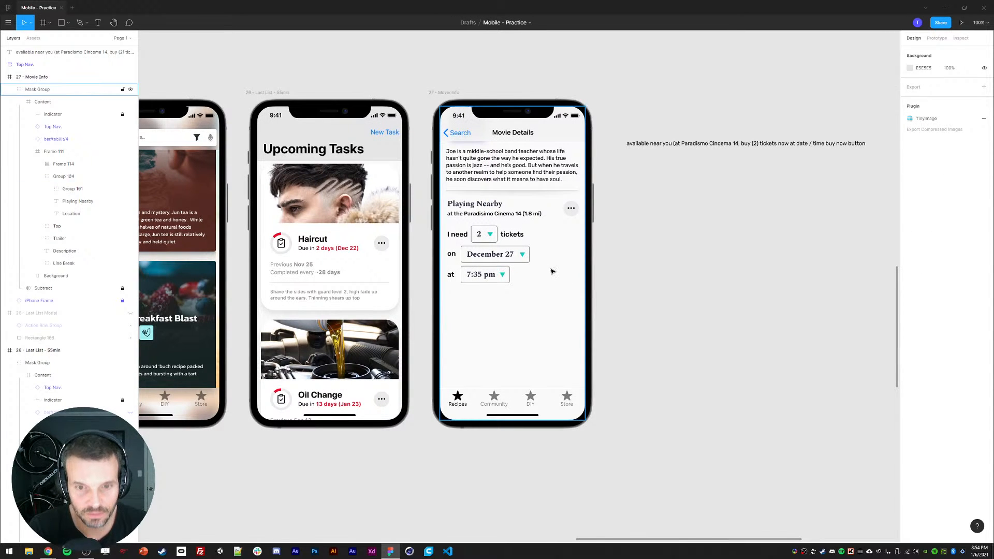
Step: Inspect the date and time dropdown frames in the ticket selection area
{"action": "left_click", "coordinate": [466, 254]}
{"action": "double_click", "coordinate": [470, 257]}
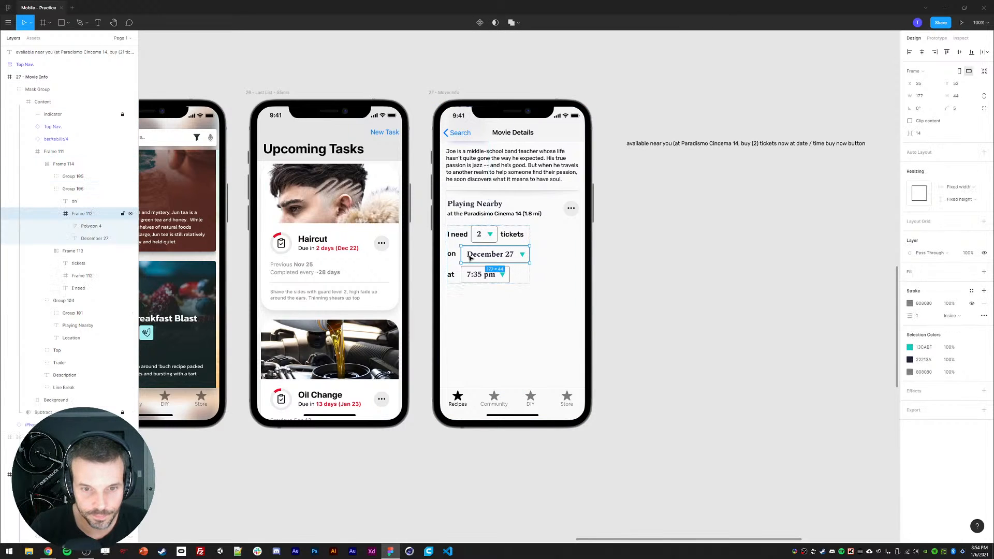
{"action": "left_click", "coordinate": [470, 275], "text": "shift"}
{"action": "left_click_drag", "start_coordinate": [469, 275], "coordinate": [468, 275]}
{"action": "left_click", "coordinate": [657, 293]}
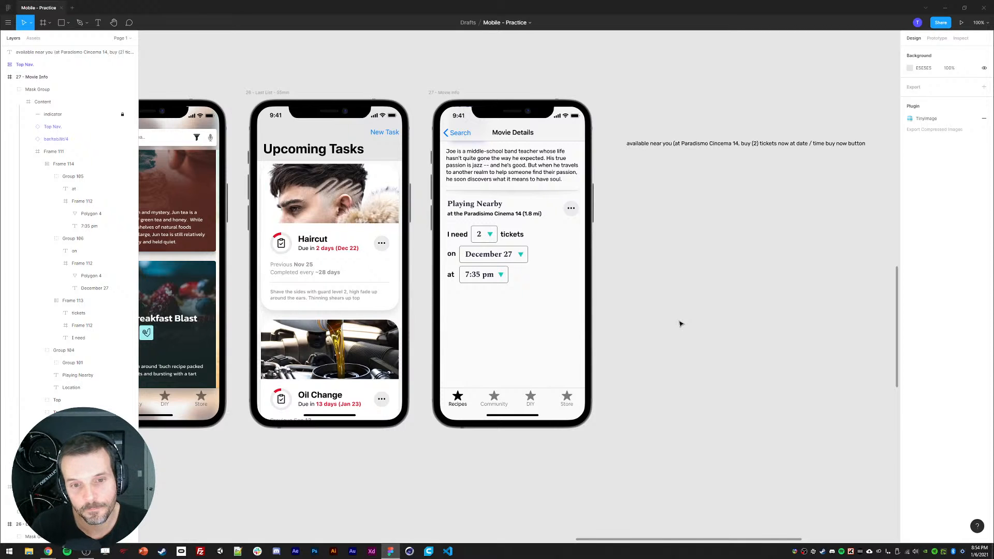
{"action": "scroll", "coordinate": [680, 325], "scroll_direction": "down", "scroll_amount": 1}
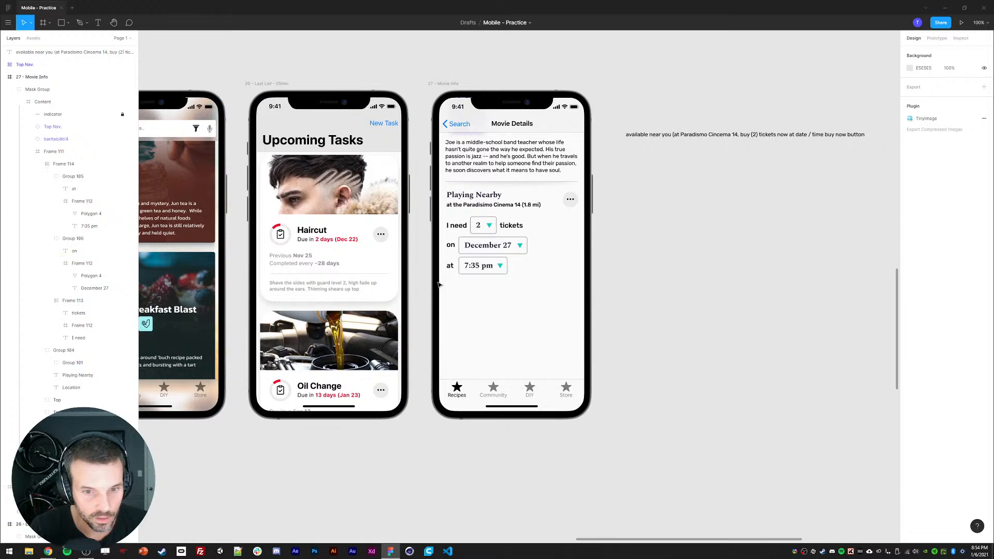
Step: Undo the last four changes, then redo three of them
{"action": "key", "text": "ctrl+z"}
{"action": "key", "text": "ctrl+z"}
{"action": "key", "text": "ctrl+z"}
{"action": "key", "text": "ctrl+z"}
{"action": "key", "text": "ctrl+z"}
{"action": "key", "text": "ctrl+z"}
{"action": "key", "text": "ctrl+z"}
{"action": "key", "text": "ctrl+z"}
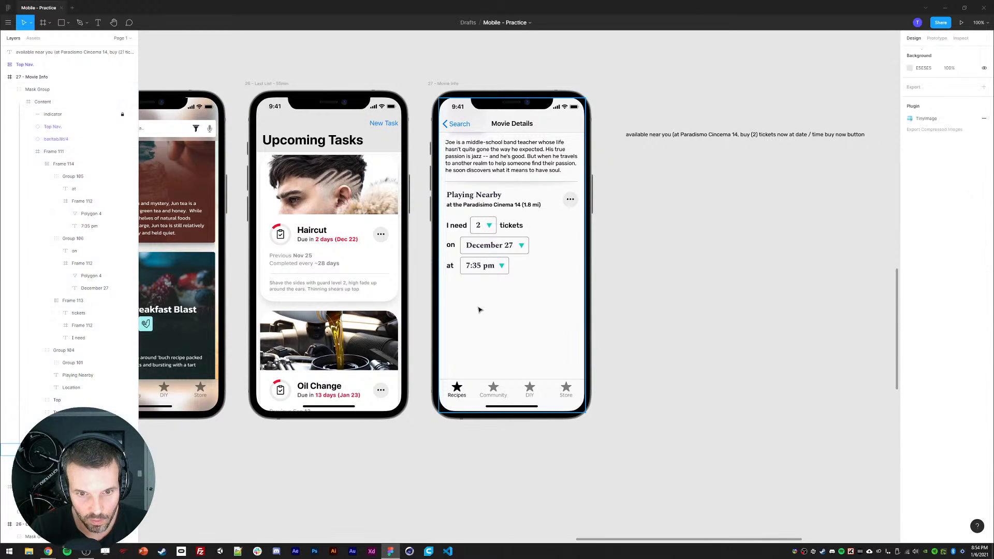
{"action": "key", "text": "ctrl+z"}
{"action": "left_click", "coordinate": [479, 303]}
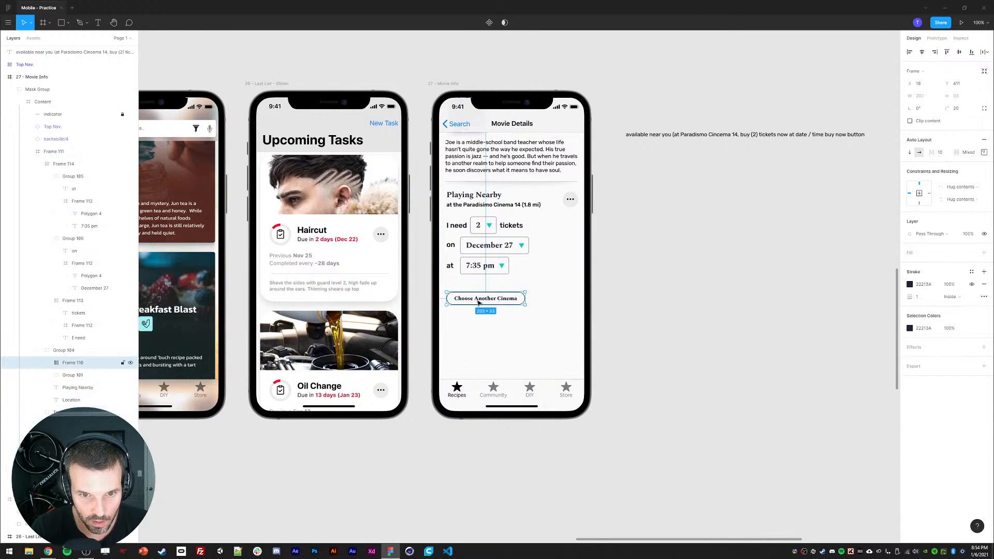
{"action": "key", "text": "ctrl+shift+z"}
{"action": "key", "text": "ctrl+shift+z"}
{"action": "key", "text": "ctrl+shift+z"}
{"action": "key", "text": "ctrl+shift+z"}
{"action": "key", "text": "ctrl+shift+z"}
{"action": "key", "text": "ctrl+shift+z"}
{"action": "key", "text": "ctrl+shift+z"}
{"action": "key", "text": "ctrl+shift+z"}
{"action": "key", "text": "ctrl+shift+z"}
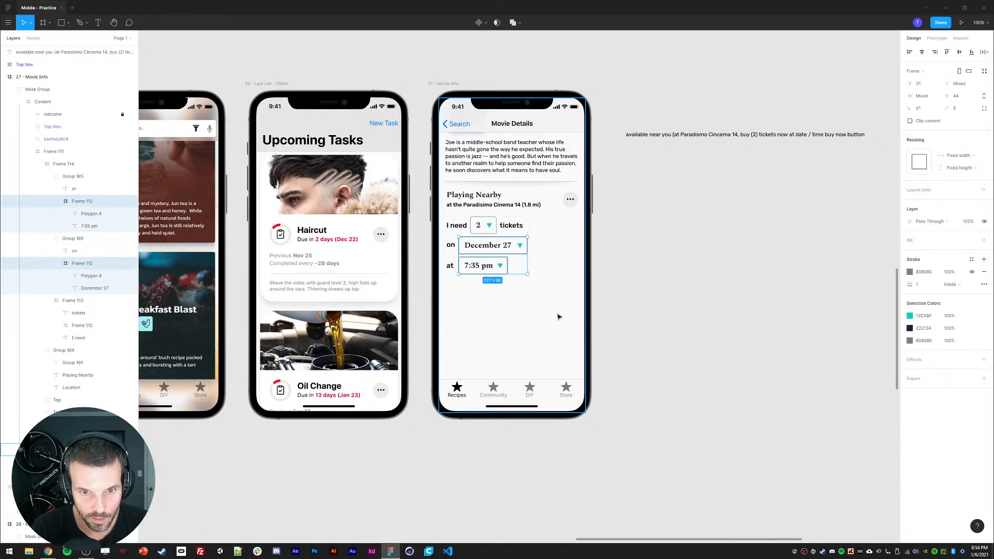
Step: Paste the cinema button back and place it below the time dropdown
{"action": "key", "text": "ctrl+v"}
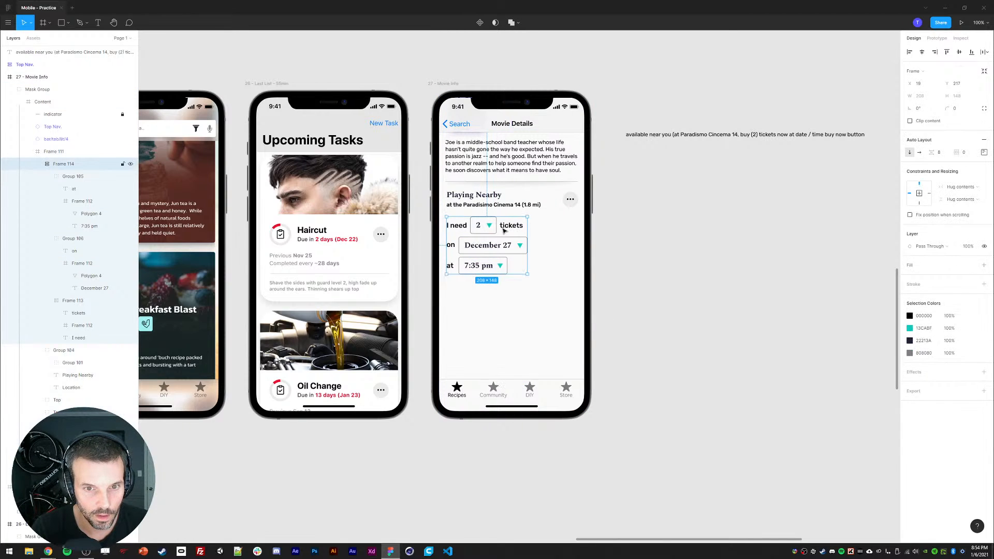
{"action": "left_click_drag", "start_coordinate": [481, 288], "coordinate": [492, 309]}
Step: Change the button label to "Purchase 2 Tickets Now"
{"action": "double_click", "coordinate": [487, 310]}
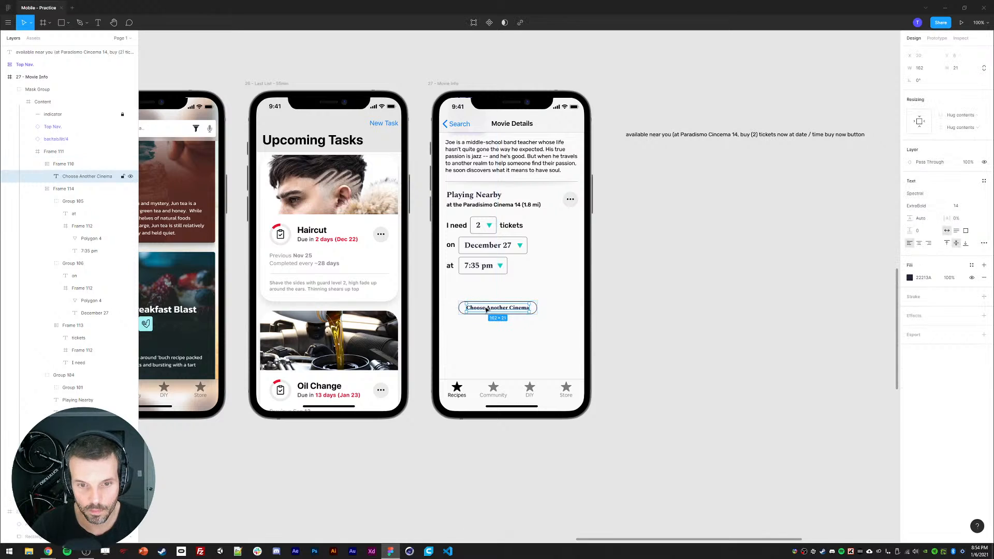
{"action": "double_click", "coordinate": [487, 310]}
{"action": "type", "text": "Purchase 2"}
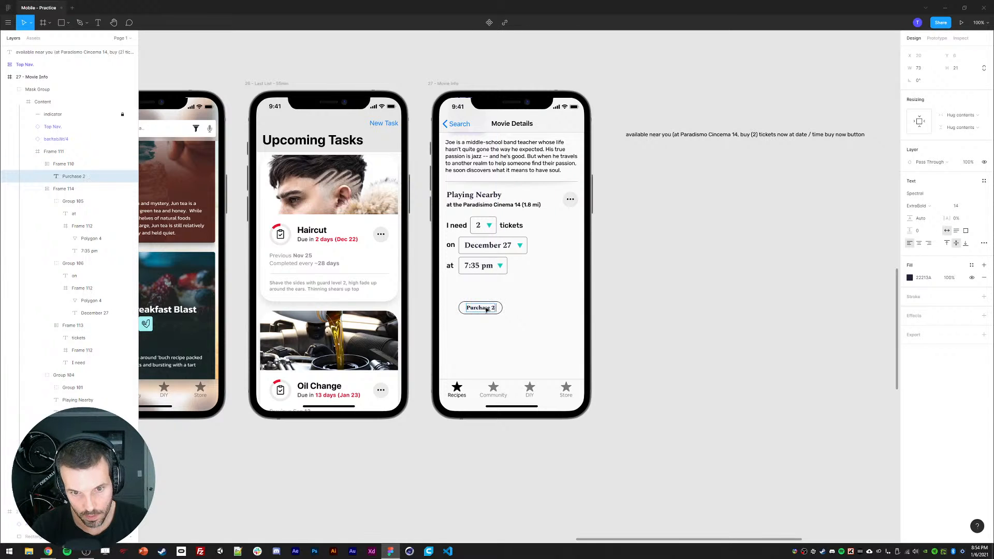
{"action": "type", "text": " Tickets Now"}
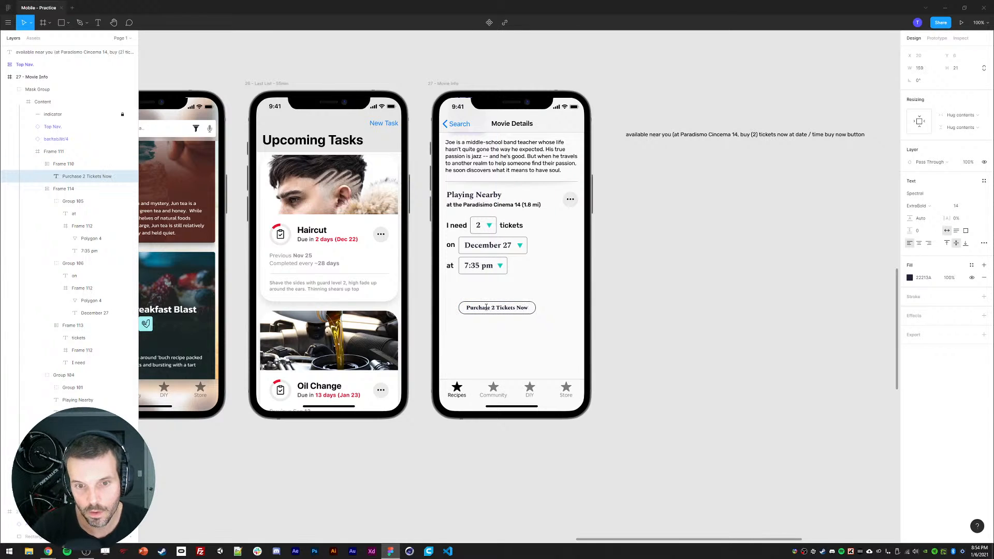
Step: Set the button label's font size to 17
{"action": "key", "text": "Escape"}
{"action": "left_click", "coordinate": [953, 206]}
{"action": "key", "text": "Up"}
{"action": "key", "text": "Up"}
{"action": "key", "text": "Up"}
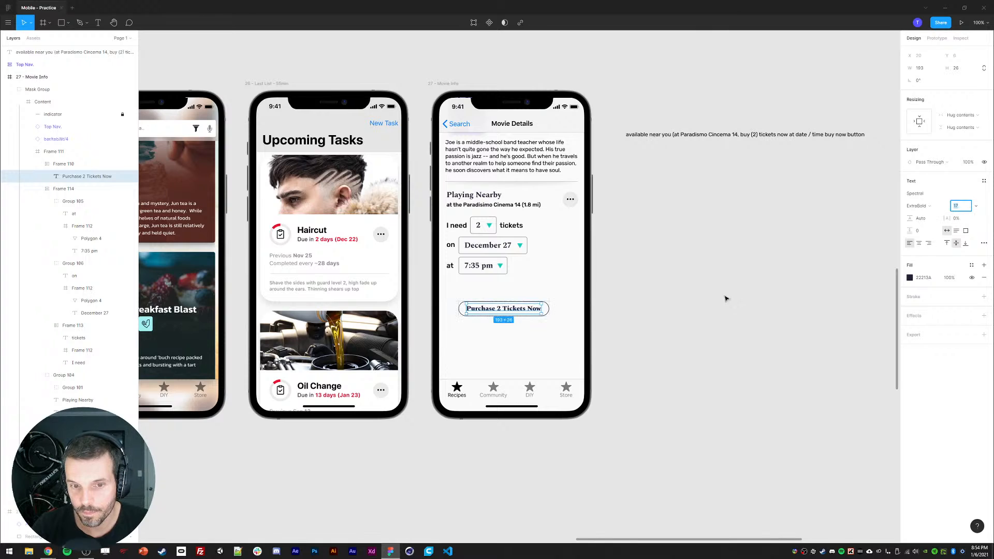
{"action": "left_click", "coordinate": [606, 318]}
Step: Set the purchase button frame's bottom auto layout padding to 8
{"action": "double_click", "coordinate": [505, 310]}
{"action": "double_click", "coordinate": [505, 309]}
{"action": "double_click", "coordinate": [505, 309]}
{"action": "double_click", "coordinate": [505, 309]}
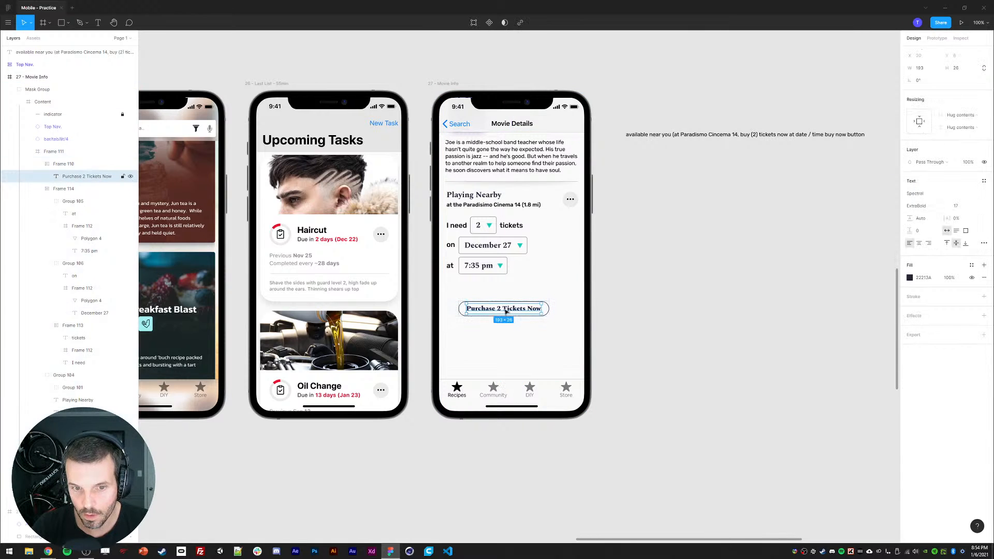
{"action": "left_click", "coordinate": [63, 164]}
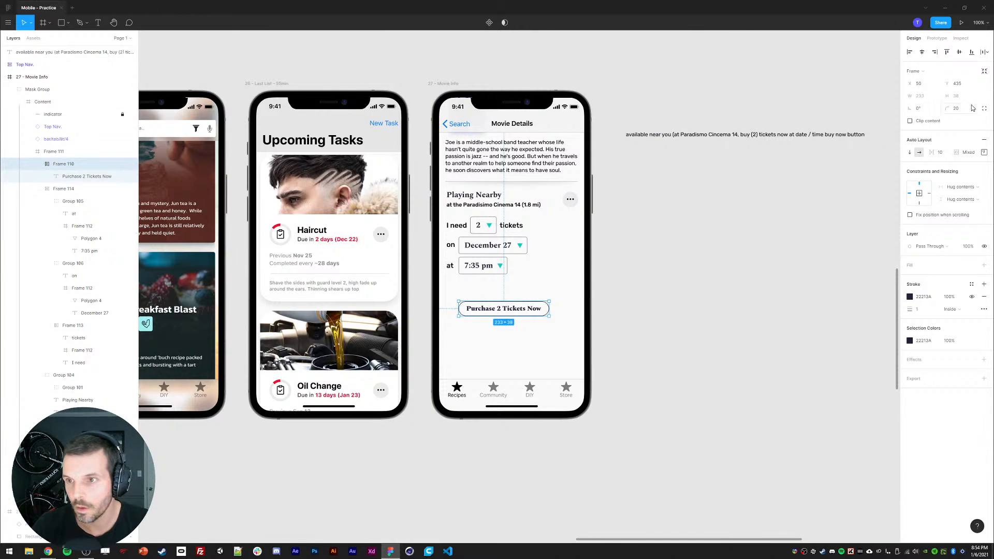
{"action": "left_click", "coordinate": [985, 152]}
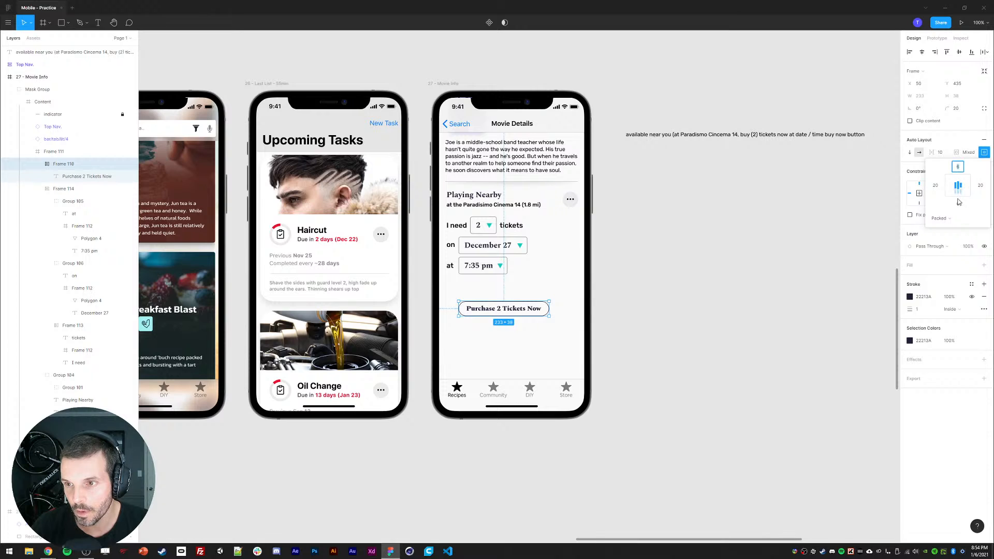
{"action": "left_click", "coordinate": [961, 205]}
{"action": "type", "text": "8"}
{"action": "key", "text": "Return"}
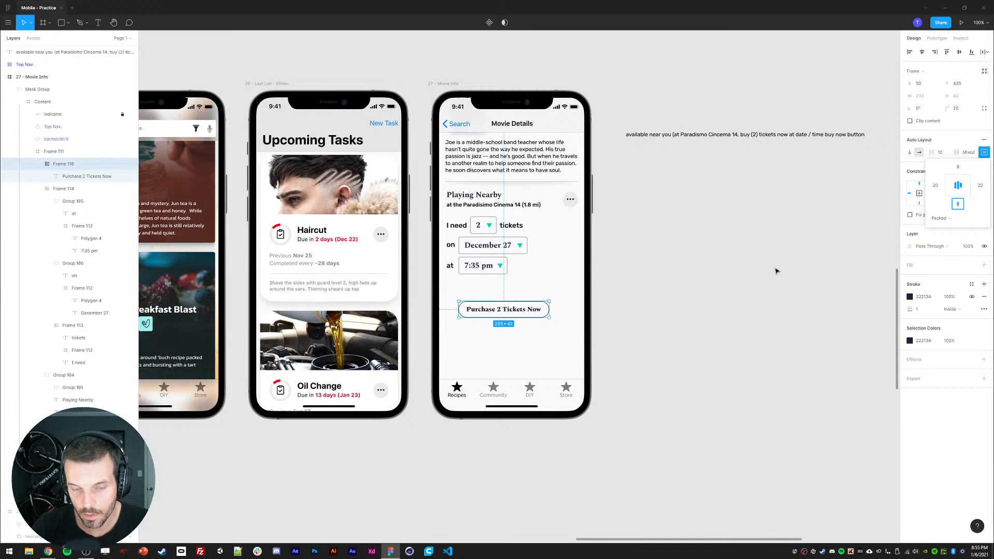
{"action": "left_click", "coordinate": [687, 340]}
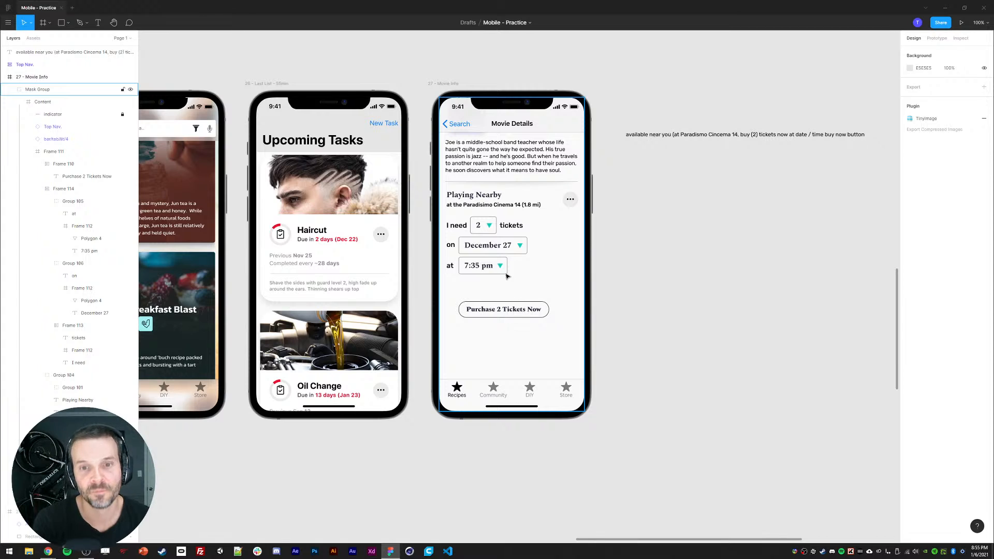
Step: Move the Purchase 2 Tickets Now button down to sit just above the tab bar
{"action": "left_click", "coordinate": [499, 305]}
{"action": "double_click", "coordinate": [498, 309]}
{"action": "double_click", "coordinate": [498, 312]}
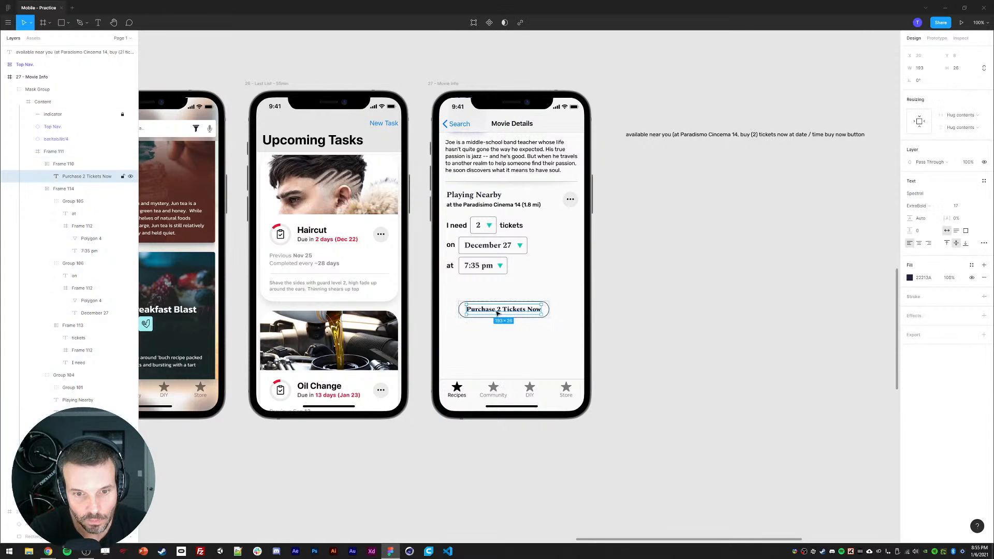
{"action": "left_click", "coordinate": [473, 316]}
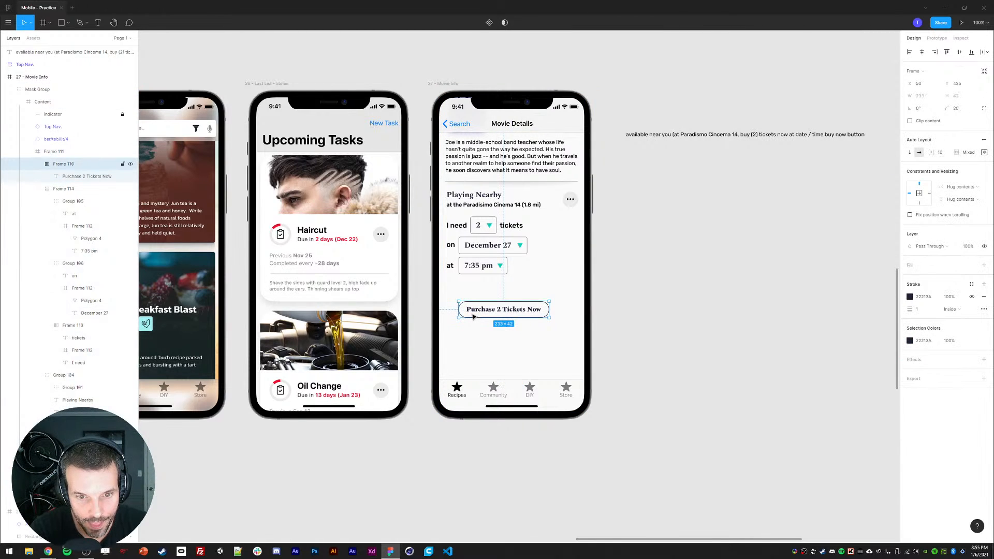
{"action": "left_click_drag", "start_coordinate": [474, 316], "coordinate": [490, 309]}
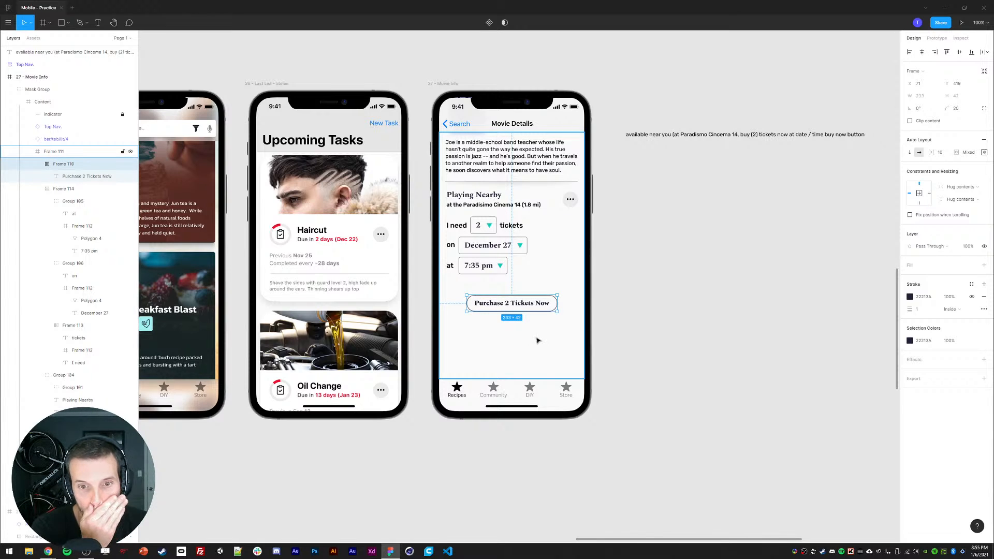
{"action": "left_click_drag", "start_coordinate": [509, 309], "coordinate": [480, 373]}
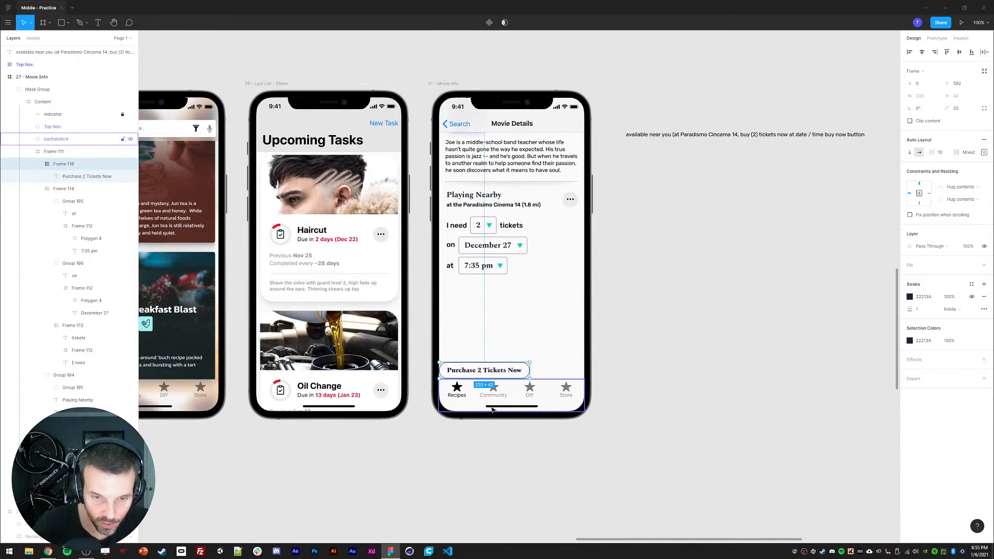
{"action": "key", "text": "Down"}
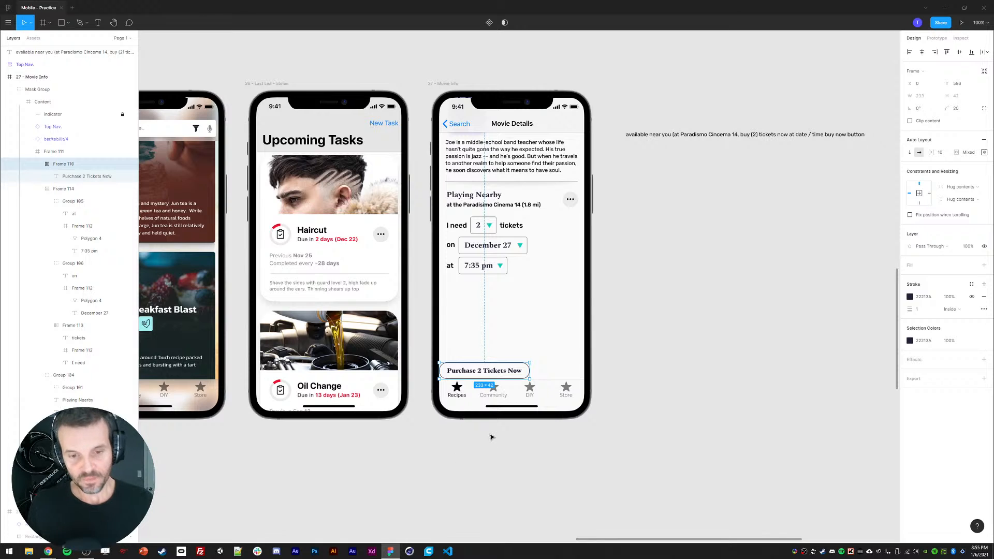
Step: Delete the bottom tab bar from the Movie Details screen
{"action": "left_click", "coordinate": [513, 393]}
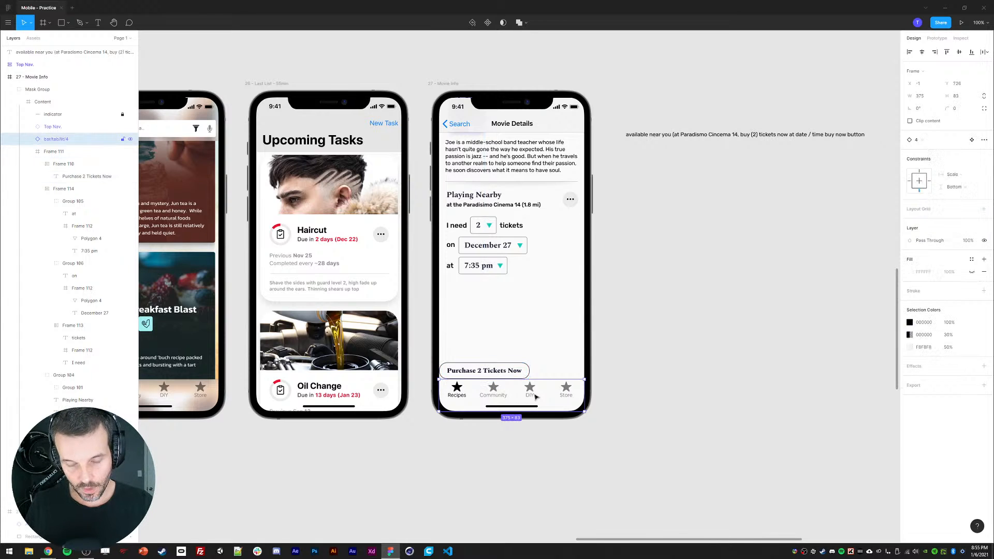
{"action": "key", "text": "Delete"}
Step: Try the top navigation bar's Large Title Modal Stack and Large Title with Search types
{"action": "double_click", "coordinate": [472, 113]}
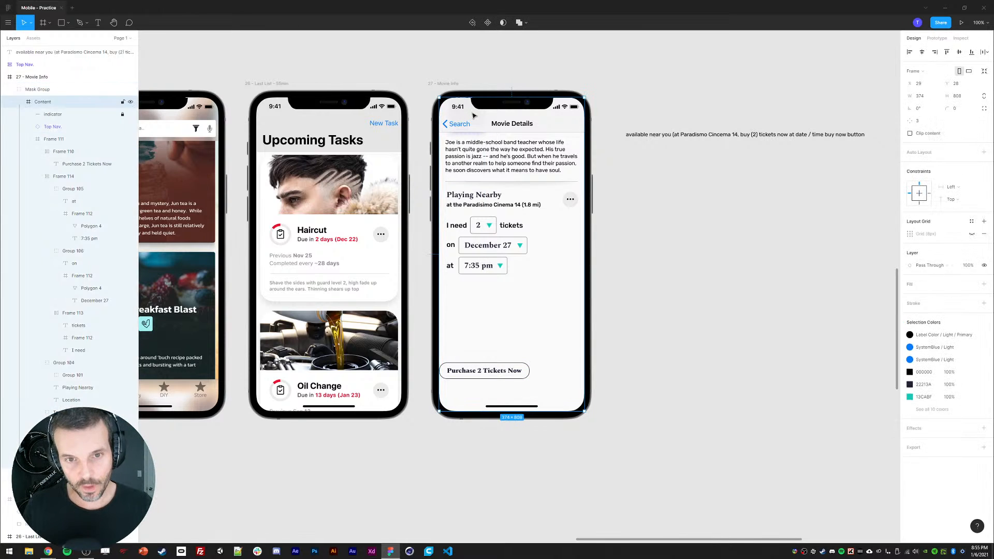
{"action": "double_click", "coordinate": [472, 114]}
{"action": "left_click", "coordinate": [976, 162]}
{"action": "left_click", "coordinate": [958, 166]}
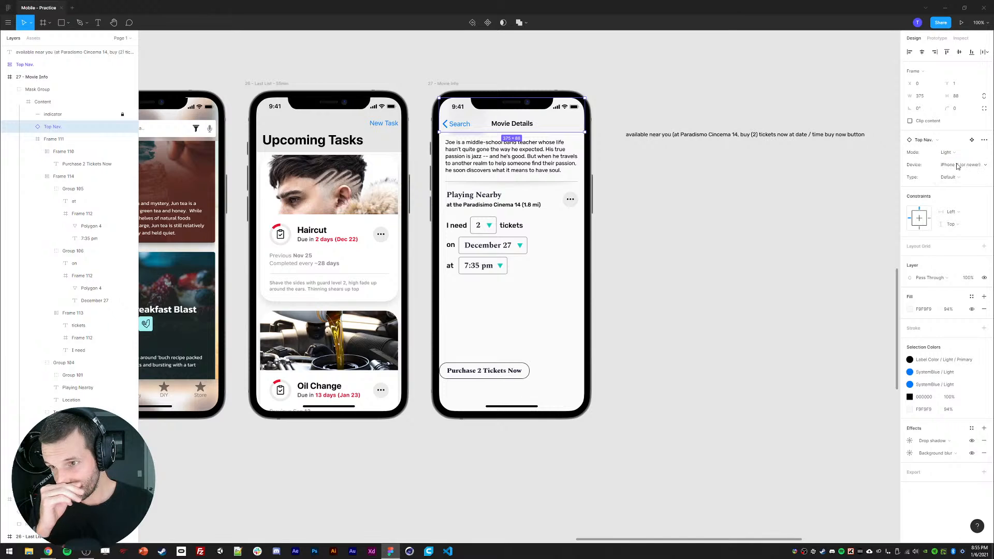
{"action": "left_click", "coordinate": [957, 177]}
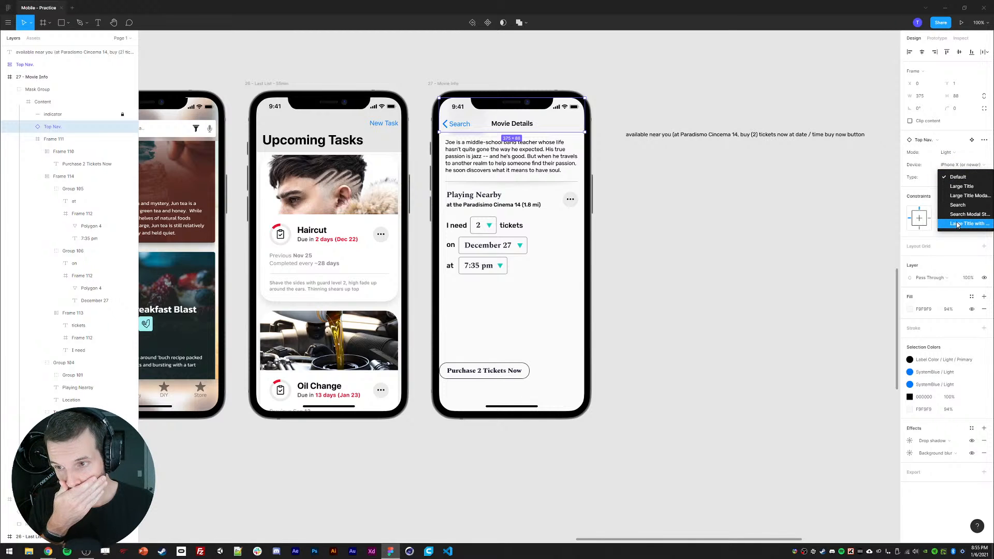
{"action": "left_click", "coordinate": [959, 199]}
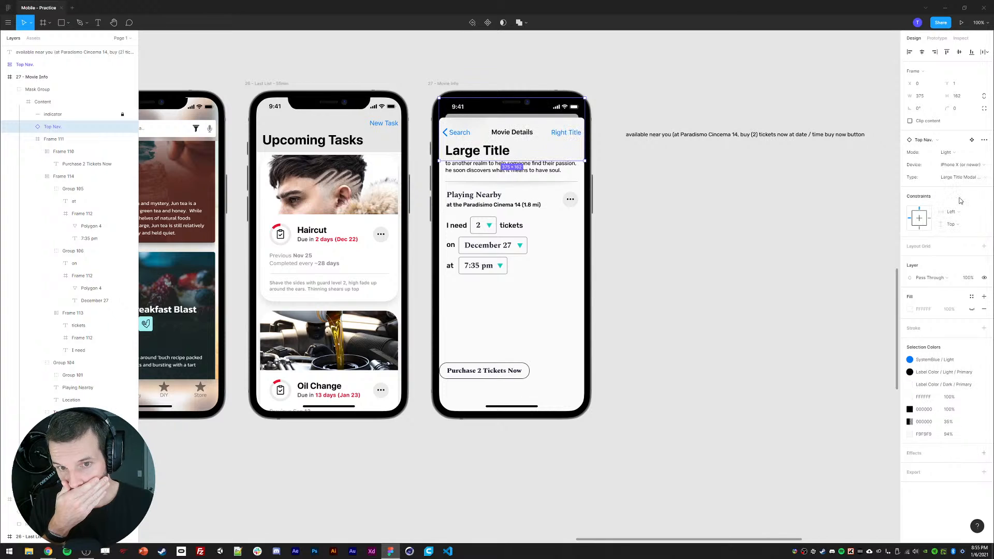
{"action": "left_click", "coordinate": [965, 175]}
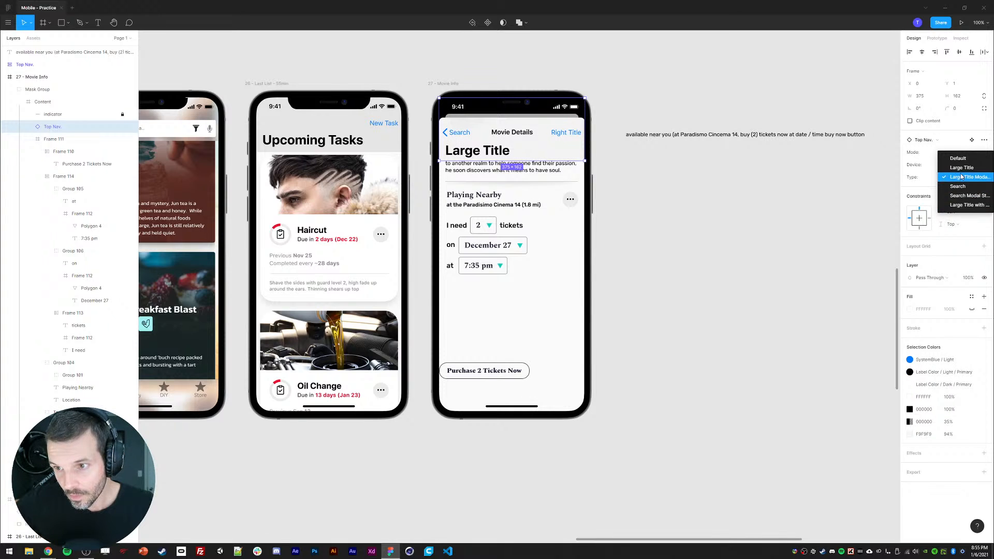
{"action": "left_click", "coordinate": [961, 204]}
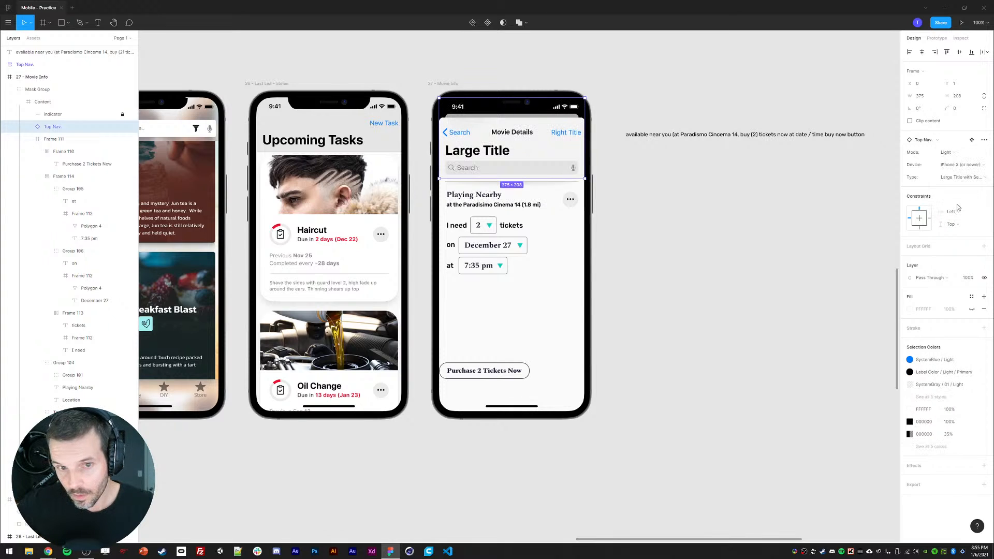
Step: Set the top navigation bar's type to Search Modal Stack and delete its search field
{"action": "left_click", "coordinate": [959, 177]}
{"action": "left_click", "coordinate": [958, 168]}
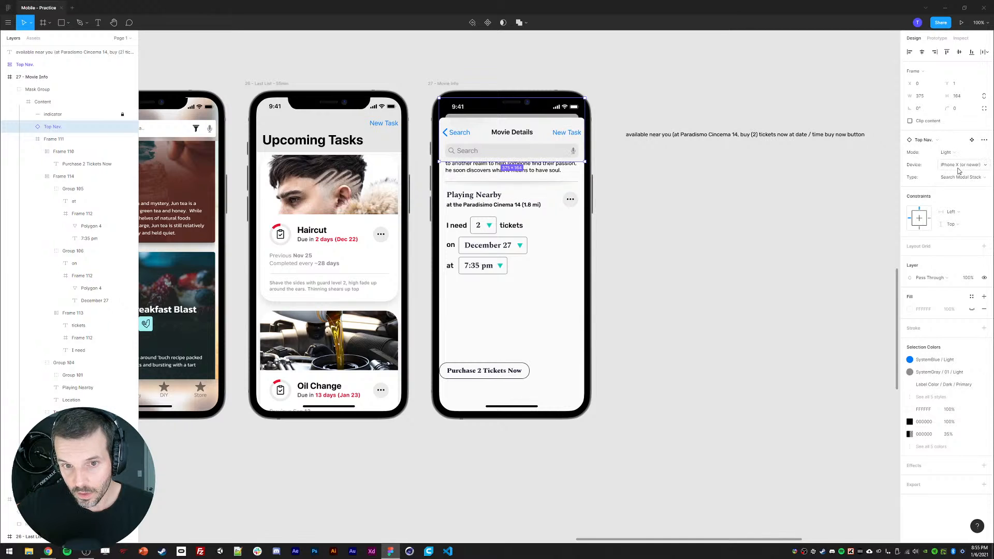
{"action": "double_click", "coordinate": [459, 151]}
{"action": "double_click", "coordinate": [459, 151]}
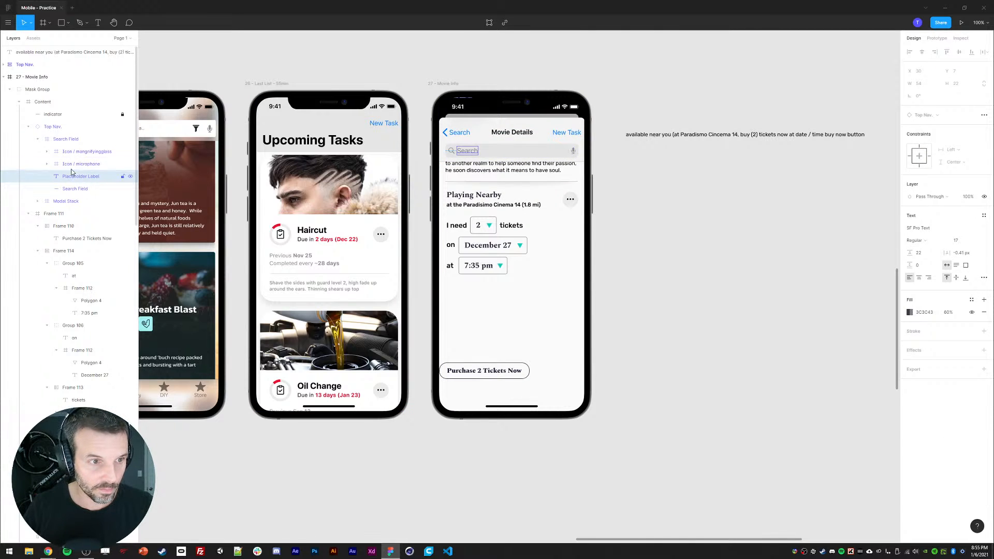
{"action": "left_click", "coordinate": [60, 140]}
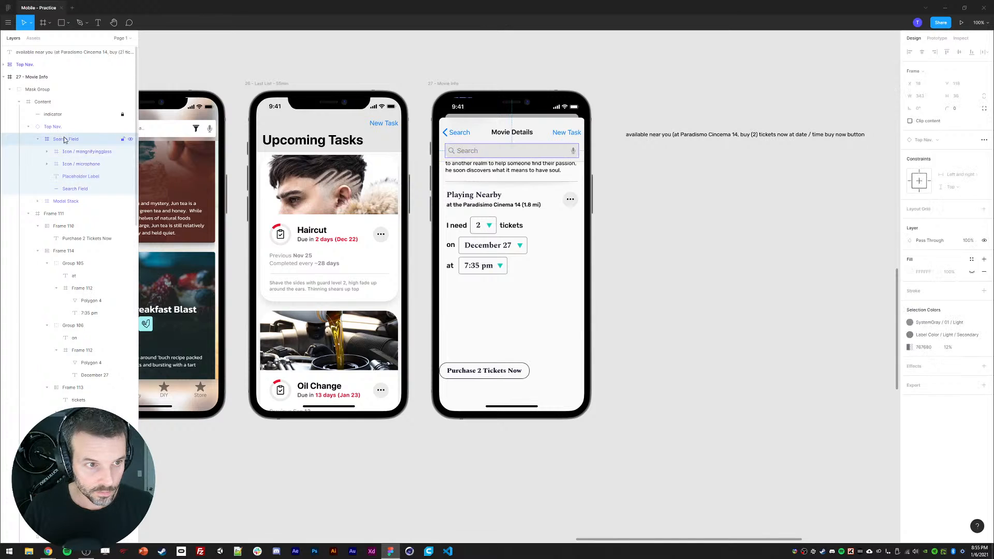
{"action": "key", "text": "Delete"}
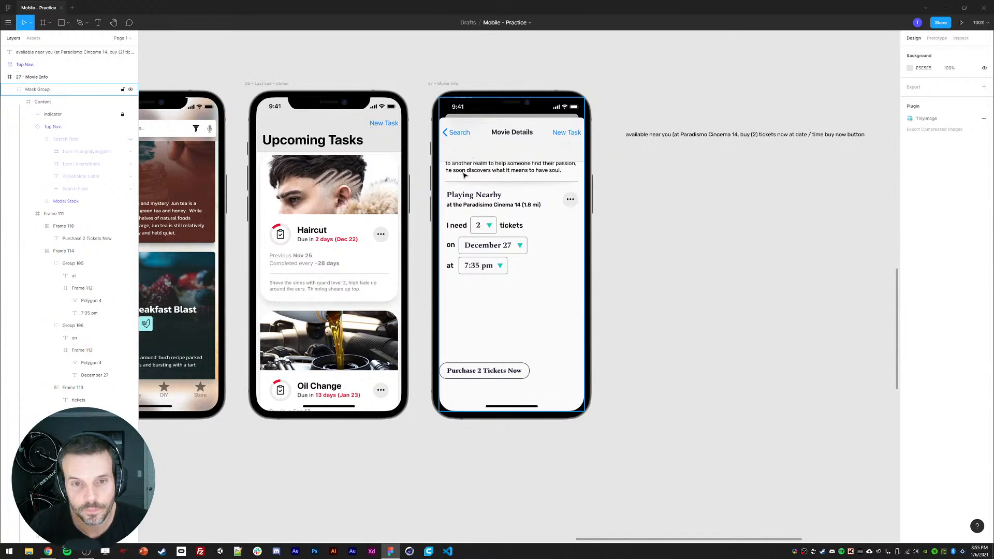
Step: Move the content frame up so the description sits right below the shortened top navigation bar
{"action": "left_click", "coordinate": [476, 147]}
{"action": "left_click_drag", "start_coordinate": [482, 161], "coordinate": [483, 143]}
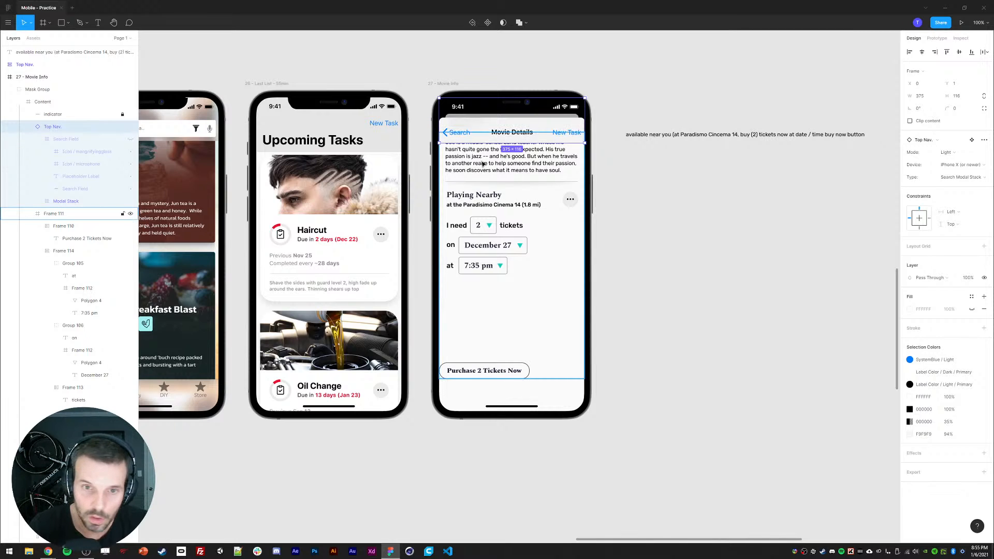
{"action": "left_click", "coordinate": [483, 164]}
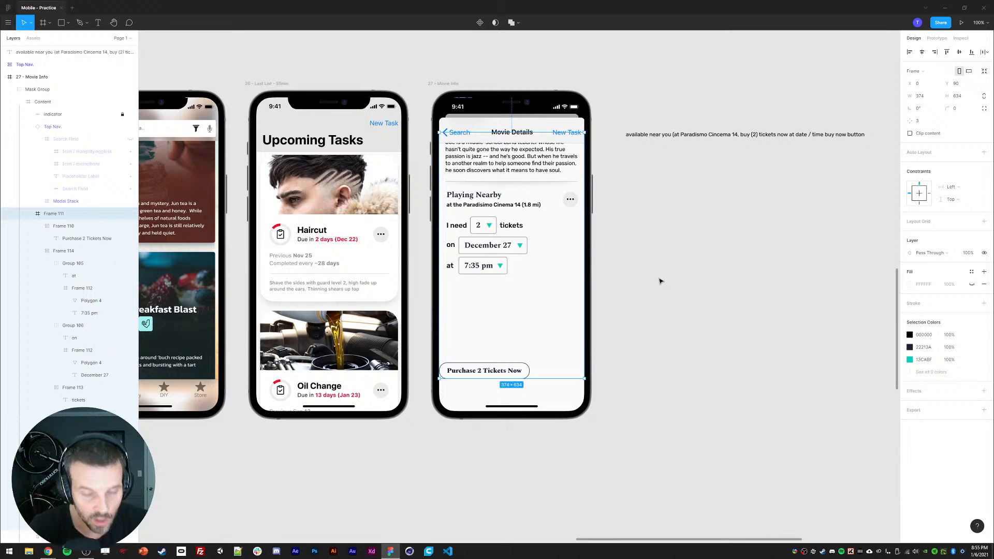
{"action": "key", "text": "Escape"}
{"action": "left_click", "coordinate": [468, 138]}
{"action": "left_click", "coordinate": [747, 286]}
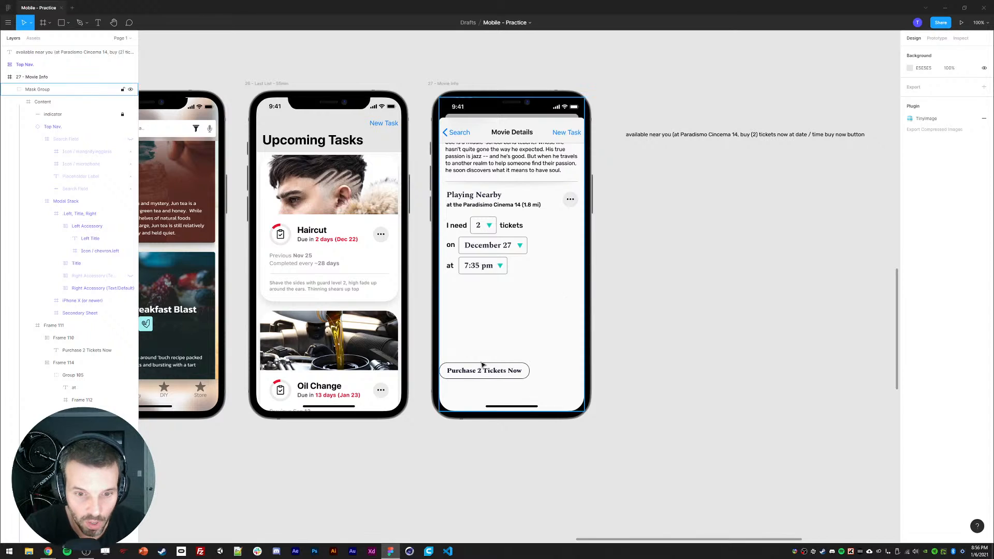
Step: Move the Purchase 2 Tickets Now button further down and adjust its corner smoothing
{"action": "left_click", "coordinate": [469, 373]}
{"action": "mouse_move", "coordinate": [468, 374]}
{"action": "left_mouse_down"}
{"action": "mouse_move", "coordinate": [469, 400]}
{"action": "mouse_move", "coordinate": [461, 399]}
{"action": "mouse_move", "coordinate": [468, 391]}
{"action": "left_mouse_up"}
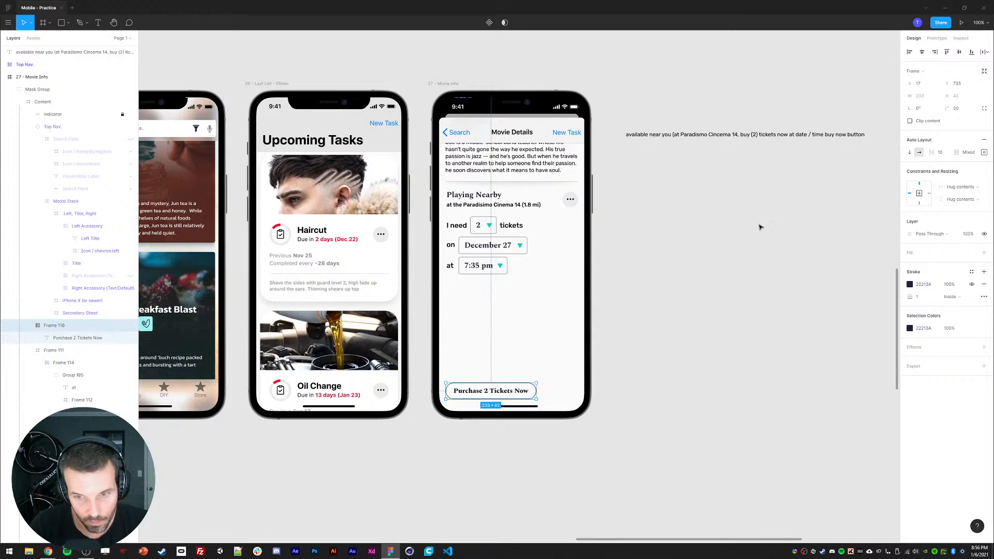
{"action": "left_click", "coordinate": [984, 109]}
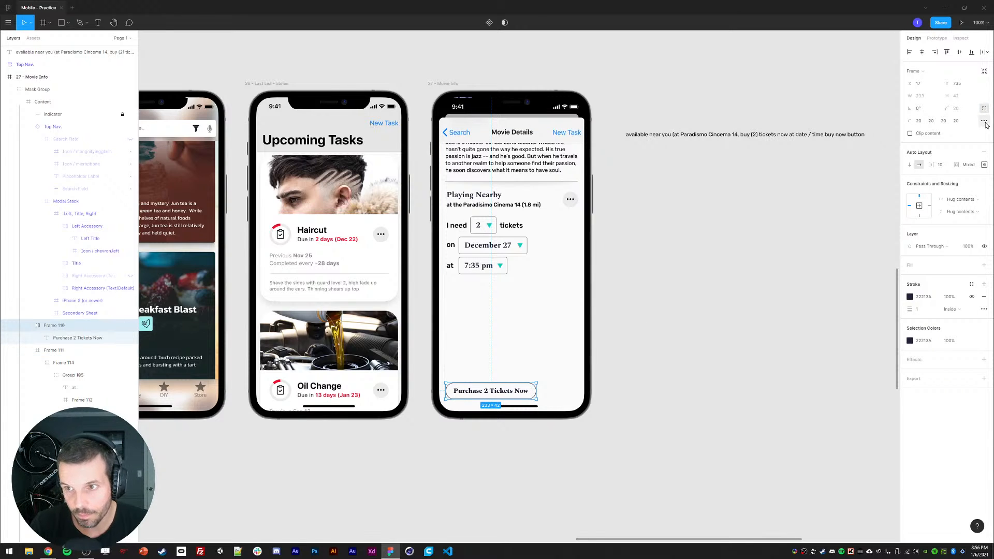
{"action": "left_click", "coordinate": [984, 120]}
{"action": "left_click_drag", "start_coordinate": [836, 147], "coordinate": [849, 146]}
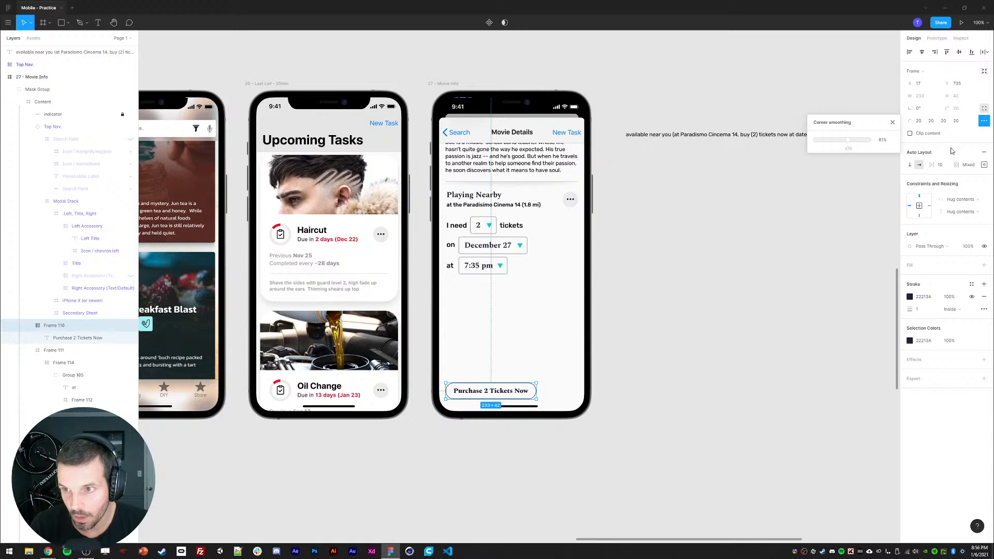
{"action": "left_click", "coordinate": [985, 108]}
Step: Set the purchase button's top and bottom auto layout padding to 10
{"action": "left_click", "coordinate": [985, 153]}
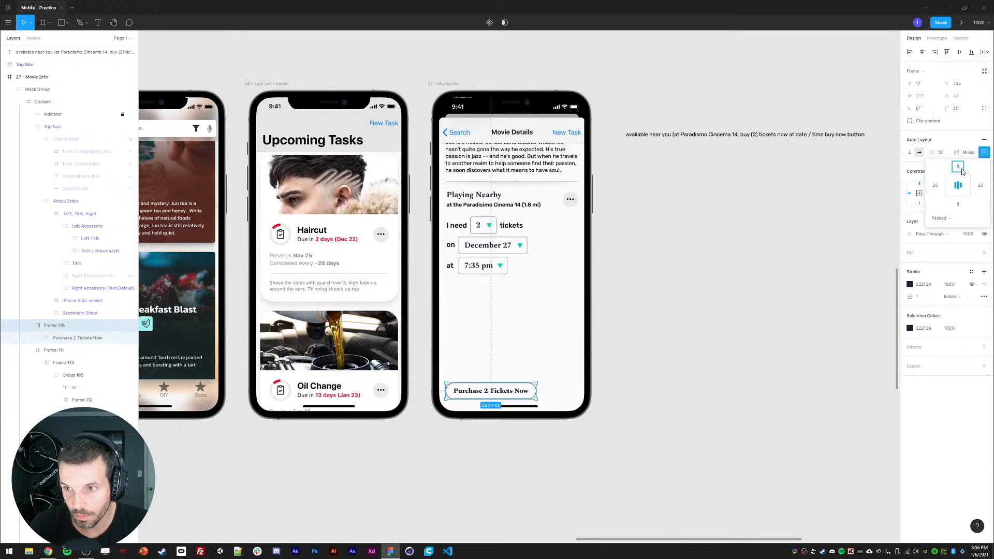
{"action": "type", "text": "10"}
{"action": "left_click", "coordinate": [958, 204]}
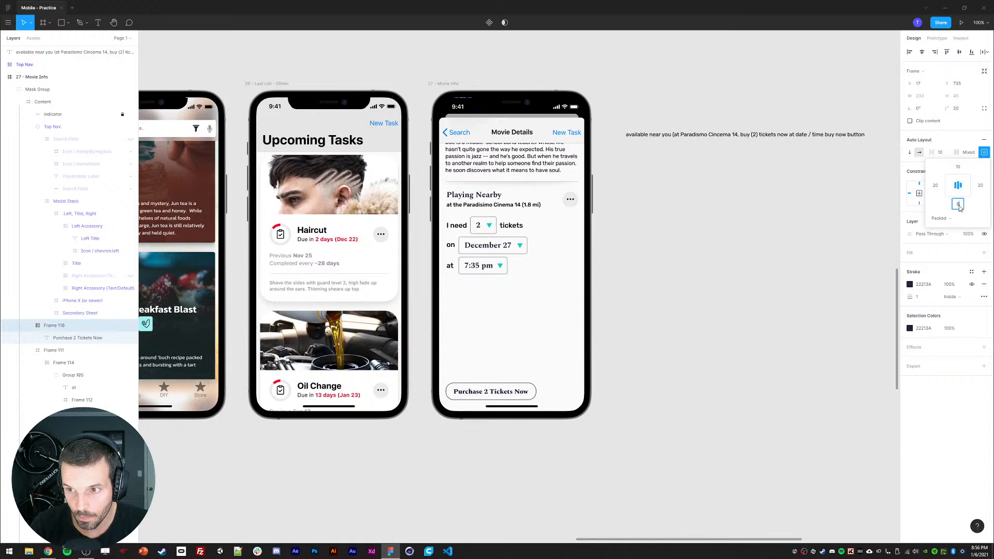
{"action": "type", "text": "10"}
{"action": "left_click", "coordinate": [661, 362]}
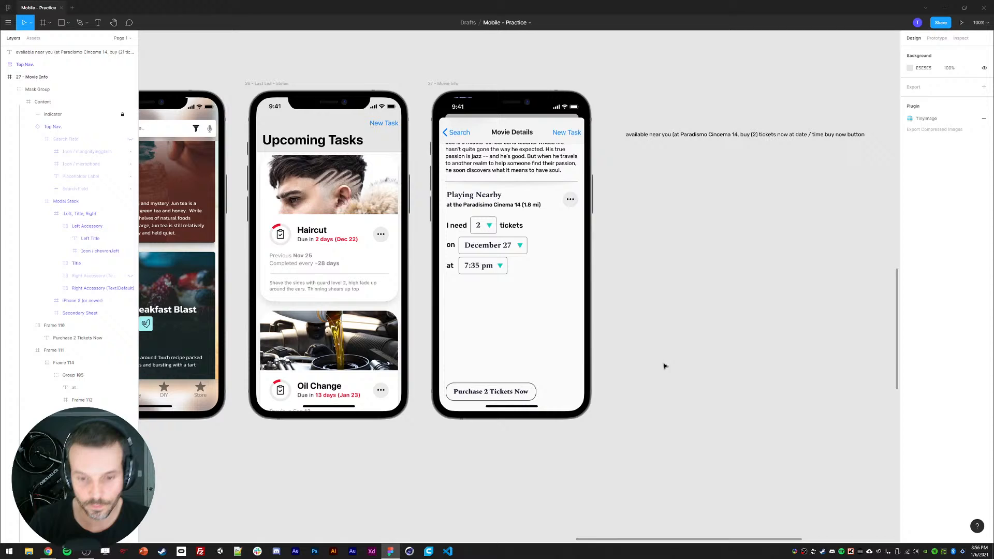
{"action": "double_click", "coordinate": [507, 392]}
{"action": "double_click", "coordinate": [506, 393]}
{"action": "double_click", "coordinate": [506, 392]}
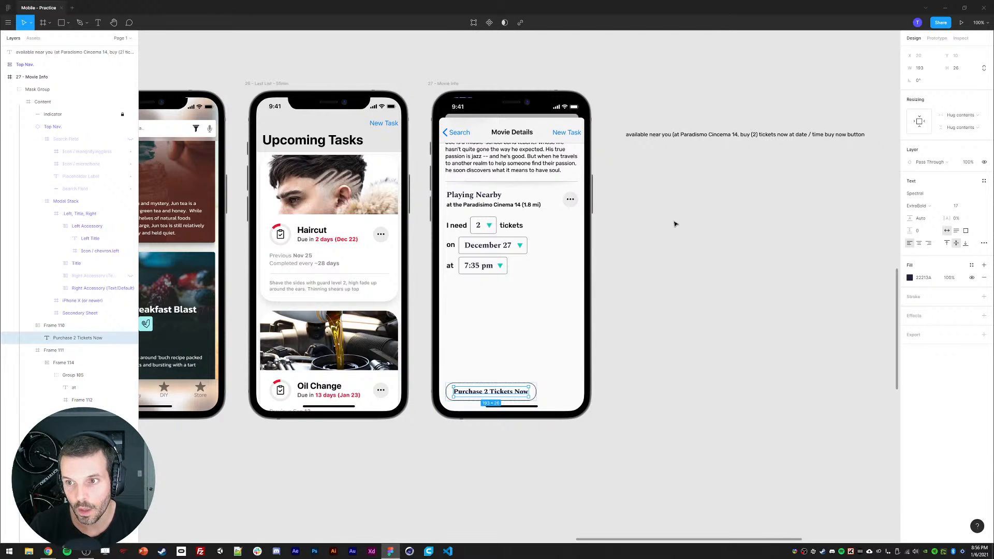
{"action": "left_click", "coordinate": [57, 328]}
{"action": "left_click", "coordinate": [958, 110]}
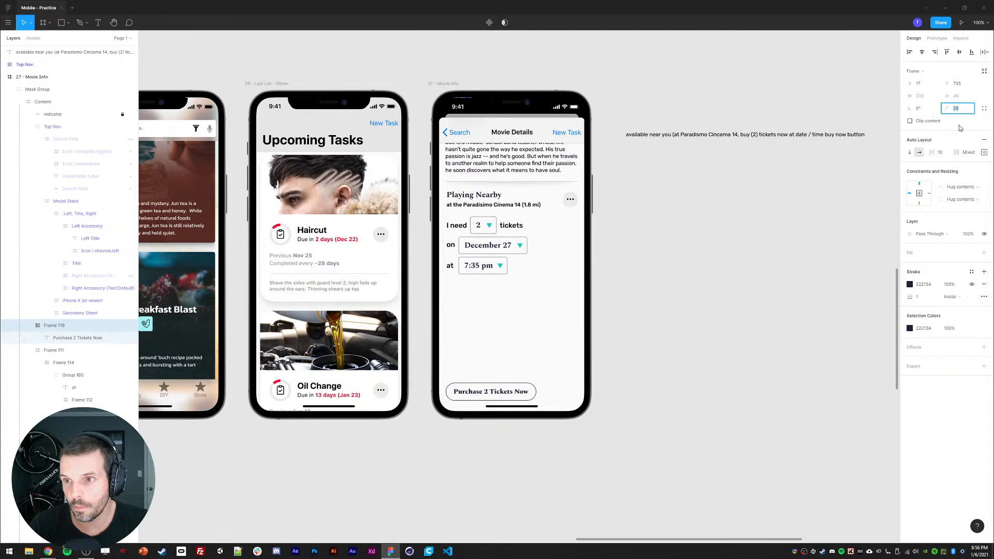
{"action": "left_click", "coordinate": [625, 399]}
Step: Widen the purchase button to 308 px and center it horizontally on the screen
{"action": "double_click", "coordinate": [496, 394]}
{"action": "double_click", "coordinate": [496, 394]}
{"action": "double_click", "coordinate": [496, 394]}
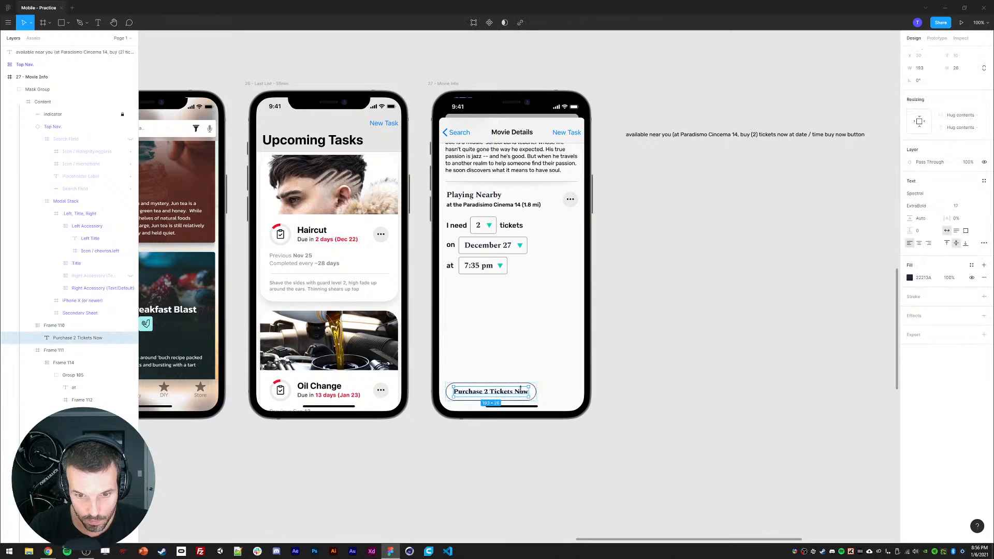
{"action": "key", "text": "Escape"}
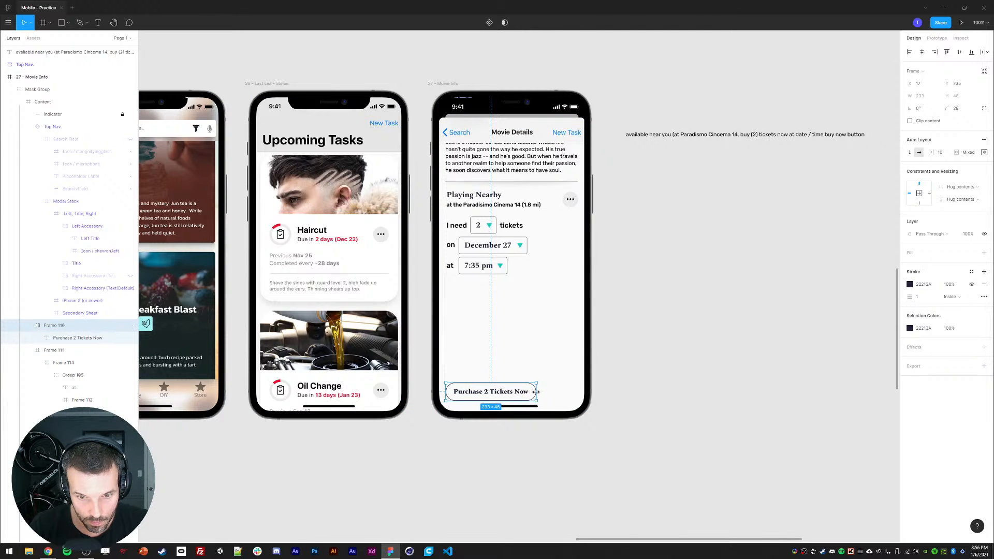
{"action": "left_click_drag", "start_coordinate": [537, 392], "coordinate": [566, 392]}
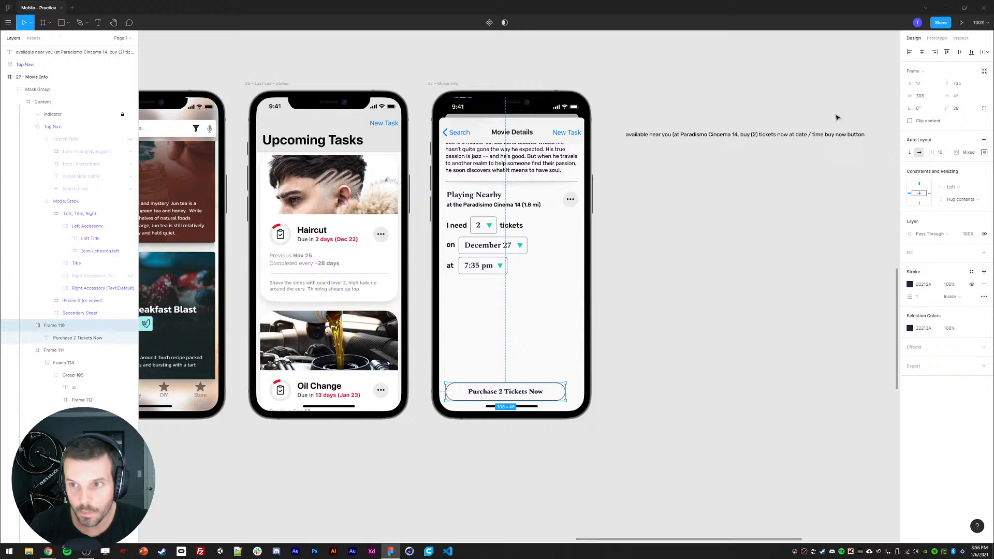
{"action": "left_click", "coordinate": [922, 52]}
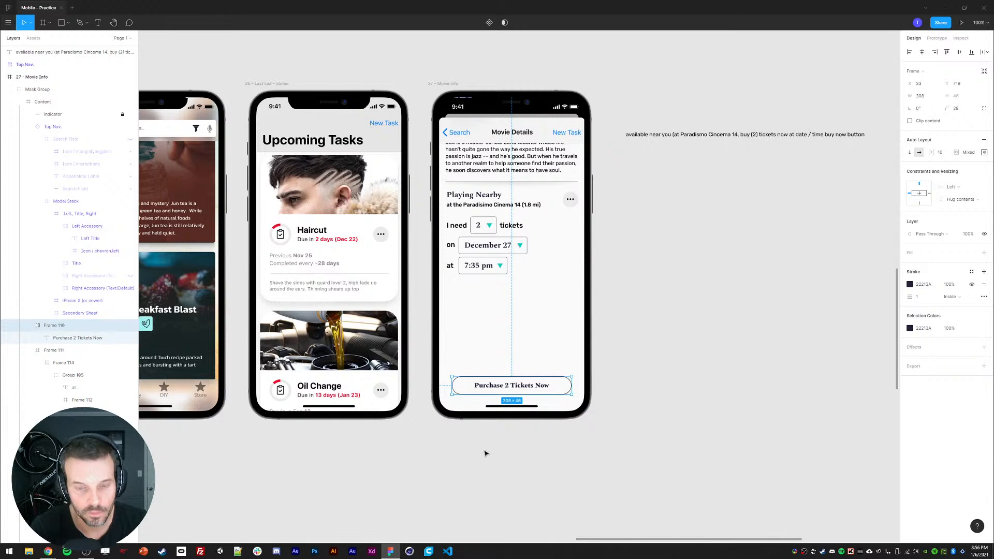
Step: Draw a rectangle about 384 × 74 across the bottom of the Movie Info screen
{"action": "left_click_drag", "start_coordinate": [486, 454], "coordinate": [470, 439]}
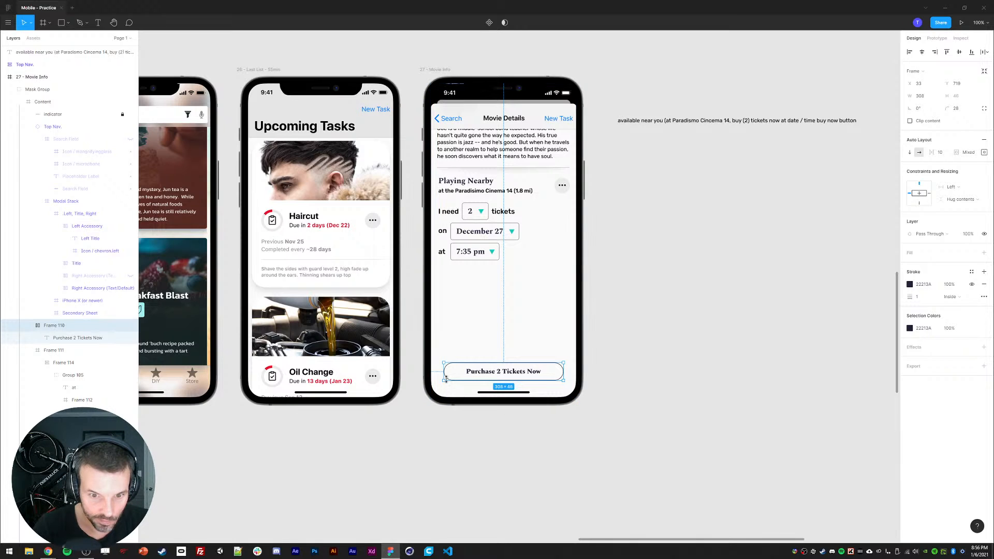
{"action": "key", "text": "r"}
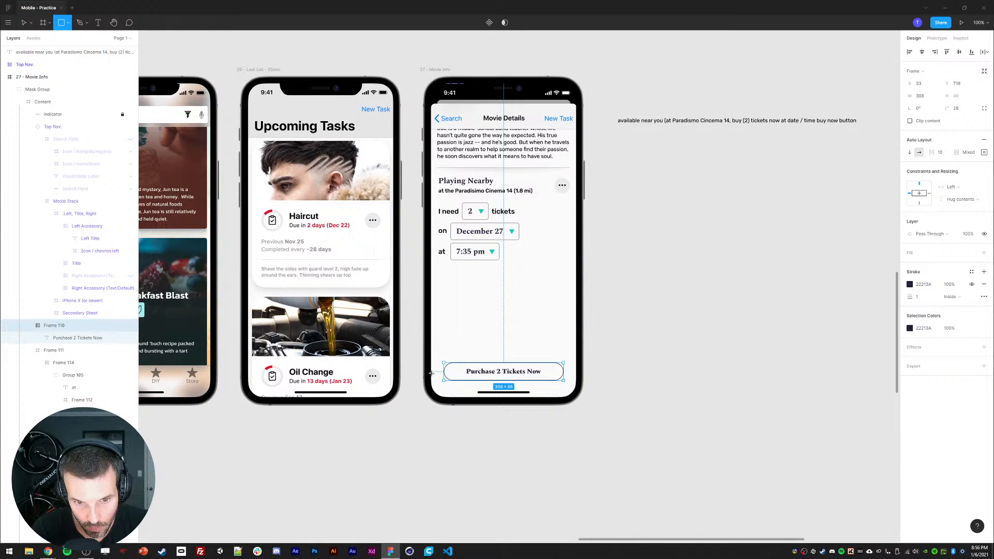
{"action": "left_click_drag", "start_coordinate": [430, 372], "coordinate": [582, 400]}
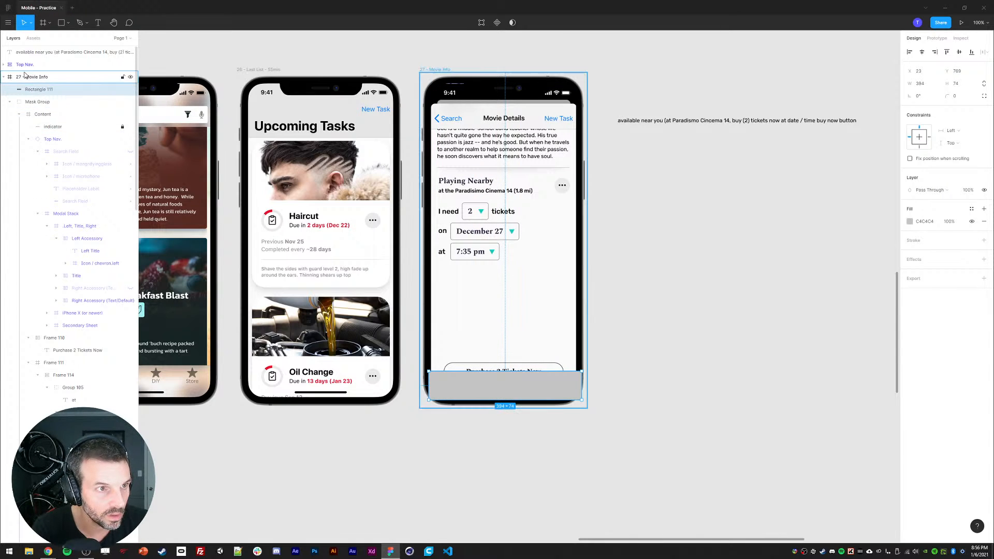
Step: Delete the notes text layer placed beside the phone screens
{"action": "left_click", "coordinate": [21, 65], "text": "shift"}
{"action": "double_click", "coordinate": [21, 64]}
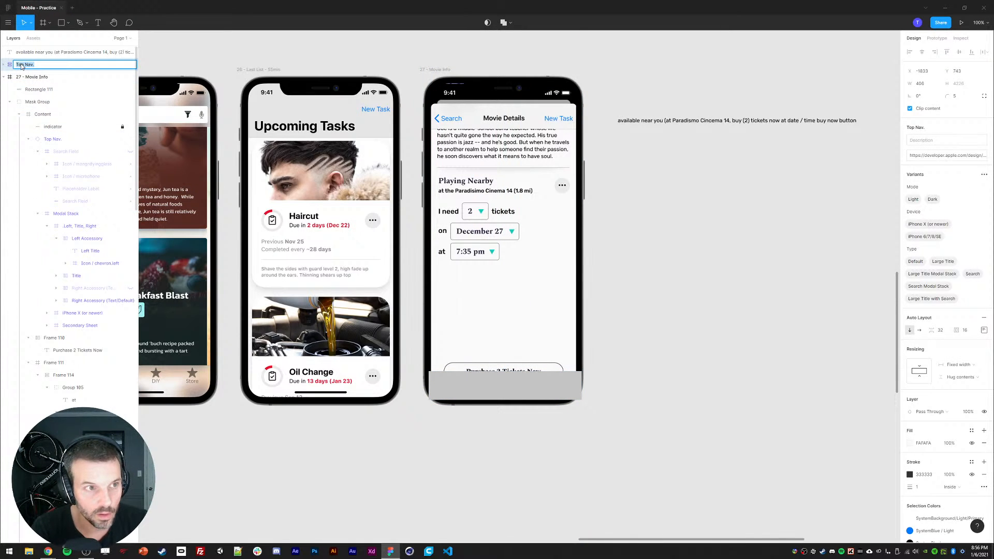
{"action": "key", "text": "Escape"}
{"action": "left_click", "coordinate": [25, 54]}
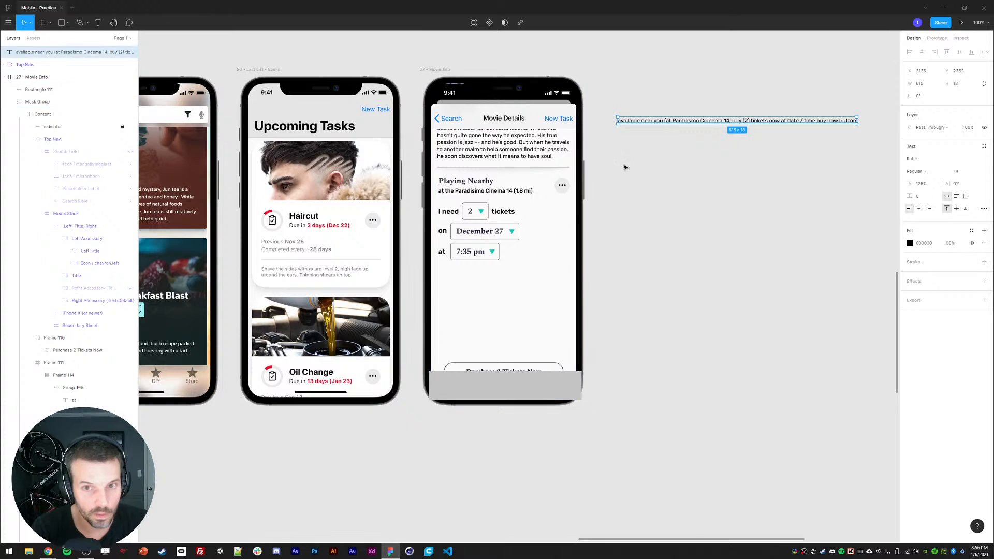
{"action": "key", "text": "Delete"}
Step: Move the rectangle into Frame 111 so it sits behind the purchase button
{"action": "left_click", "coordinate": [23, 78]}
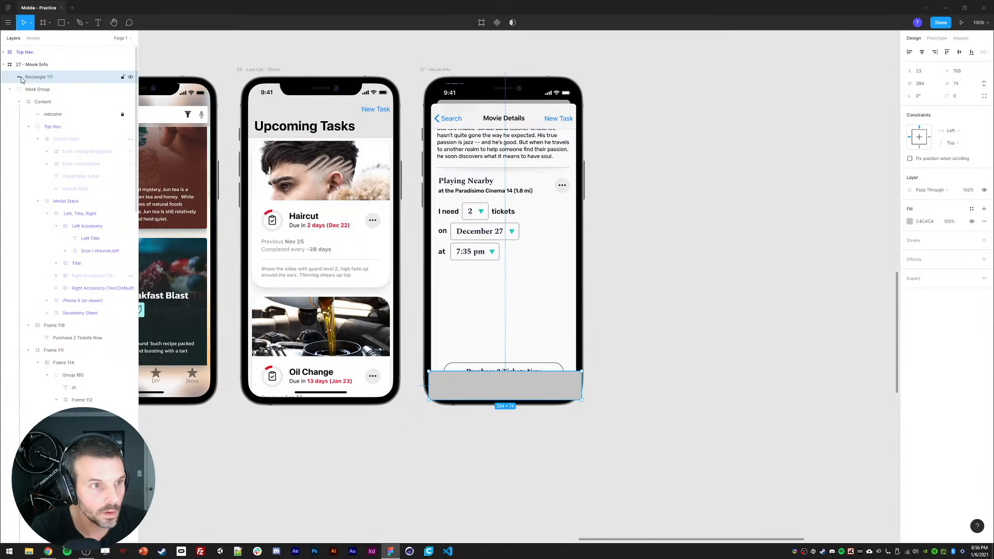
{"action": "left_click", "coordinate": [37, 139]}
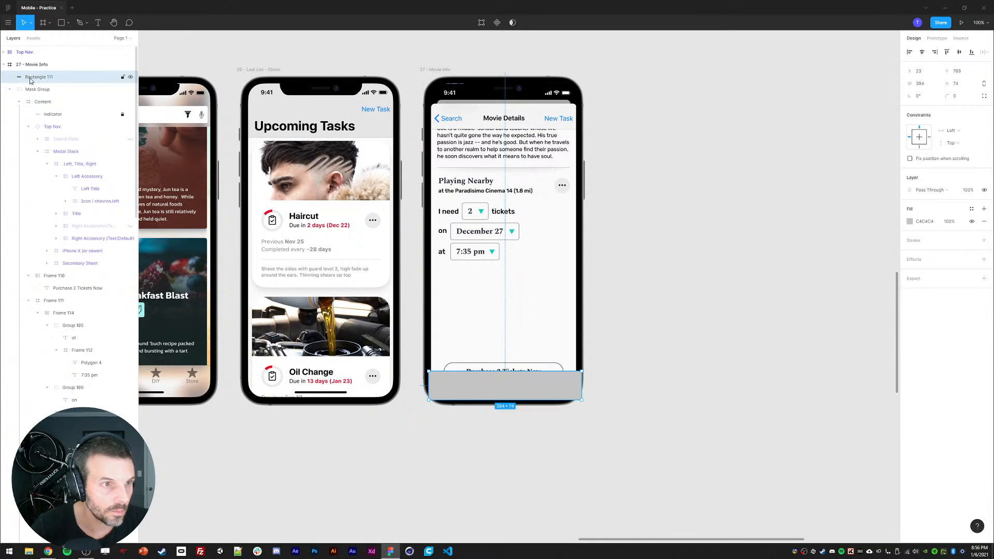
{"action": "left_click", "coordinate": [37, 151]}
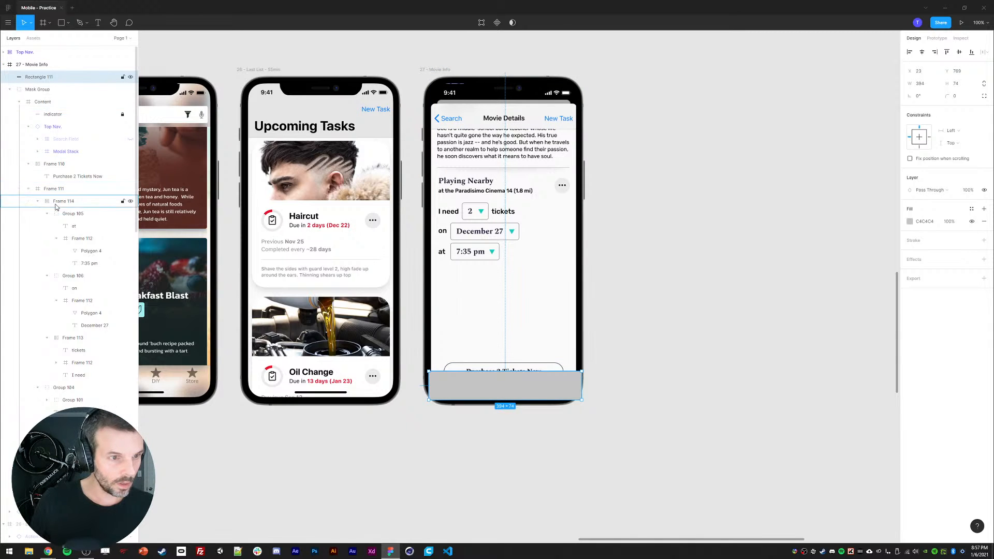
{"action": "left_click_drag", "start_coordinate": [62, 202], "coordinate": [61, 198]}
{"action": "left_click", "coordinate": [38, 201]}
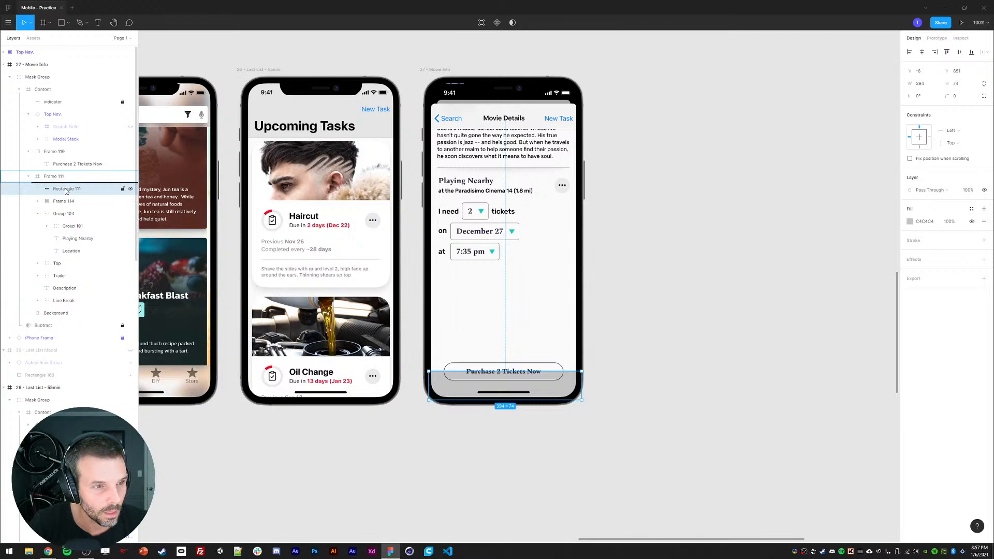
{"action": "left_click", "coordinate": [492, 369]}
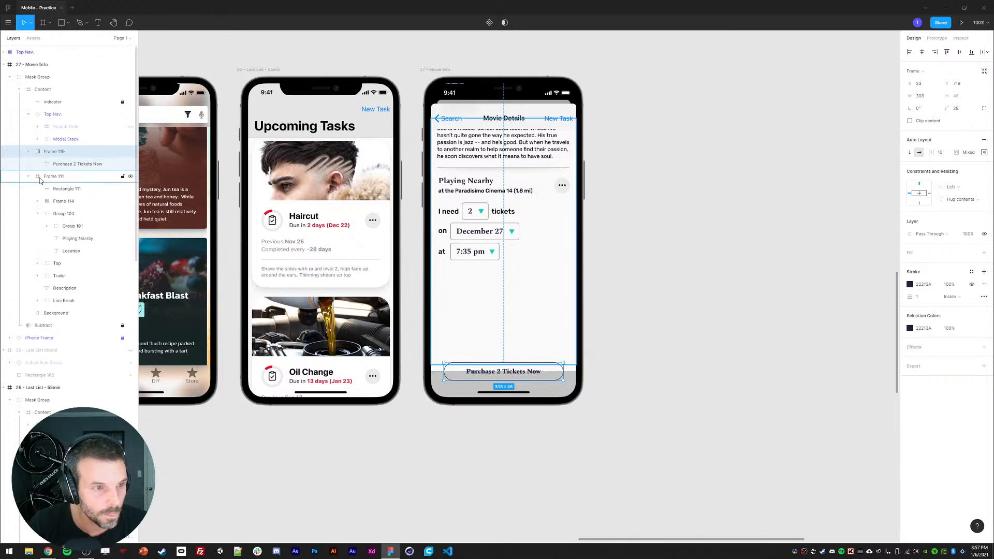
Step: Move the purchase button frame into Frame 111, placing it above the bottom rectangle
{"action": "left_click_drag", "start_coordinate": [60, 185], "coordinate": [58, 184]}
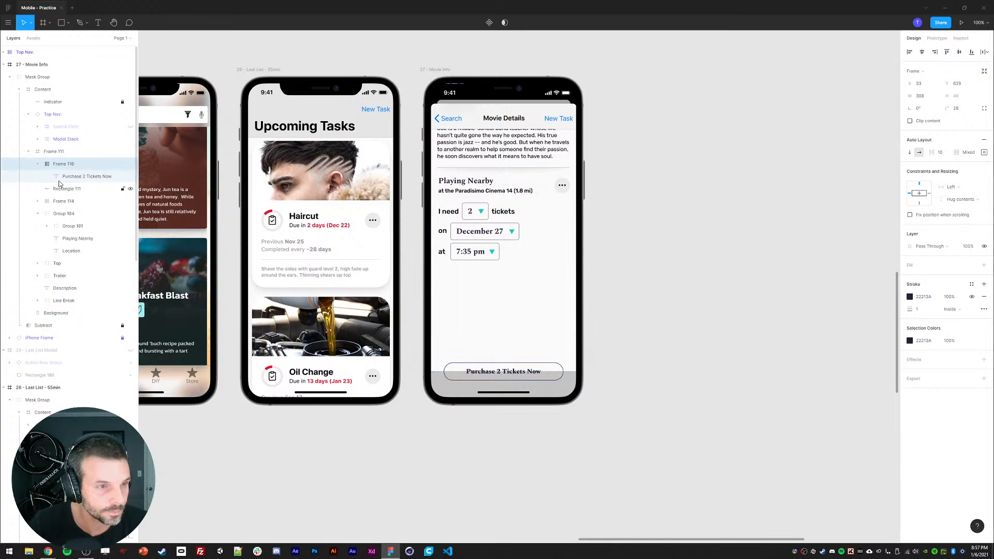
{"action": "left_click", "coordinate": [52, 151]}
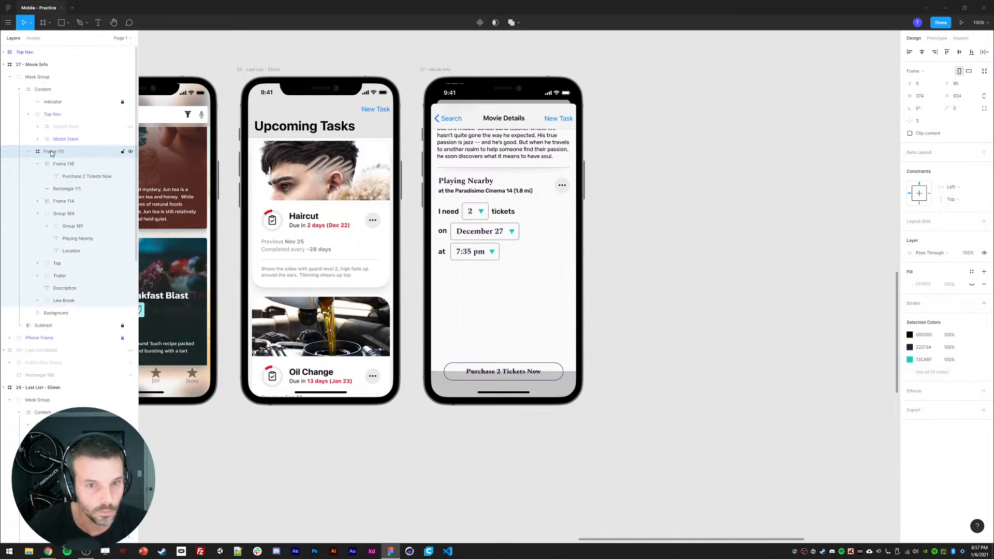
{"action": "left_click", "coordinate": [30, 151]}
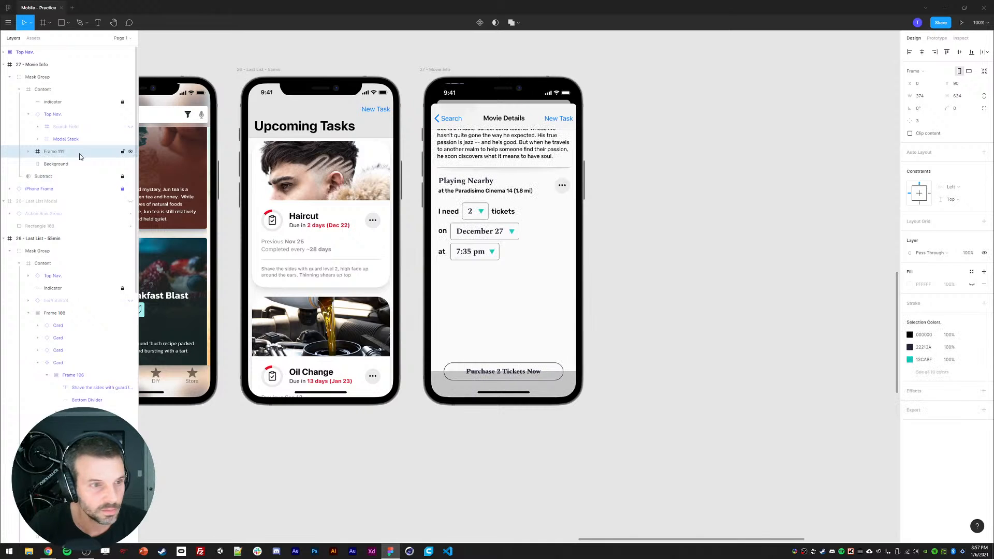
{"action": "left_click", "coordinate": [28, 153]}
{"action": "left_click", "coordinate": [59, 164]}
{"action": "left_click", "coordinate": [38, 164]}
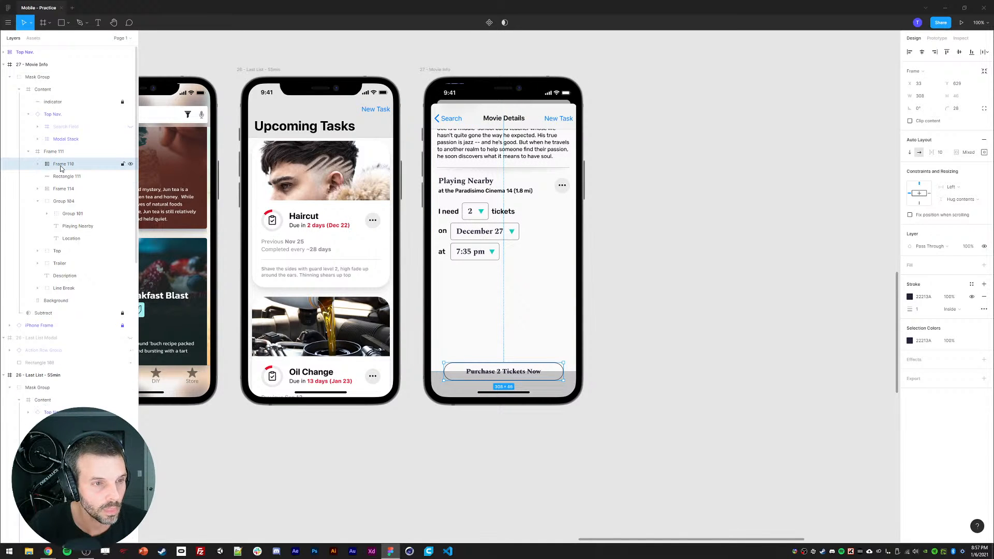
{"action": "left_click", "coordinate": [37, 164]}
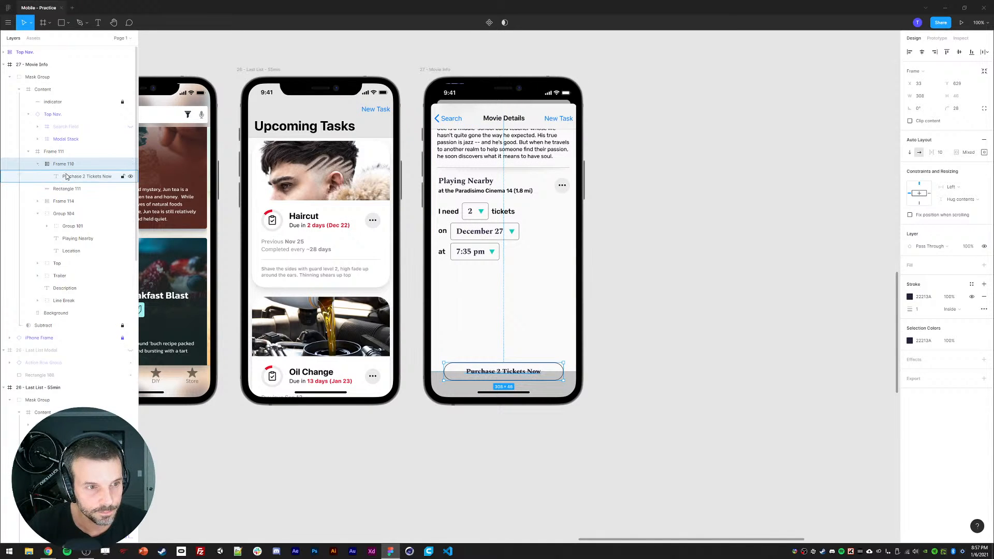
Step: Remove the purchase button's stroke and give the button frame a dark 22213A fill
{"action": "left_click", "coordinate": [926, 297]}
{"action": "left_click", "coordinate": [985, 296]}
{"action": "left_click", "coordinate": [985, 265]}
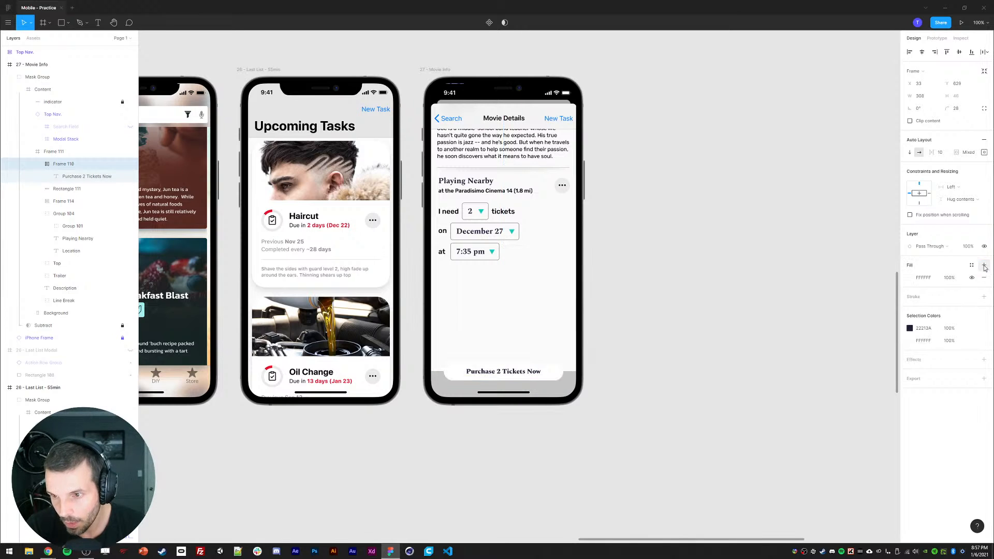
{"action": "key", "text": "Return"}
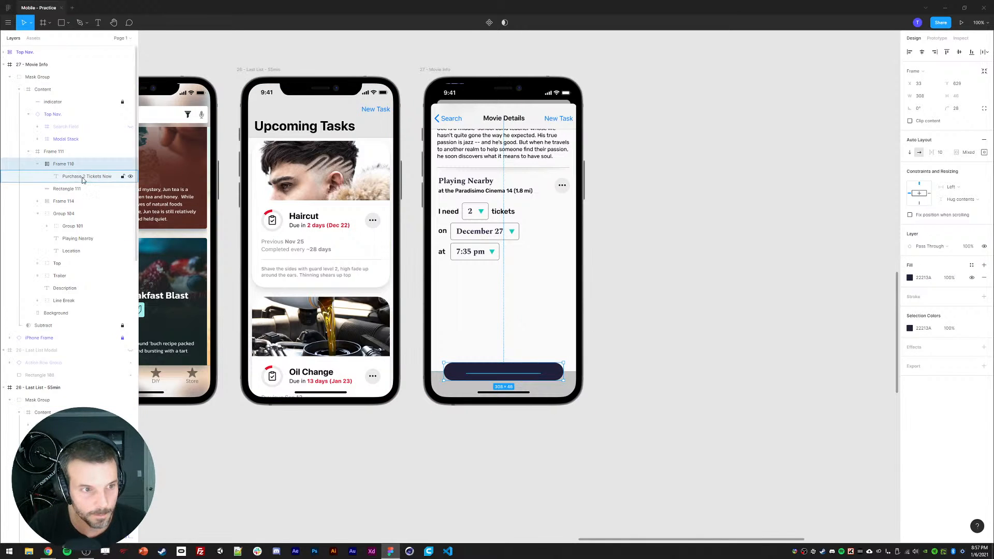
{"action": "key", "text": "Return"}
Step: Set the Purchase 2 Tickets Now label's text colour to white
{"action": "left_click", "coordinate": [921, 281]}
{"action": "left_click", "coordinate": [911, 280]}
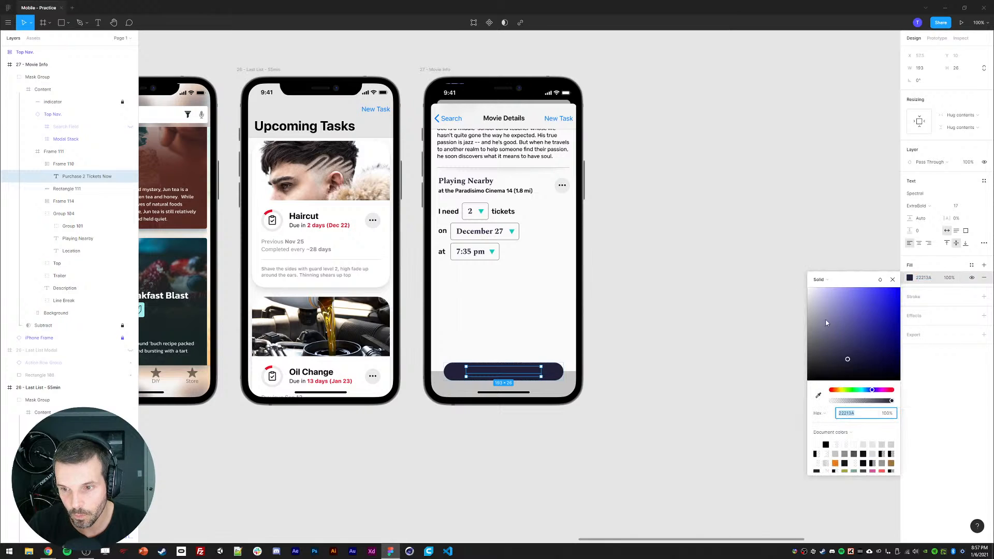
{"action": "left_click_drag", "start_coordinate": [827, 323], "coordinate": [756, 272]}
{"action": "left_click", "coordinate": [749, 268]}
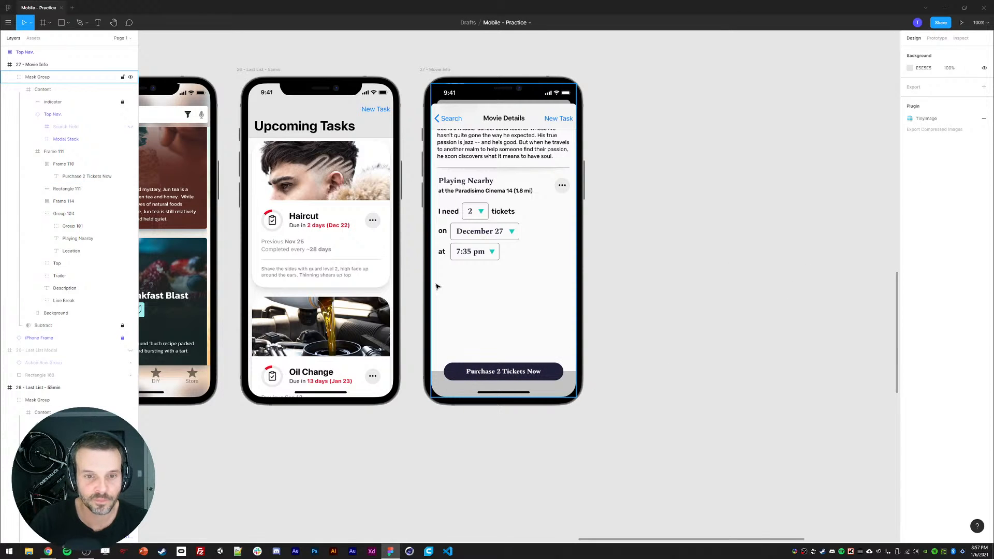
Step: Duplicate the purchase button frame and narrow the copy to about 282 px wide
{"action": "left_click", "coordinate": [463, 371]}
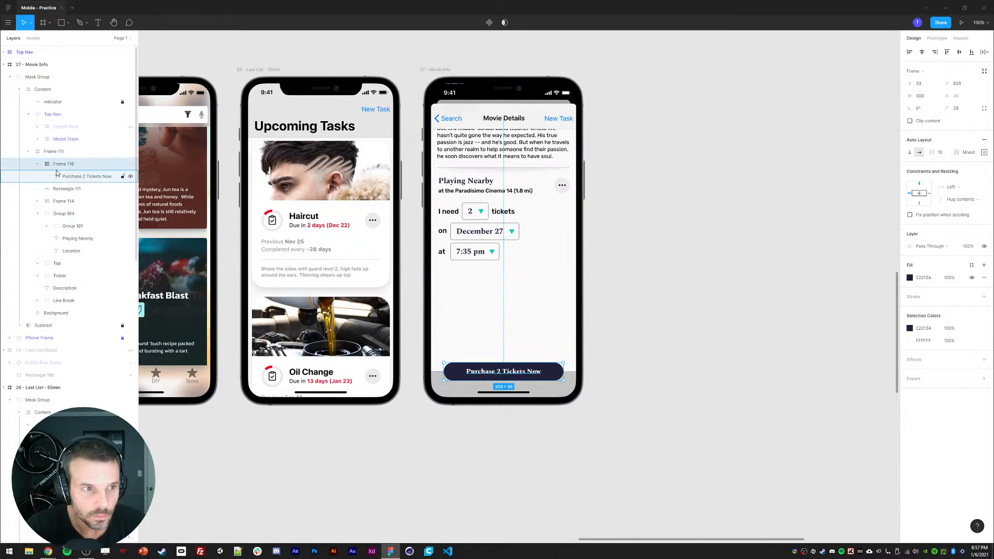
{"action": "left_click", "coordinate": [38, 164]}
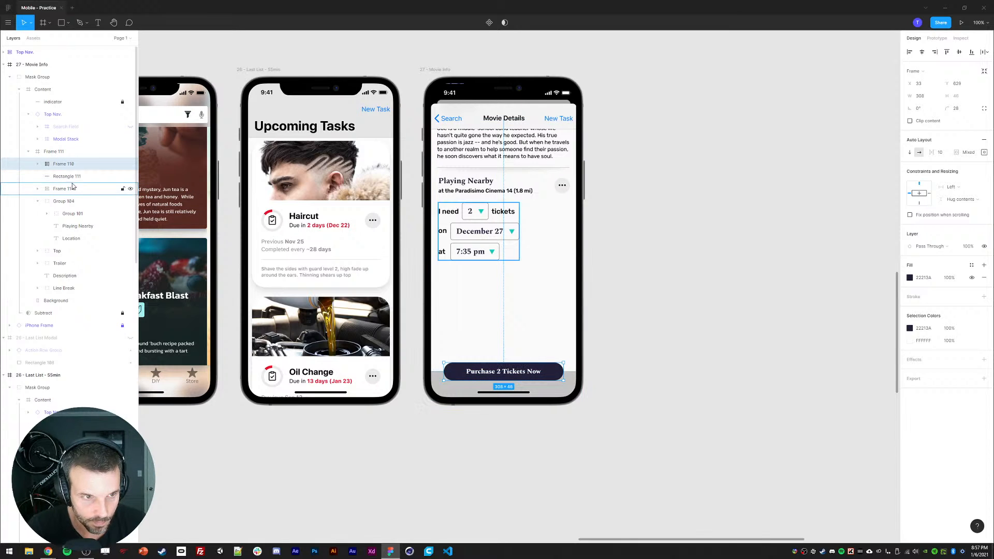
{"action": "key", "text": "ctrl+d"}
{"action": "left_click", "coordinate": [62, 178]}
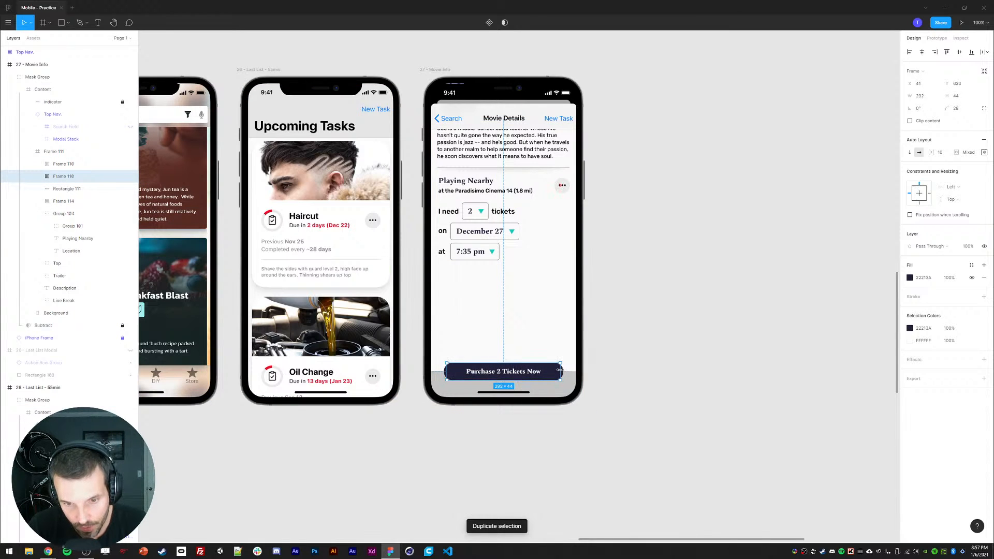
{"action": "left_click_drag", "start_coordinate": [556, 370], "coordinate": [553, 371]}
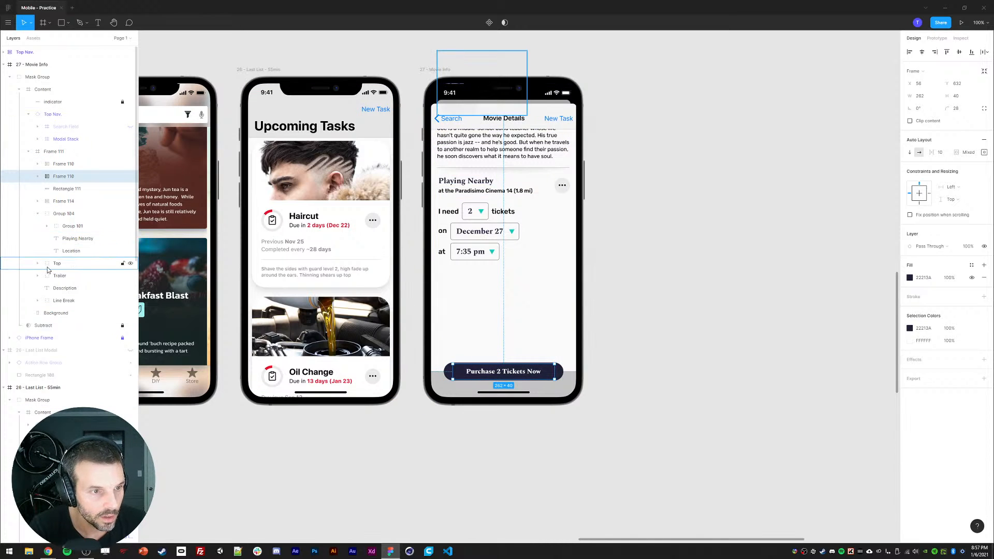
Step: Examine the layer hierarchy of the Movie Info frame's groups and the duplicated button frame
{"action": "left_click", "coordinate": [37, 200]}
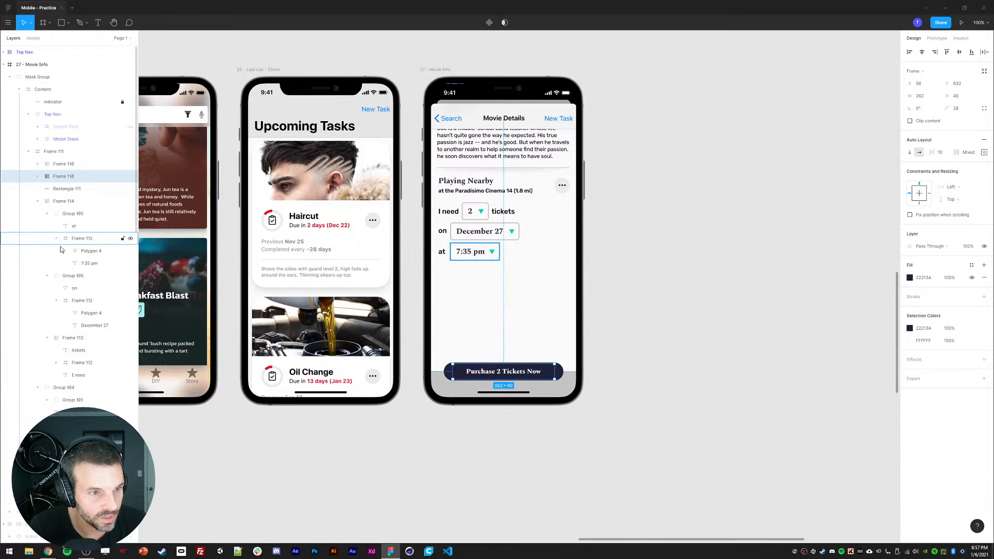
{"action": "left_click", "coordinate": [38, 201]}
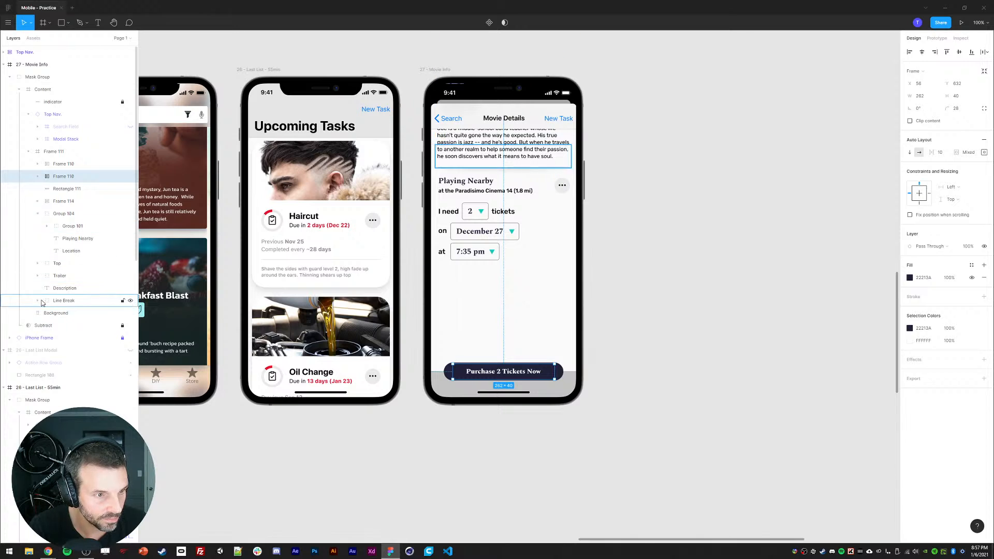
{"action": "left_click", "coordinate": [38, 263]}
{"action": "left_click", "coordinate": [47, 276]}
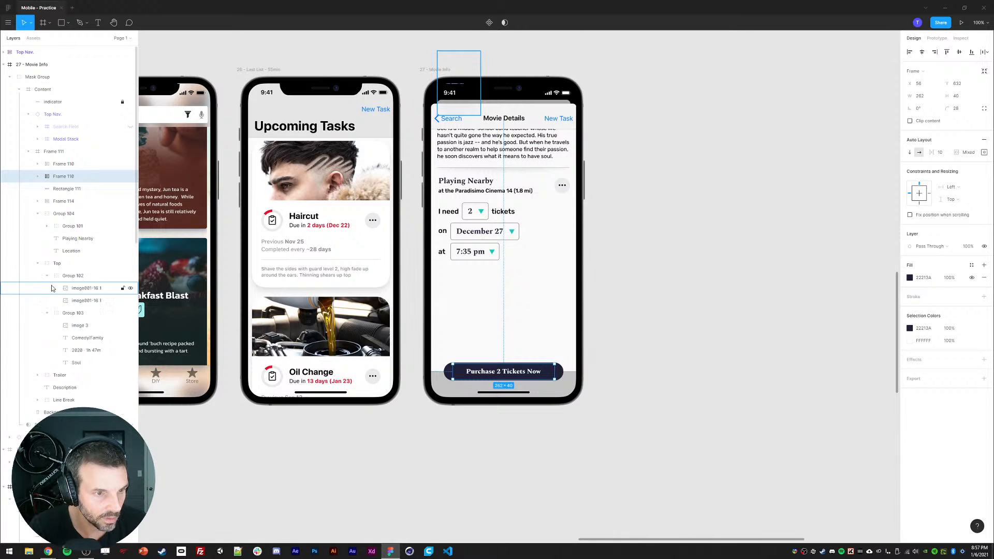
{"action": "left_click", "coordinate": [80, 301]}
{"action": "left_click", "coordinate": [61, 164]}
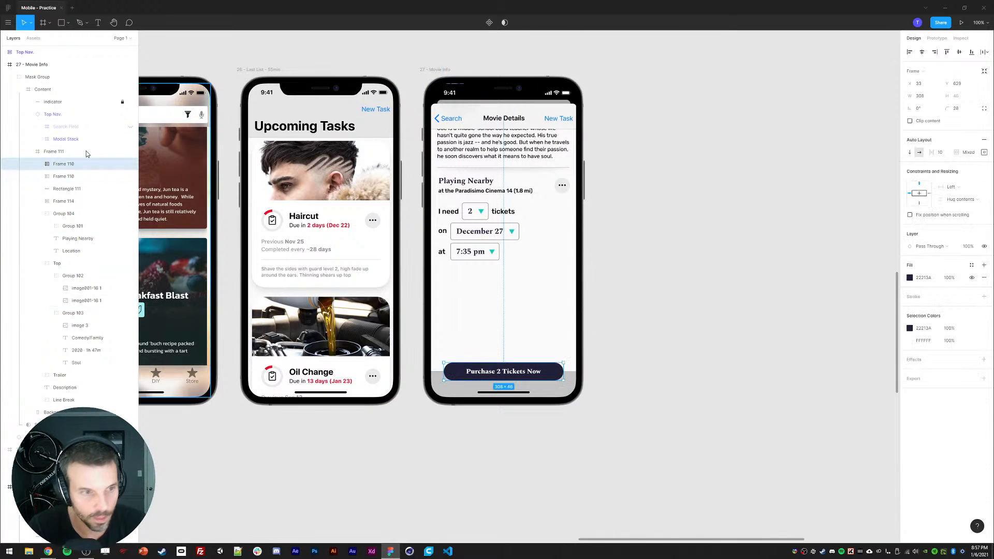
{"action": "left_click", "coordinate": [59, 181]}
{"action": "left_click", "coordinate": [38, 176]}
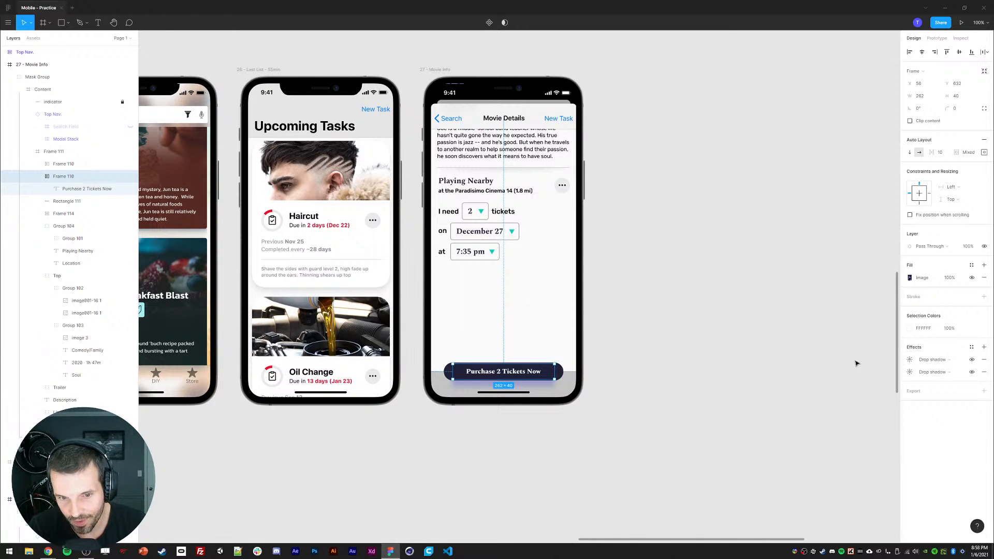
Step: Adjust the duplicated frame's two drop shadows' blur and Y offsets and widen it to about 298 px
{"action": "left_click", "coordinate": [910, 360]}
{"action": "left_click", "coordinate": [880, 382]}
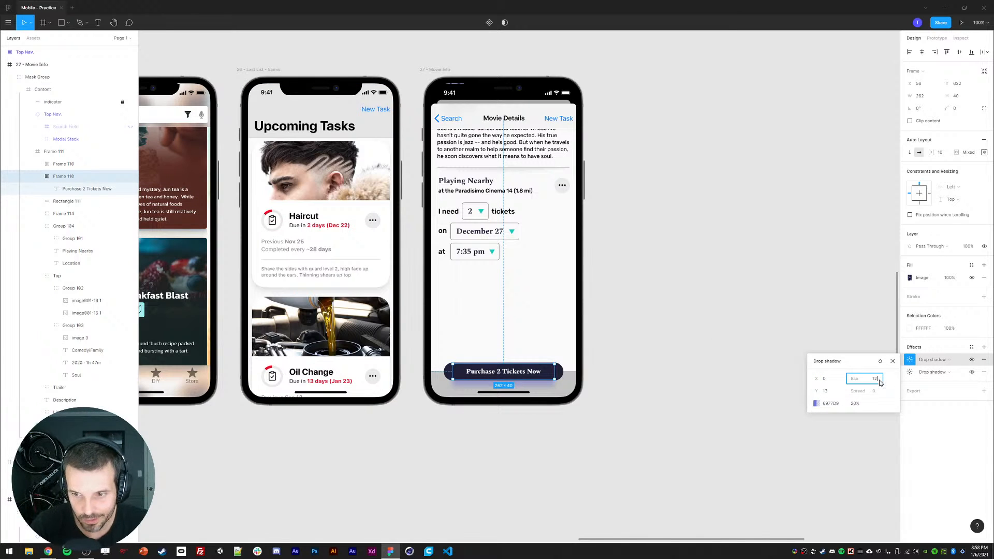
{"action": "left_click", "coordinate": [829, 391]}
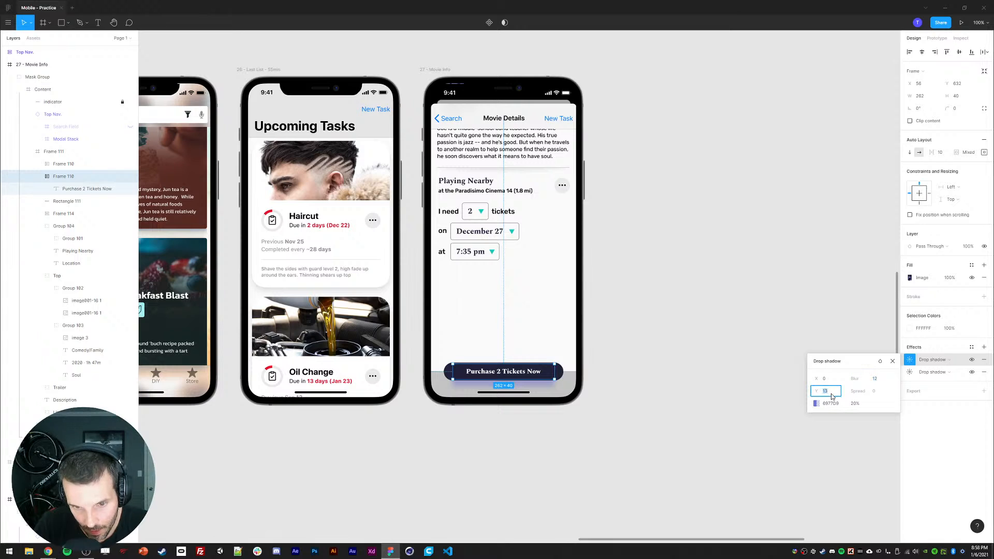
{"action": "left_click", "coordinate": [893, 362]}
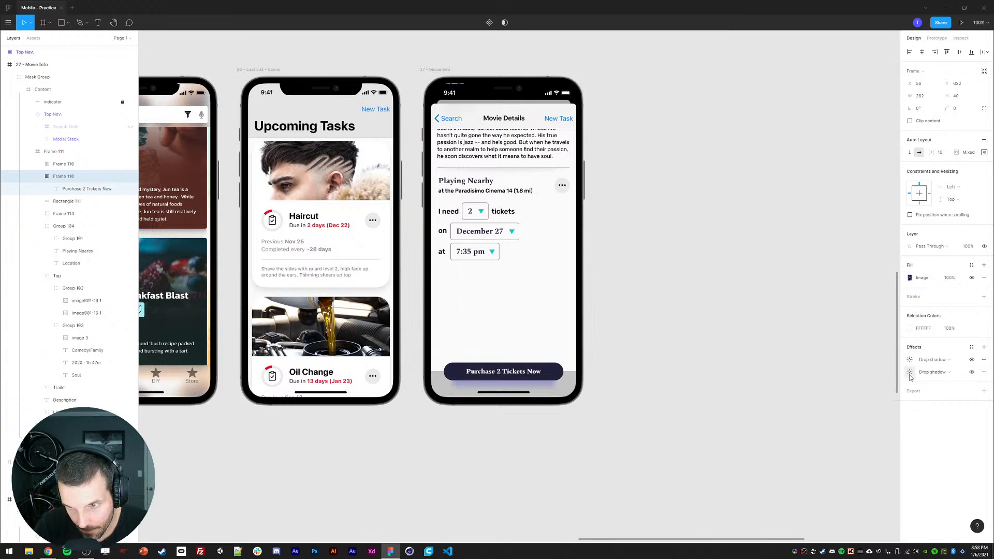
{"action": "left_click", "coordinate": [910, 372]}
{"action": "left_click", "coordinate": [829, 404]}
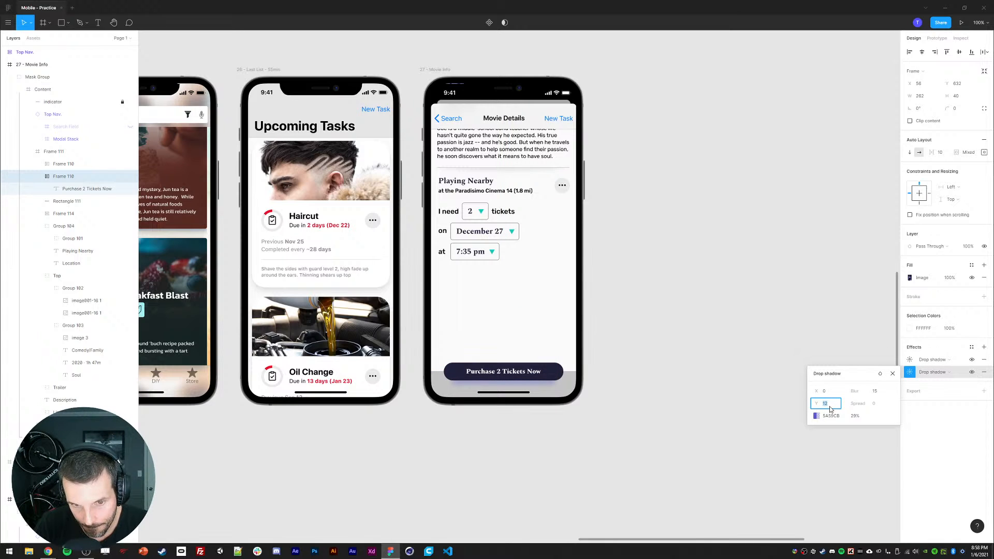
{"action": "key", "text": "Down"}
{"action": "key", "text": "Return"}
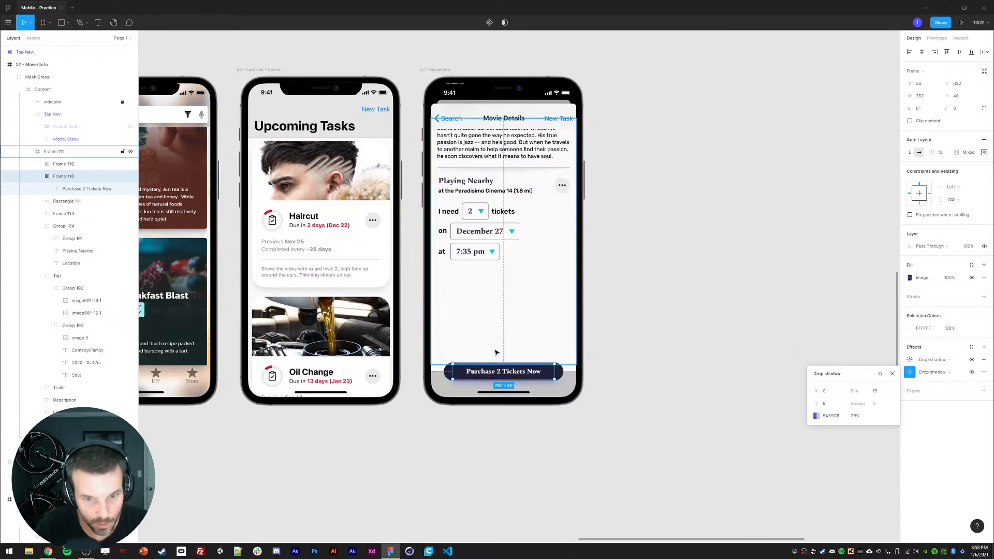
{"action": "left_click_drag", "start_coordinate": [561, 374], "coordinate": [563, 369]}
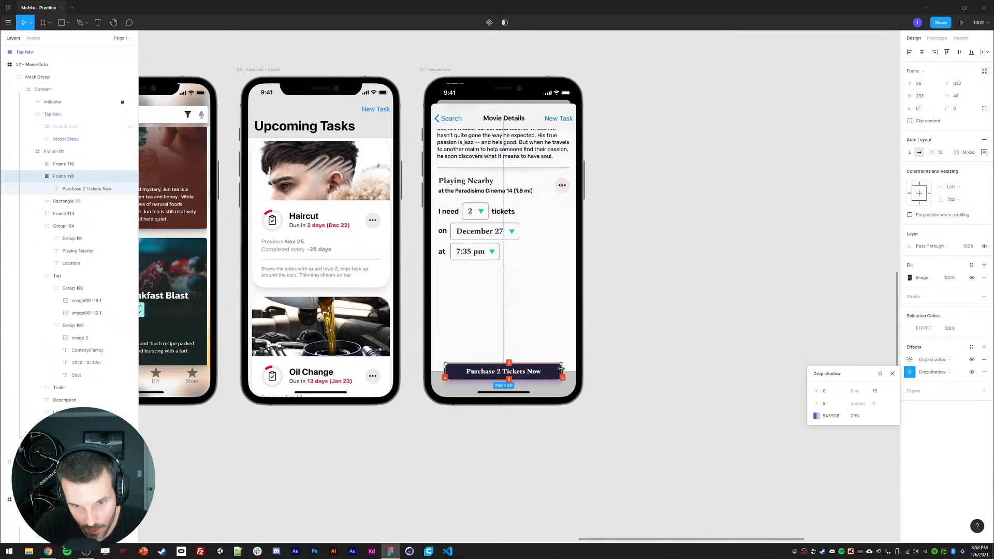
{"action": "left_click", "coordinate": [648, 418]}
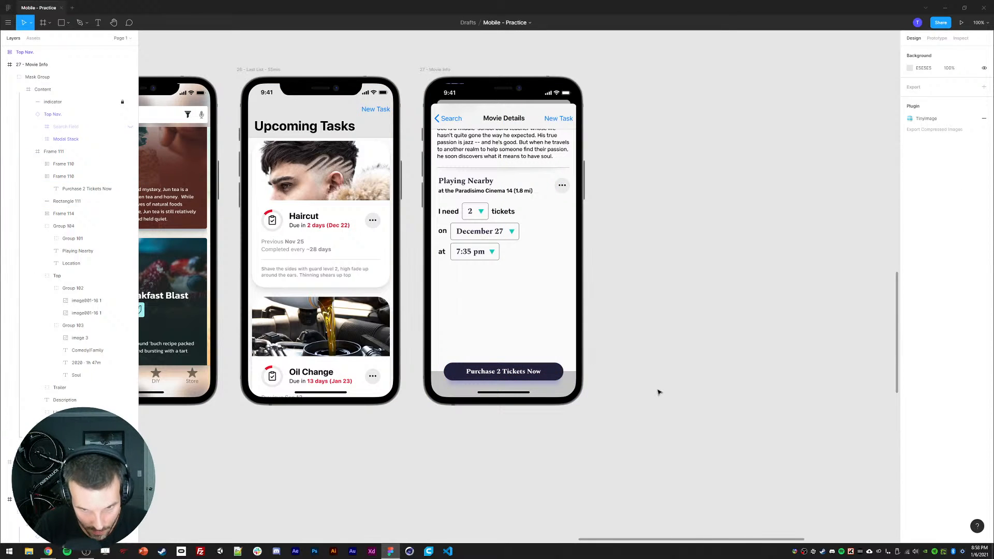
{"action": "scroll", "coordinate": [660, 392], "scroll_direction": "down", "scroll_amount": 5}
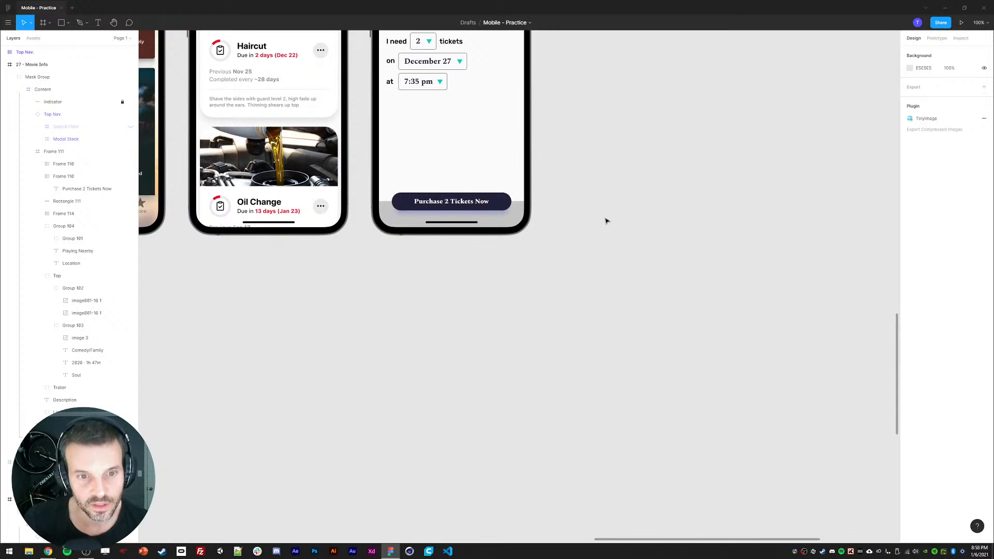
{"action": "scroll", "coordinate": [607, 221], "scroll_direction": "up", "scroll_amount": 4}
{"action": "scroll", "coordinate": [655, 280], "scroll_direction": "left", "scroll_amount": 3}
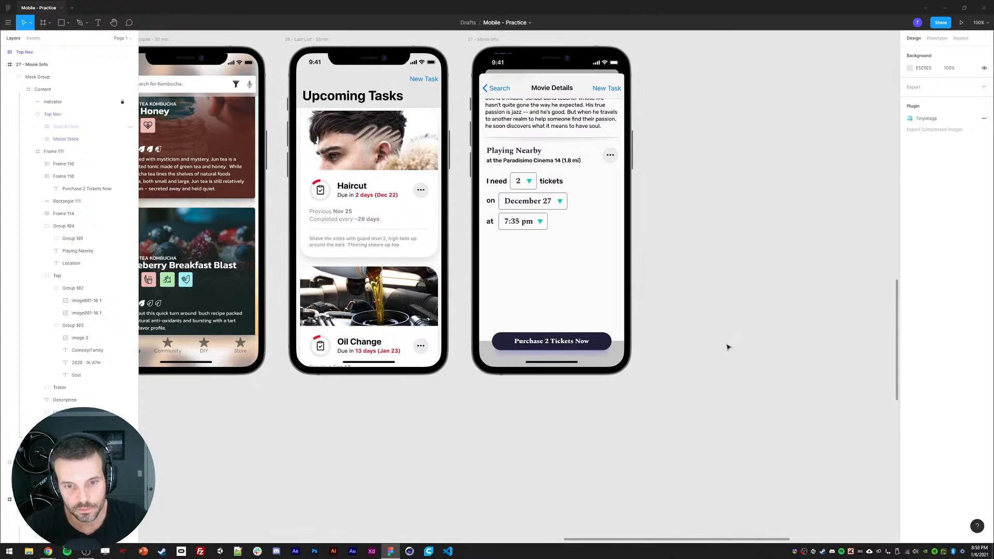
{"action": "scroll", "coordinate": [683, 342], "scroll_direction": "up", "scroll_amount": 1}
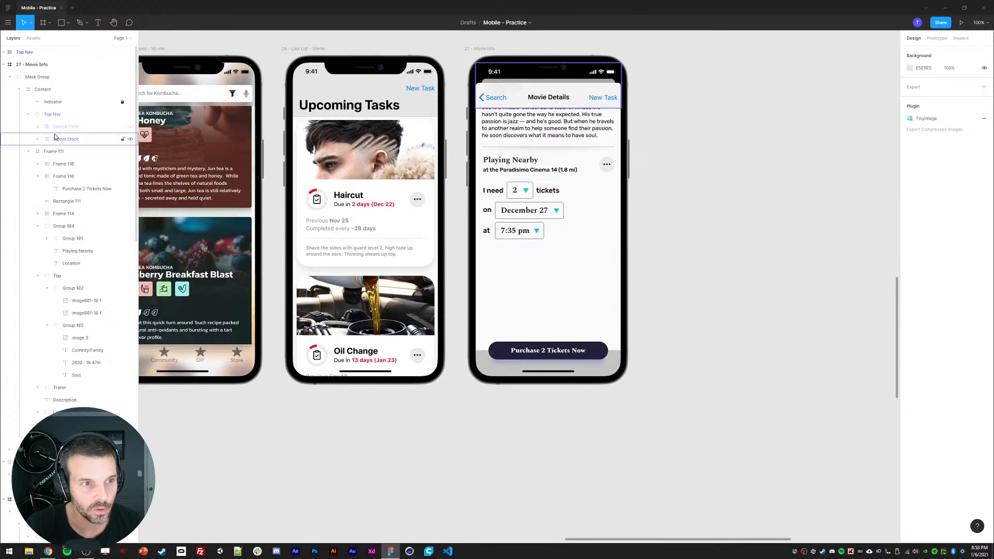
{"action": "left_click", "coordinate": [29, 115]}
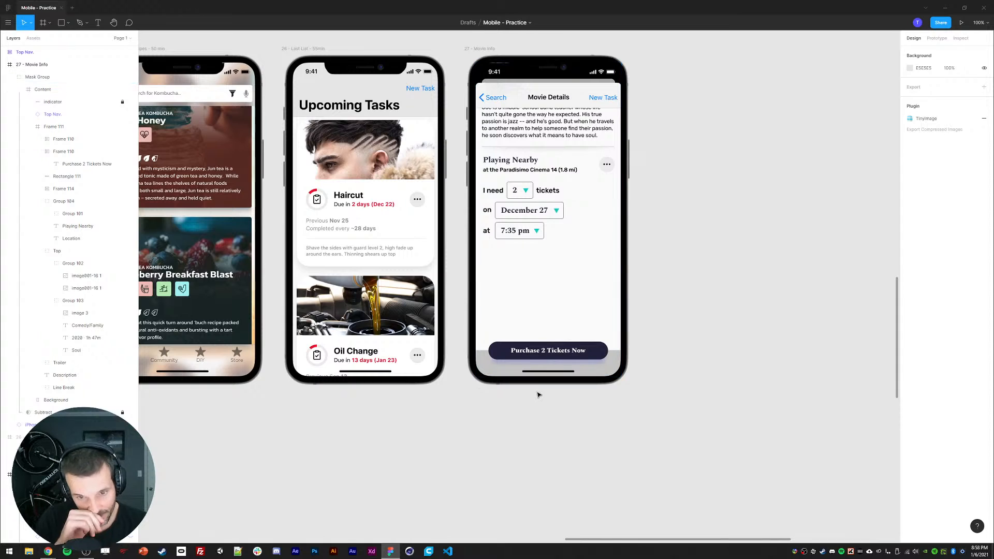
Step: Change the bottom rectangle's fill to a pale green colour
{"action": "left_click", "coordinate": [481, 358]}
{"action": "scroll", "coordinate": [496, 439], "scroll_direction": "down", "scroll_amount": 1}
{"action": "scroll", "coordinate": [496, 439], "scroll_direction": "right", "scroll_amount": 1}
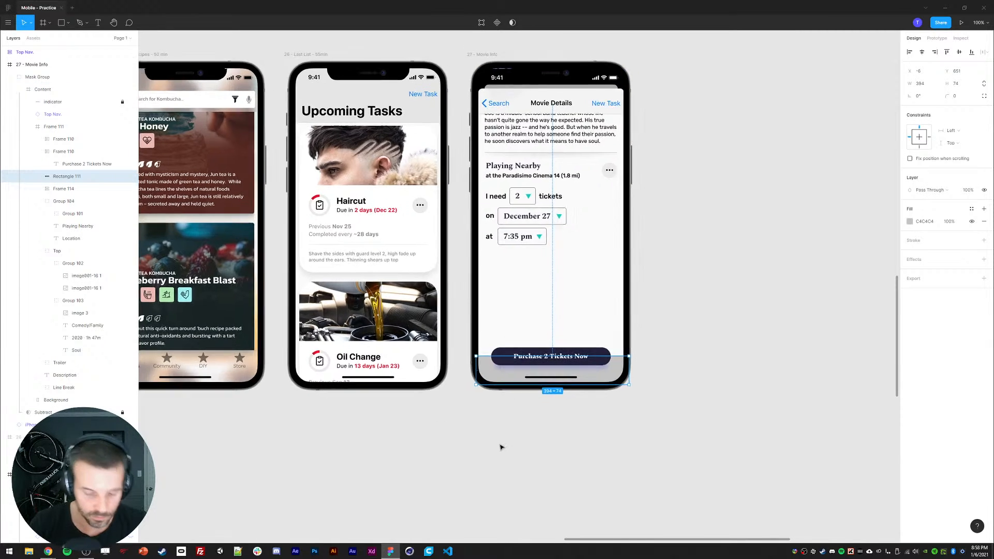
{"action": "scroll", "coordinate": [486, 438], "scroll_direction": "right", "scroll_amount": 1}
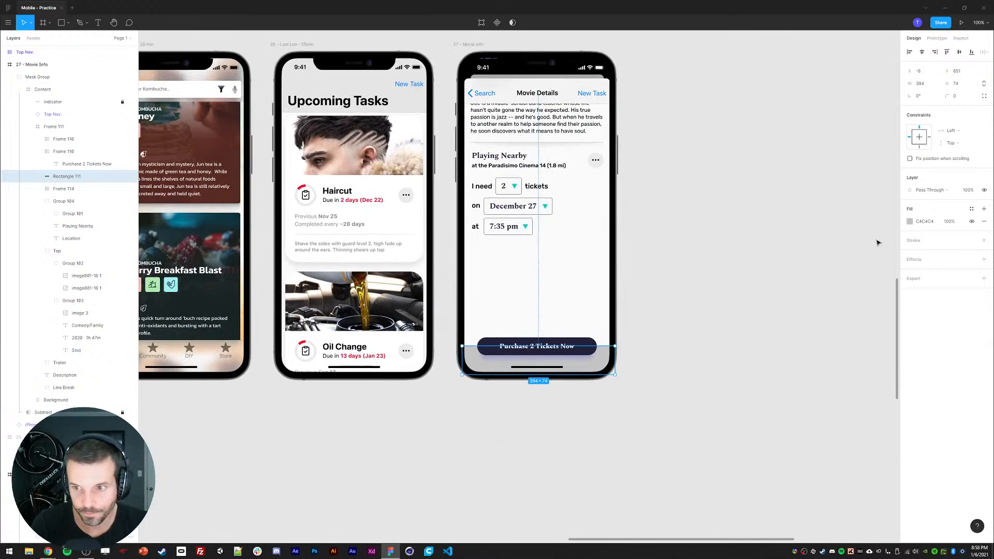
{"action": "left_click", "coordinate": [912, 224]}
{"action": "left_click_drag", "start_coordinate": [847, 265], "coordinate": [753, 210]}
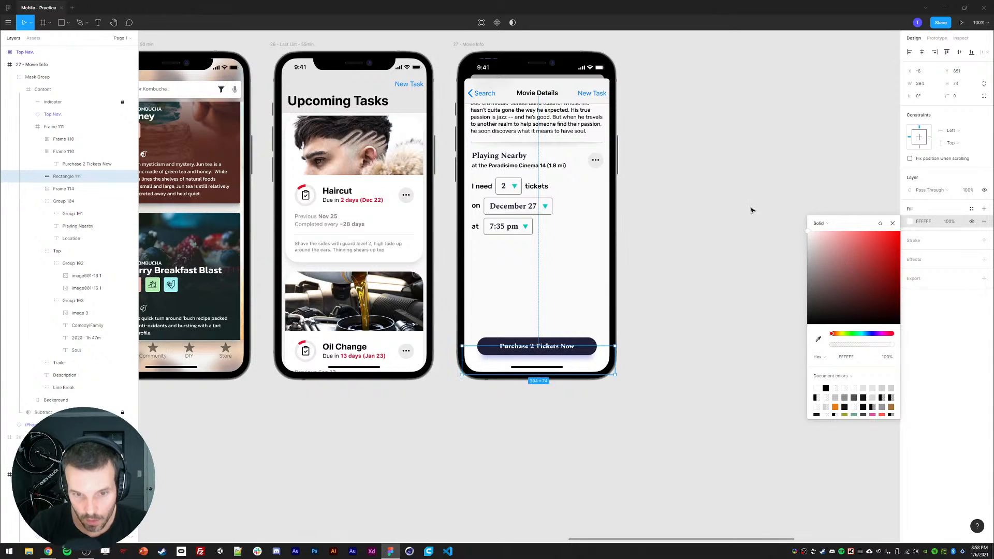
{"action": "key", "text": "ctrl+z"}
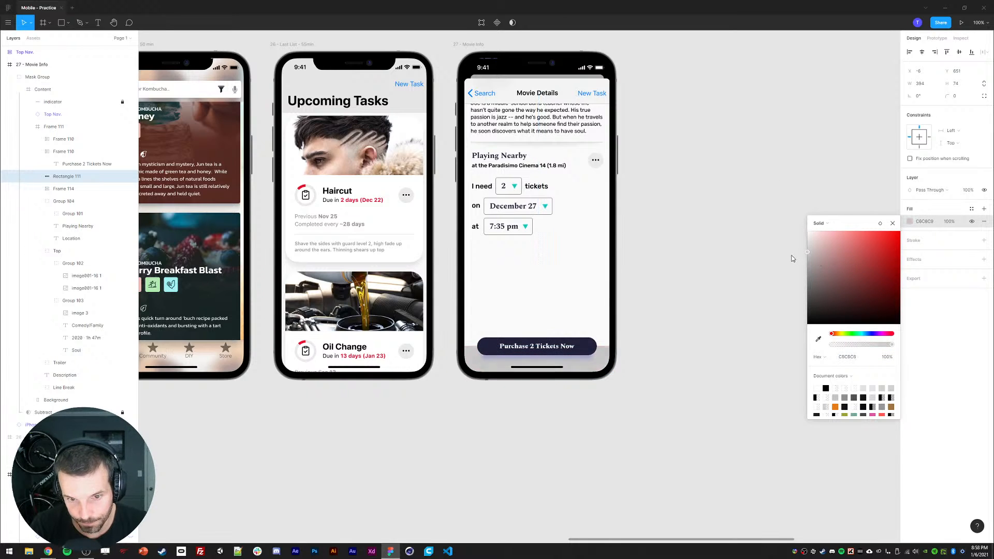
{"action": "left_click", "coordinate": [853, 333]}
{"action": "left_click_drag", "start_coordinate": [876, 264], "coordinate": [819, 257]}
{"action": "left_click", "coordinate": [893, 223]}
{"action": "left_click_drag", "start_coordinate": [712, 201], "coordinate": [728, 216]}
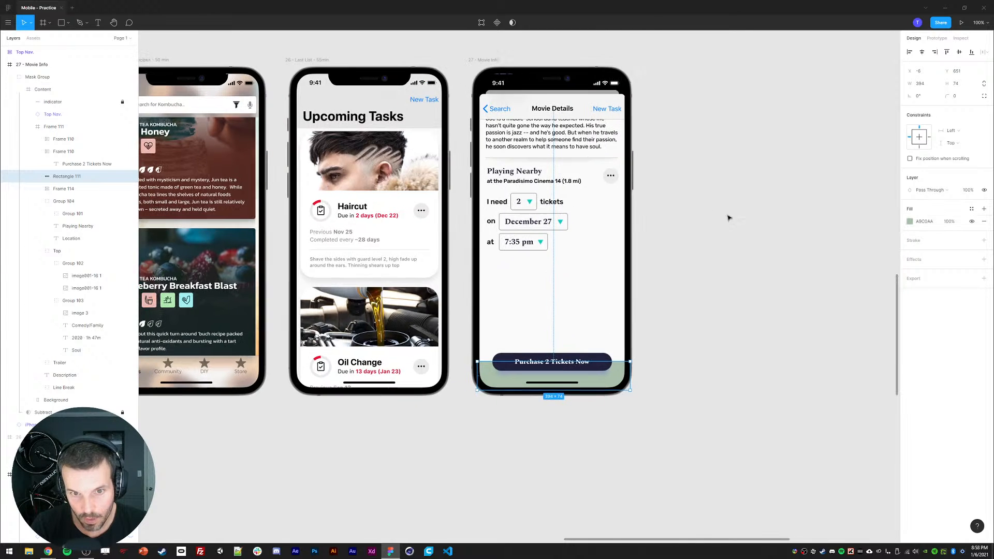
{"action": "left_click", "coordinate": [730, 223]}
Step: Recolour the three dropdown arrow triangles with a dark green fill, 435E44
{"action": "left_click", "coordinate": [529, 202], "text": "ctrl"}
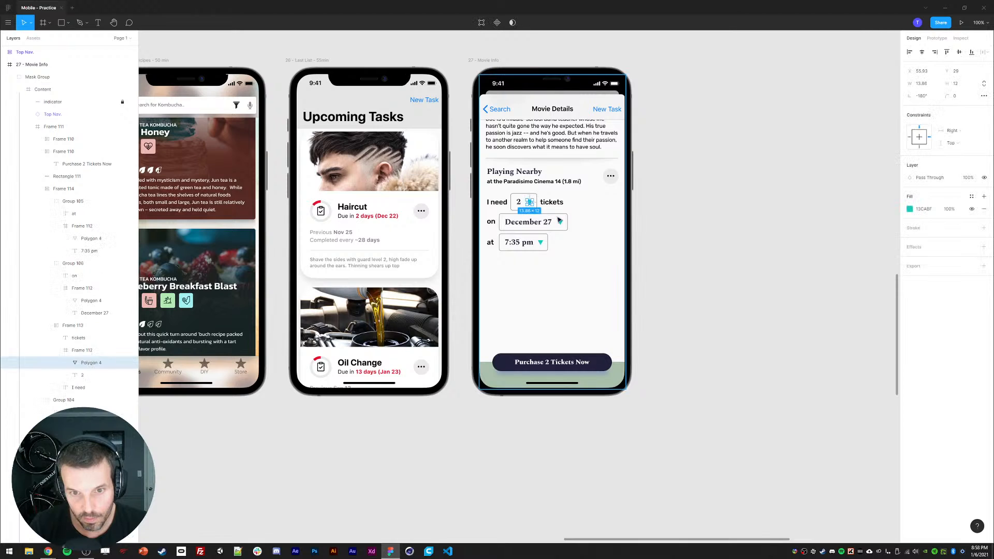
{"action": "left_click", "coordinate": [560, 222], "text": "ctrl+shift"}
{"action": "left_click", "coordinate": [540, 242], "text": "ctrl+shift"}
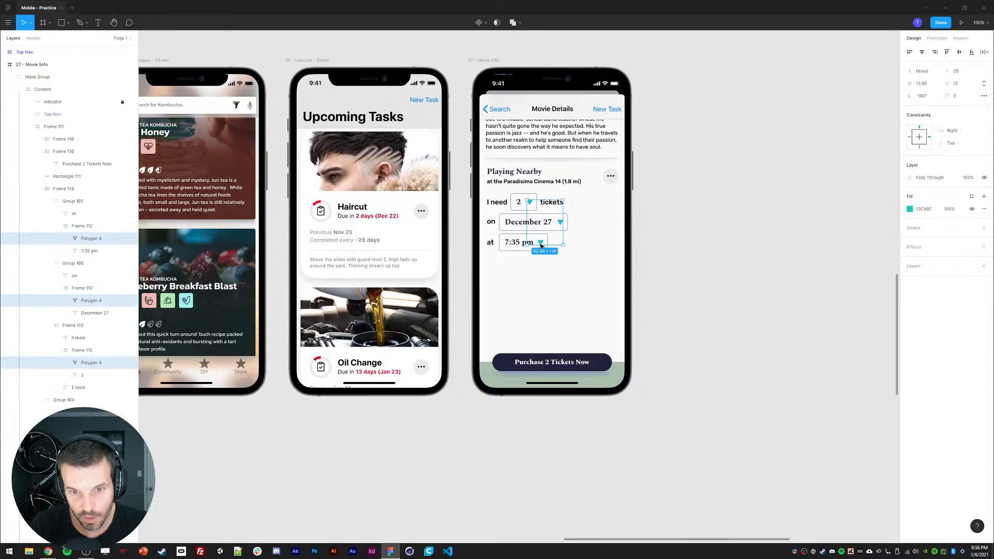
{"action": "left_click", "coordinate": [910, 209]}
{"action": "left_click", "coordinate": [818, 328]}
{"action": "left_click", "coordinate": [621, 375]}
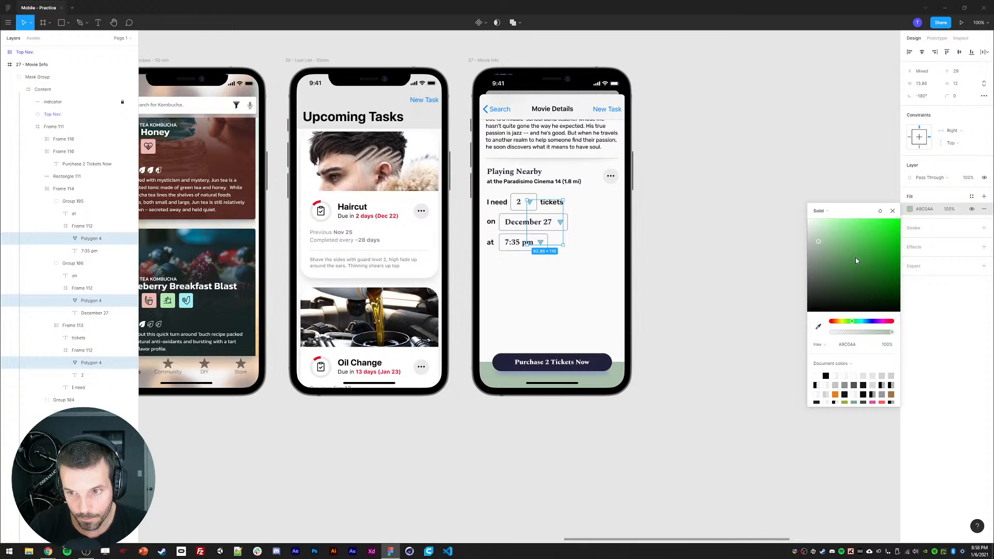
{"action": "left_click_drag", "start_coordinate": [856, 261], "coordinate": [833, 278]}
{"action": "left_click", "coordinate": [695, 228]}
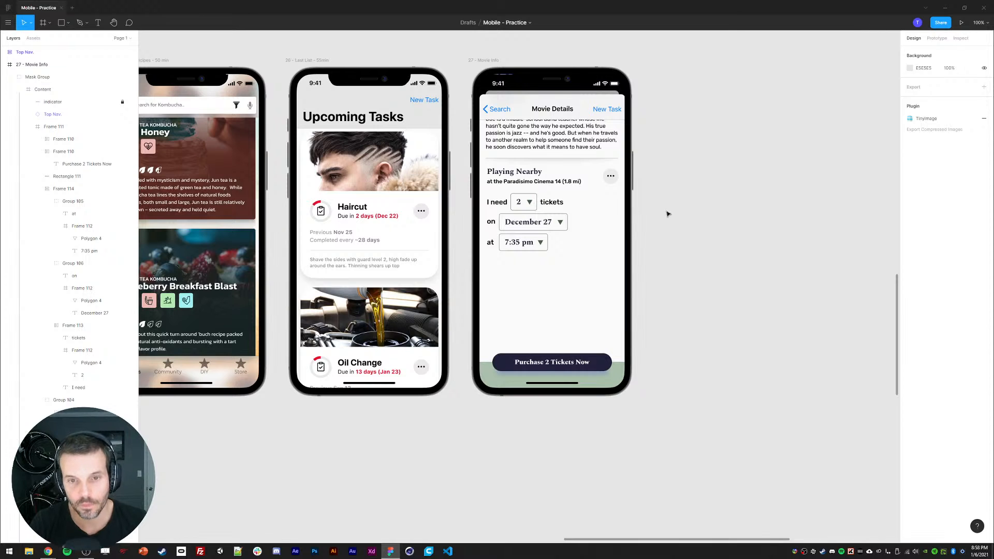
{"action": "key", "text": "ctrl+z"}
{"action": "left_click", "coordinate": [910, 210]}
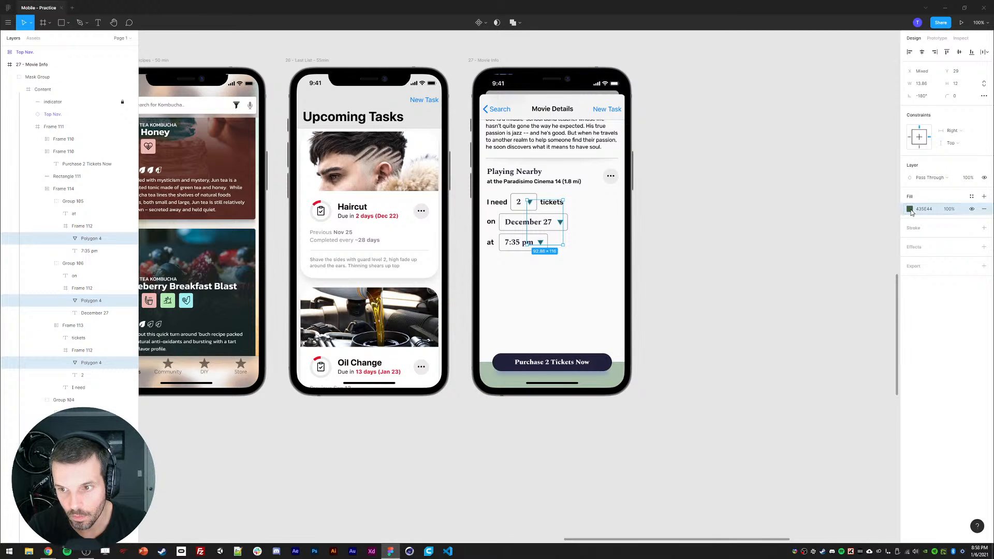
{"action": "left_click", "coordinate": [910, 210]}
{"action": "left_click", "coordinate": [748, 293]}
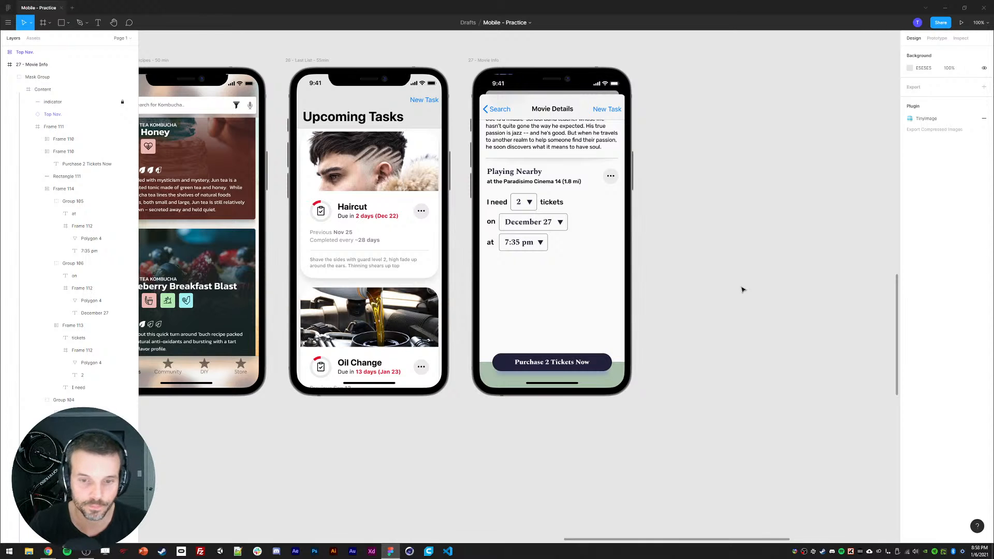
Step: Group the purchase button frame together with the pale green bottom rectangle
{"action": "scroll", "coordinate": [739, 304], "scroll_direction": "up", "scroll_amount": 2}
{"action": "left_click", "coordinate": [554, 235]}
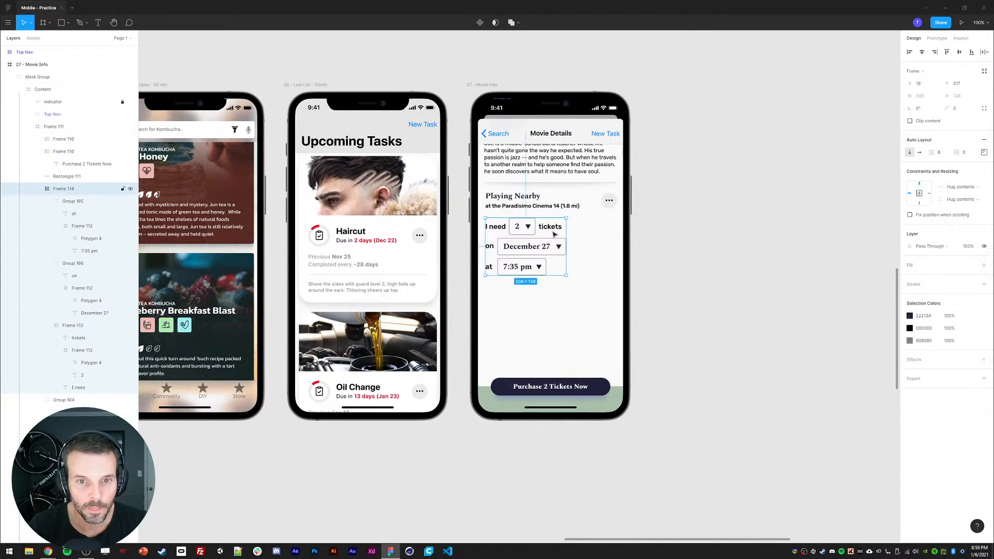
{"action": "left_click", "coordinate": [37, 188]}
{"action": "left_click", "coordinate": [37, 151]}
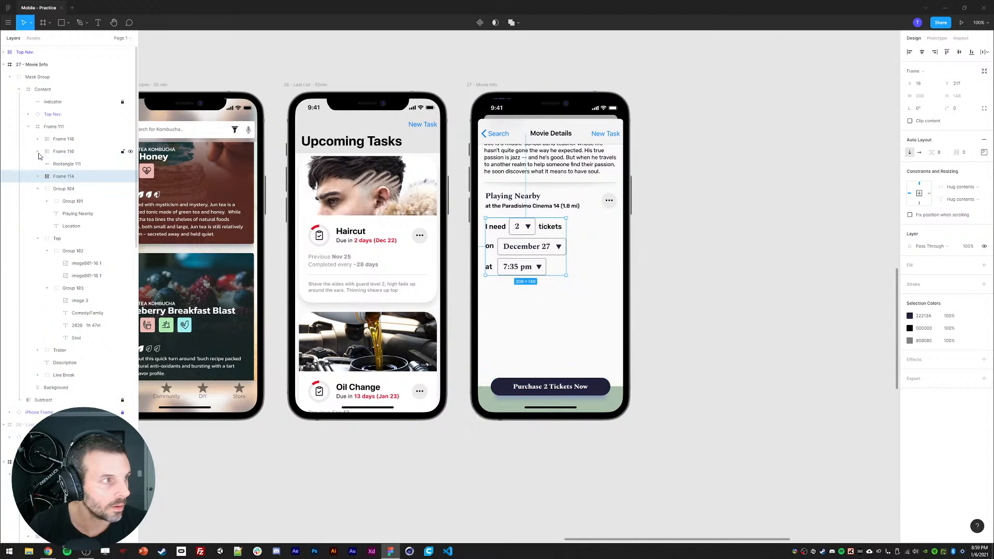
{"action": "left_click", "coordinate": [37, 189]}
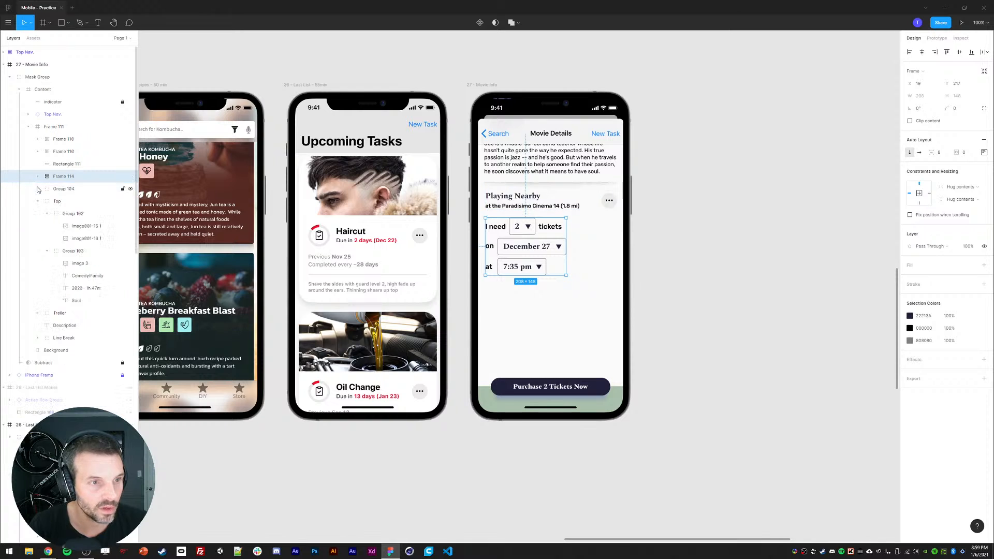
{"action": "left_click", "coordinate": [38, 202]}
{"action": "left_click", "coordinate": [62, 138]}
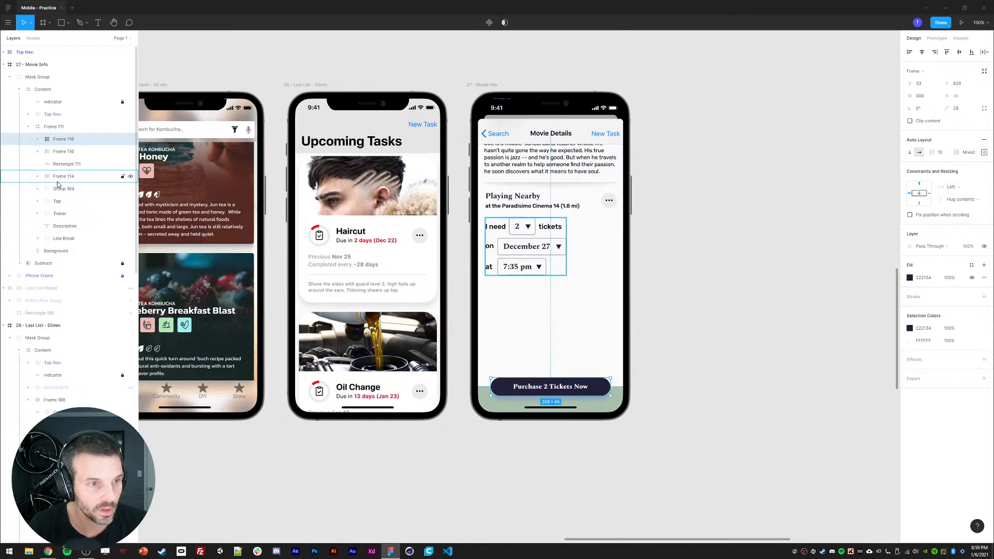
{"action": "left_click", "coordinate": [57, 239], "text": "shift"}
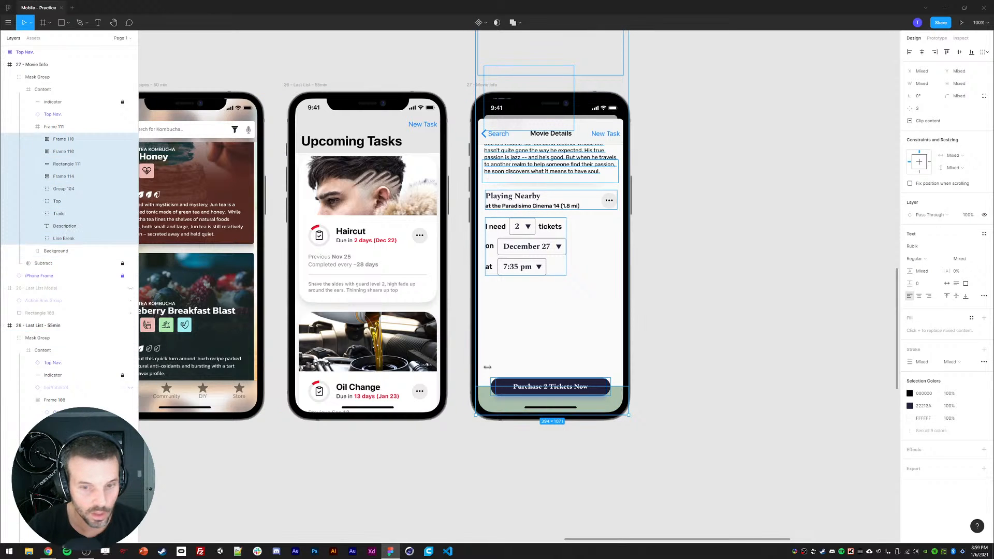
{"action": "left_click", "coordinate": [536, 389]}
{"action": "left_click", "coordinate": [66, 164], "text": "ctrl"}
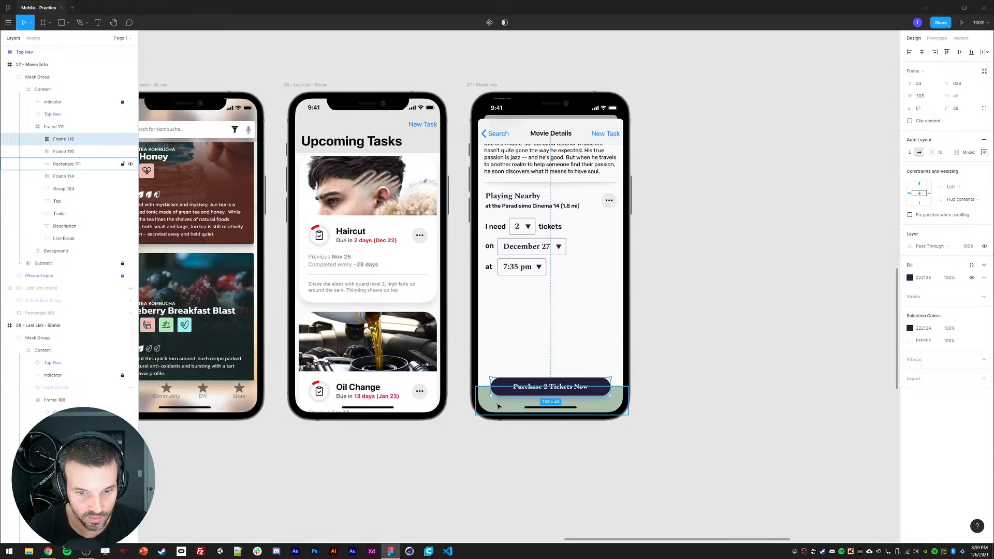
{"action": "key", "text": "ctrl+g"}
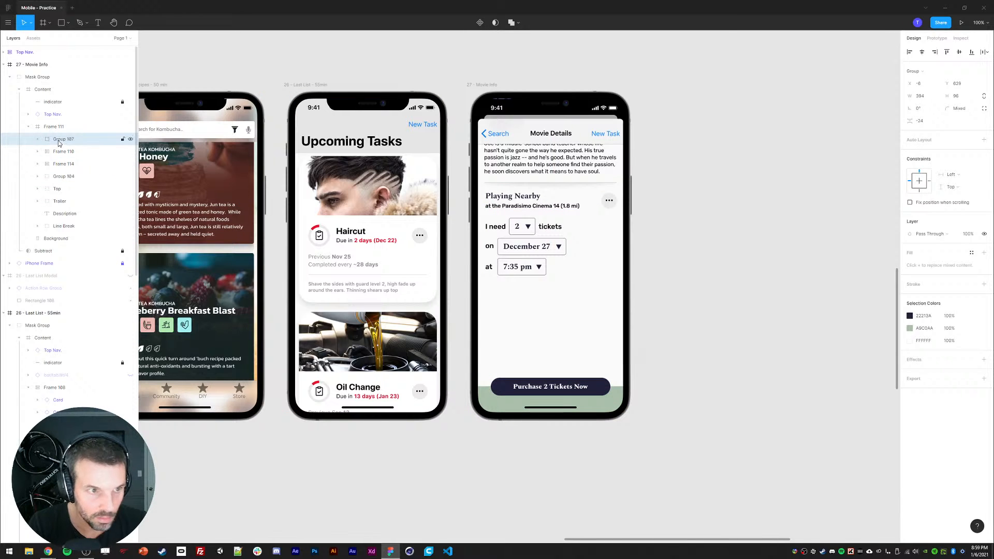
Step: Fix the button group, Top Nav and indicator in place so they stay put when scrolling
{"action": "left_click", "coordinate": [911, 203]}
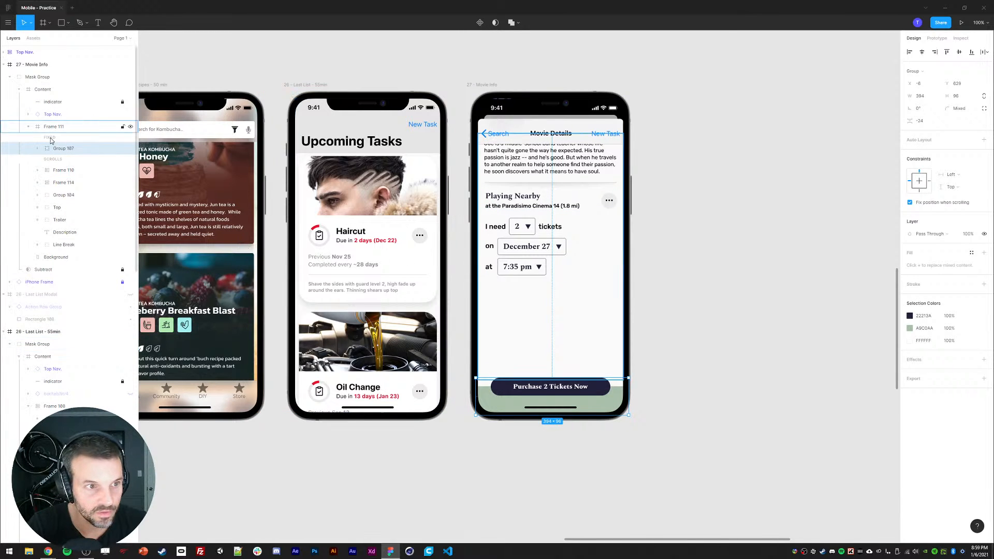
{"action": "left_click", "coordinate": [510, 140]}
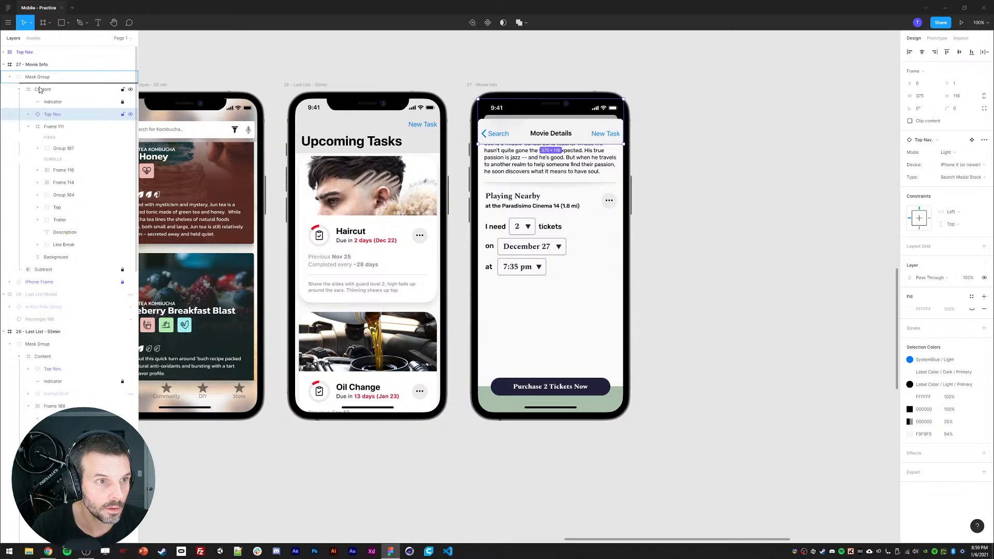
{"action": "left_click_drag", "start_coordinate": [39, 90], "coordinate": [56, 142]}
{"action": "left_click", "coordinate": [53, 102]}
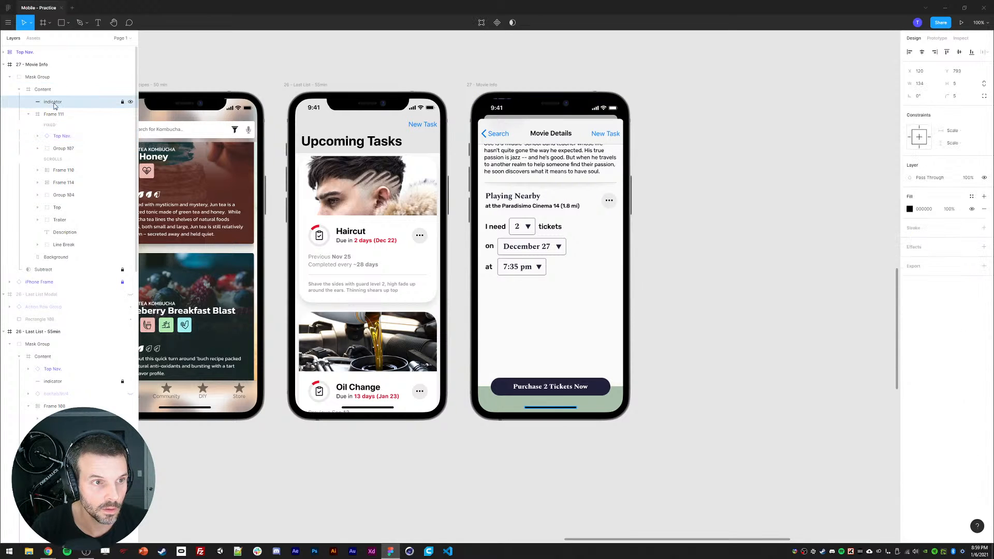
{"action": "left_click_drag", "start_coordinate": [54, 102], "coordinate": [58, 132]}
Step: Move Frame 111 out of the Content frame up to the Mask Group level
{"action": "left_click", "coordinate": [34, 103]}
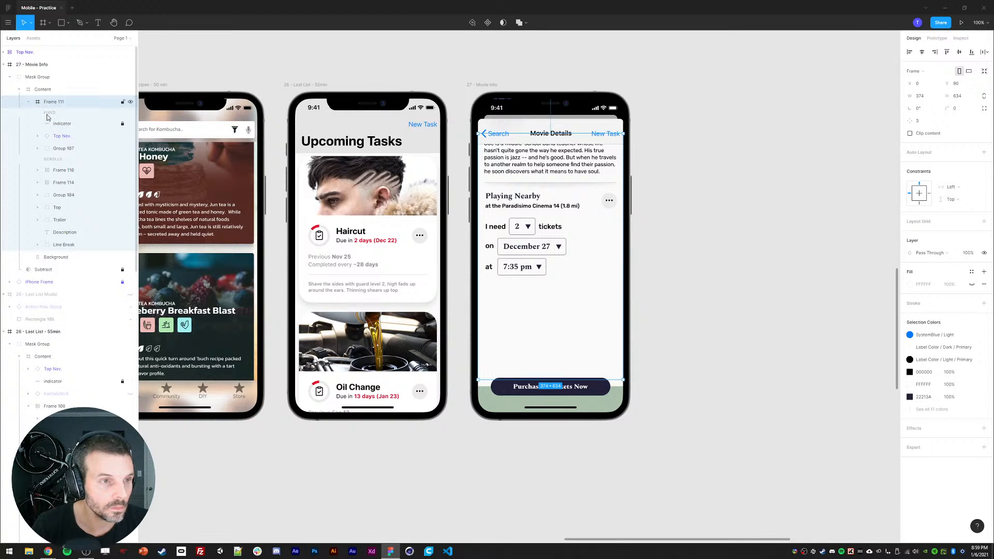
{"action": "left_click", "coordinate": [49, 115]}
{"action": "left_click_drag", "start_coordinate": [50, 103], "coordinate": [46, 88]}
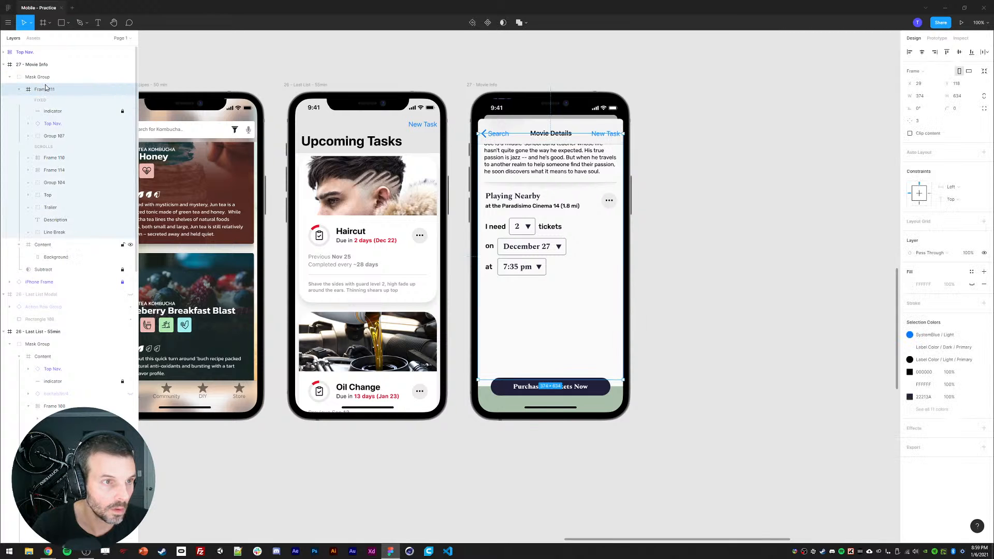
{"action": "left_click", "coordinate": [51, 257]}
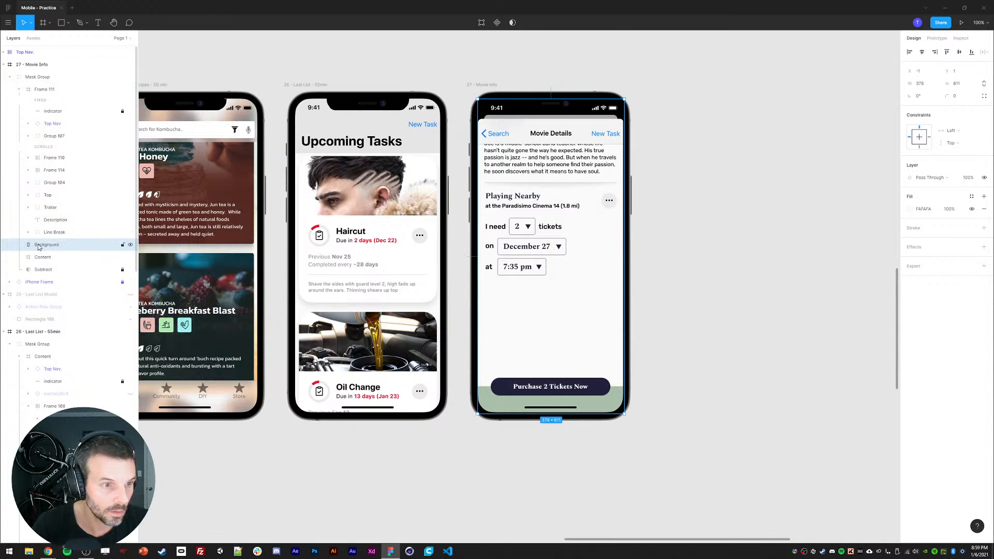
{"action": "key", "text": "Delete"}
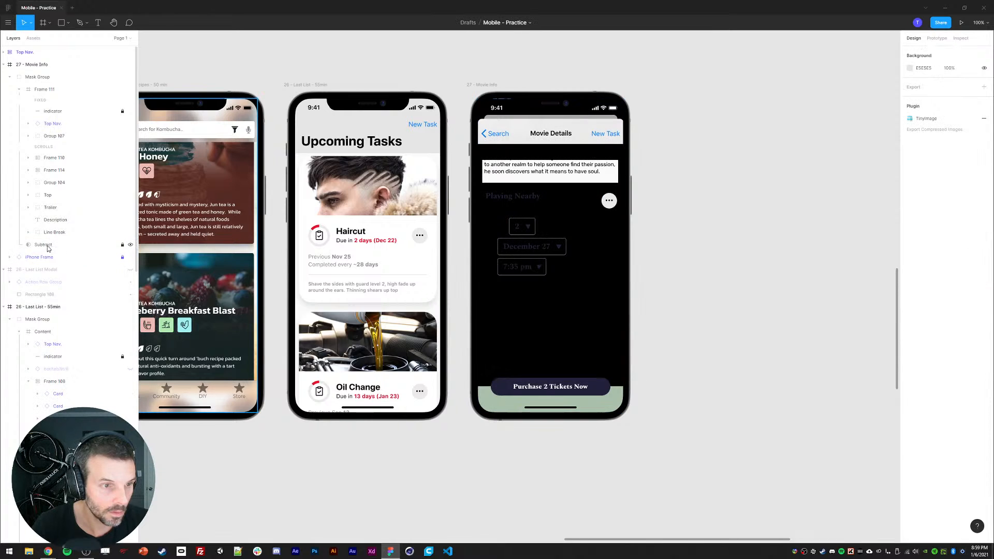
{"action": "key", "text": "ctrl+z"}
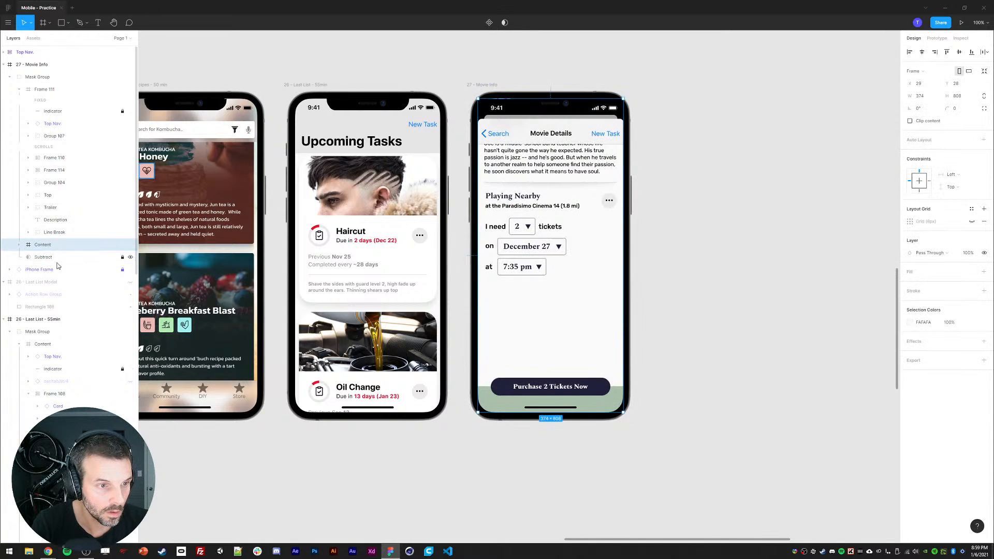
Step: Delete the old Content frame, keeping the Background layer in the Mask Group
{"action": "left_click_drag", "start_coordinate": [55, 262], "coordinate": [21, 243]}
{"action": "key", "text": "Delete"}
{"action": "left_click", "coordinate": [45, 244]}
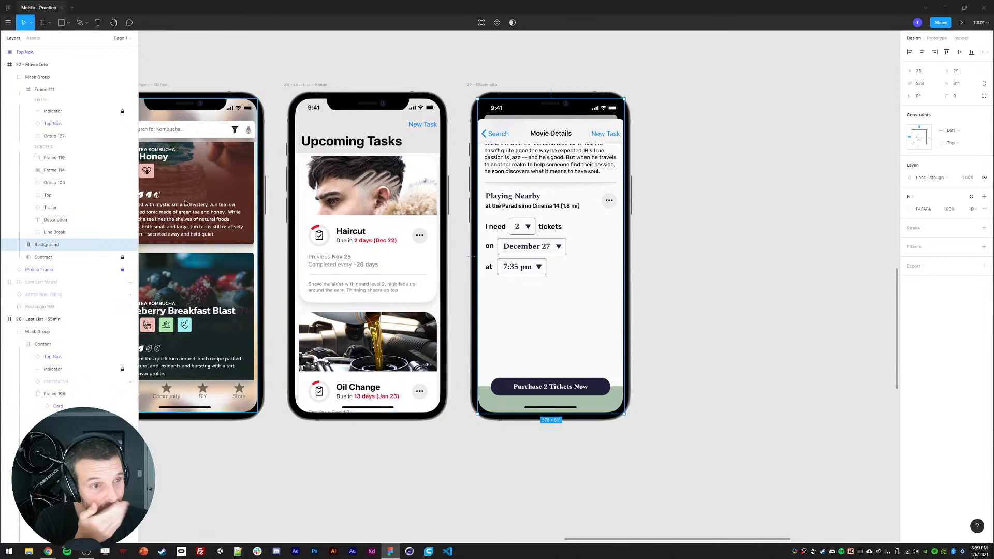
Step: Rename Frame 111 to Content
{"action": "double_click", "coordinate": [46, 90]}
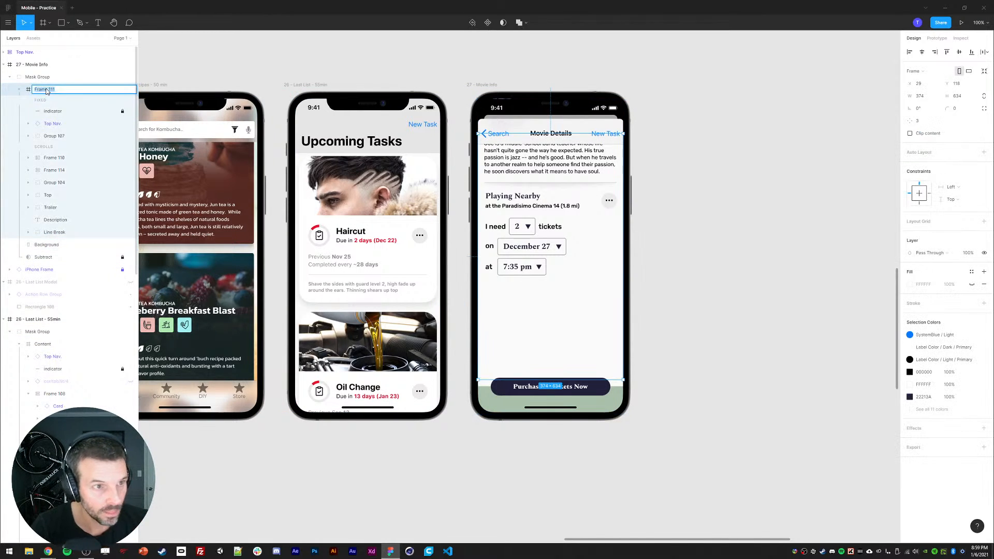
{"action": "type", "text": "Content"}
{"action": "key", "text": "Return"}
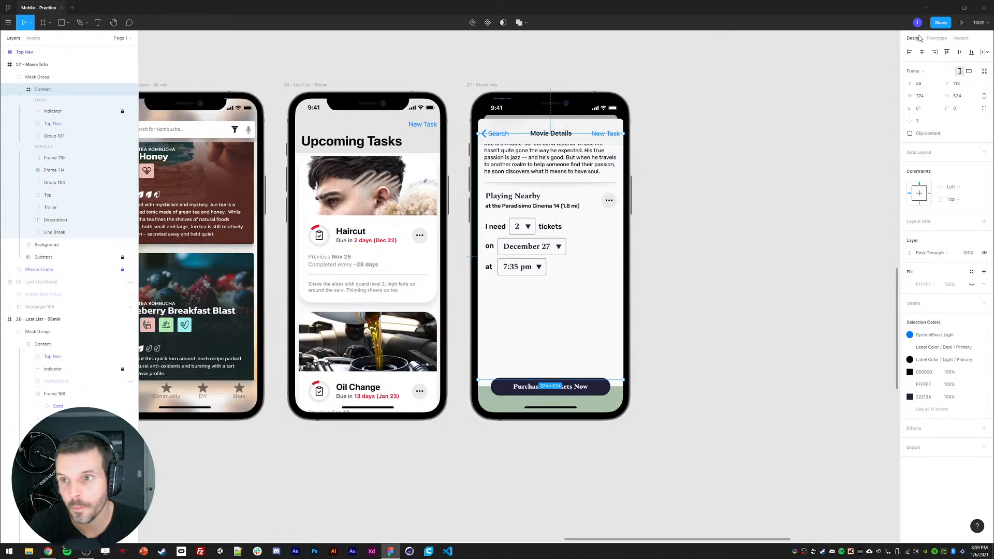
{"action": "left_click", "coordinate": [942, 38]}
{"action": "left_click", "coordinate": [914, 38]}
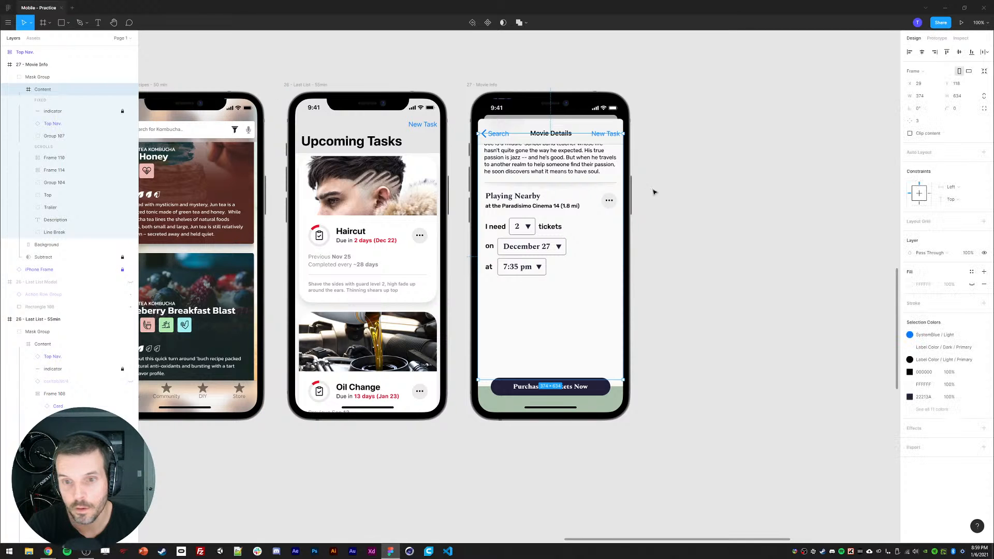
Step: Try moving the scrolling content layers upward on the canvas, then undo the move
{"action": "left_click", "coordinate": [53, 111]}
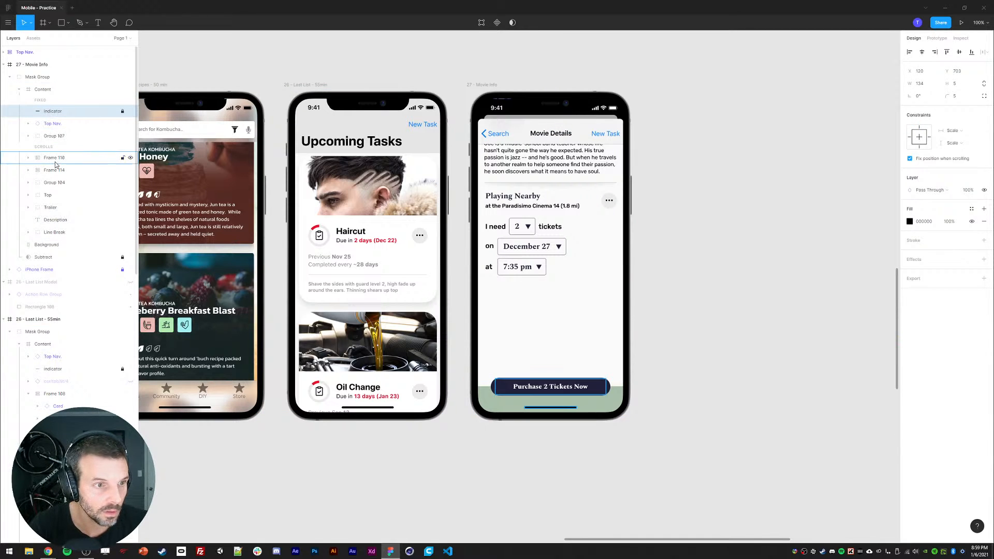
{"action": "left_click", "coordinate": [54, 232], "text": "shift"}
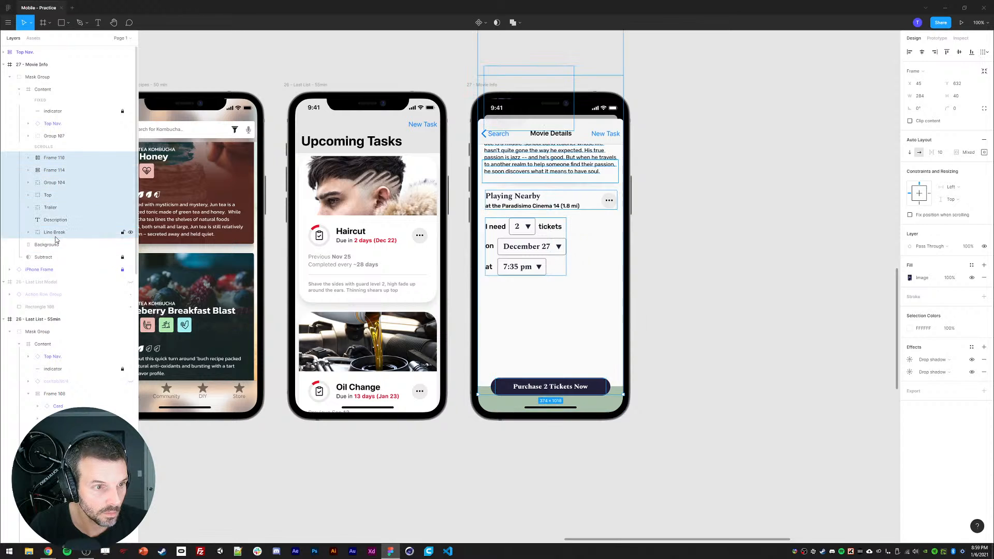
{"action": "left_click_drag", "start_coordinate": [505, 183], "coordinate": [499, 127]}
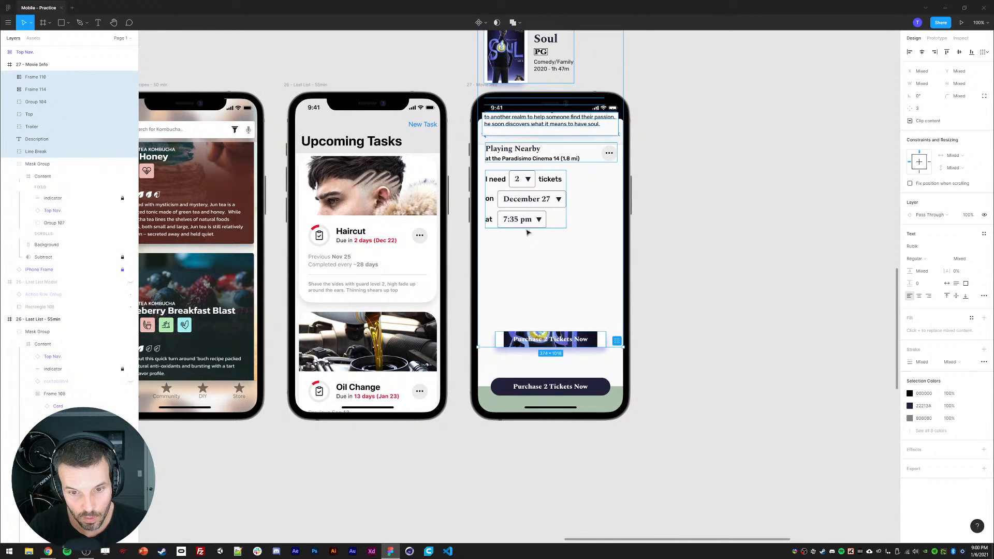
{"action": "left_click", "coordinate": [562, 339]}
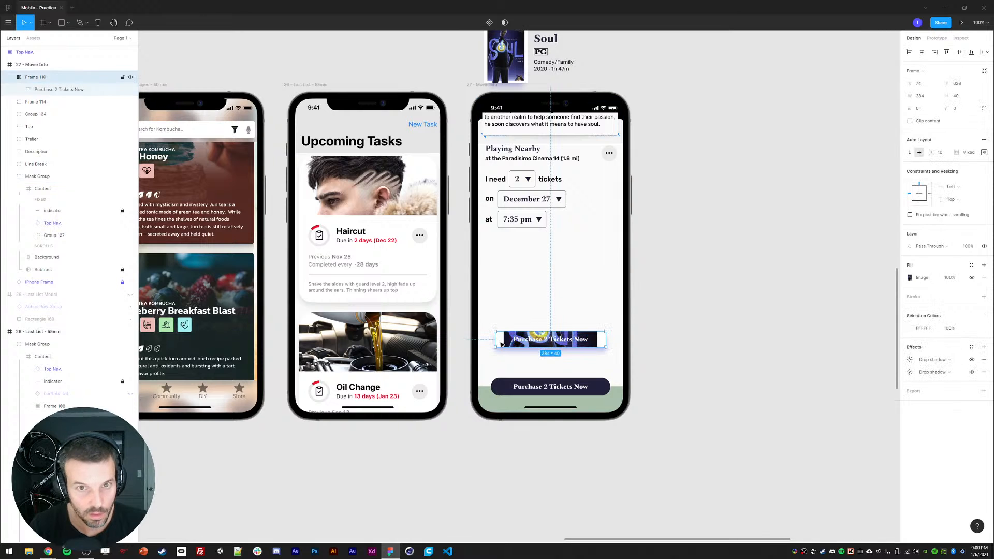
{"action": "left_click", "coordinate": [452, 238]}
{"action": "key", "text": "ctrl+z"}
{"action": "key", "text": "ctrl+z"}
{"action": "key", "text": "ctrl+z"}
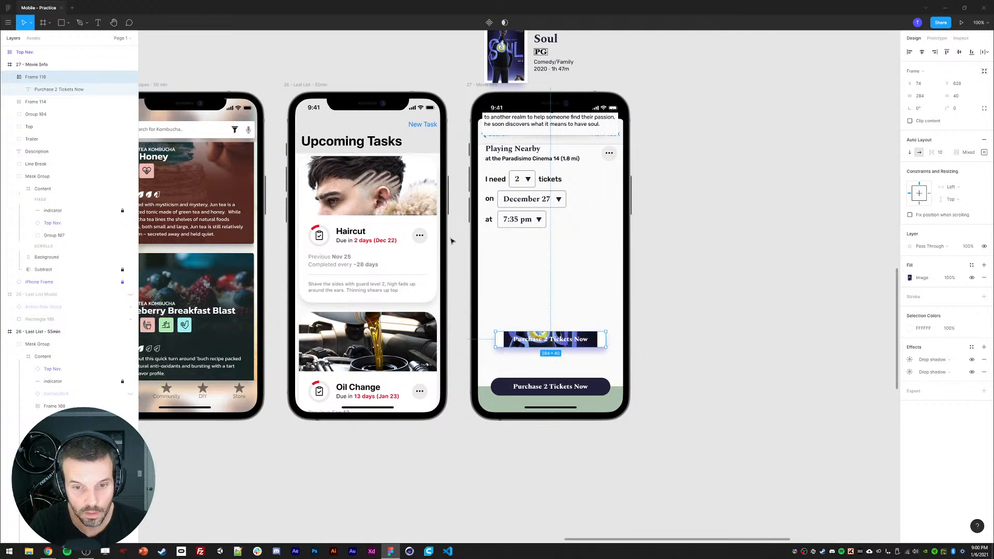
{"action": "key", "text": "ctrl+z"}
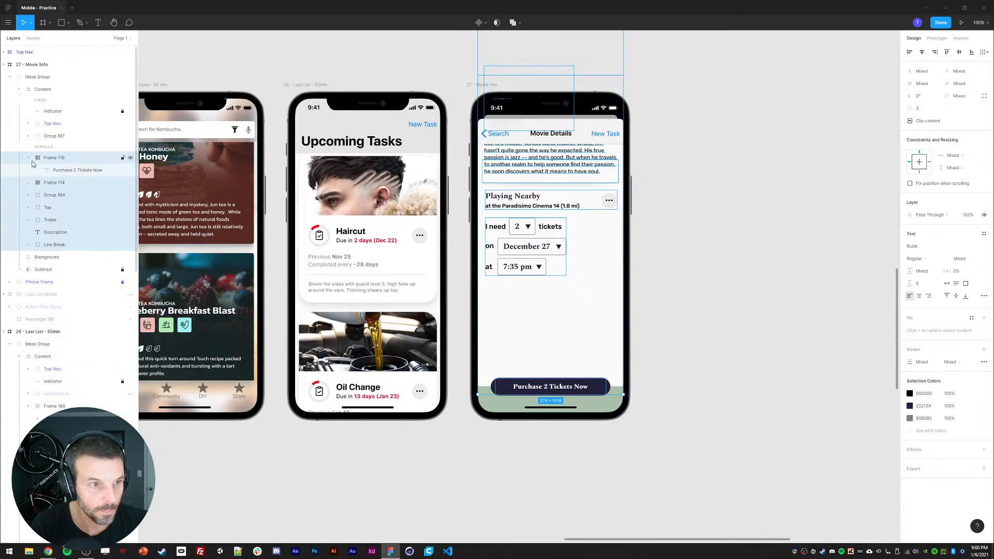
Step: Fix the duplicated purchase button frame's position when scrolling, then select the button frame inside the fixed group
{"action": "left_click", "coordinate": [53, 160]}
{"action": "key", "text": "shift+Up"}
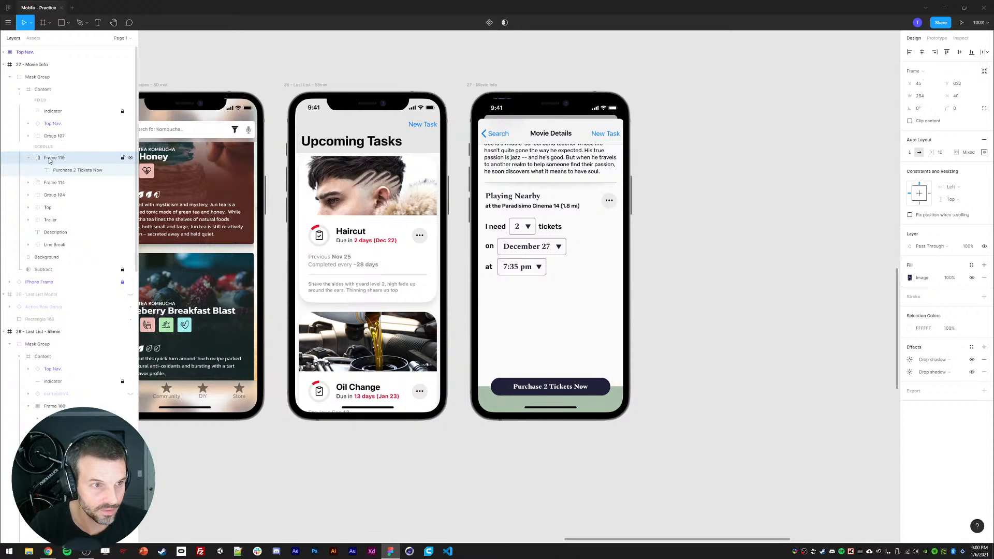
{"action": "left_click", "coordinate": [911, 215]}
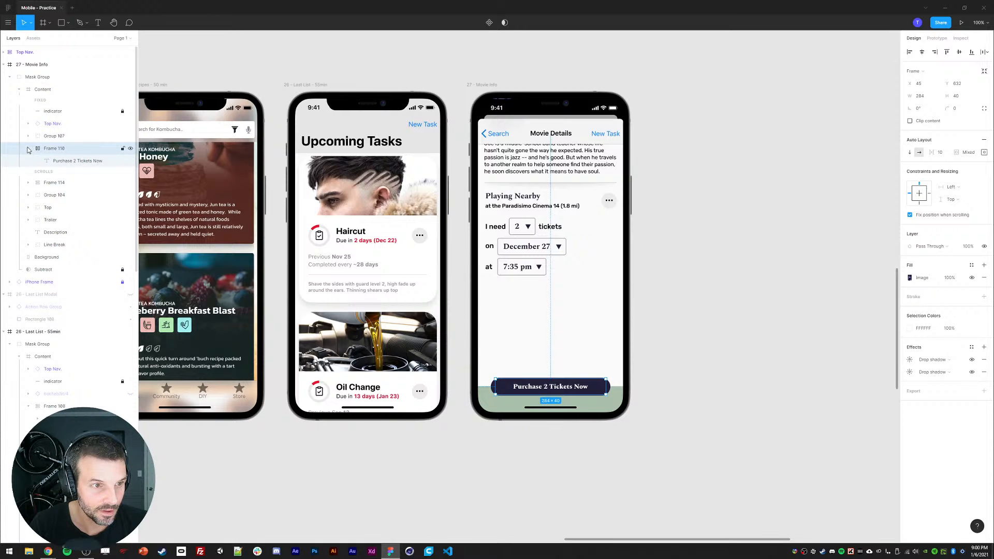
{"action": "left_click", "coordinate": [499, 390]}
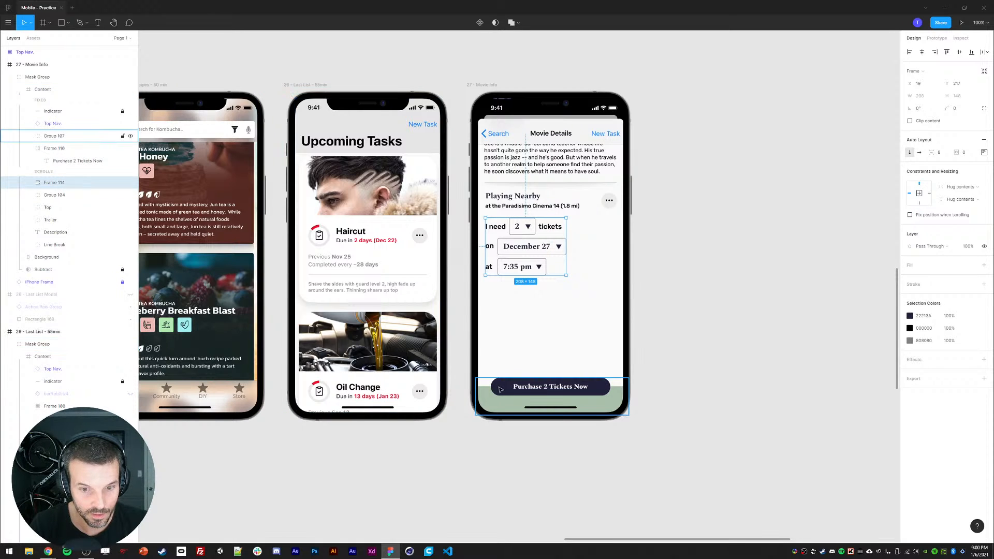
{"action": "double_click", "coordinate": [498, 389]}
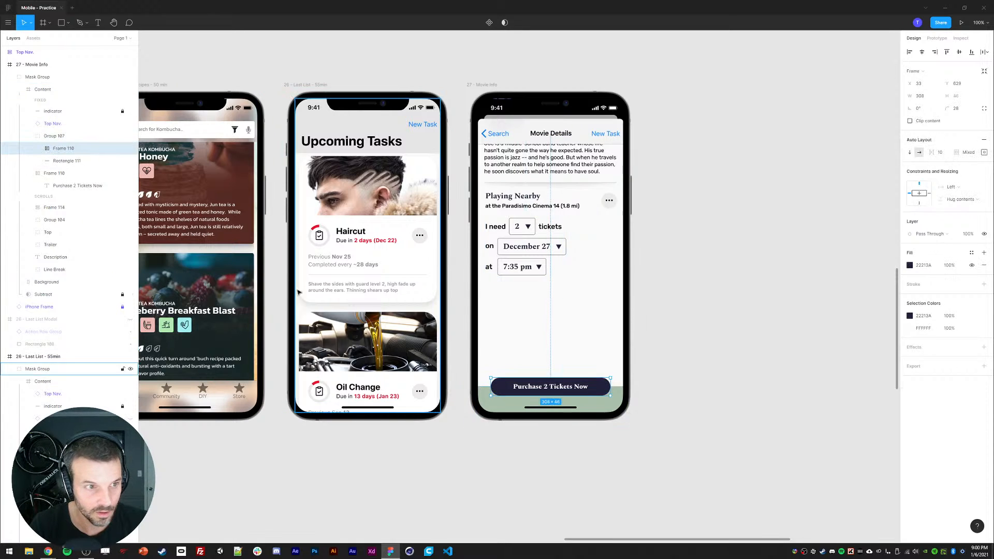
Step: Move the purchase button frame above Rectangle 111 in the fixed group's layer order and inspect its drop shadow settings
{"action": "left_click", "coordinate": [55, 162]}
{"action": "left_click", "coordinate": [51, 174]}
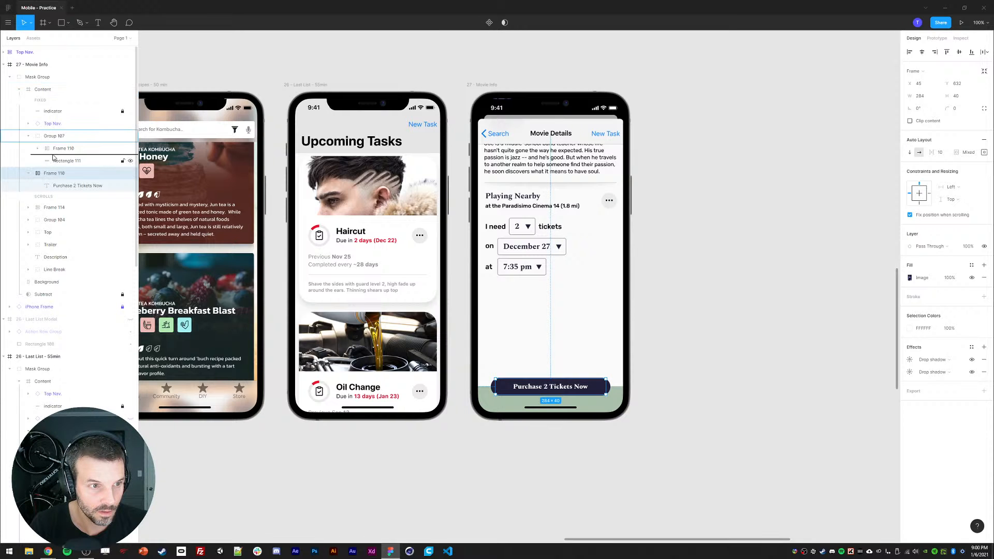
{"action": "left_click_drag", "start_coordinate": [53, 158], "coordinate": [54, 155]}
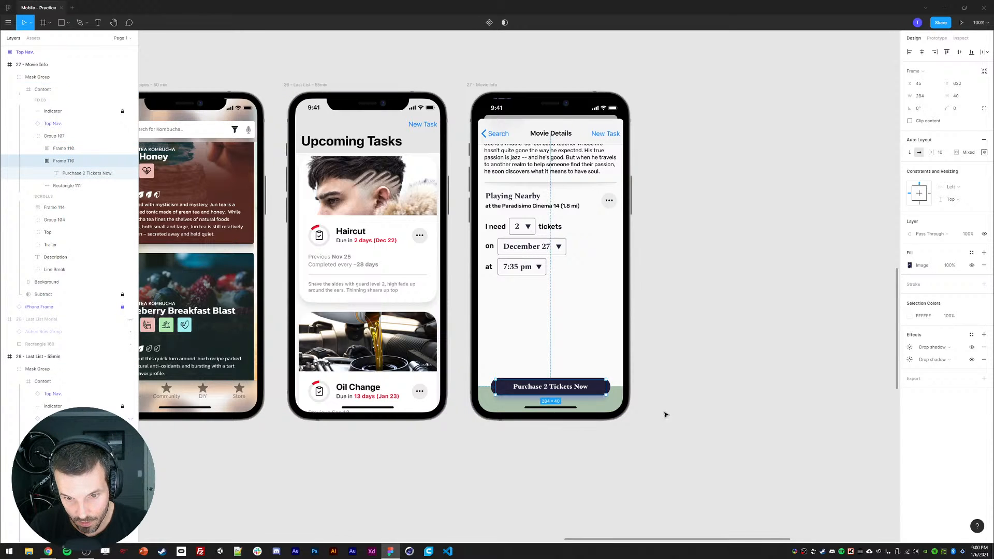
{"action": "left_click", "coordinate": [910, 347]}
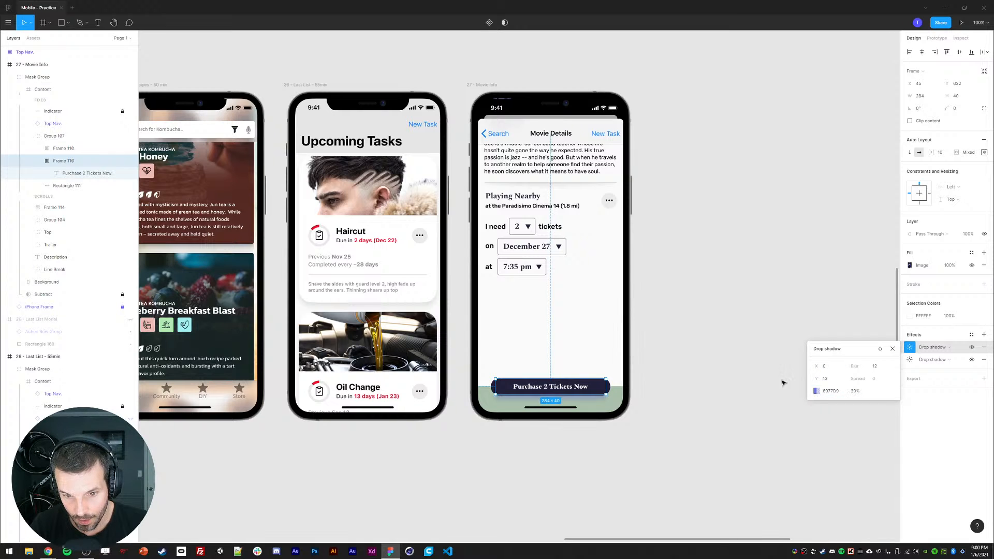
{"action": "left_click", "coordinate": [743, 364]}
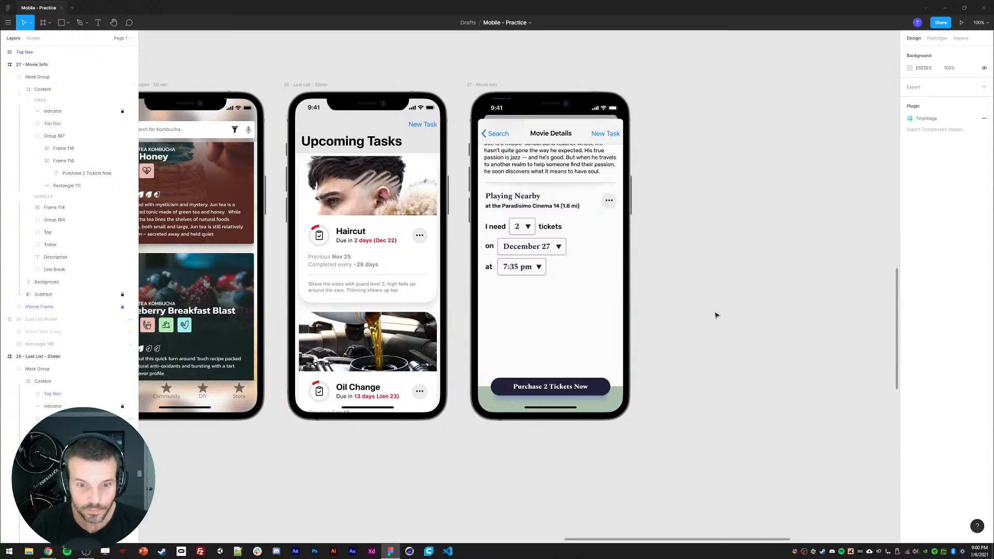
Step: Move the scrolling content layers back down to their original position at the top of the frame
{"action": "double_click", "coordinate": [527, 235]}
{"action": "double_click", "coordinate": [527, 235]}
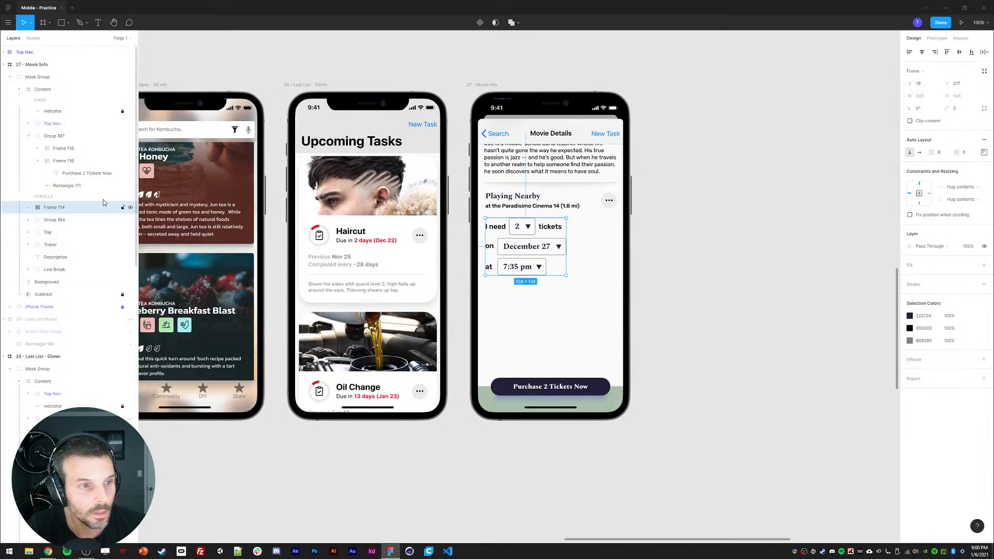
{"action": "left_click", "coordinate": [29, 136]}
{"action": "left_click", "coordinate": [29, 123]}
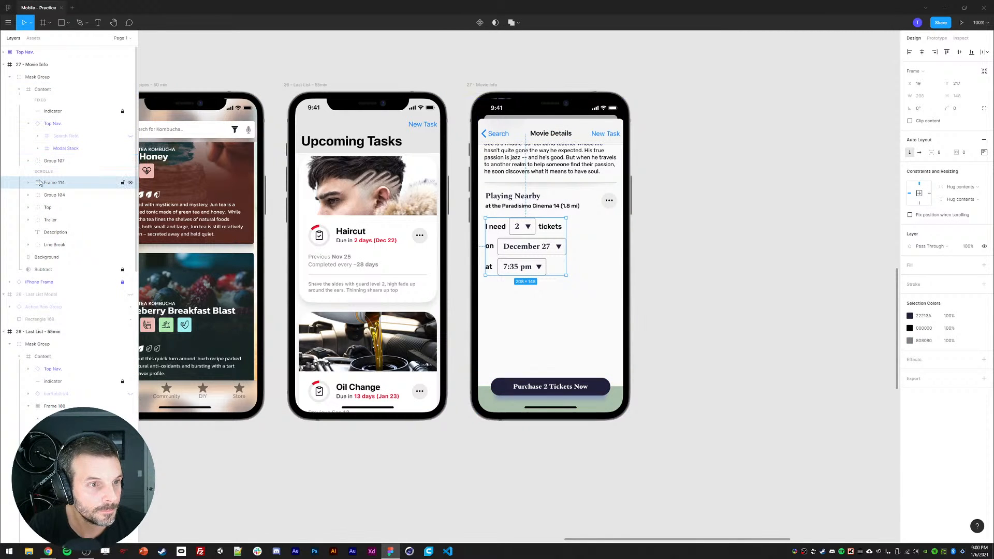
{"action": "left_click", "coordinate": [56, 244], "text": "shift"}
{"action": "left_click_drag", "start_coordinate": [512, 211], "coordinate": [522, 334]}
{"action": "left_click", "coordinate": [528, 464]}
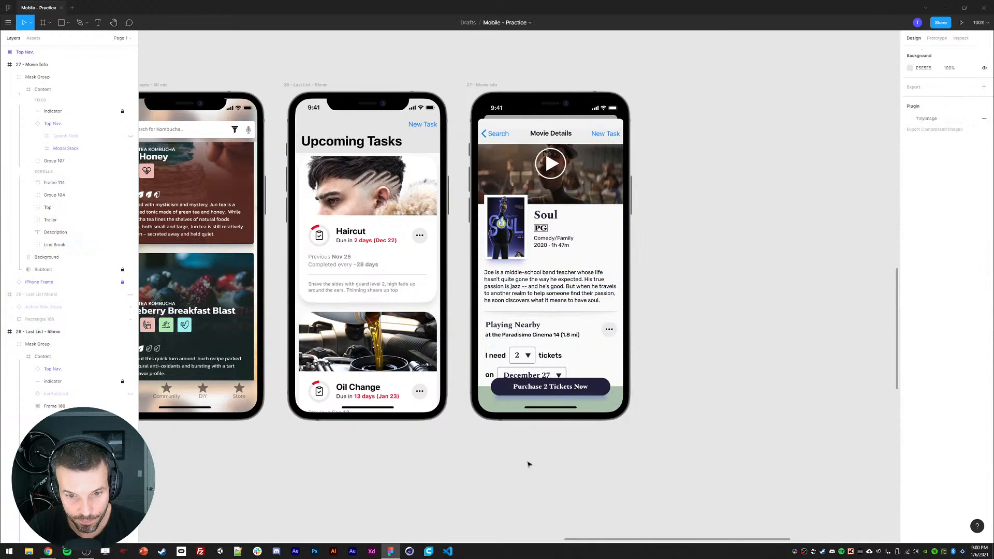
Step: Set the bottom bar rectangle's fill opacity to 80% and add a Background blur effect to it
{"action": "left_click", "coordinate": [494, 408]}
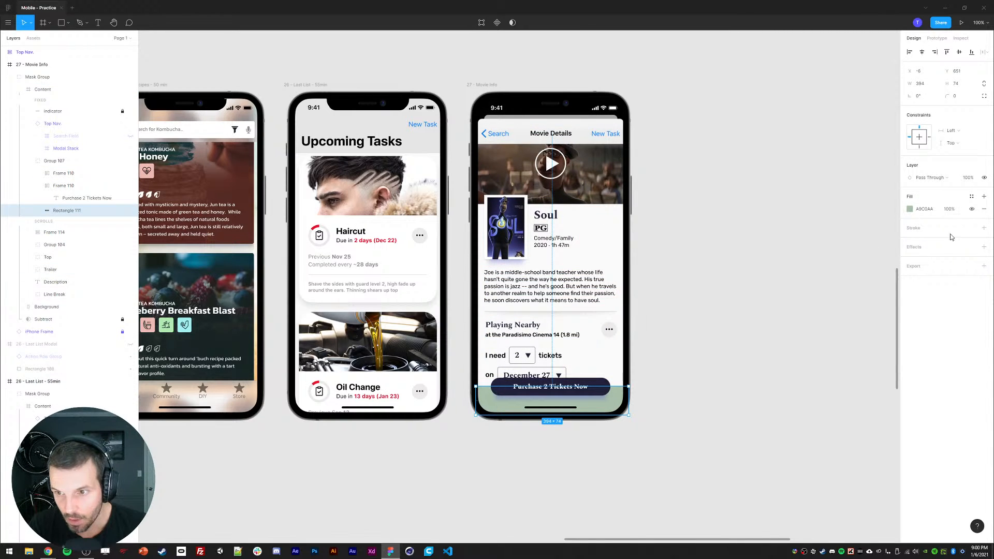
{"action": "key", "text": "Return"}
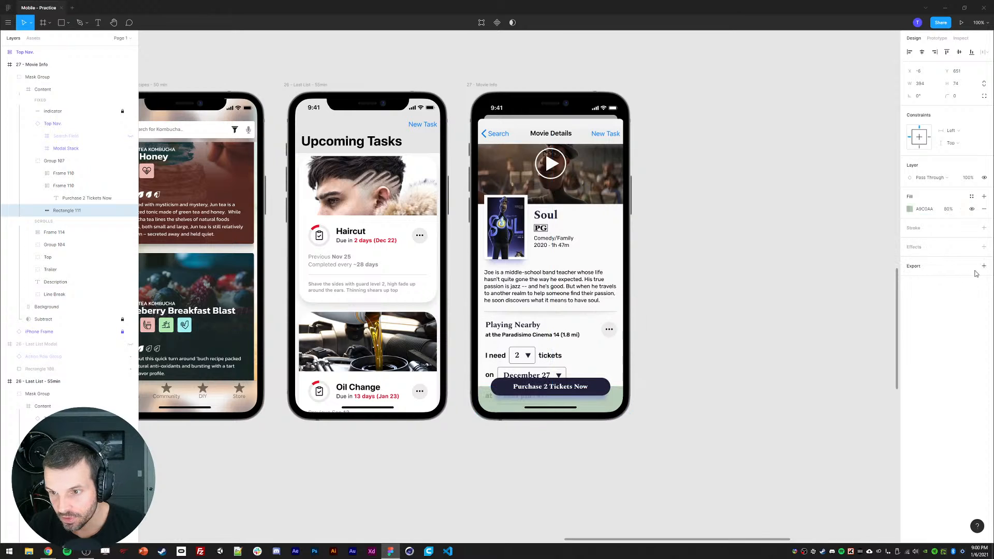
{"action": "left_click", "coordinate": [984, 247]}
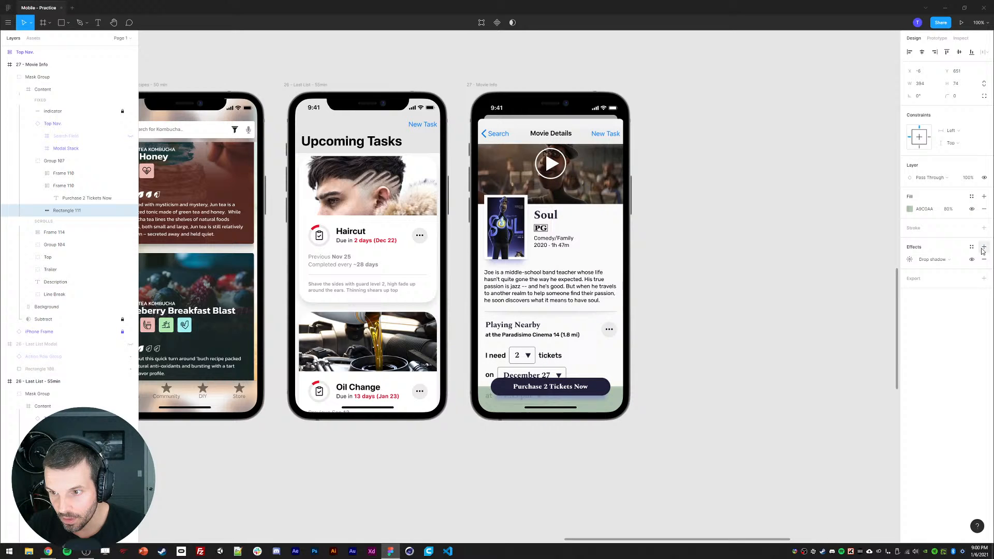
{"action": "left_click", "coordinate": [910, 259]}
{"action": "left_click", "coordinate": [893, 261]}
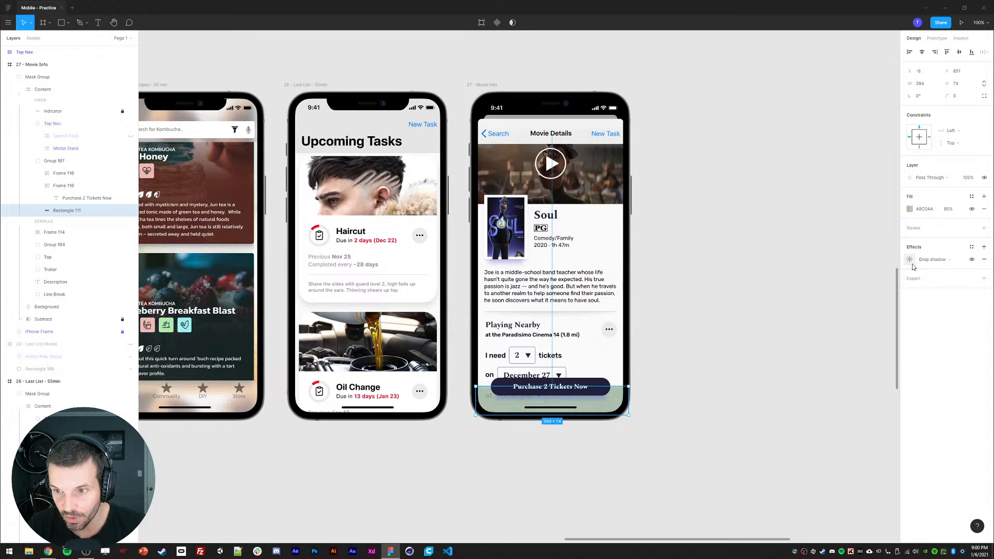
{"action": "left_click", "coordinate": [919, 262]}
{"action": "left_click", "coordinate": [925, 278]}
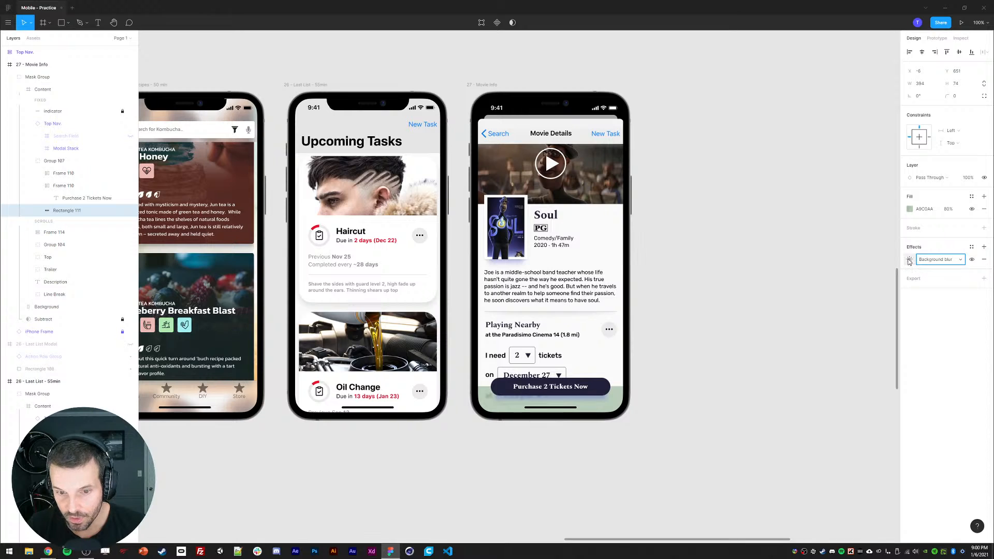
{"action": "left_click", "coordinate": [710, 371]}
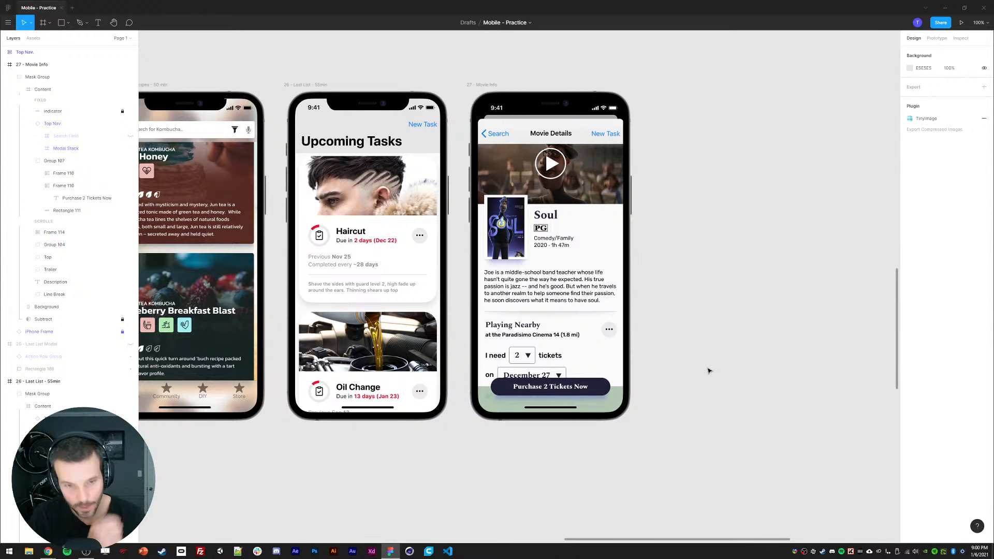
Step: Extend the Background layer downward below the bottom edge of the movie info frame
{"action": "double_click", "coordinate": [517, 292]}
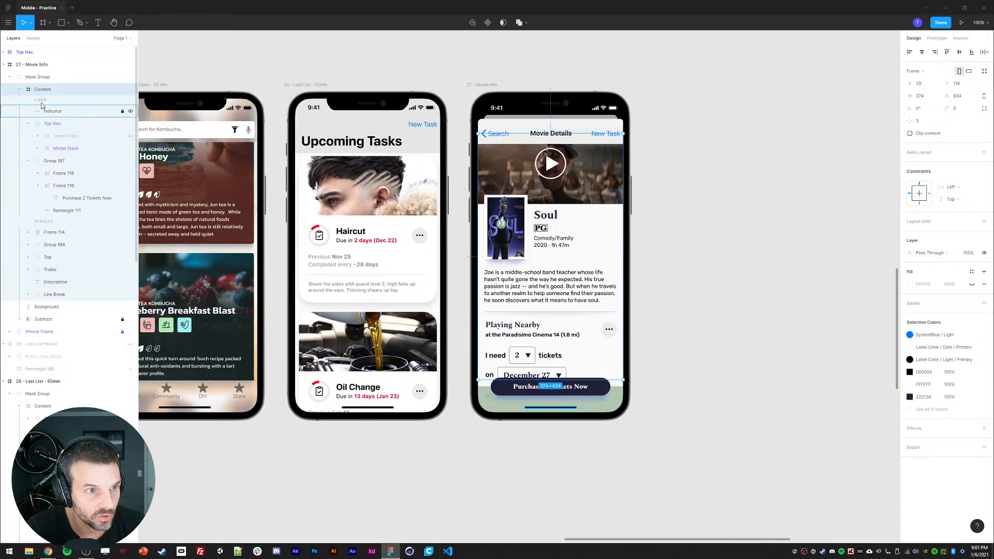
{"action": "left_click", "coordinate": [937, 38]}
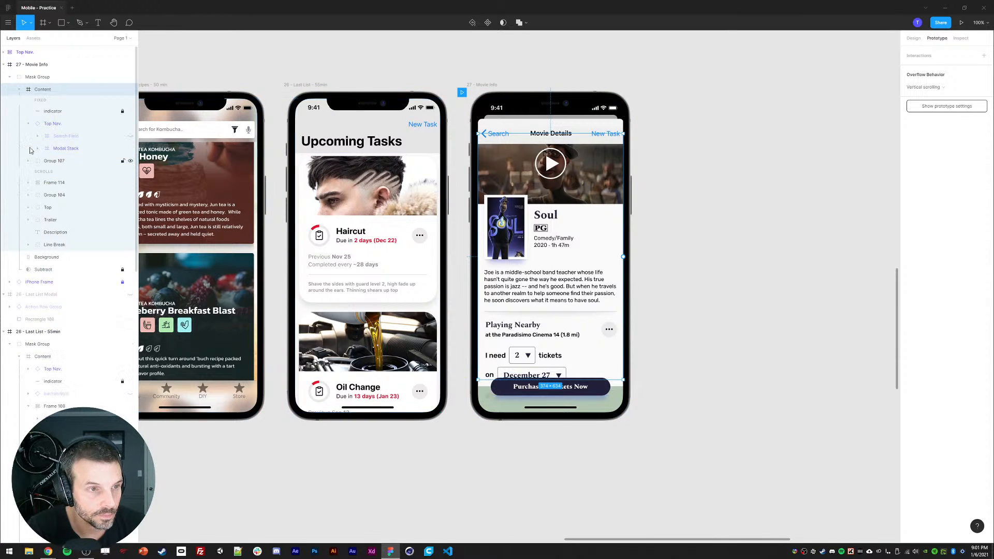
{"action": "key", "text": "Escape"}
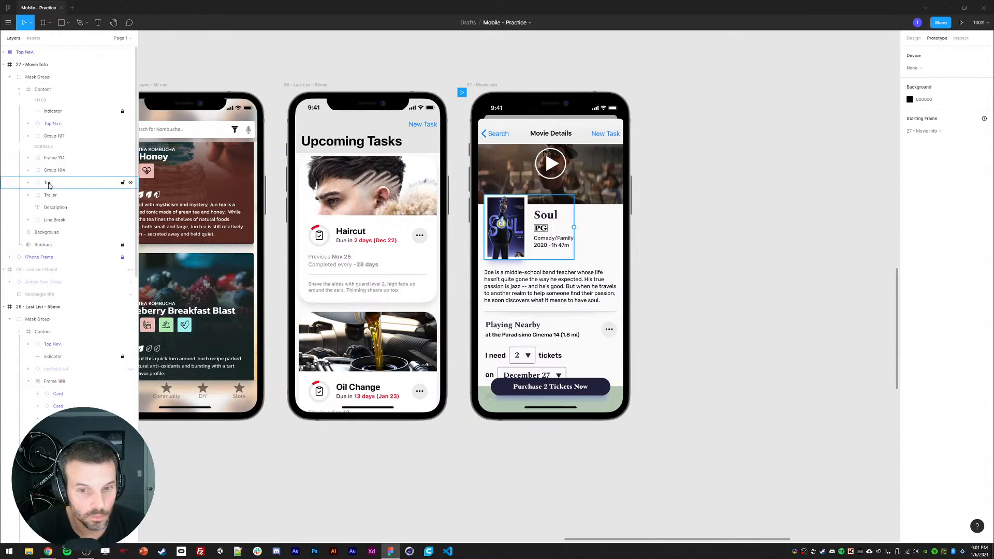
{"action": "left_click", "coordinate": [46, 232]}
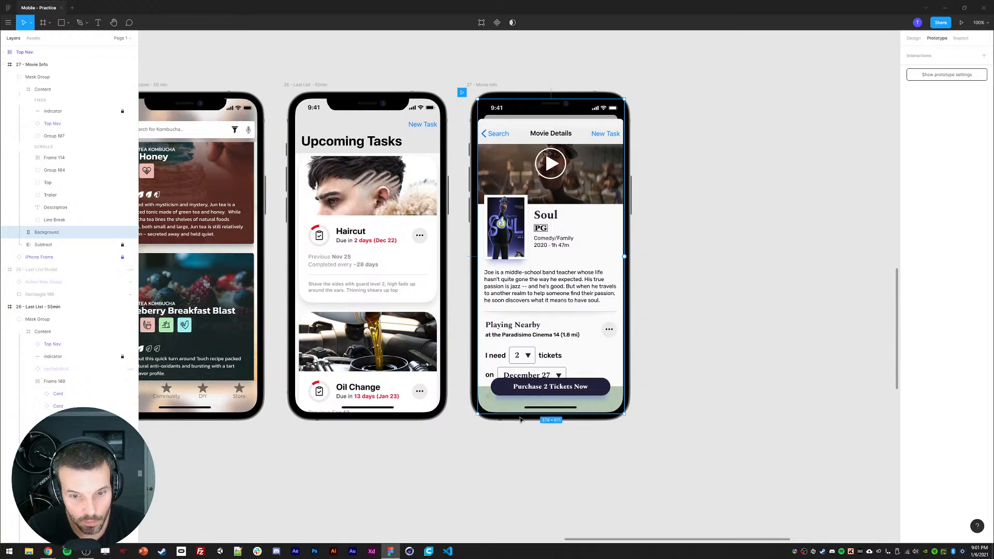
{"action": "left_click_drag", "start_coordinate": [518, 419], "coordinate": [518, 436]}
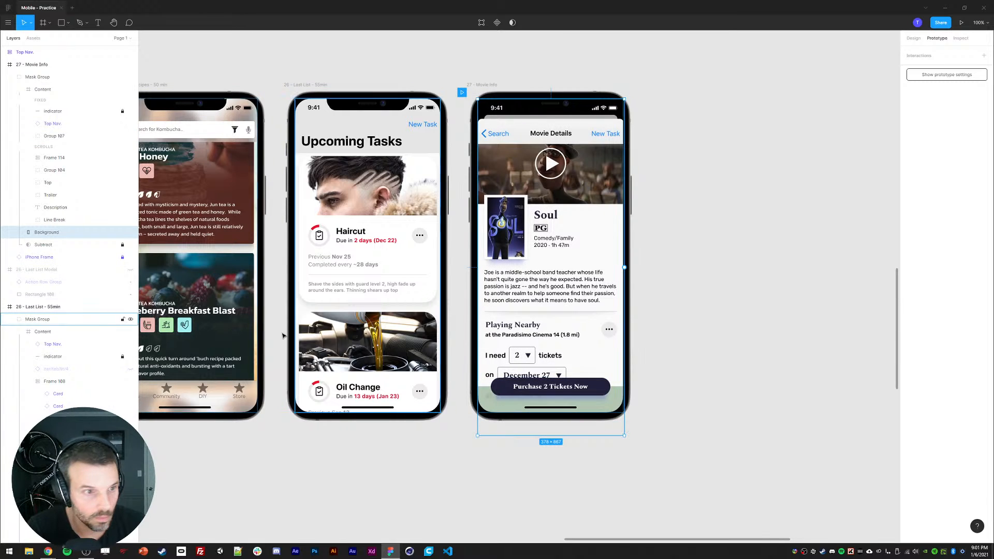
{"action": "left_click_drag", "start_coordinate": [40, 233], "coordinate": [48, 227]}
{"action": "left_click", "coordinate": [19, 89]}
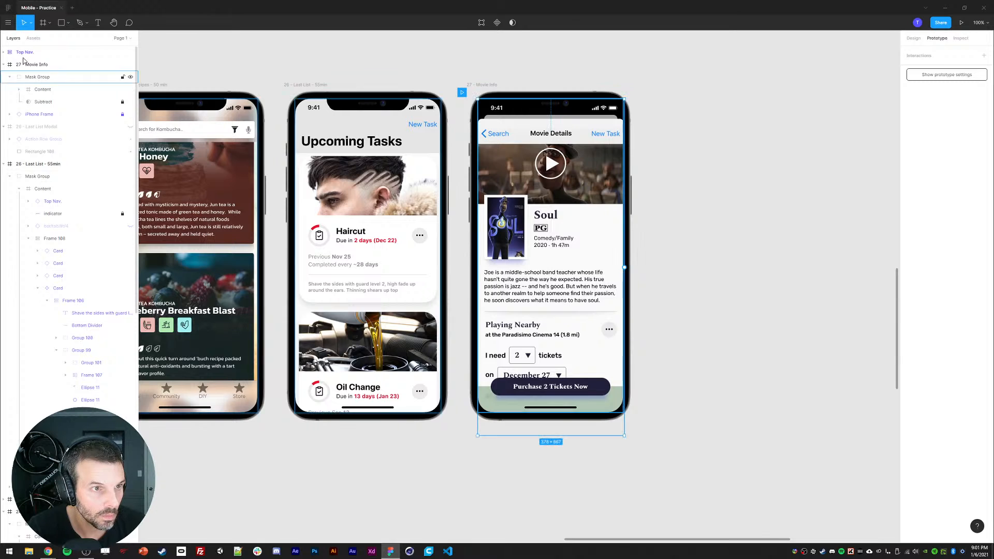
Step: Preview the prototype and scroll the movie details screen to test the fixed navigation and button
{"action": "left_click", "coordinate": [962, 22]}
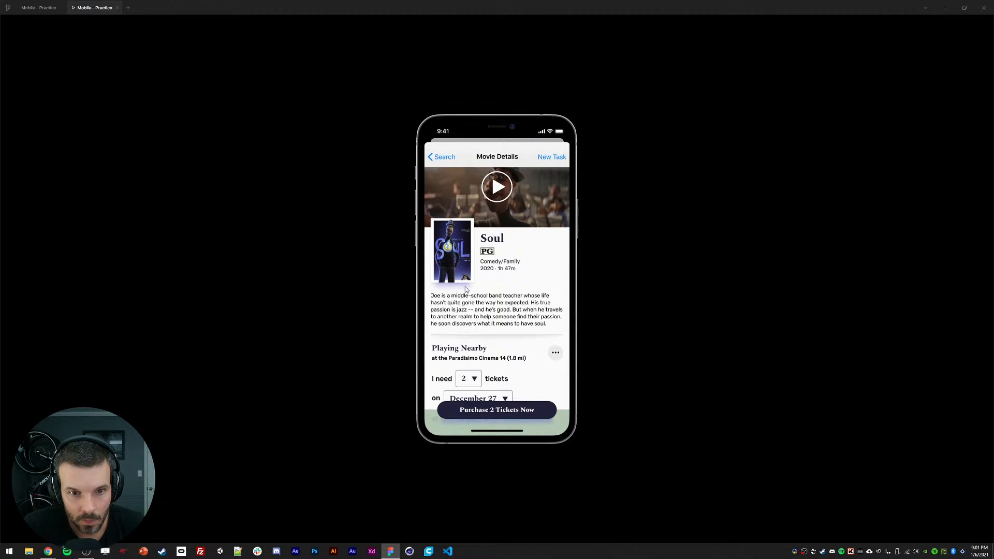
{"action": "scroll", "coordinate": [483, 310], "scroll_direction": "down", "scroll_amount": 5}
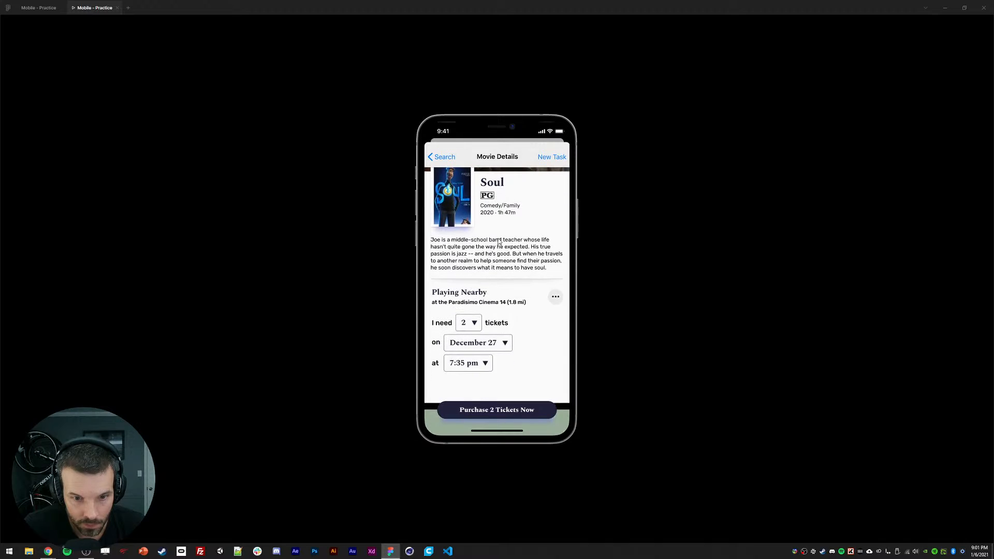
{"action": "scroll", "coordinate": [500, 278], "scroll_direction": "up", "scroll_amount": 3}
{"action": "scroll", "coordinate": [504, 274], "scroll_direction": "down", "scroll_amount": 3}
{"action": "scroll", "coordinate": [509, 280], "scroll_direction": "up", "scroll_amount": 3}
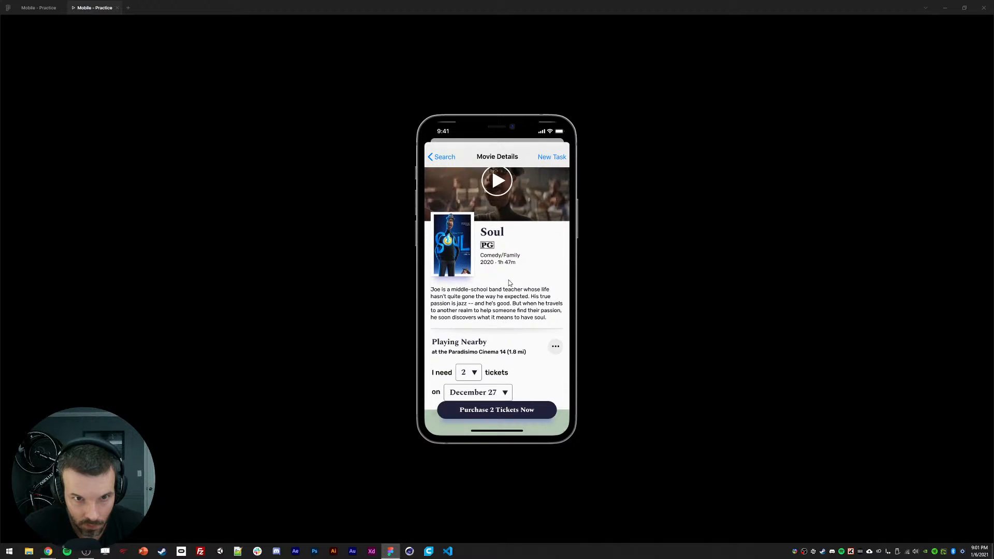
{"action": "scroll", "coordinate": [508, 280], "scroll_direction": "down", "scroll_amount": 3}
{"action": "left_click", "coordinate": [38, 7]}
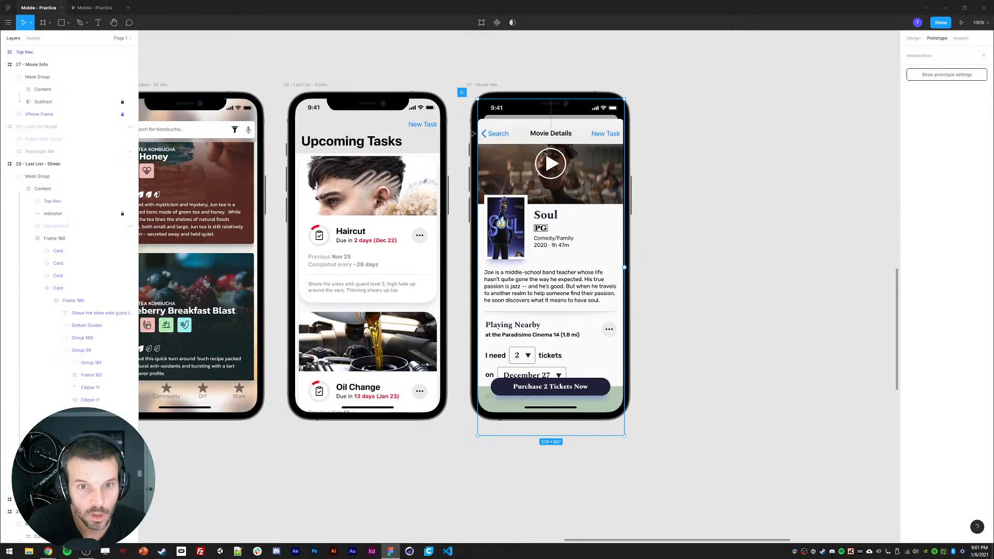
Step: Select the top nav and trailer layers and test scrolling in the prototype preview again
{"action": "left_click", "coordinate": [534, 133]}
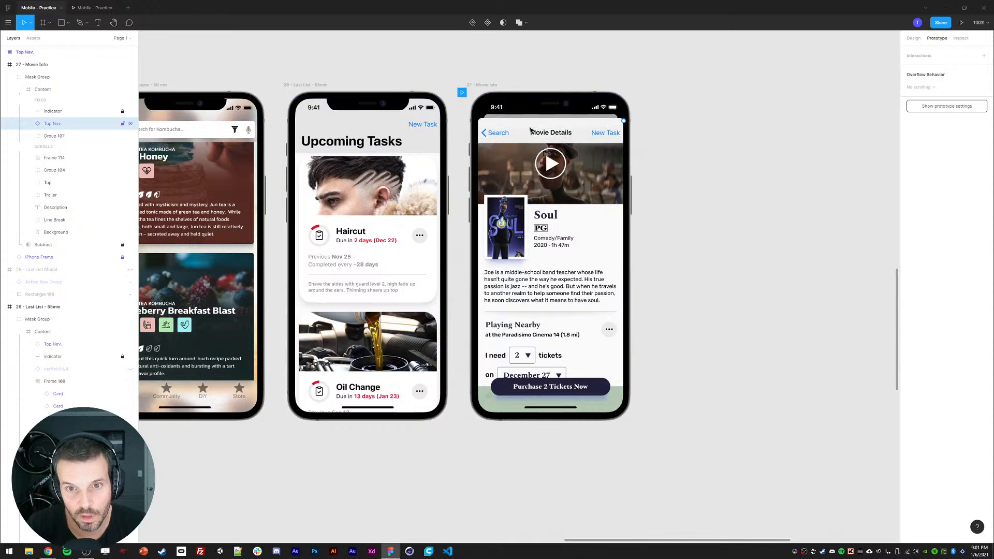
{"action": "left_click", "coordinate": [521, 189]}
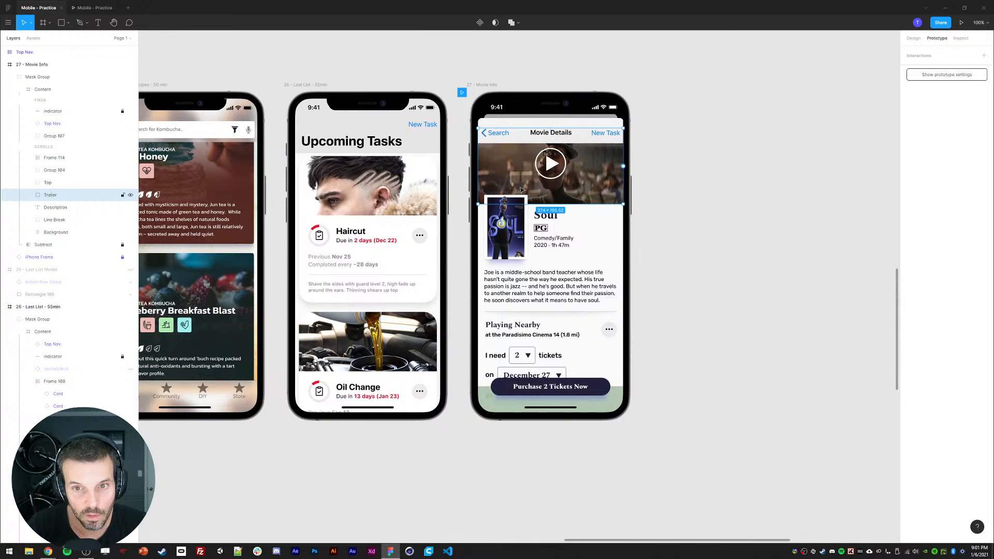
{"action": "left_click", "coordinate": [96, 4]}
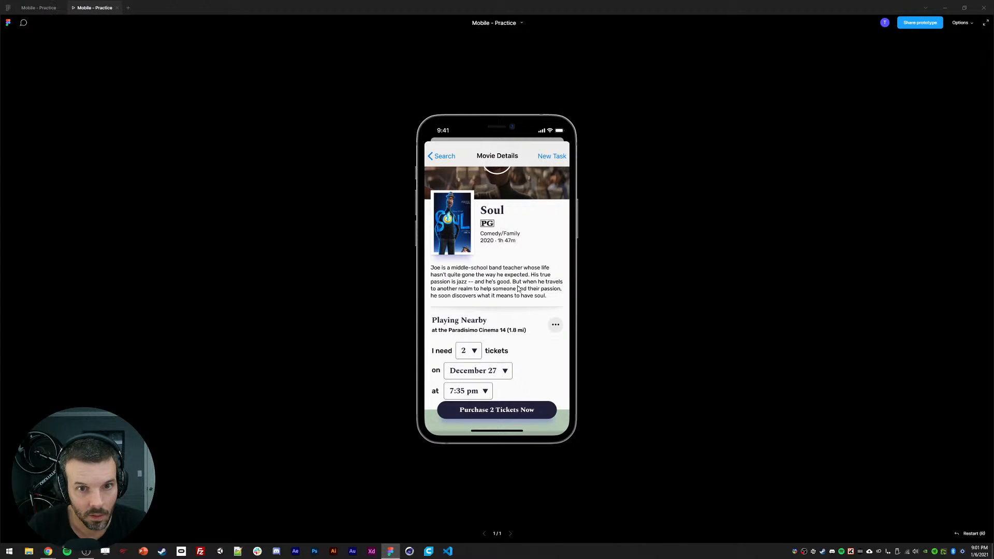
{"action": "scroll", "coordinate": [518, 288], "scroll_direction": "down", "scroll_amount": 2}
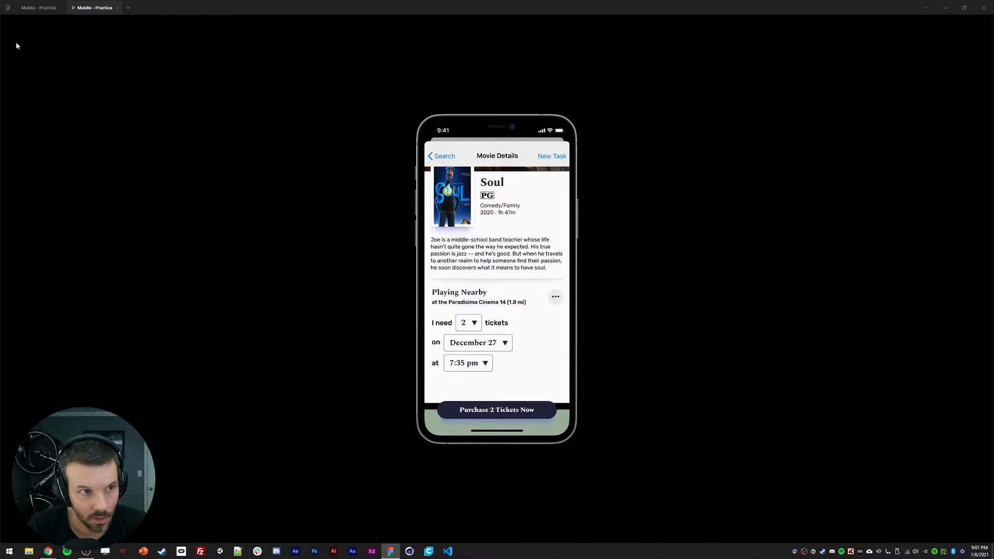
{"action": "left_click", "coordinate": [39, 7]}
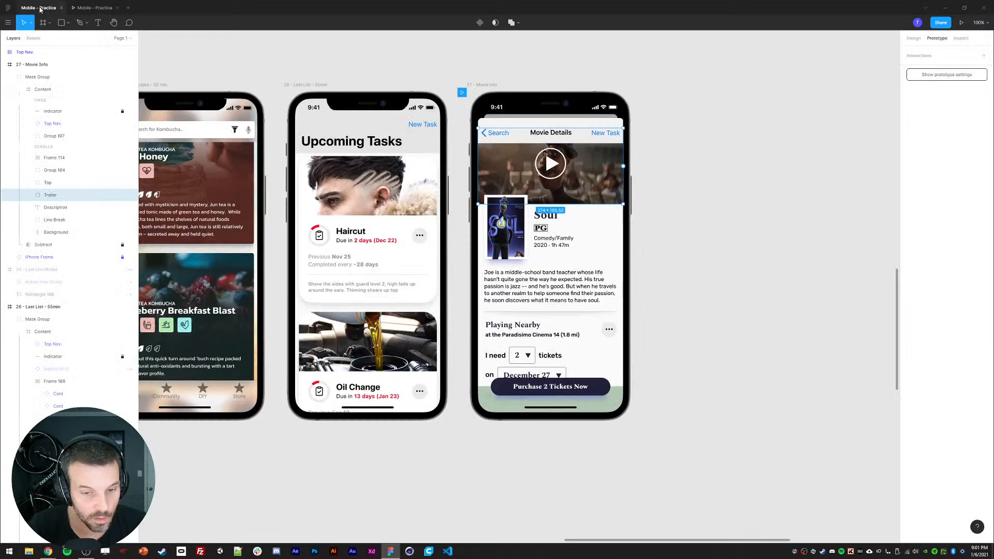
Step: Nudge the selected scrolling layers down 30 px and back up again
{"action": "left_click", "coordinate": [50, 233]}
{"action": "left_click", "coordinate": [500, 436]}
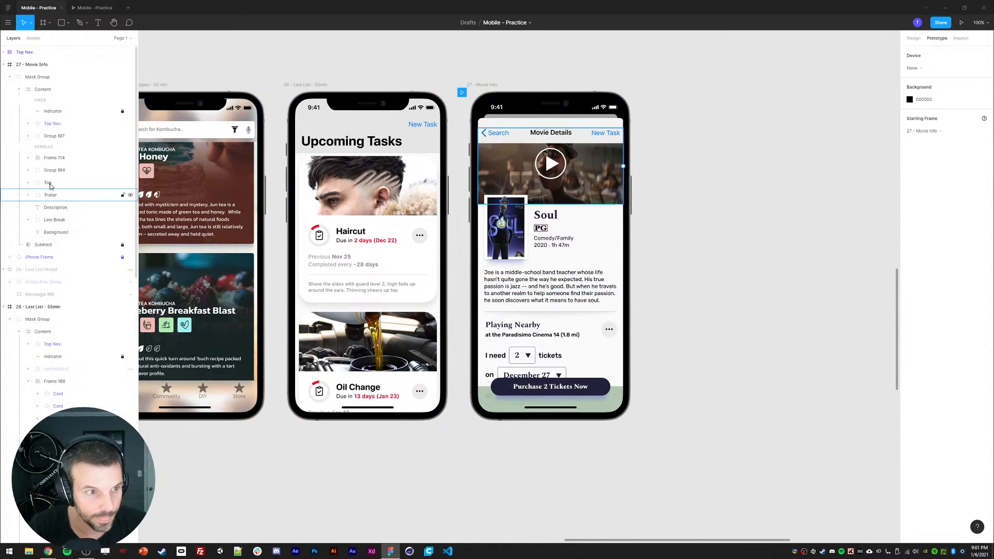
{"action": "left_click", "coordinate": [54, 158]}
{"action": "left_click", "coordinate": [57, 232], "text": "shift"}
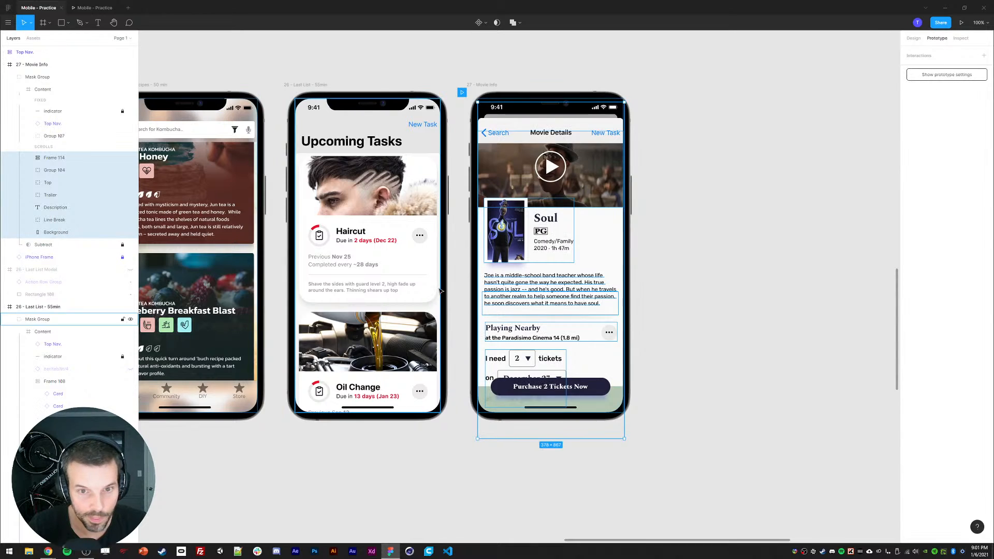
{"action": "key", "text": "shift+Down"}
{"action": "key", "text": "shift+Down"}
{"action": "key", "text": "shift+Down"}
{"action": "key", "text": "shift+Down"}
{"action": "key", "text": "shift+Down"}
{"action": "key", "text": "shift+Down"}
{"action": "key", "text": "shift+Down"}
{"action": "key", "text": "shift+Up"}
{"action": "key", "text": "shift+Up"}
{"action": "key", "text": "shift+Up"}
{"action": "key", "text": "shift+Up"}
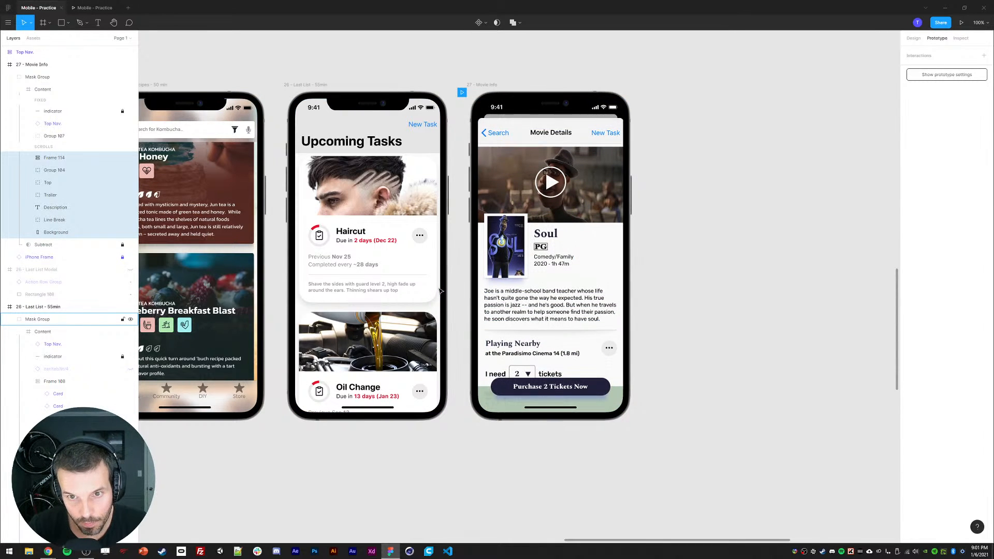
Step: Nudge the Content frame down 3 px
{"action": "key", "text": "shift+Return"}
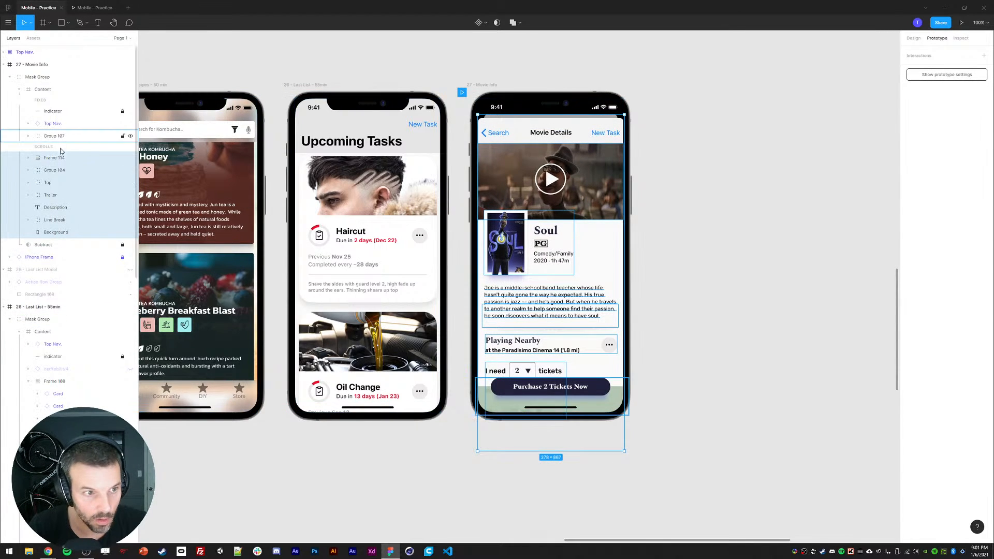
{"action": "left_click", "coordinate": [38, 89]}
{"action": "key", "text": "Down"}
{"action": "key", "text": "Down"}
{"action": "key", "text": "Down"}
{"action": "key", "text": "Down"}
{"action": "key", "text": "Down"}
{"action": "key", "text": "Down"}
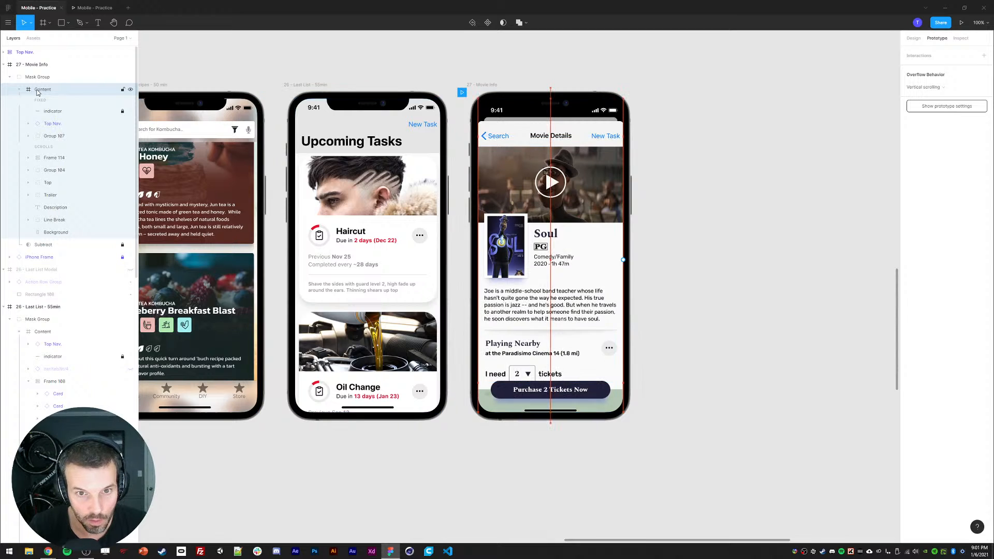
{"action": "key", "text": "Up"}
{"action": "key", "text": "Up"}
{"action": "key", "text": "Up"}
{"action": "key", "text": "Up"}
{"action": "key", "text": "Up"}
{"action": "key", "text": "Up"}
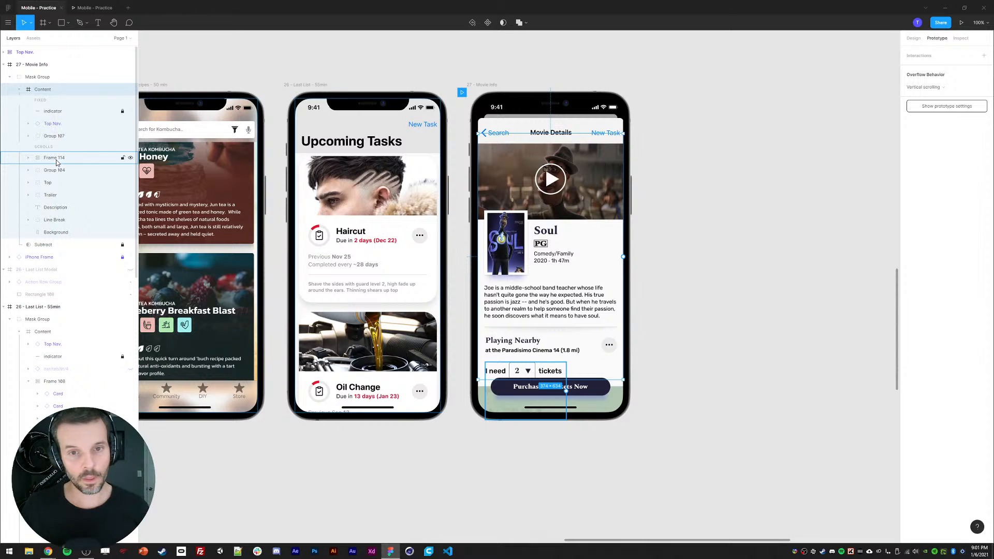
{"action": "key", "text": "Down"}
{"action": "key", "text": "Down"}
{"action": "key", "text": "Down"}
{"action": "key", "text": "Down"}
{"action": "key", "text": "Down"}
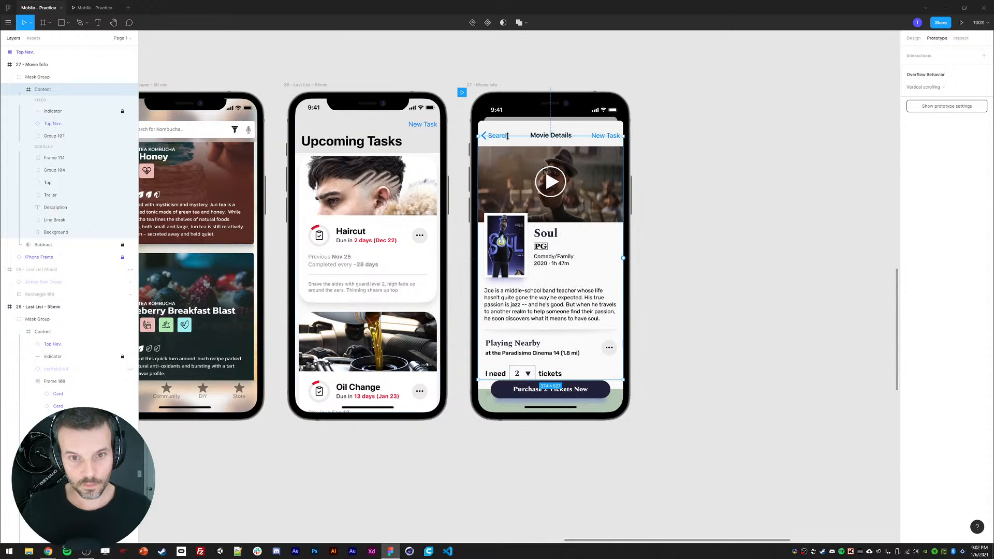
Step: Nudge the Content frame back up 3 px
{"action": "key", "text": "Up"}
{"action": "key", "text": "Up"}
{"action": "key", "text": "Up"}
{"action": "key", "text": "Up"}
{"action": "key", "text": "Up"}
{"action": "left_click", "coordinate": [98, 112]}
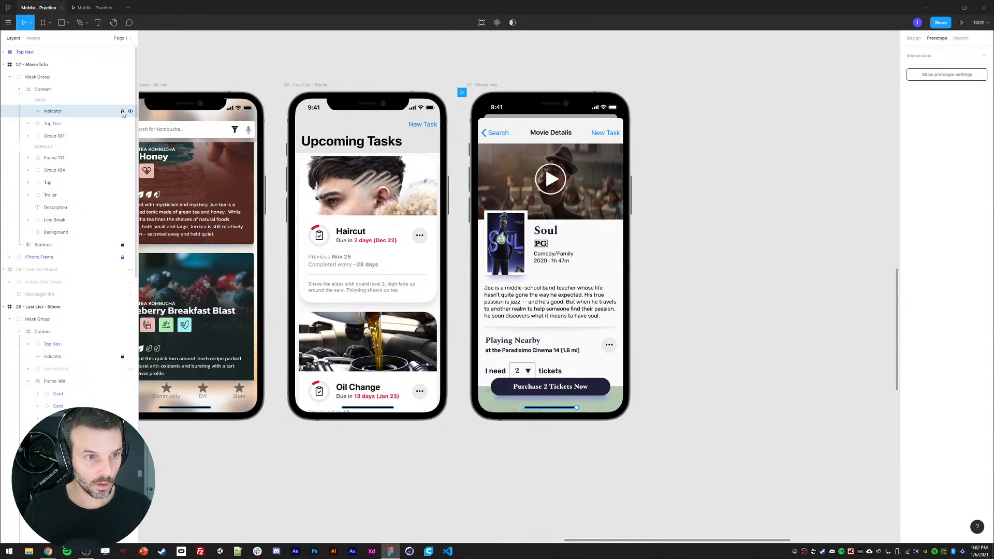
{"action": "left_click", "coordinate": [49, 91]}
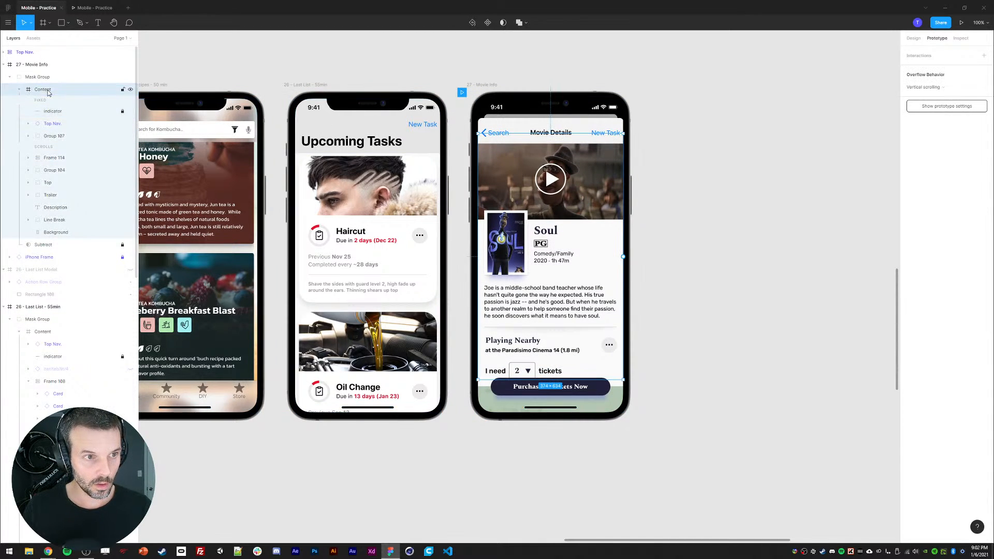
{"action": "left_click", "coordinate": [50, 156]}
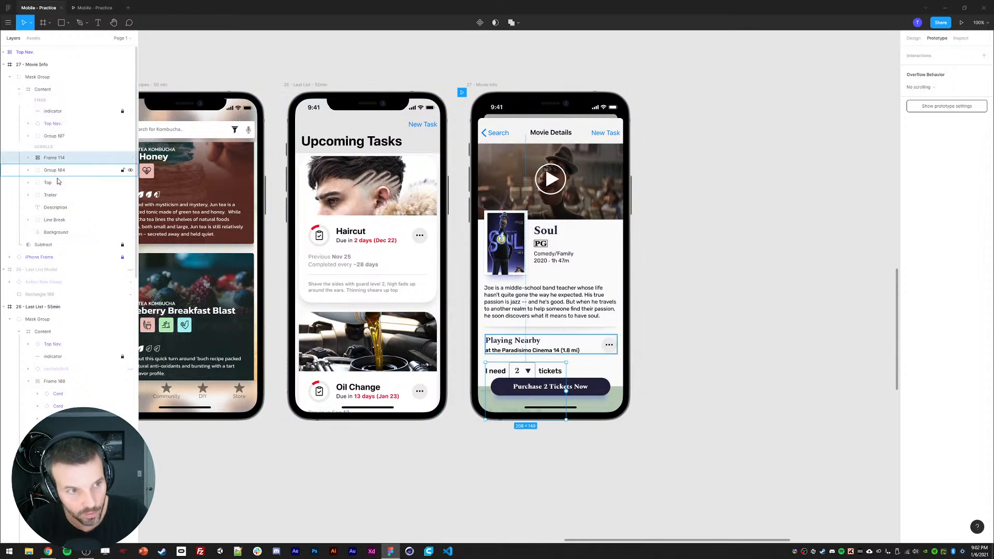
{"action": "left_click", "coordinate": [55, 232], "text": "shift"}
{"action": "mouse_move", "coordinate": [515, 264]}
{"action": "left_mouse_down"}
{"action": "mouse_move", "coordinate": [511, 206]}
{"action": "mouse_move", "coordinate": [511, 259]}
{"action": "left_mouse_up"}
{"action": "key", "text": "ctrl+z"}
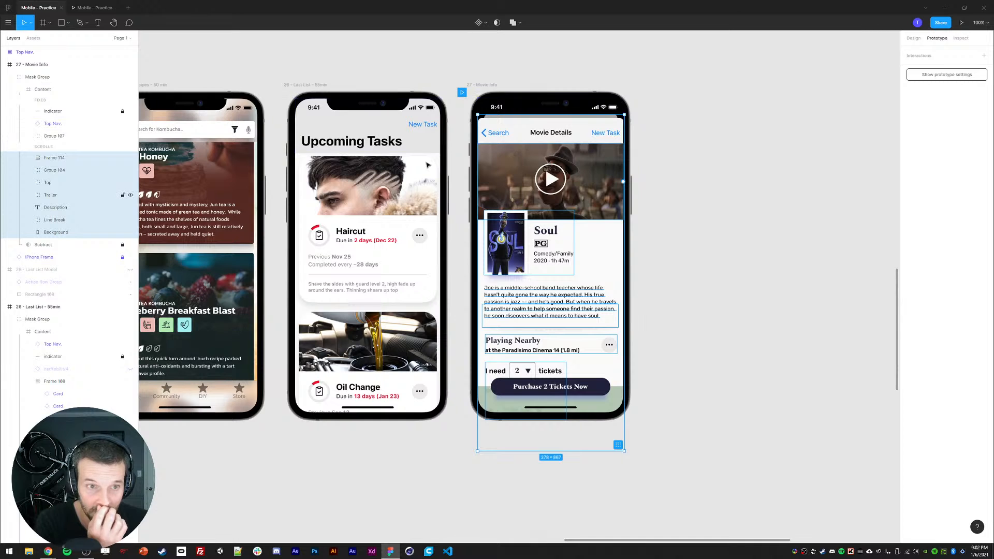
Step: Select the Frame 114 layer and preview scrolling the movie details screen in the prototype
{"action": "left_click", "coordinate": [59, 235]}
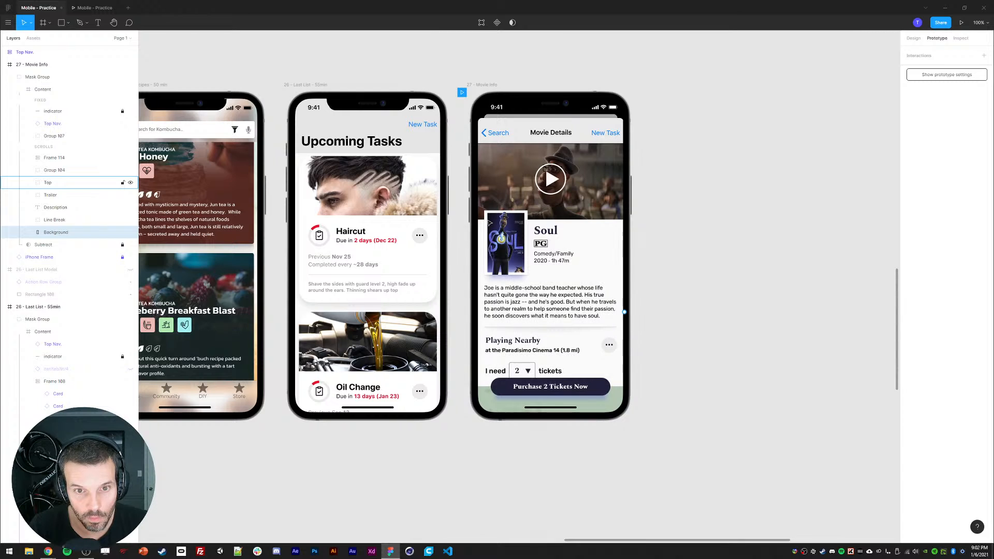
{"action": "left_click", "coordinate": [50, 196]}
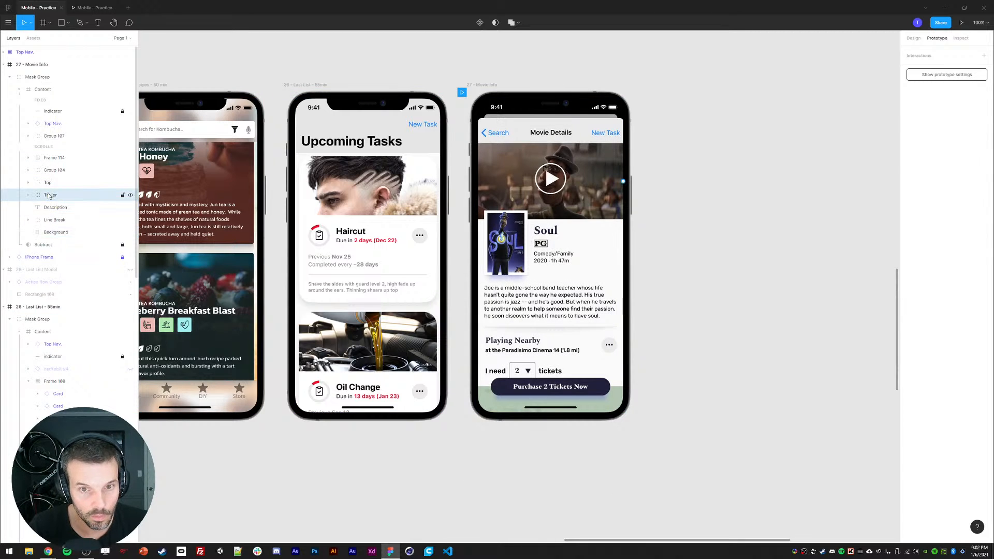
{"action": "left_click", "coordinate": [53, 157]}
{"action": "left_click", "coordinate": [93, 7]}
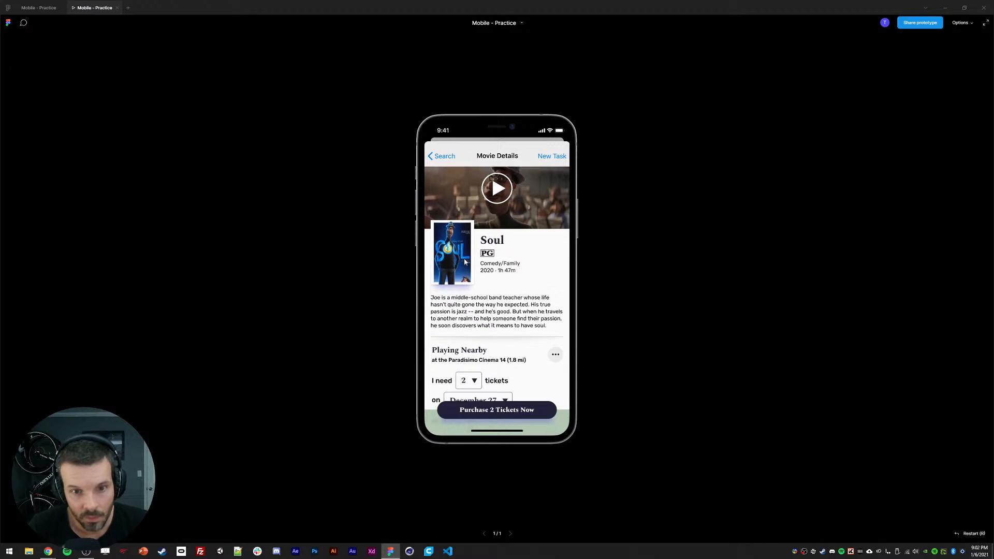
{"action": "scroll", "coordinate": [481, 310], "scroll_direction": "down", "scroll_amount": 3}
{"action": "scroll", "coordinate": [480, 311], "scroll_direction": "up", "scroll_amount": 3}
{"action": "scroll", "coordinate": [481, 311], "scroll_direction": "down", "scroll_amount": 2}
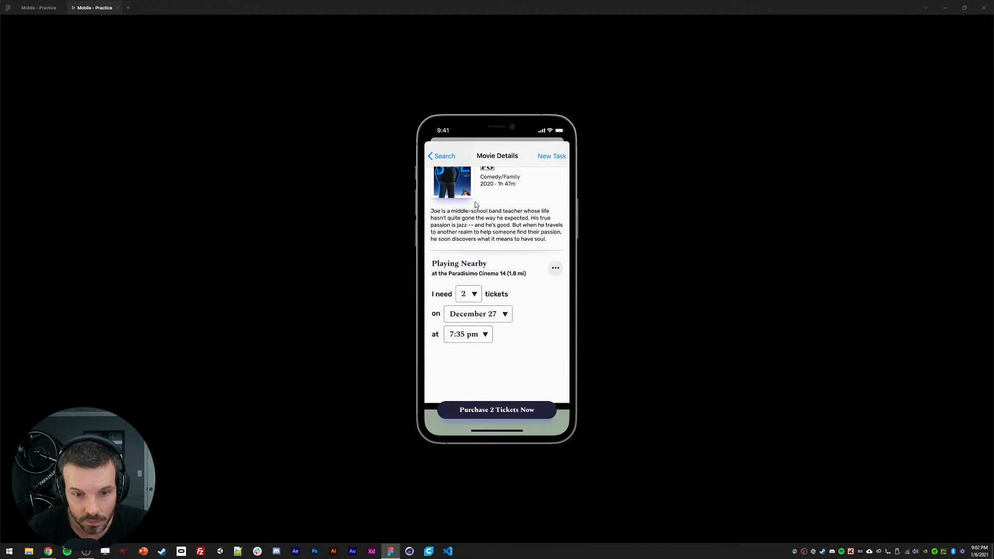
{"action": "scroll", "coordinate": [481, 311], "scroll_direction": "up", "scroll_amount": 2}
{"action": "scroll", "coordinate": [481, 311], "scroll_direction": "down", "scroll_amount": 2}
Step: Shorten the Background layer by pulling its bottom edge up about 28 px
{"action": "left_click", "coordinate": [38, 7]}
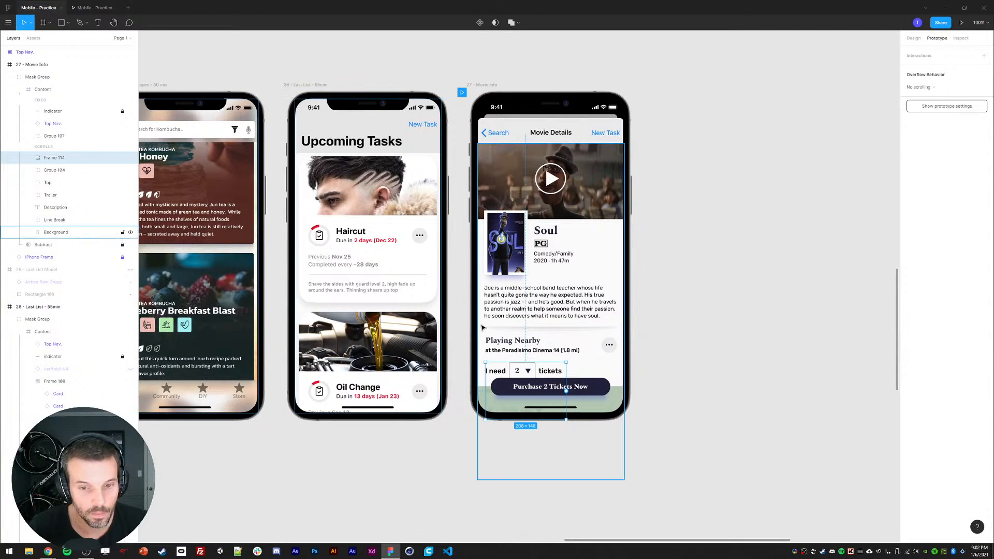
{"action": "left_click", "coordinate": [55, 232]}
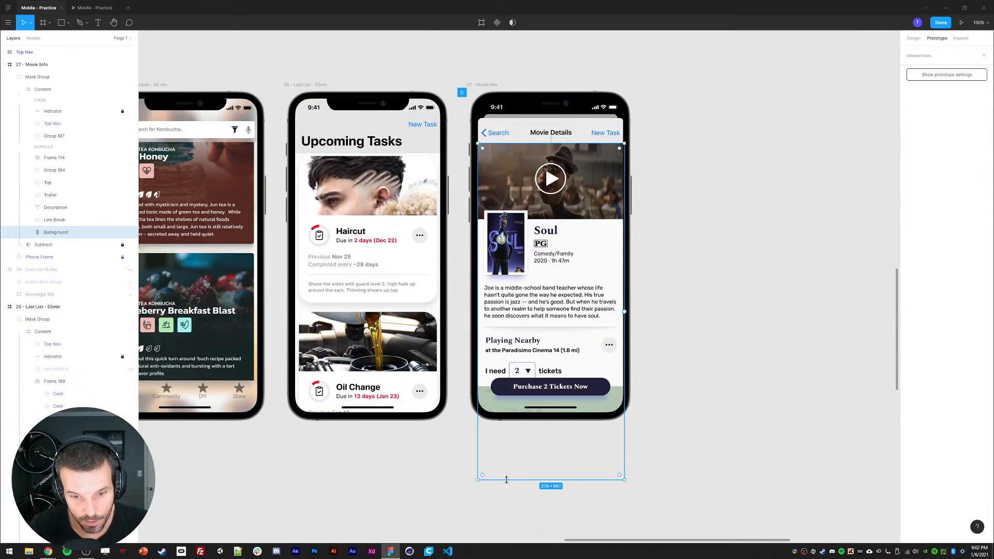
{"action": "left_click_drag", "start_coordinate": [506, 482], "coordinate": [488, 456]}
Step: Scroll the movie details screen in the prototype preview to check the shortened background
{"action": "left_click", "coordinate": [103, 11]}
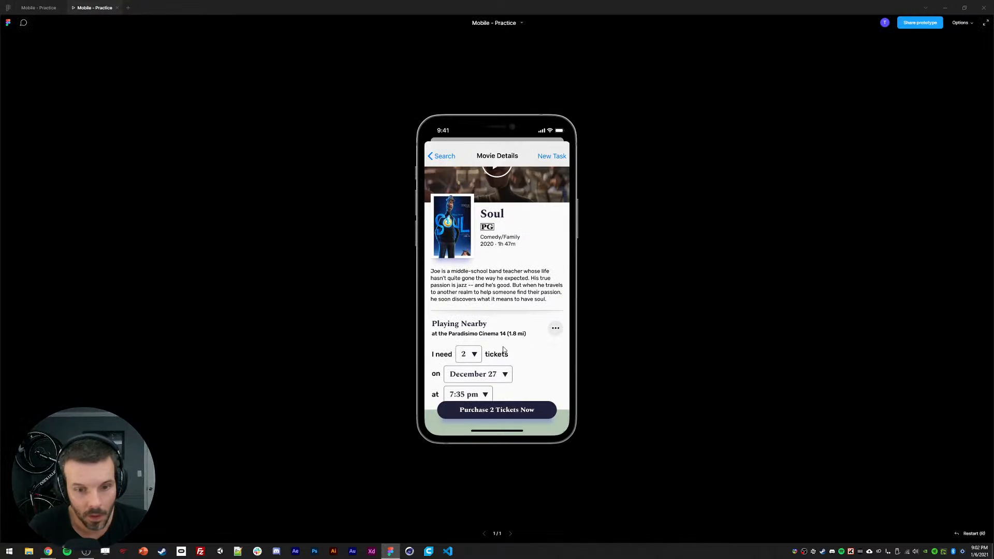
{"action": "scroll", "coordinate": [459, 237], "scroll_direction": "down", "scroll_amount": 3}
{"action": "scroll", "coordinate": [459, 238], "scroll_direction": "up", "scroll_amount": 3}
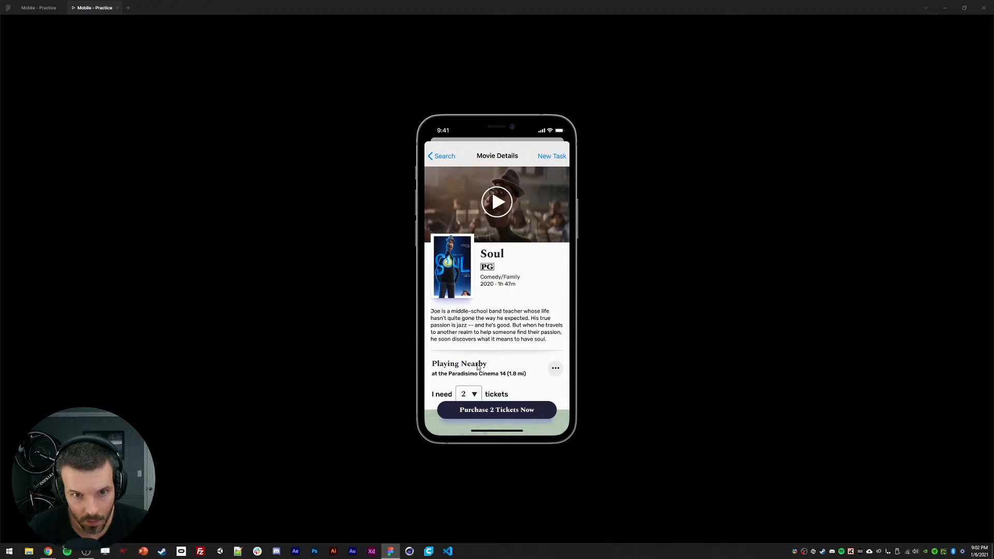
{"action": "scroll", "coordinate": [469, 249], "scroll_direction": "down", "scroll_amount": 3}
{"action": "scroll", "coordinate": [479, 331], "scroll_direction": "up", "scroll_amount": 3}
{"action": "scroll", "coordinate": [481, 362], "scroll_direction": "down", "scroll_amount": 3}
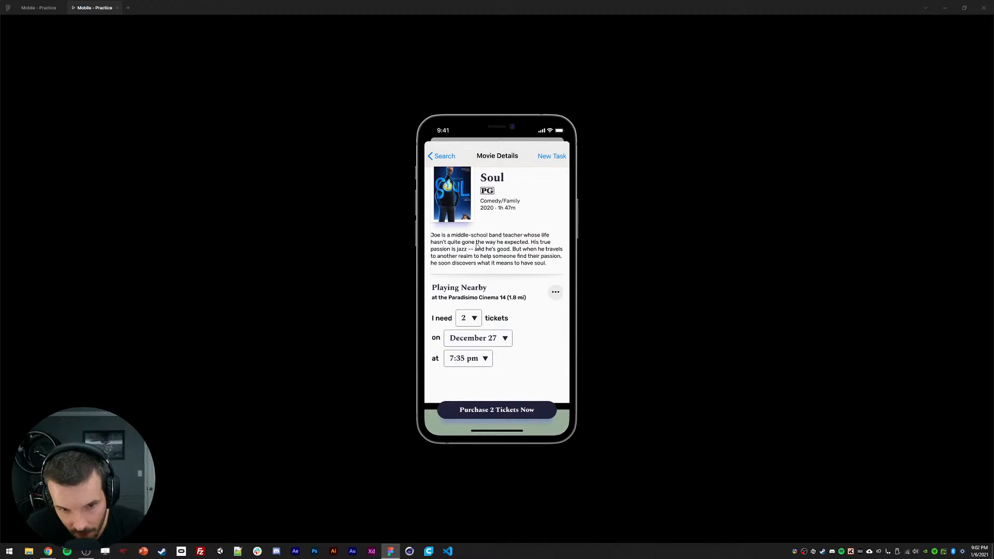
{"action": "scroll", "coordinate": [499, 347], "scroll_direction": "up", "scroll_amount": 3}
{"action": "left_click_drag", "start_coordinate": [502, 285], "coordinate": [498, 321]}
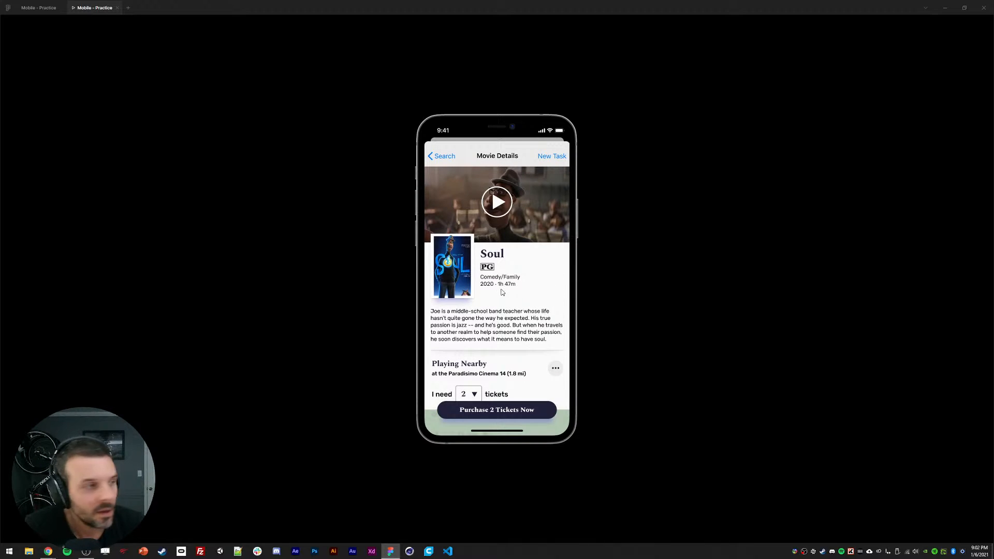
Step: Delete the New Task link from the top navigation bar and check scrolling in the prototype
{"action": "left_click", "coordinate": [38, 7]}
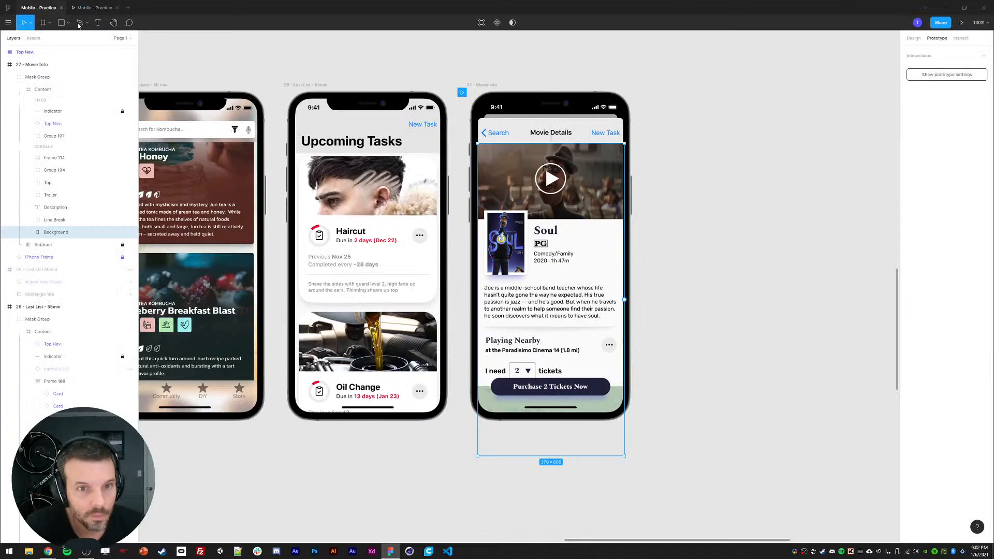
{"action": "double_click", "coordinate": [601, 134]}
{"action": "key", "text": "Delete"}
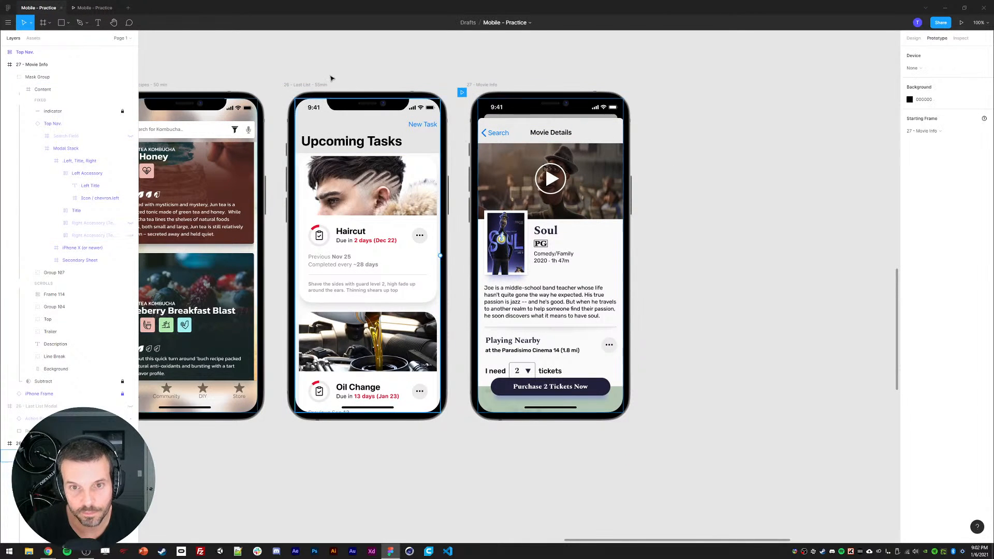
{"action": "left_click", "coordinate": [85, 7]}
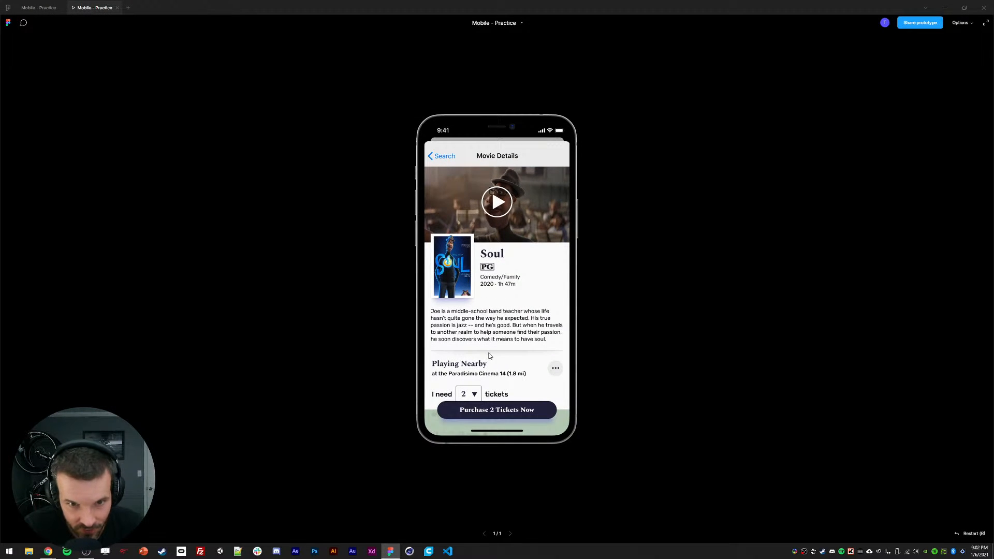
{"action": "left_click_drag", "start_coordinate": [489, 353], "coordinate": [491, 277]}
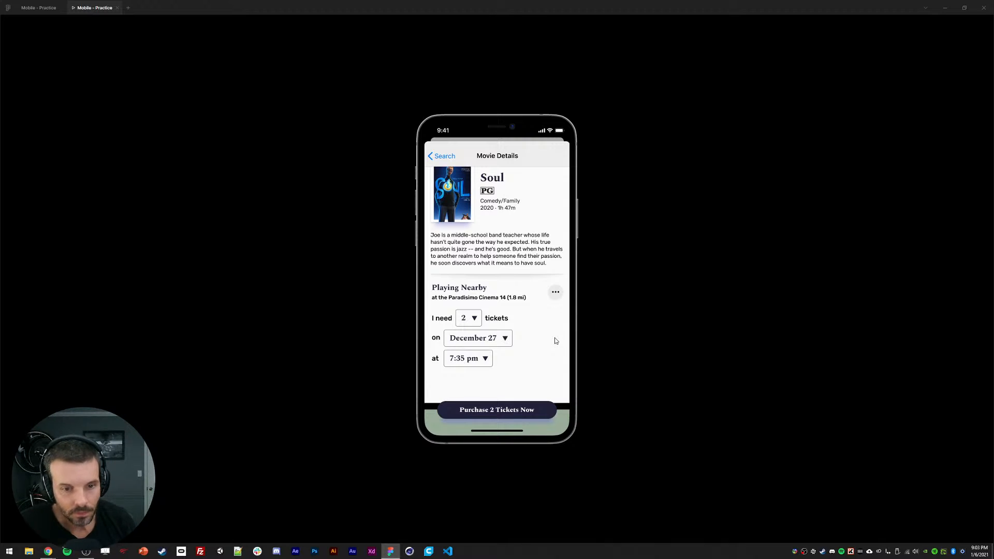
Step: Select the Content frame and nudge it down 10 px
{"action": "left_click", "coordinate": [41, 9]}
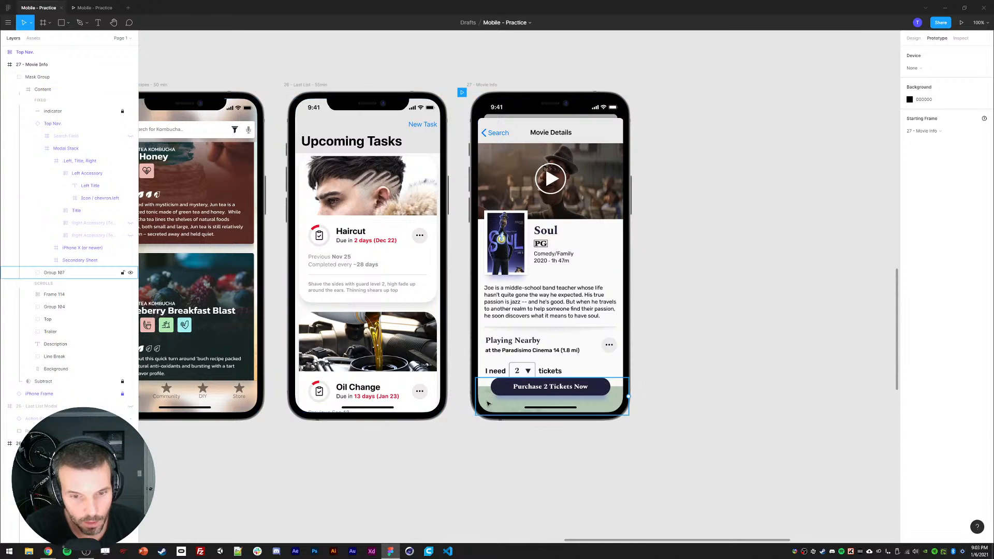
{"action": "left_click", "coordinate": [503, 342]}
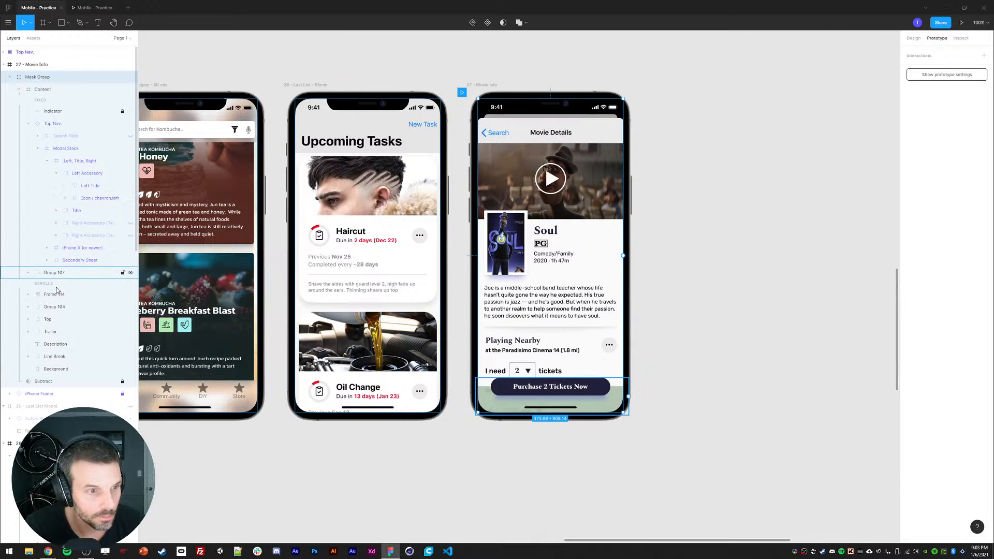
{"action": "left_click", "coordinate": [31, 98]}
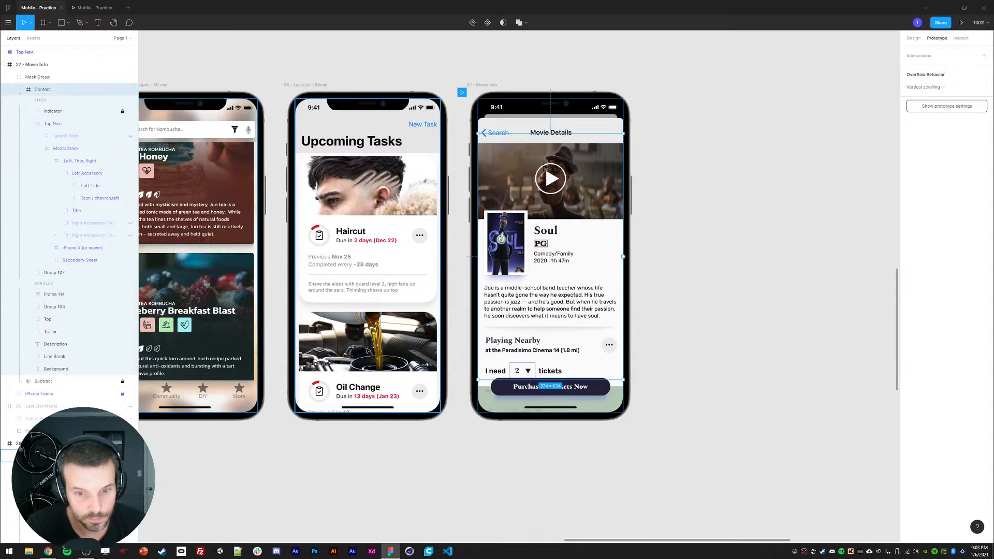
{"action": "left_click_drag", "start_coordinate": [492, 381], "coordinate": [493, 387]}
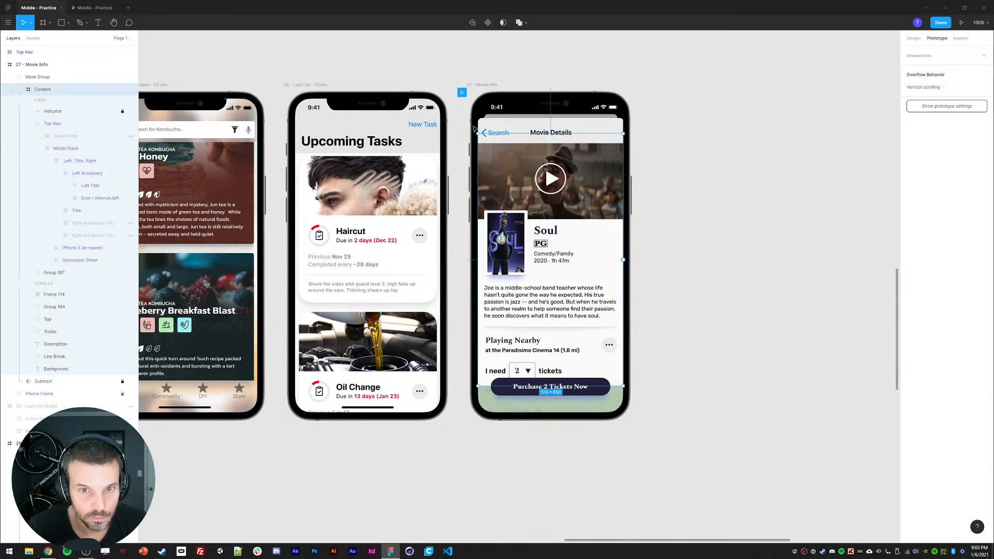
{"action": "mouse_move", "coordinate": [500, 134]}
{"action": "left_mouse_down"}
{"action": "mouse_move", "coordinate": [499, 144]}
{"action": "mouse_move", "coordinate": [499, 133]}
{"action": "left_mouse_up"}
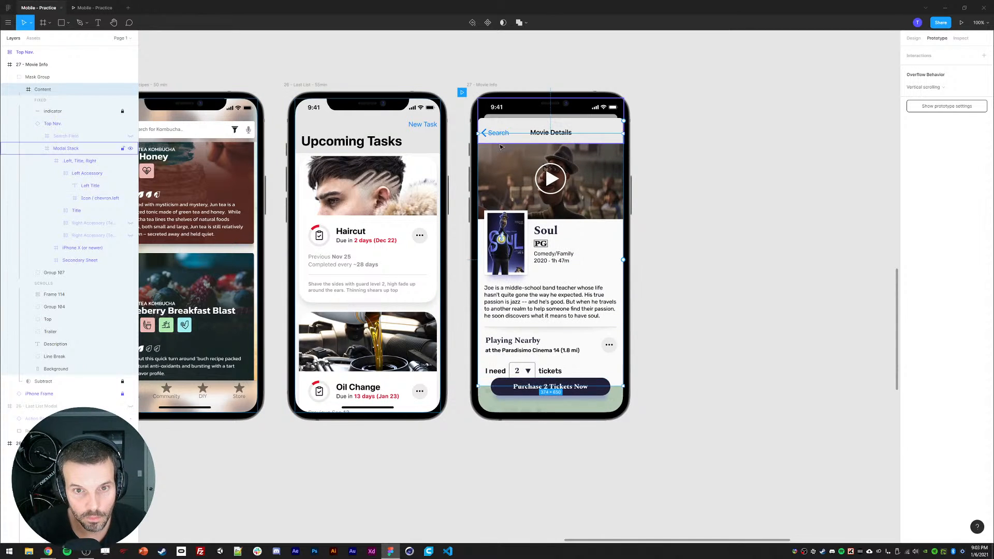
{"action": "left_click", "coordinate": [913, 40]}
{"action": "key", "text": "shift+Down"}
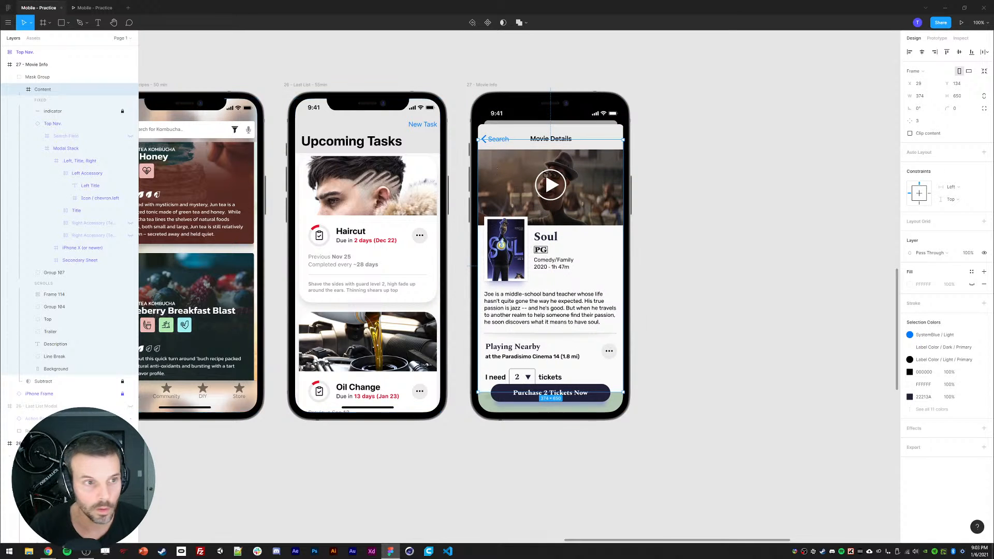
Step: Select the indicator, Top Nav and Group 187 layers and nudge the fixed layers up 10 px
{"action": "left_click", "coordinate": [28, 124]}
{"action": "left_click", "coordinate": [52, 115]}
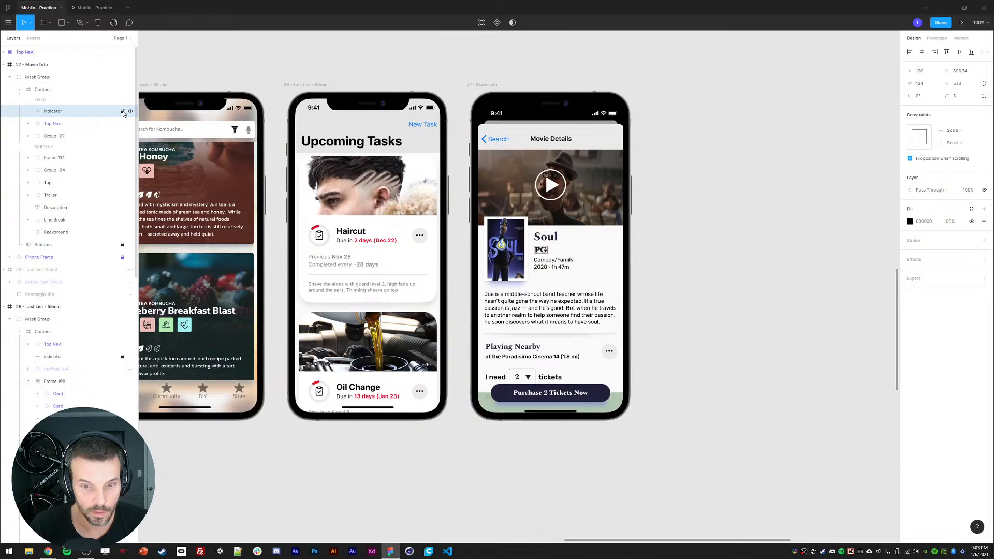
{"action": "left_click", "coordinate": [53, 124]}
{"action": "left_click", "coordinate": [54, 137], "text": "shift"}
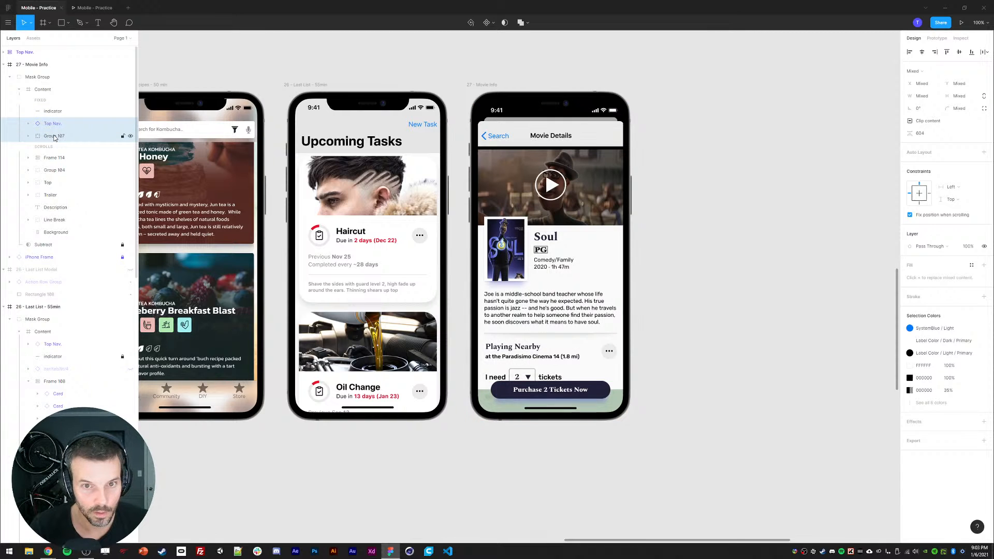
{"action": "key", "text": "shift+Up"}
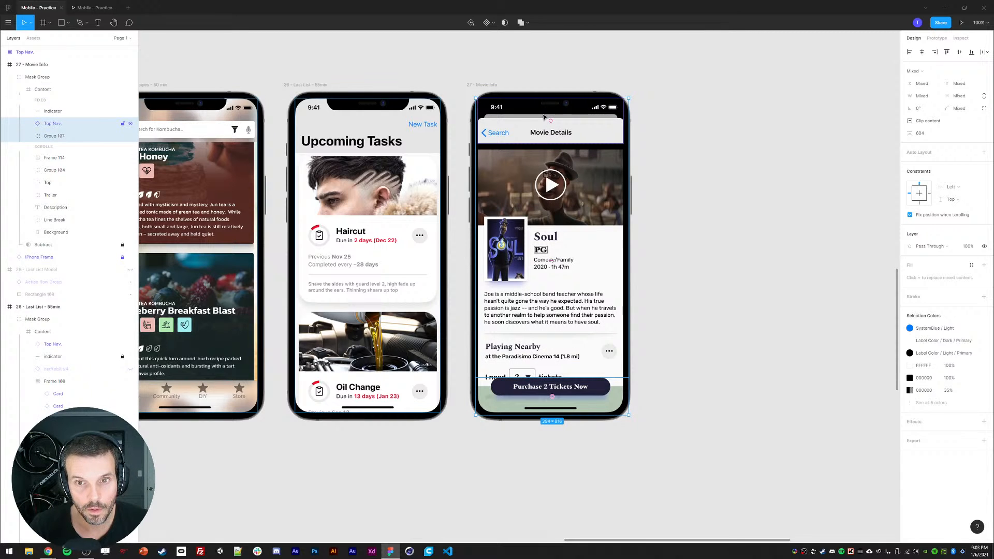
Step: Nudge the Content frame down 3 px, then undo the nudges
{"action": "left_click", "coordinate": [38, 91]}
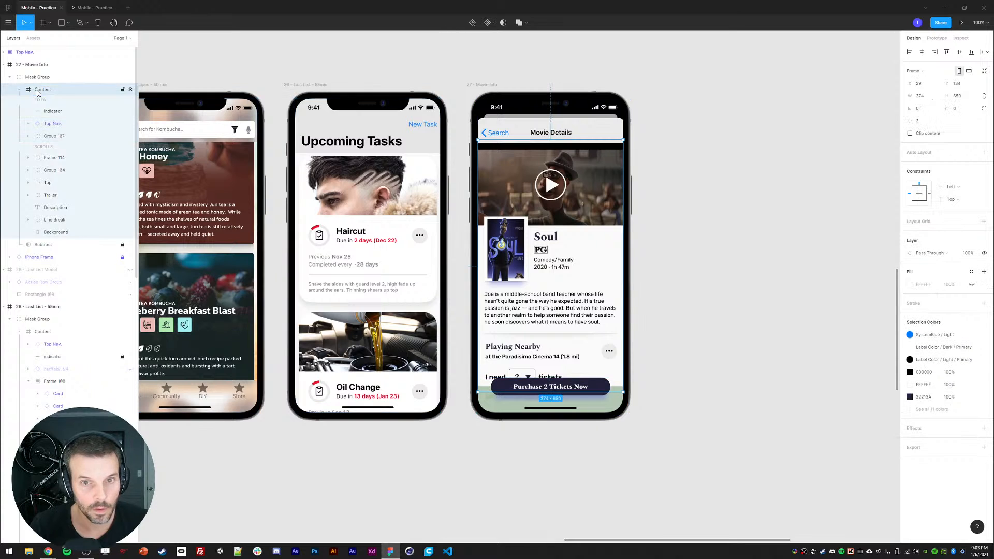
{"action": "key", "text": "Down"}
{"action": "key", "text": "Down"}
{"action": "key", "text": "Down"}
{"action": "key", "text": "Down"}
{"action": "key", "text": "Down"}
{"action": "key", "text": "Down"}
{"action": "key", "text": "Down"}
{"action": "key", "text": "Down"}
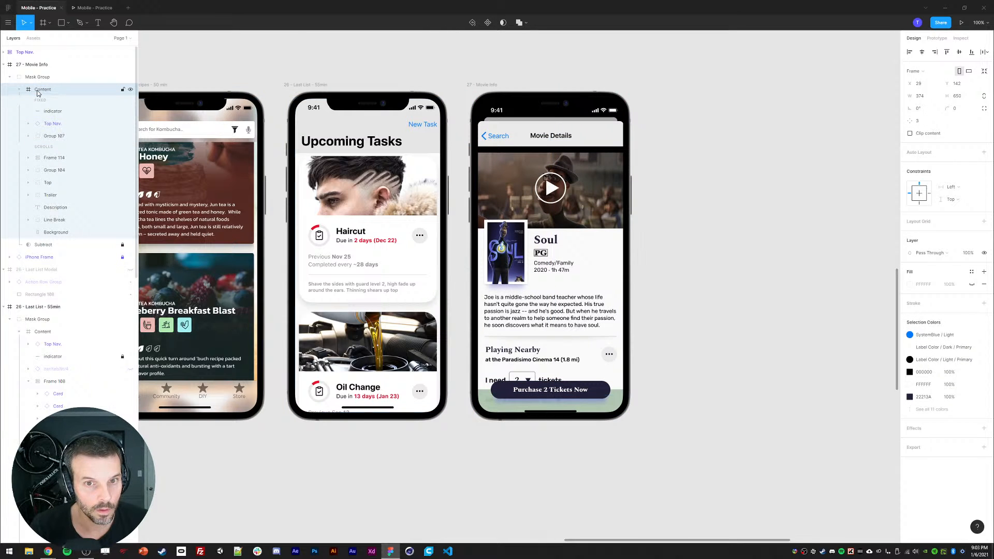
{"action": "left_click_drag", "start_coordinate": [268, 62], "coordinate": [564, 105]}
{"action": "key", "text": "ctrl+z"}
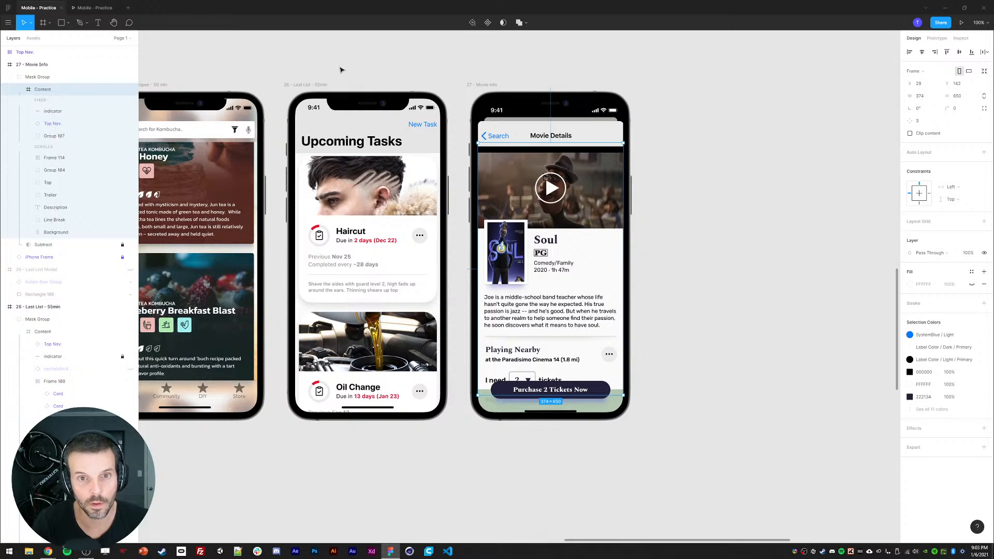
{"action": "key", "text": "ctrl+z"}
{"action": "left_click_drag", "start_coordinate": [256, 65], "coordinate": [558, 107]}
{"action": "key", "text": "ctrl+z"}
Step: Select the scrolling layers from Frame 114 to Background and test scrolling in the prototype preview again
{"action": "double_click", "coordinate": [516, 177]}
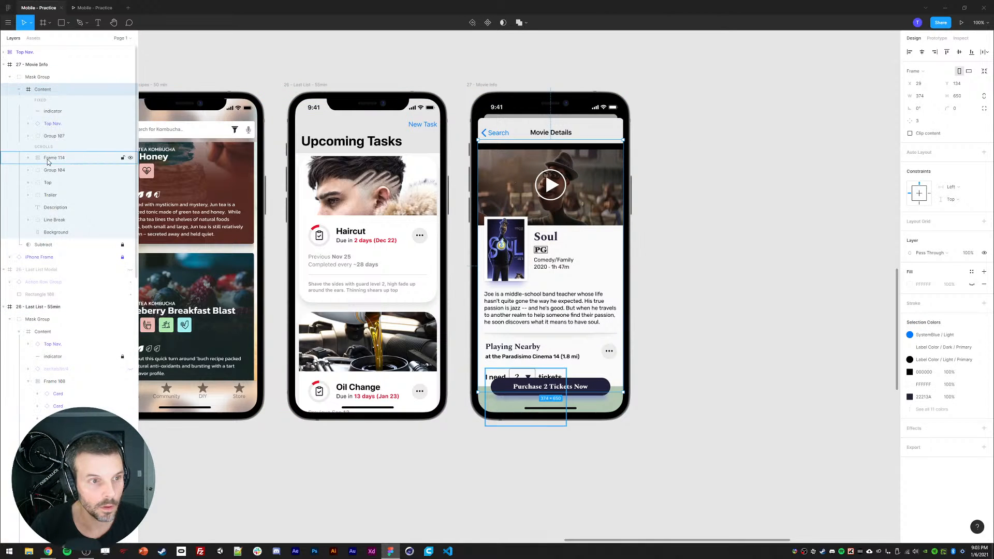
{"action": "left_click", "coordinate": [47, 158]}
{"action": "left_click", "coordinate": [56, 232], "text": "shift"}
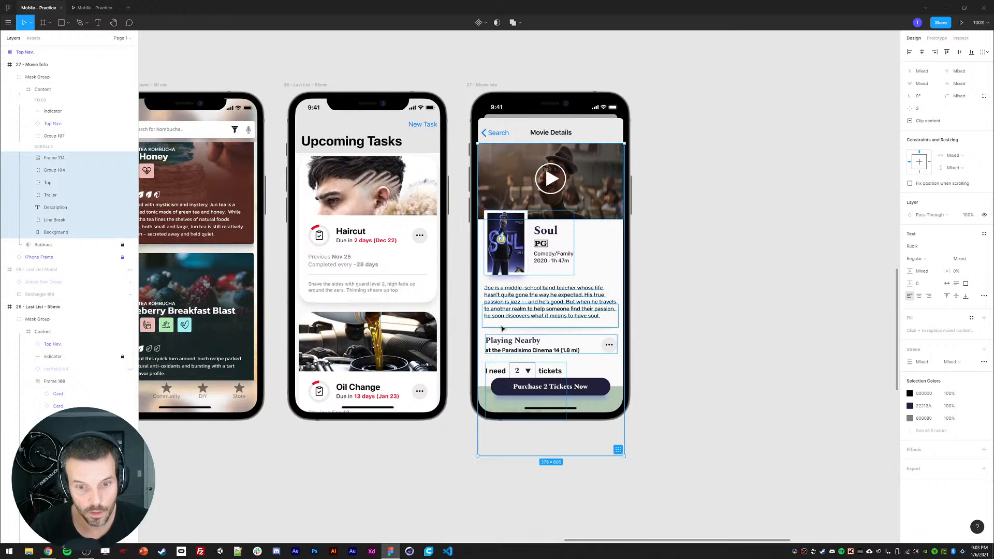
{"action": "left_click", "coordinate": [93, 7]}
{"action": "scroll", "coordinate": [469, 243], "scroll_direction": "up", "scroll_amount": 3}
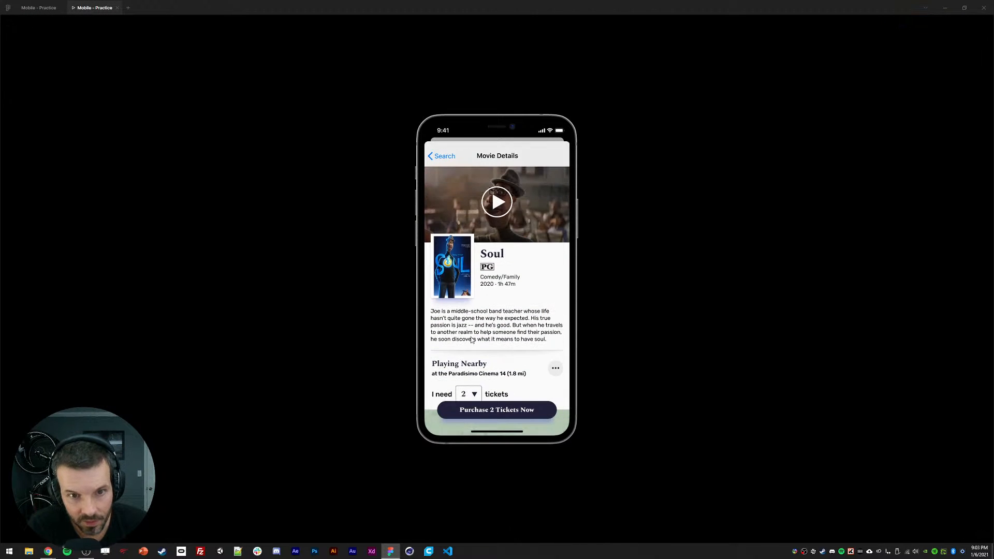
{"action": "scroll", "coordinate": [467, 321], "scroll_direction": "down", "scroll_amount": 3}
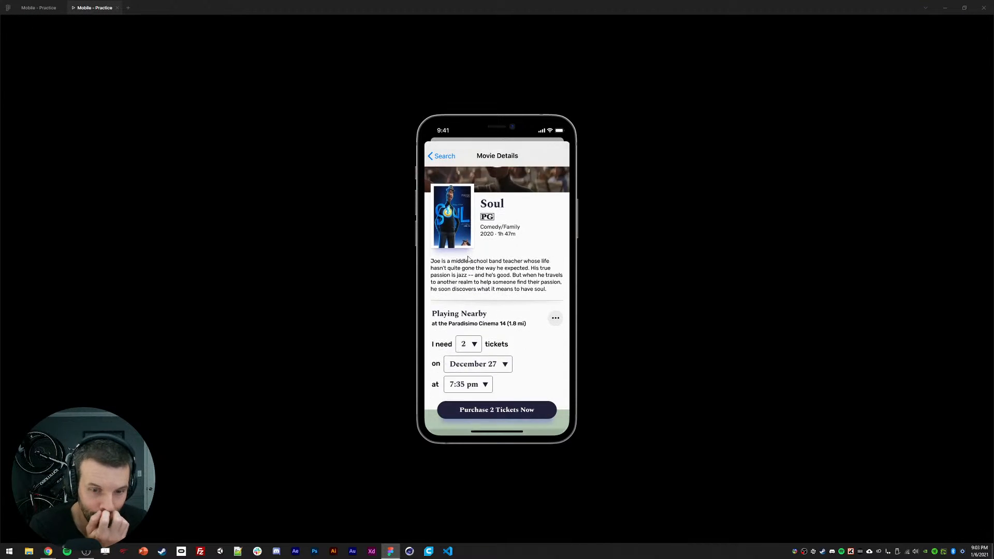
{"action": "scroll", "coordinate": [469, 306], "scroll_direction": "up", "scroll_amount": 3}
{"action": "scroll", "coordinate": [471, 290], "scroll_direction": "down", "scroll_amount": 3}
{"action": "scroll", "coordinate": [475, 269], "scroll_direction": "up", "scroll_amount": 3}
{"action": "scroll", "coordinate": [475, 269], "scroll_direction": "down", "scroll_amount": 2}
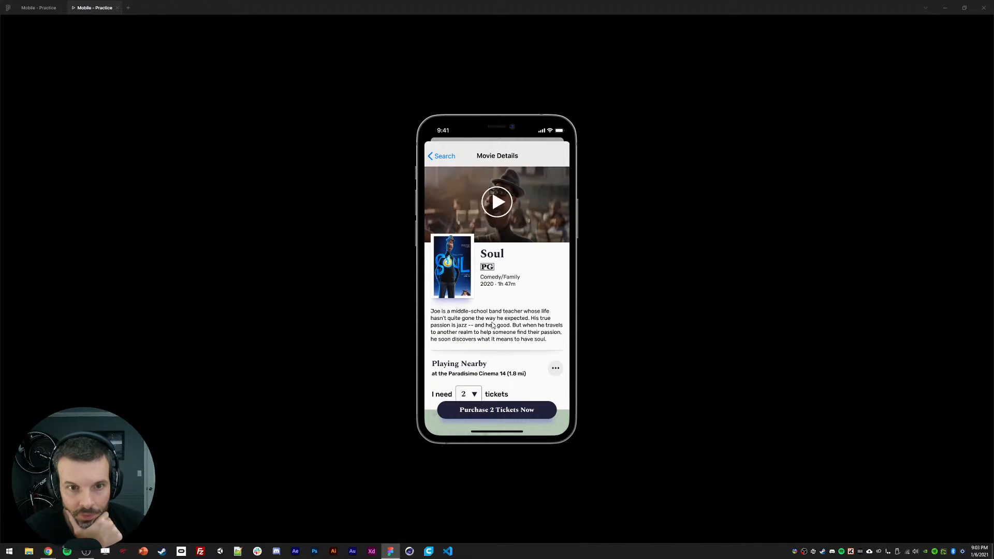
Step: Scroll the prototype preview up and down to check the fixed navigation and purchase bar behaviour
{"action": "scroll", "coordinate": [492, 325], "scroll_direction": "down", "scroll_amount": 2}
{"action": "scroll", "coordinate": [492, 325], "scroll_direction": "up", "scroll_amount": 4}
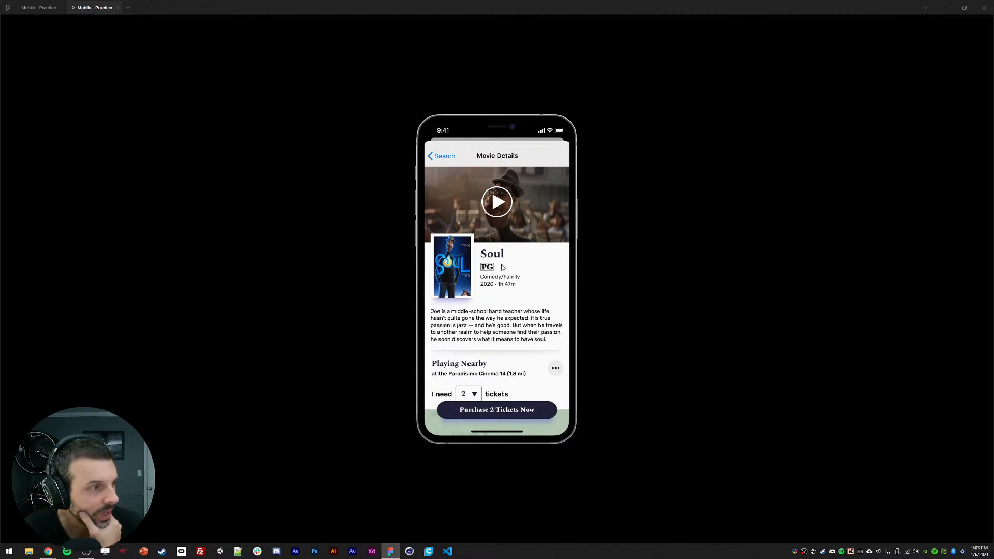
{"action": "scroll", "coordinate": [499, 299], "scroll_direction": "down", "scroll_amount": 1}
{"action": "scroll", "coordinate": [495, 305], "scroll_direction": "up", "scroll_amount": 1}
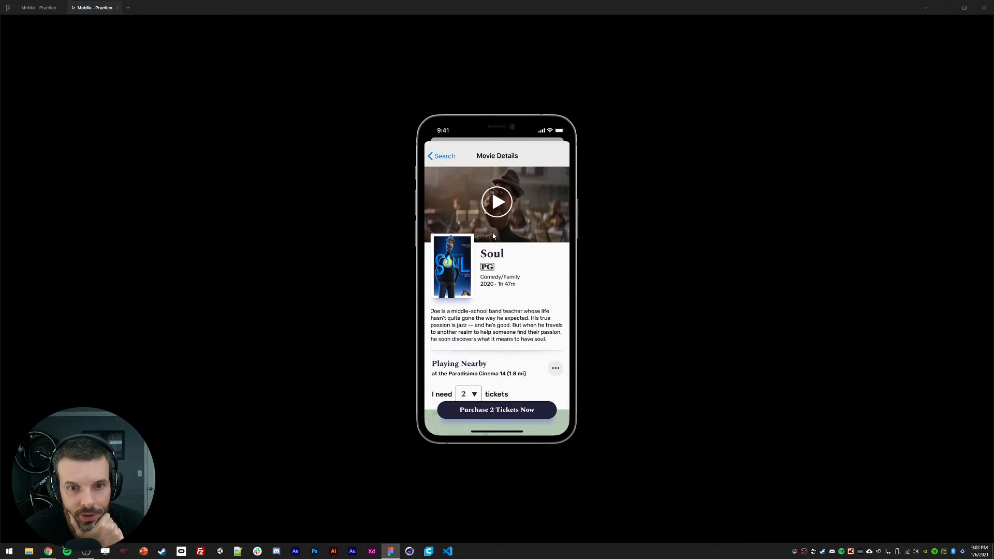
{"action": "scroll", "coordinate": [496, 290], "scroll_direction": "down", "scroll_amount": 3}
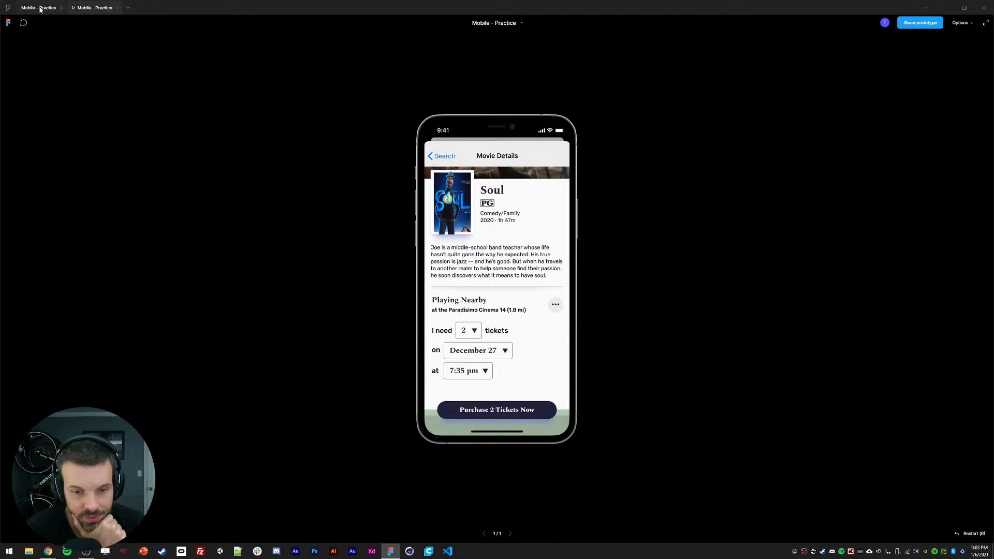
{"action": "scroll", "coordinate": [458, 251], "scroll_direction": "up", "scroll_amount": 3}
{"action": "scroll", "coordinate": [458, 251], "scroll_direction": "down", "scroll_amount": 3}
{"action": "scroll", "coordinate": [457, 251], "scroll_direction": "up", "scroll_amount": 2}
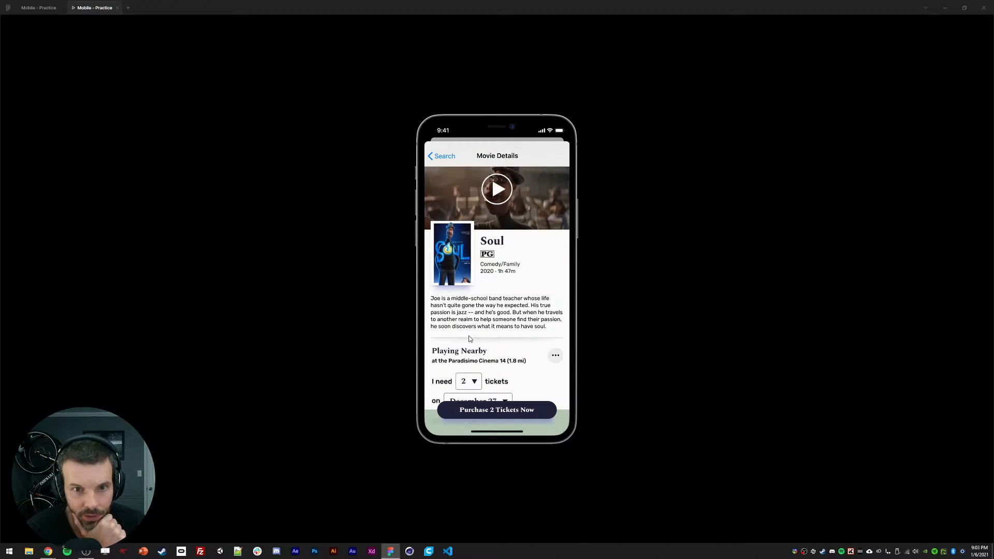
{"action": "scroll", "coordinate": [457, 251], "scroll_direction": "down", "scroll_amount": 2}
{"action": "scroll", "coordinate": [457, 251], "scroll_direction": "up", "scroll_amount": 2}
{"action": "scroll", "coordinate": [458, 251], "scroll_direction": "down", "scroll_amount": 2}
{"action": "left_click", "coordinate": [39, 7]}
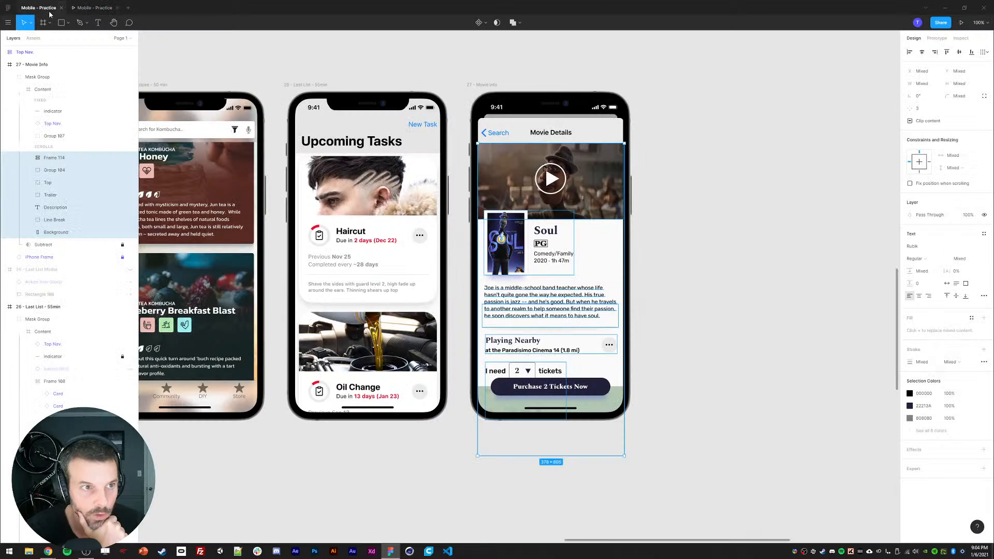
Step: Select the scrolling layers from Frame 114 to Line Break and move them up to expose space below
{"action": "left_click", "coordinate": [674, 281]}
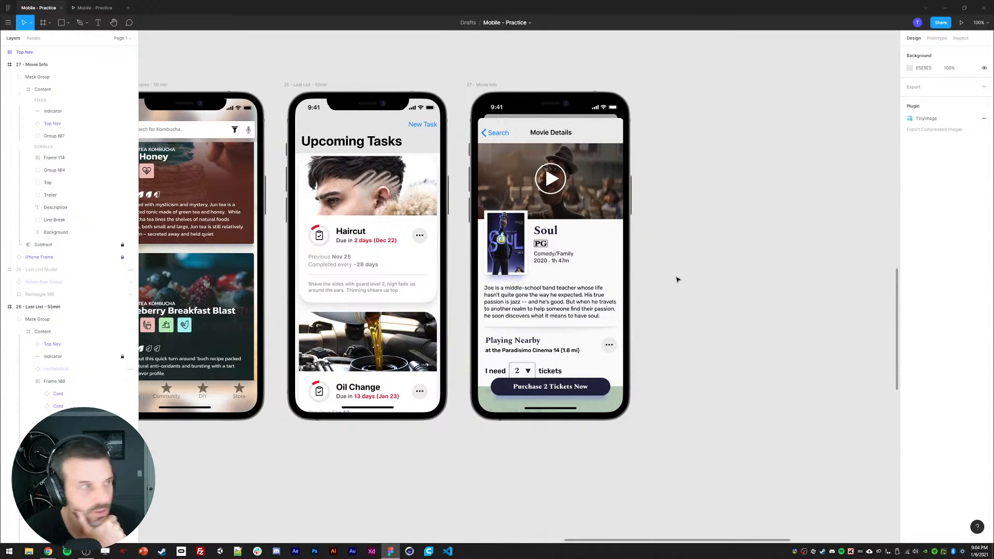
{"action": "double_click", "coordinate": [511, 283]}
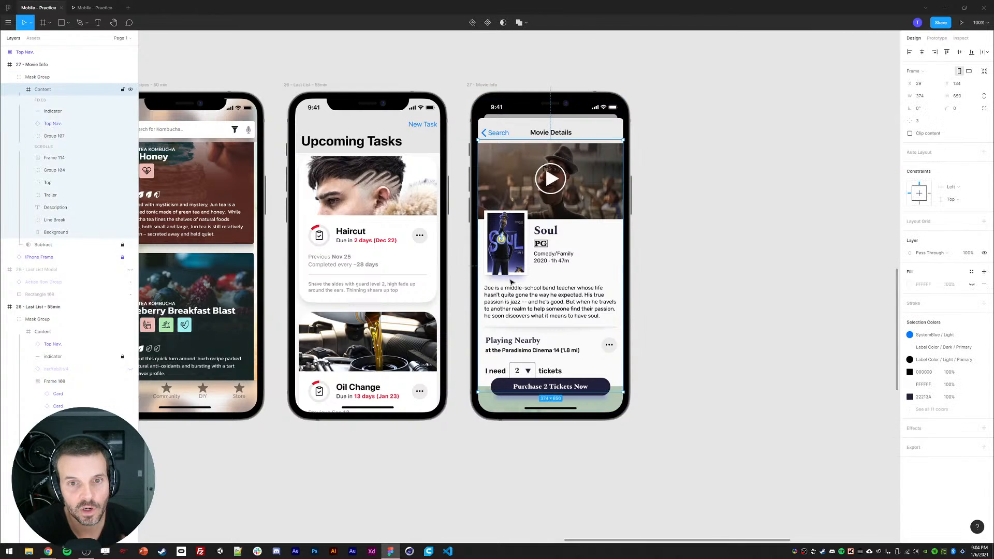
{"action": "left_click", "coordinate": [43, 157]}
{"action": "left_click", "coordinate": [54, 220], "text": "shift"}
{"action": "left_click_drag", "start_coordinate": [522, 297], "coordinate": [499, 209]}
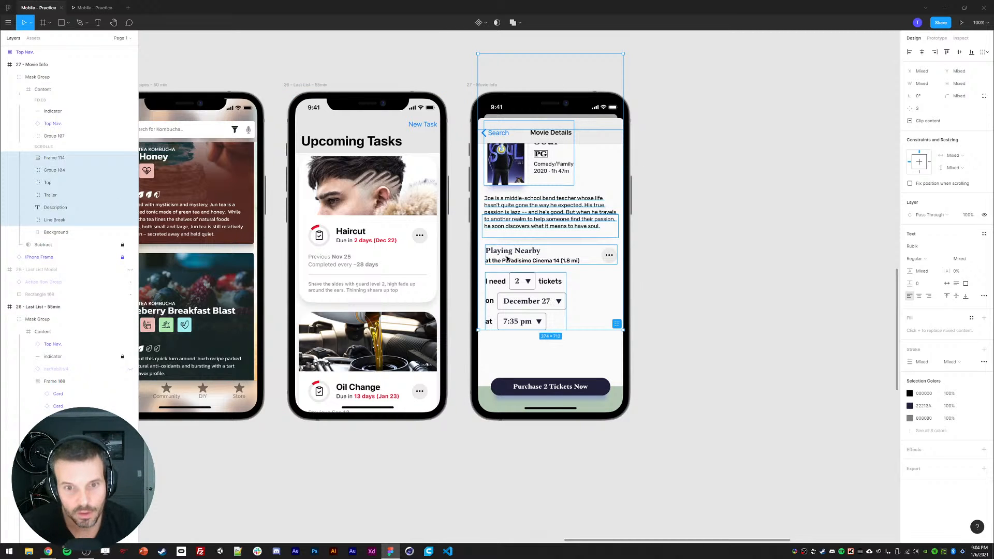
{"action": "left_click_drag", "start_coordinate": [507, 258], "coordinate": [508, 245]}
{"action": "left_click", "coordinate": [687, 278]}
Step: Duplicate the Playing Nearby heading and move the copy below the showtime section
{"action": "double_click", "coordinate": [538, 226]}
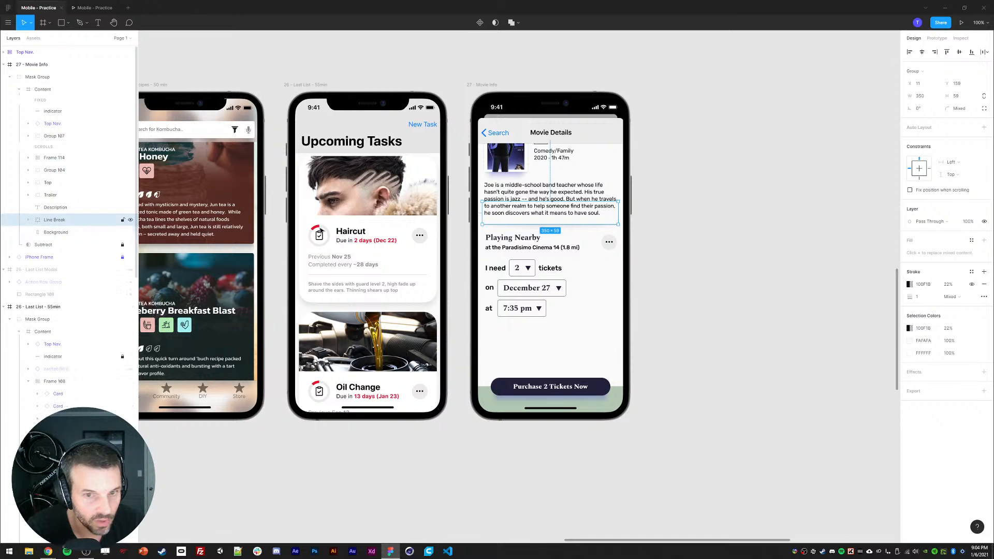
{"action": "left_click", "coordinate": [500, 241], "text": "shift"}
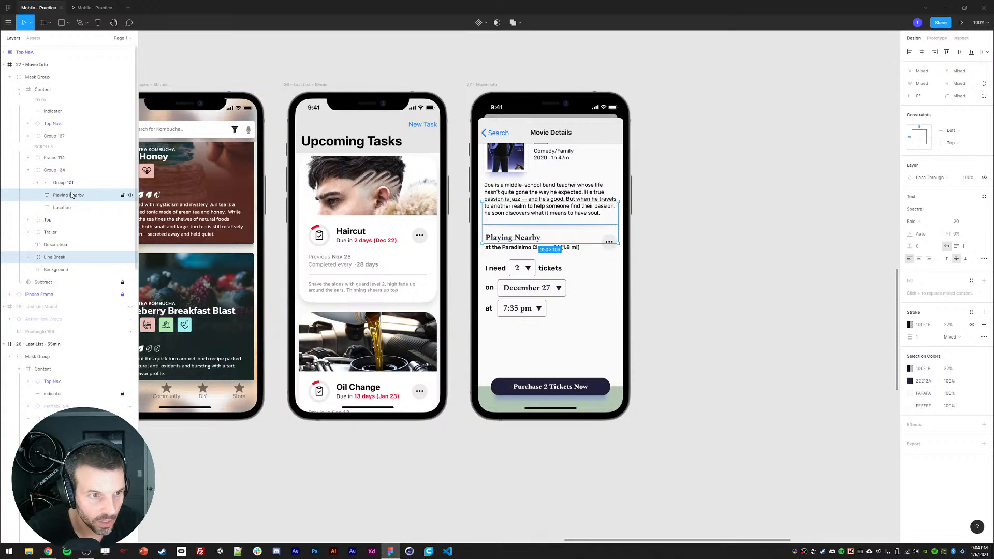
{"action": "key", "text": "ctrl+d"}
{"action": "left_click_drag", "start_coordinate": [56, 270], "coordinate": [48, 291]}
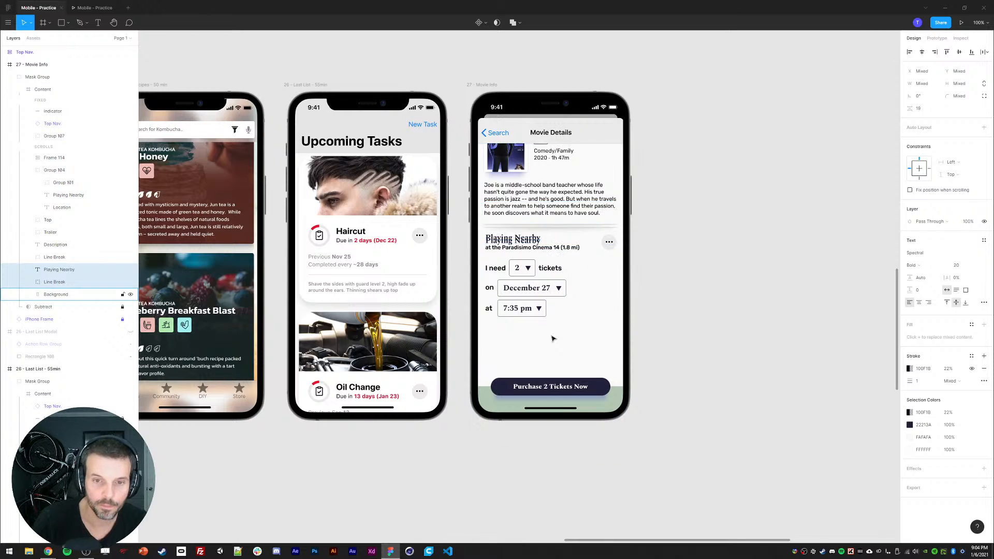
{"action": "key", "text": "shift+Down"}
{"action": "key", "text": "shift+Down"}
{"action": "key", "text": "shift+Down"}
{"action": "key", "text": "shift+Down"}
{"action": "key", "text": "shift+Down"}
{"action": "key", "text": "shift+Down"}
{"action": "key", "text": "shift+Down"}
{"action": "key", "text": "shift+Down"}
{"action": "key", "text": "shift+Down"}
{"action": "key", "text": "shift+Down"}
{"action": "key", "text": "shift+Down"}
{"action": "key", "text": "shift+Down"}
{"action": "key", "text": "shift+Down"}
{"action": "key", "text": "shift+Down"}
{"action": "key", "text": "shift+Down"}
{"action": "key", "text": "shift+Down"}
{"action": "key", "text": "shift+Down"}
{"action": "key", "text": "shift+Down"}
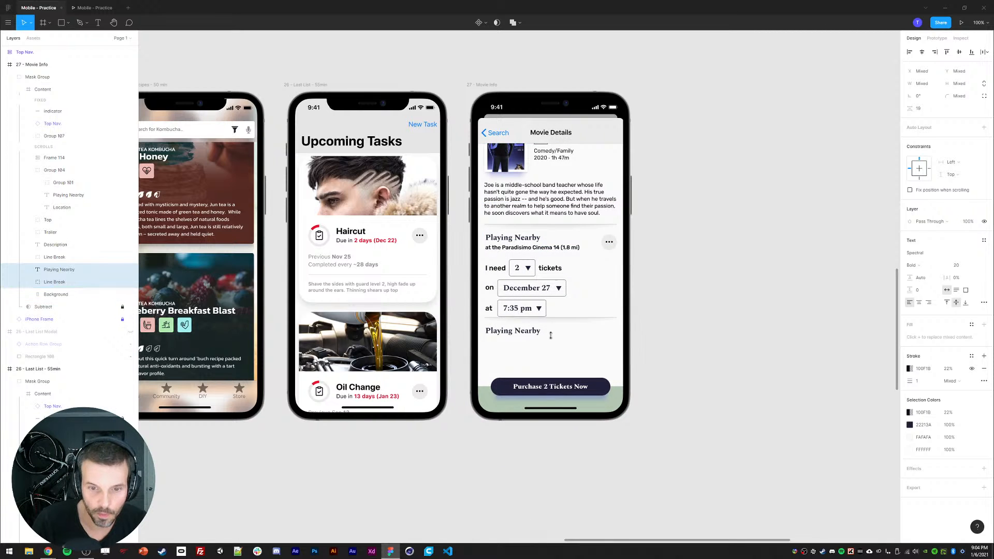
{"action": "key", "text": "shift+Down"}
{"action": "key", "text": "shift+Down"}
{"action": "key", "text": "shift+Down"}
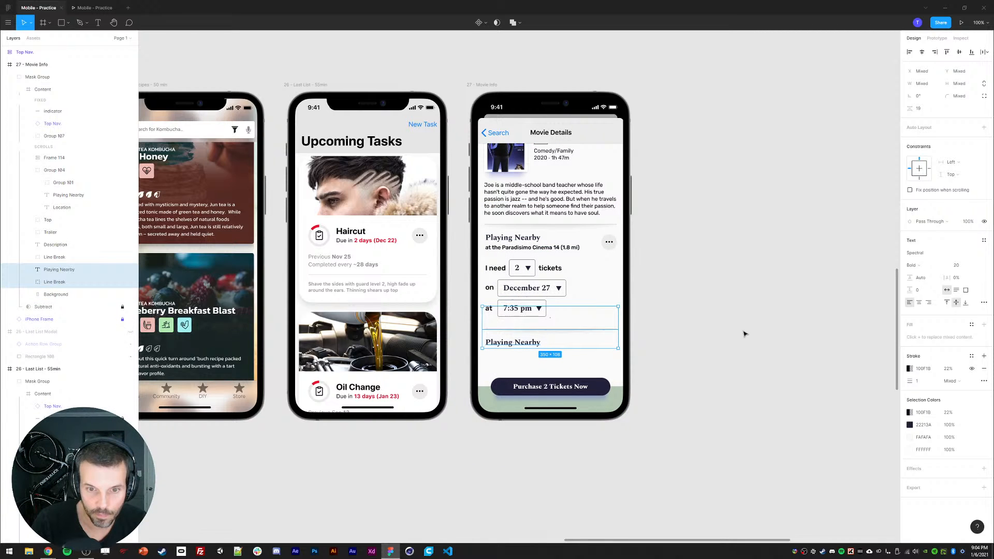
{"action": "key", "text": "shift+Up"}
{"action": "left_click", "coordinate": [738, 328]}
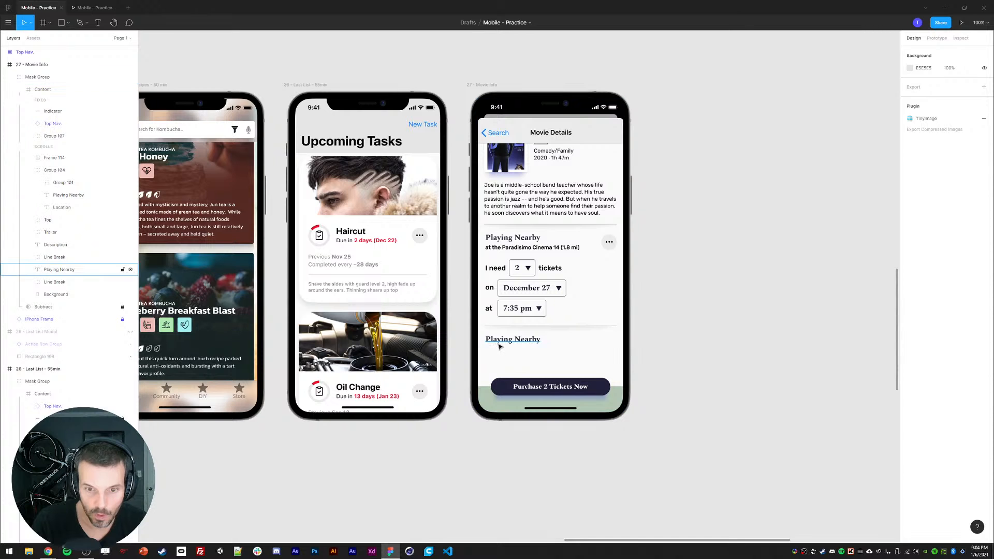
Step: Change the duplicated heading's text to Cast
{"action": "double_click", "coordinate": [500, 342]}
{"action": "type", "text": "Cast"}
{"action": "key", "text": "Escape"}
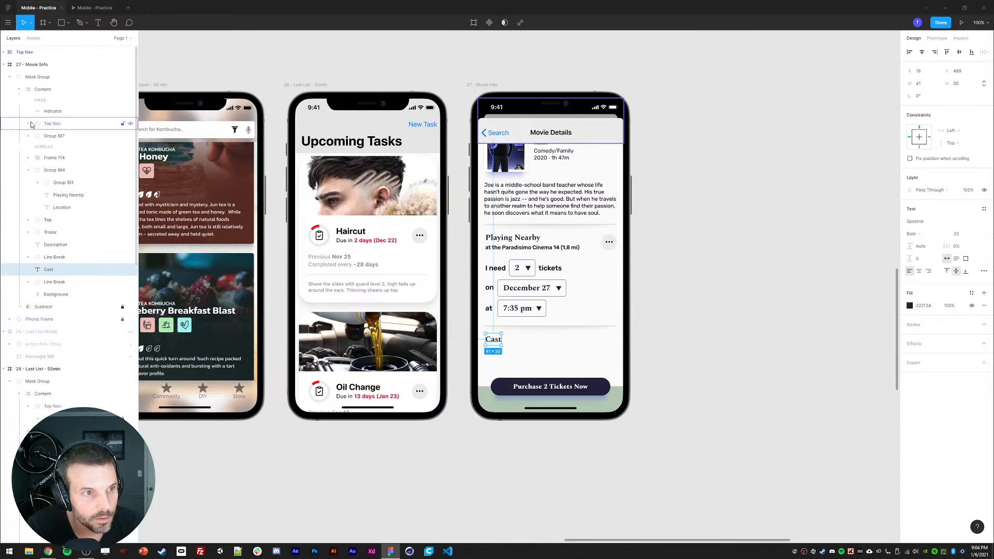
Step: Select the scrolling layers from Frame 114 to the lower Line Break and nudge them up 30 px
{"action": "left_click", "coordinate": [54, 157]}
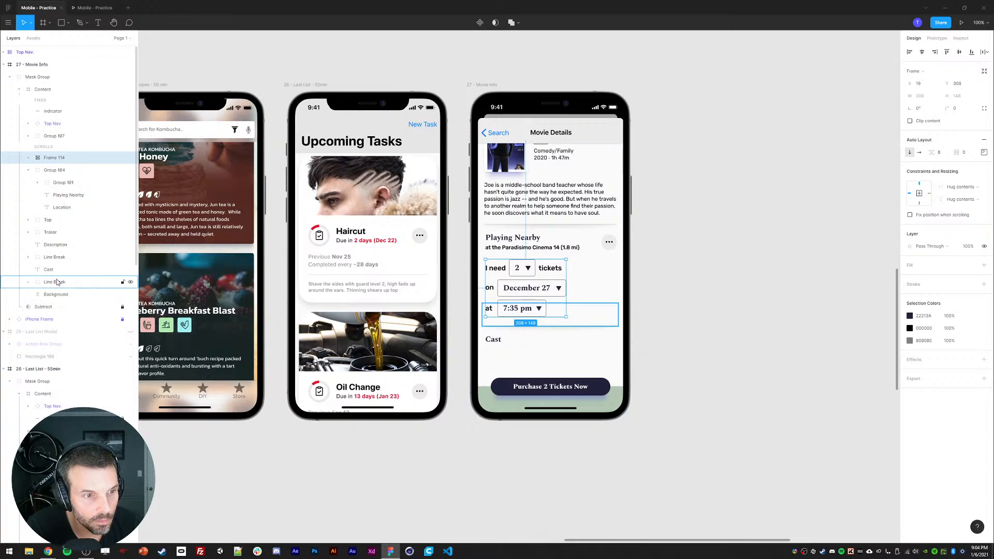
{"action": "left_click", "coordinate": [59, 282], "text": "shift"}
{"action": "key", "text": "shift+Up"}
{"action": "key", "text": "shift+Up"}
{"action": "key", "text": "shift+Up"}
{"action": "key", "text": "shift+Up"}
{"action": "key", "text": "shift+Up"}
{"action": "key", "text": "shift+Up"}
{"action": "key", "text": "shift+Up"}
{"action": "key", "text": "shift+Up"}
{"action": "key", "text": "shift+Up"}
{"action": "key", "text": "shift+Up"}
{"action": "key", "text": "shift+Up"}
{"action": "key", "text": "shift+Up"}
{"action": "key", "text": "shift+Up"}
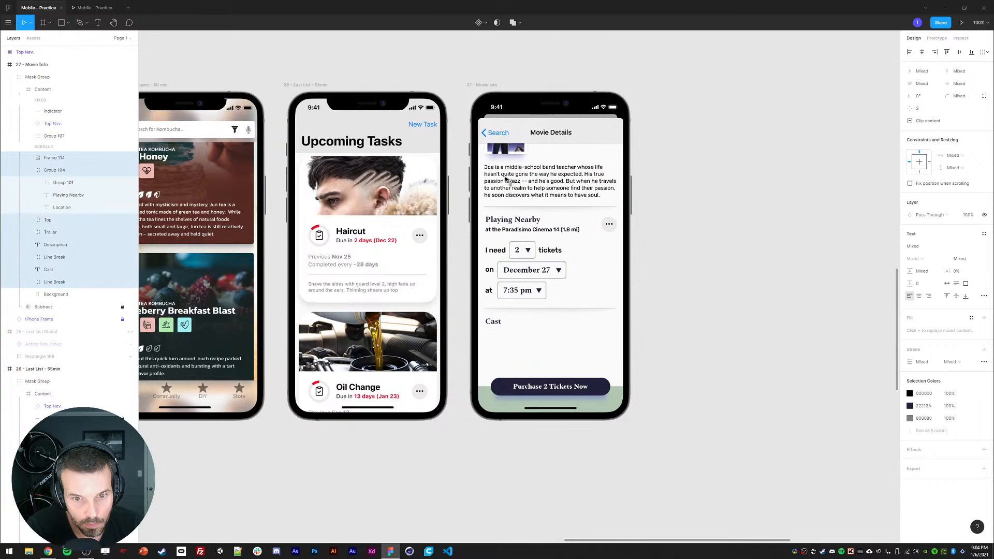
{"action": "left_click", "coordinate": [367, 437]}
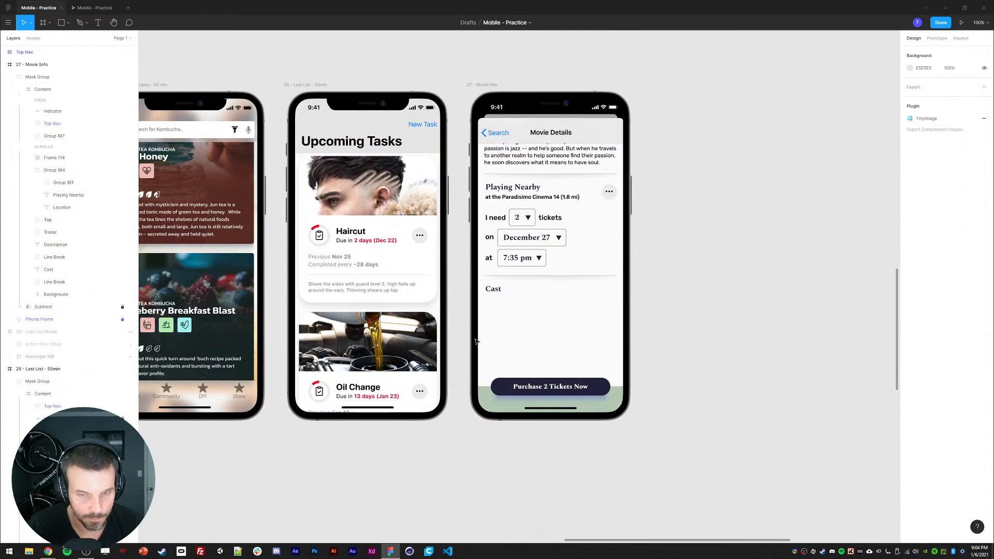
Step: Draw a card rectangle about 89 × 141 under Cast with corner radius 3, no fill and a stroke
{"action": "key", "text": "r"}
{"action": "left_click_drag", "start_coordinate": [486, 298], "coordinate": [524, 352]}
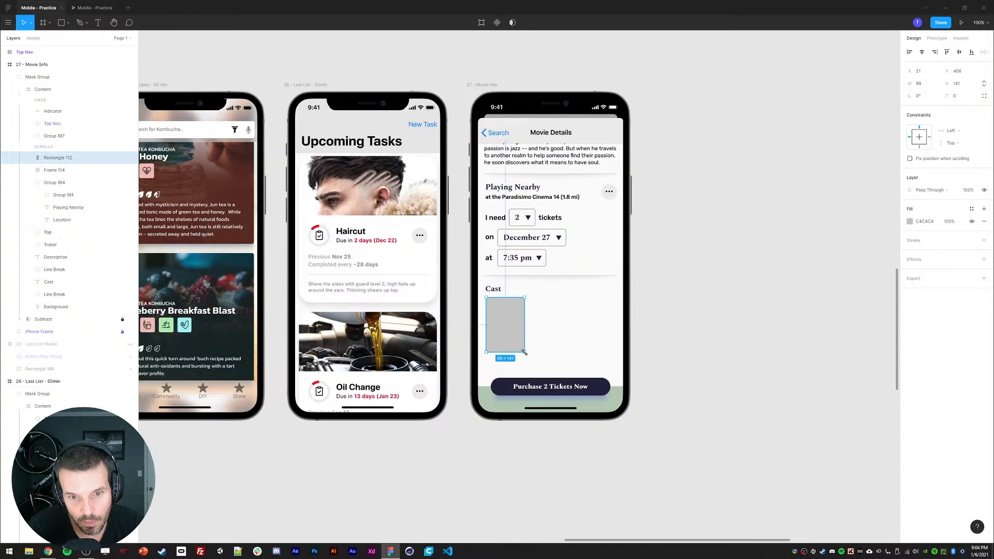
{"action": "left_click", "coordinate": [956, 97]}
{"action": "left_click", "coordinate": [984, 221]}
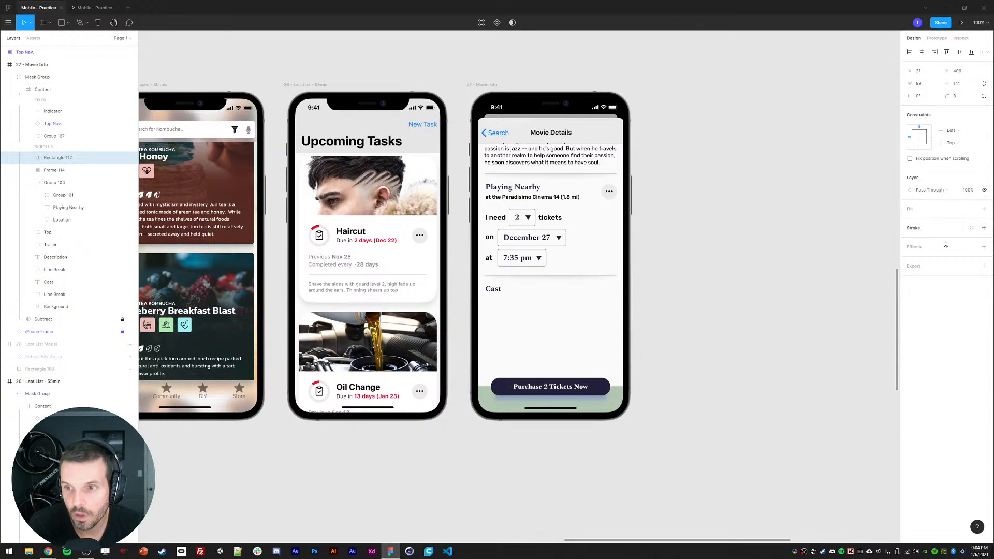
{"action": "left_click", "coordinate": [984, 228]}
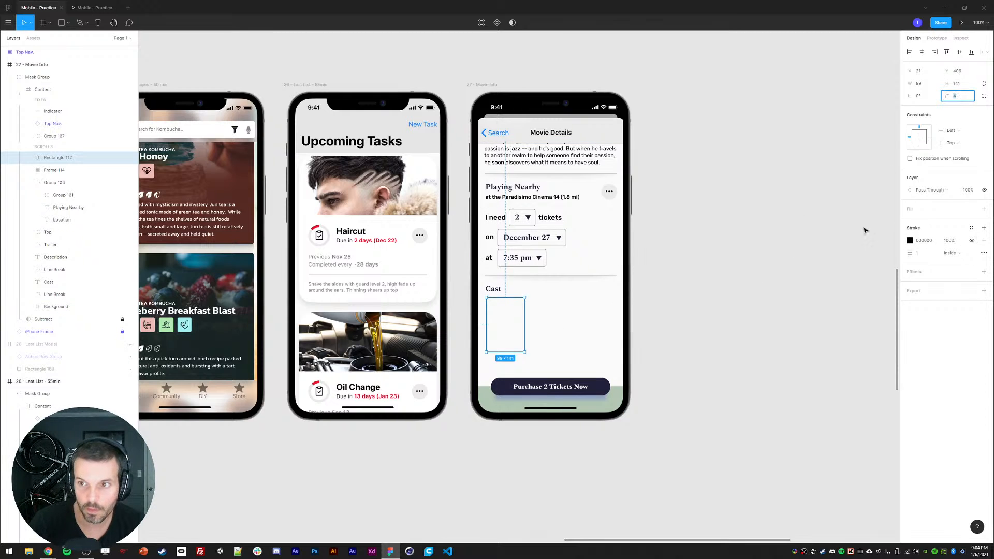
{"action": "left_click", "coordinate": [418, 456]}
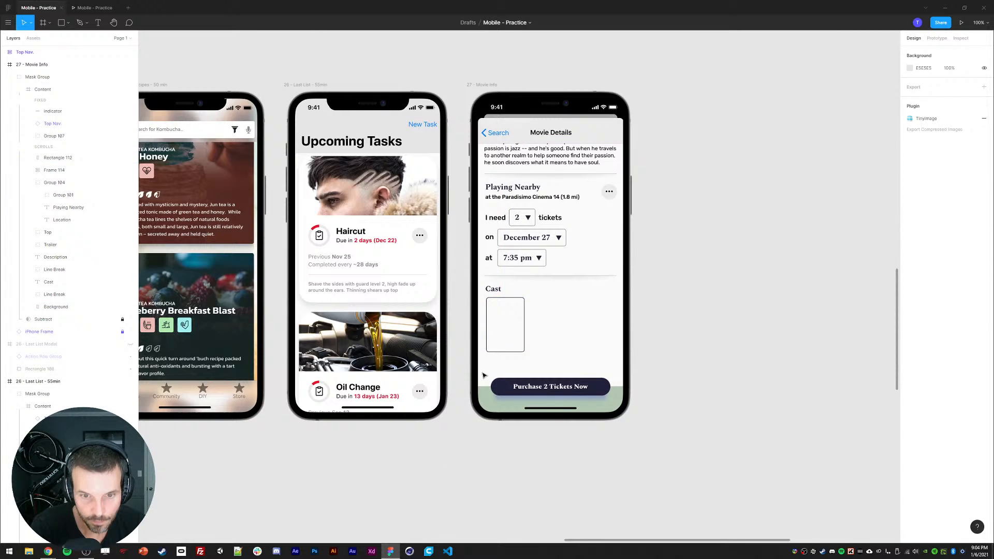
Step: Duplicate the card rectangle and resize the copy to about 70 px tall at the card's top
{"action": "left_click", "coordinate": [503, 352]}
{"action": "key", "text": "ctrl+d"}
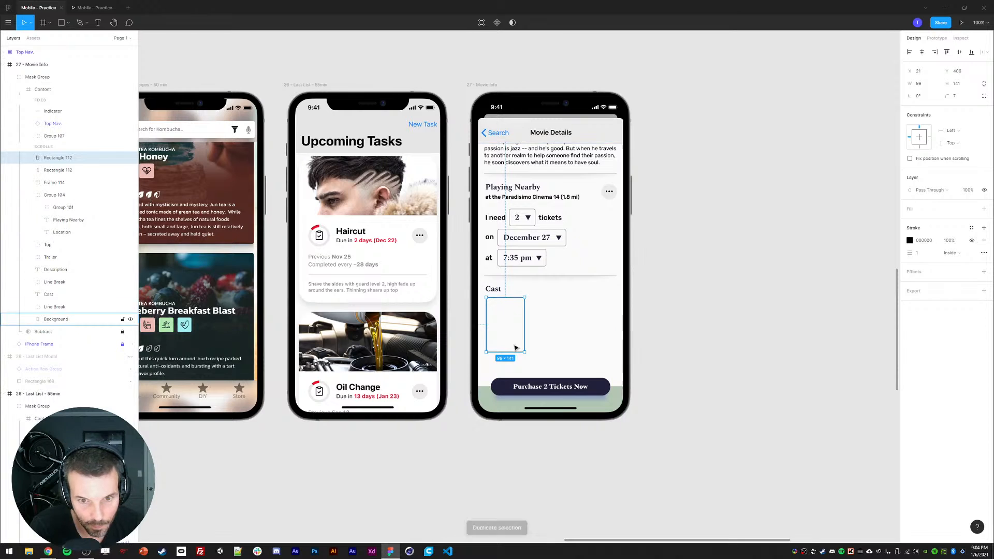
{"action": "left_click_drag", "start_coordinate": [505, 352], "coordinate": [505, 325]}
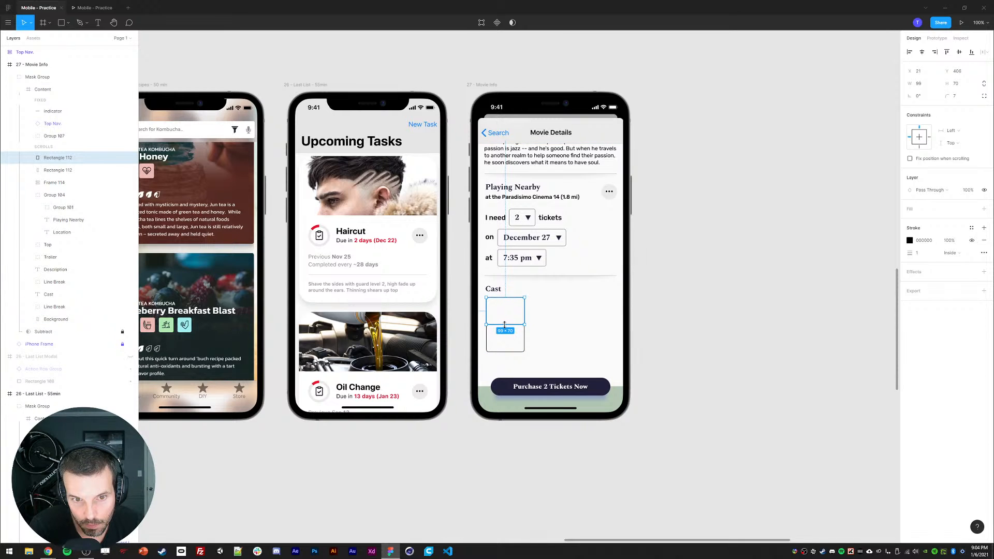
Step: Add an Actor Name text label in the lower part of the card
{"action": "left_click", "coordinate": [49, 170], "text": "shift"}
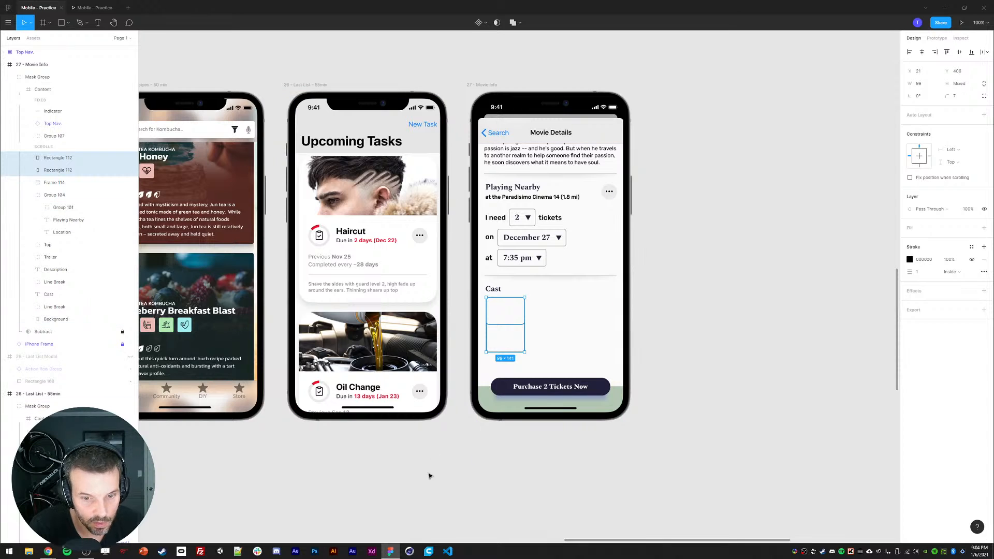
{"action": "key", "text": "t"}
{"action": "left_click", "coordinate": [498, 335]}
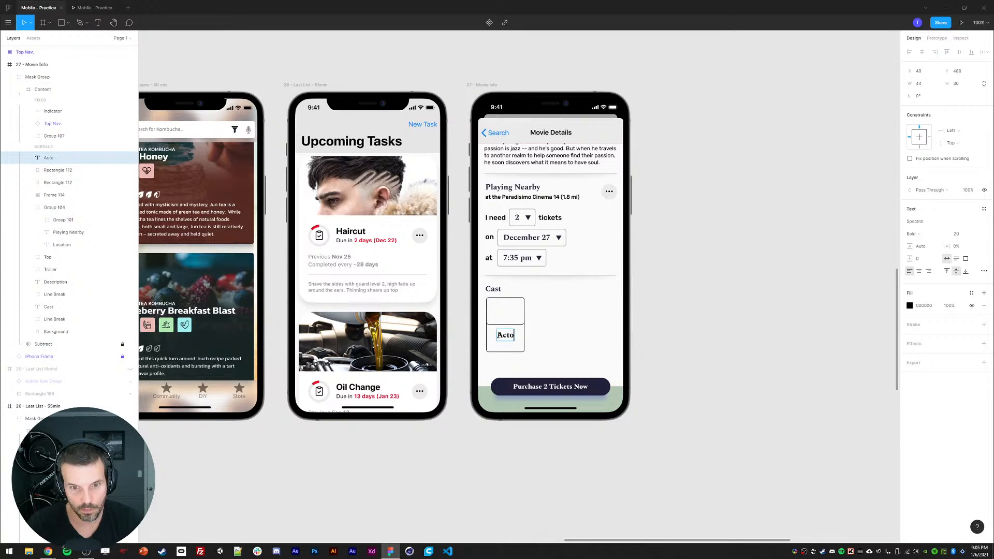
{"action": "key", "text": "Escape"}
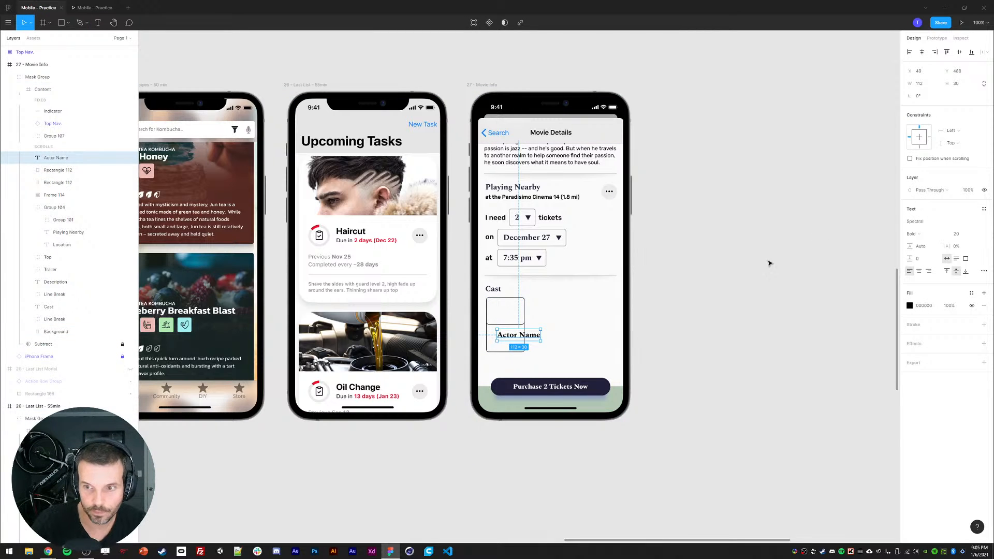
Step: Set the Actor Name label to Medium weight, 16, and position it inside the card's lower section
{"action": "left_click", "coordinate": [912, 233]}
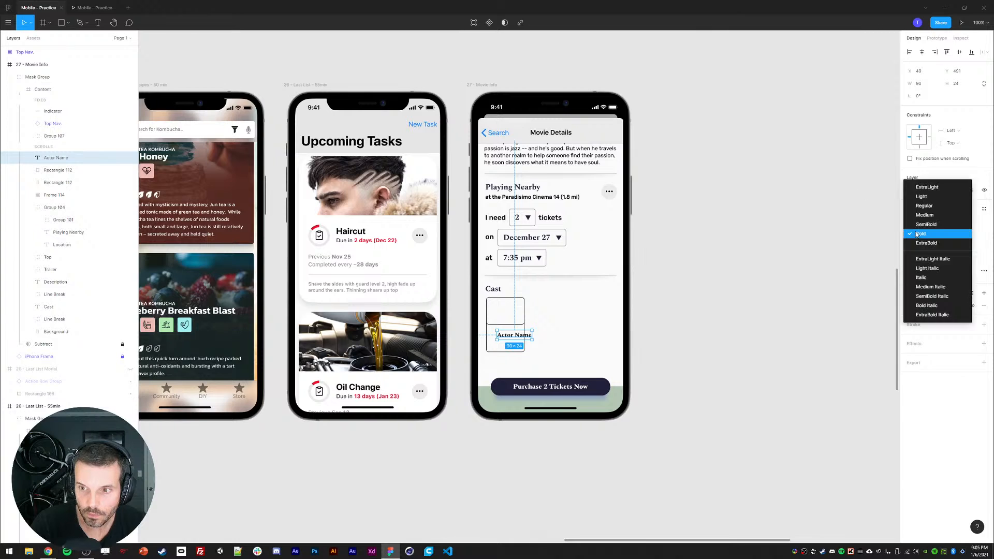
{"action": "left_click", "coordinate": [925, 215]}
{"action": "left_click_drag", "start_coordinate": [512, 341], "coordinate": [498, 333]}
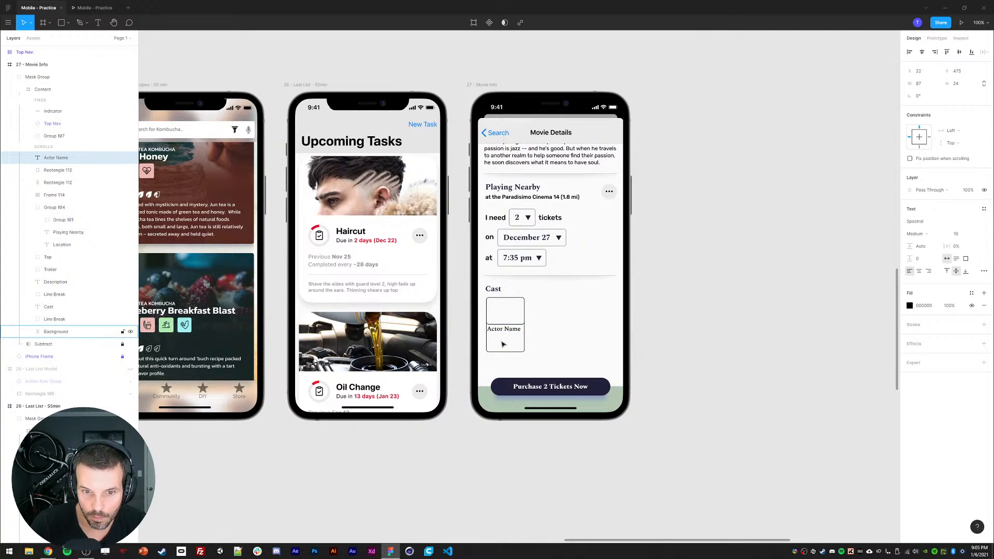
{"action": "key", "text": "shift+Right"}
{"action": "key", "text": "shift+Down"}
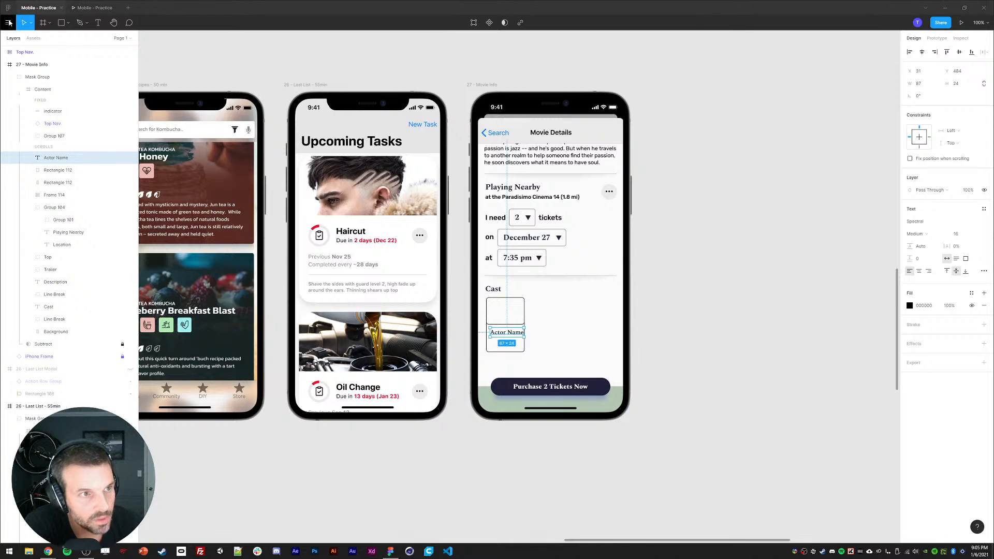
Step: Open the Object menu to group the selected card elements
{"action": "left_click", "coordinate": [8, 22]}
{"action": "mouse_move", "coordinate": [19, 64]}
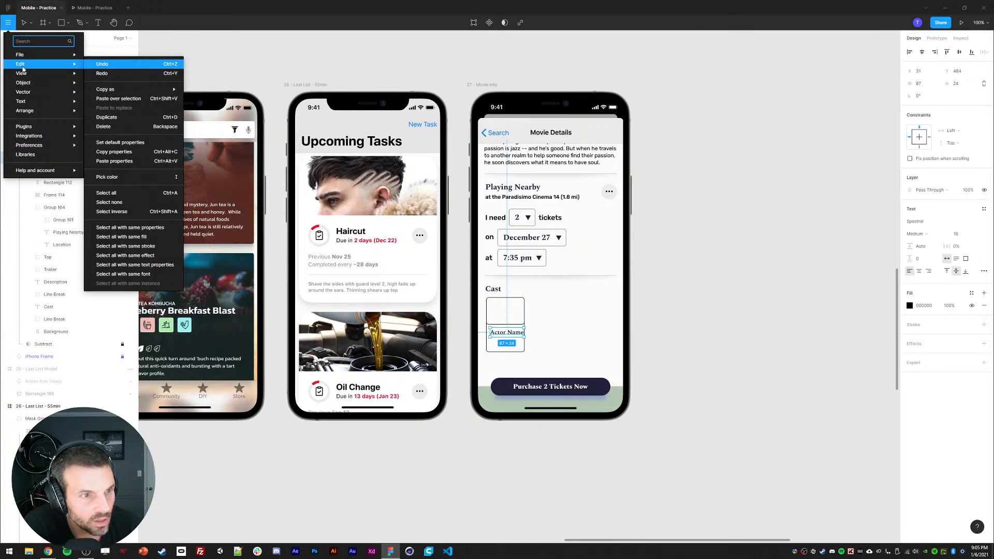
{"action": "mouse_move", "coordinate": [22, 83]}
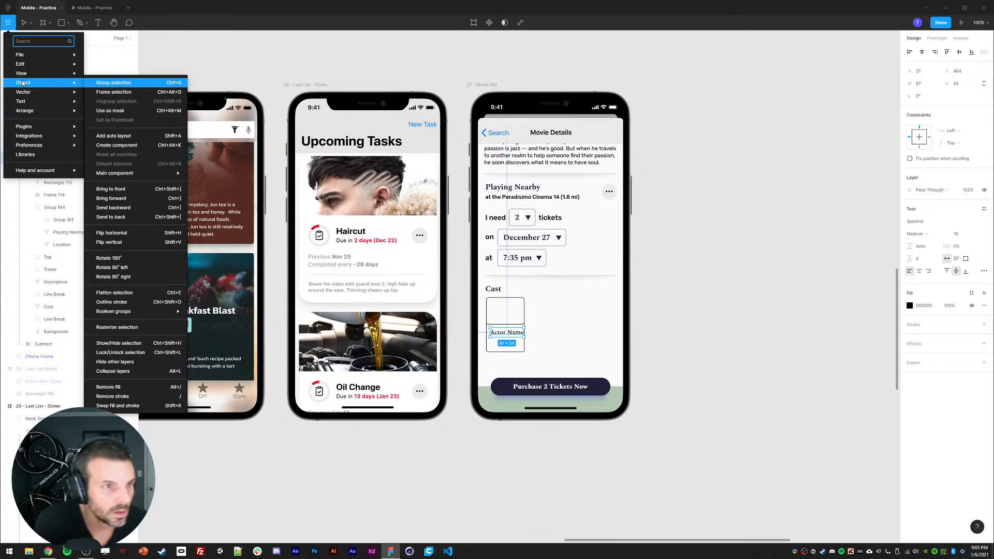
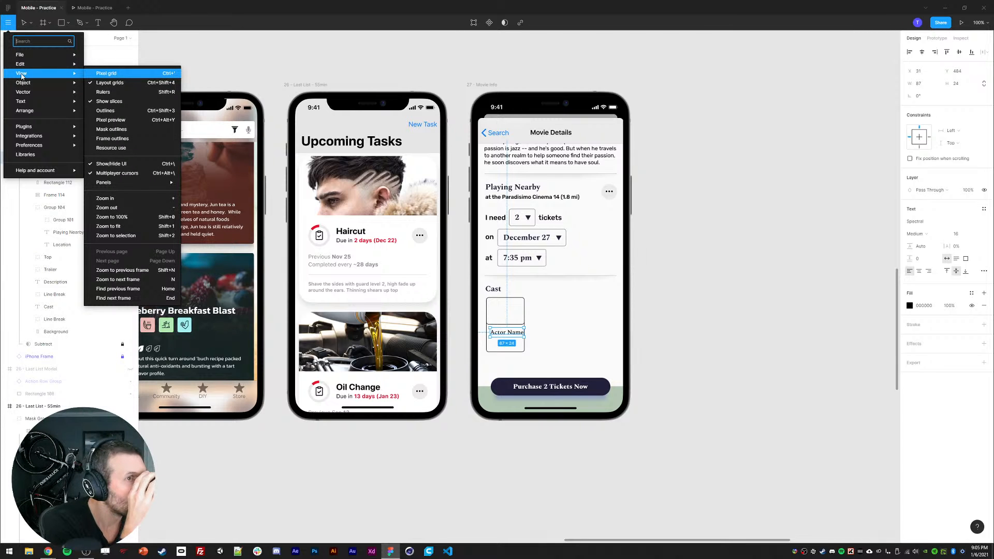
Step: Toggle the Snap to pixel grid preference
{"action": "mouse_move", "coordinate": [43, 146]}
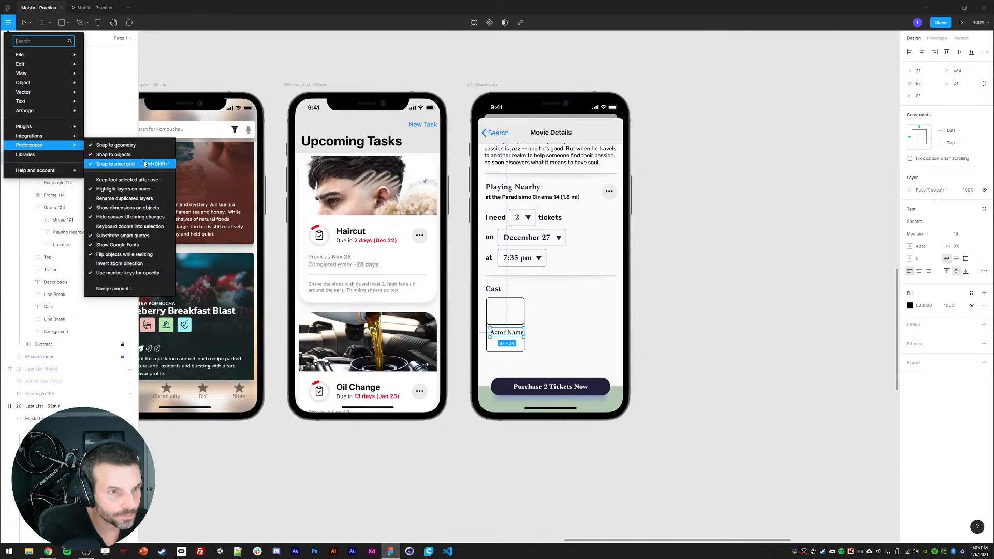
{"action": "left_click", "coordinate": [673, 310]}
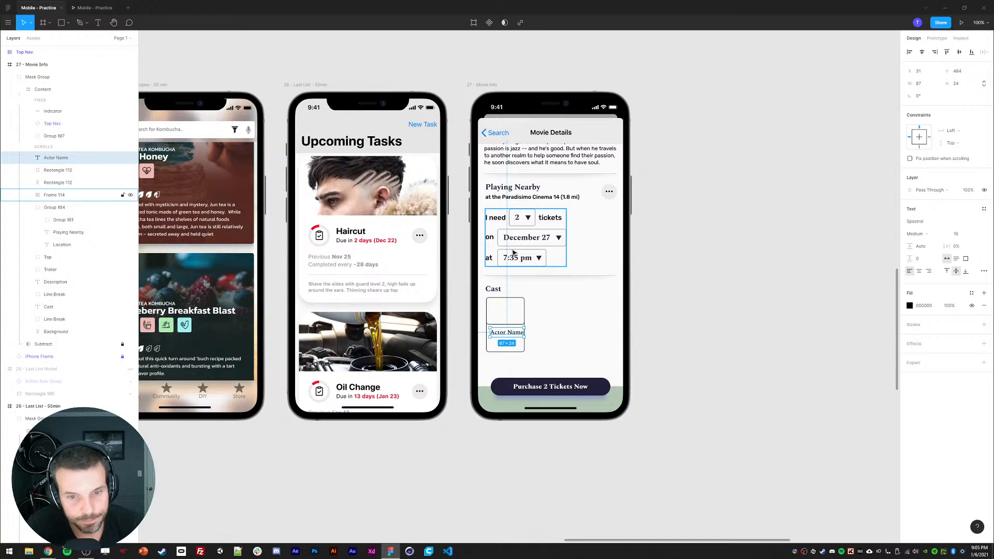
Step: Align the actor card's rectangles and Actor Name text to the left edge of the Cast heading
{"action": "left_click", "coordinate": [499, 298]}
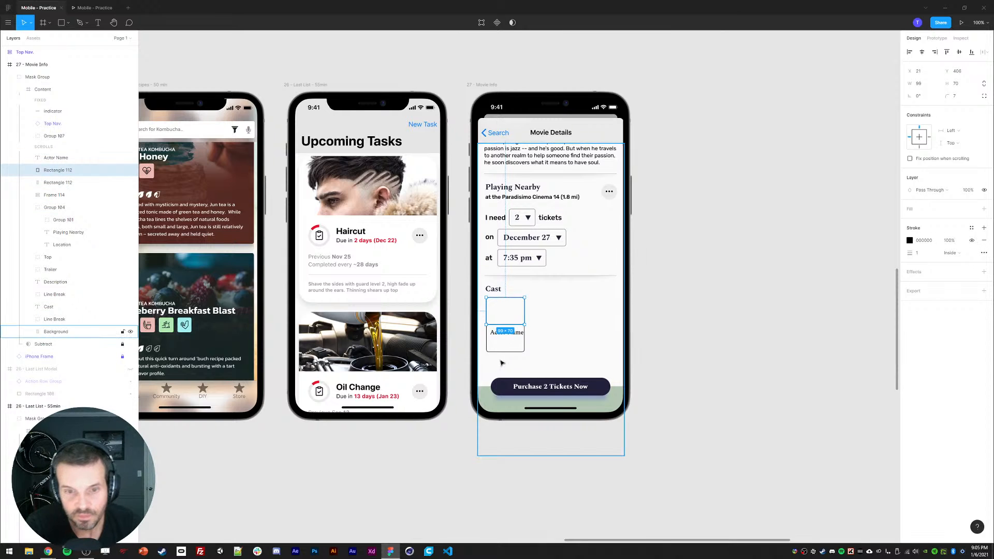
{"action": "left_click", "coordinate": [498, 336], "text": "shift"}
{"action": "left_click", "coordinate": [497, 293], "text": "shift"}
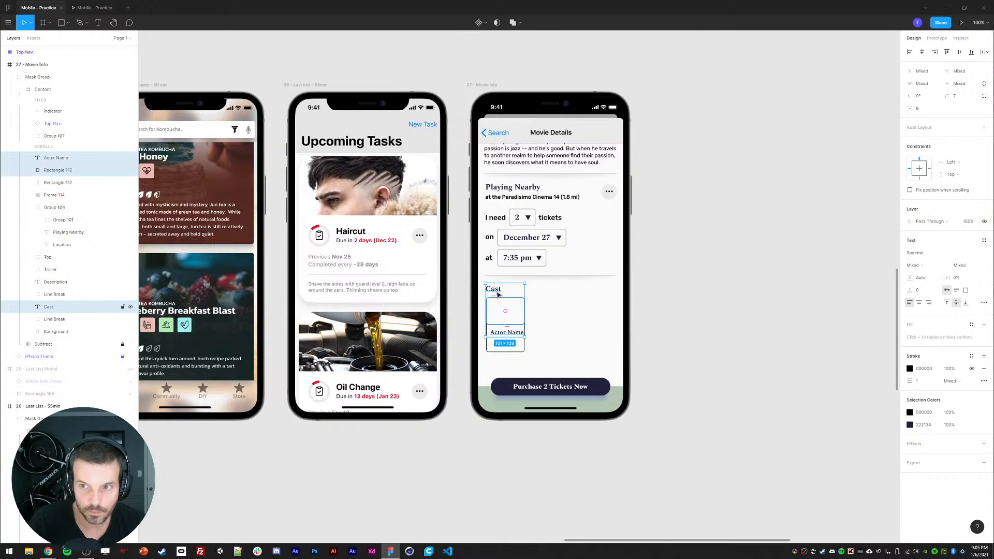
{"action": "left_click", "coordinate": [494, 350], "text": "shift"}
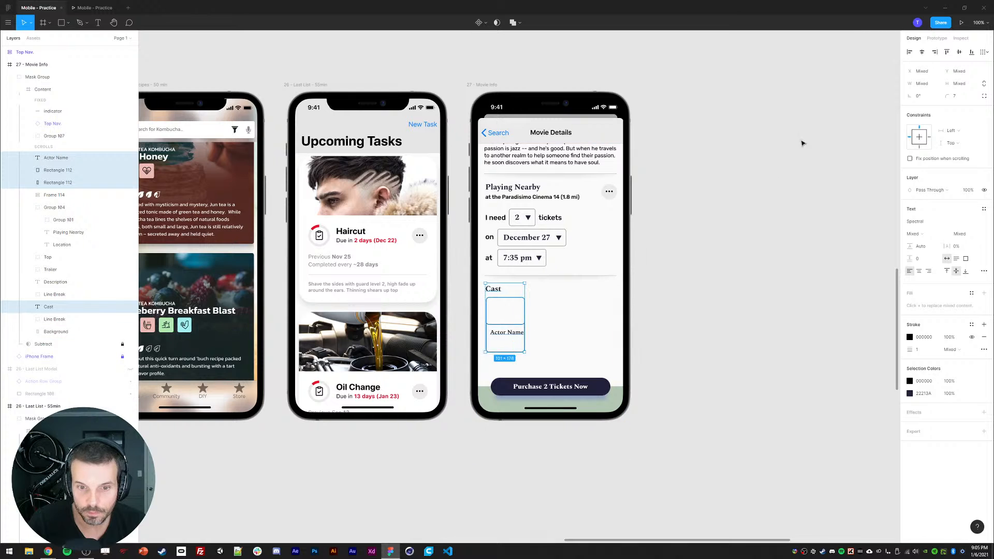
{"action": "left_click", "coordinate": [910, 52]}
{"action": "left_click", "coordinate": [479, 348]}
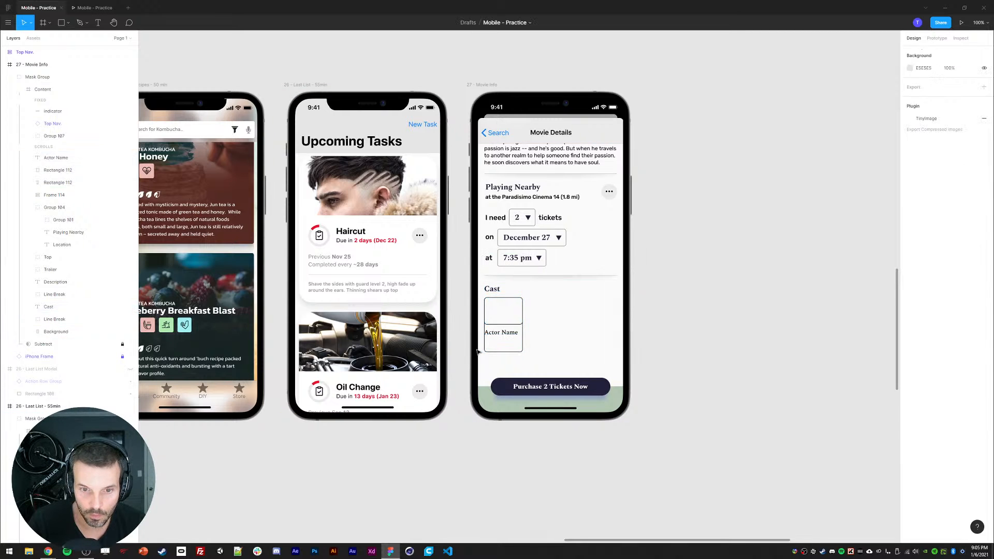
Step: Resize the Actor Name text box and set its constraints to Left and right and Top and bottom
{"action": "left_click", "coordinate": [501, 335]}
{"action": "key", "text": "shift+Right"}
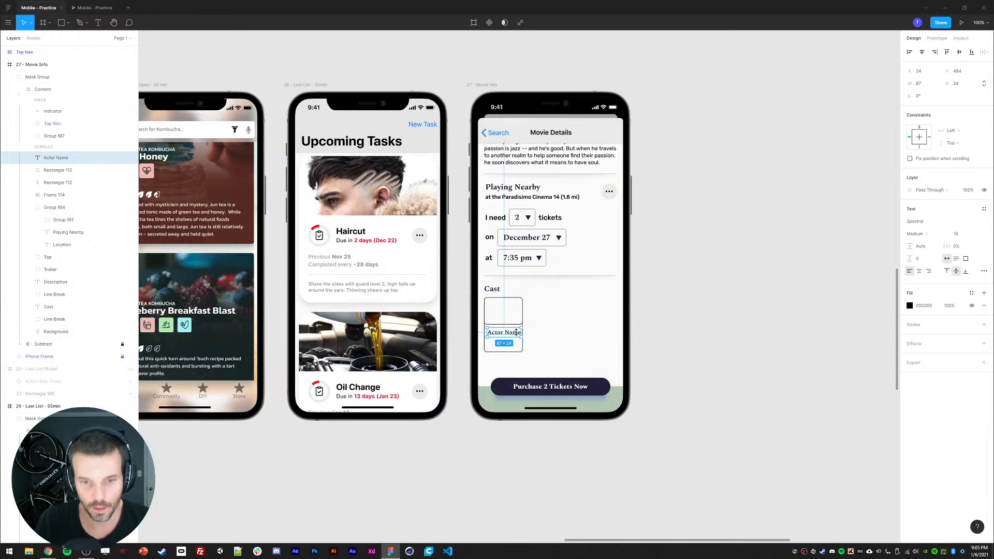
{"action": "left_click_drag", "start_coordinate": [523, 339], "coordinate": [518, 351]}
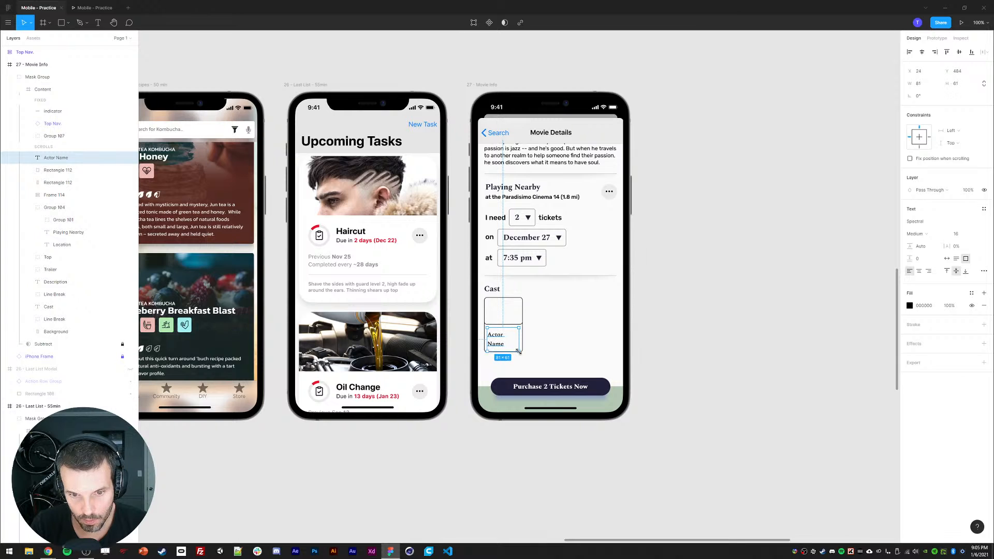
{"action": "left_click", "coordinate": [929, 138], "text": "shift"}
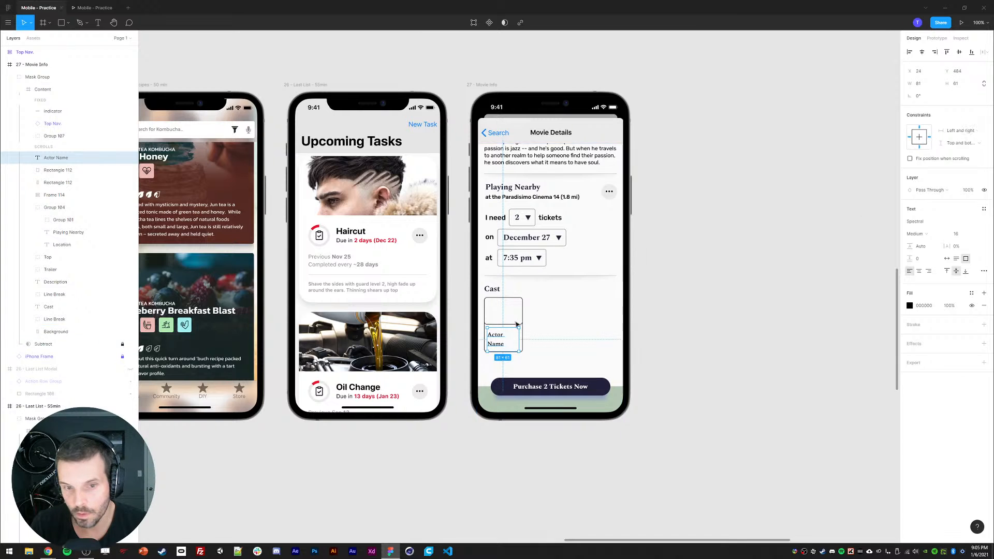
Step: Set the Actor Name text box to 82 wide and 53 high
{"action": "key", "text": "Tab"}
{"action": "type", "text": "53"}
{"action": "key", "text": "Return"}
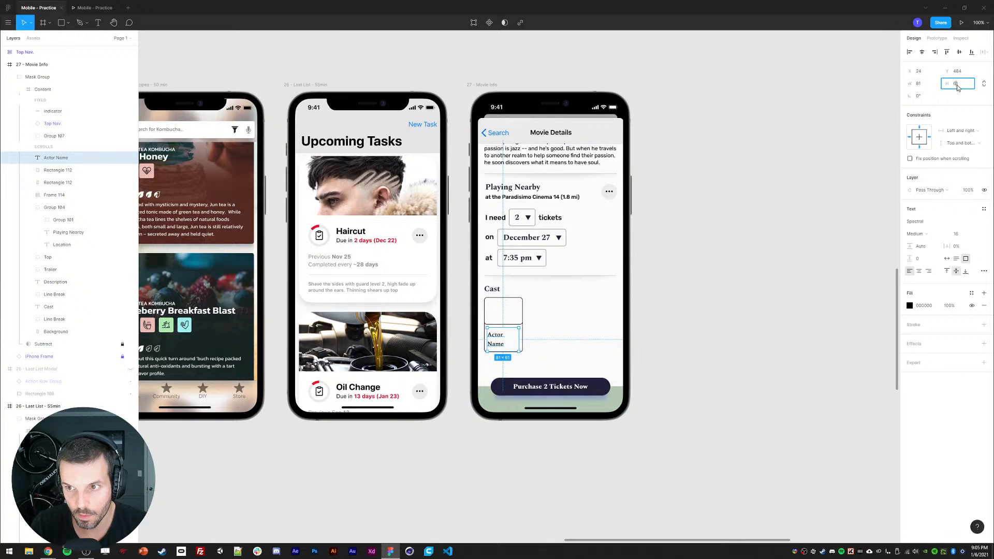
{"action": "left_click_drag", "start_coordinate": [519, 342], "coordinate": [522, 341]}
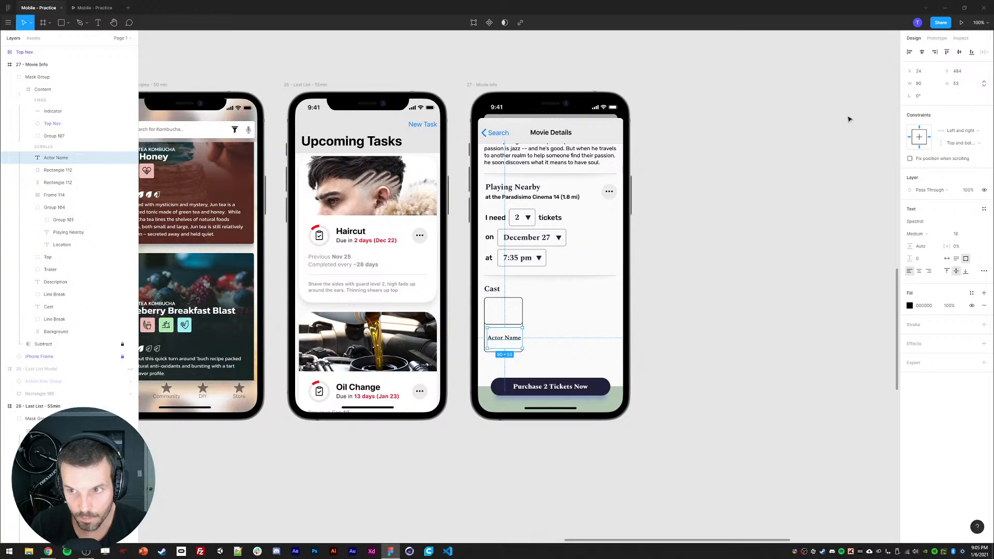
{"action": "type", "text": "-8"}
{"action": "key", "text": "Return"}
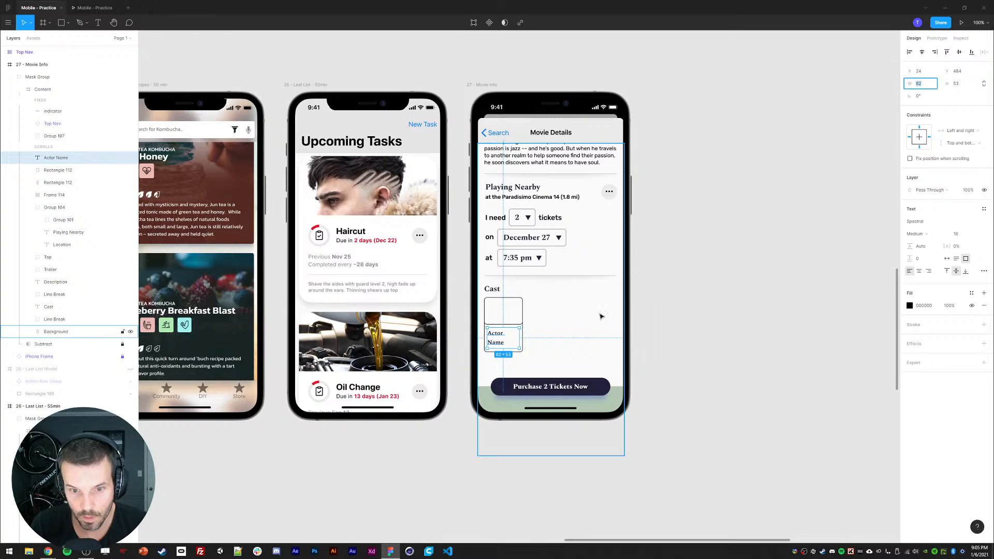
Step: Set the top rectangle's bottom corner radii to 0 and remove its stroke, leaving a gray fill
{"action": "left_click", "coordinate": [511, 324]}
{"action": "left_click", "coordinate": [983, 97]}
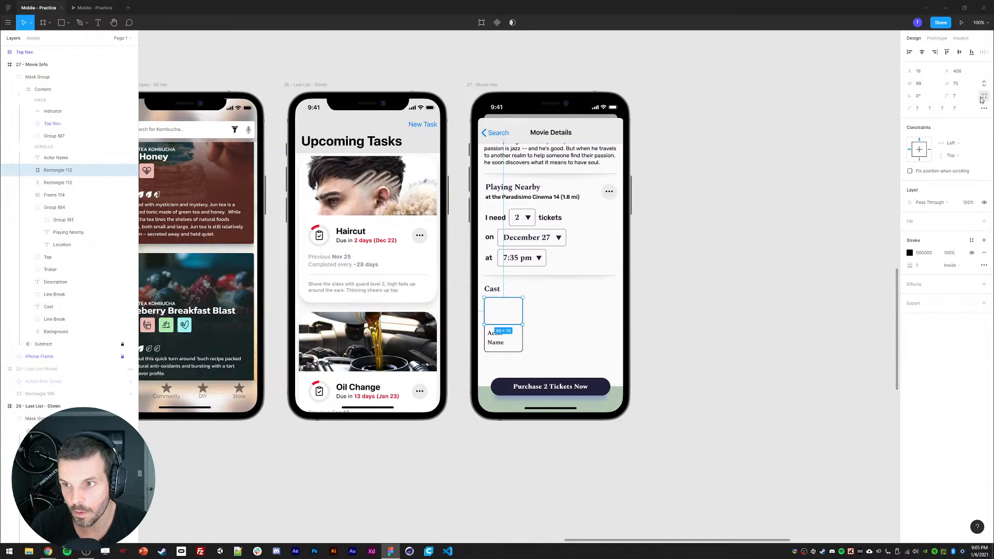
{"action": "left_click", "coordinate": [943, 109]}
{"action": "type", "text": "0"}
{"action": "left_click", "coordinate": [957, 109]}
{"action": "type", "text": "0"}
{"action": "key", "text": "Return"}
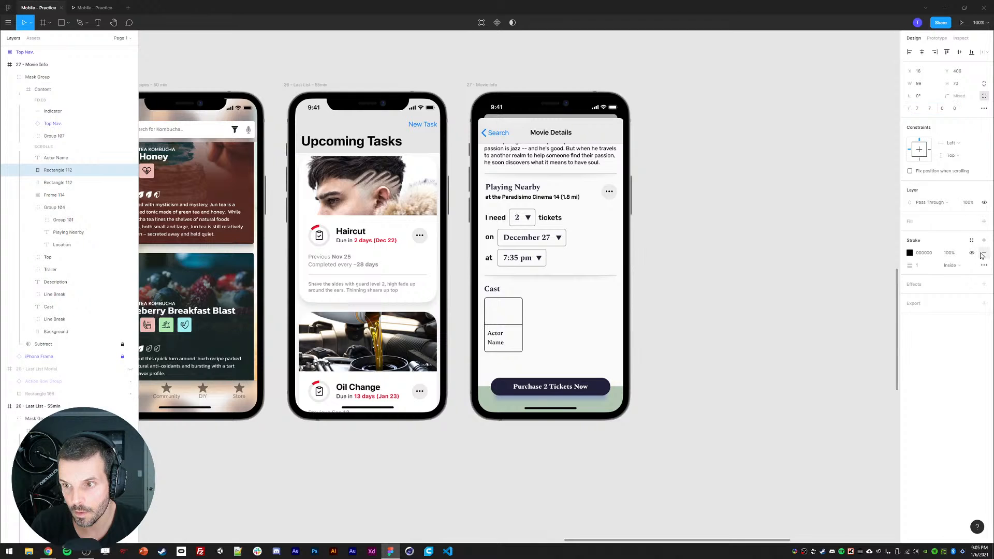
{"action": "left_click", "coordinate": [984, 253]}
{"action": "left_click", "coordinate": [712, 331]}
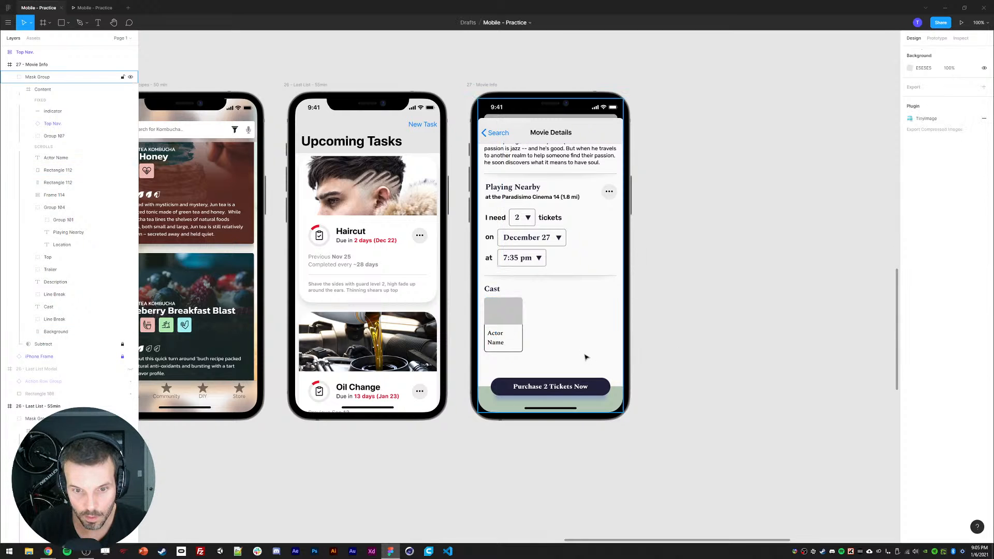
Step: Align the Actor Name text to the top of its box and set its line height to 100%
{"action": "left_click", "coordinate": [499, 337]}
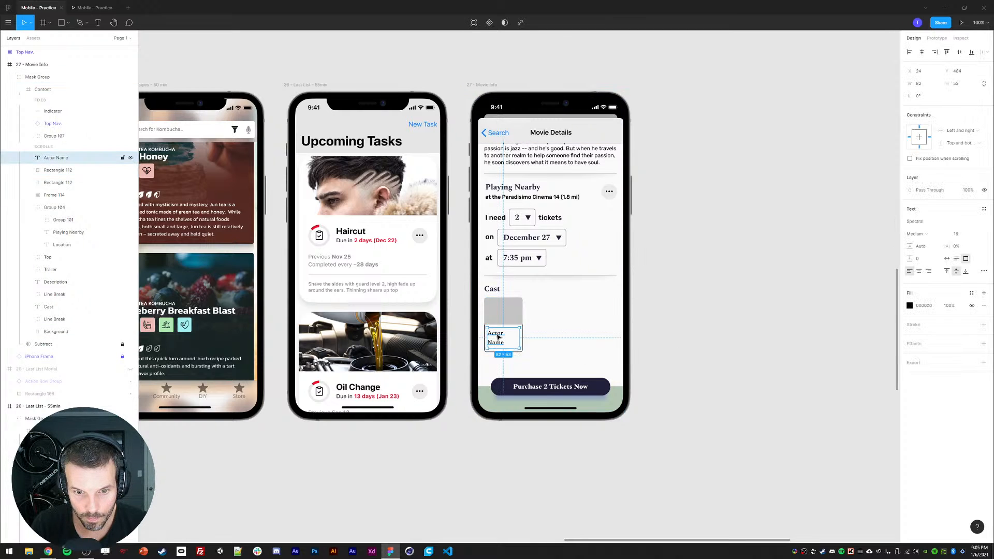
{"action": "left_click", "coordinate": [948, 271]}
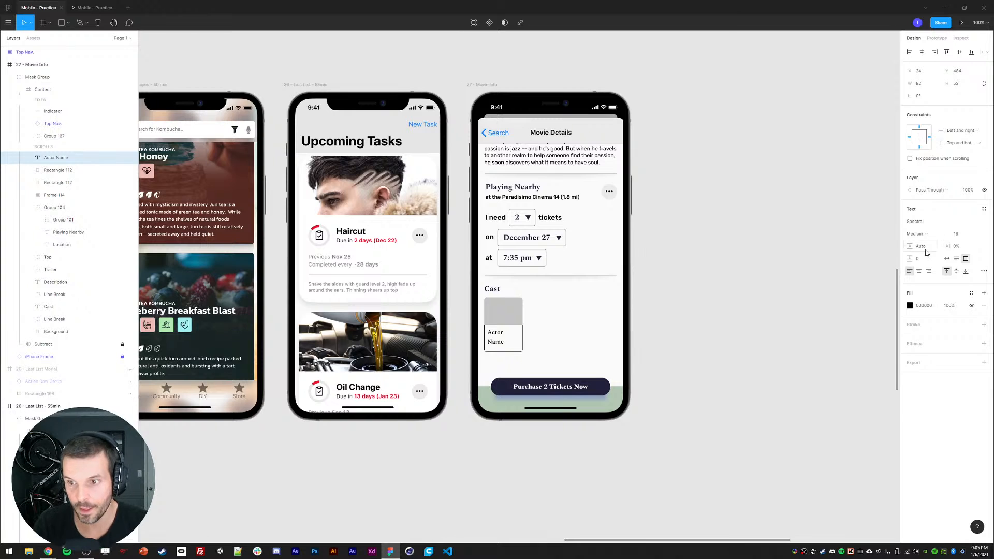
{"action": "left_click", "coordinate": [920, 247]}
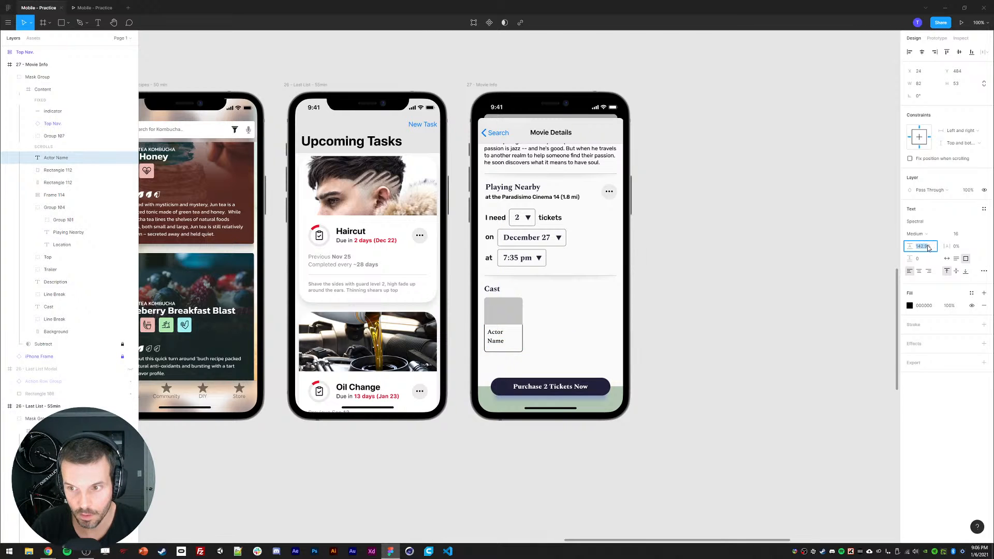
{"action": "type", "text": "100"}
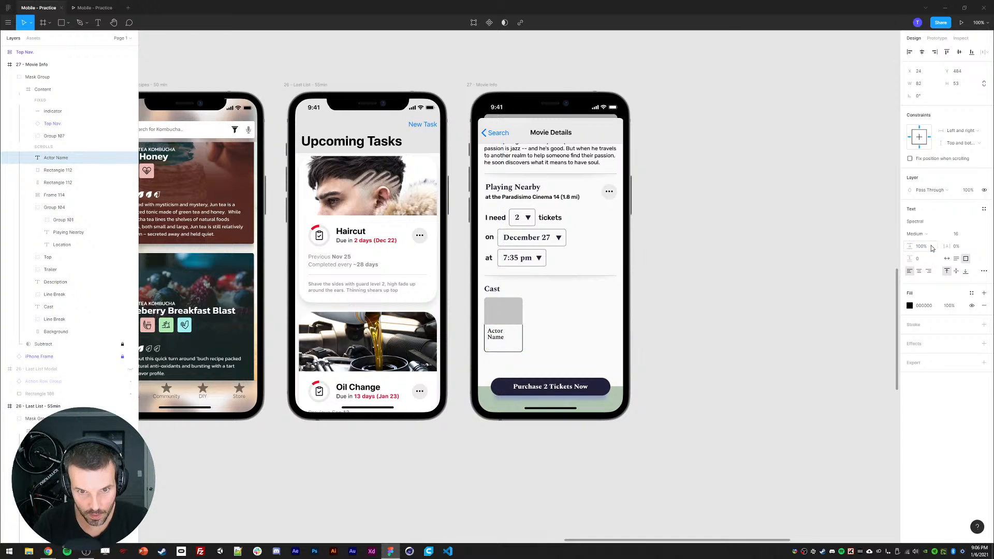
{"action": "key", "text": "Return"}
{"action": "left_click", "coordinate": [734, 349]}
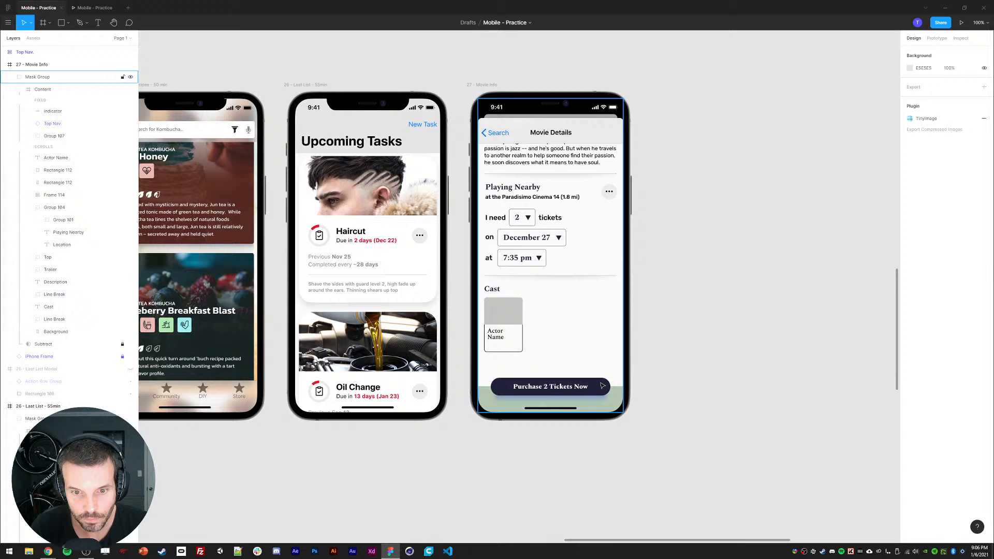
Step: Shrink the gray image rectangle's width and height slightly by nudging the values
{"action": "left_click", "coordinate": [507, 314], "text": "ctrl"}
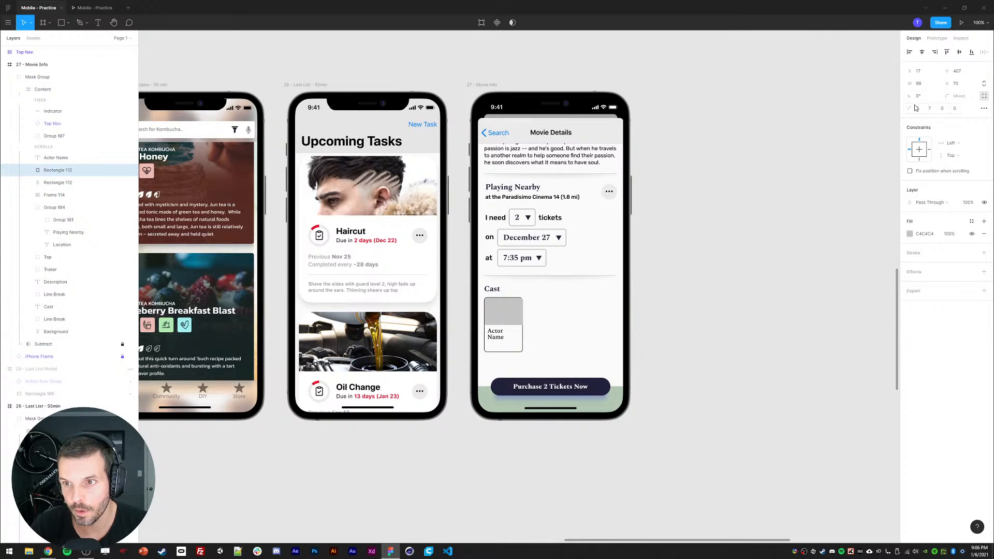
{"action": "key", "text": "Down"}
{"action": "key", "text": "Down"}
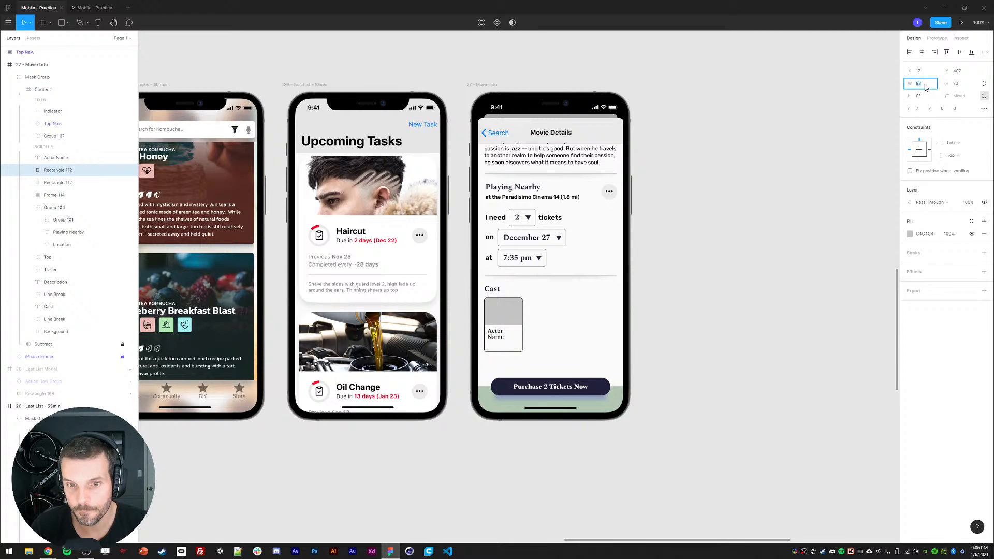
{"action": "left_click", "coordinate": [958, 83]}
{"action": "key", "text": "Down"}
{"action": "key", "text": "Down"}
{"action": "key", "text": "Down"}
{"action": "key", "text": "Down"}
{"action": "key", "text": "Down"}
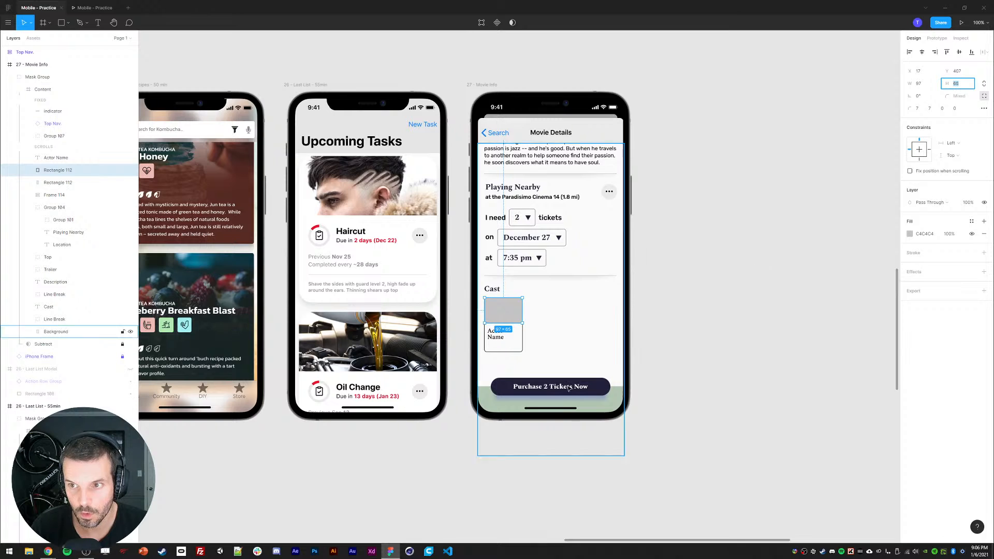
Step: Set the outer card rectangle's height to 18*8, i.e. 144
{"action": "left_click", "coordinate": [504, 352]}
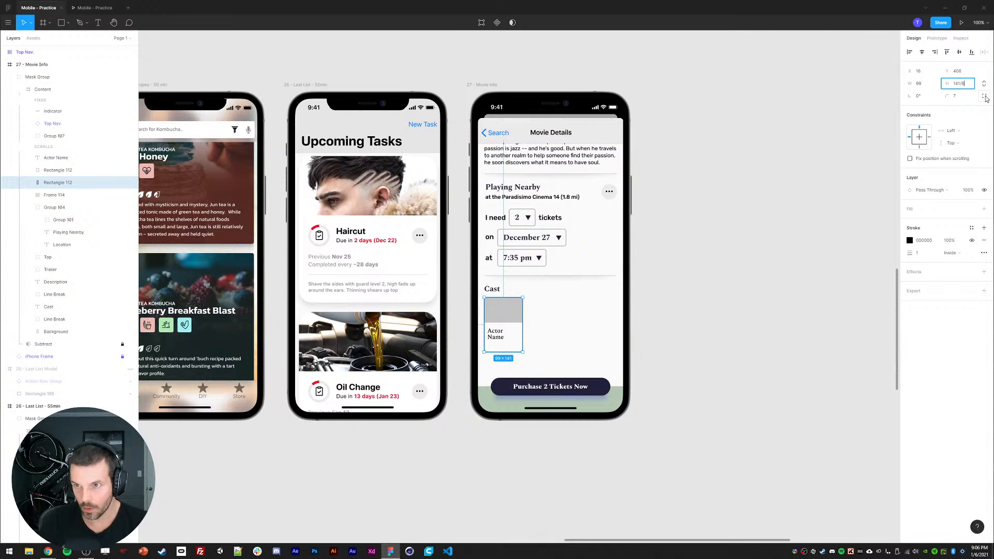
{"action": "key", "text": "Return"}
{"action": "left_click", "coordinate": [969, 86]}
{"action": "type", "text": "18"}
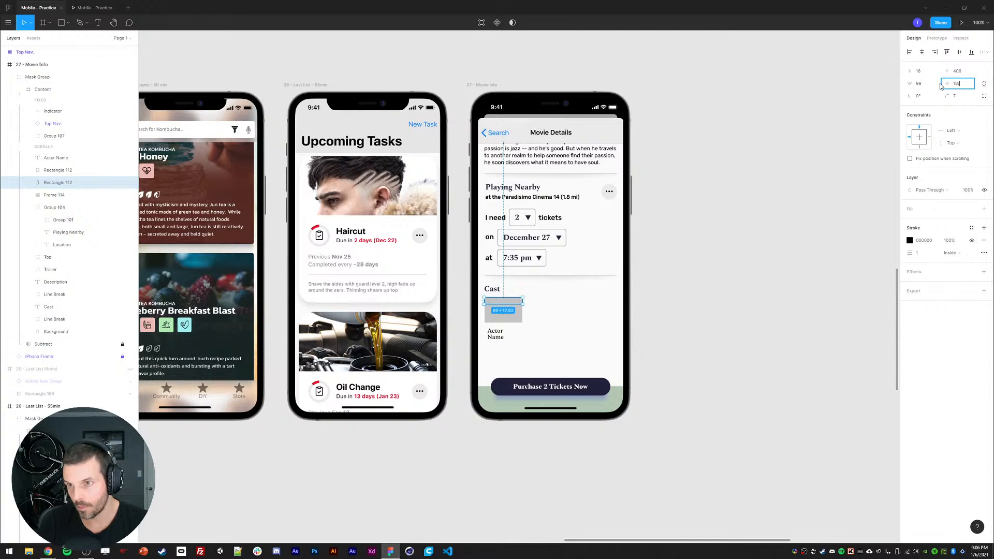
{"action": "type", "text": "*"}
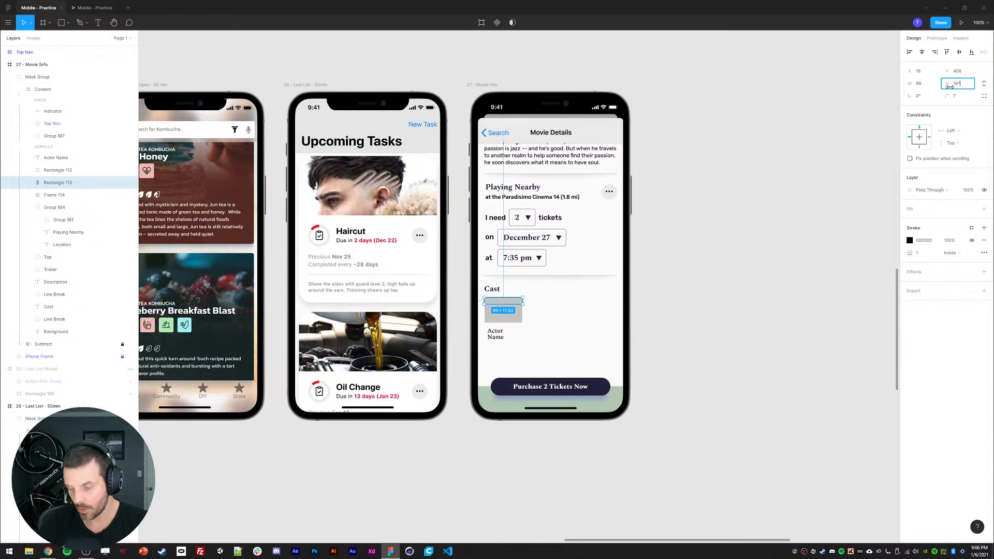
{"action": "type", "text": "8"}
{"action": "key", "text": "Return"}
Step: Select both rectangles and the Actor Name text and create a component from them
{"action": "left_click", "coordinate": [655, 327]}
{"action": "left_click", "coordinate": [58, 169]}
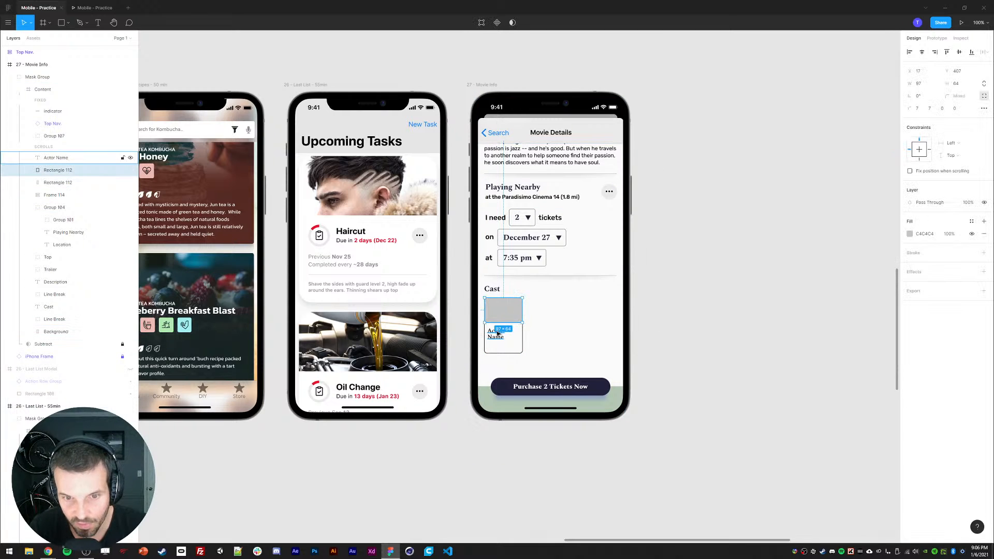
{"action": "left_click", "coordinate": [492, 335], "text": "shift"}
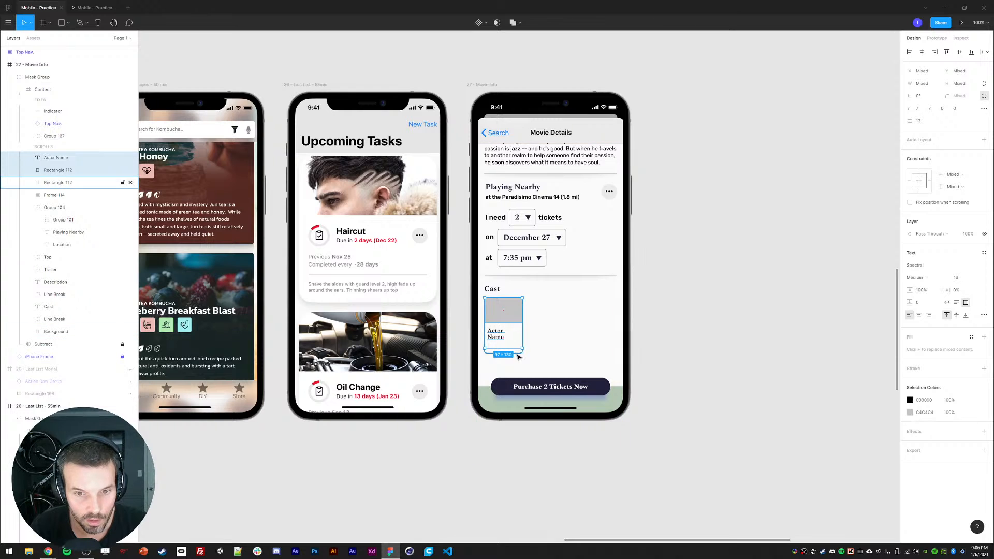
{"action": "left_click", "coordinate": [485, 342], "text": "shift"}
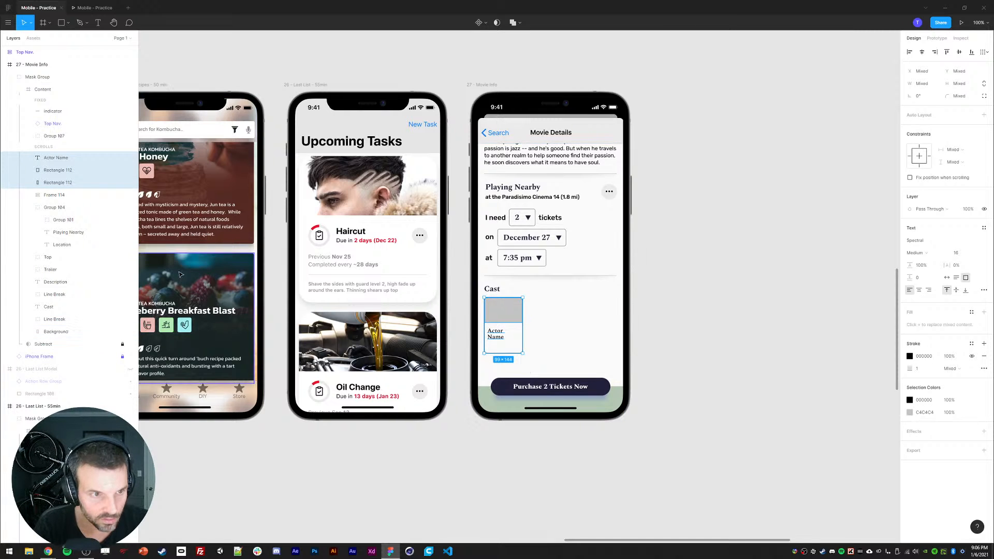
{"action": "right_click", "coordinate": [66, 164]}
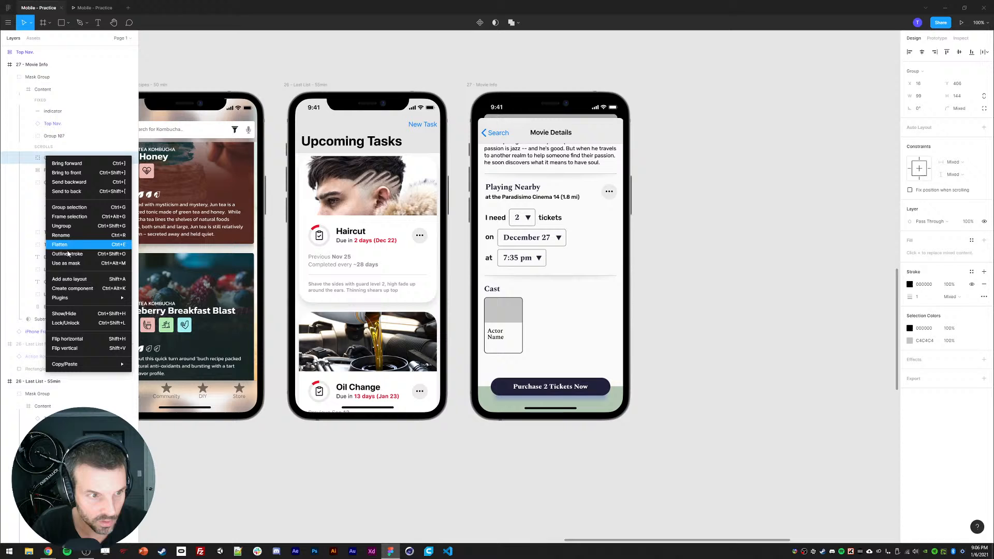
{"action": "left_click", "coordinate": [65, 288]}
Step: Duplicate the actor card four times to form a horizontal row of cards
{"action": "key", "text": "ctrl+d"}
{"action": "left_click_drag", "start_coordinate": [508, 318], "coordinate": [537, 321]}
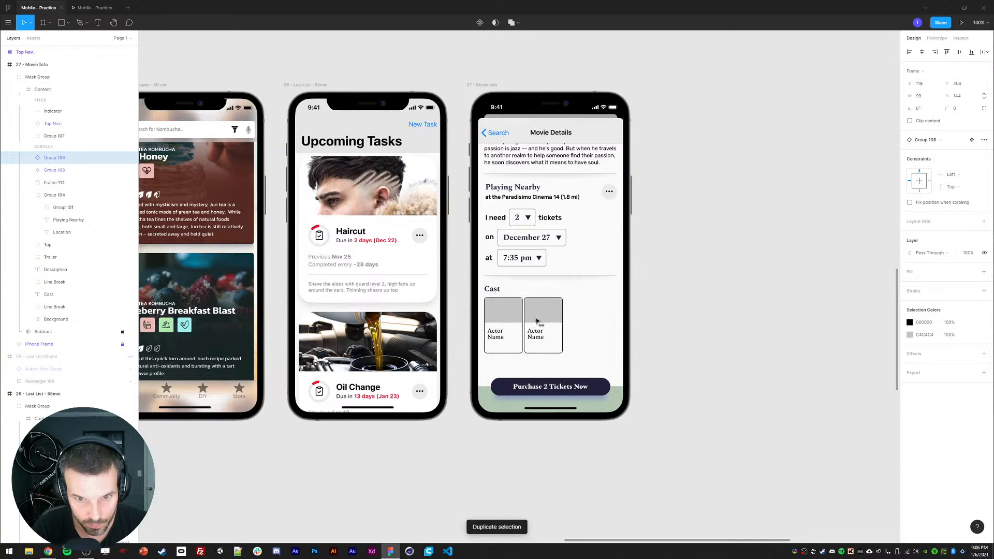
{"action": "key", "text": "ctrl+d"}
{"action": "key", "text": "ctrl+d"}
{"action": "key", "text": "ctrl+d"}
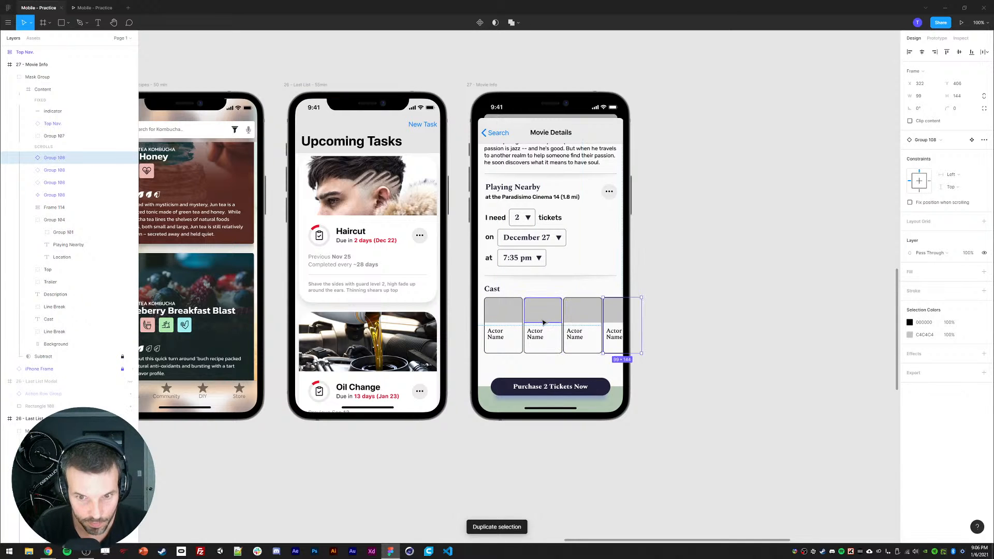
Step: Wrap the five actor cards in a horizontal auto layout and increase the spacing between them
{"action": "left_click", "coordinate": [56, 207]}
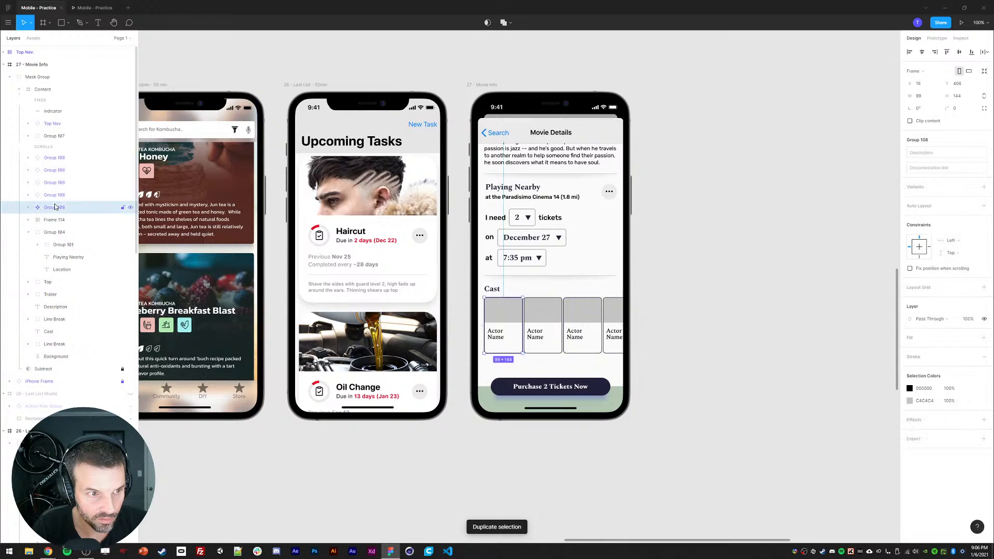
{"action": "left_click", "coordinate": [53, 158], "text": "shift"}
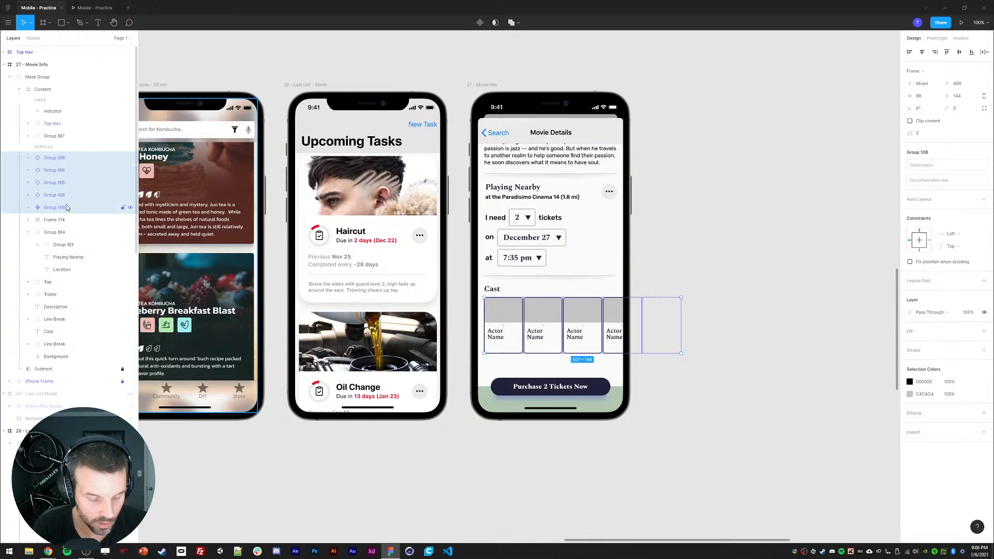
{"action": "key", "text": "shift+a"}
{"action": "key", "text": "Up"}
{"action": "key", "text": "Up"}
{"action": "key", "text": "Up"}
{"action": "key", "text": "Up"}
{"action": "key", "text": "Up"}
{"action": "key", "text": "Up"}
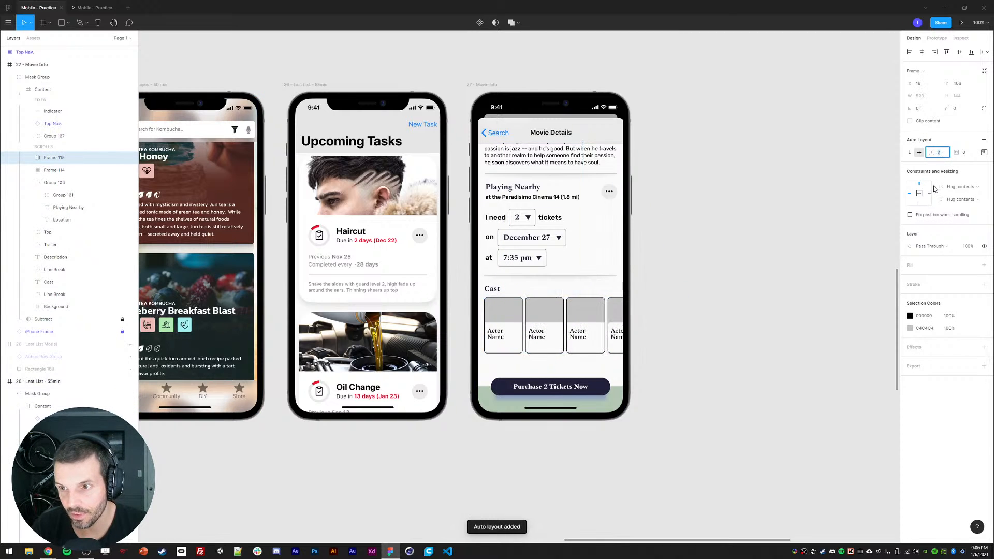
Step: Set the Cast row frame's overflow behavior to horizontal scrolling
{"action": "key", "text": "Down"}
{"action": "left_click", "coordinate": [48, 158]}
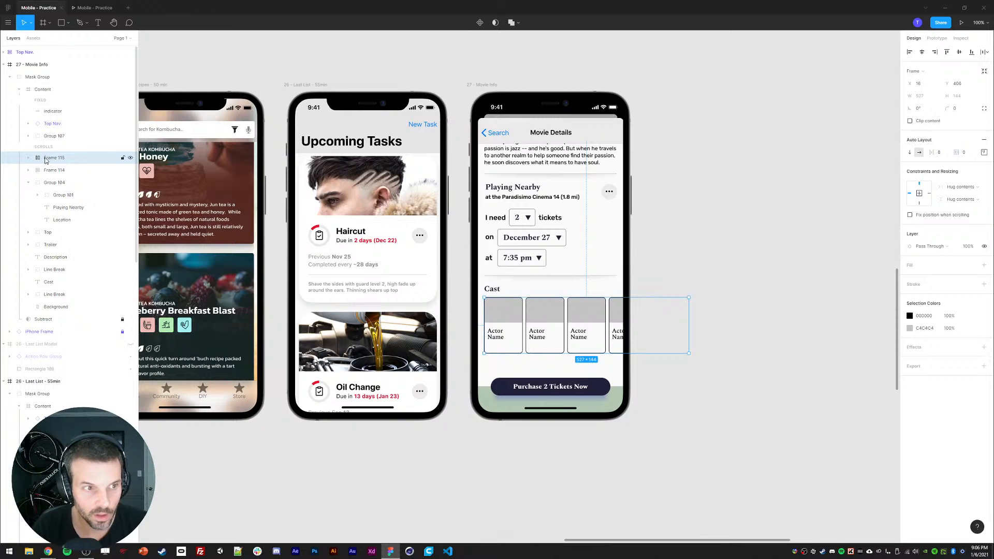
{"action": "left_click", "coordinate": [937, 38]}
{"action": "left_click", "coordinate": [930, 86]}
{"action": "left_click", "coordinate": [923, 111]}
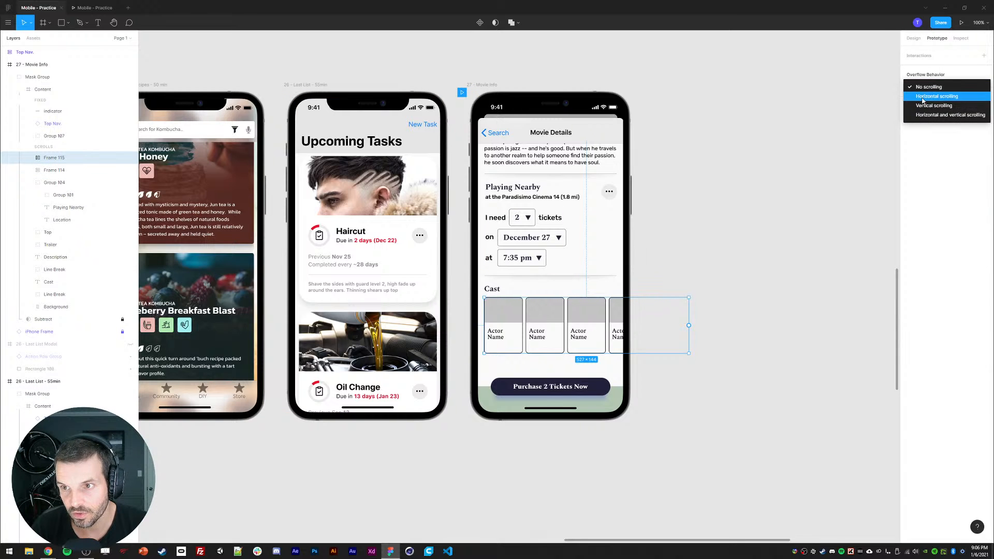
Step: Preview the Movie Details screen in the prototype viewer
{"action": "left_click", "coordinate": [916, 39]}
{"action": "left_click", "coordinate": [100, 7]}
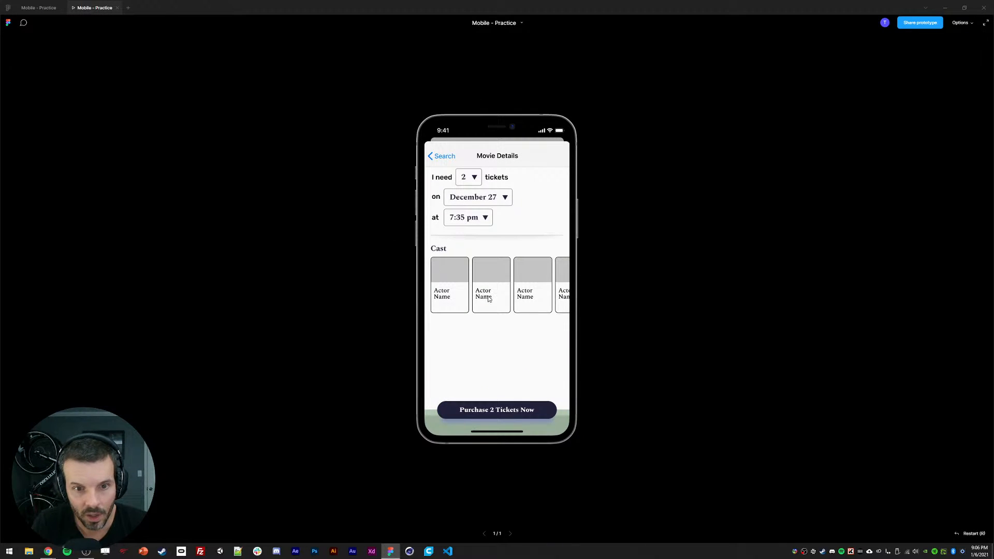
{"action": "left_click", "coordinate": [52, 9]}
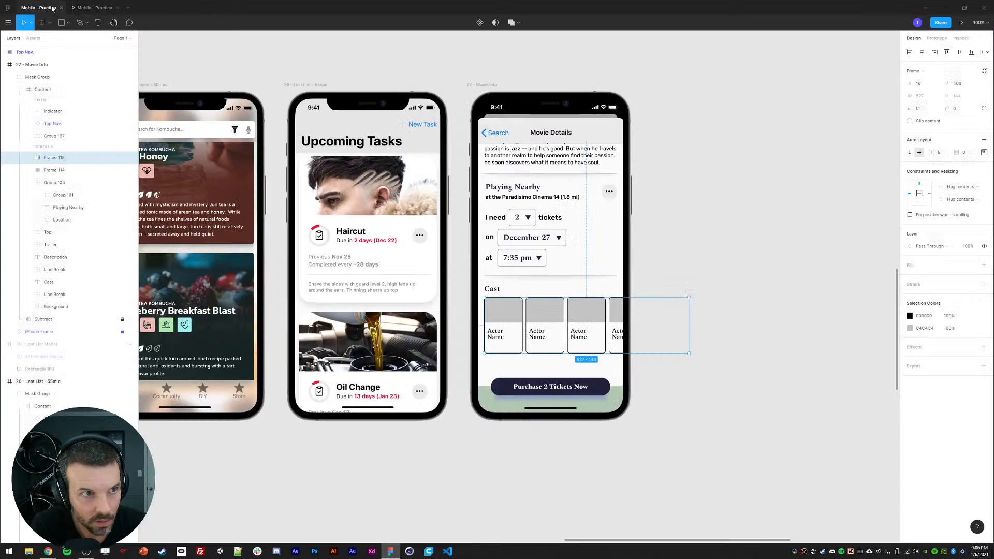
Step: Resize the Cast row frame to fit the phone screen width and set its auto layout padding to 8
{"action": "left_click_drag", "start_coordinate": [688, 319], "coordinate": [623, 320]}
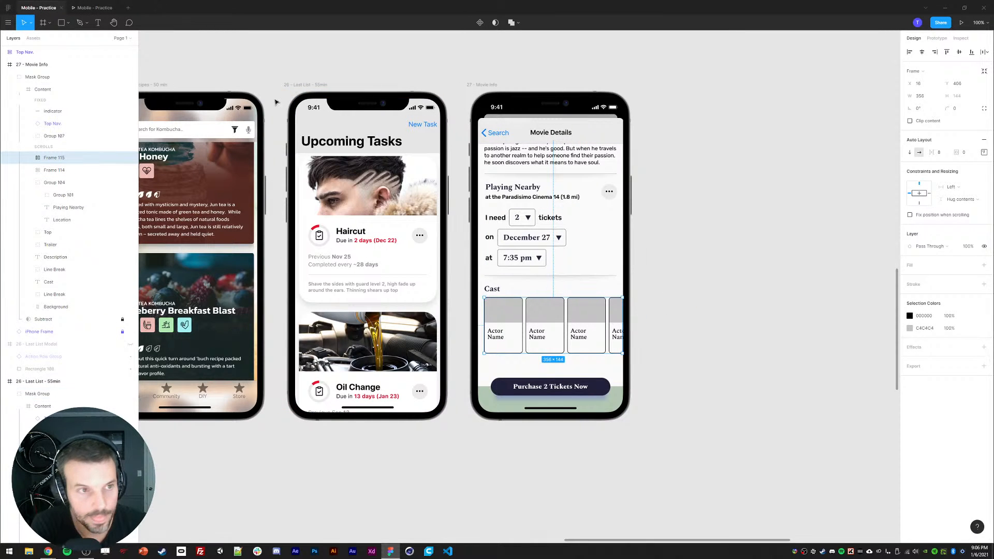
{"action": "left_click_drag", "start_coordinate": [482, 321], "coordinate": [478, 321]}
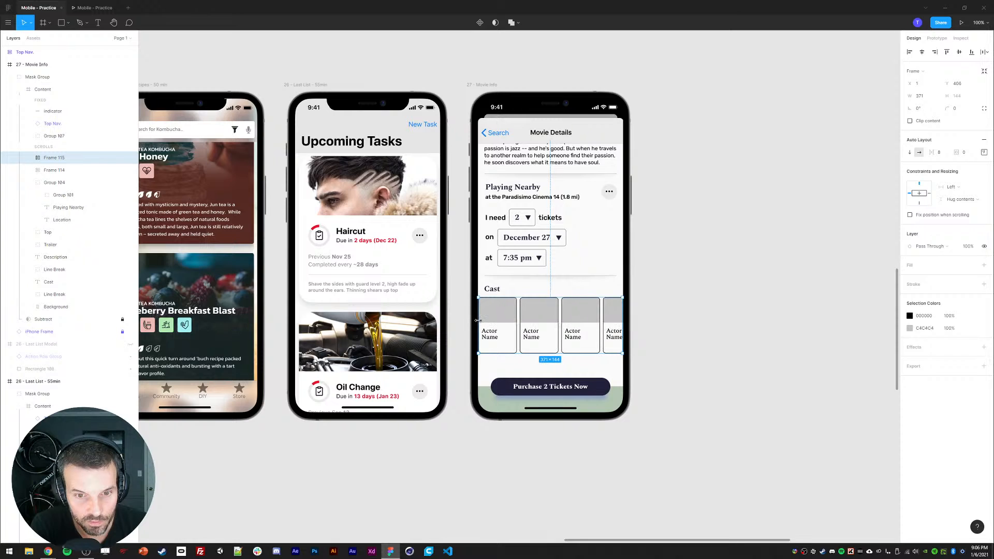
{"action": "left_click", "coordinate": [985, 153]}
{"action": "left_click", "coordinate": [964, 153]}
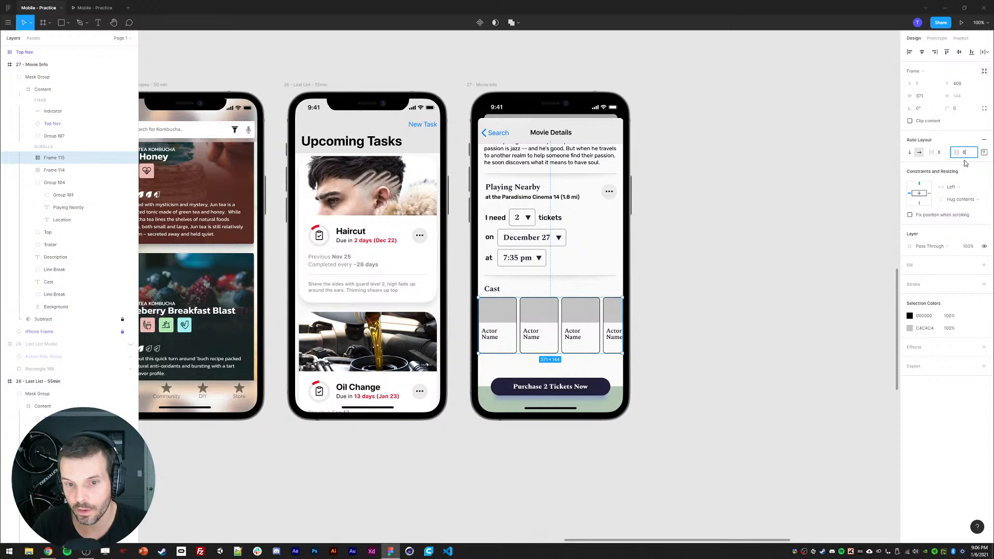
{"action": "type", "text": "8"}
{"action": "key", "text": "Return"}
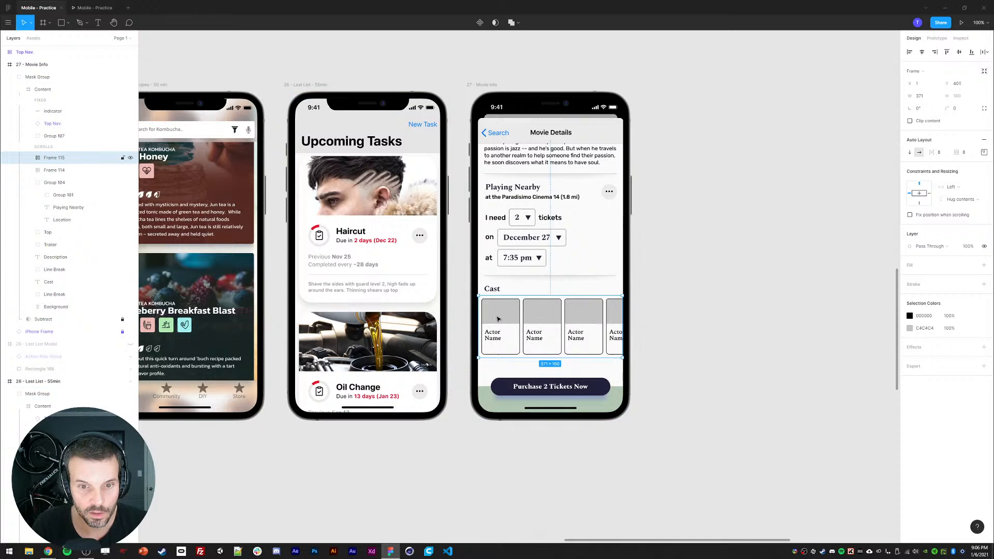
Step: Test horizontal scrolling of the Cast row in the prototype viewer
{"action": "left_click", "coordinate": [95, 7]}
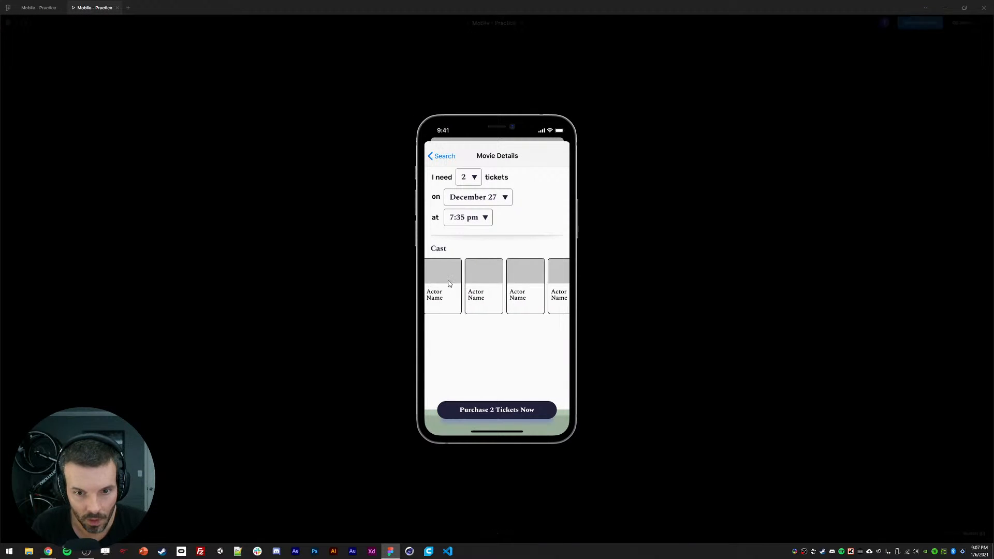
{"action": "left_click_drag", "start_coordinate": [556, 296], "coordinate": [377, 289]}
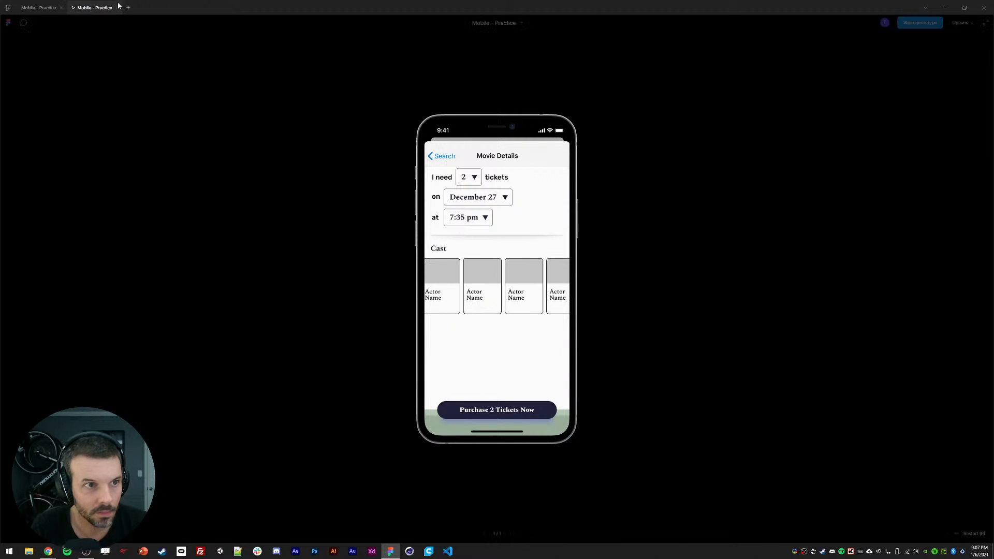
{"action": "left_click", "coordinate": [39, 7]}
Step: Place the actor photos 002091.png to 002095.png into the actor cards' image areas
{"action": "left_click", "coordinate": [8, 22]}
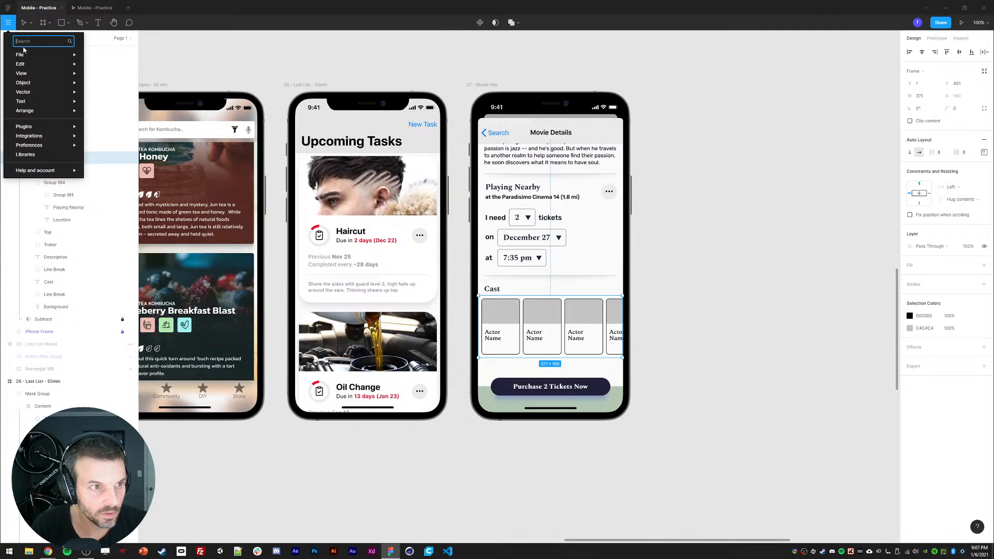
{"action": "mouse_move", "coordinate": [39, 55]}
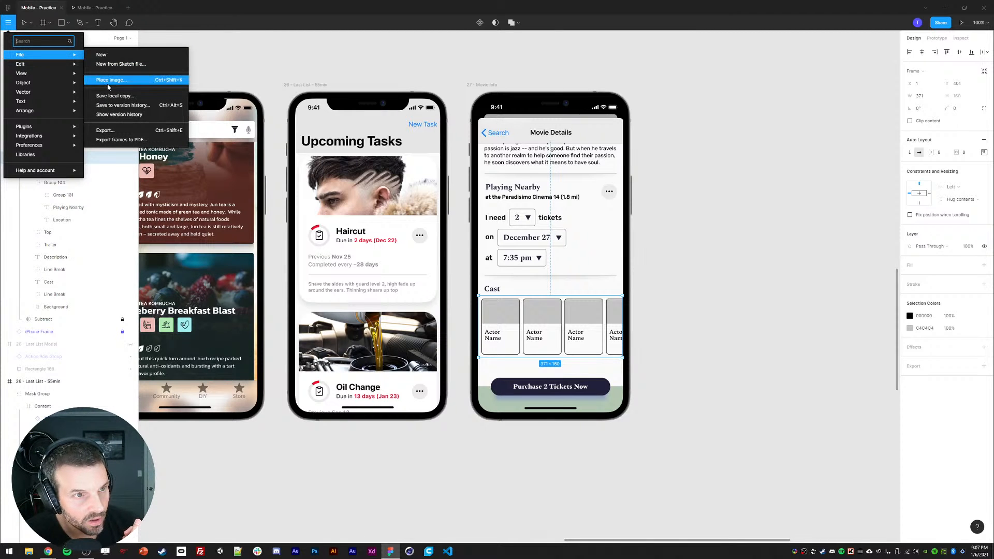
{"action": "left_click", "coordinate": [96, 84]}
{"action": "left_click", "coordinate": [417, 96]}
{"action": "left_click", "coordinate": [328, 200], "text": "shift"}
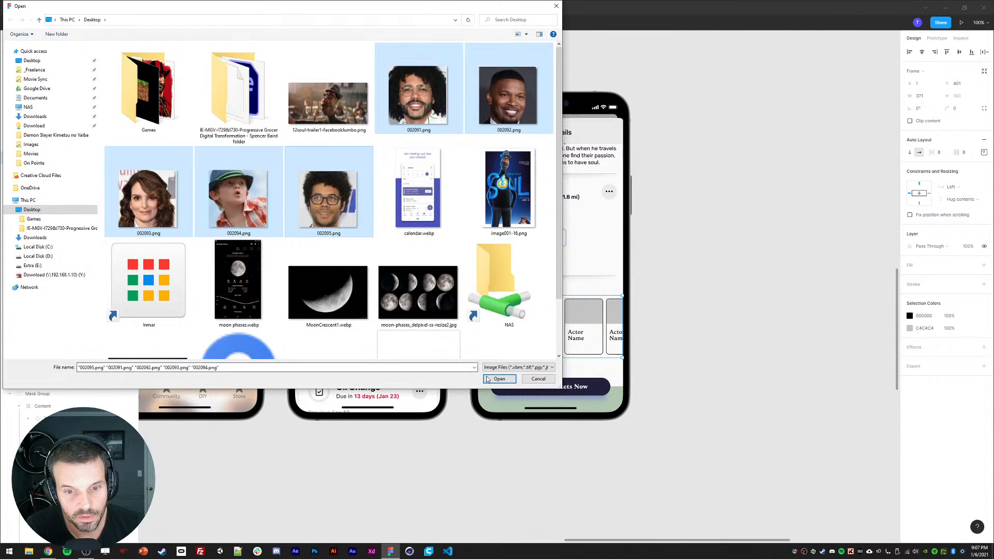
{"action": "left_click", "coordinate": [500, 379]}
{"action": "left_click", "coordinate": [500, 316]}
{"action": "left_click", "coordinate": [542, 316]}
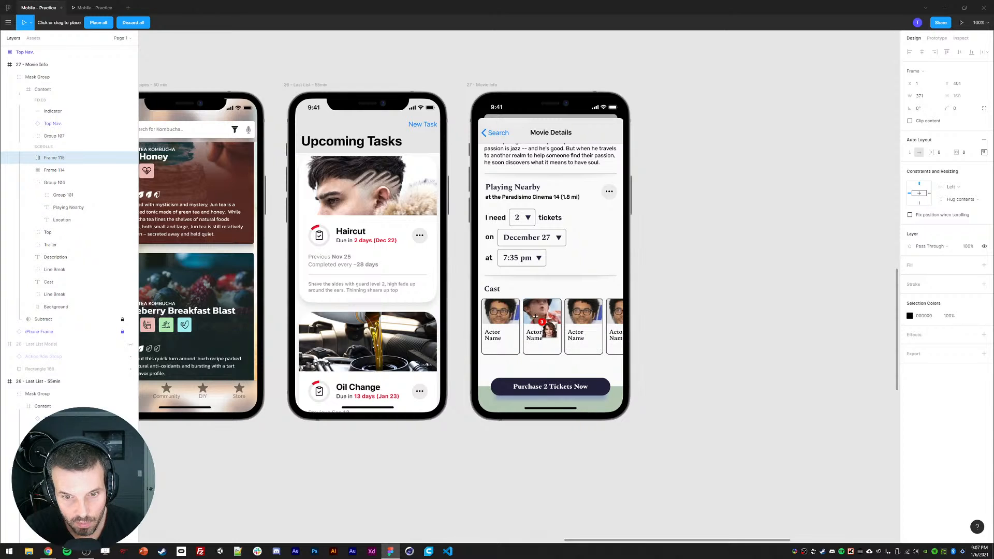
{"action": "left_click", "coordinate": [575, 313]}
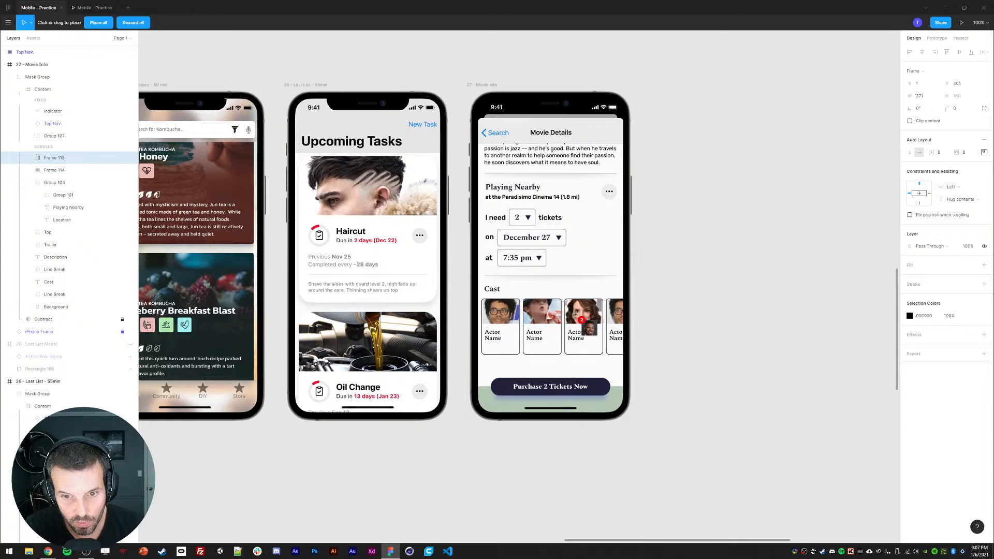
{"action": "left_click", "coordinate": [646, 322]}
{"action": "key", "text": "ctrl+z"}
{"action": "key", "text": "ctrl+shift+z"}
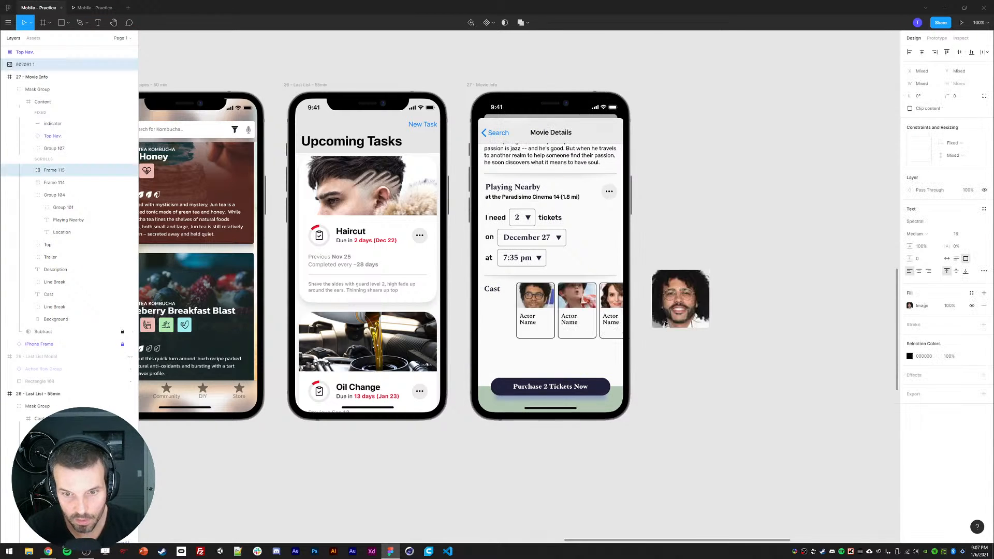
{"action": "left_click", "coordinate": [652, 325]}
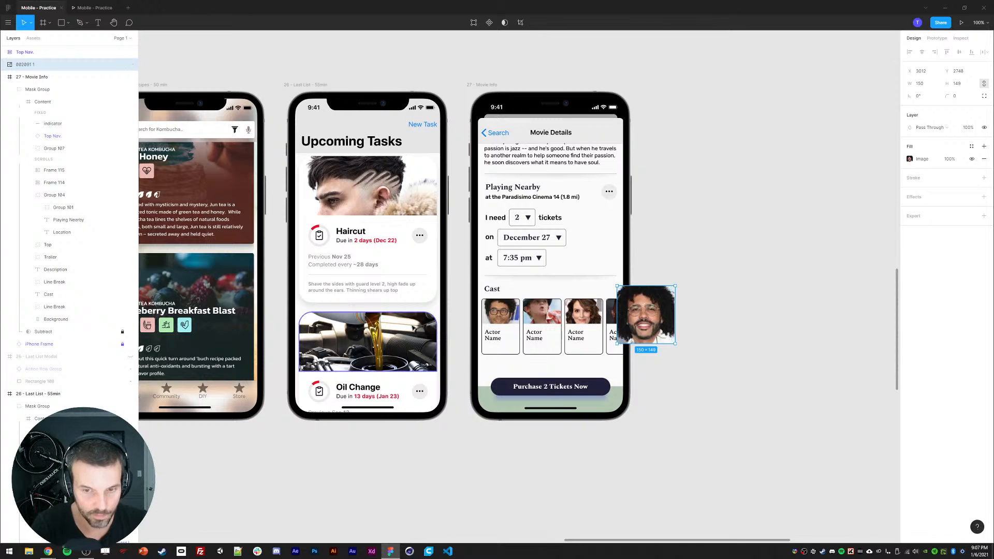
{"action": "key", "text": "Delete"}
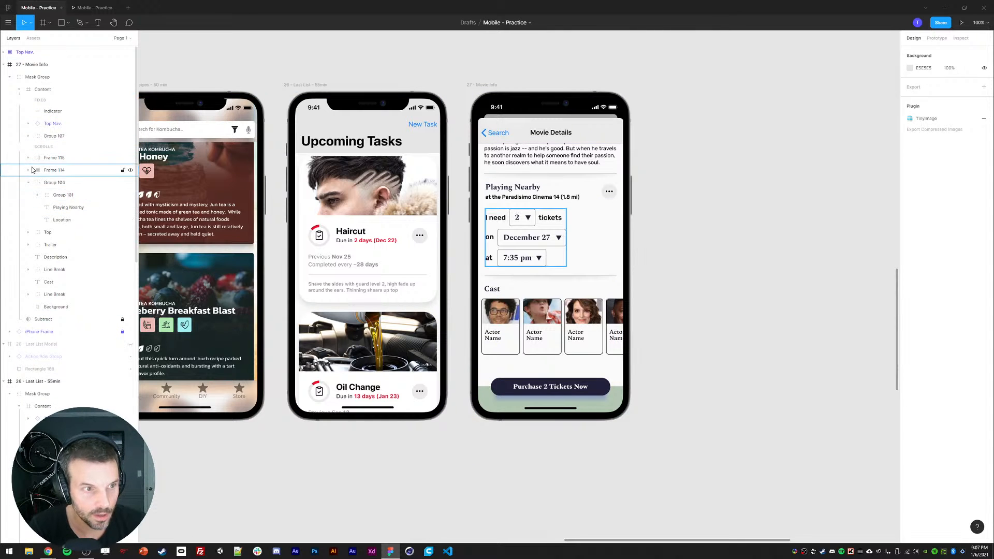
Step: Select the fifth actor card's image rectangle and paste into it
{"action": "left_click", "coordinate": [615, 311], "text": "ctrl"}
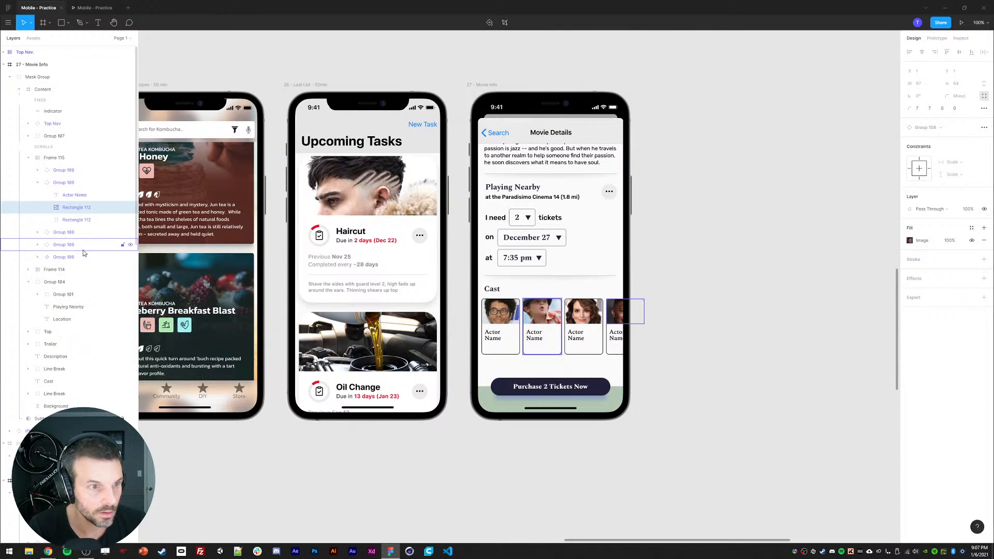
{"action": "left_click", "coordinate": [38, 171]}
{"action": "left_click", "coordinate": [70, 196]}
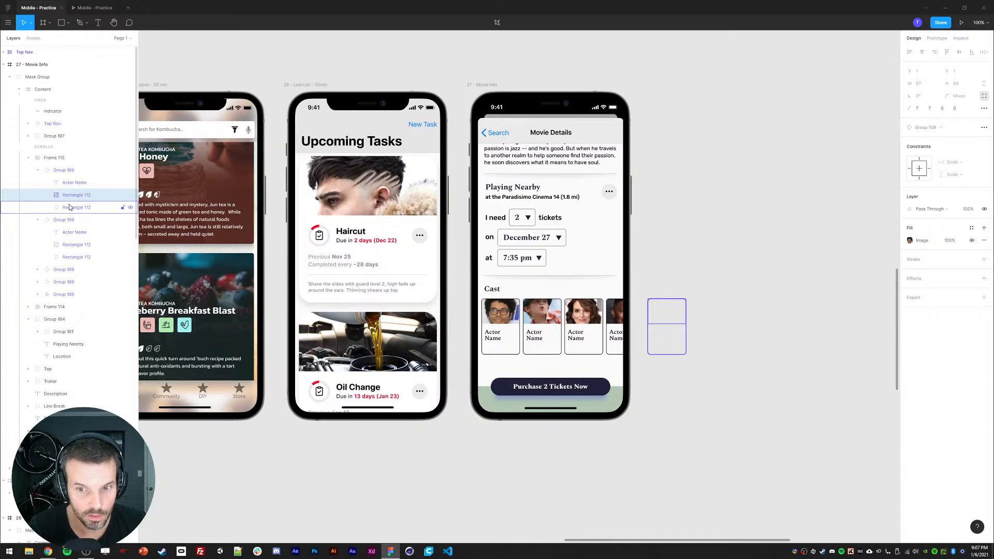
{"action": "key", "text": "ctrl+v"}
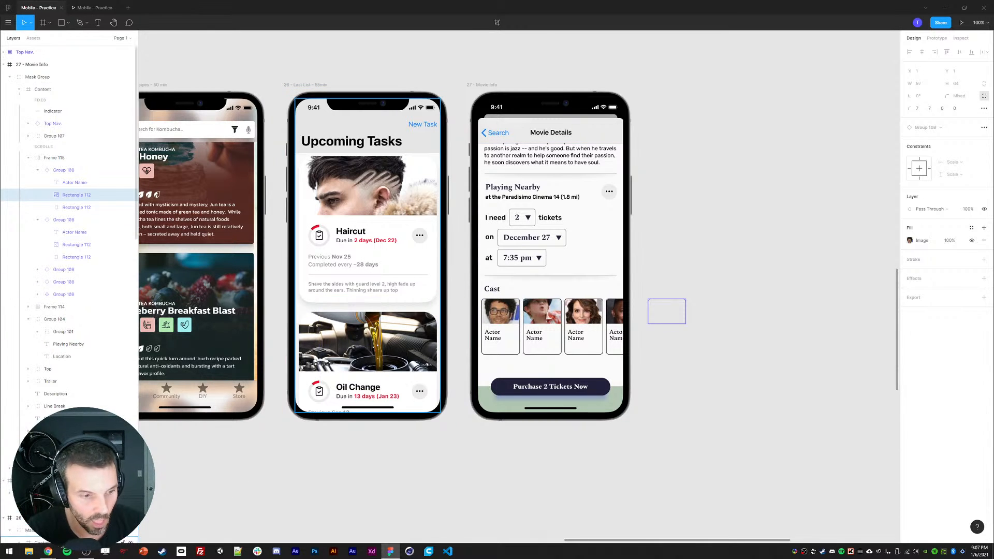
Step: In the browser, close the two old tabs and search Google for "Soul movie poster"
{"action": "key", "text": "alt+Tab"}
{"action": "key", "text": "ctrl+w"}
{"action": "key", "text": "ctrl+w"}
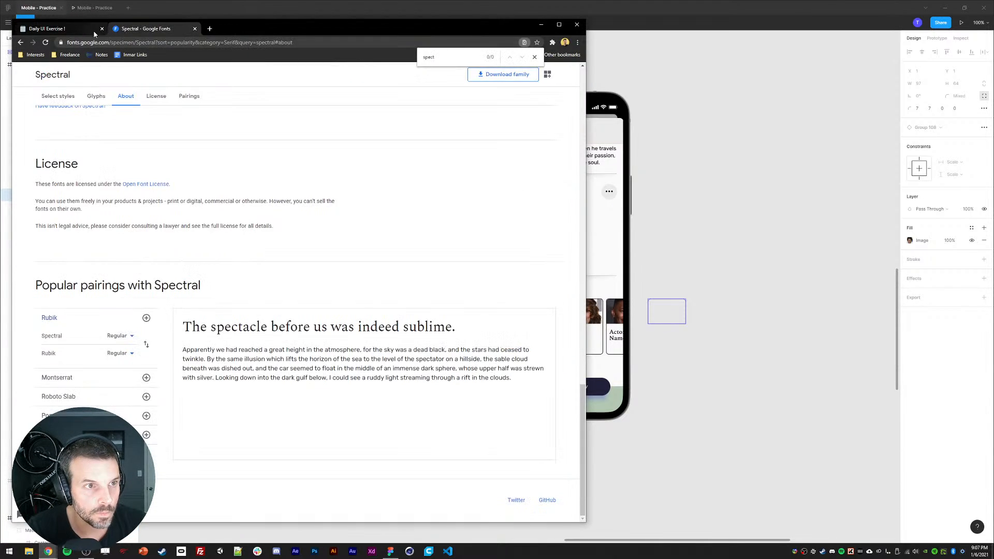
{"action": "left_click", "coordinate": [49, 554]}
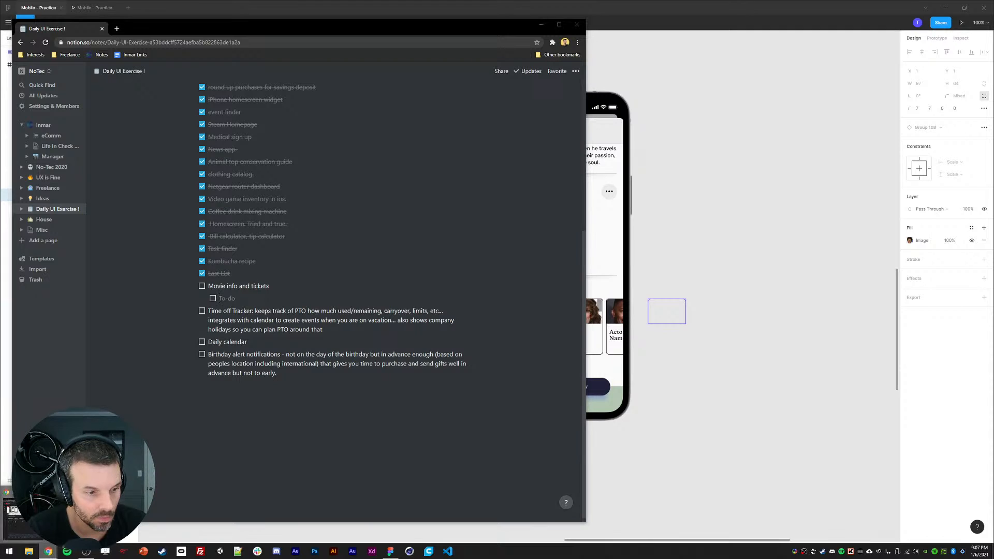
{"action": "left_click", "coordinate": [50, 553]}
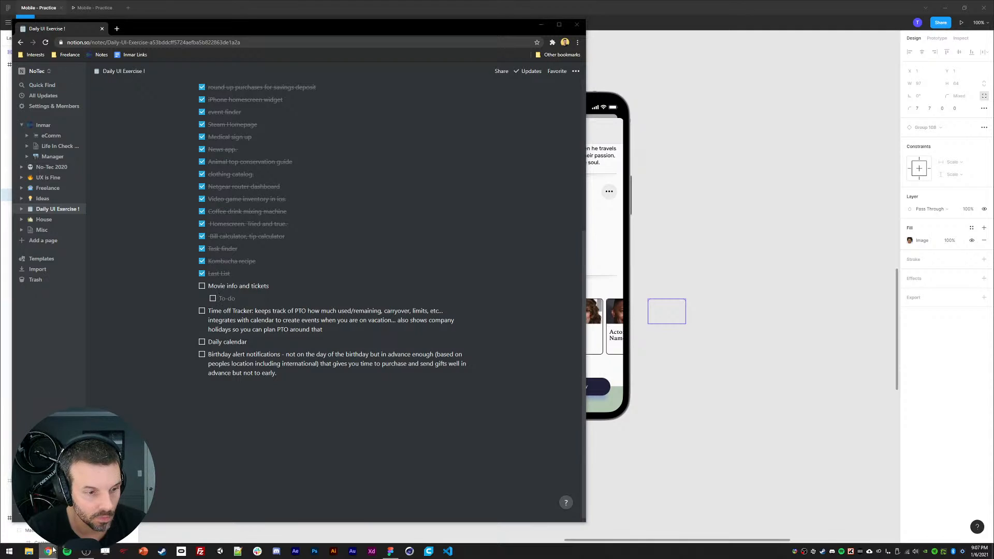
{"action": "left_click", "coordinate": [117, 29]}
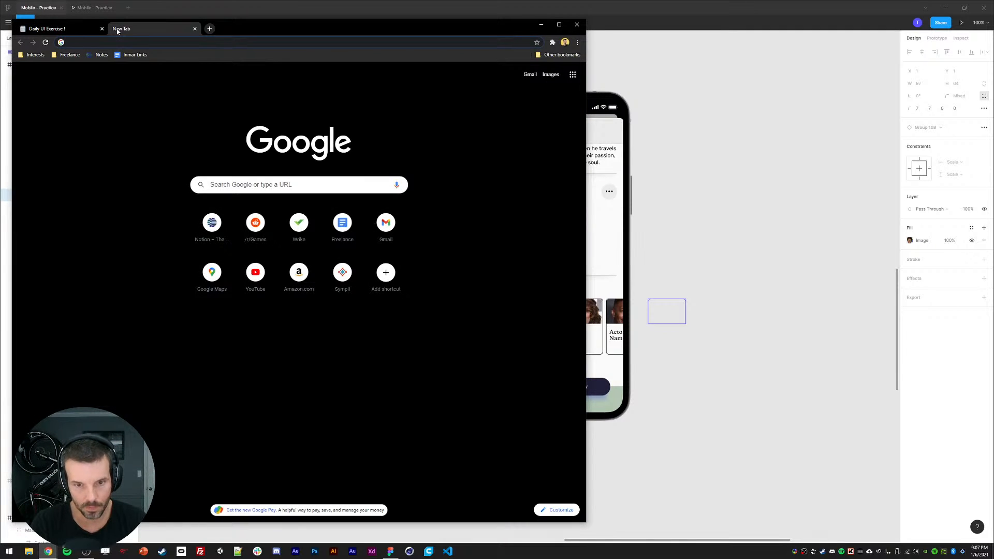
{"action": "type", "text": "Soul movie poster"}
{"action": "key", "text": "Return"}
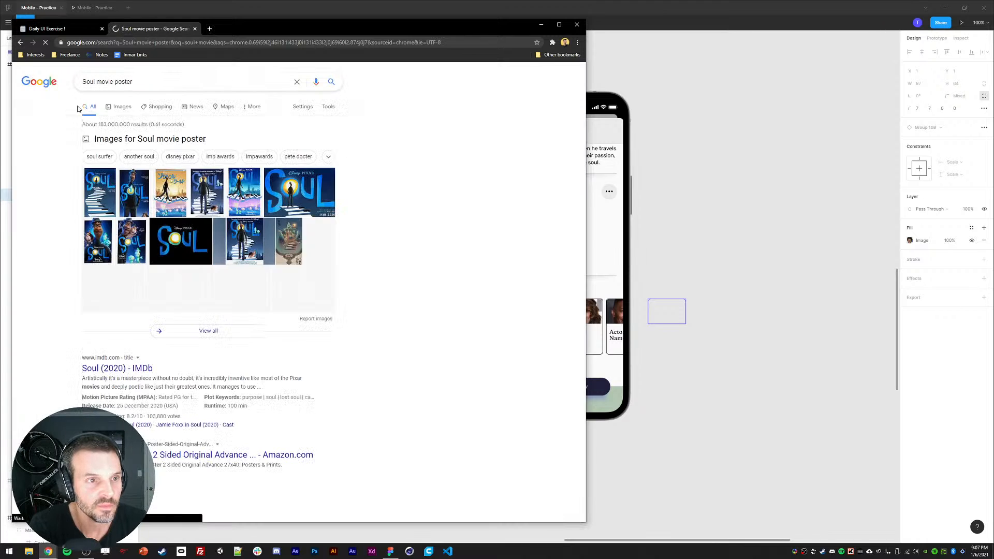
Step: Change the Google search to "soul movie"
{"action": "left_click_drag", "start_coordinate": [110, 82], "coordinate": [190, 112]}
{"action": "key", "text": "BackSpace"}
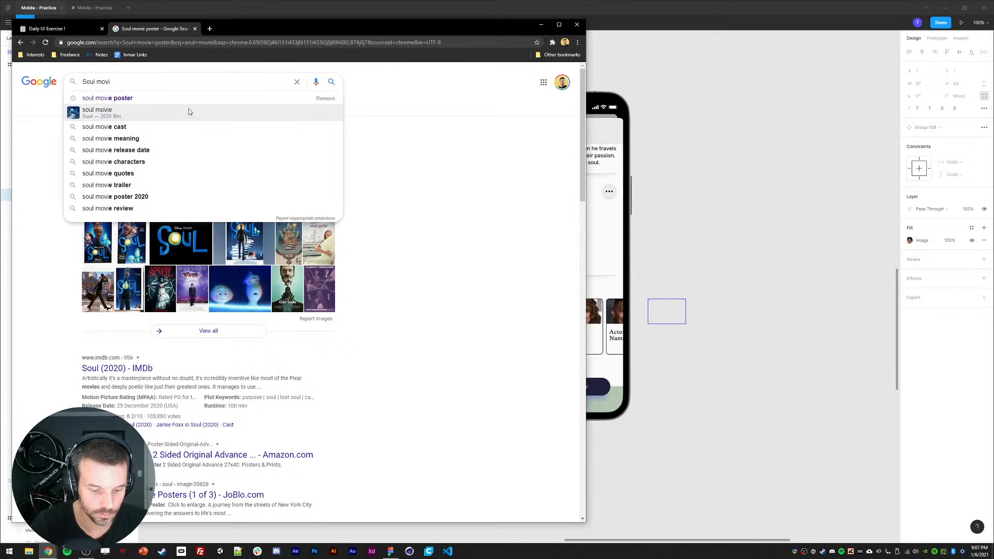
{"action": "left_click", "coordinate": [189, 112]}
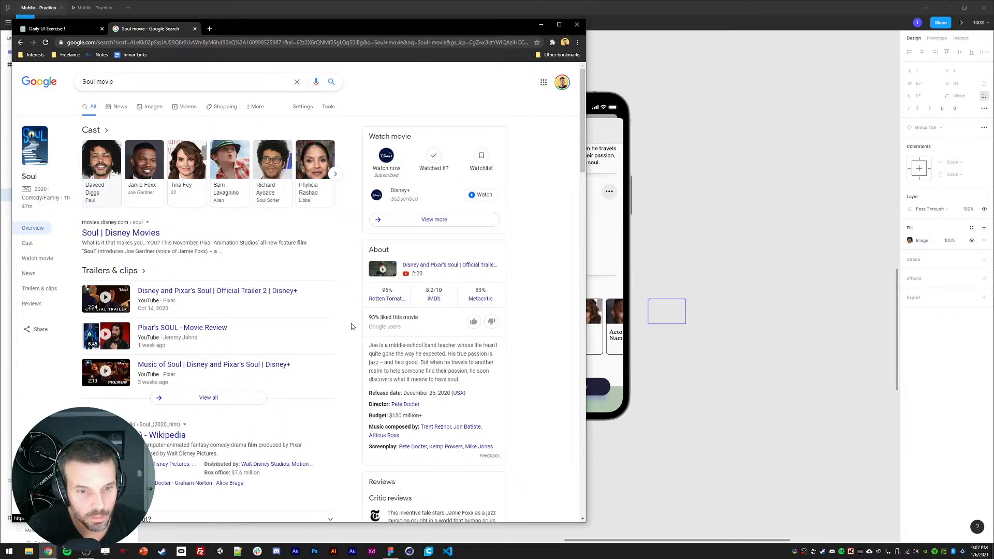
Step: Open the Soul (2020) IMDb page and scroll to its cast list
{"action": "scroll", "coordinate": [110, 206], "scroll_direction": "down", "scroll_amount": 3}
{"action": "scroll", "coordinate": [133, 312], "scroll_direction": "up", "scroll_amount": 3}
{"action": "scroll", "coordinate": [133, 311], "scroll_direction": "down", "scroll_amount": 3}
{"action": "scroll", "coordinate": [133, 312], "scroll_direction": "down", "scroll_amount": 7}
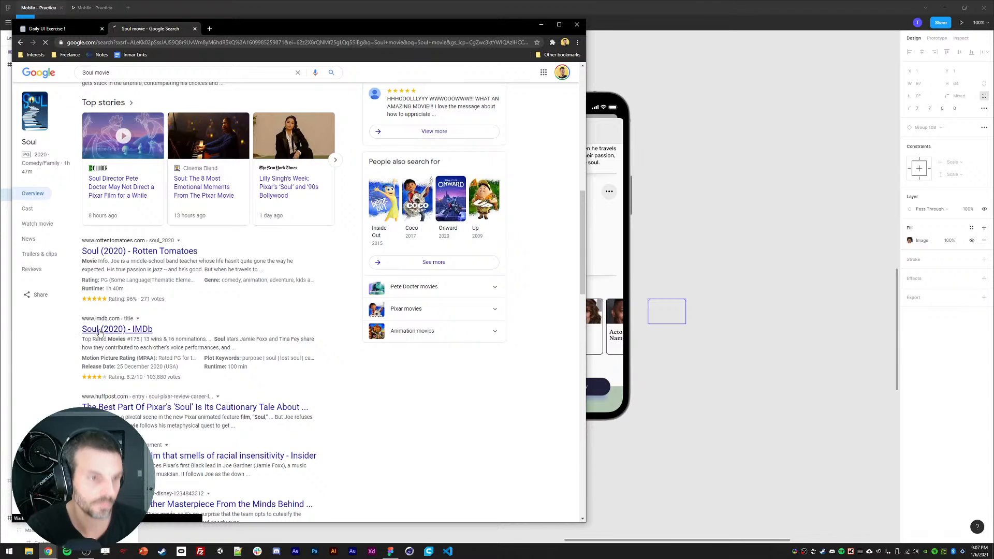
{"action": "left_click", "coordinate": [99, 330]}
{"action": "scroll", "coordinate": [200, 368], "scroll_direction": "down", "scroll_amount": 6}
{"action": "scroll", "coordinate": [200, 368], "scroll_direction": "down", "scroll_amount": 1}
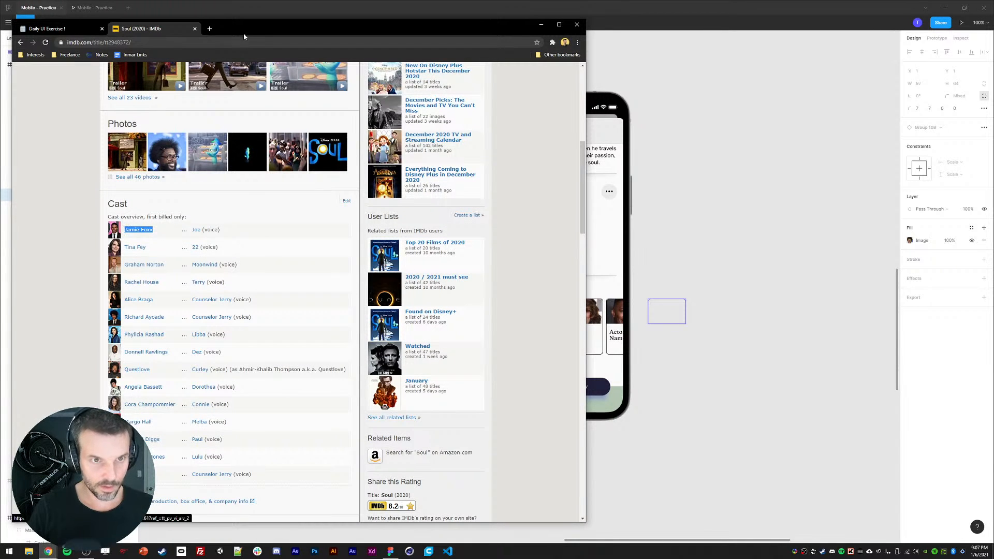
Step: Set the fifth actor card's name text to Jamie
{"action": "left_click_drag", "start_coordinate": [243, 33], "coordinate": [0, 35]}
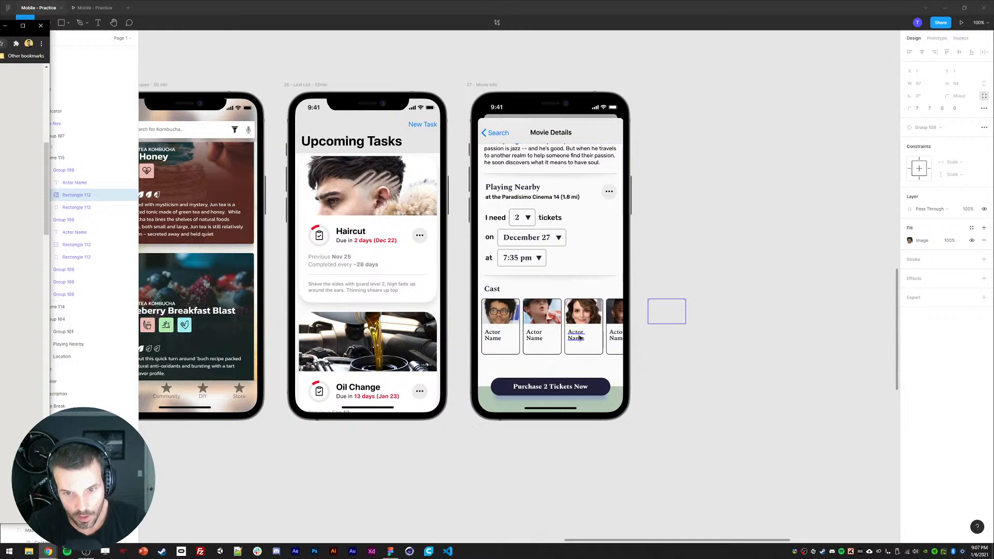
{"action": "left_click", "coordinate": [615, 337]}
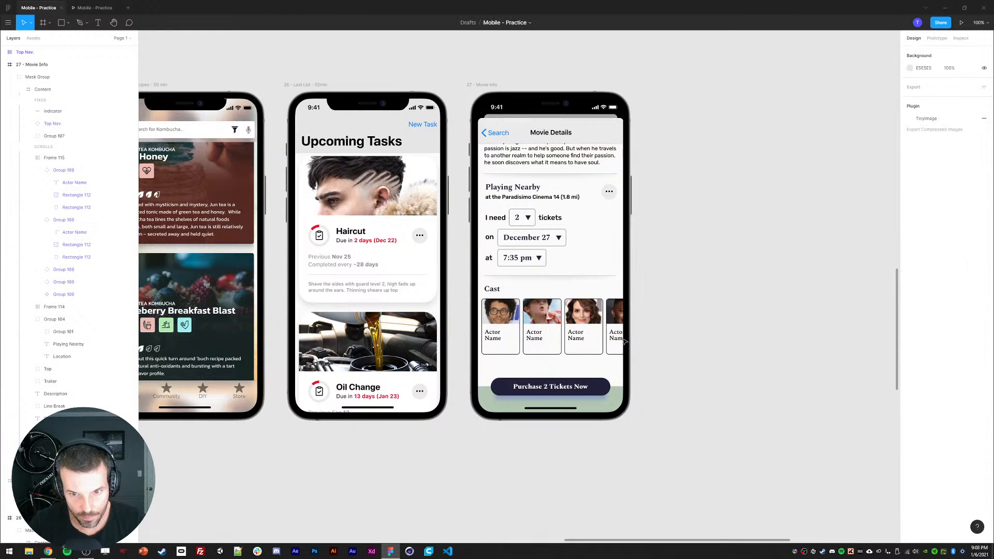
{"action": "double_click", "coordinate": [612, 336]}
{"action": "type", "text": "Jamie"}
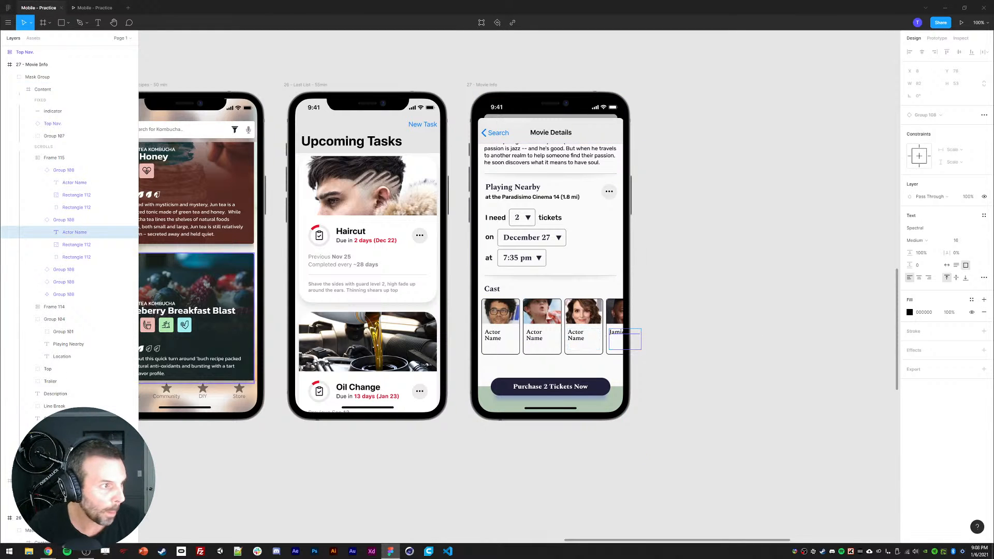
Step: Paste Tina Fey as the third actor card's name
{"action": "key", "text": "alt+Tab"}
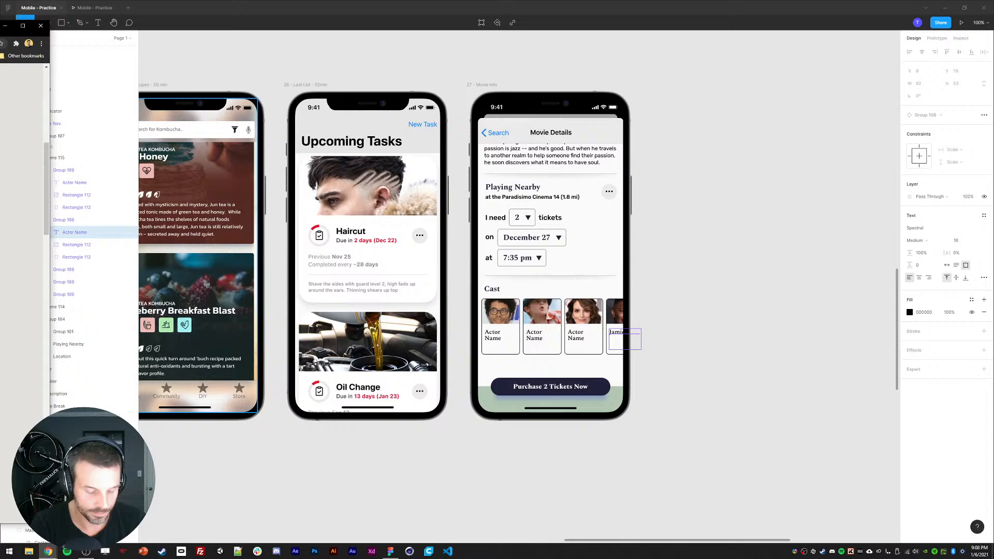
{"action": "double_click", "coordinate": [578, 337]}
{"action": "double_click", "coordinate": [578, 338]}
{"action": "type", "text": "Tina Fey"}
{"action": "key", "text": "Escape"}
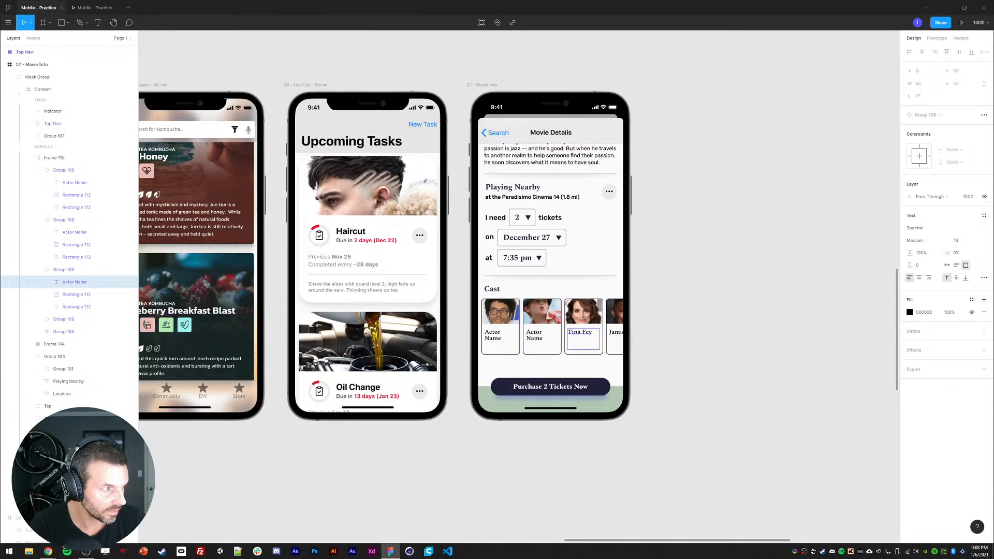
Step: Paste Graham Norton as the second actor card's name
{"action": "key", "text": "alt+Tab"}
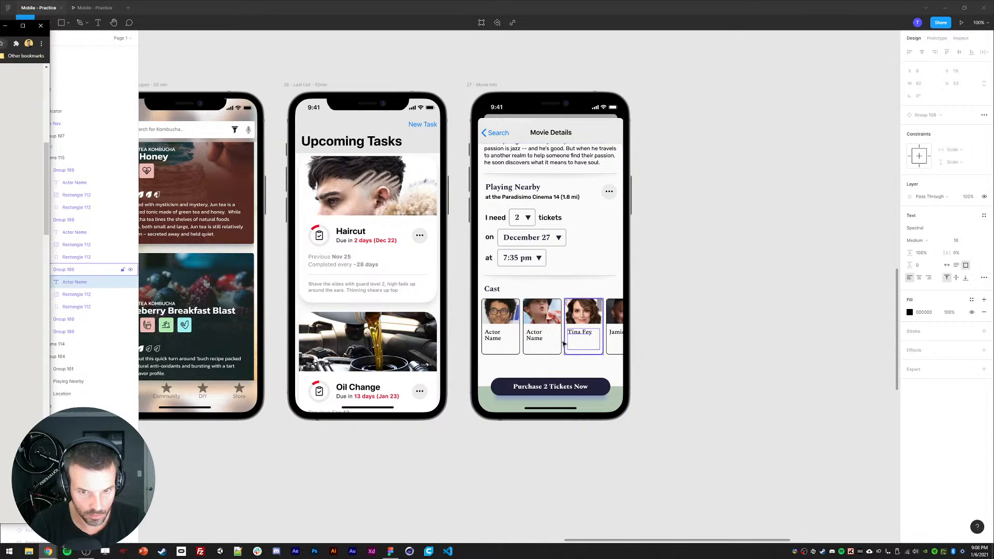
{"action": "left_click", "coordinate": [538, 342]}
{"action": "key", "text": "Escape"}
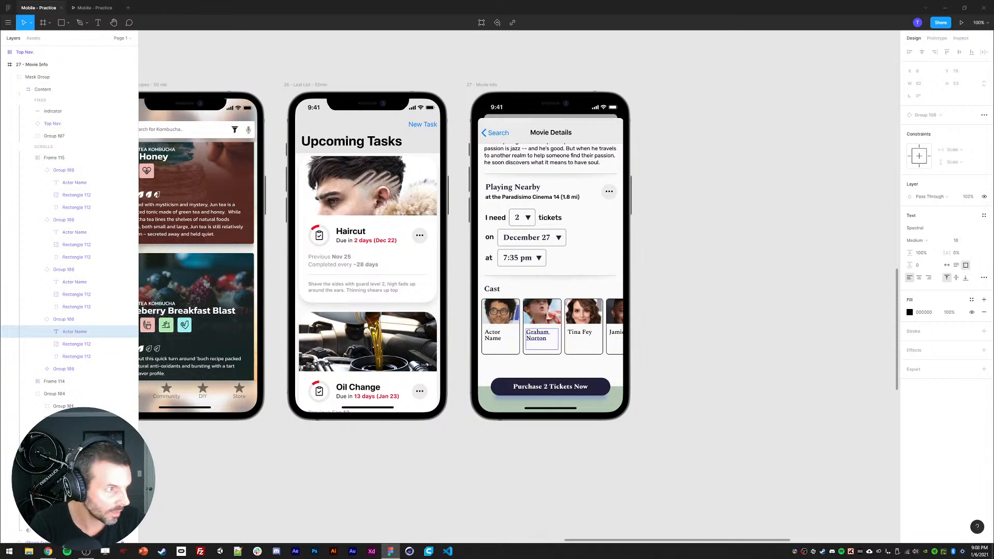
Step: Paste Richard Ayoade as the first actor card's name
{"action": "key", "text": "alt+Tab"}
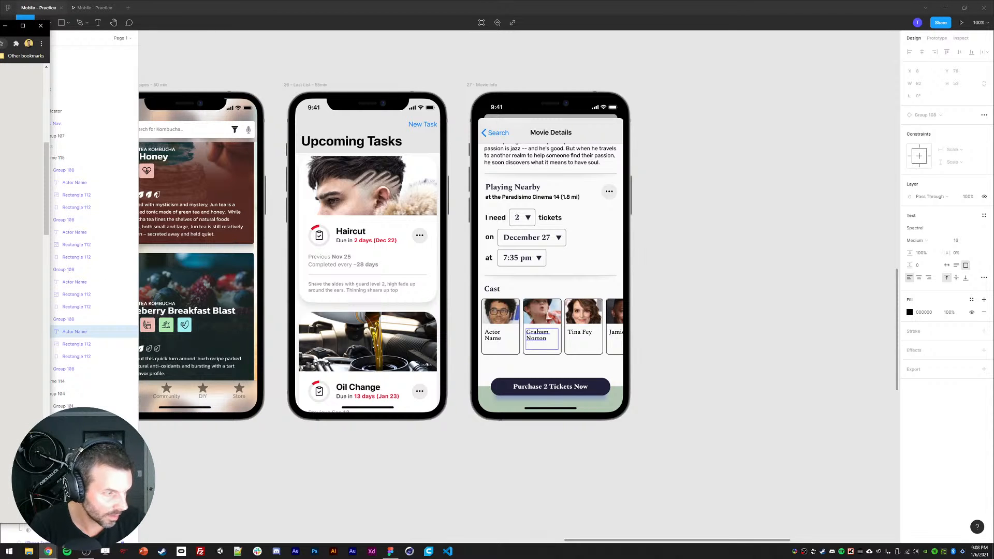
{"action": "double_click", "coordinate": [501, 341]}
{"action": "double_click", "coordinate": [500, 339]}
{"action": "type", "text": "Richard Ayoade"}
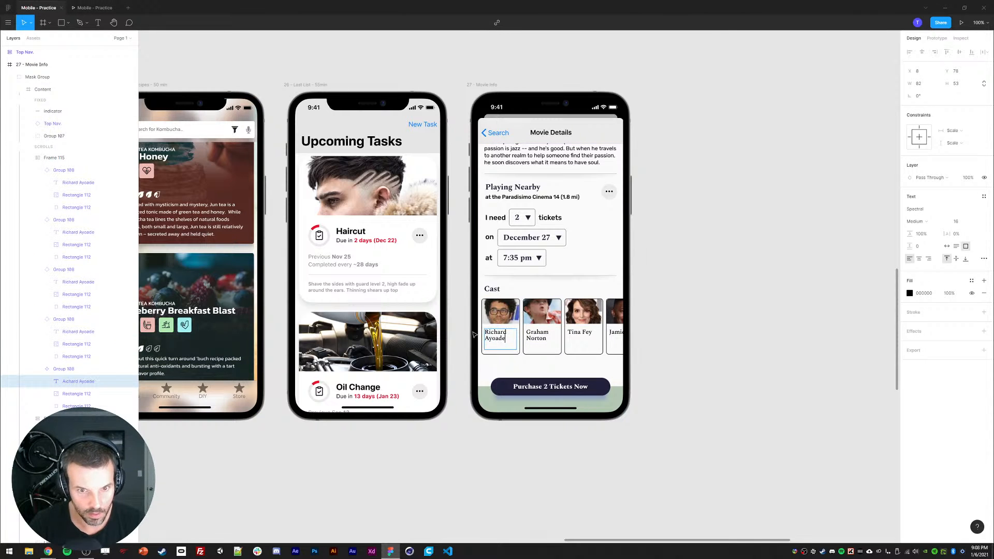
{"action": "key", "text": "Escape"}
Step: Recolor the first actor card's border stroke by sampling the screen background with the eyedropper
{"action": "key", "text": "alt+Tab"}
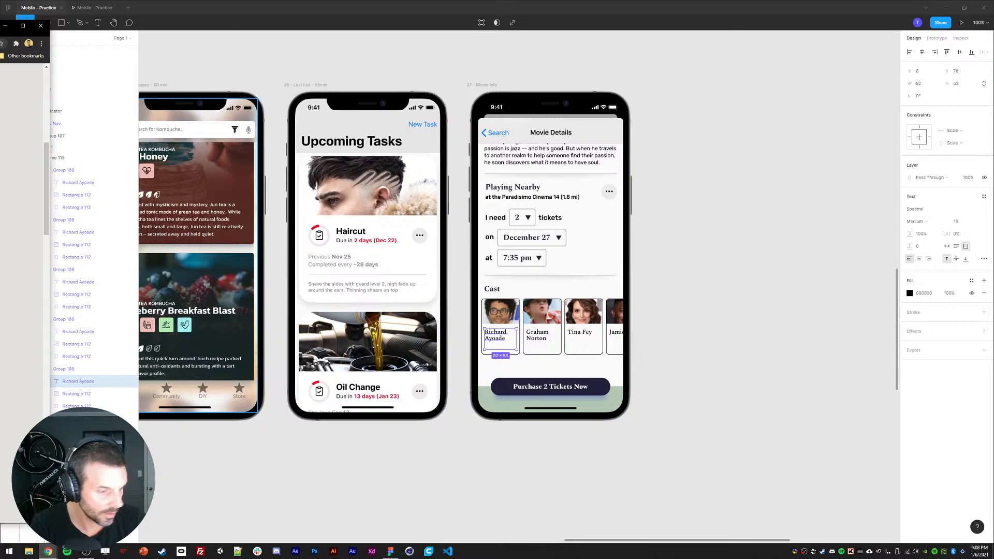
{"action": "left_click", "coordinate": [84, 183]}
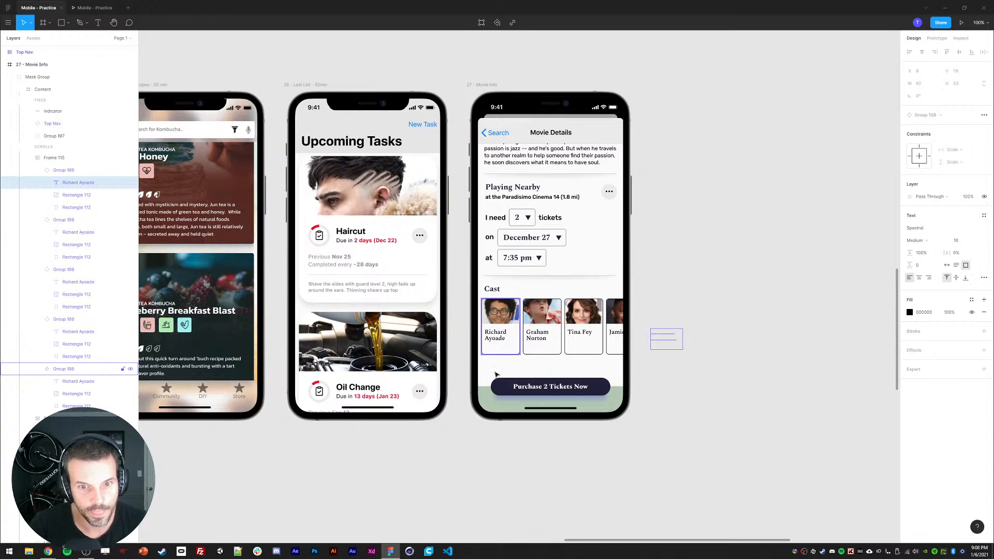
{"action": "double_click", "coordinate": [500, 344]}
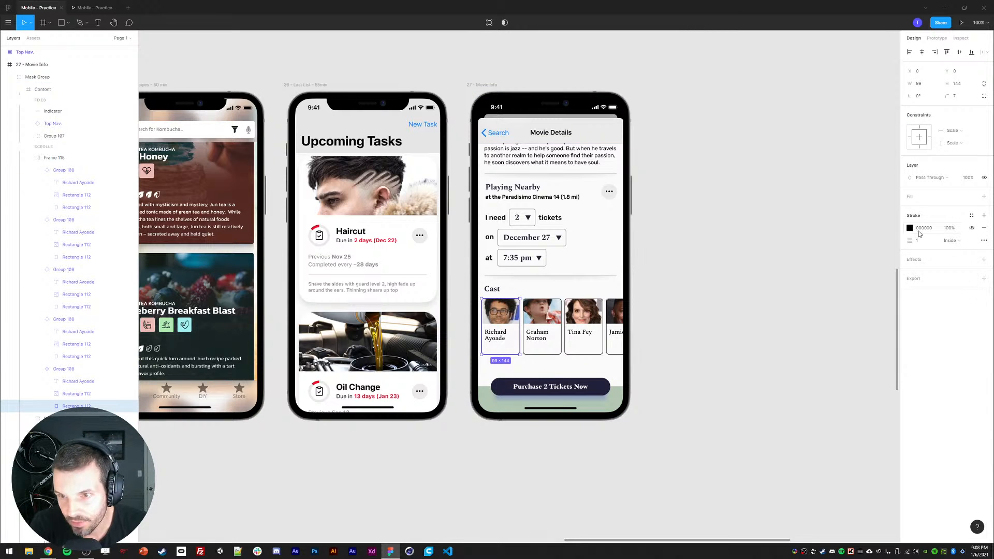
{"action": "left_click", "coordinate": [910, 229]}
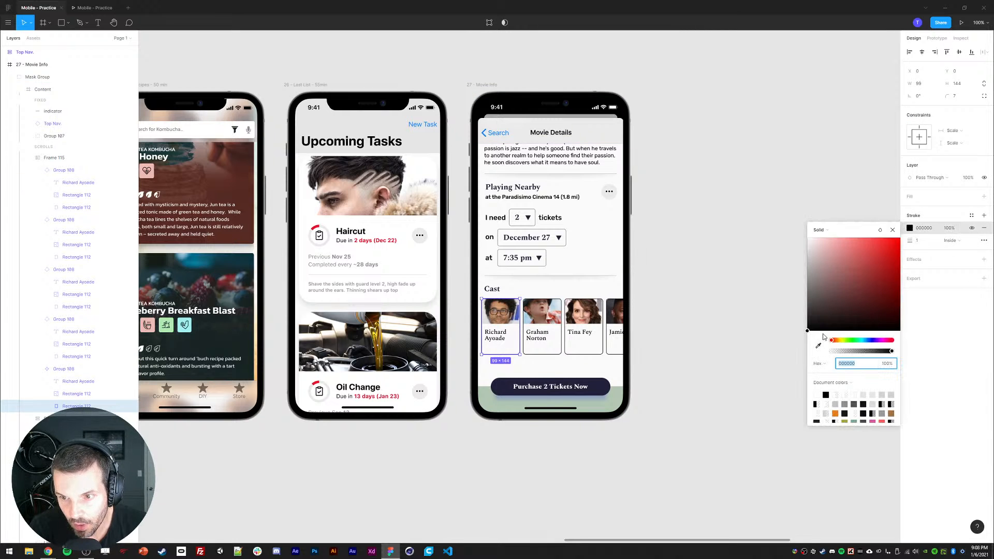
{"action": "left_click", "coordinate": [818, 346]}
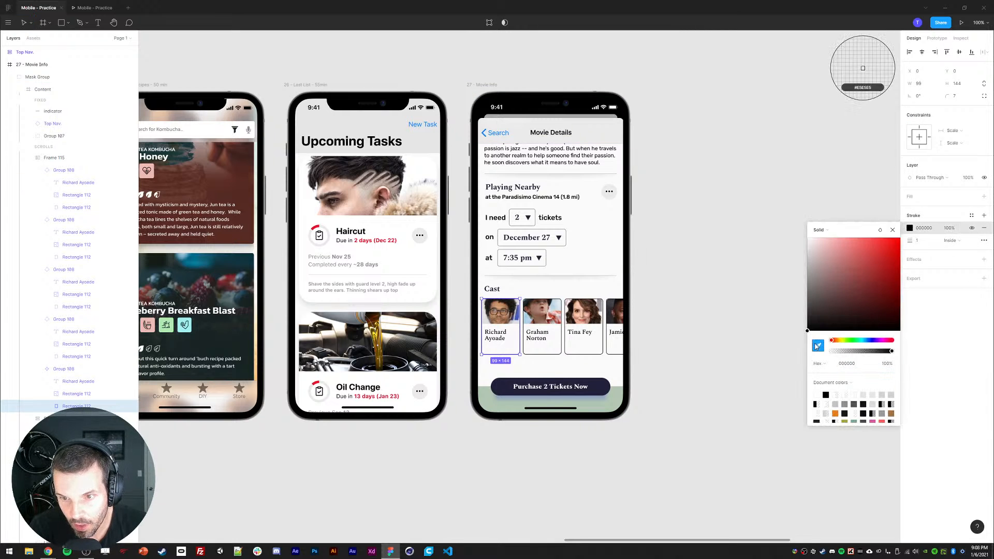
{"action": "left_click", "coordinate": [611, 273]}
{"action": "left_click", "coordinate": [718, 376]}
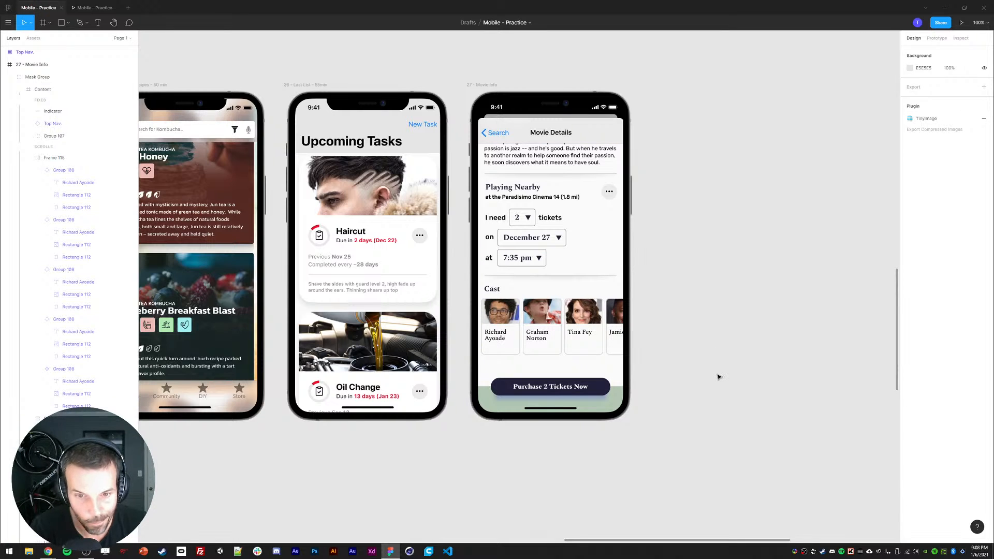
Step: Nudge the first actor card's name text down by 20 px
{"action": "left_click", "coordinate": [500, 336], "text": "ctrl"}
{"action": "key", "text": "shift+Down"}
{"action": "key", "text": "shift+Down"}
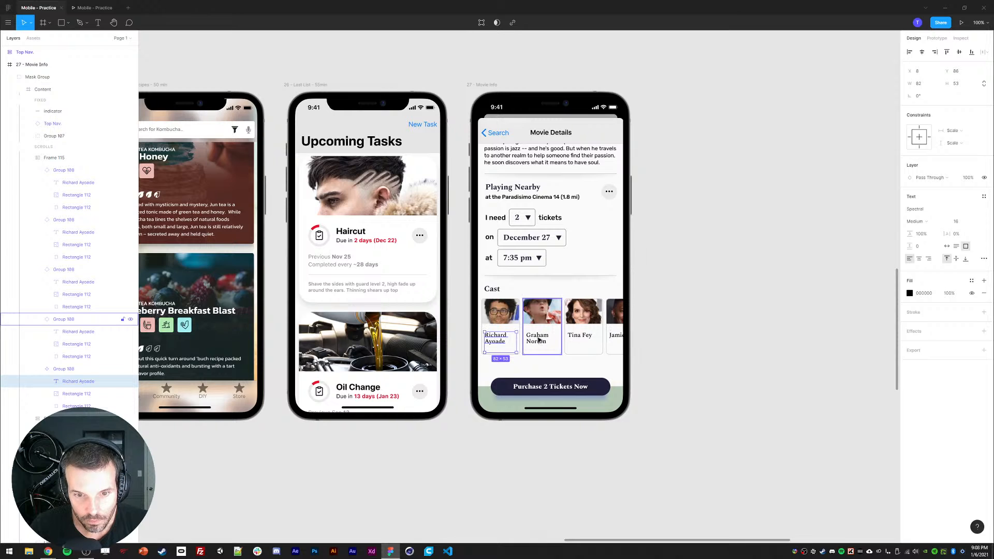
Step: Set the actor card photo's height to 88
{"action": "left_click", "coordinate": [498, 313]}
{"action": "left_click", "coordinate": [958, 83]}
{"action": "type", "text": "88"}
{"action": "key", "text": "Return"}
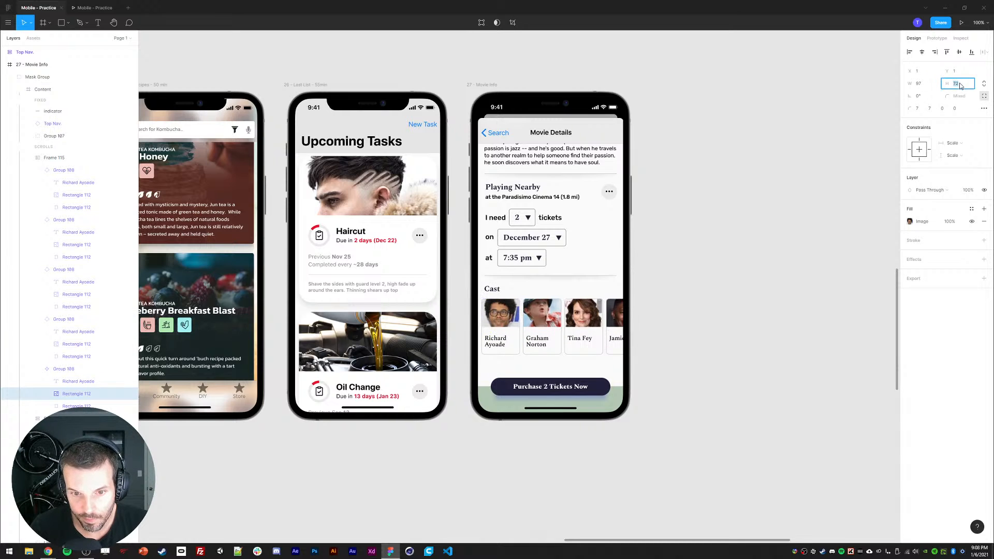
Step: Nudge the card's name text down another 10 px and switch it to auto height
{"action": "left_click", "coordinate": [495, 335]}
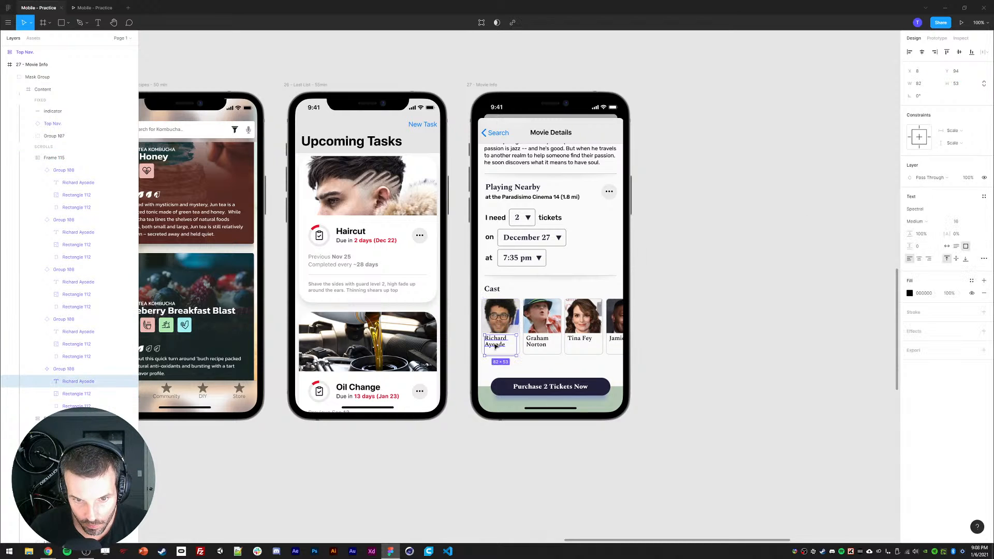
{"action": "key", "text": "shift+Down"}
{"action": "left_click", "coordinate": [957, 247]}
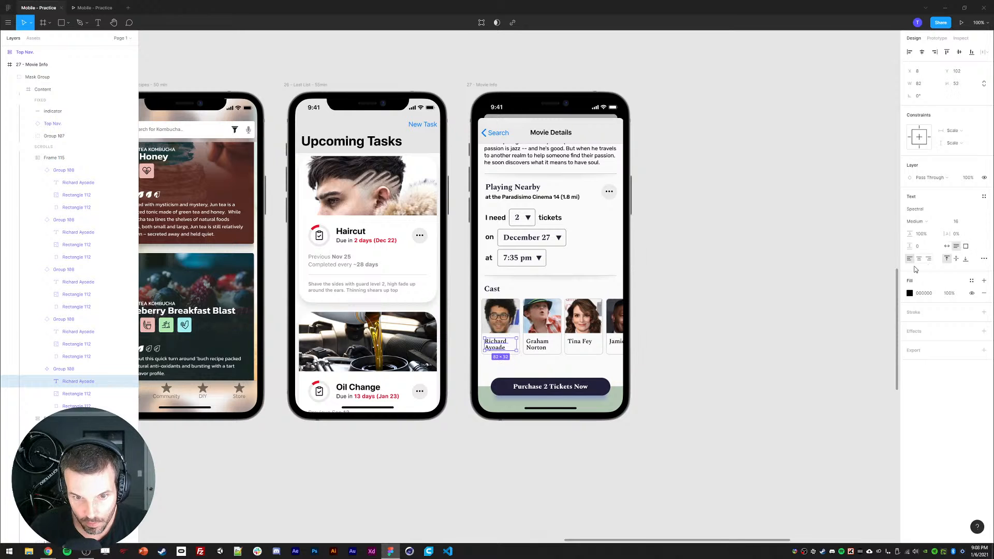
Step: Preview the Movie Details screen in the prototype view, scrolling through it
{"action": "left_click", "coordinate": [93, 8]}
{"action": "left_click_drag", "start_coordinate": [521, 291], "coordinate": [628, 279]}
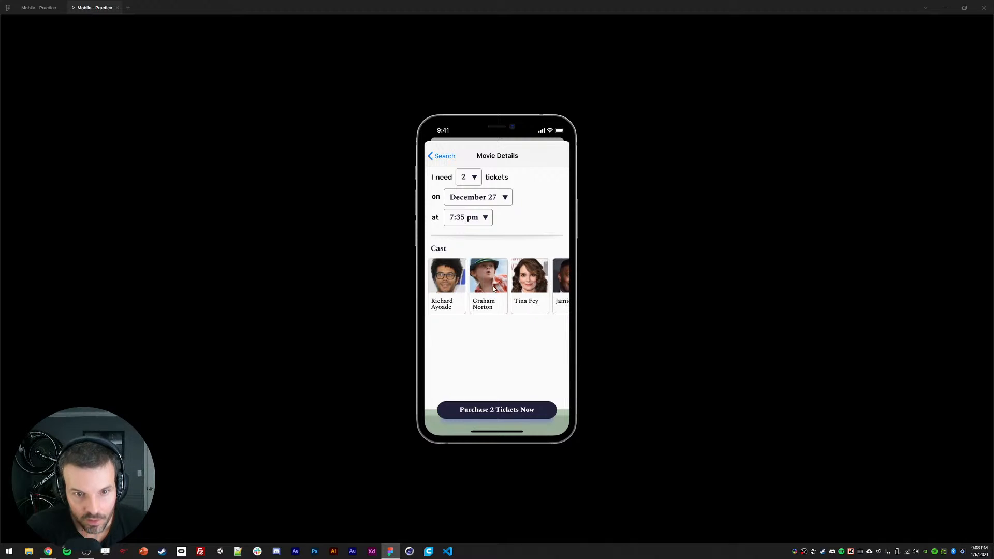
{"action": "scroll", "coordinate": [478, 269], "scroll_direction": "up", "scroll_amount": 1}
{"action": "scroll", "coordinate": [478, 272], "scroll_direction": "up", "scroll_amount": 6}
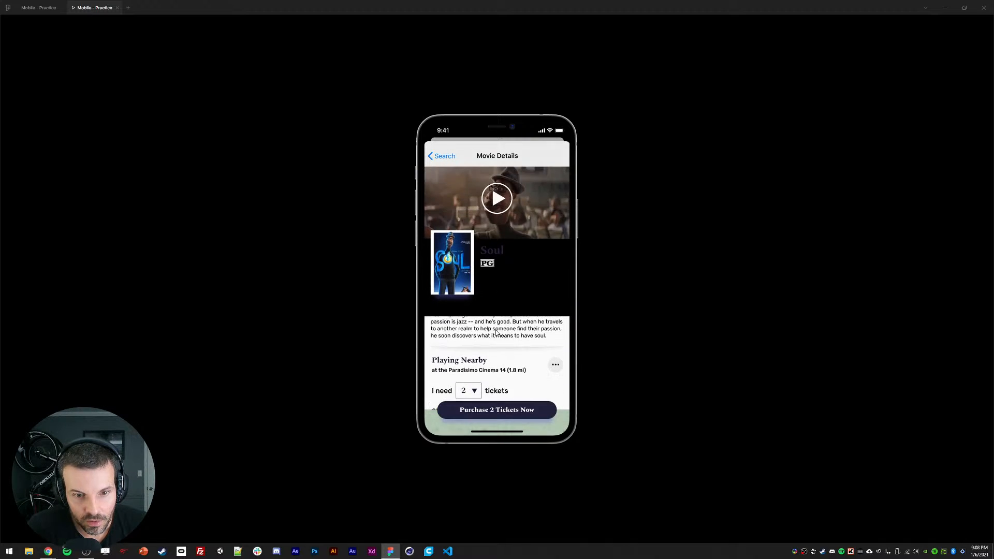
{"action": "left_click", "coordinate": [39, 7]}
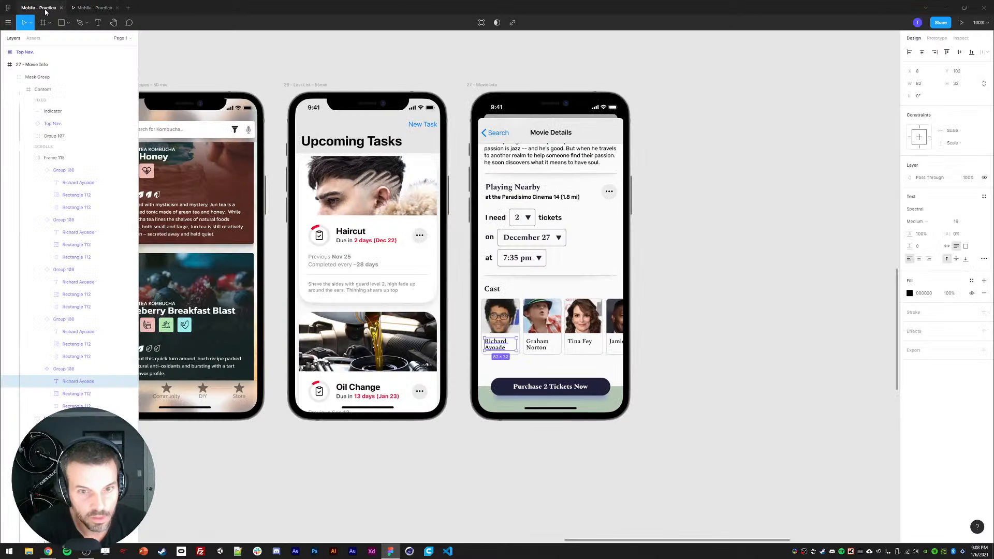
Step: Select the screen's scrolling content layers and move them back down to start beneath the header
{"action": "left_click", "coordinate": [500, 316]}
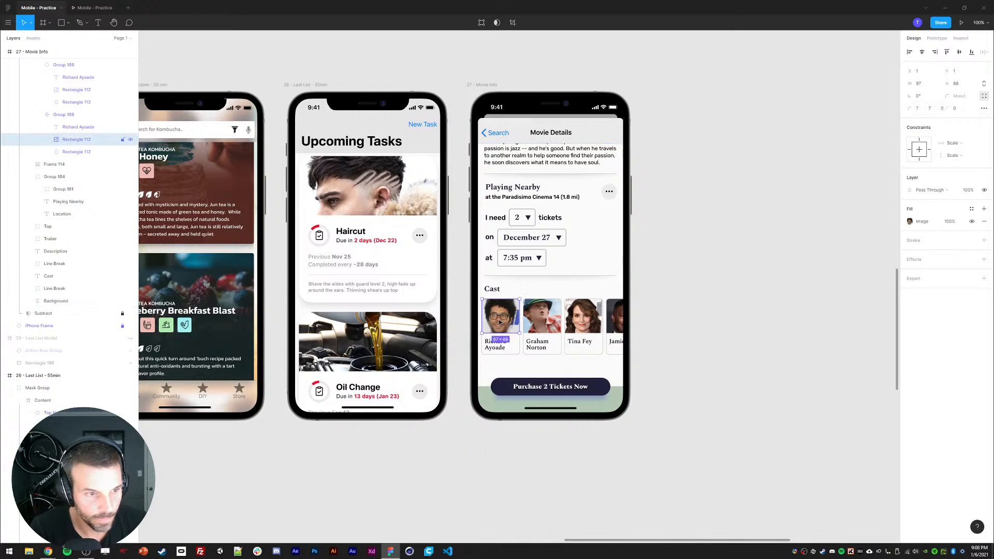
{"action": "left_click", "coordinate": [61, 303]}
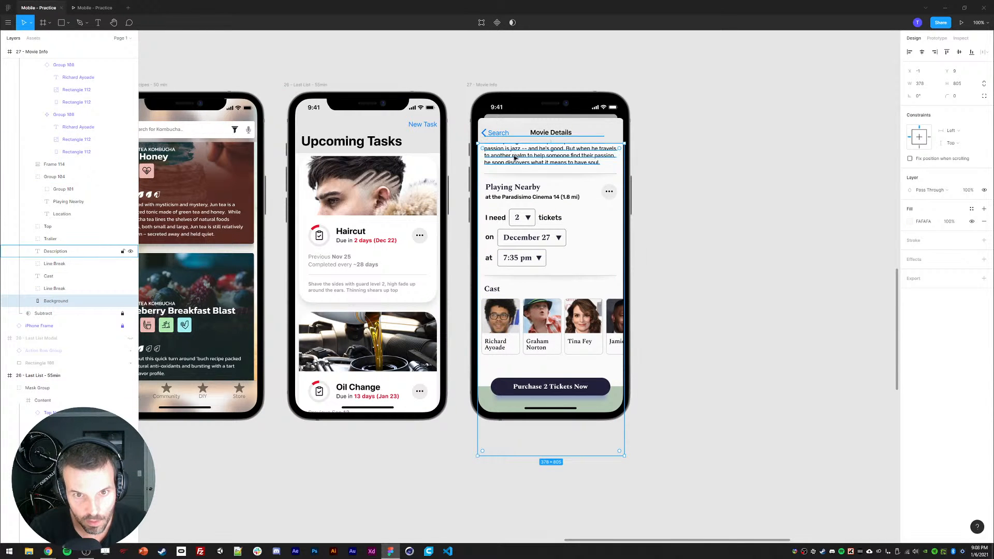
{"action": "left_click", "coordinate": [51, 289]}
{"action": "scroll", "coordinate": [35, 225], "scroll_direction": "up", "scroll_amount": 5}
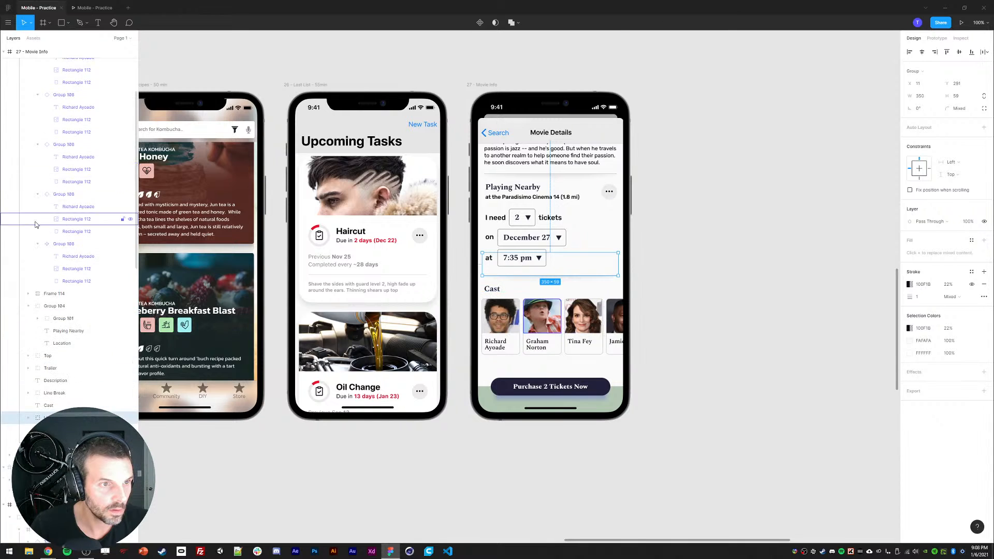
{"action": "scroll", "coordinate": [36, 225], "scroll_direction": "up", "scroll_amount": 3}
{"action": "left_click", "coordinate": [29, 158]}
{"action": "left_click", "coordinate": [56, 160], "text": "shift"}
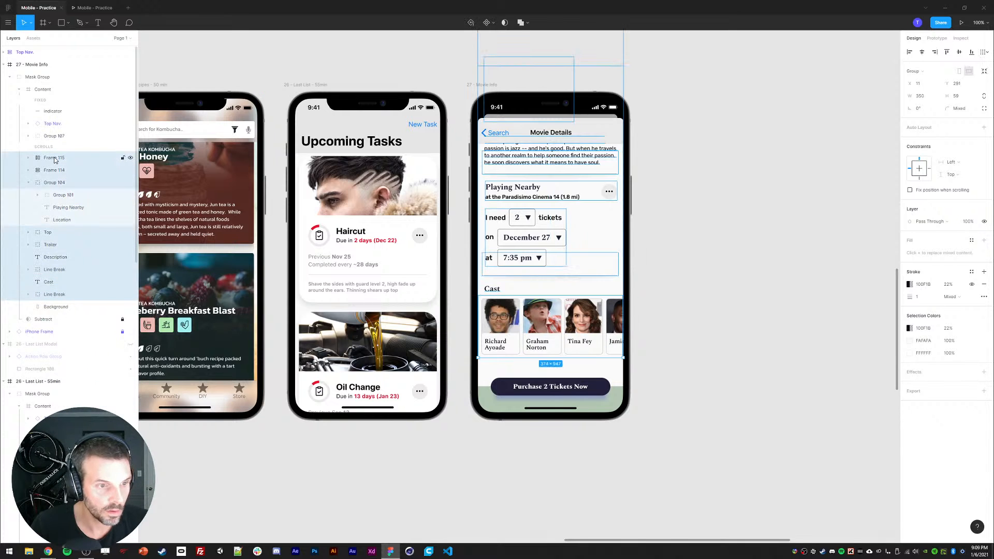
{"action": "left_click_drag", "start_coordinate": [509, 162], "coordinate": [509, 322]}
{"action": "left_click_drag", "start_coordinate": [521, 223], "coordinate": [520, 215]}
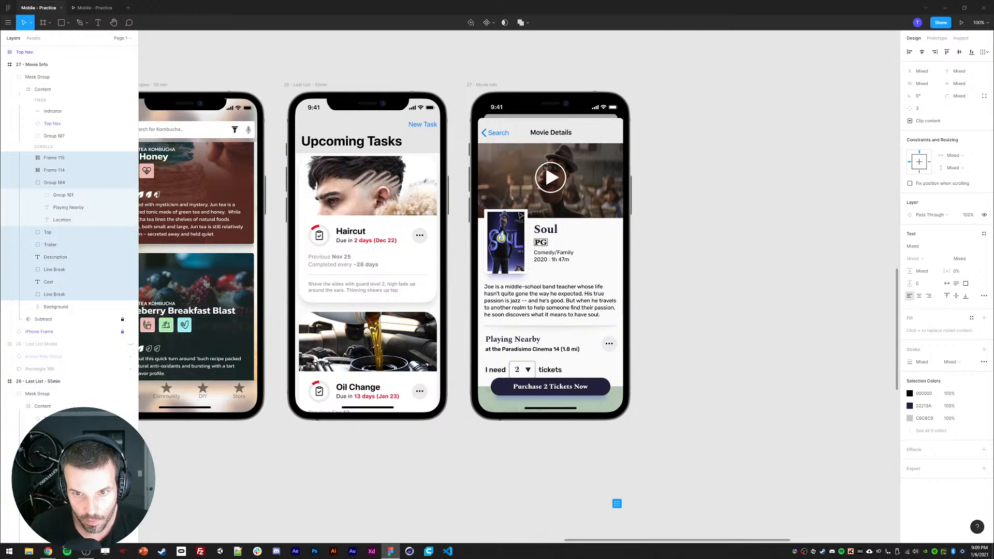
Step: Lengthen the screen's Background layer to about 943 px tall and check the scrolling in the prototype
{"action": "left_click", "coordinate": [50, 308]}
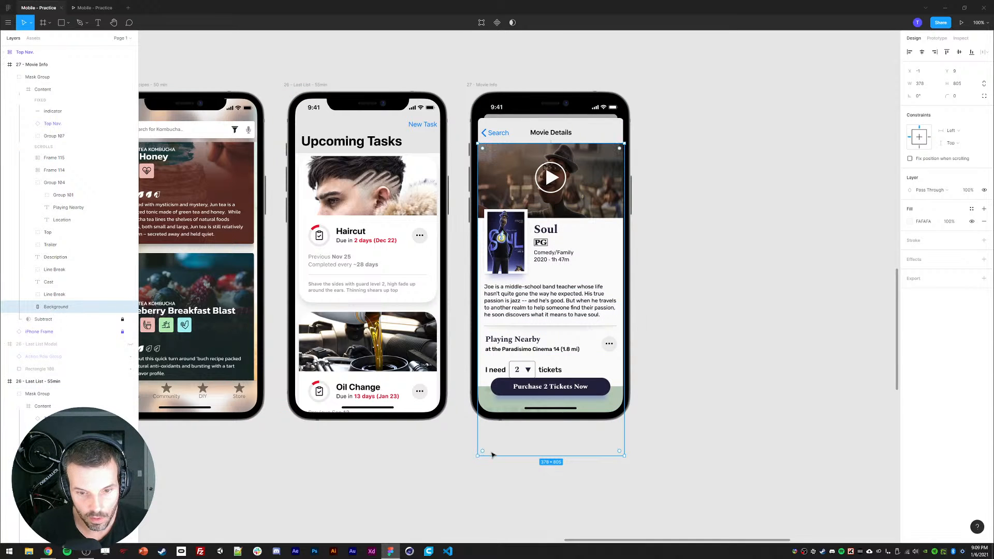
{"action": "left_click_drag", "start_coordinate": [493, 455], "coordinate": [492, 507]}
{"action": "left_click", "coordinate": [93, 8]}
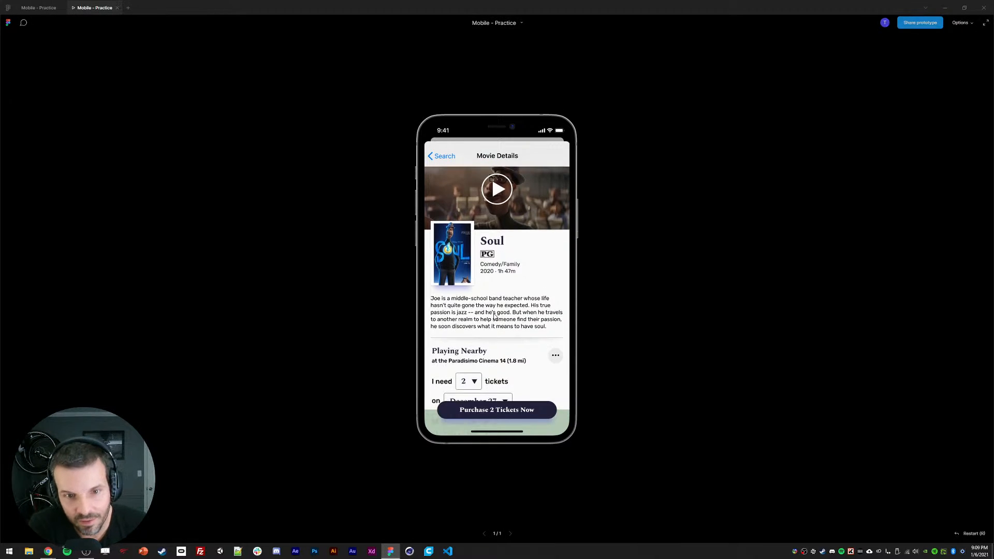
{"action": "scroll", "coordinate": [496, 222], "scroll_direction": "down", "scroll_amount": 3}
{"action": "left_click", "coordinate": [39, 7]}
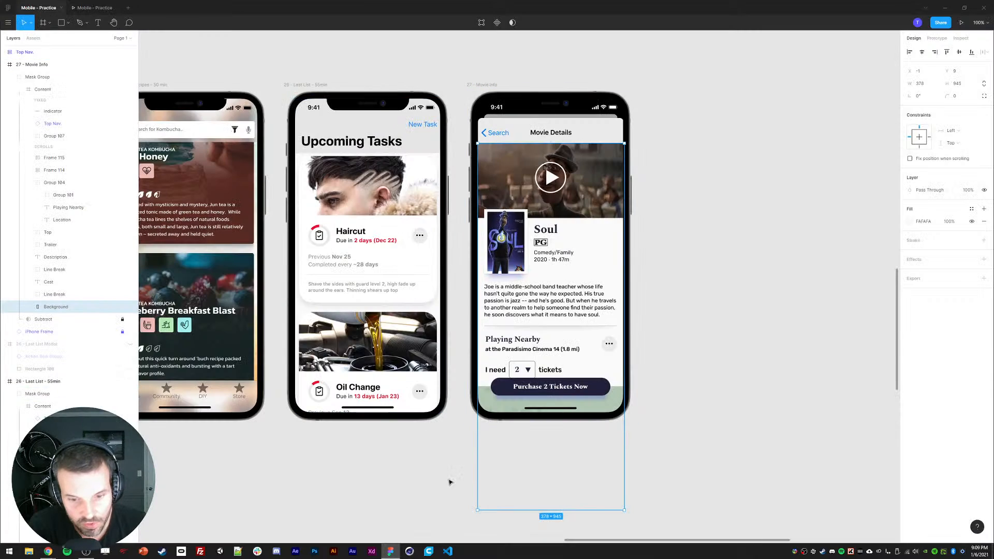
Step: Lengthen the Background layer to about 1112 px tall and preview the scrolling again
{"action": "left_click_drag", "start_coordinate": [487, 512], "coordinate": [477, 443]}
{"action": "left_click", "coordinate": [105, 9]}
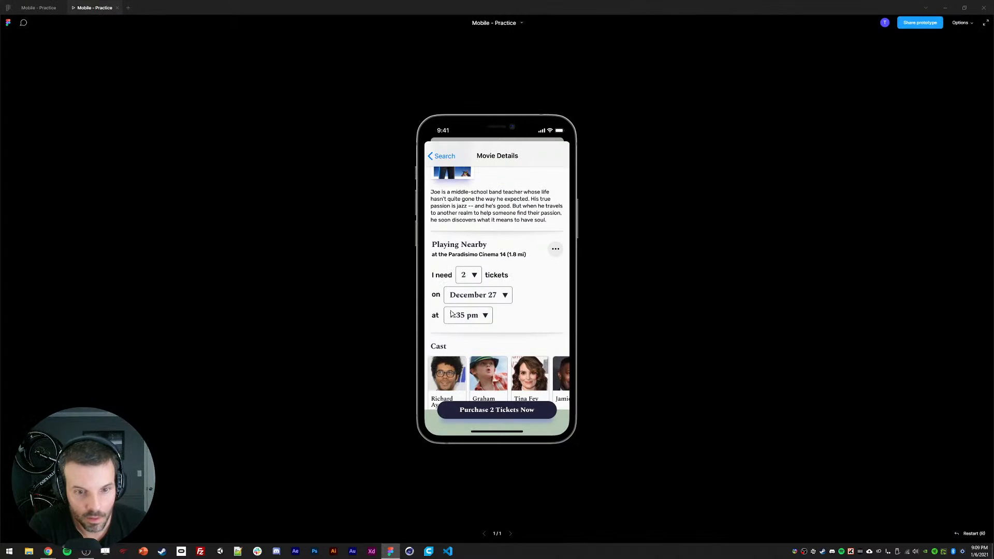
{"action": "scroll", "coordinate": [467, 231], "scroll_direction": "down", "scroll_amount": 2}
{"action": "scroll", "coordinate": [467, 231], "scroll_direction": "up", "scroll_amount": 3}
{"action": "left_click", "coordinate": [55, 6]}
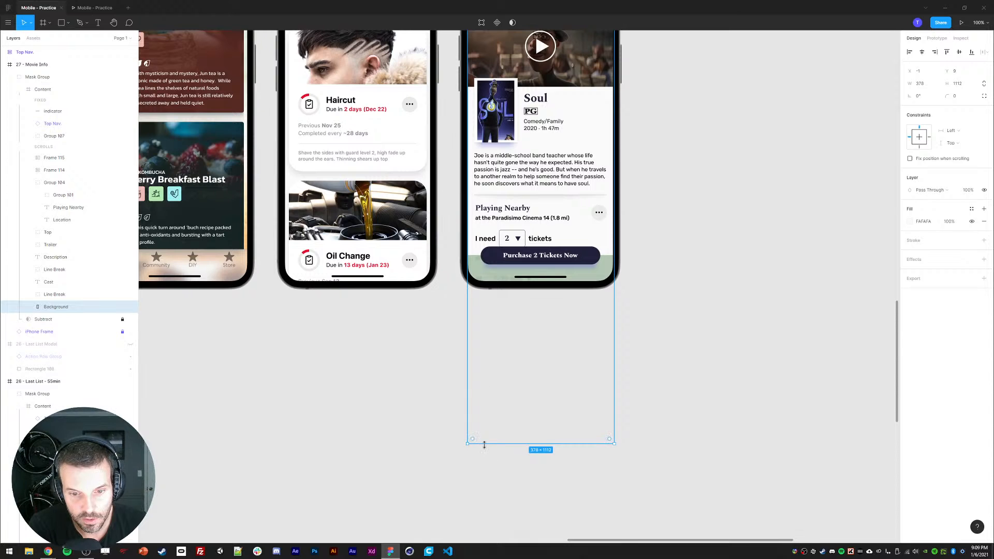
Step: Shorten the Background layer to about 1013 px tall and preview the scrolling once more
{"action": "left_click_drag", "start_coordinate": [484, 445], "coordinate": [482, 408]}
{"action": "left_click", "coordinate": [98, 7]}
{"action": "scroll", "coordinate": [469, 246], "scroll_direction": "down", "scroll_amount": 3}
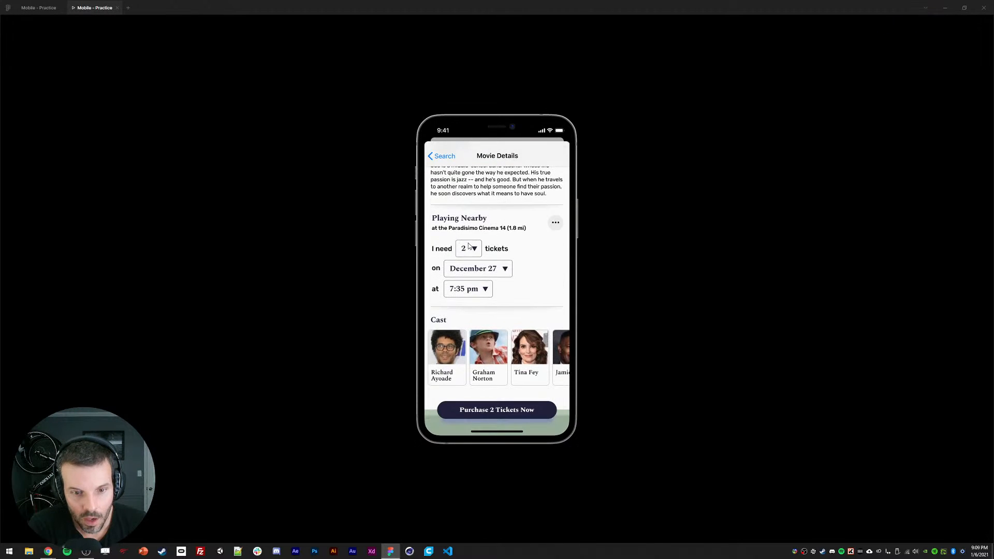
{"action": "scroll", "coordinate": [468, 246], "scroll_direction": "up", "scroll_amount": 3}
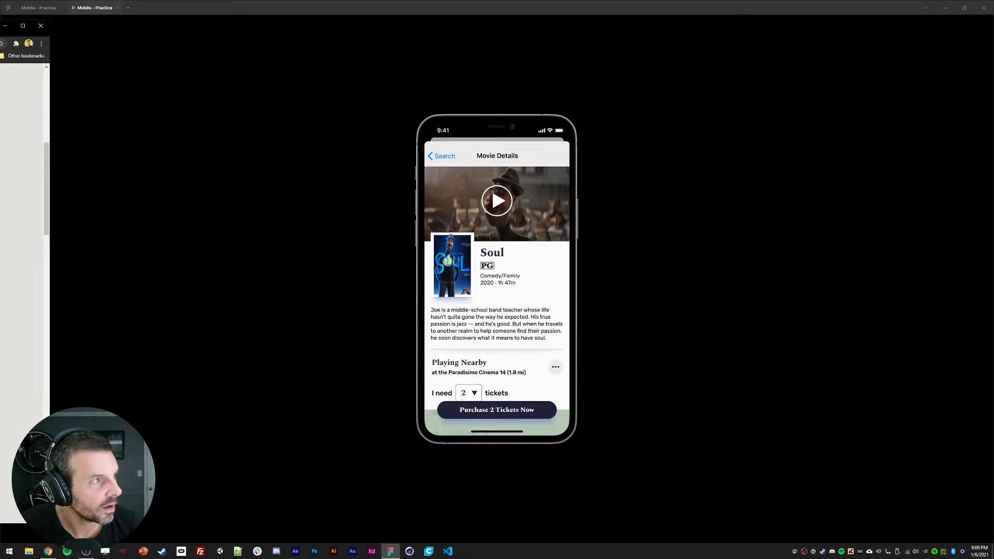
Step: Rename the frame to "27 - Movie Info - 49 min" and open the prototype preview
{"action": "left_click_drag", "start_coordinate": [0, 37], "coordinate": [191, 33]}
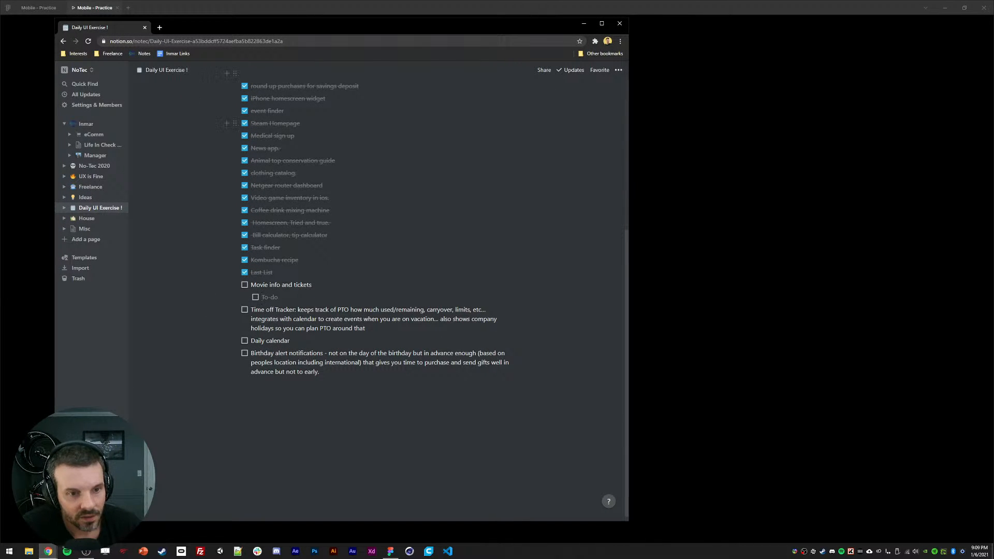
{"action": "left_click", "coordinate": [39, 7]}
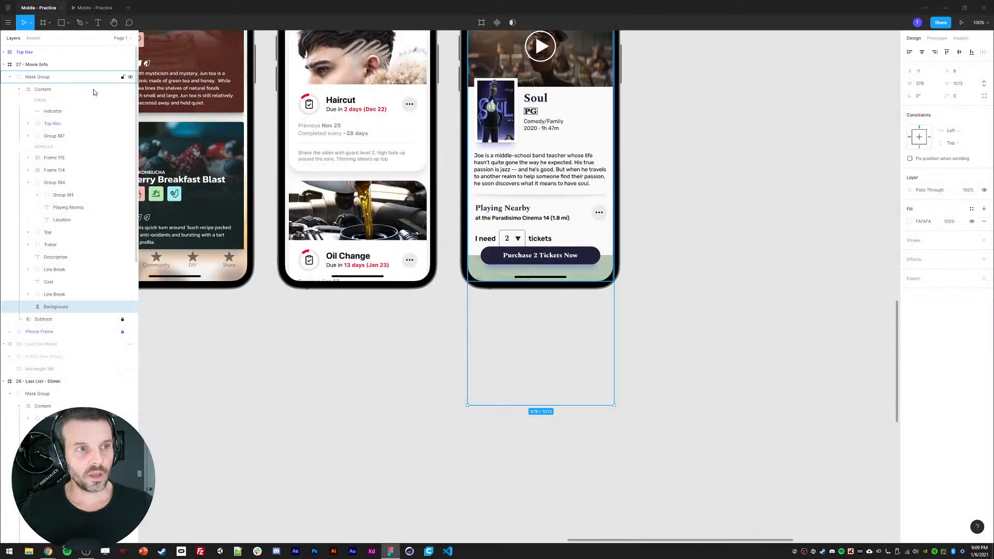
{"action": "double_click", "coordinate": [39, 68]}
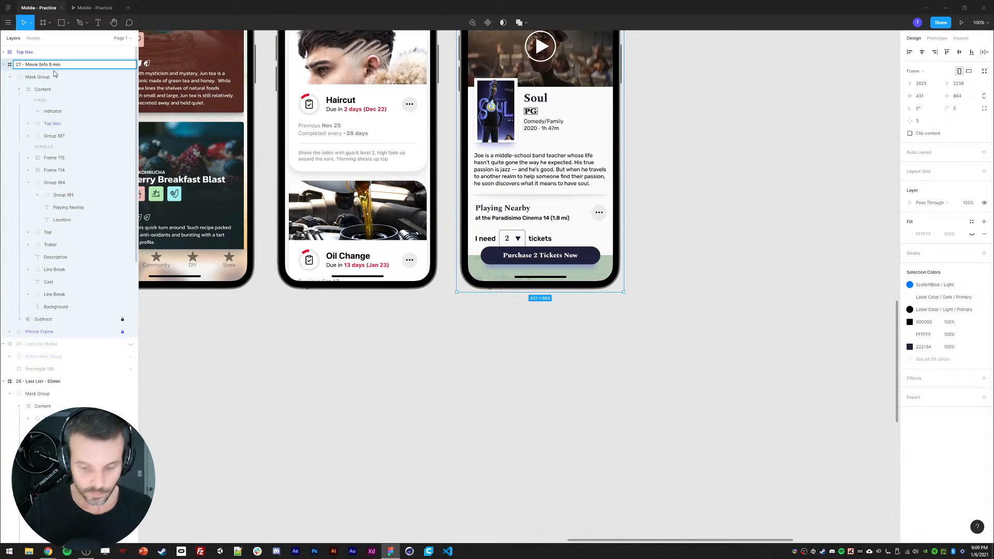
{"action": "key", "text": "Return"}
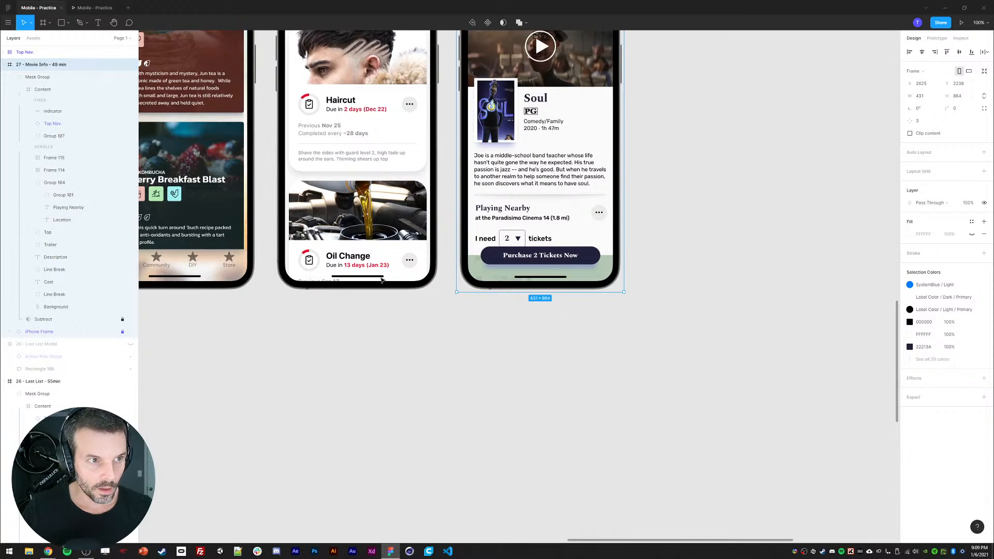
{"action": "scroll", "coordinate": [485, 404], "scroll_direction": "up", "scroll_amount": 5}
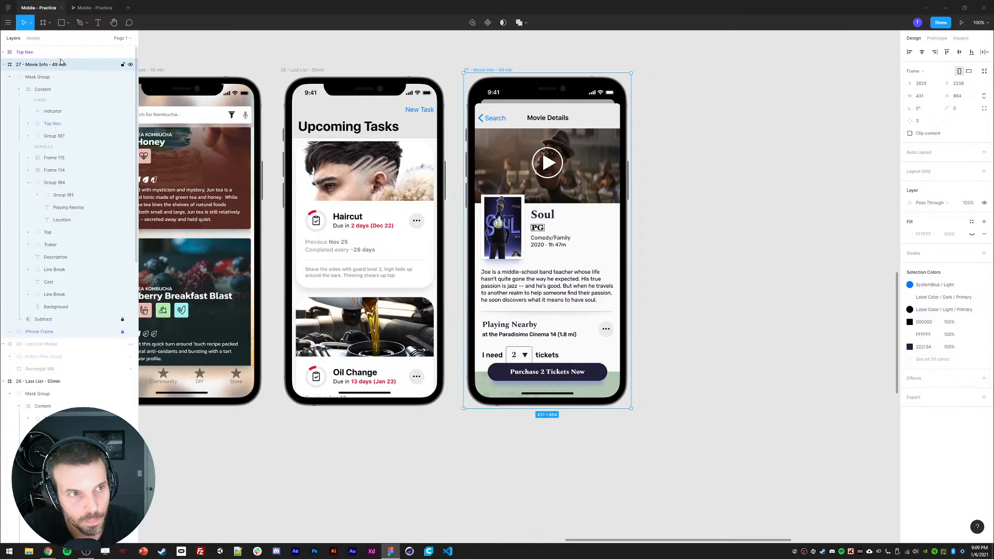
{"action": "left_click", "coordinate": [89, 8]}
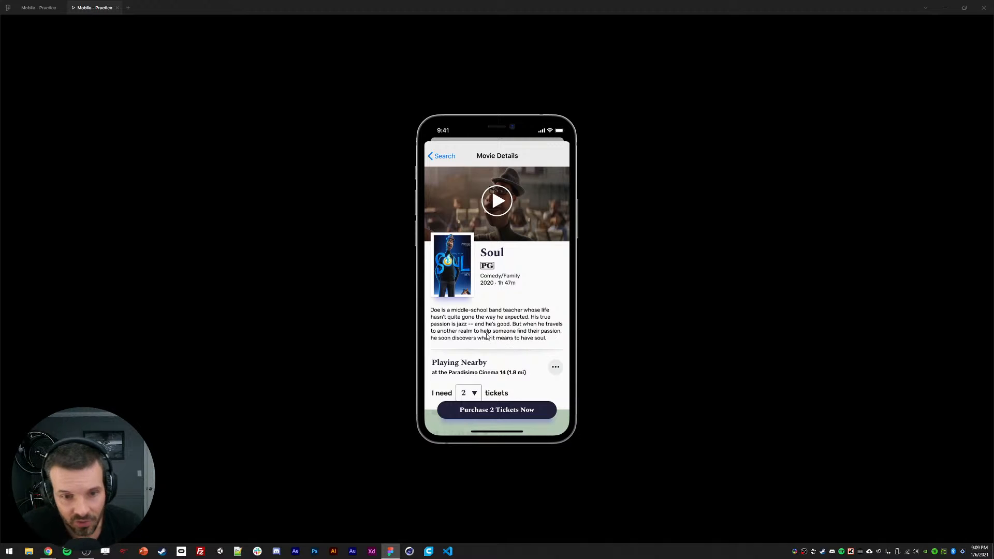
Step: Scroll through the Movie Details prototype preview to check the page scrolling and the Cast row
{"action": "left_click_drag", "start_coordinate": [474, 340], "coordinate": [471, 183]}
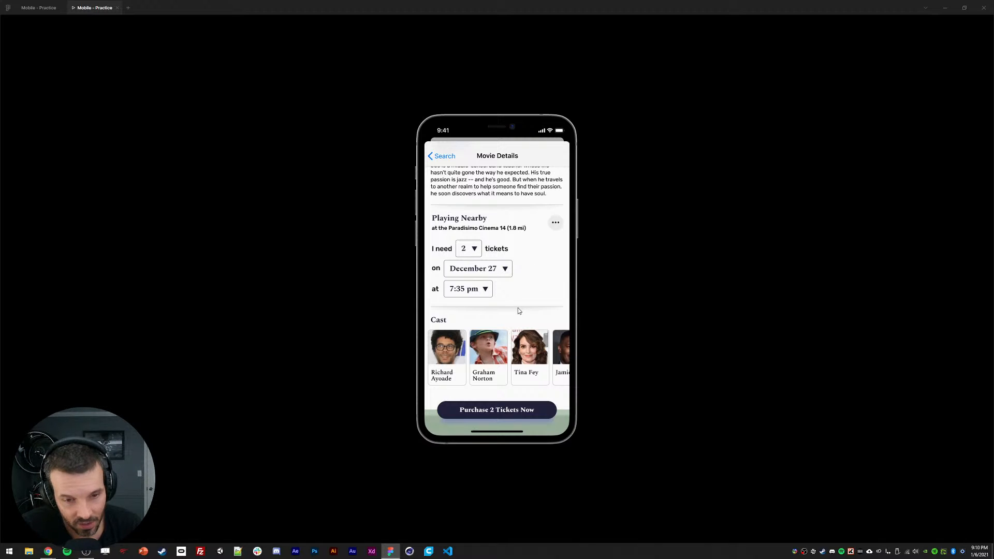
{"action": "left_click_drag", "start_coordinate": [503, 365], "coordinate": [489, 347]}
{"action": "left_click_drag", "start_coordinate": [515, 270], "coordinate": [510, 322]}
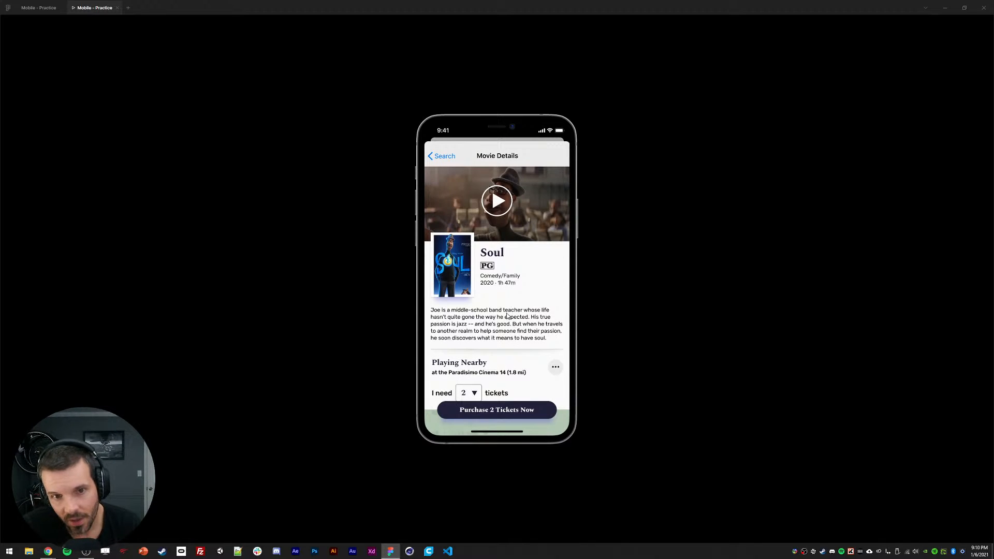
{"action": "scroll", "coordinate": [516, 313], "scroll_direction": "down", "scroll_amount": 3}
{"action": "scroll", "coordinate": [510, 256], "scroll_direction": "up", "scroll_amount": 3}
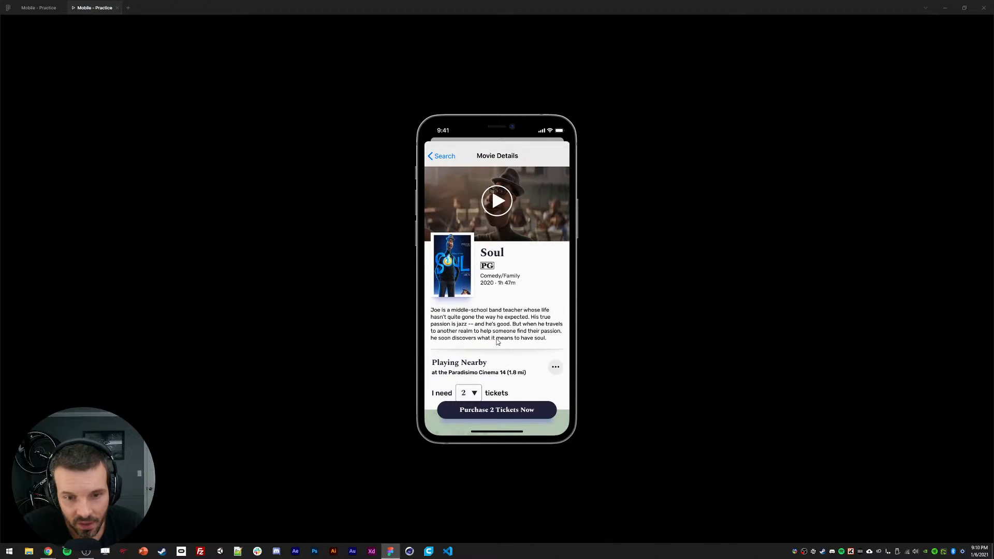
{"action": "scroll", "coordinate": [500, 247], "scroll_direction": "down", "scroll_amount": 3}
{"action": "scroll", "coordinate": [500, 248], "scroll_direction": "up", "scroll_amount": 3}
{"action": "scroll", "coordinate": [498, 278], "scroll_direction": "down", "scroll_amount": 3}
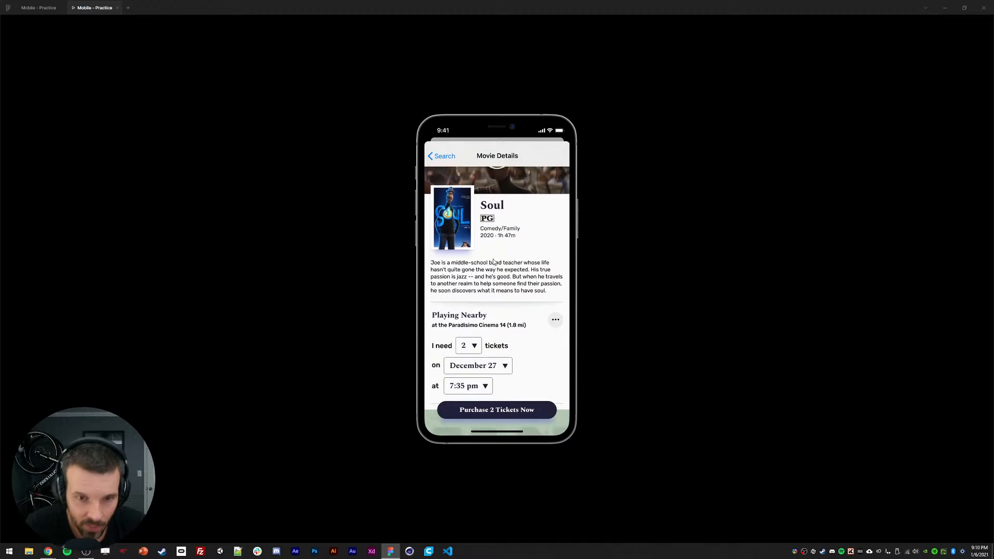
{"action": "scroll", "coordinate": [489, 258], "scroll_direction": "up", "scroll_amount": 3}
{"action": "scroll", "coordinate": [466, 331], "scroll_direction": "down", "scroll_amount": 3}
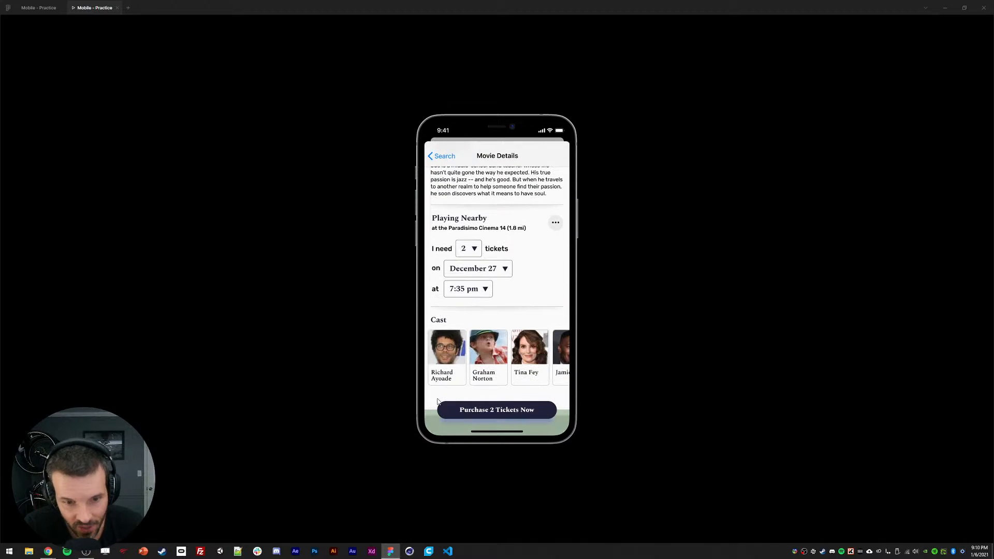
Step: Return to the design file and collapse the expanded frames in the layers list
{"action": "left_click", "coordinate": [117, 8]}
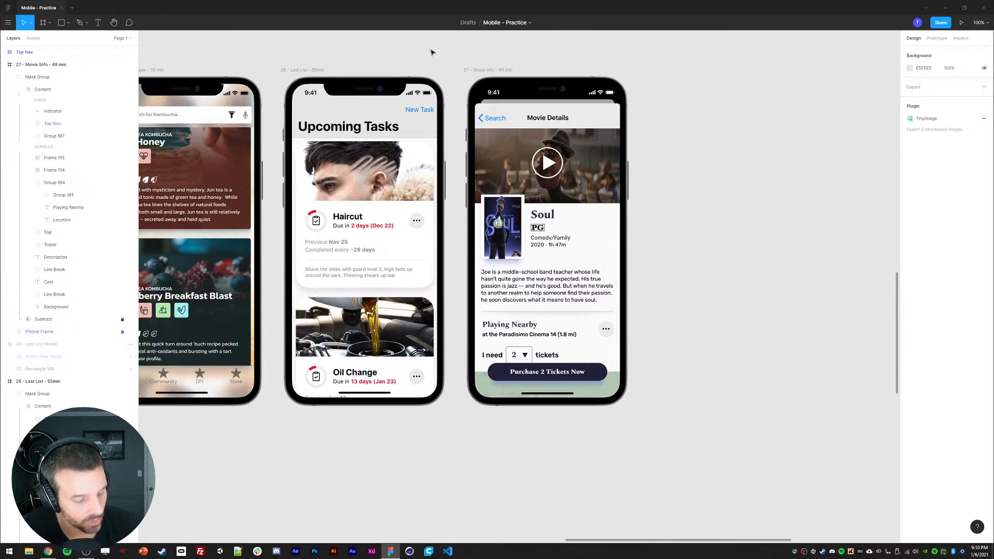
{"action": "left_click_drag", "start_coordinate": [426, 60], "coordinate": [447, 66]}
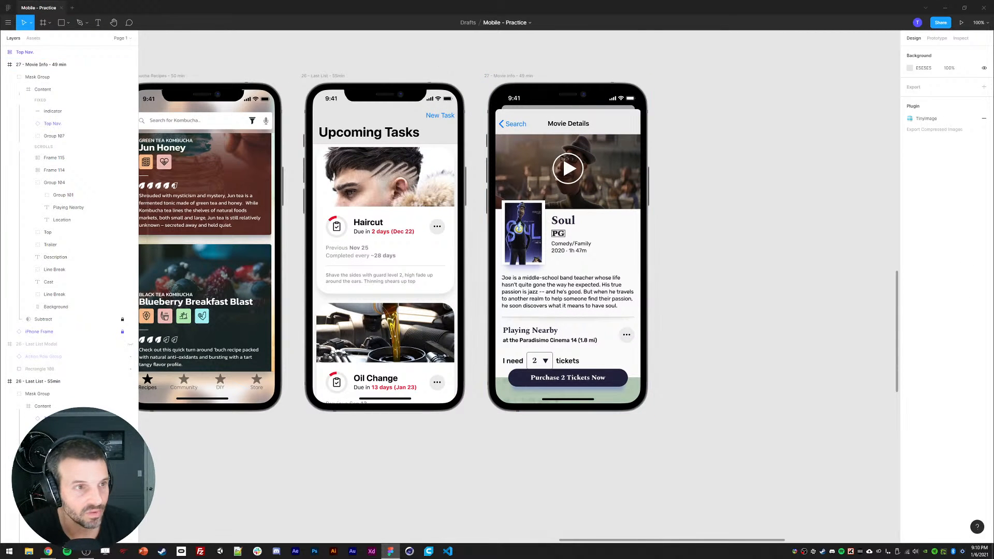
{"action": "left_click", "coordinate": [4, 64]}
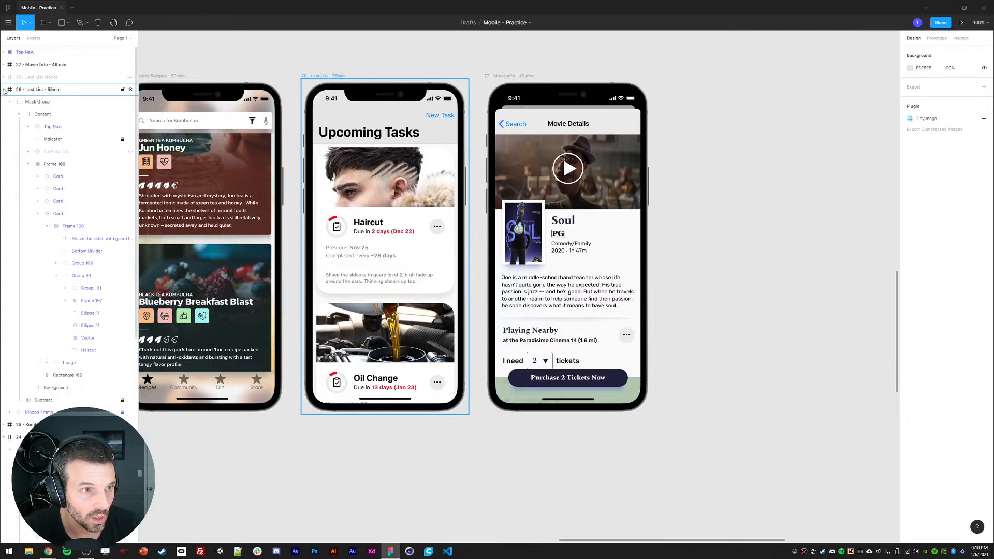
{"action": "left_click", "coordinate": [4, 89]}
{"action": "left_click", "coordinate": [4, 115]}
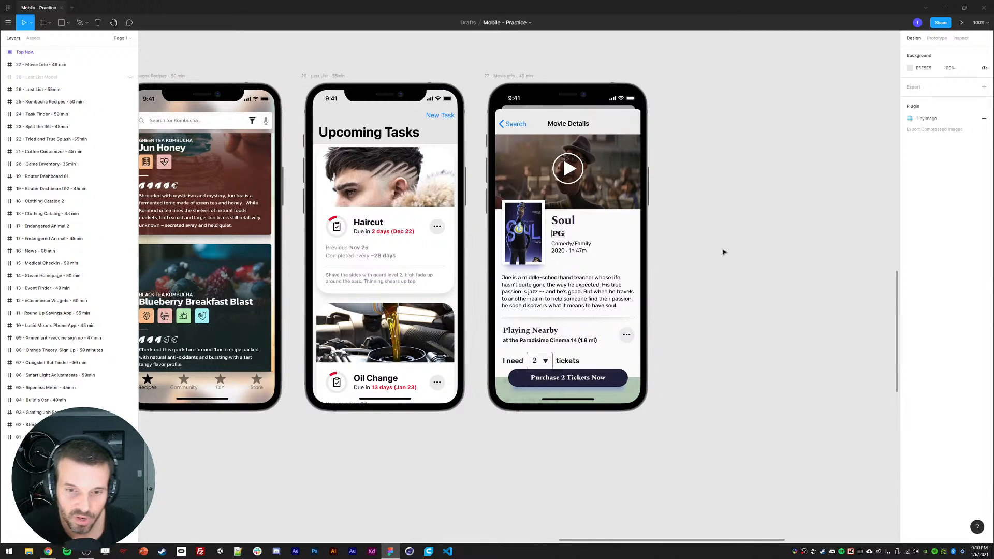
Step: Zoom out on the canvas to survey all the practice mobile screens together
{"action": "left_click_drag", "start_coordinate": [745, 233], "coordinate": [812, 249]}
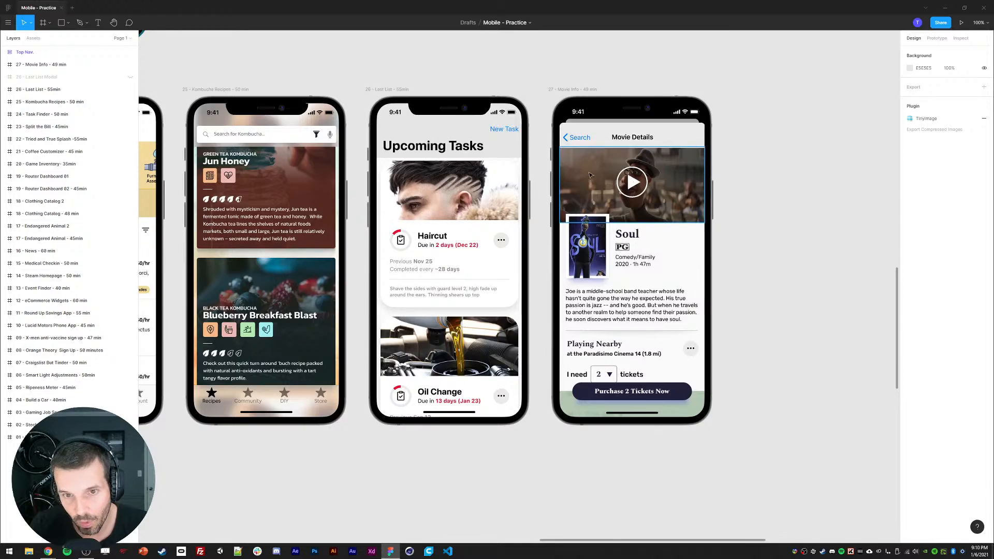
{"action": "key", "text": "ctrl+plus"}
{"action": "key", "text": "ctrl+minus"}
{"action": "key", "text": "ctrl+minus"}
{"action": "key", "text": "ctrl+minus"}
{"action": "left_click_drag", "start_coordinate": [496, 212], "coordinate": [533, 317]}
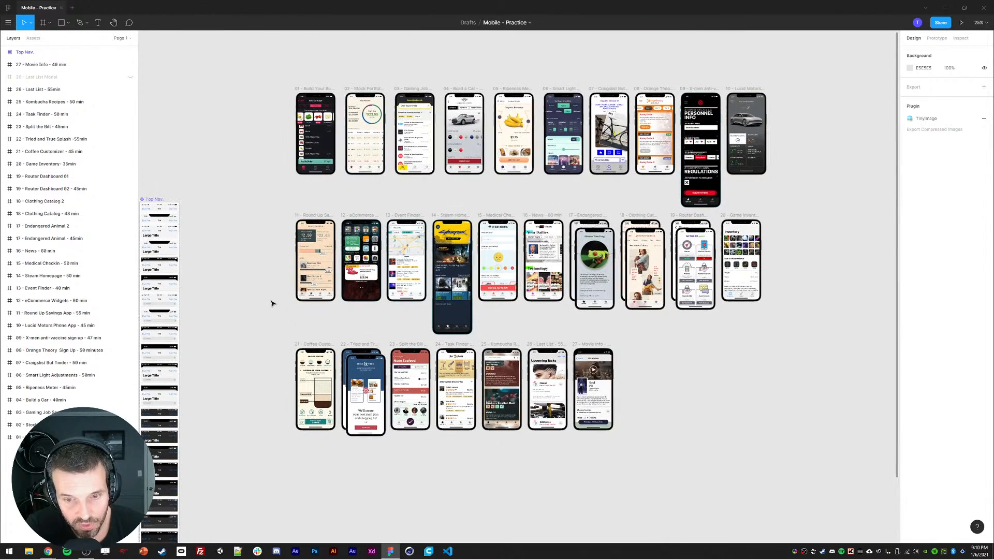